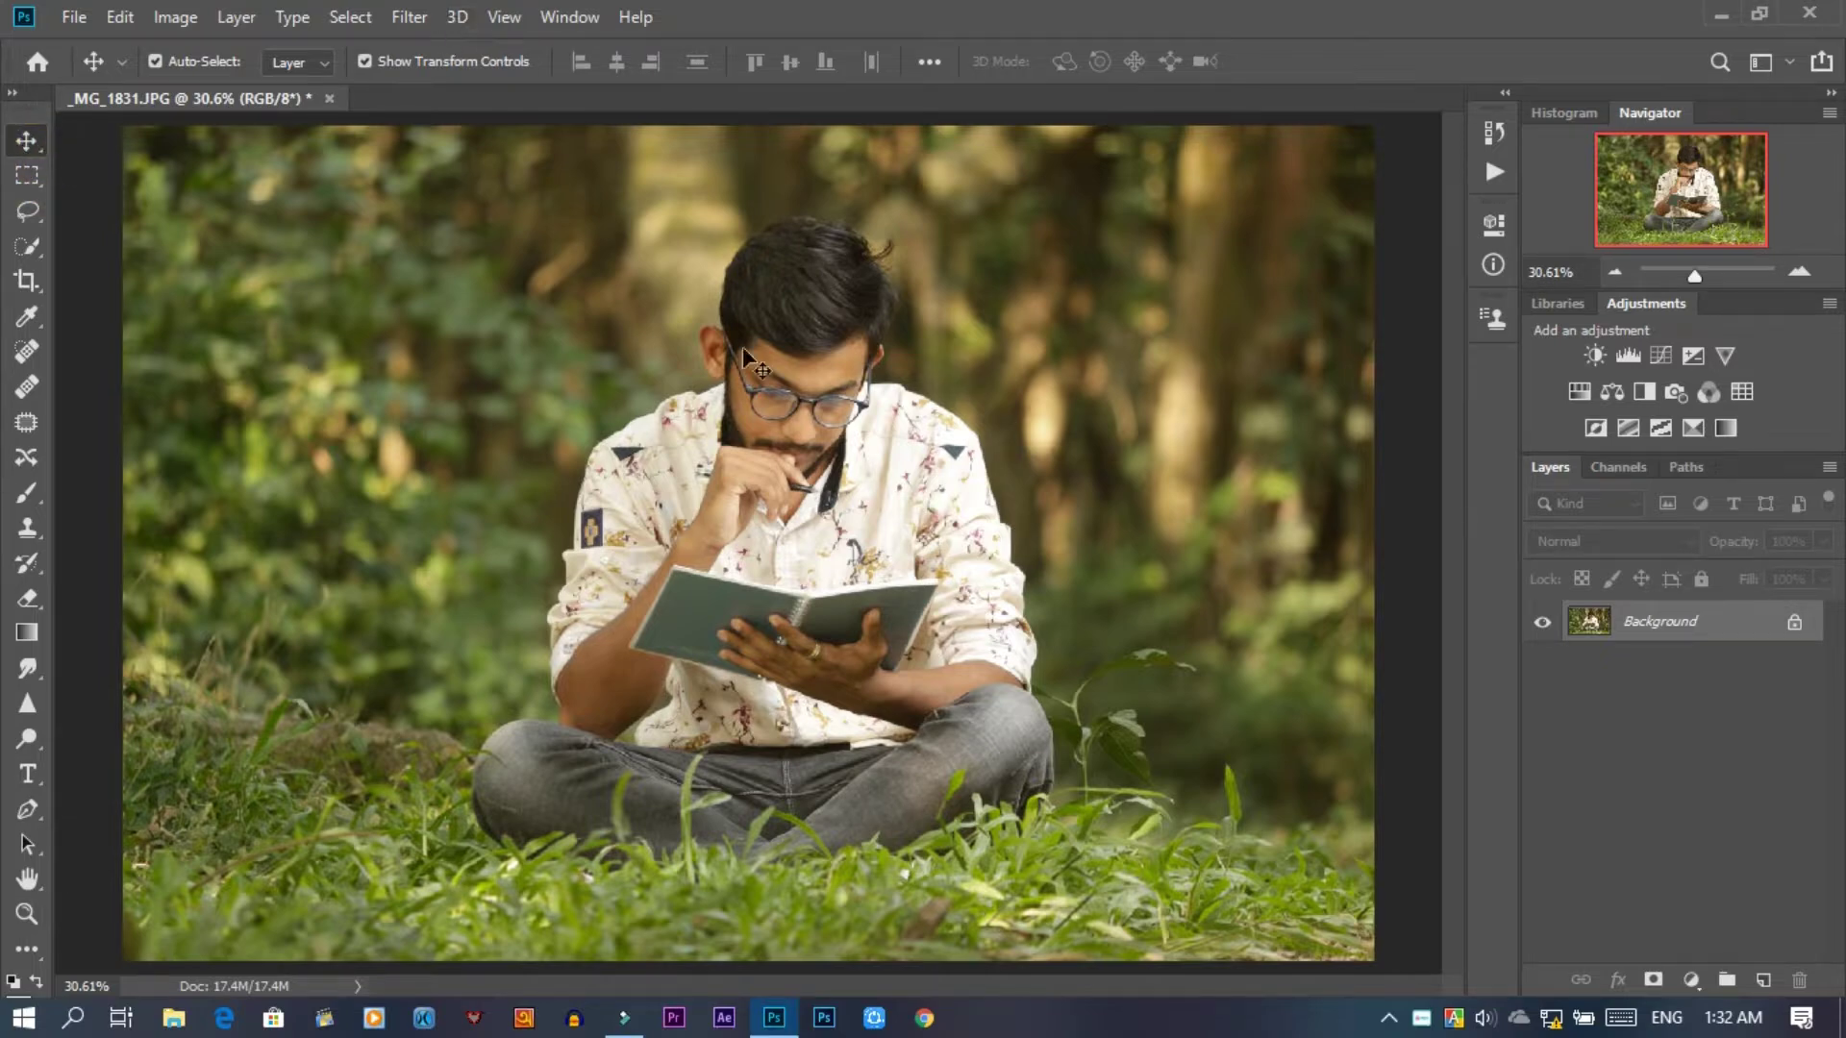
# - Drag the Background layer to New Layer to make a copy, then launch Camera Raw Filter on it
pyautogui.press('l')
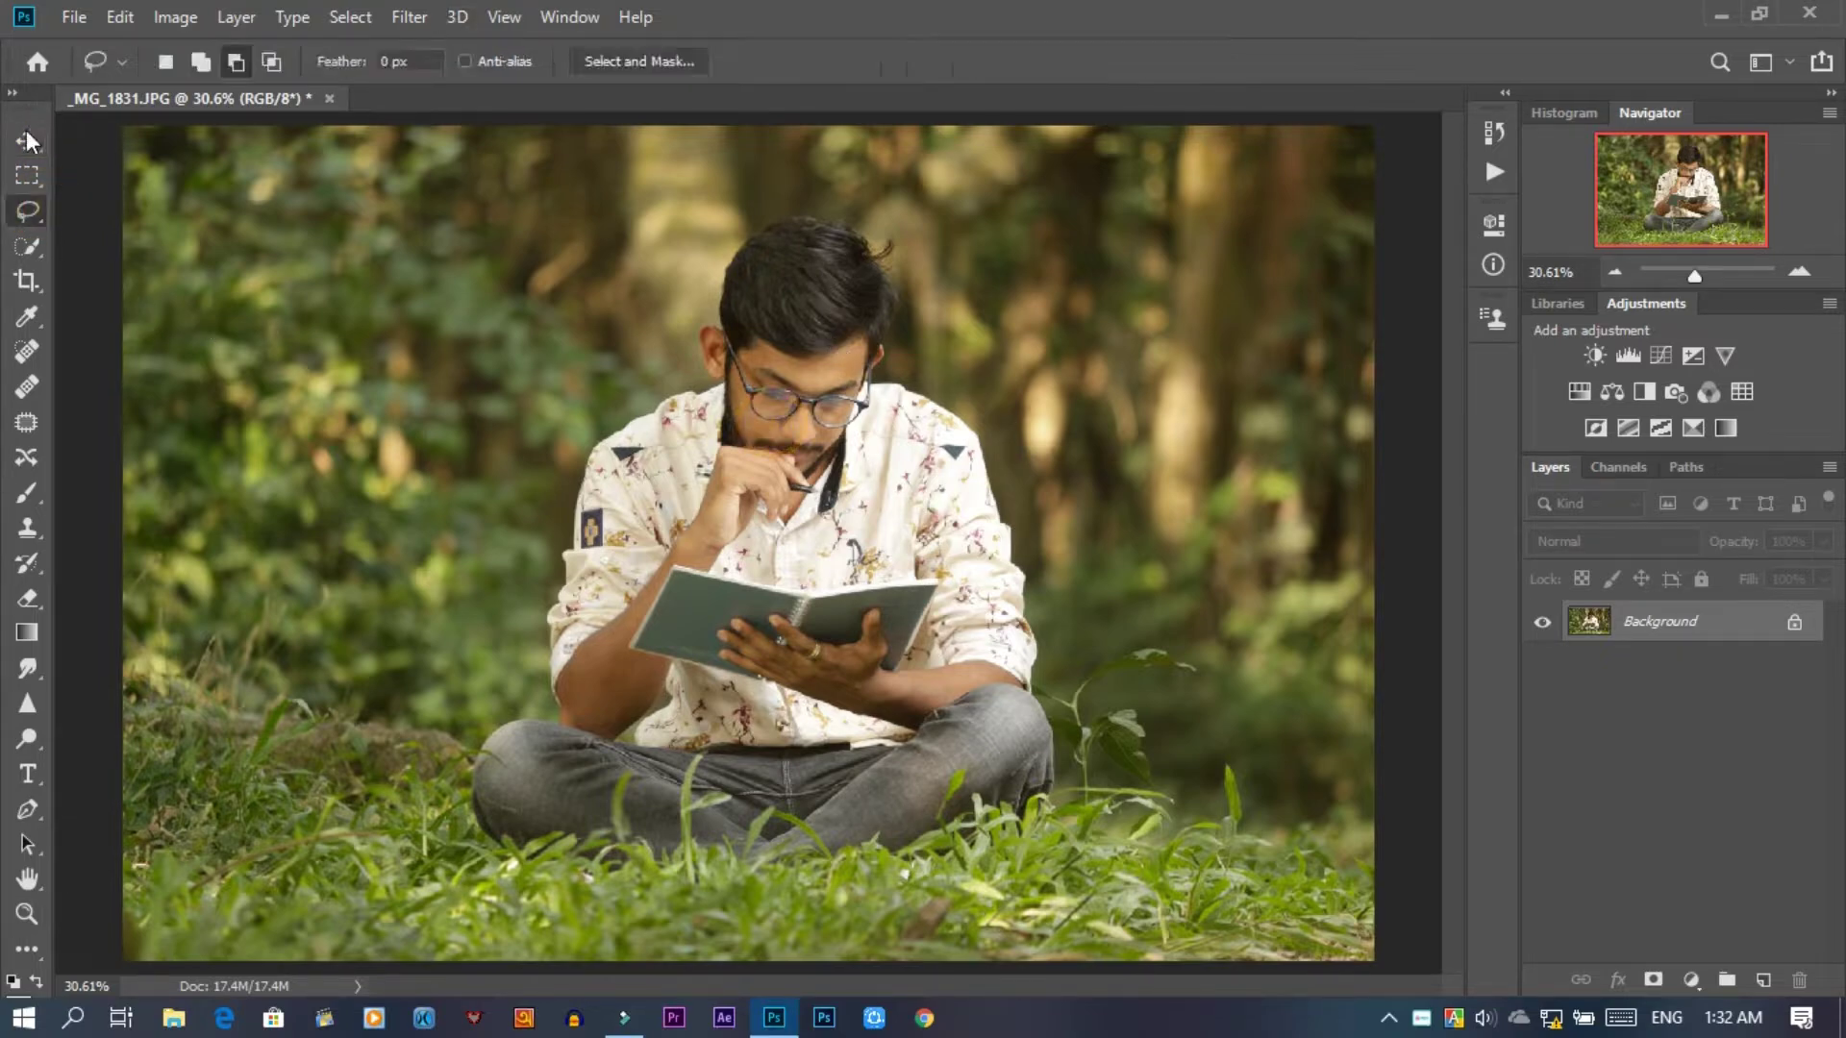
pyautogui.click(27, 142)
pyautogui.moveTo(1669, 630); pyautogui.dragTo(1763, 979)
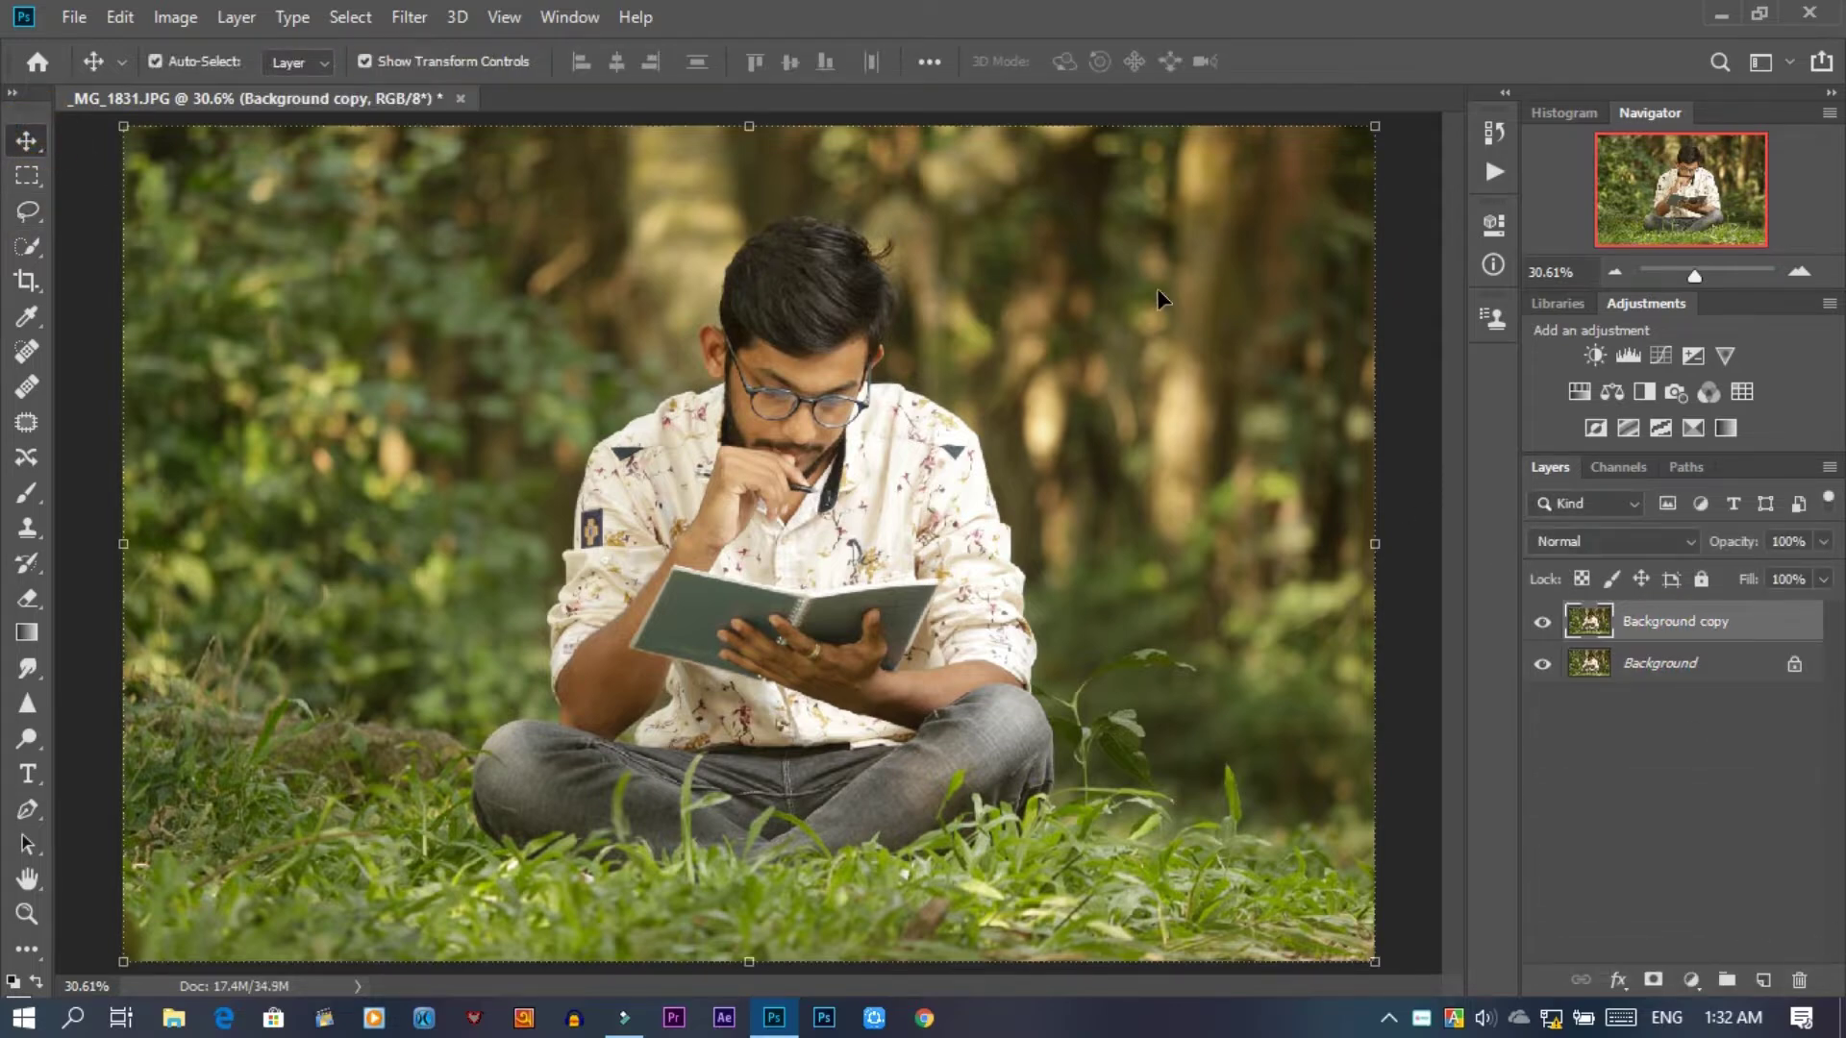
pyautogui.click(410, 17)
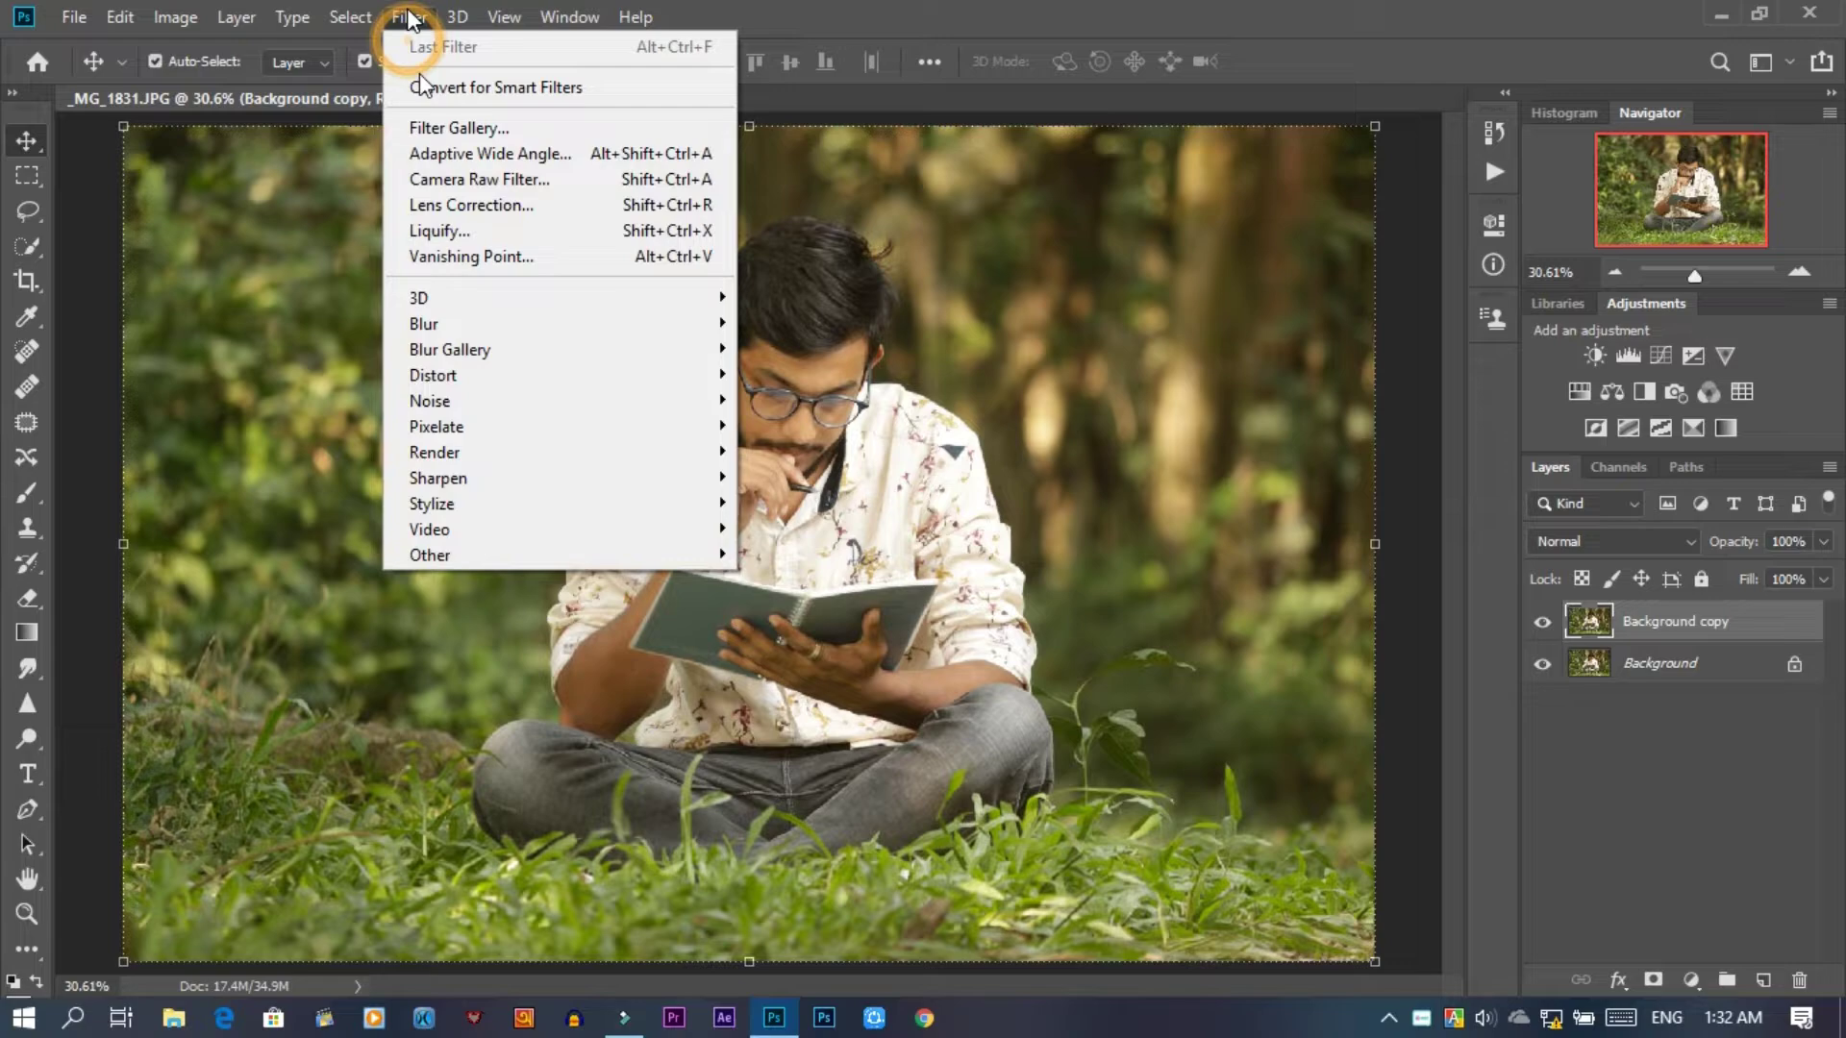
pyautogui.click(471, 169)
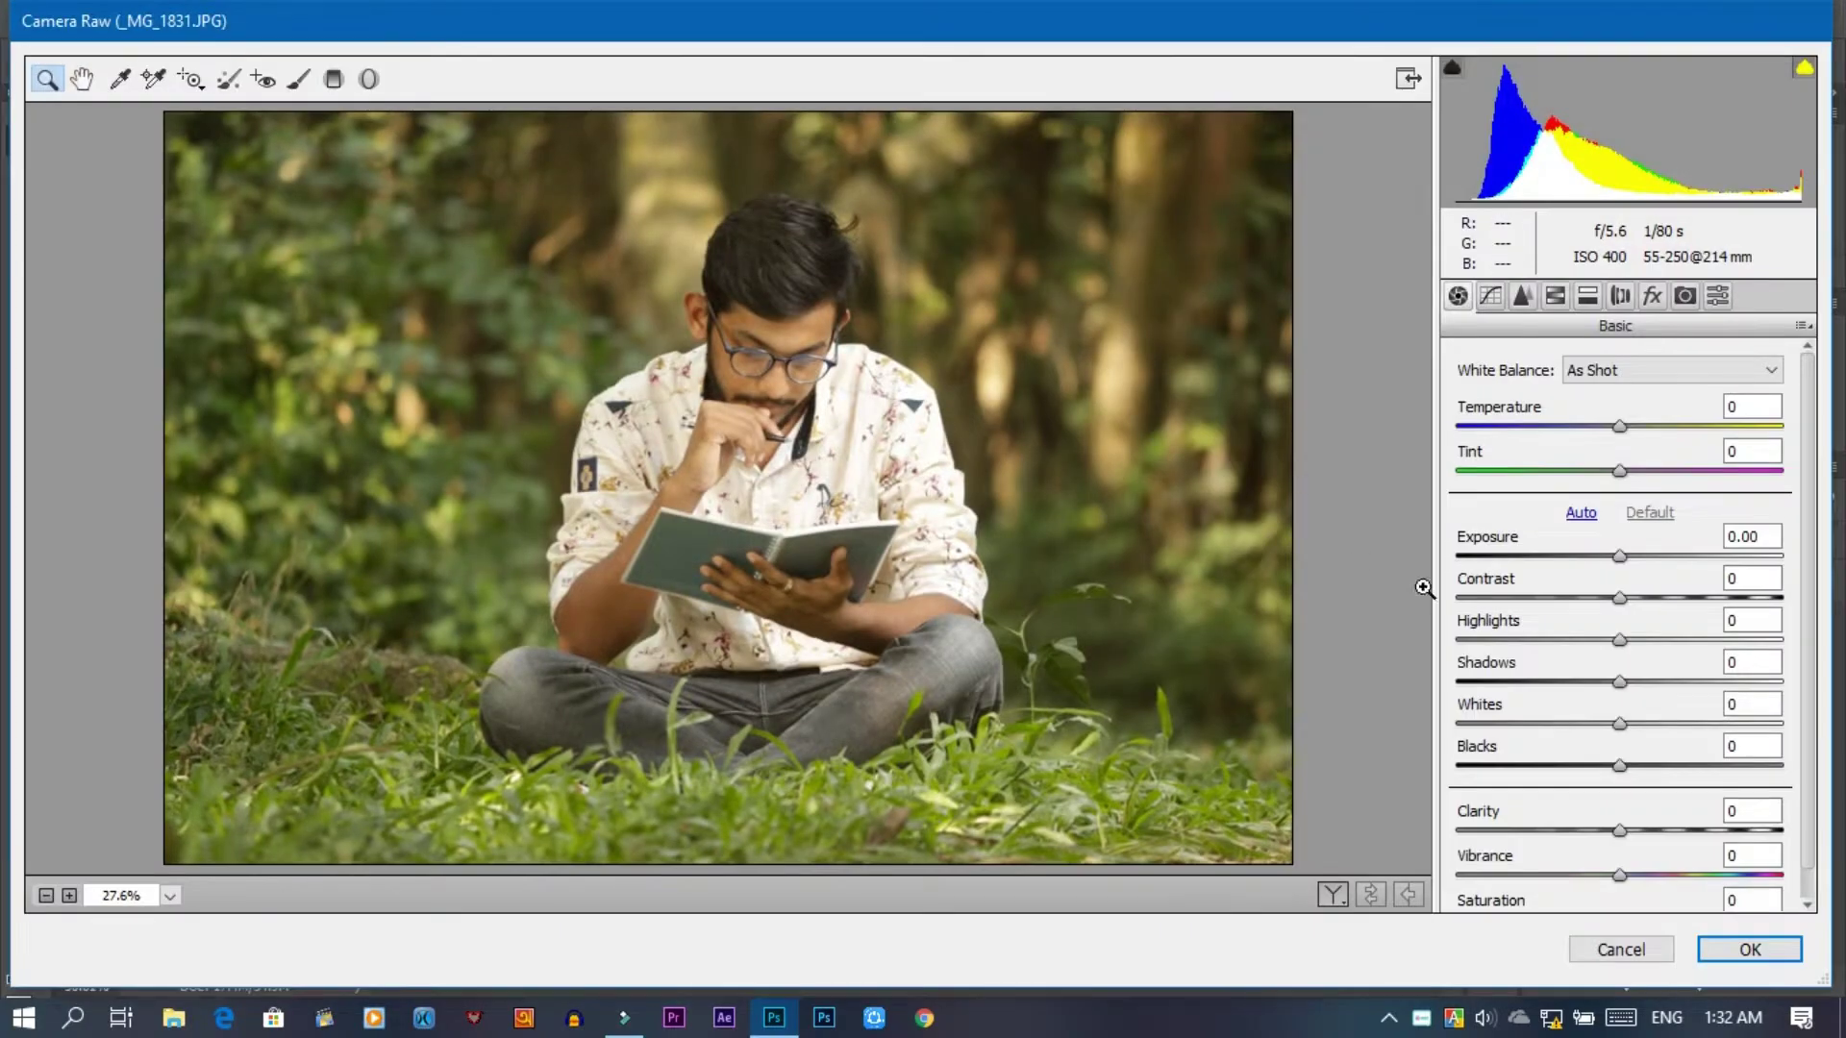
# - Set Contrast -34, Shadows -49, Blacks -13, Clarity +15 and Vibrance +16 in Camera Raw Basic
pyautogui.moveTo(1584, 598); pyautogui.dragTo(1565, 598)
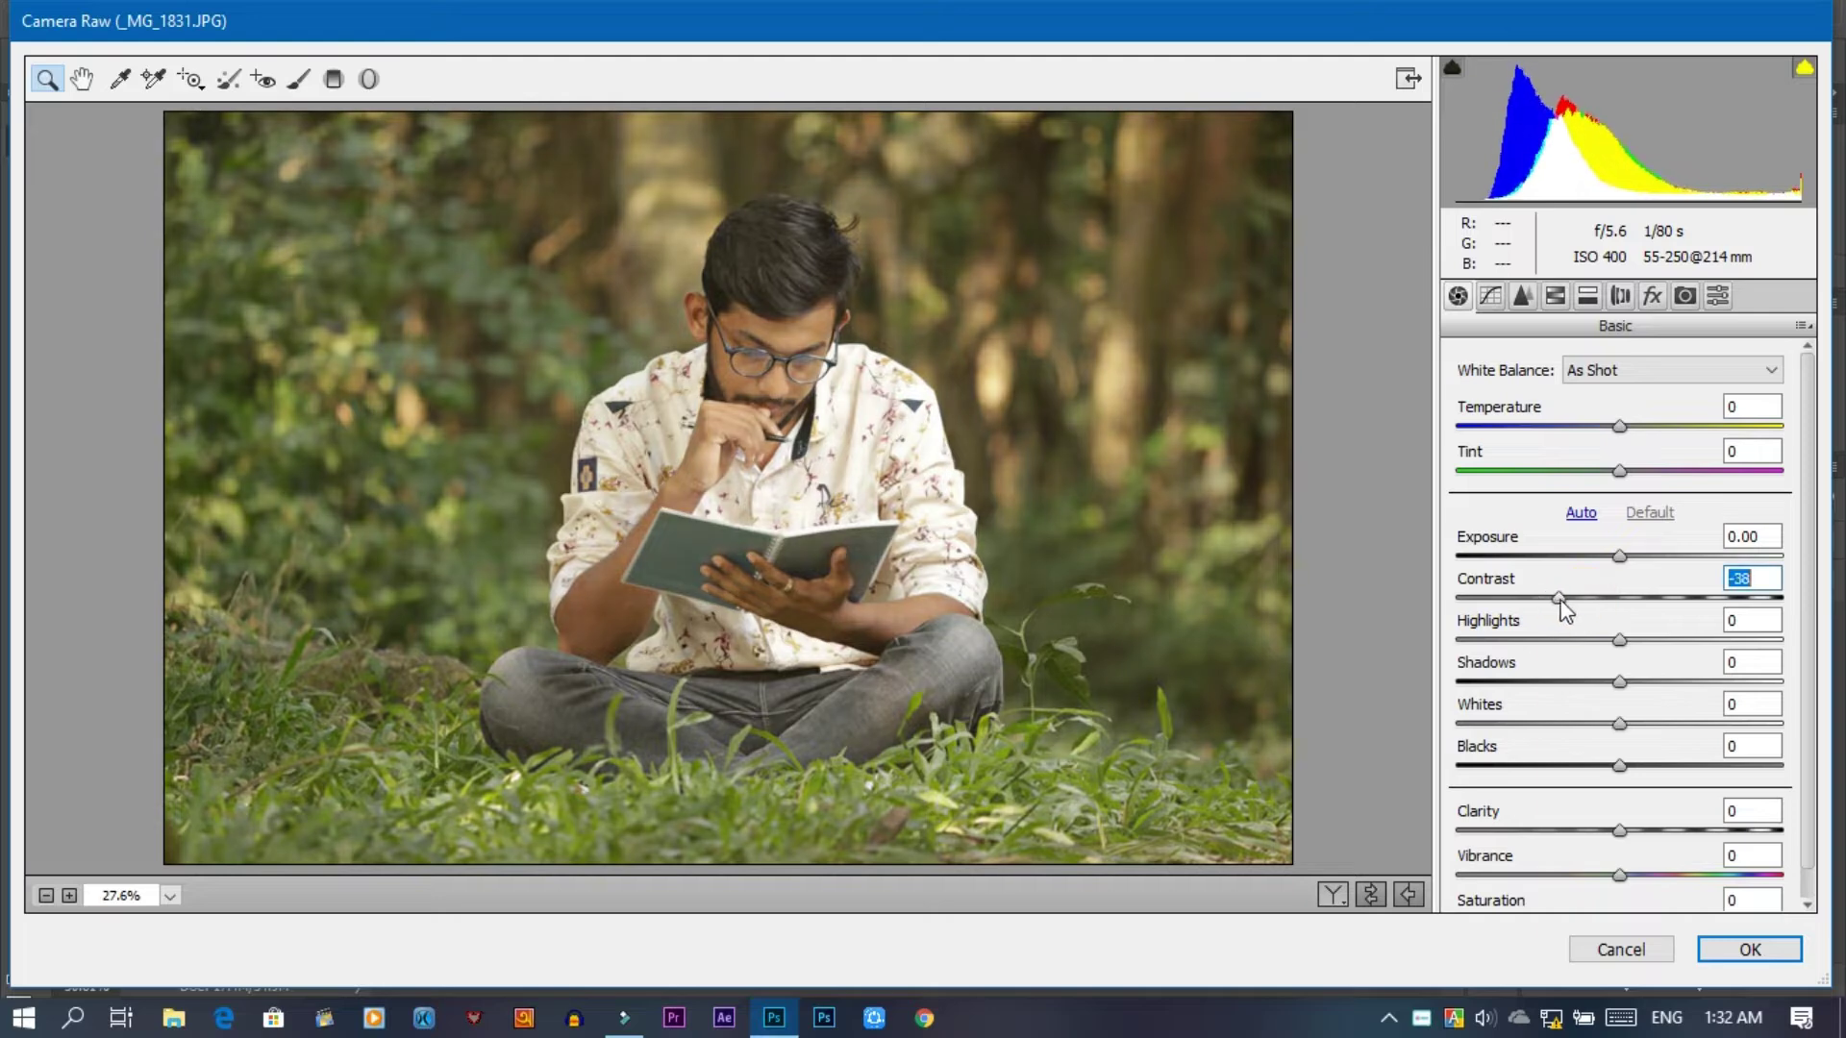
pyautogui.moveTo(1577, 681)
pyautogui.mouseDown()
pyautogui.moveTo(1498, 682)
pyautogui.moveTo(1539, 682)
pyautogui.mouseUp()
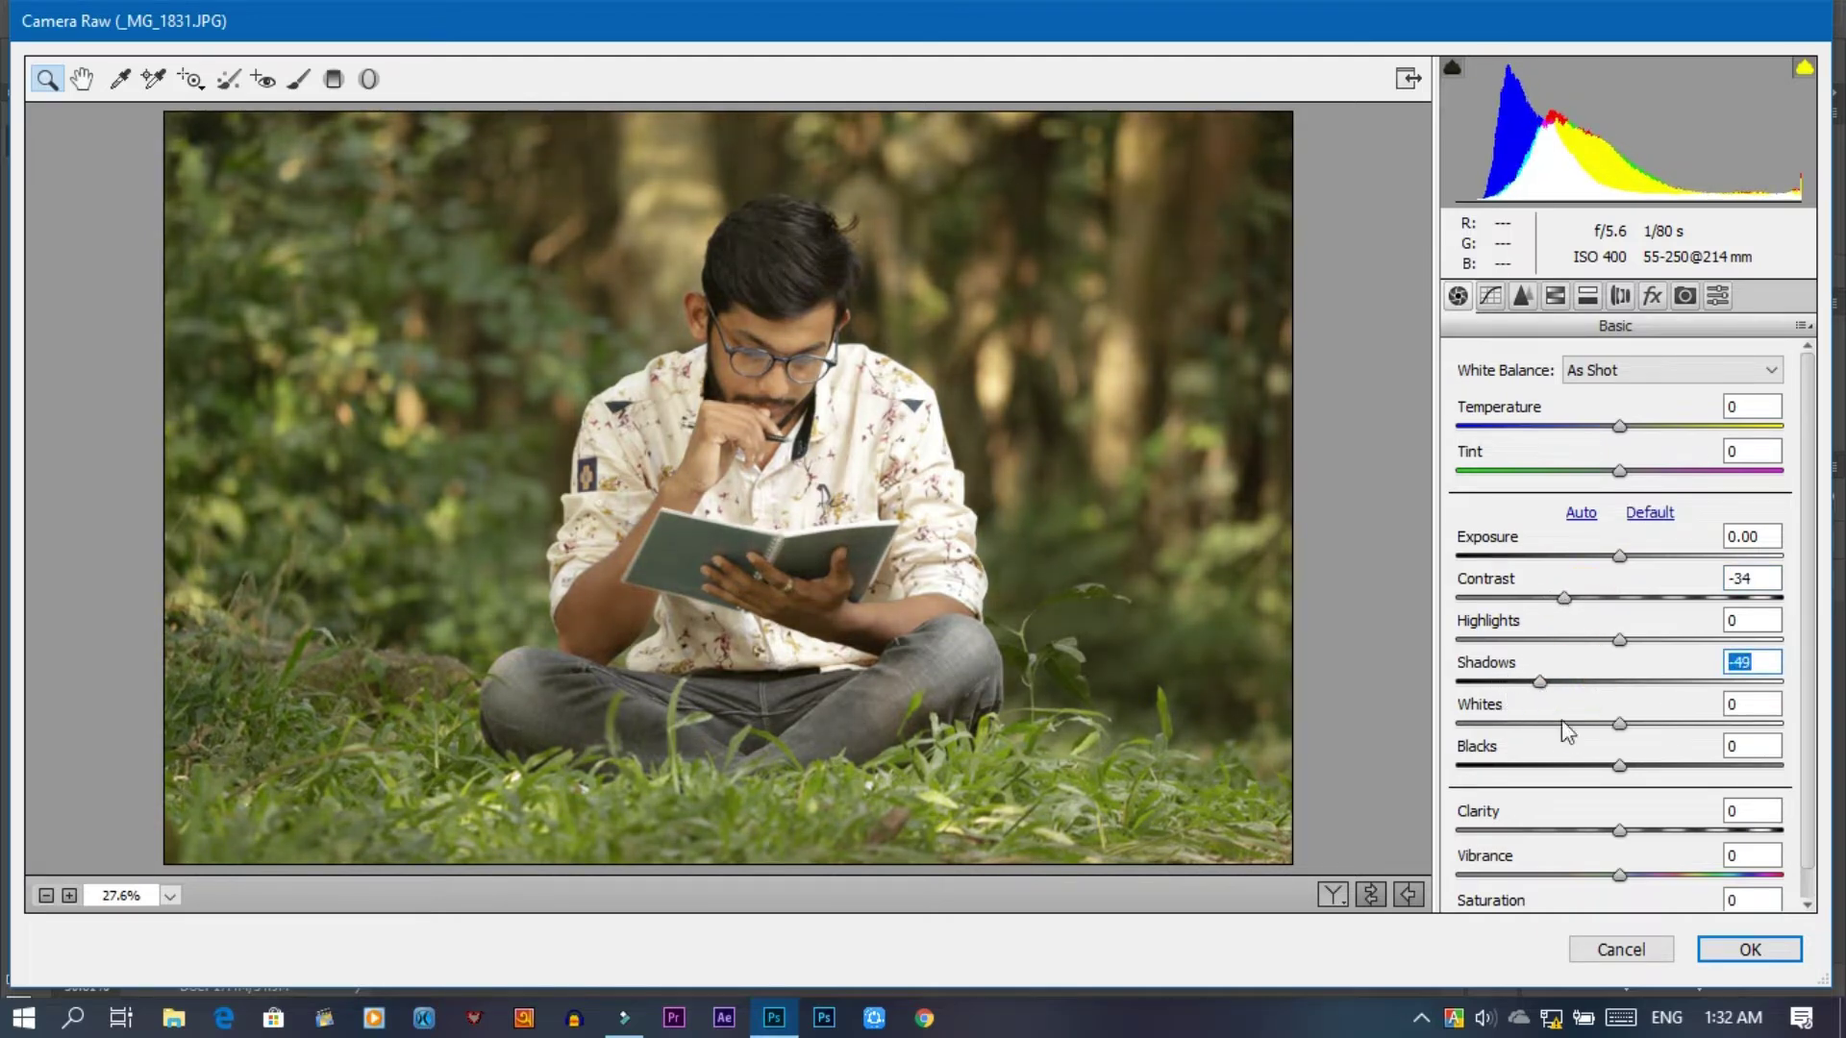
pyautogui.moveTo(1588, 766); pyautogui.dragTo(1601, 766)
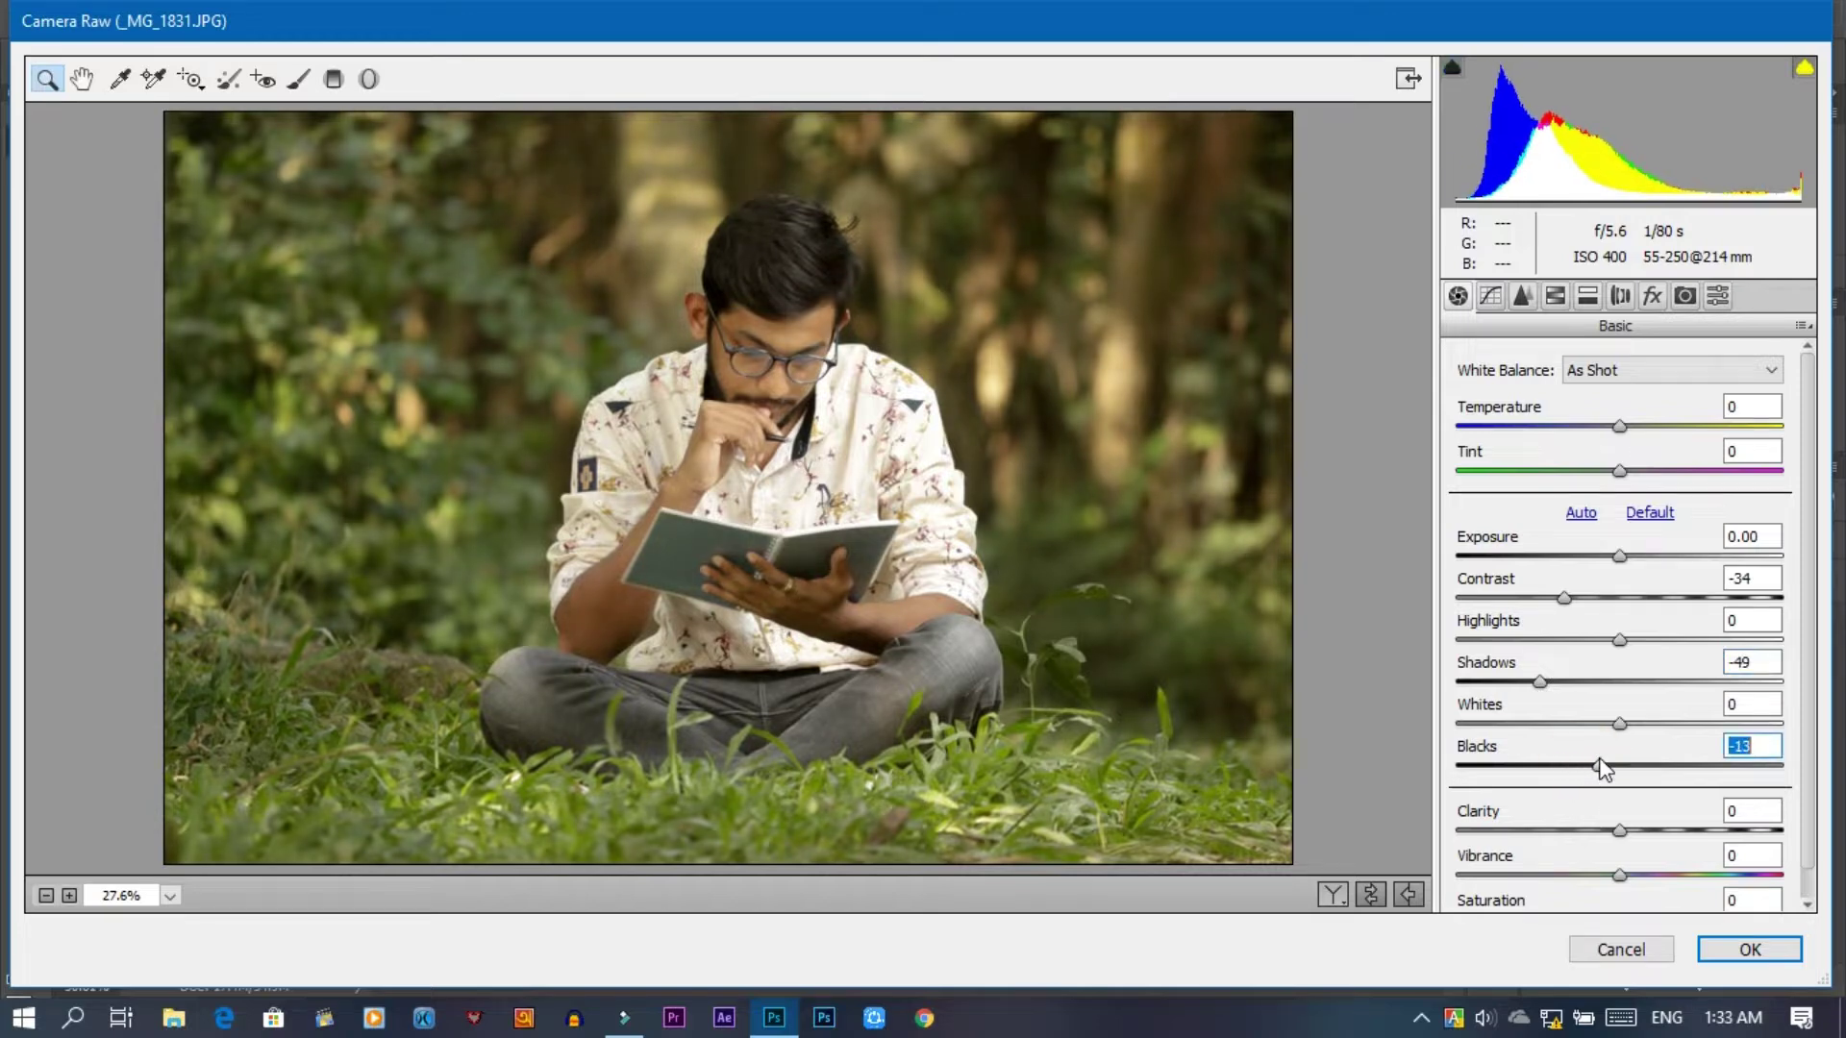
pyautogui.moveTo(1618, 829)
pyautogui.mouseDown()
pyautogui.moveTo(1653, 829)
pyautogui.moveTo(1628, 870)
pyautogui.moveTo(1677, 875)
pyautogui.moveTo(1649, 875)
pyautogui.mouseUp()
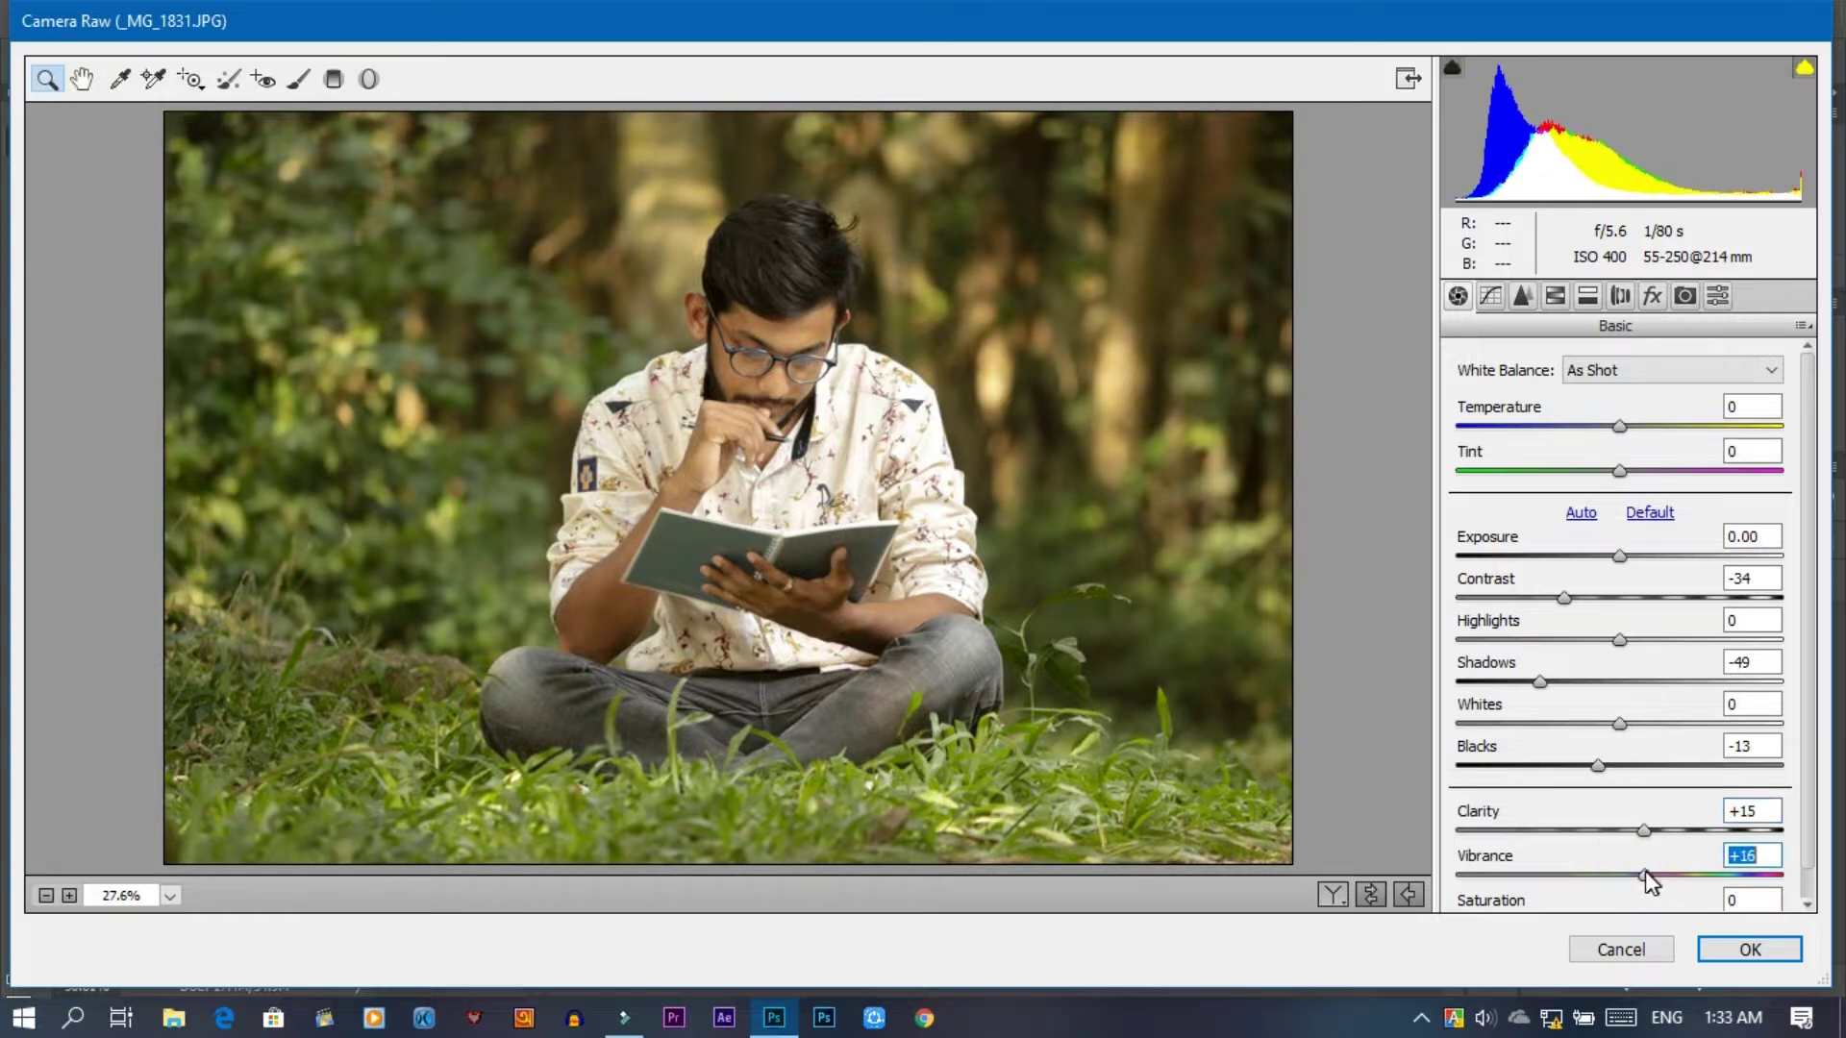
pyautogui.click(1490, 295)
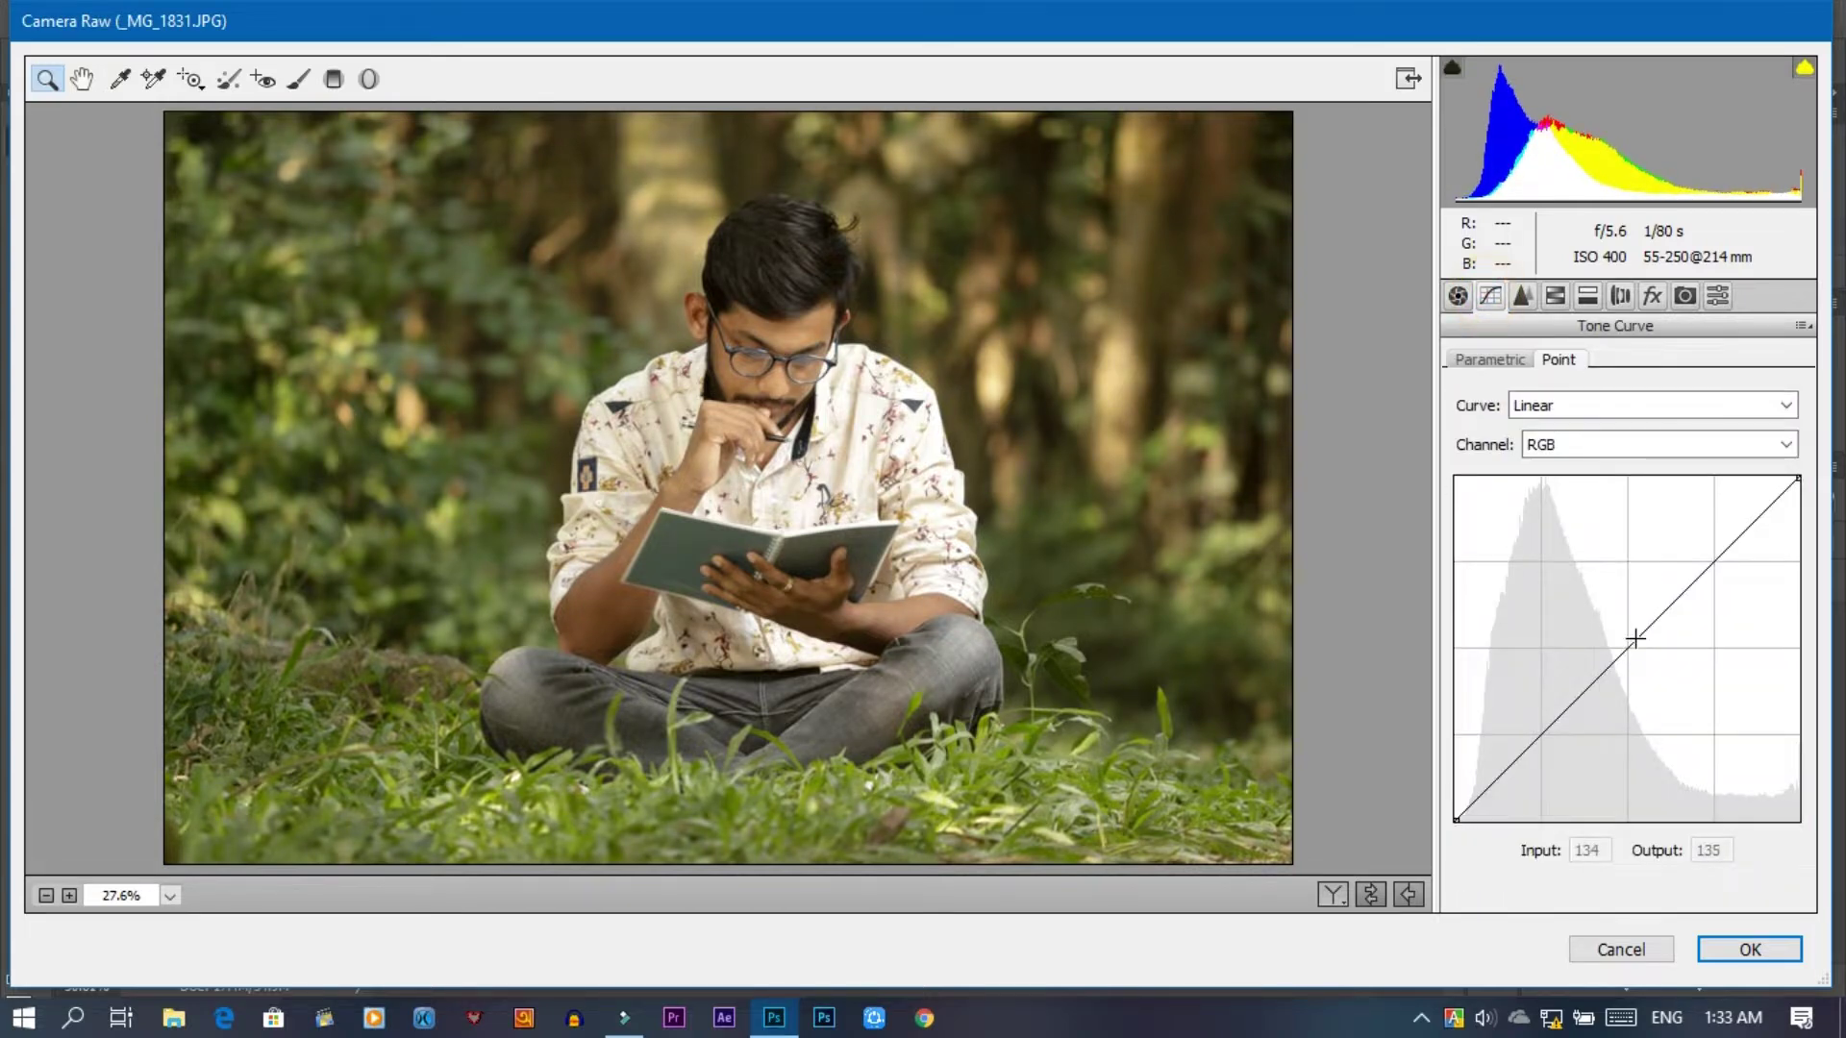
# - Add a slight midtone curve lift, then set Sharpening 29, Luminance 15 and Luminance Detail 10
pyautogui.moveTo(1636, 638); pyautogui.dragTo(1631, 638)
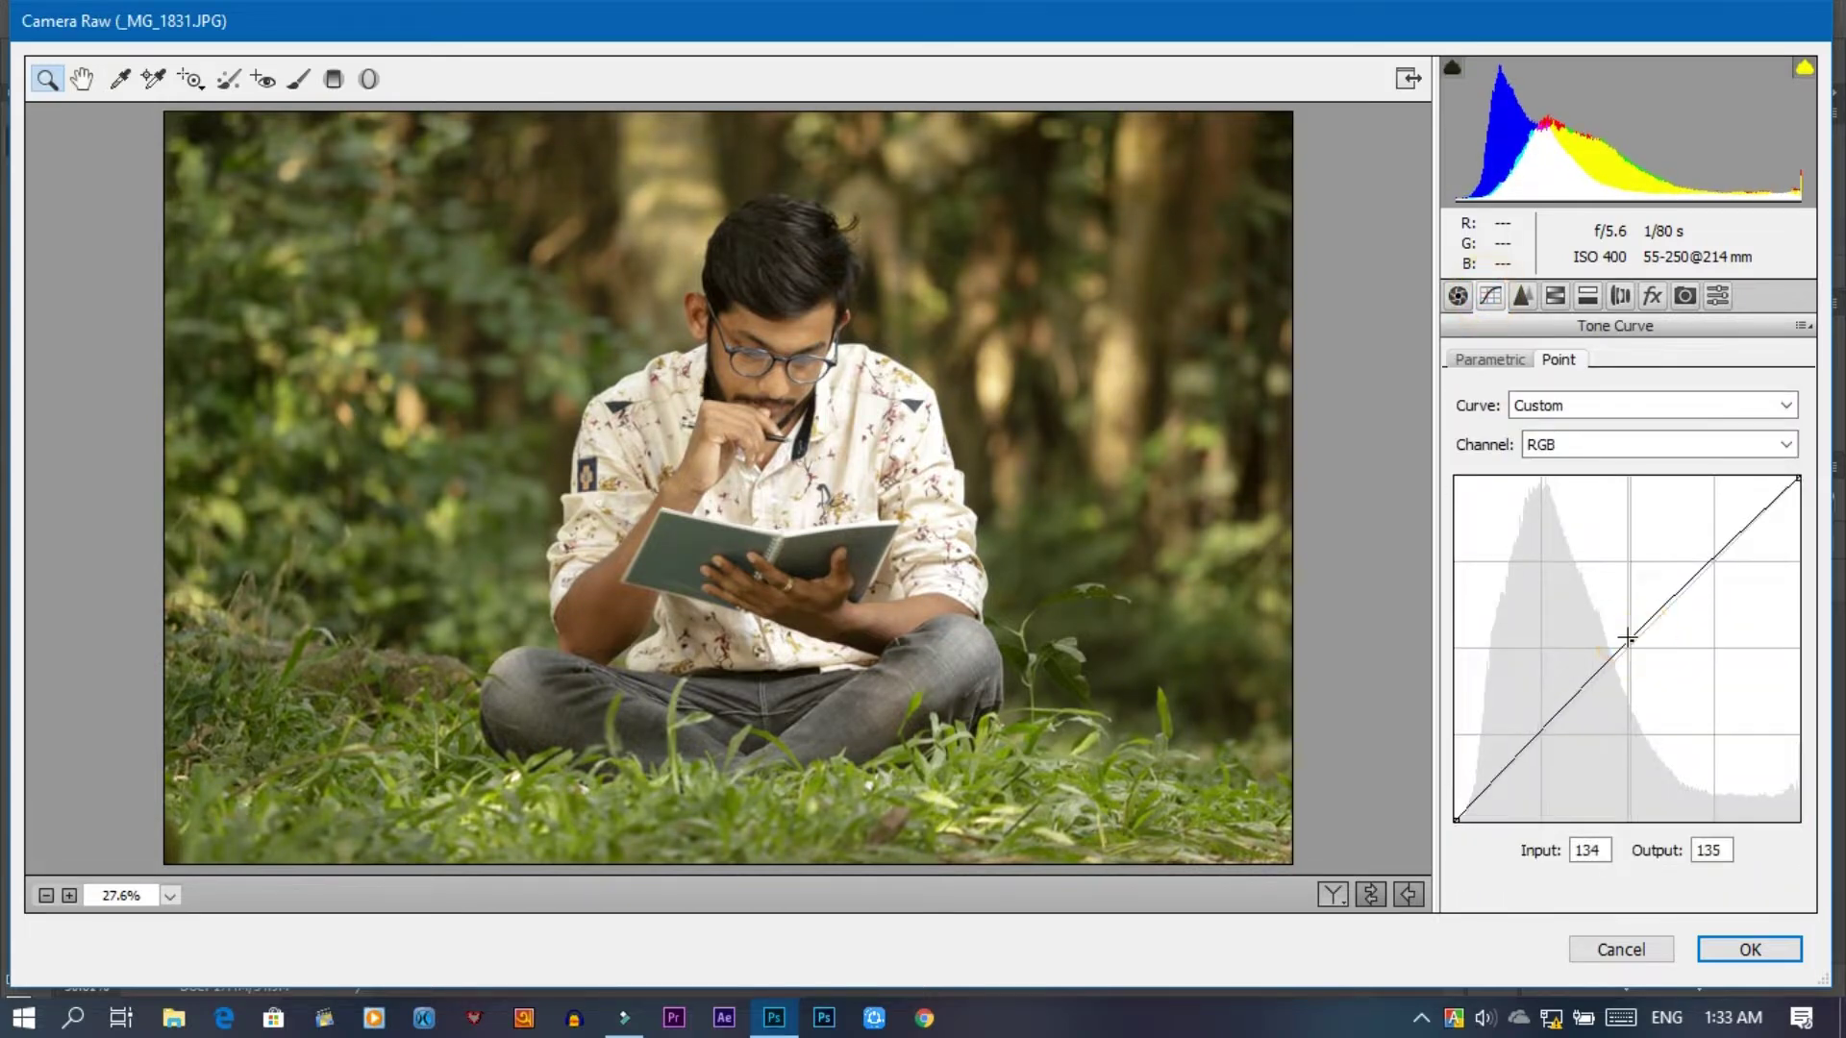
pyautogui.click(1521, 297)
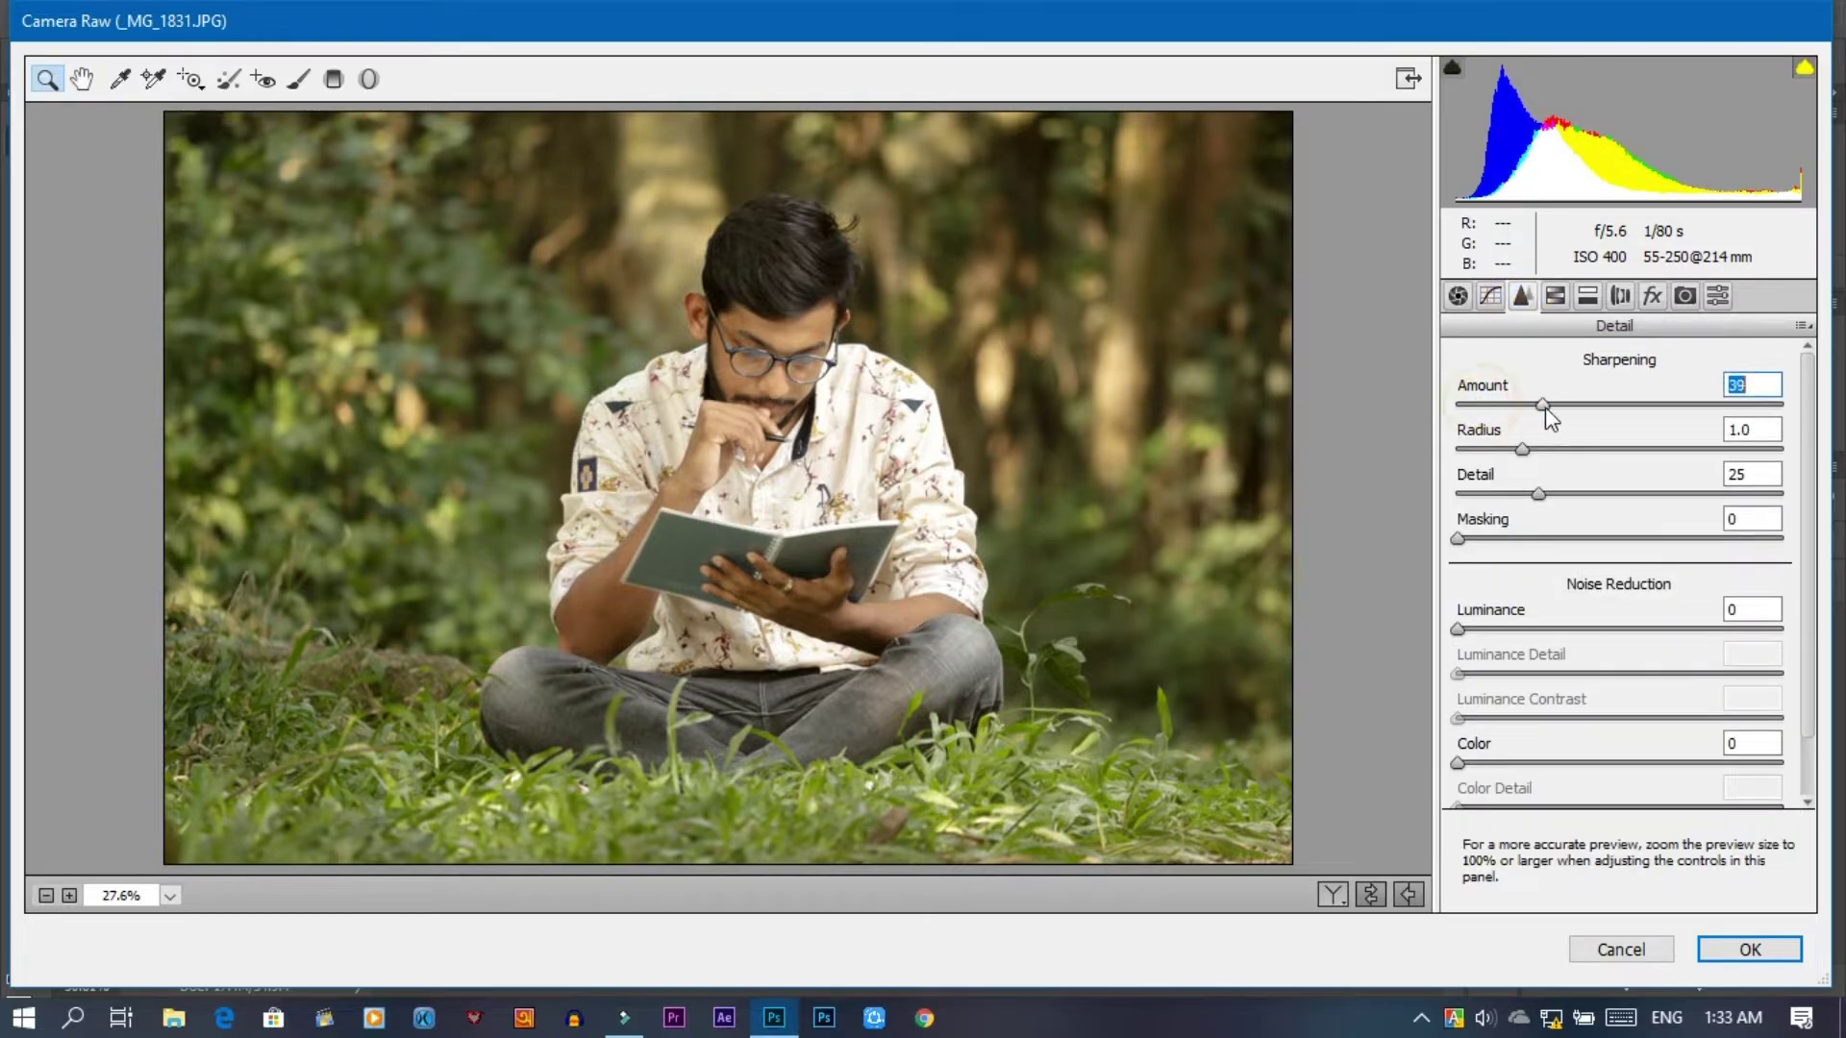
pyautogui.moveTo(1553, 404); pyautogui.dragTo(1528, 411)
pyautogui.moveTo(1481, 635); pyautogui.dragTo(1513, 644)
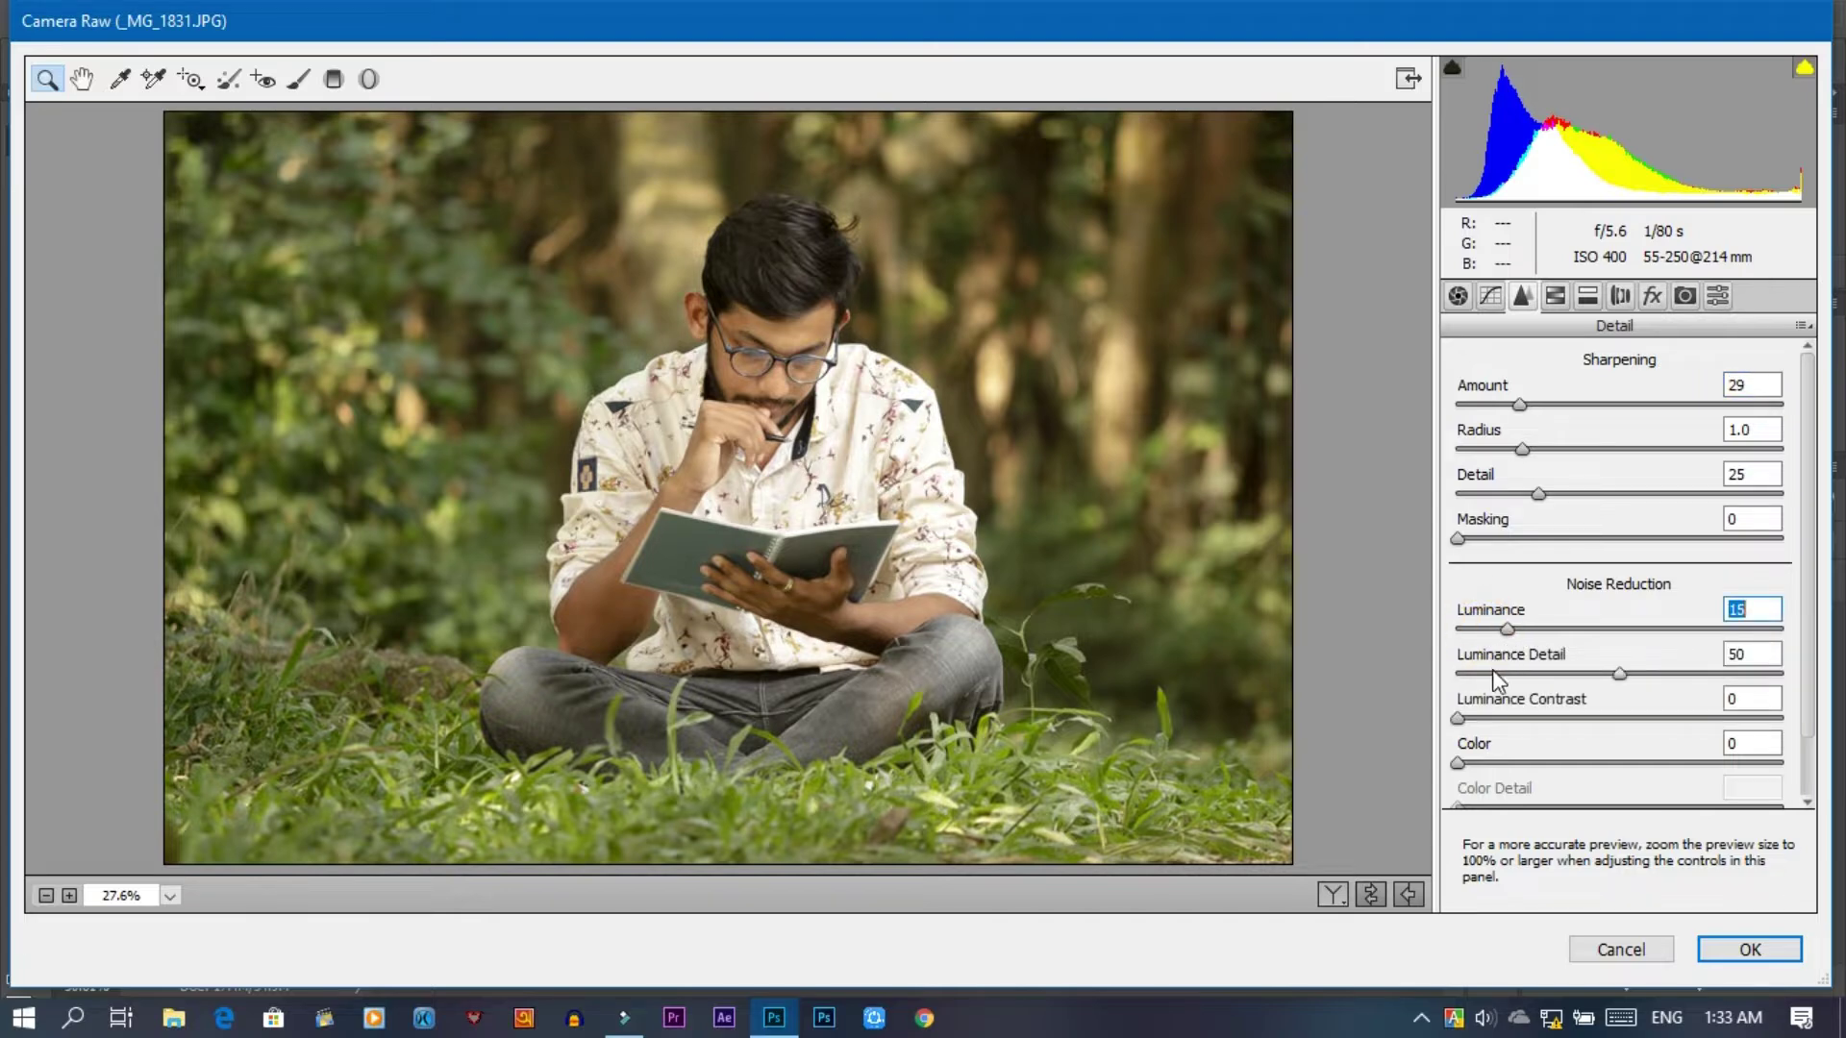
pyautogui.click(1491, 672)
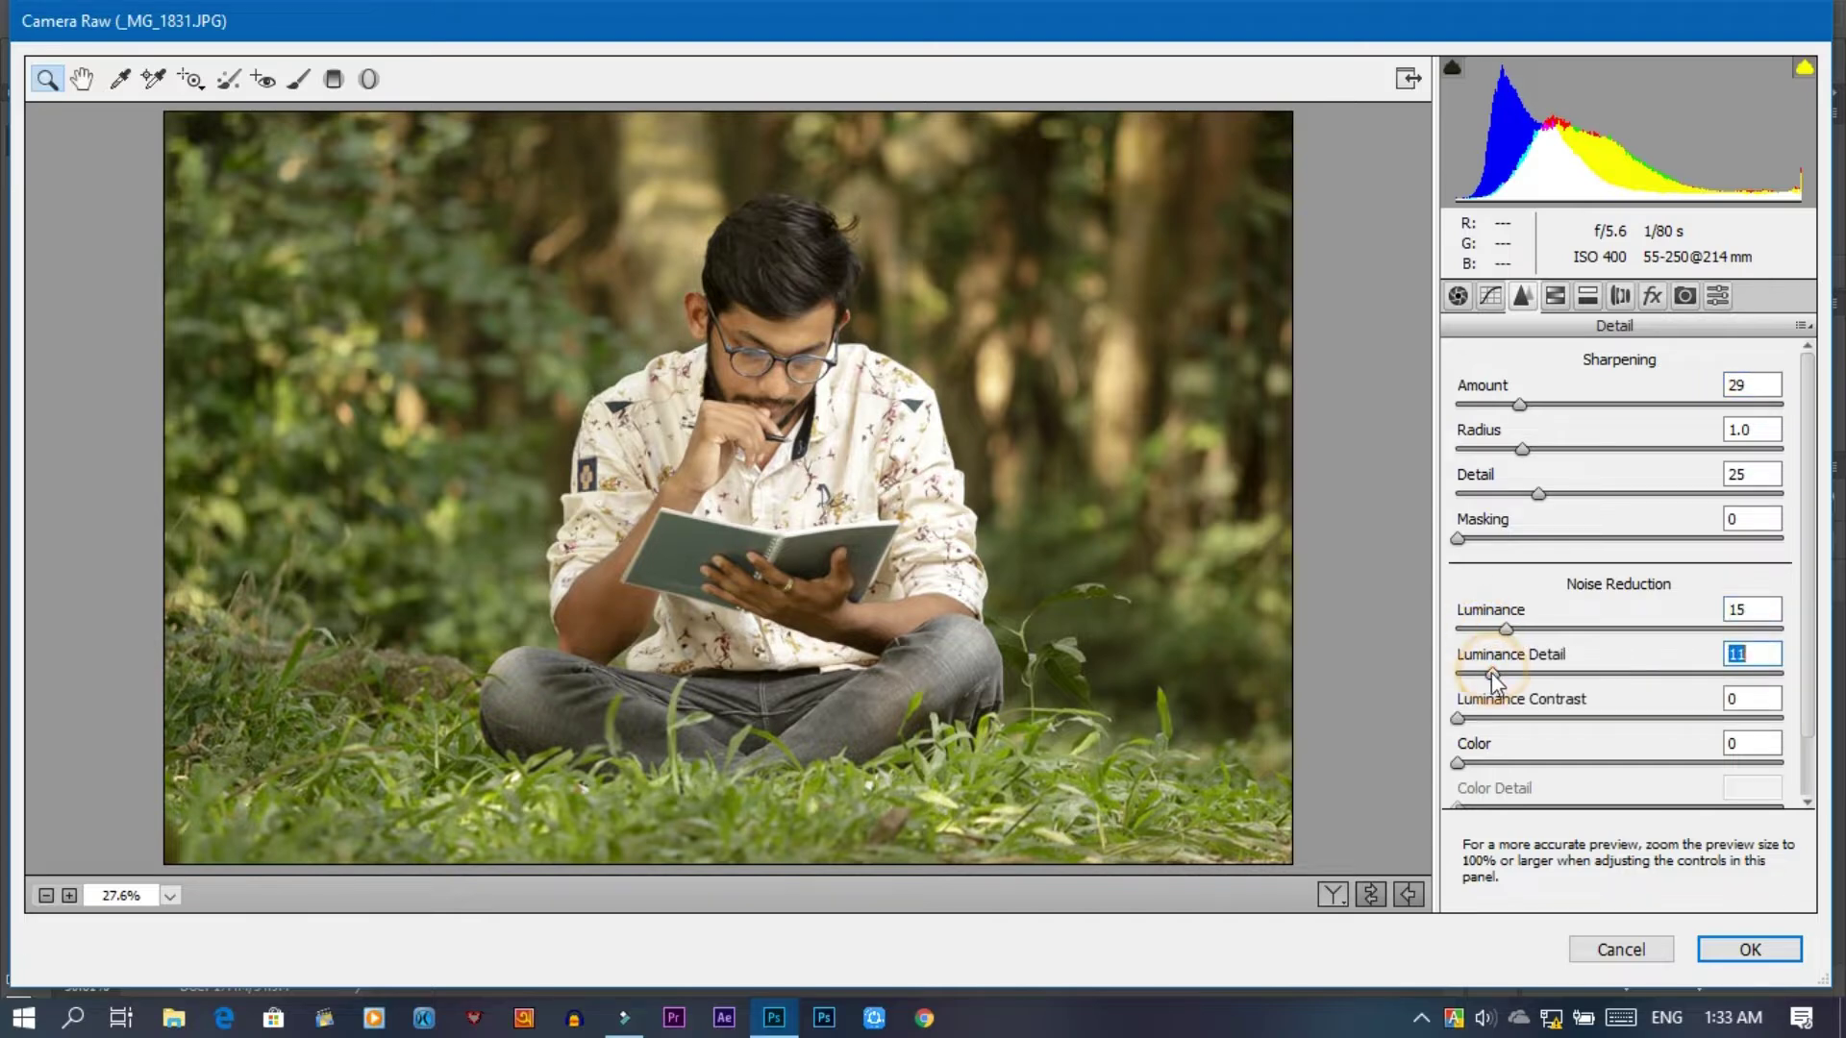
pyautogui.click(1557, 297)
# - Make the greens golden: hue -100, saturation +100, luminance -31, with yellows saturation -23
pyautogui.moveTo(1627, 623); pyautogui.dragTo(1449, 625)
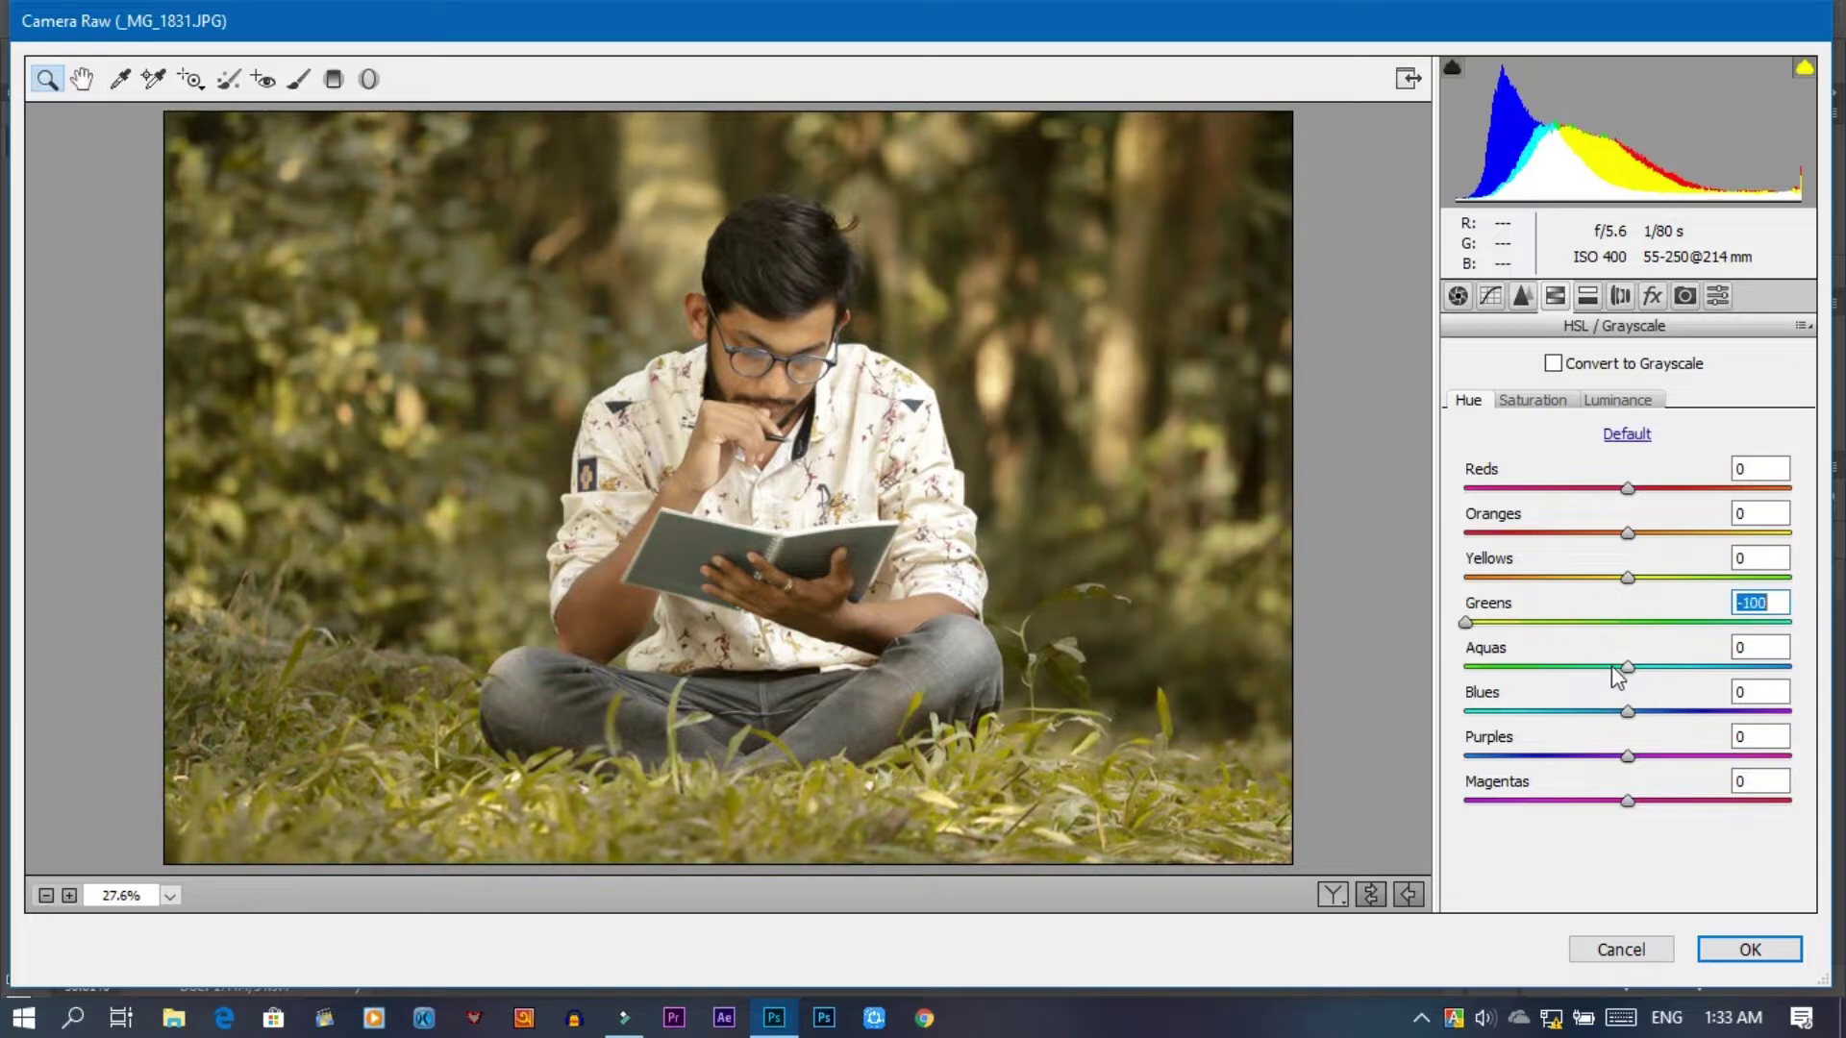
pyautogui.click(1538, 402)
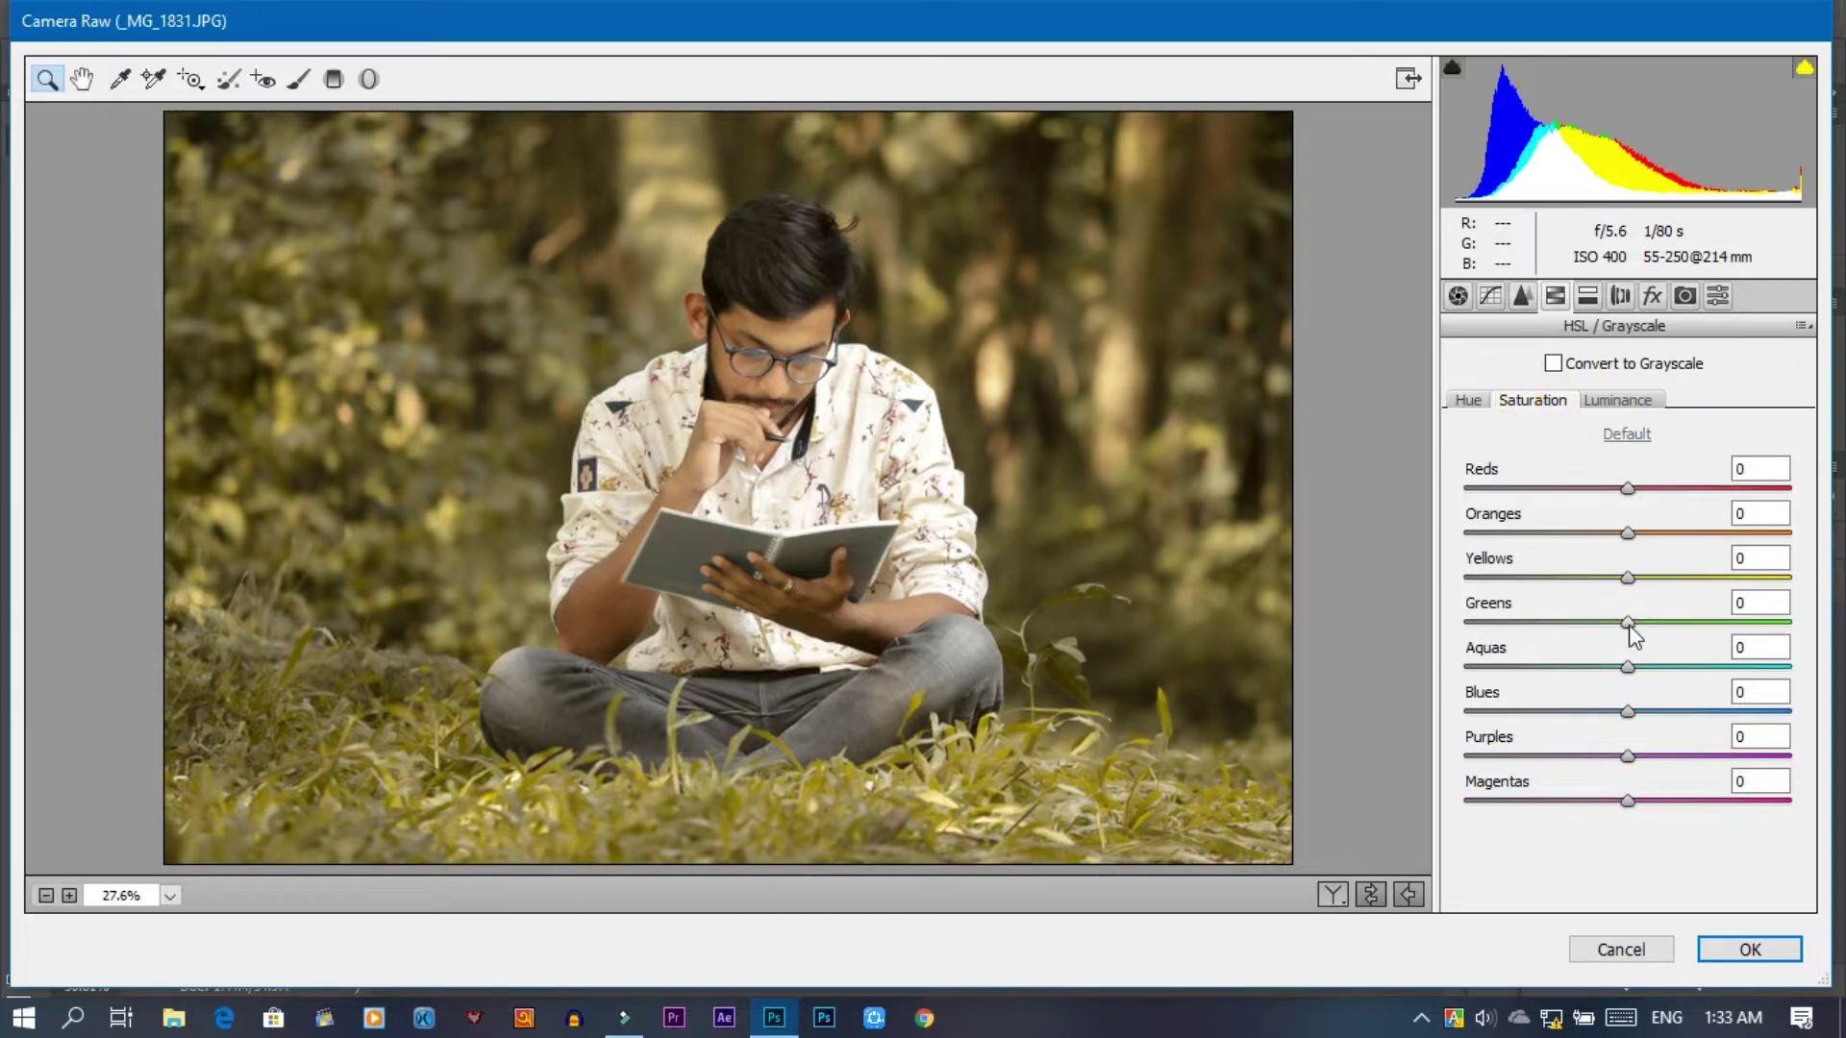
pyautogui.moveTo(1628, 623); pyautogui.dragTo(1790, 623)
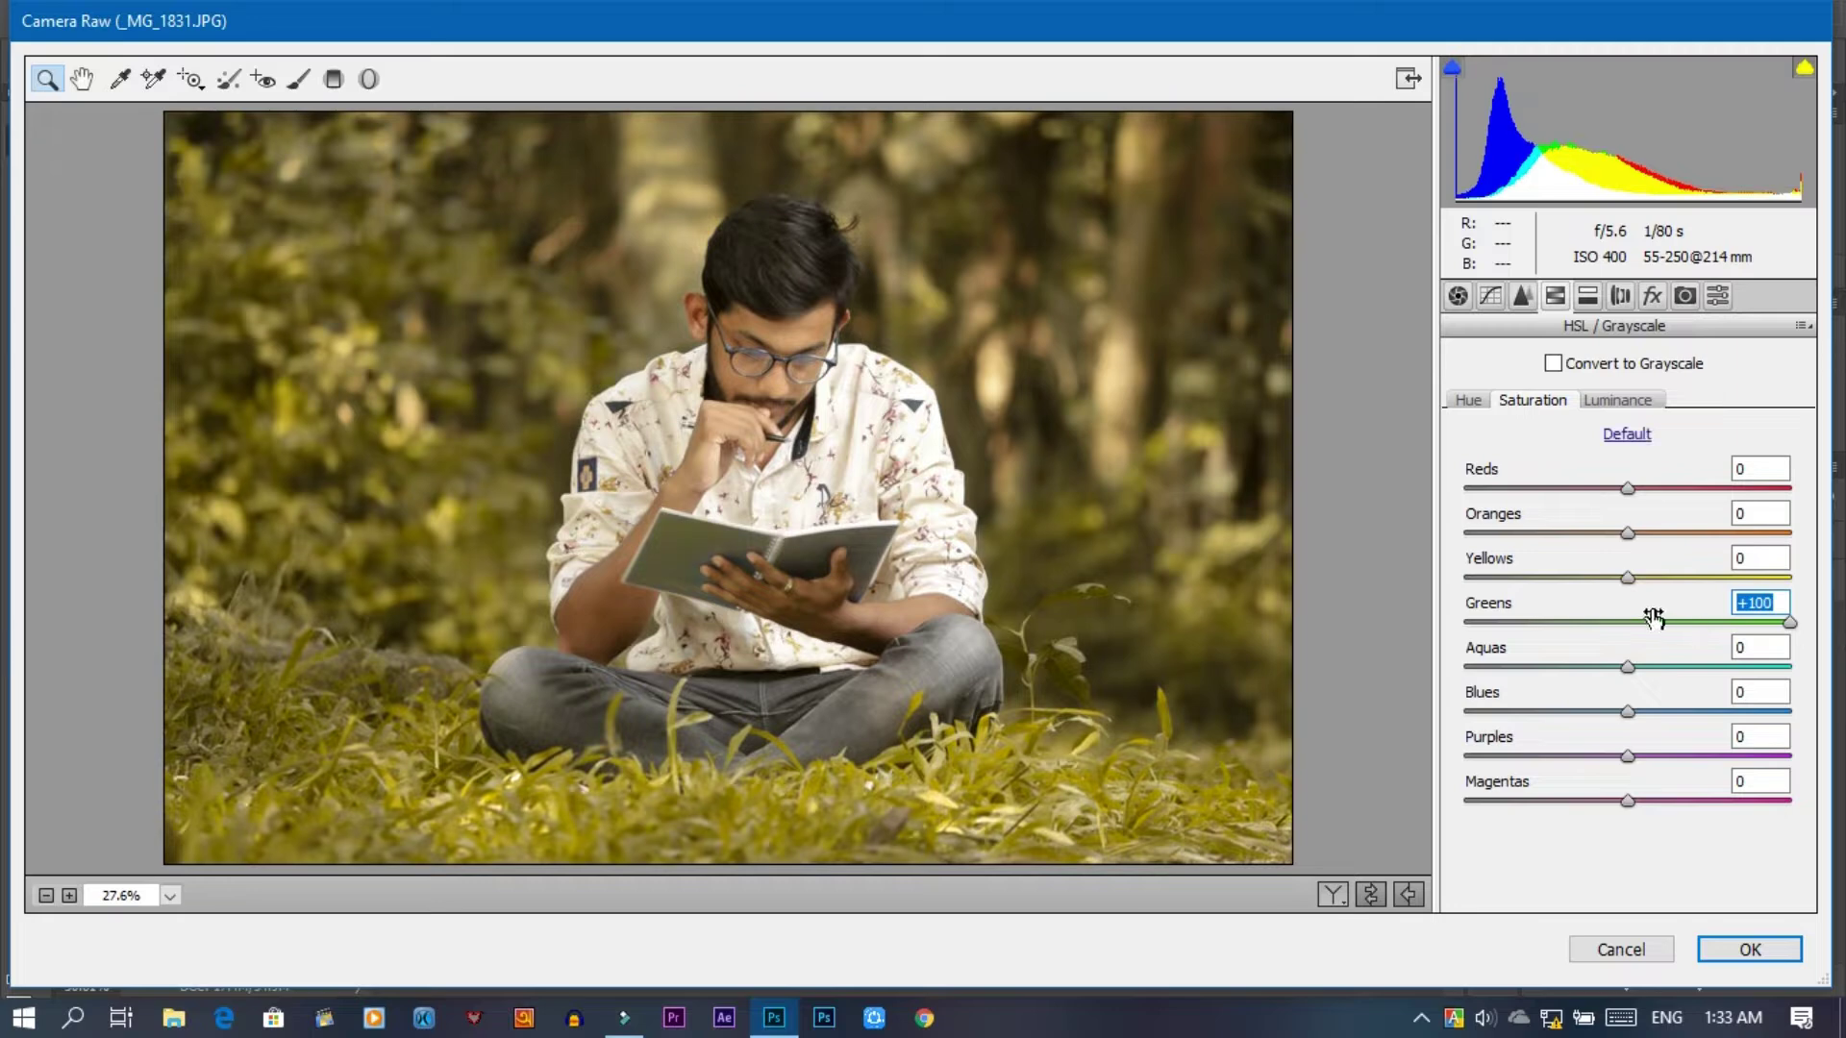
pyautogui.moveTo(1606, 578); pyautogui.dragTo(1591, 577)
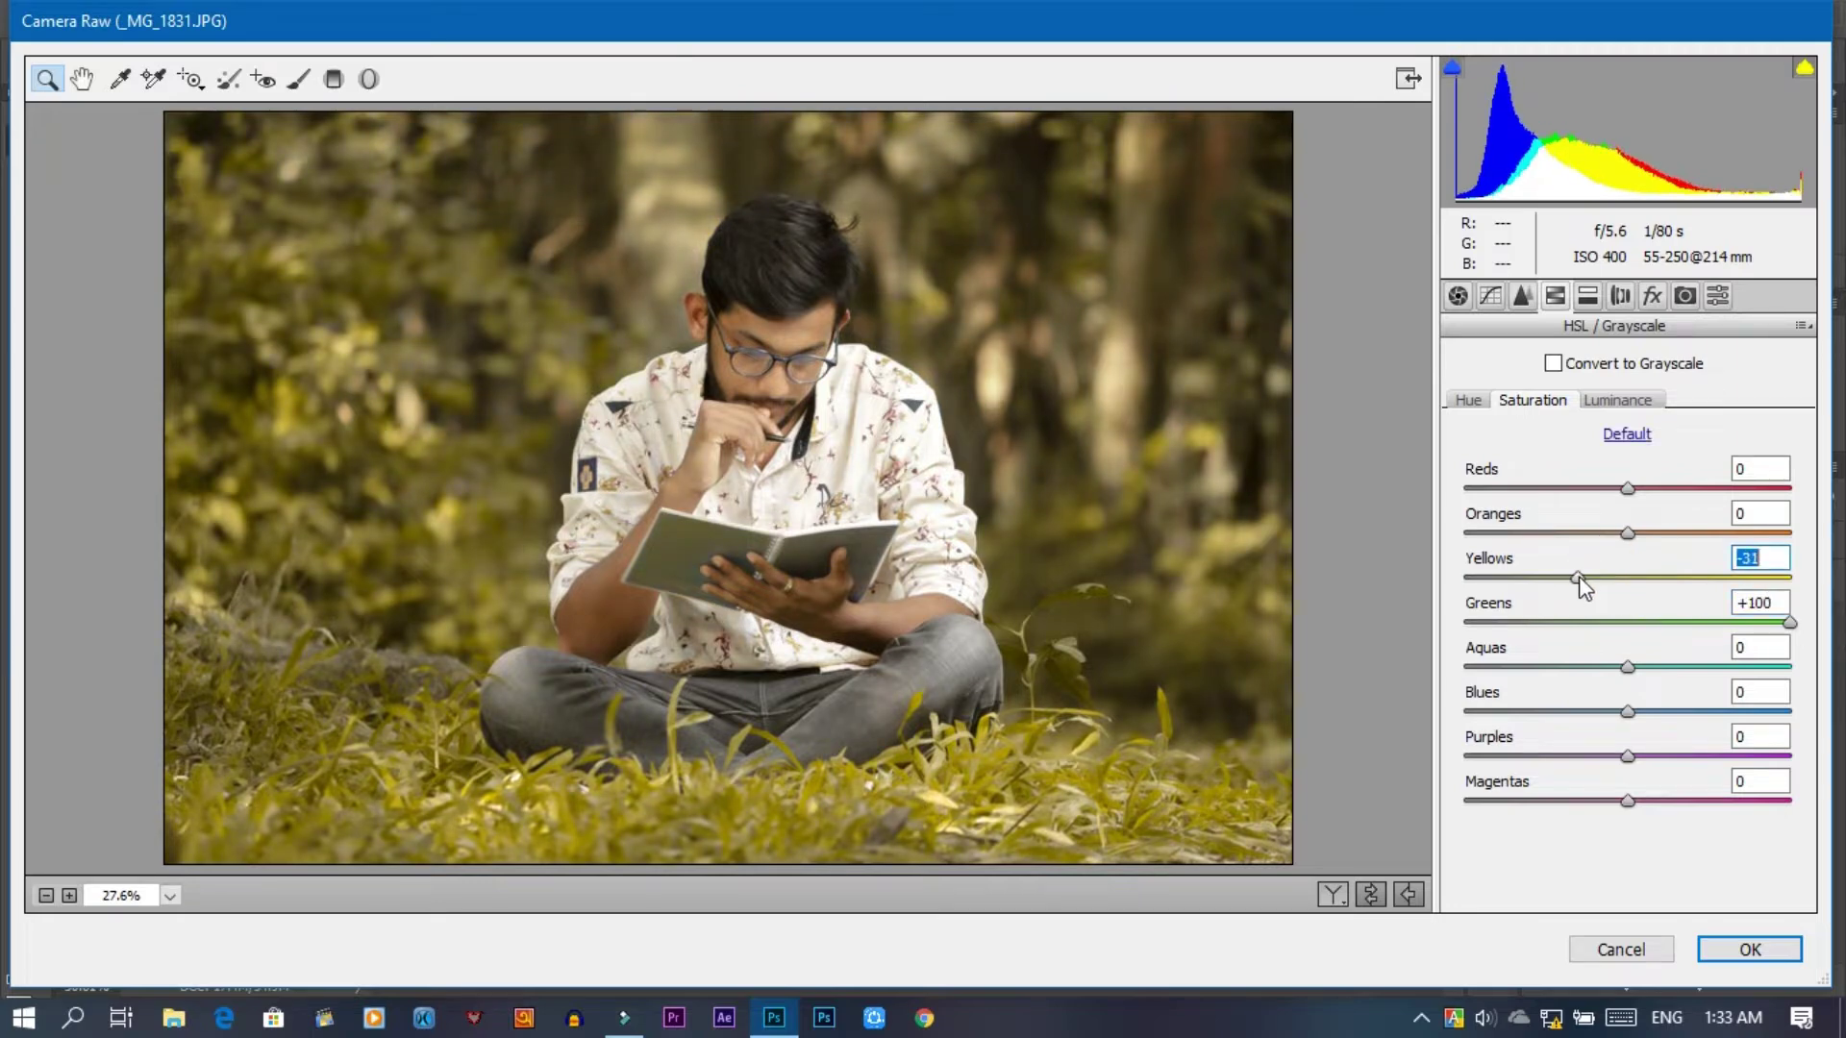
pyautogui.click(1608, 403)
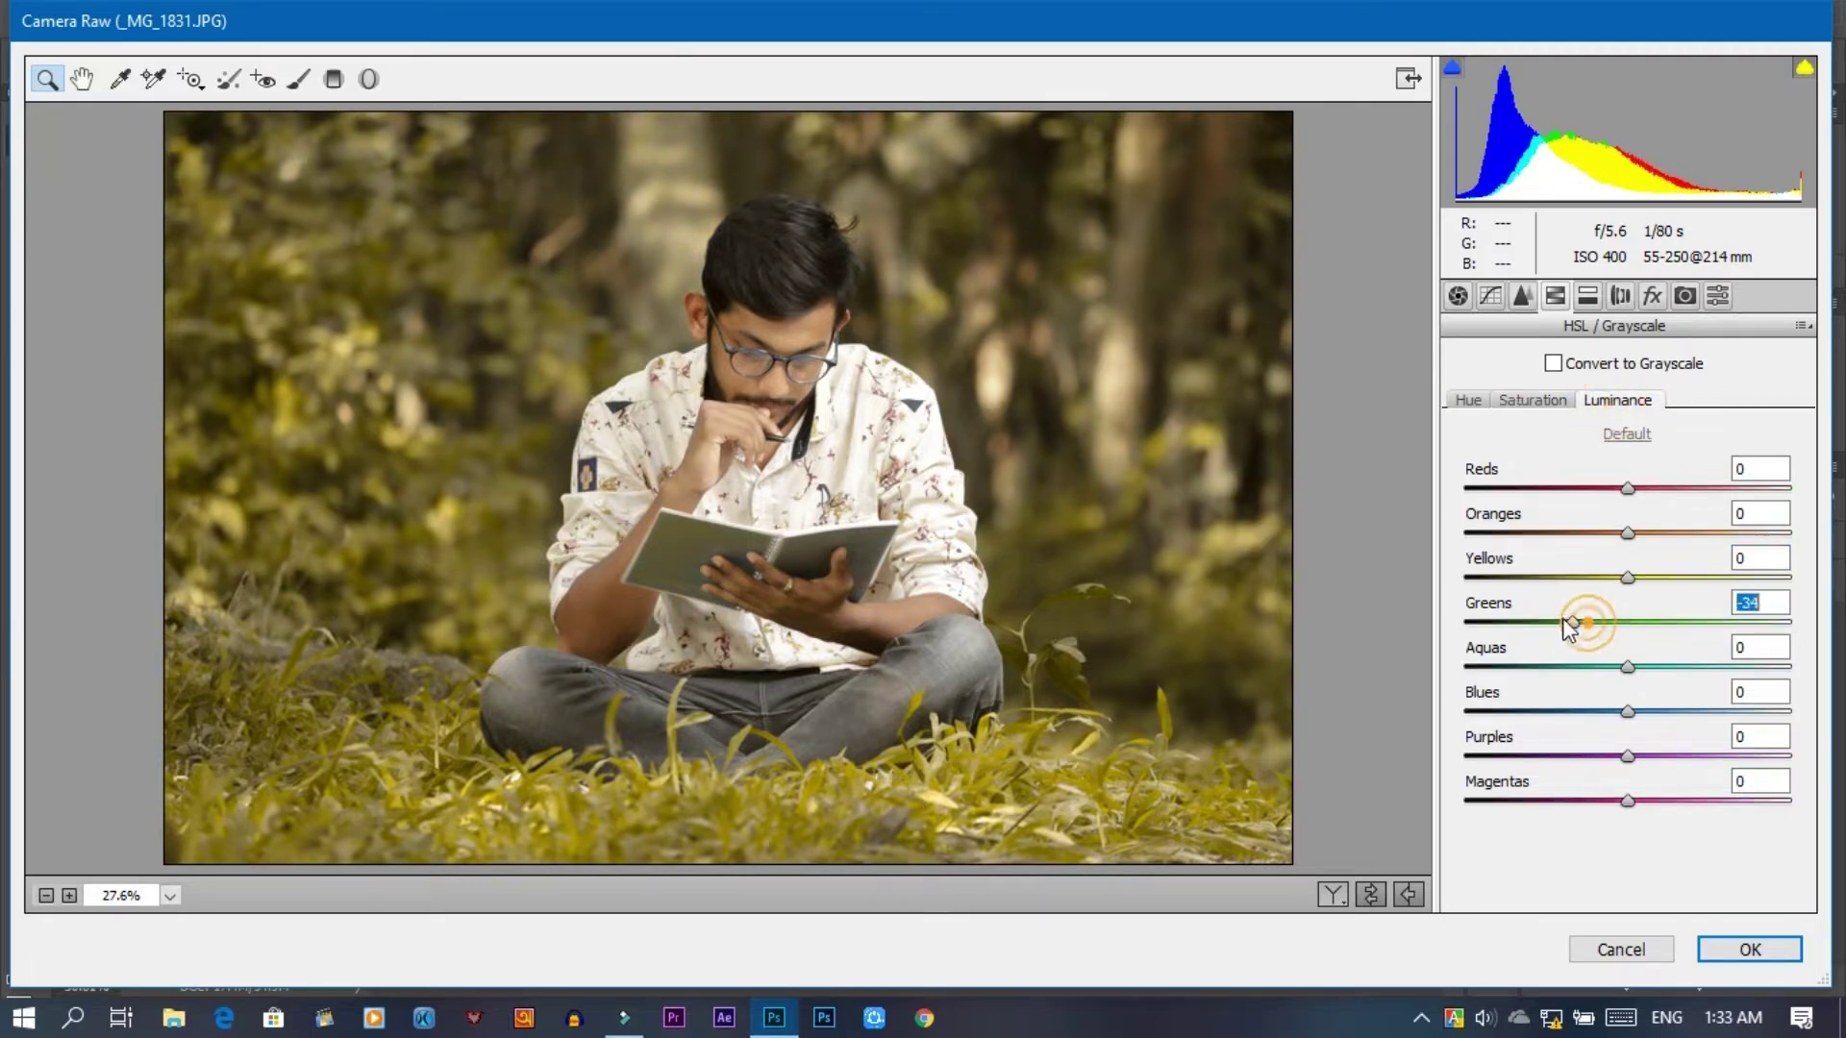
pyautogui.moveTo(1569, 627); pyautogui.dragTo(1579, 624)
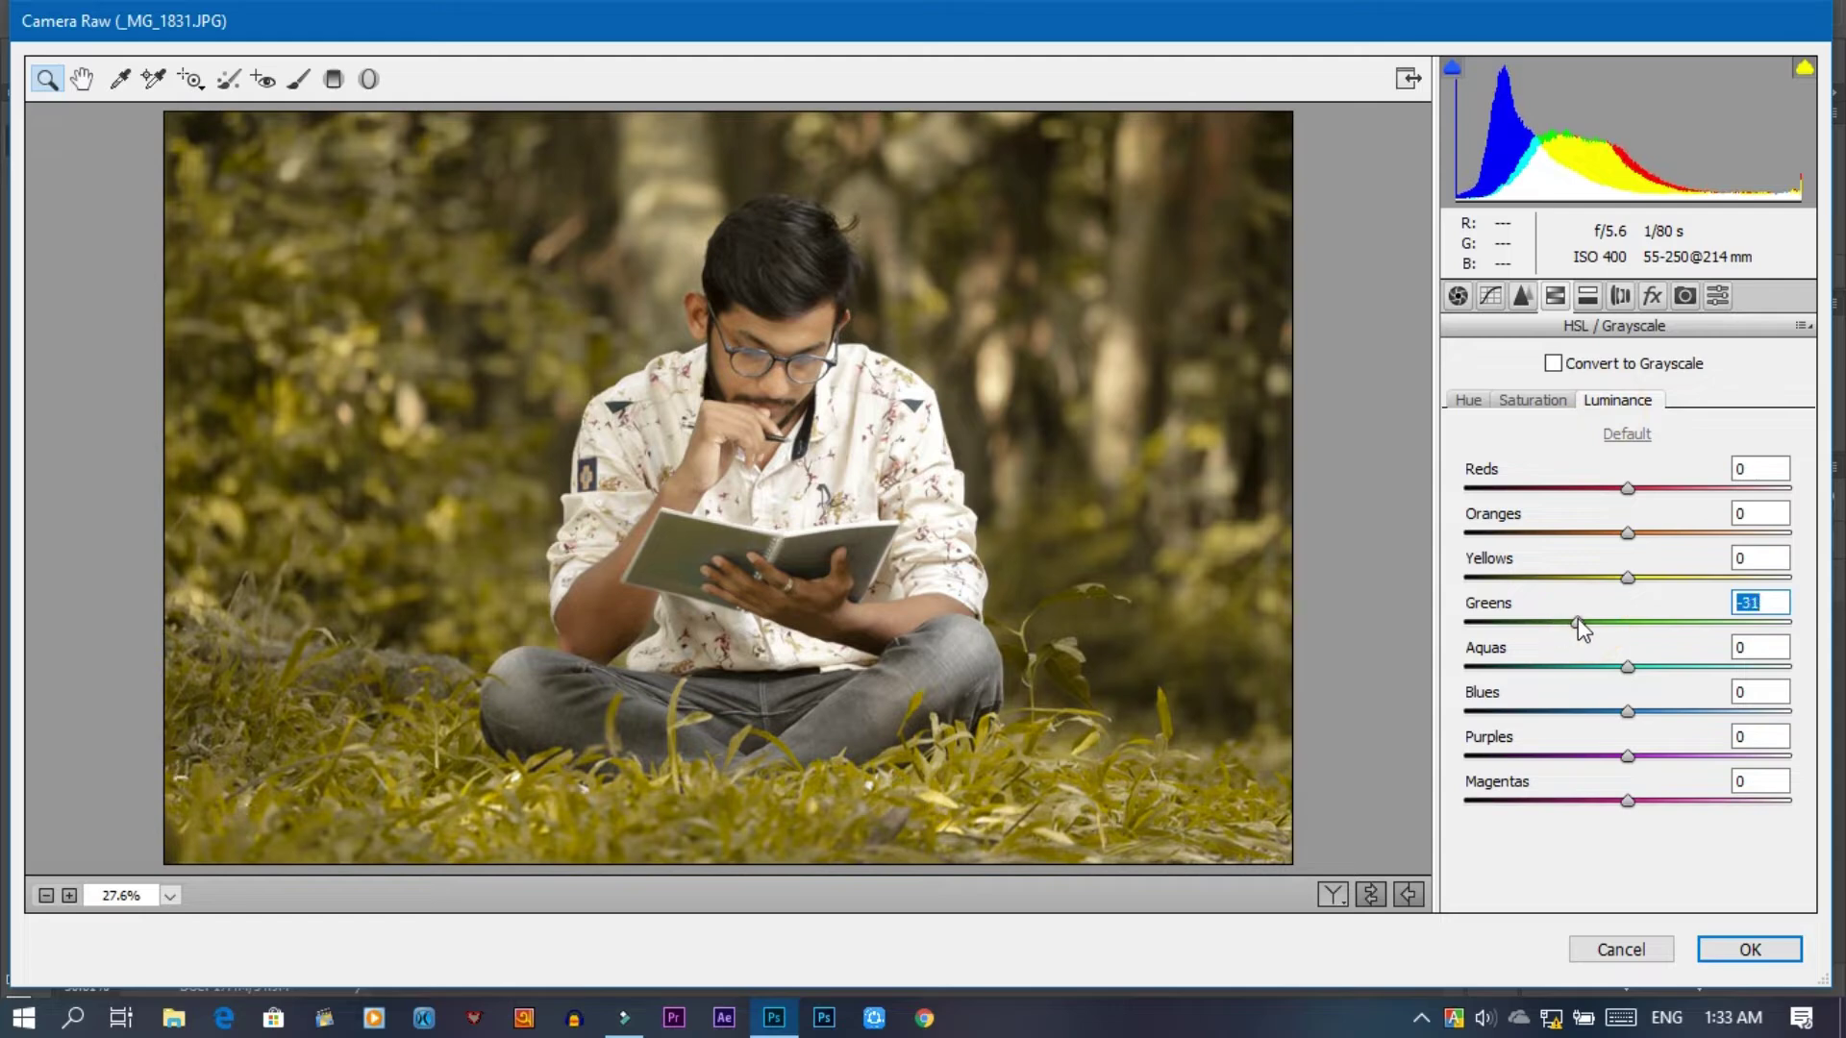
# - Boost blue saturation to +100, warm the yellows hue, and cut orange saturation to -13
pyautogui.click(1564, 404)
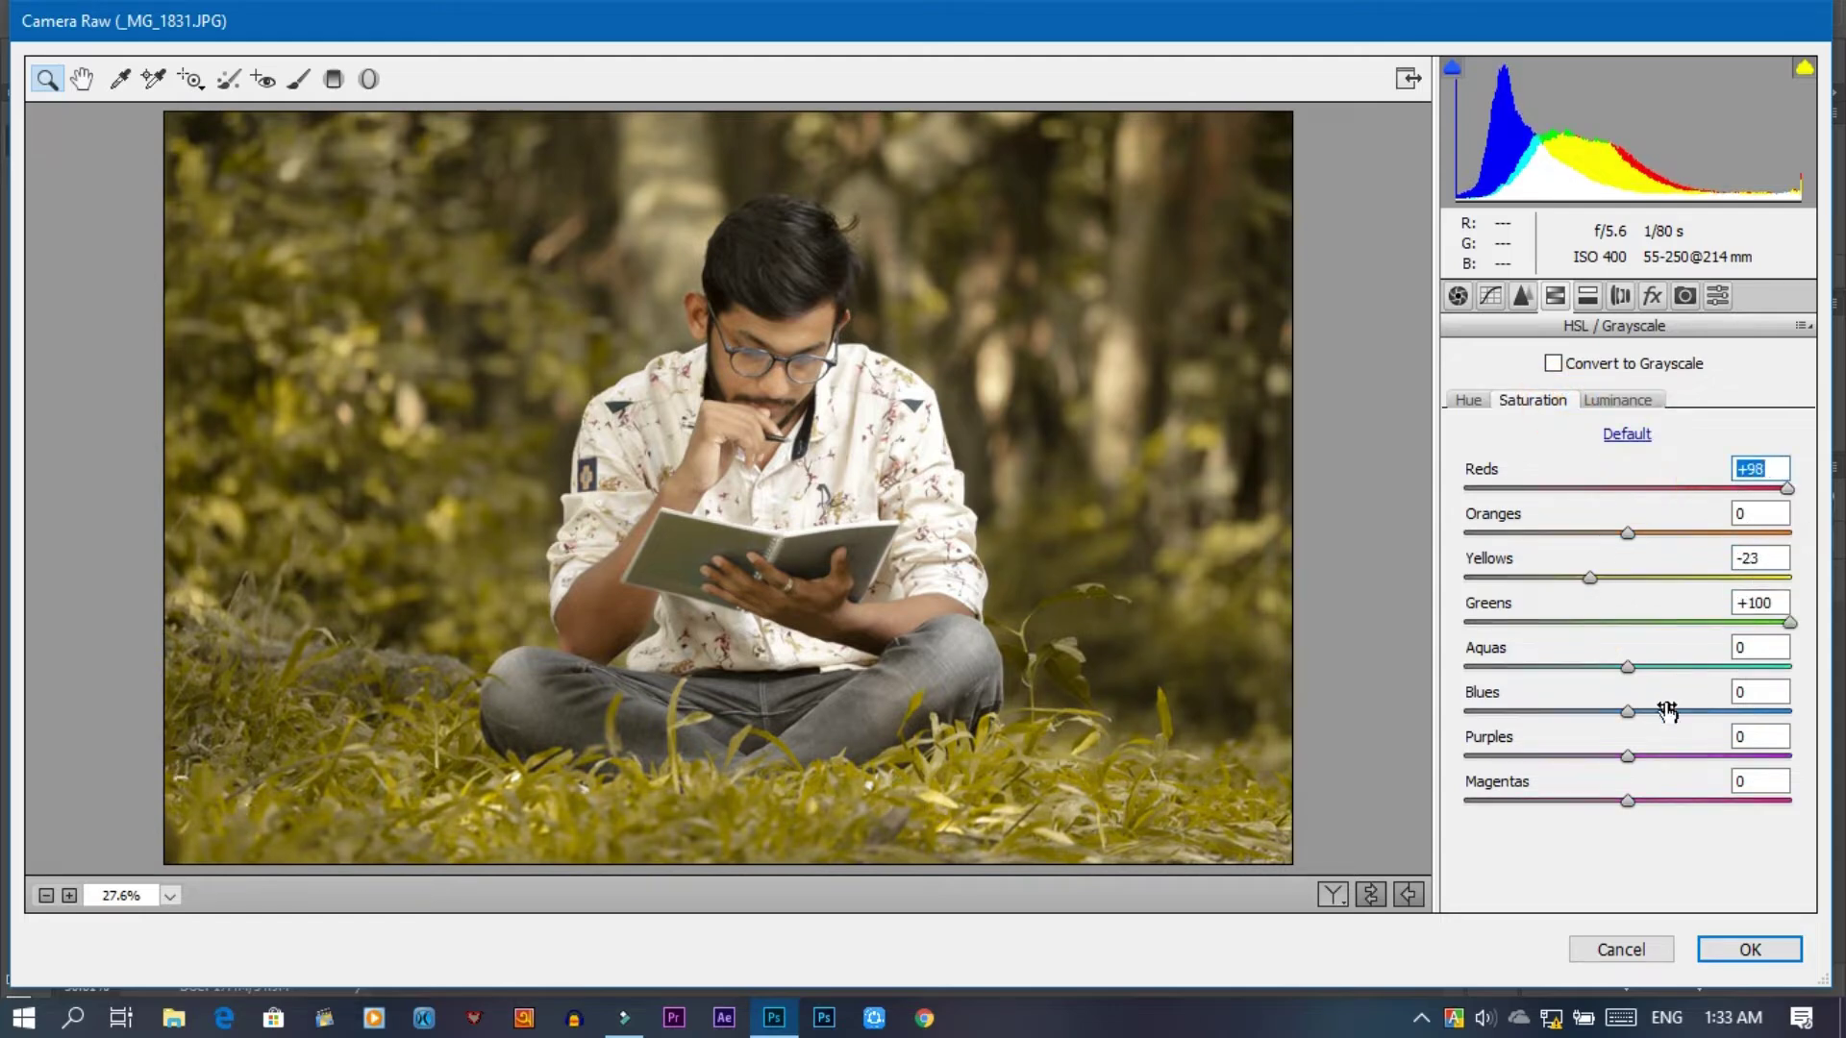
pyautogui.moveTo(1628, 711); pyautogui.dragTo(1837, 723)
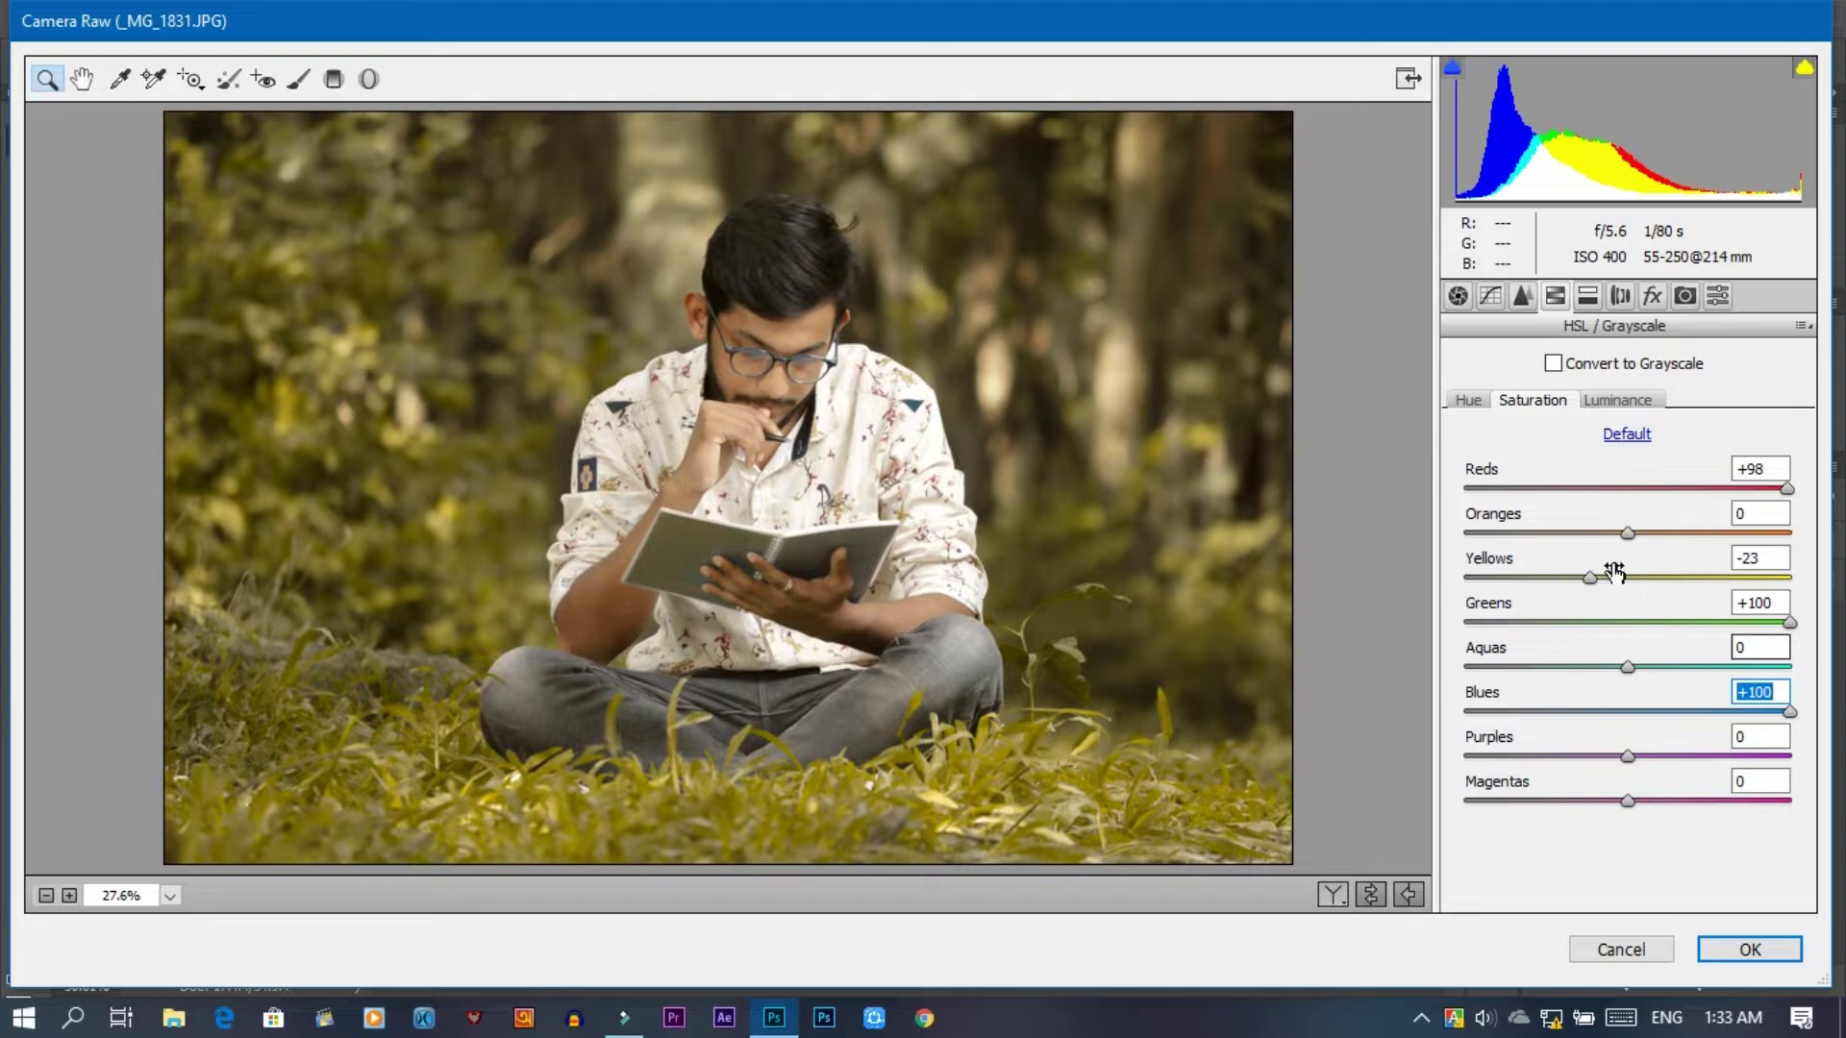
pyautogui.click(1471, 402)
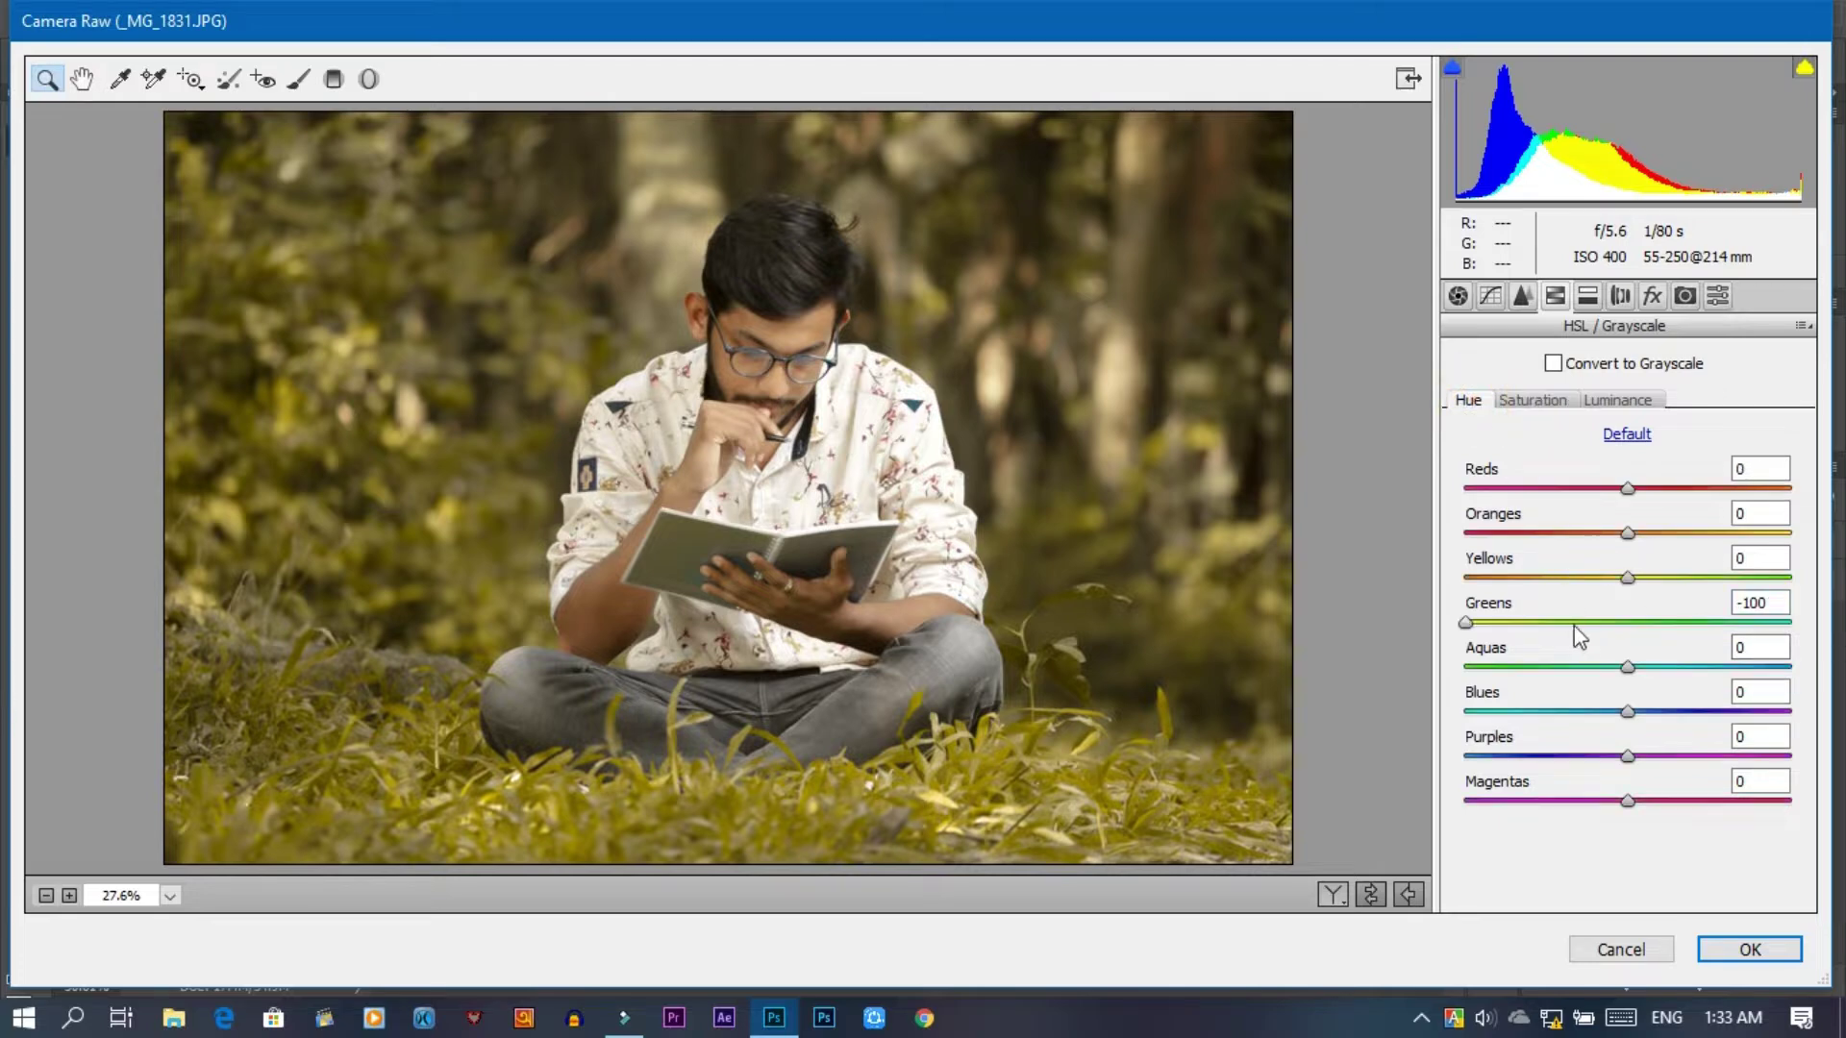
pyautogui.moveTo(1630, 577)
pyautogui.mouseDown()
pyautogui.moveTo(1573, 577)
pyautogui.moveTo(1625, 575)
pyautogui.mouseUp()
pyautogui.click(1552, 400)
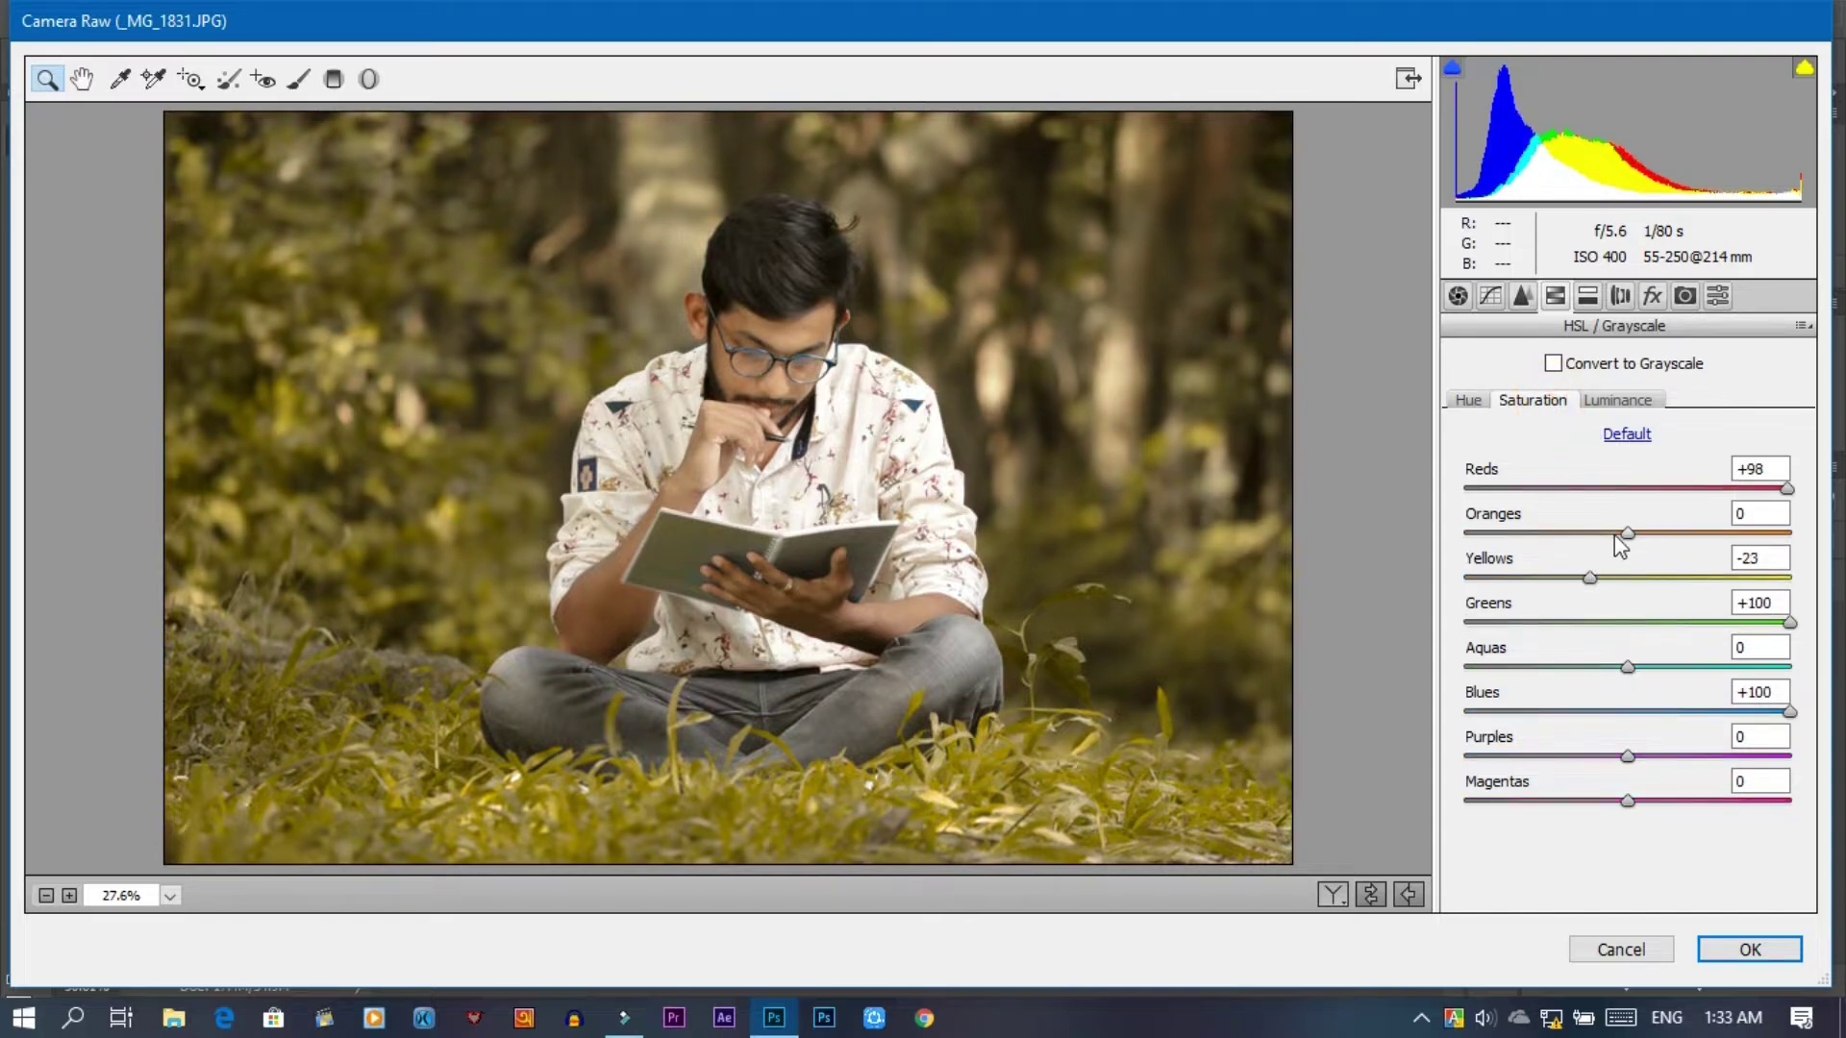
pyautogui.moveTo(1613, 535); pyautogui.dragTo(1623, 537)
# - Tint the highlights blue at hue 242 and nudge the calibration blue primary hue slightly
pyautogui.click(1589, 577)
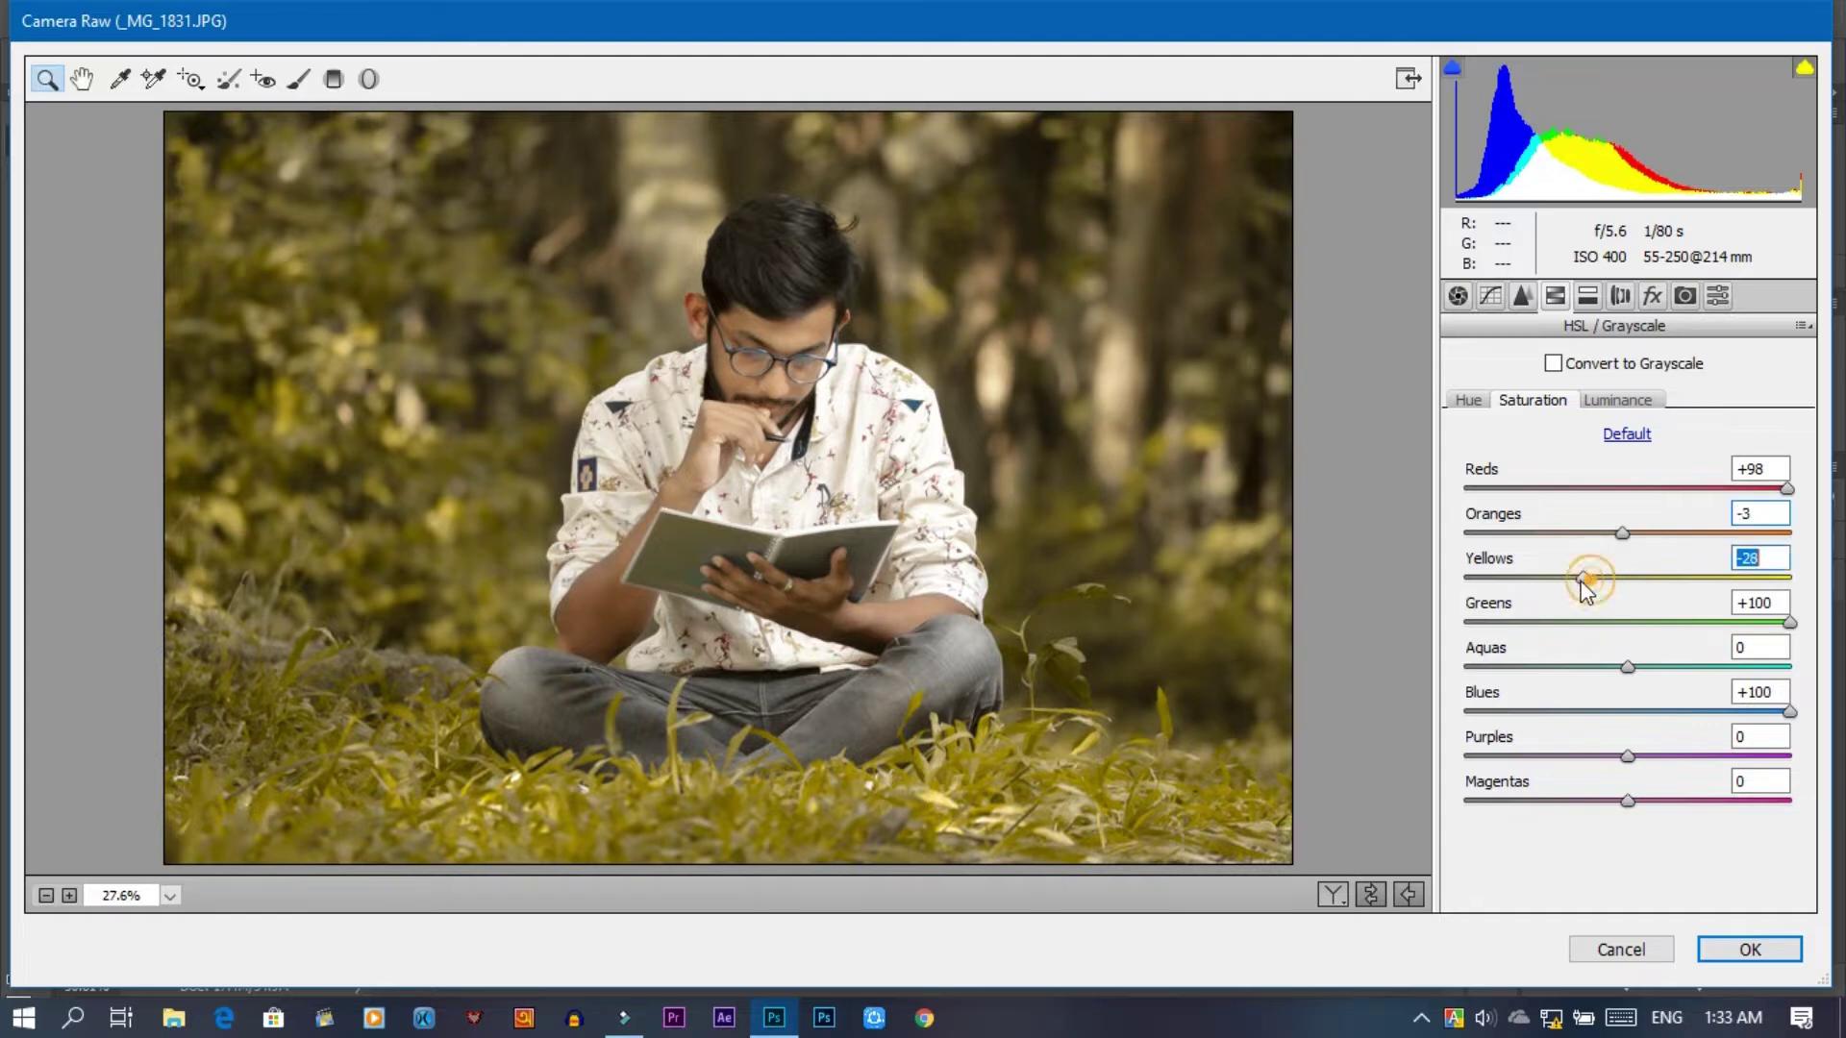
pyautogui.click(1588, 296)
pyautogui.click(1683, 404)
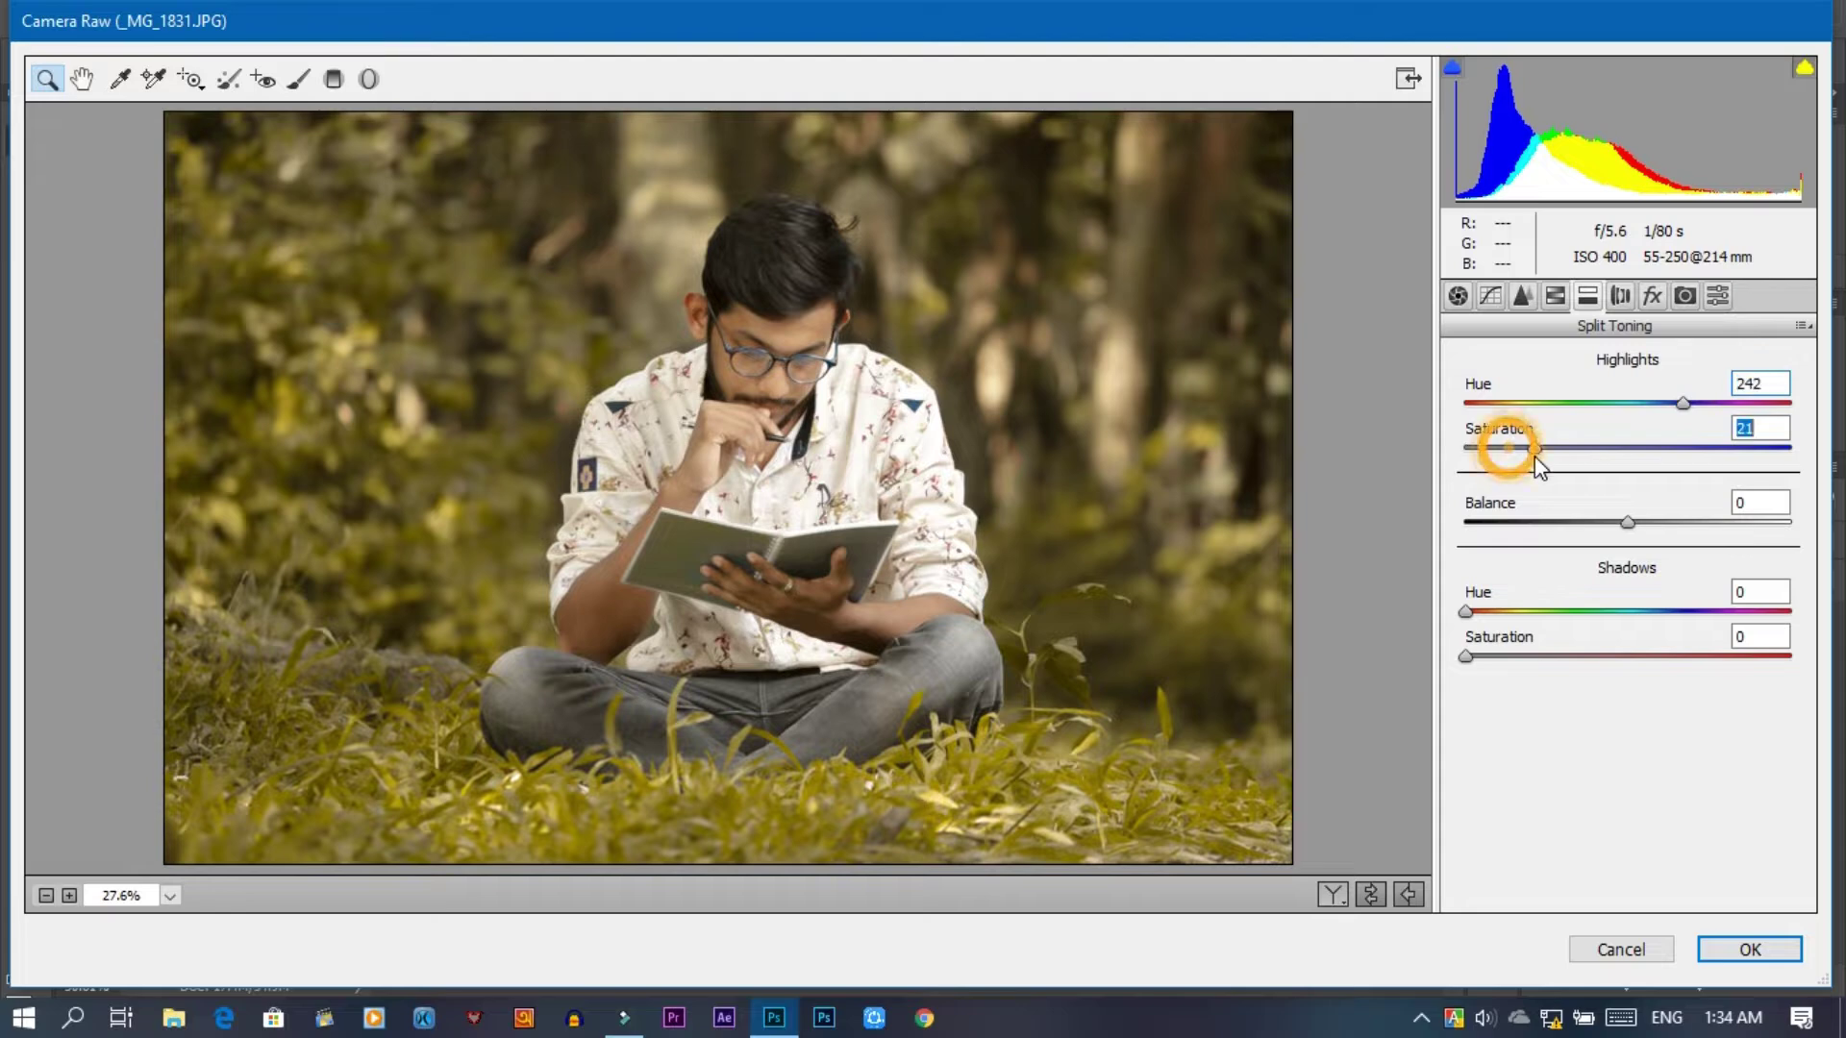
pyautogui.moveTo(1535, 458); pyautogui.dragTo(1521, 459)
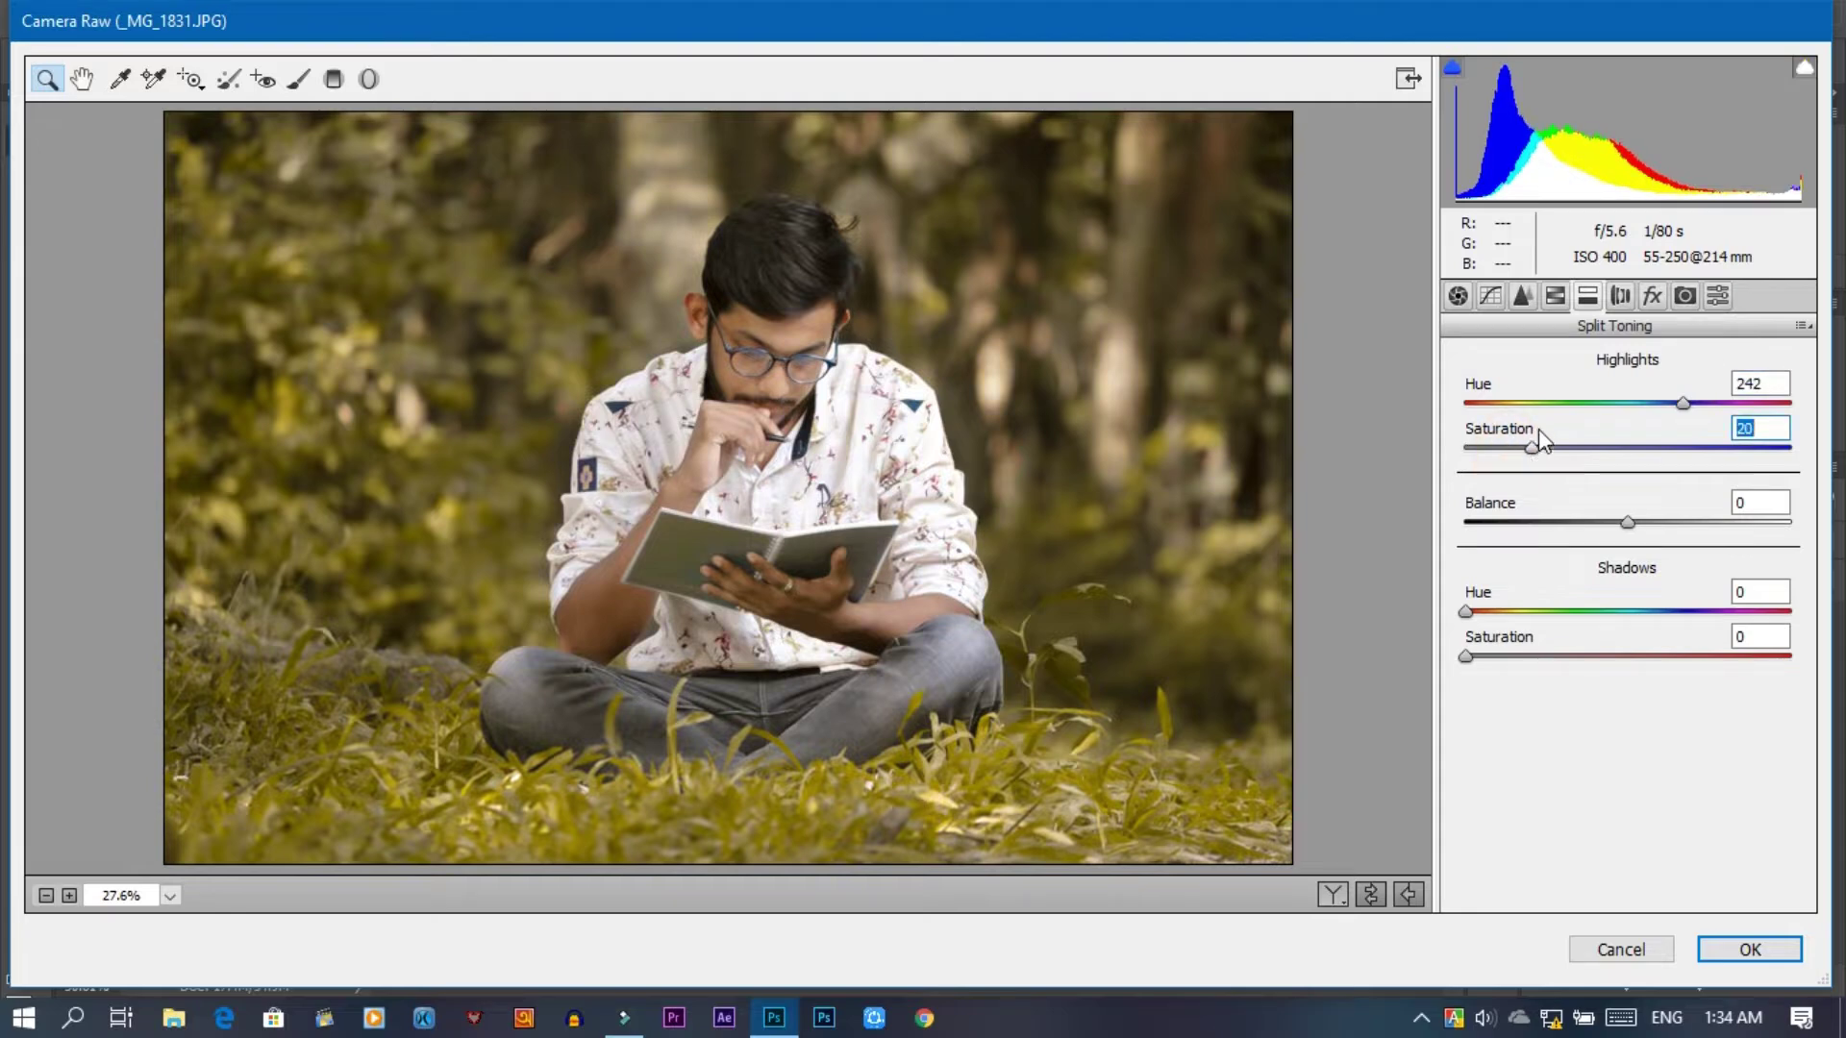
pyautogui.click(1685, 296)
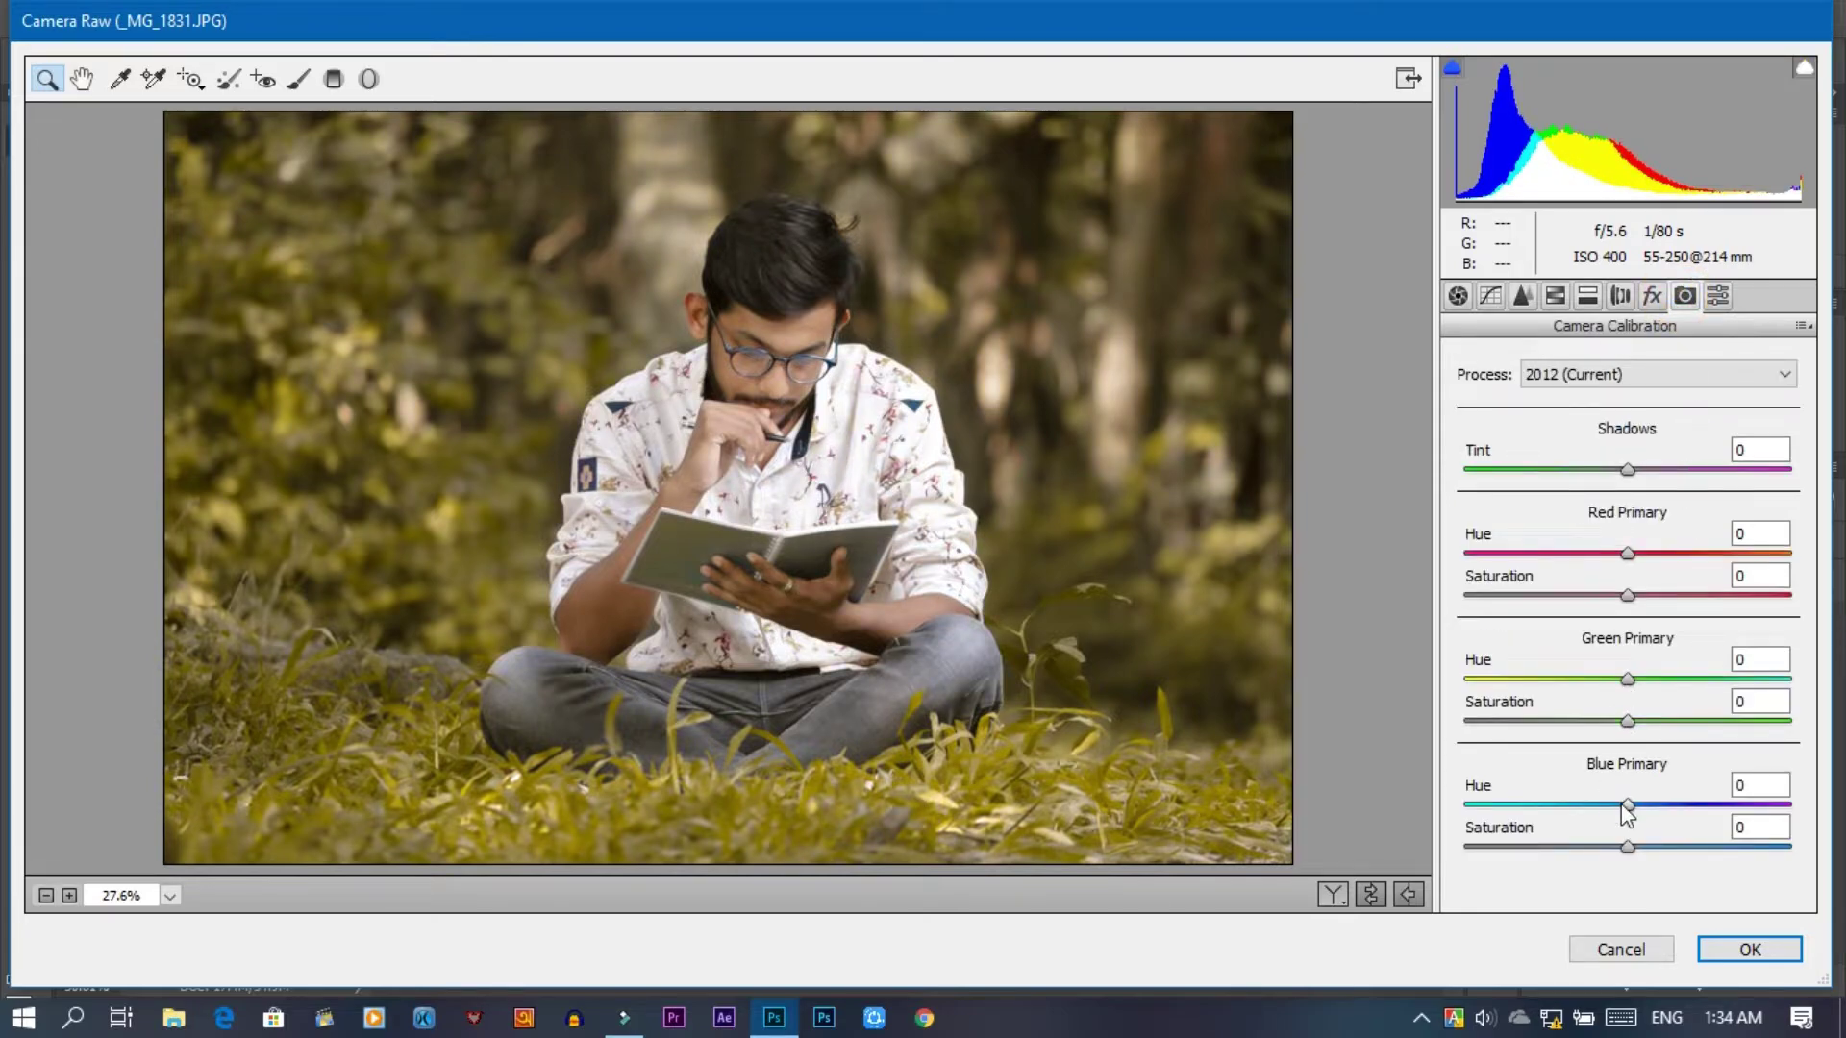
pyautogui.moveTo(1622, 805); pyautogui.dragTo(1619, 805)
# - Tint the shadows at hue 338 with faint saturation and raise highlight saturation to 28
pyautogui.click(1587, 296)
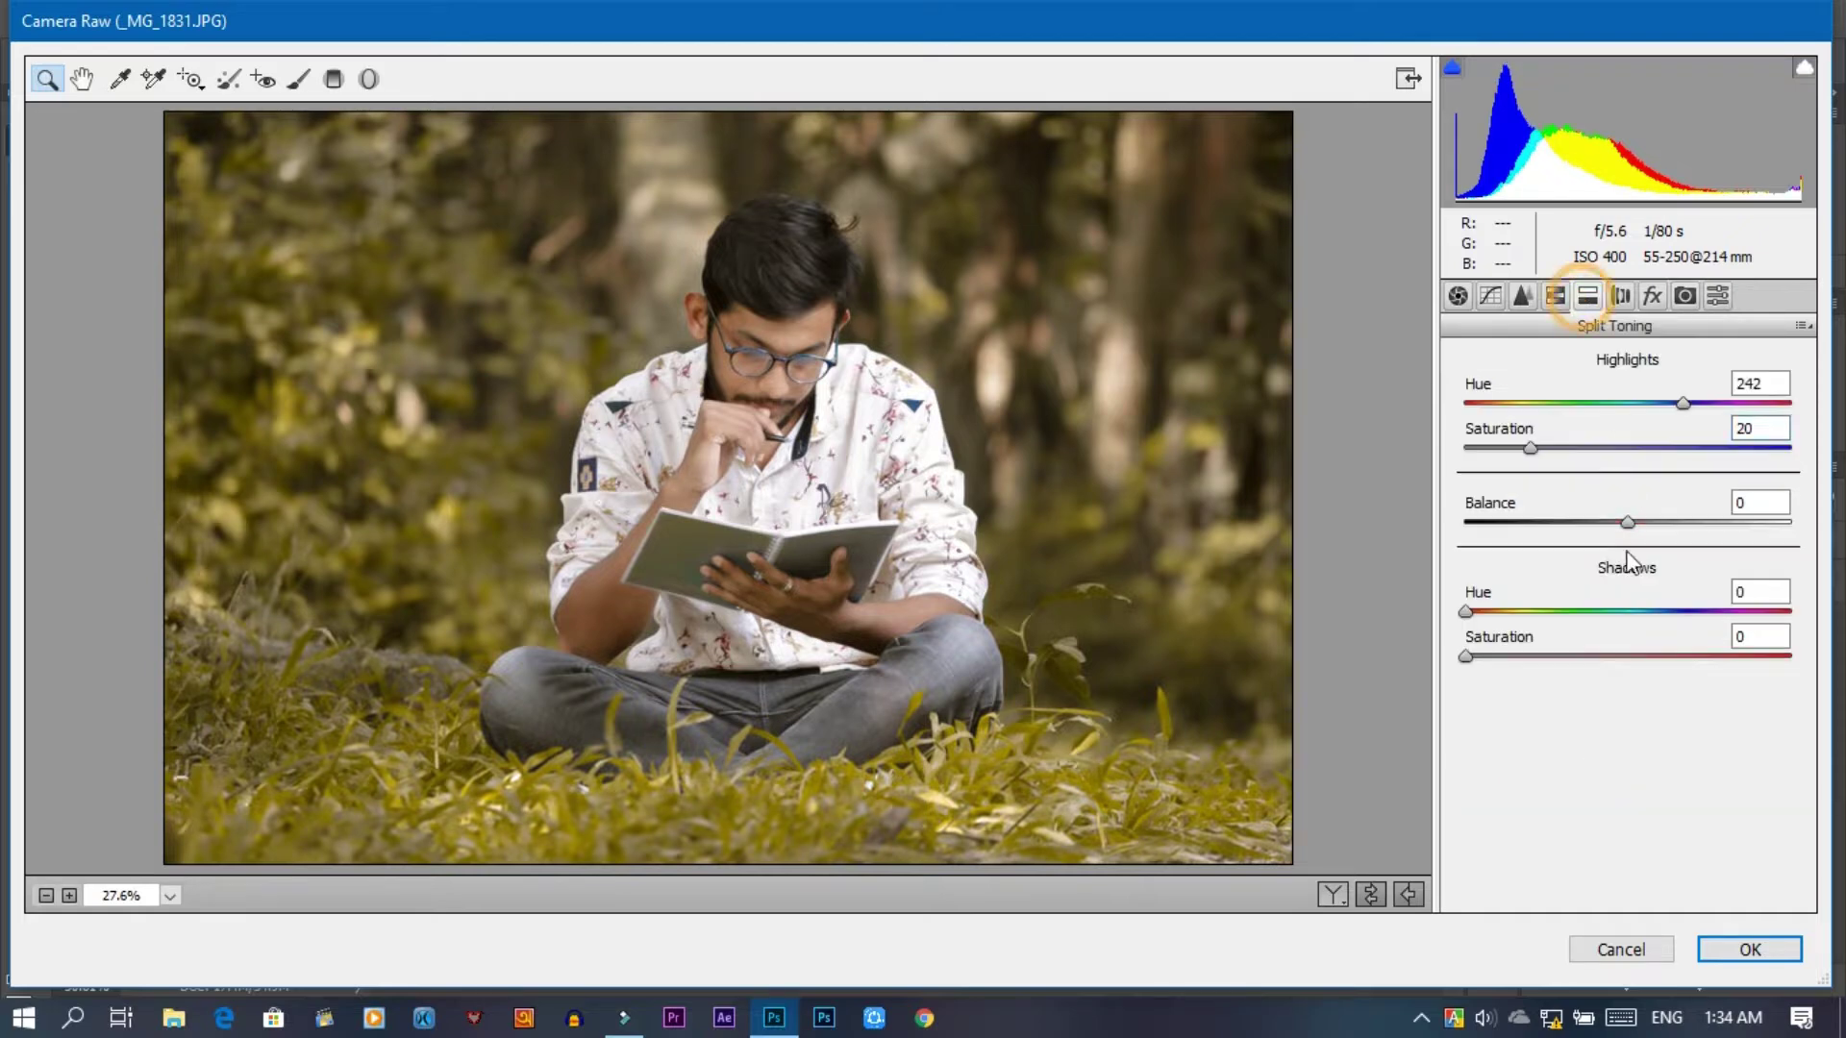
pyautogui.click(1685, 611)
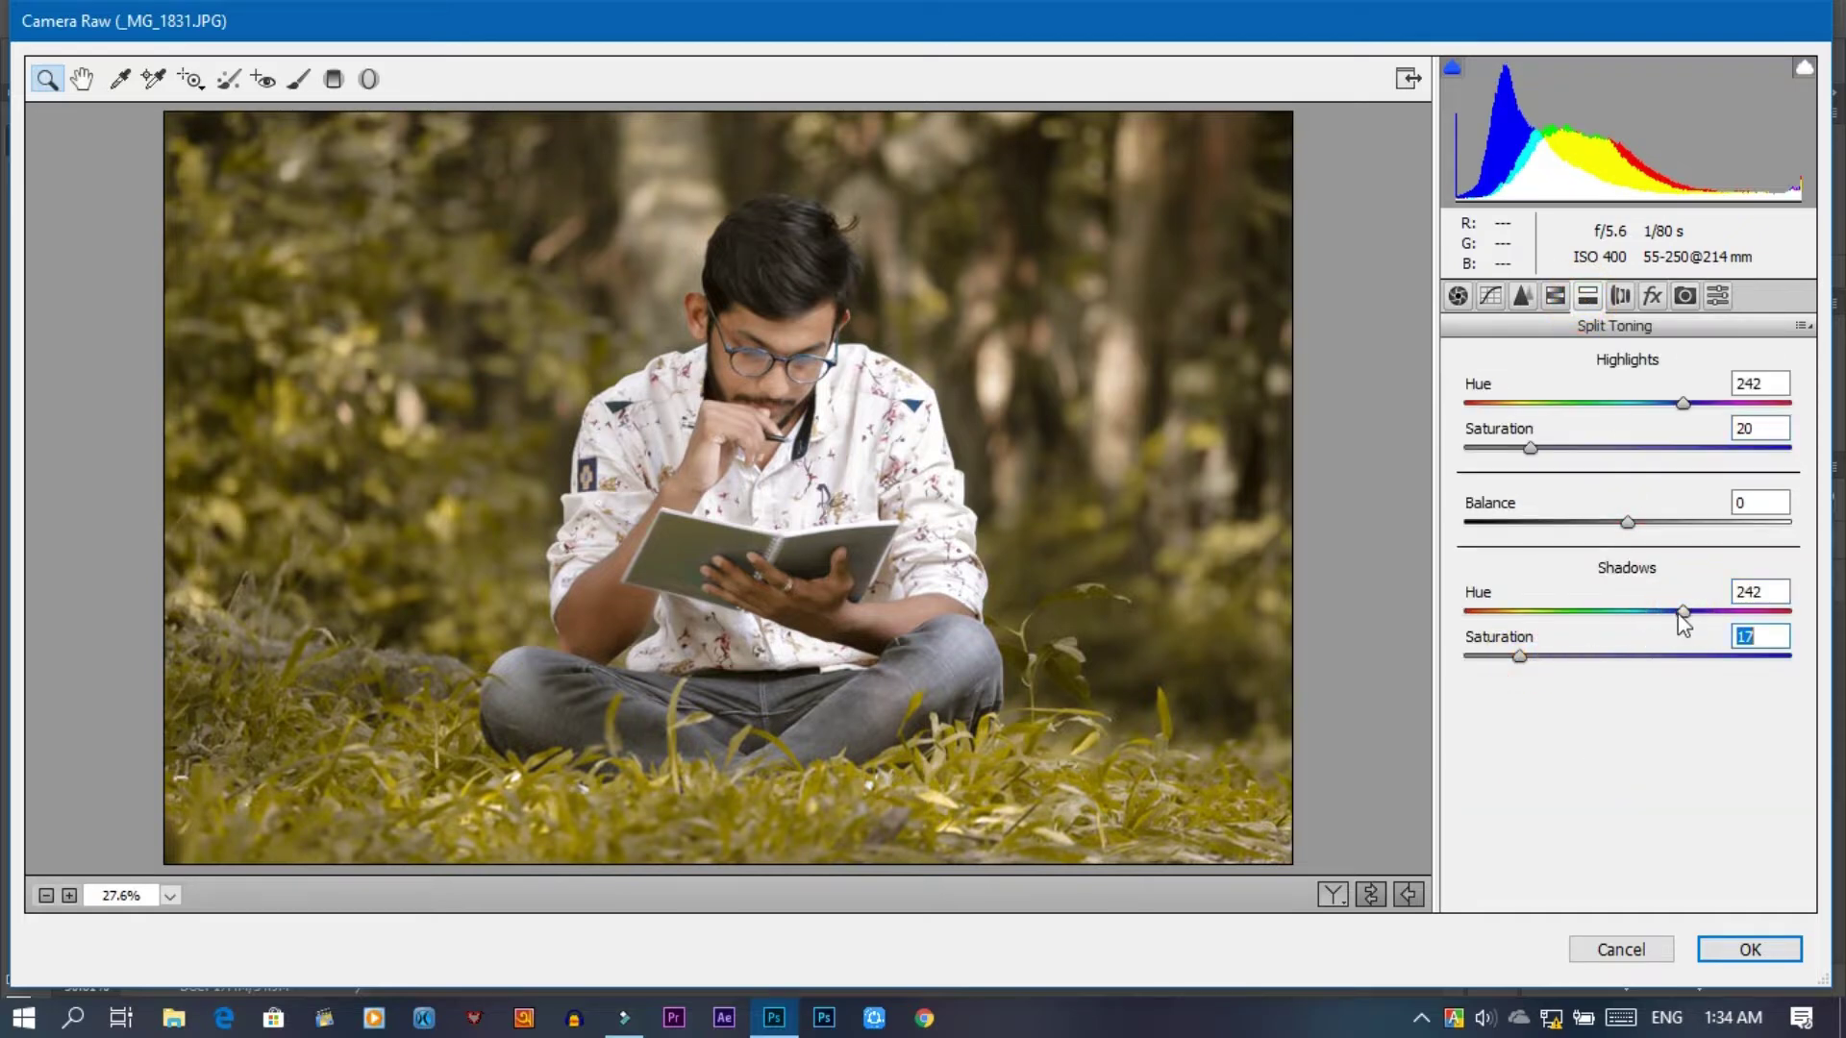
pyautogui.moveTo(1689, 611); pyautogui.dragTo(1771, 614)
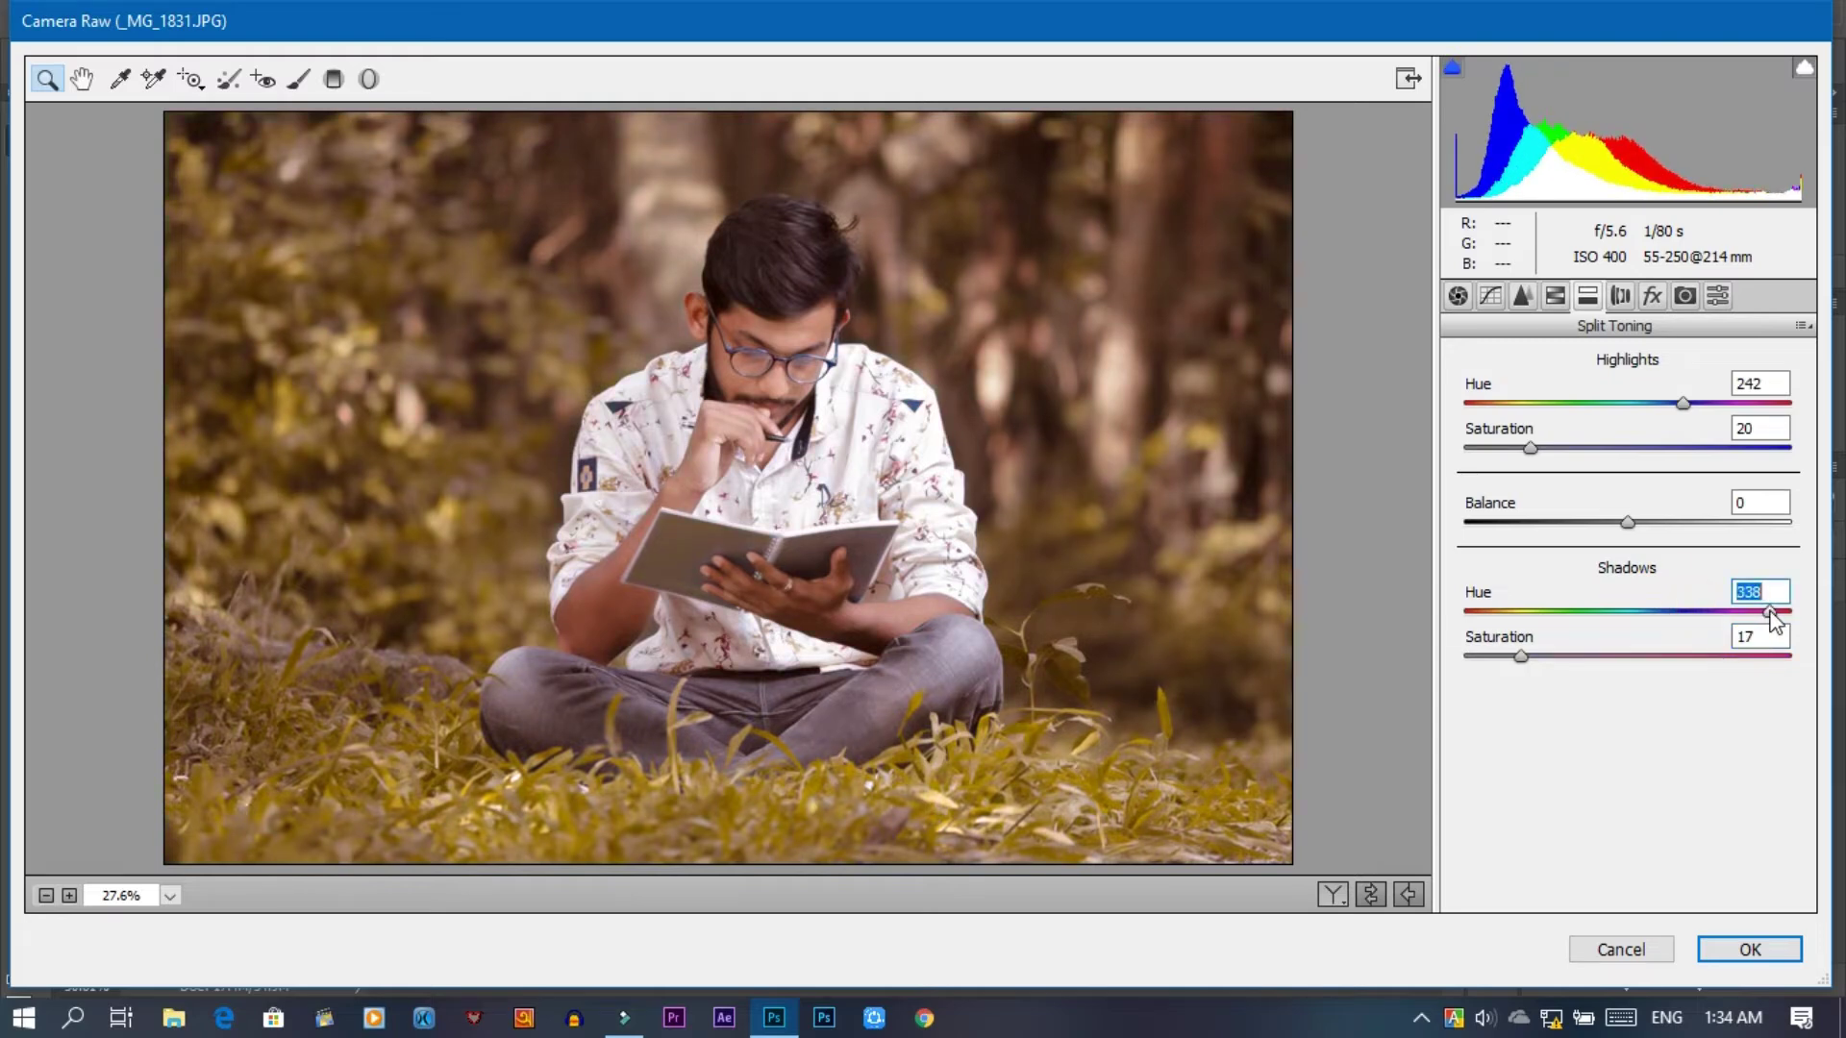
pyautogui.moveTo(1525, 656); pyautogui.dragTo(1485, 659)
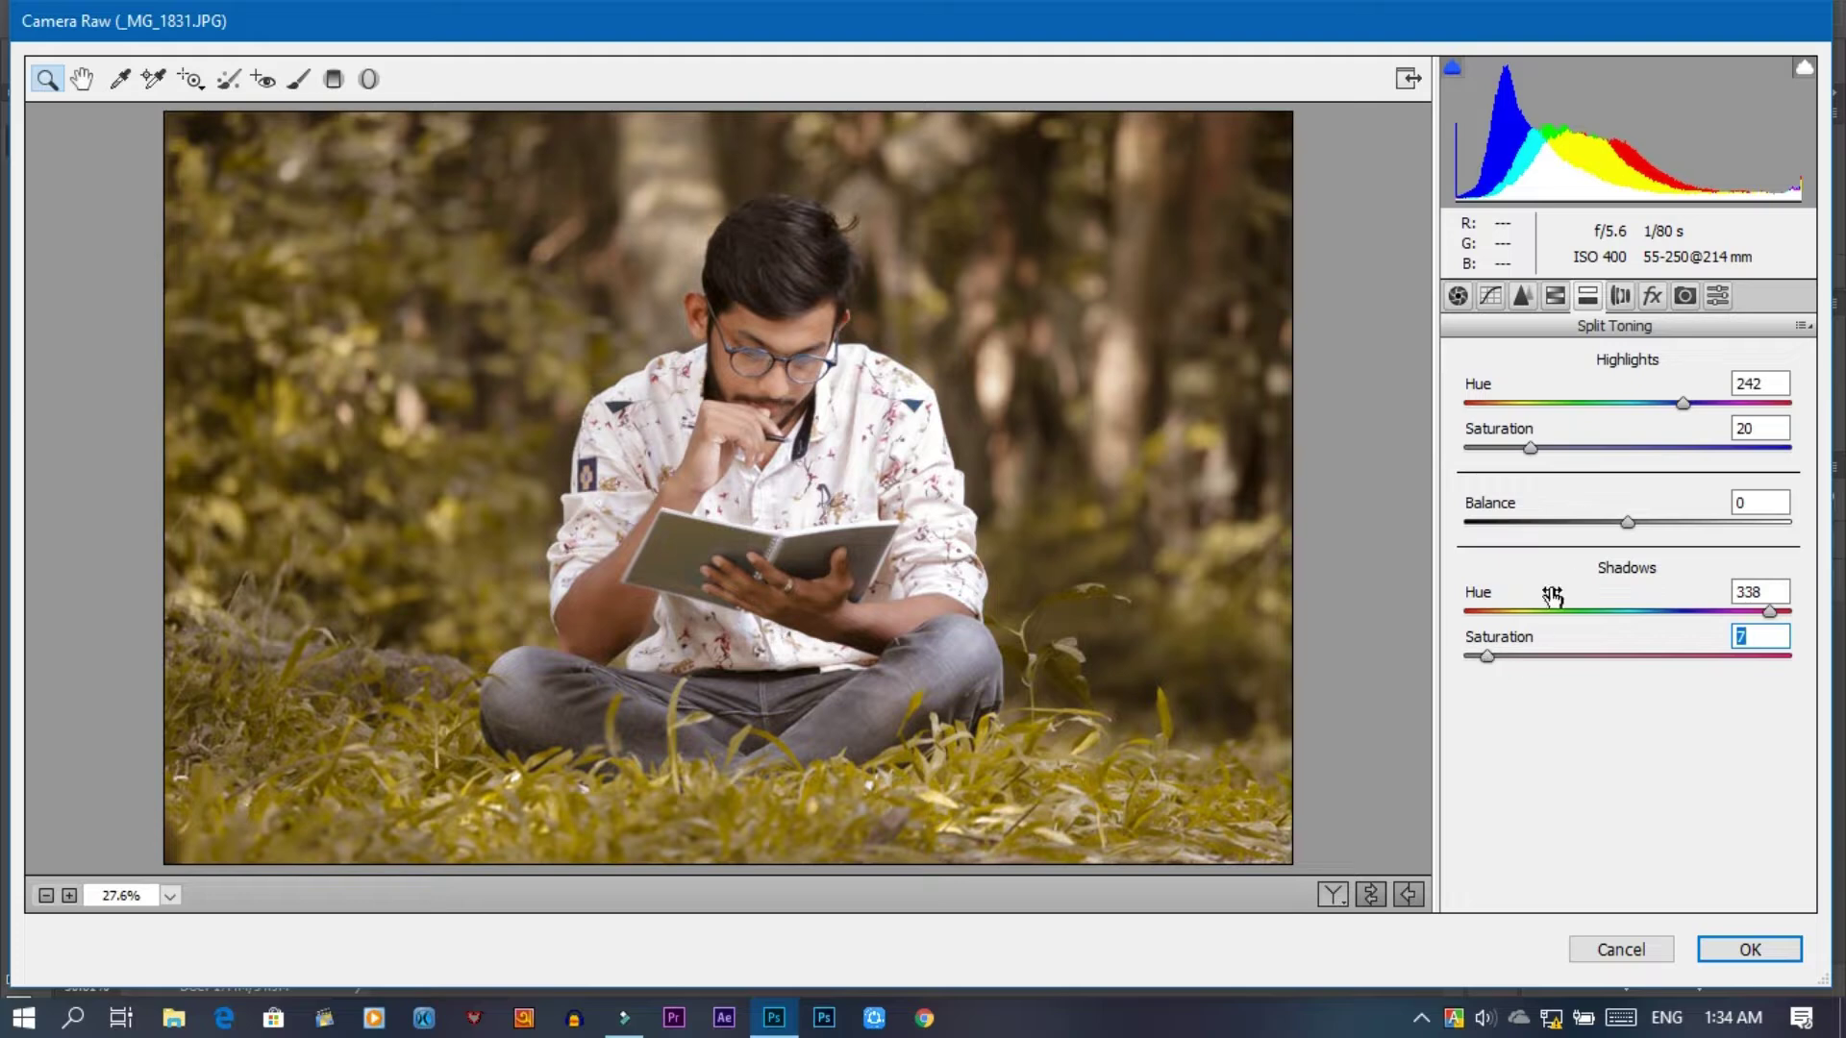
pyautogui.moveTo(1538, 459); pyautogui.dragTo(1564, 459)
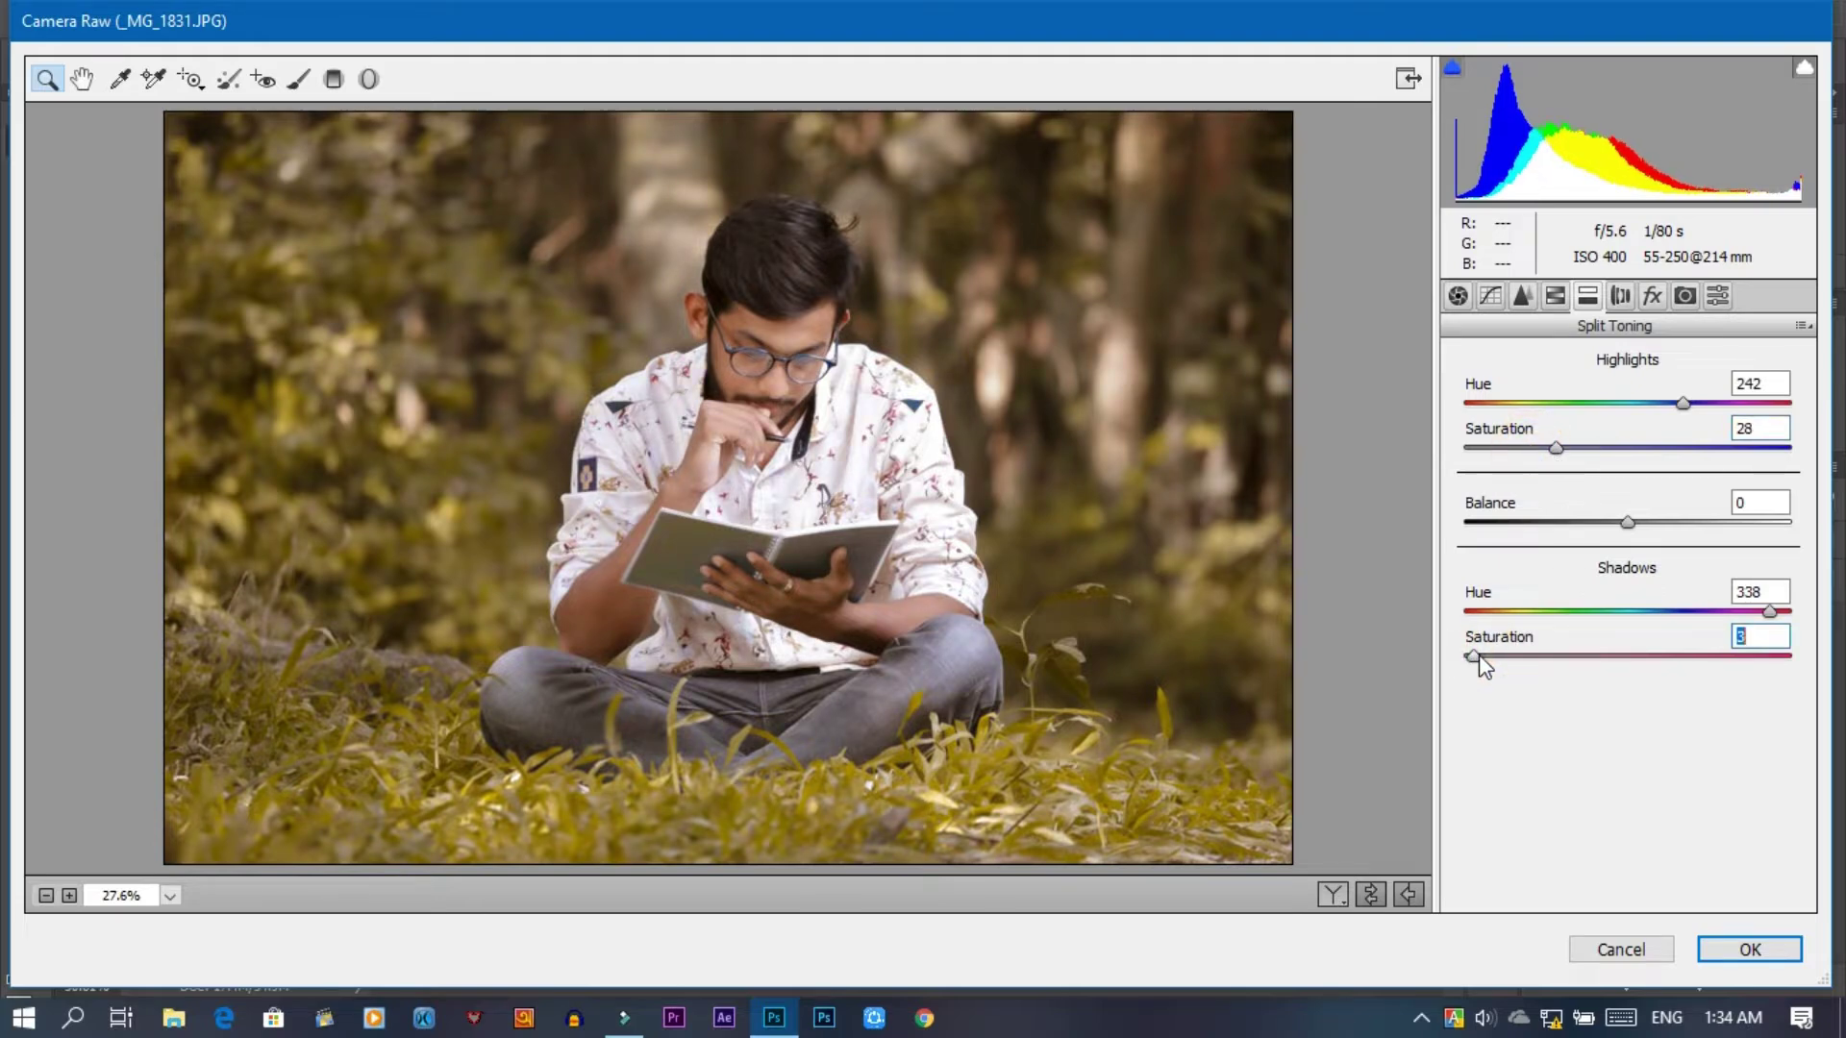
pyautogui.moveTo(1479, 661); pyautogui.dragTo(1477, 659)
# - Raise a midtone point on the tone curve and commit the Camera Raw edits
pyautogui.click(1491, 295)
pyautogui.moveTo(1631, 645)
pyautogui.mouseDown()
pyautogui.moveTo(1645, 637)
pyautogui.moveTo(1626, 632)
pyautogui.mouseUp()
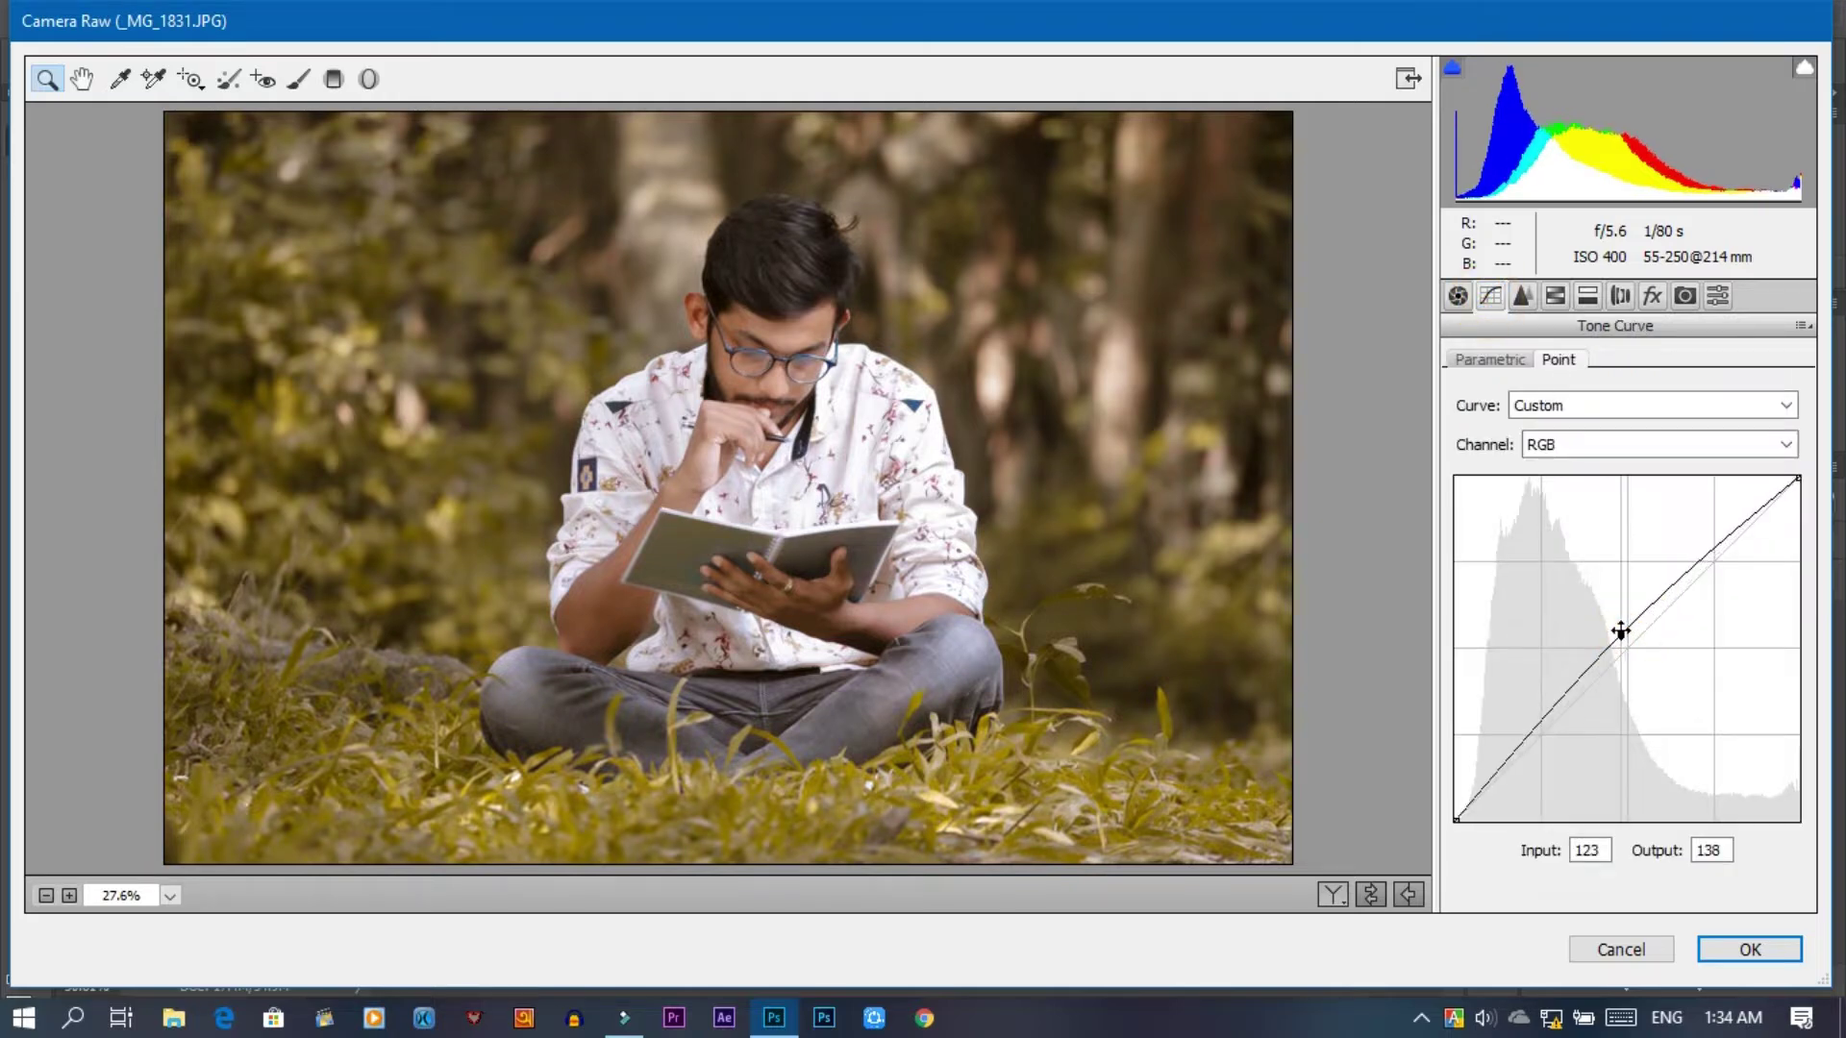
pyautogui.click(1721, 951)
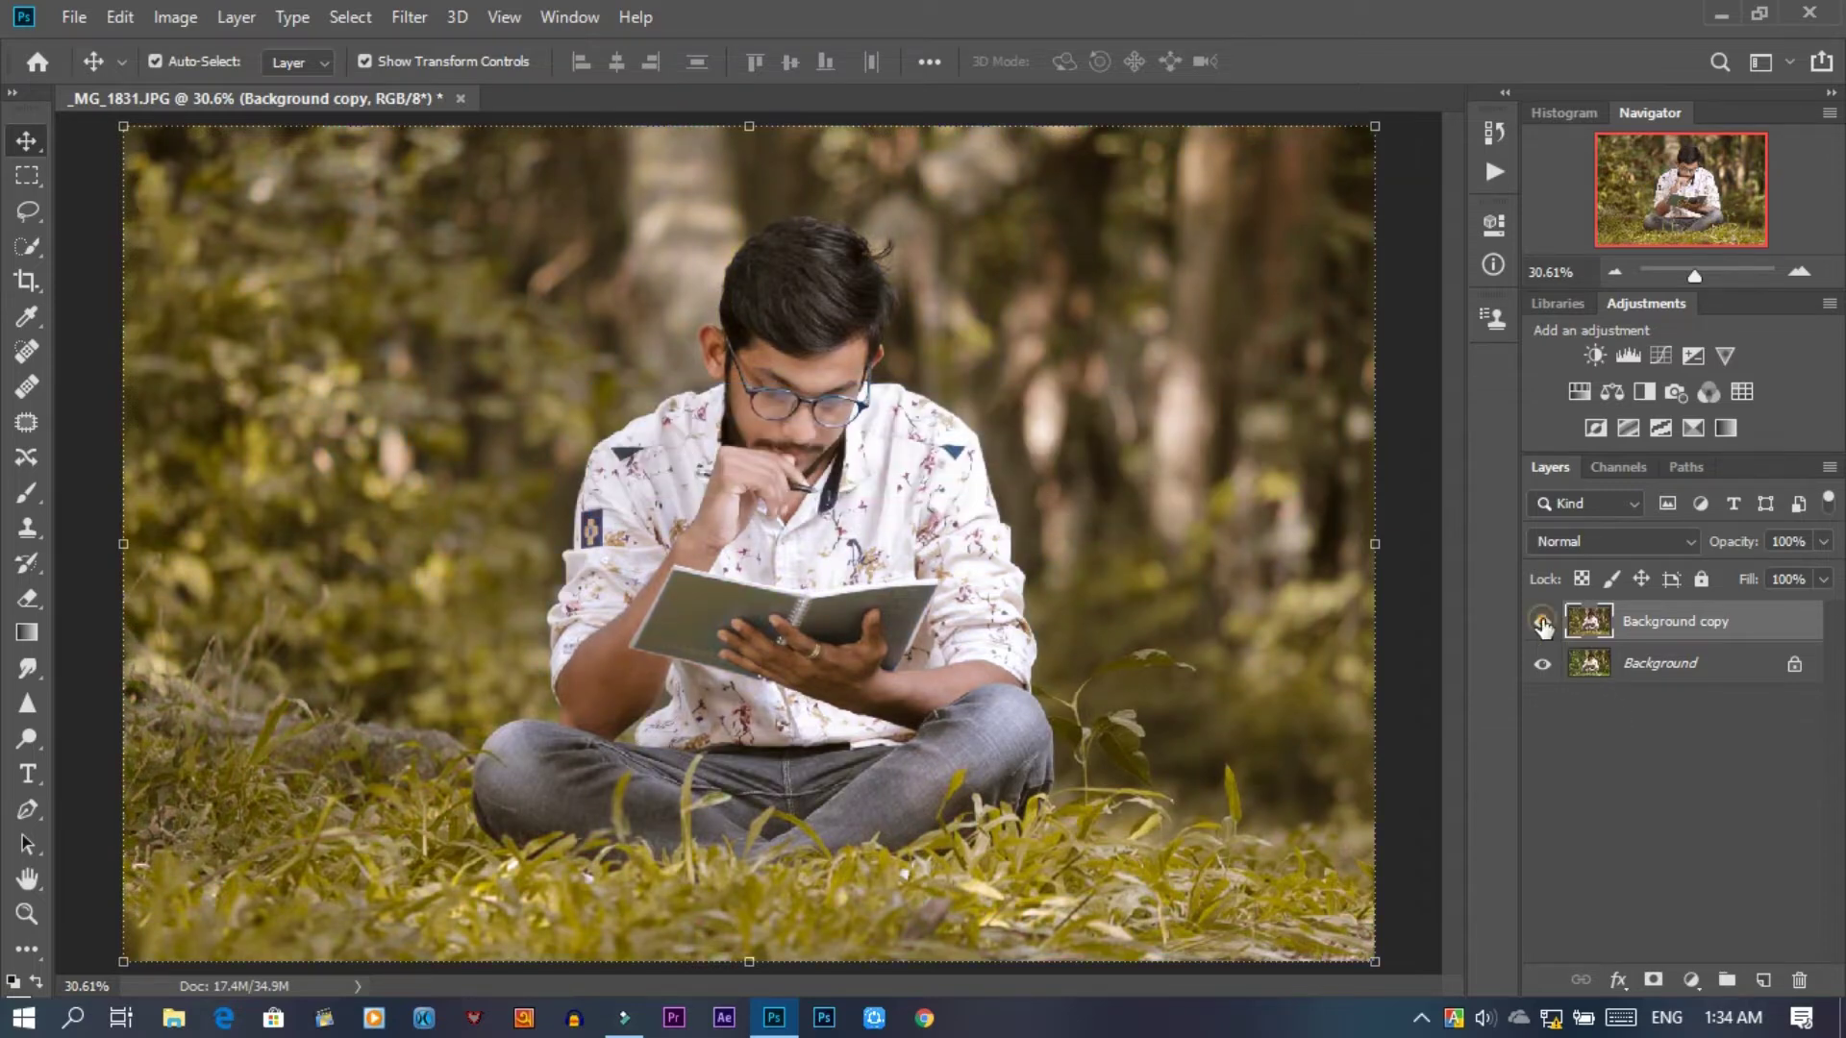
# - Toggle the Background copy layer's visibility to compare the golden edit with the original
pyautogui.click(1542, 624)
pyautogui.click(1542, 623)
pyautogui.rightClick(1678, 630)
pyautogui.click(1366, 799)
# - Duplicate Background copy into Background copy 2 and leave Background copy 2 selected
pyautogui.moveTo(1689, 631); pyautogui.dragTo(1764, 980)
pyautogui.click(1700, 670)
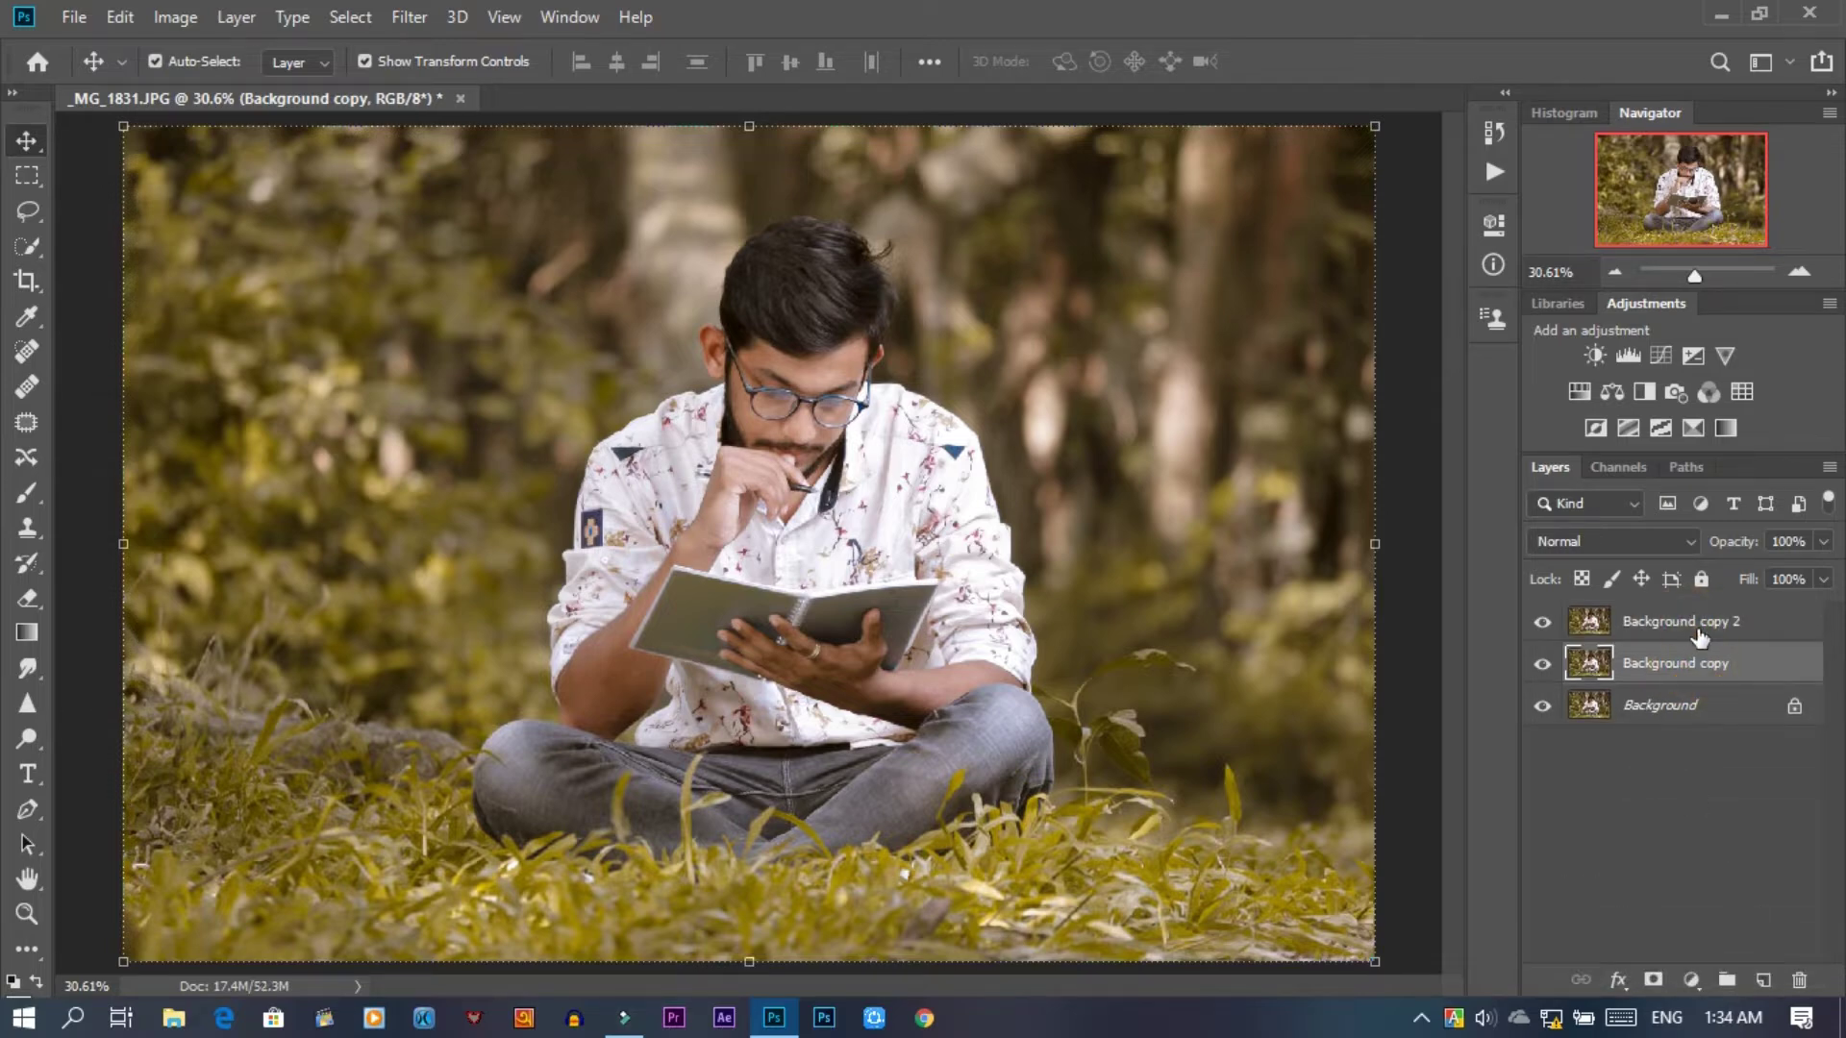
pyautogui.click(1702, 630)
pyautogui.click(1699, 665)
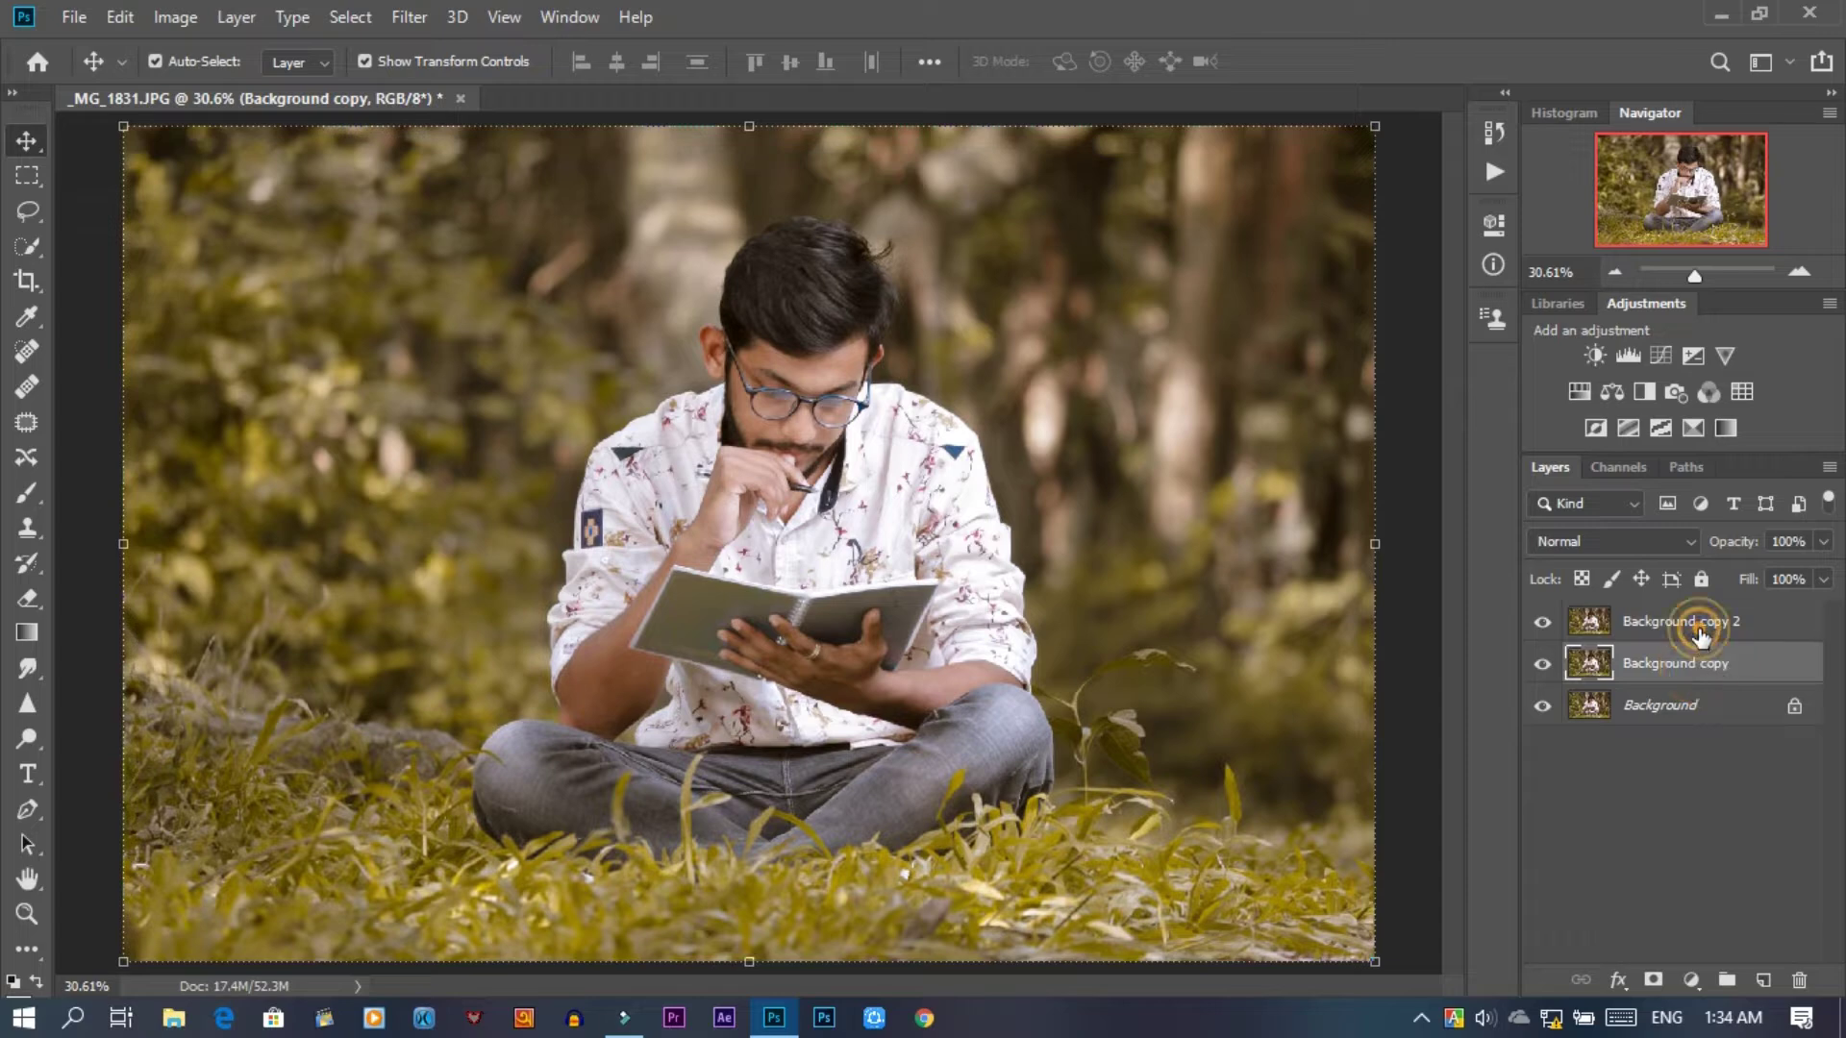
pyautogui.click(1698, 626)
# - Apply Image to Background copy 2 from Background copy, Add blending, Scale 2, Invert checked
pyautogui.click(165, 14)
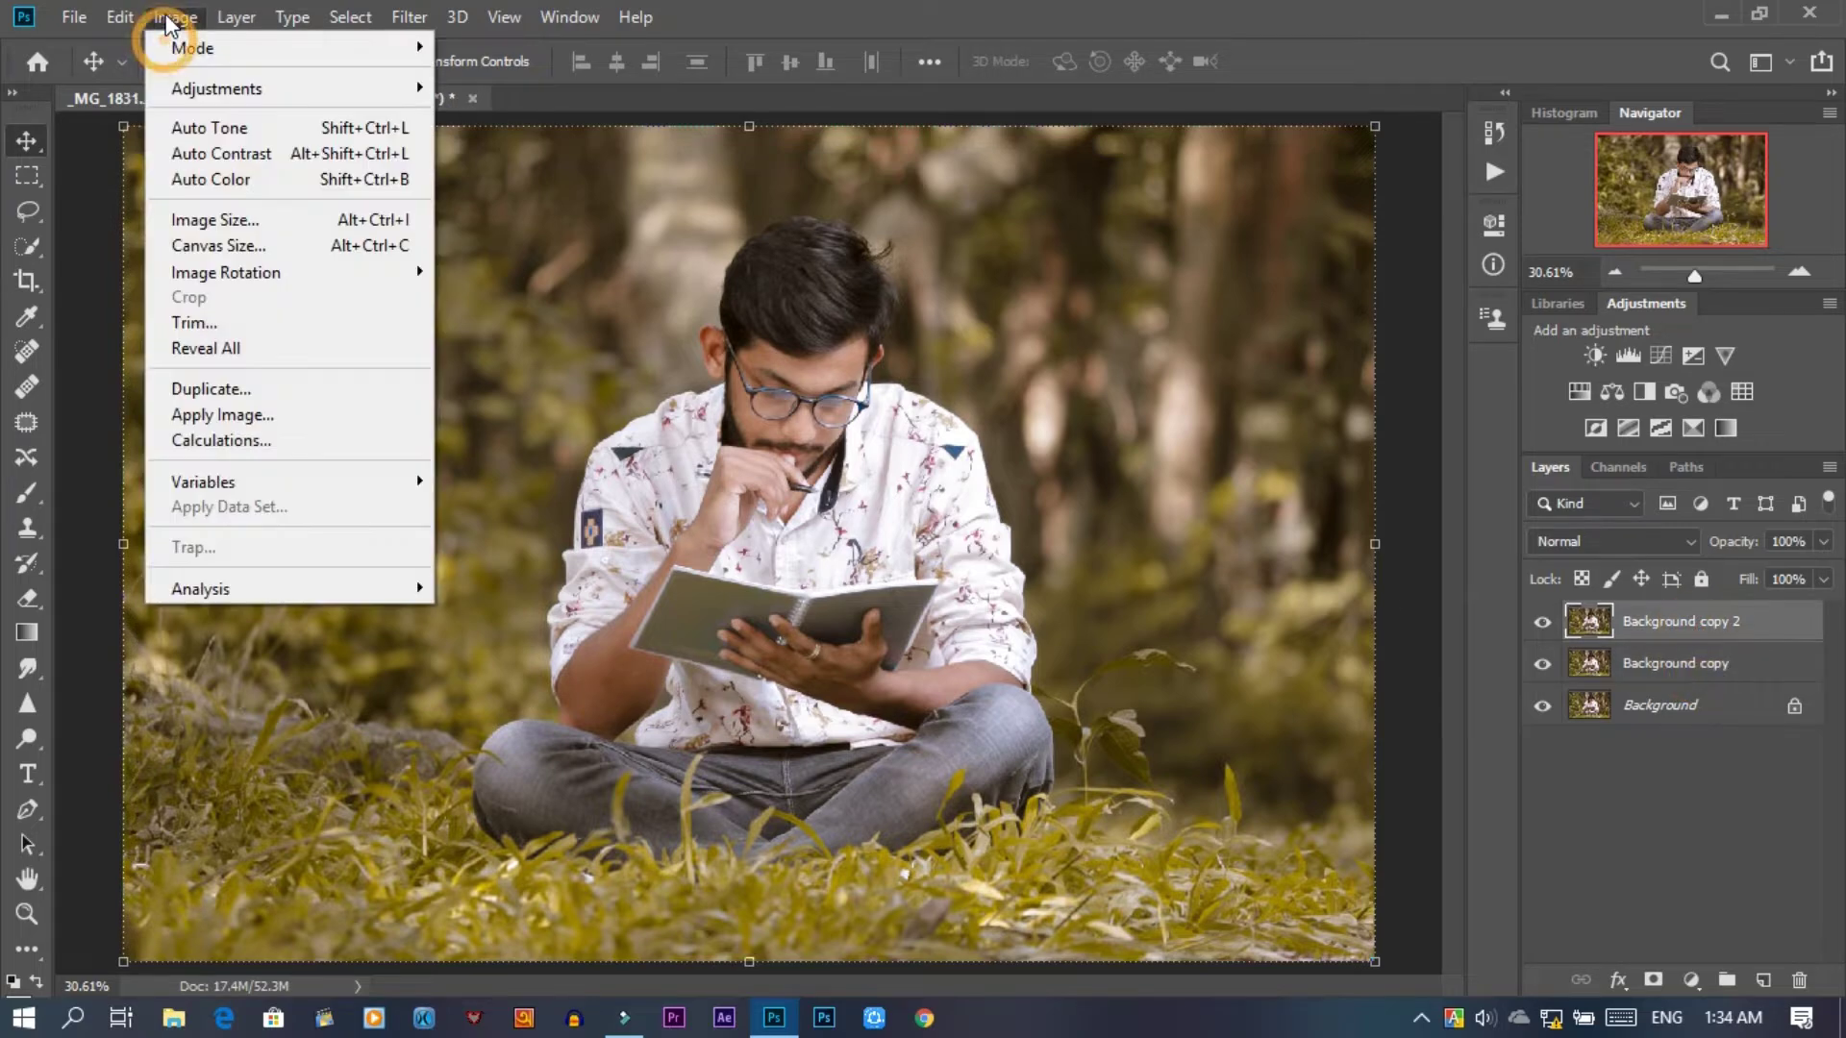
pyautogui.click(233, 417)
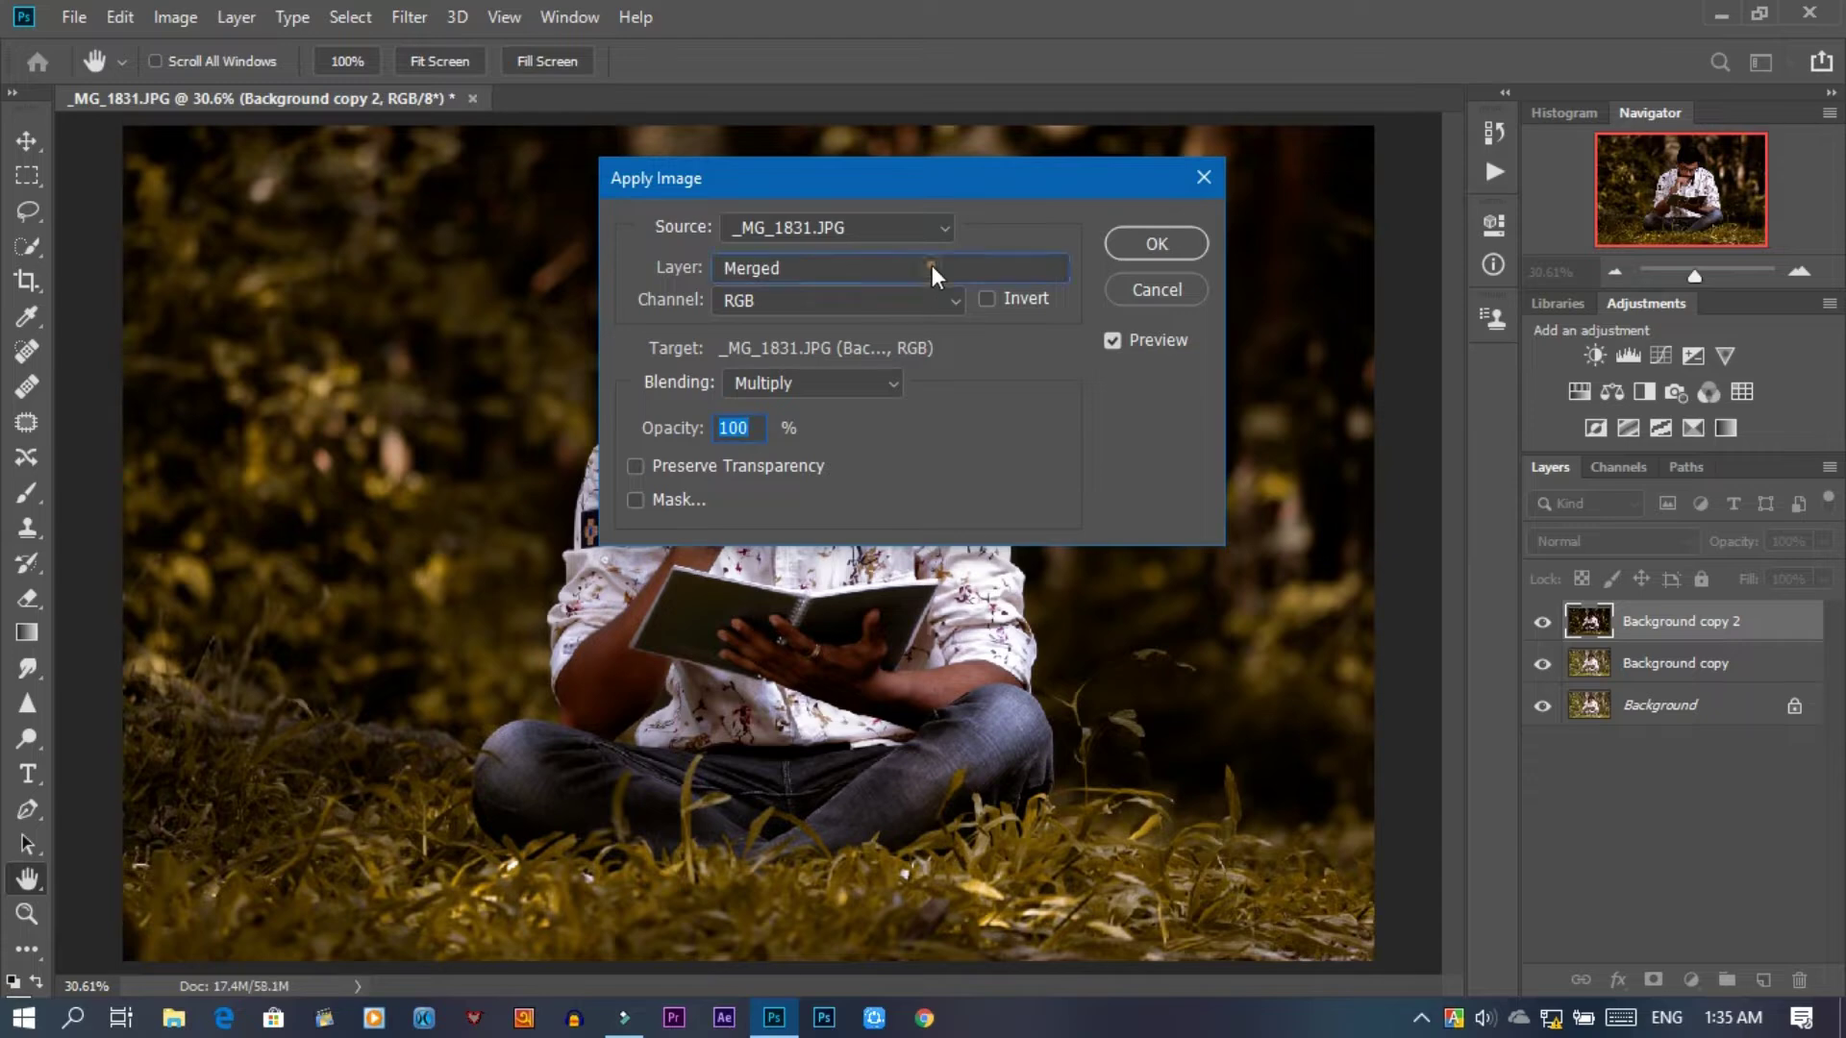
pyautogui.click(931, 266)
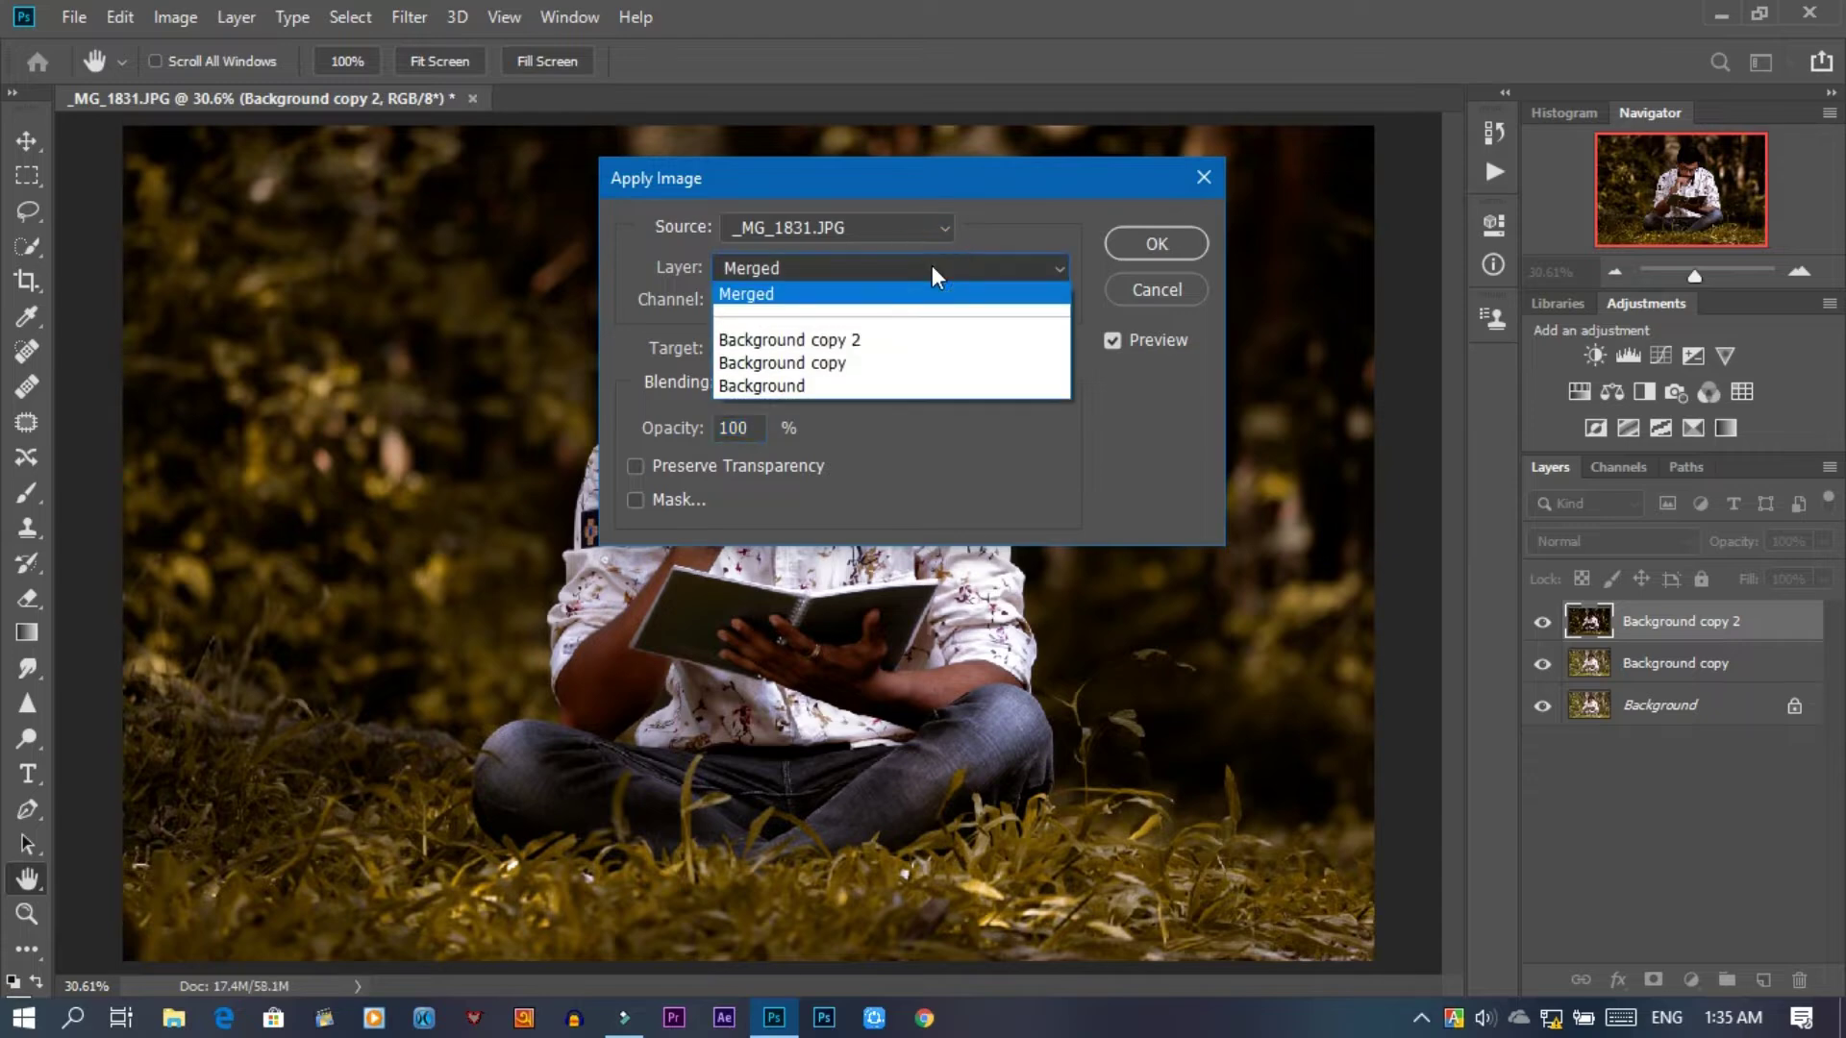
pyautogui.click(910, 365)
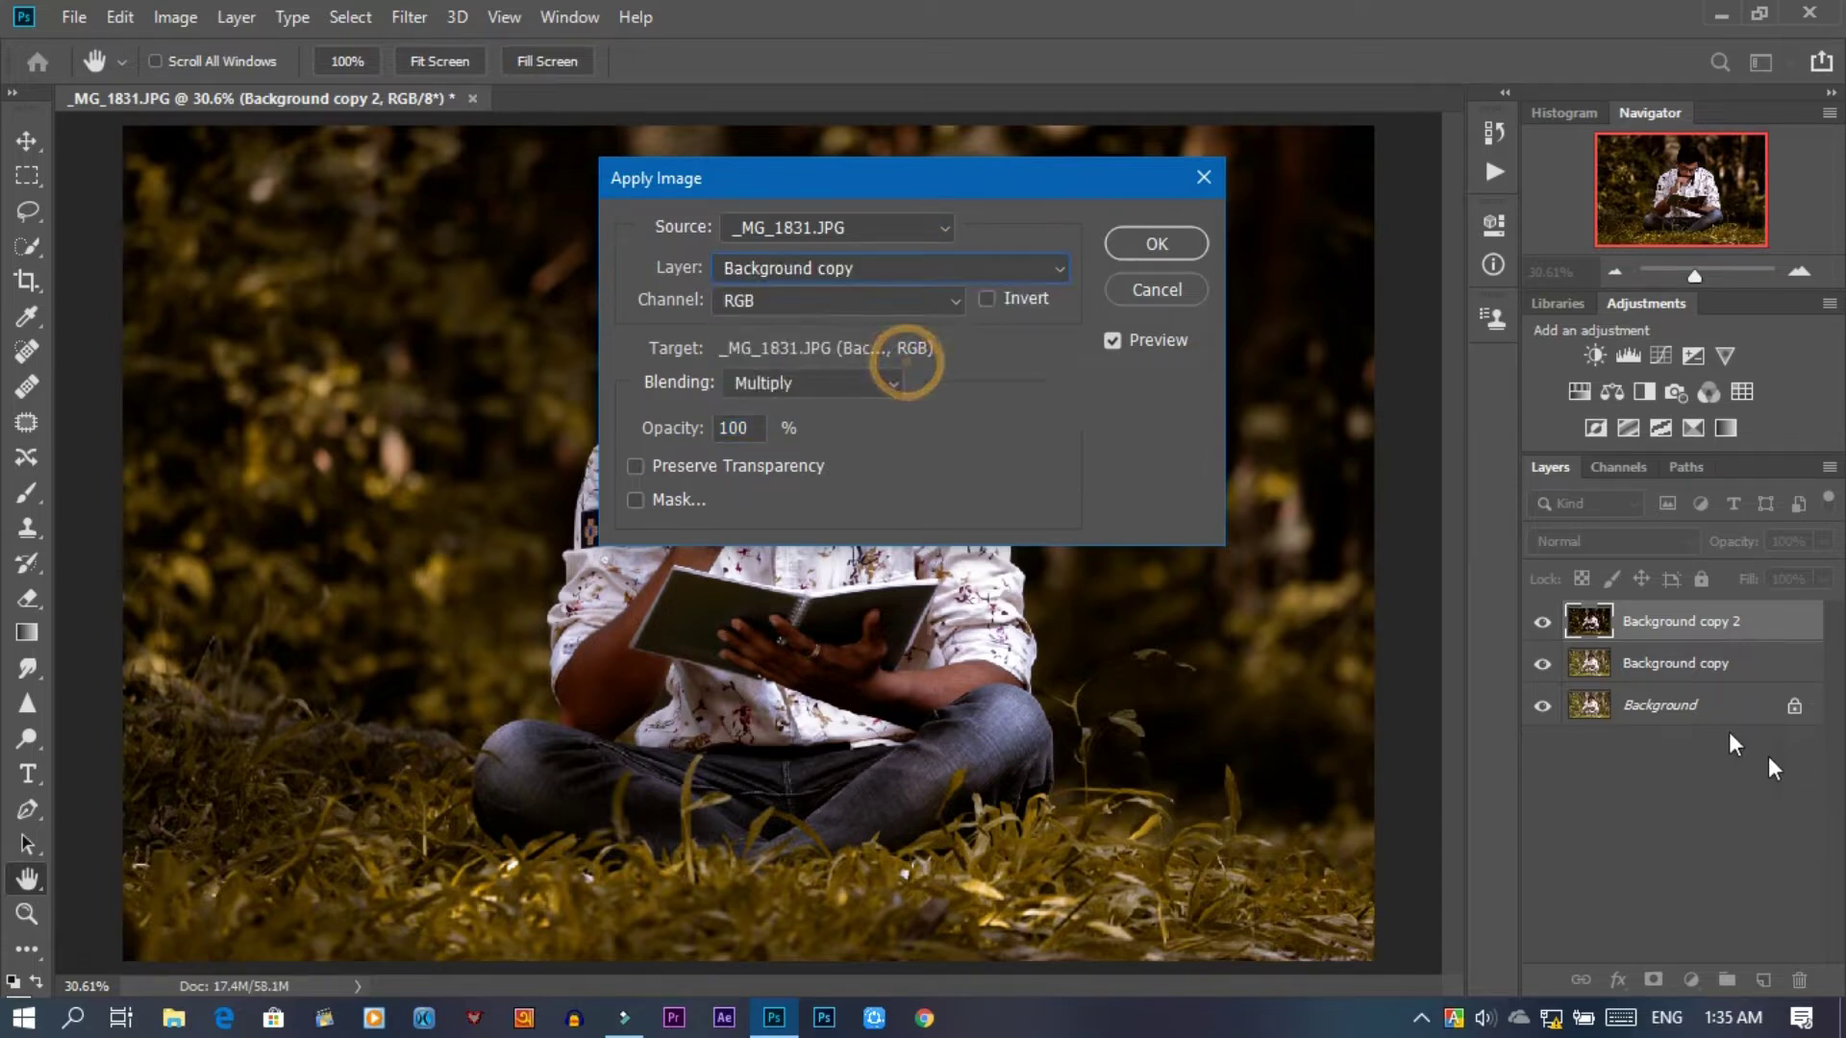
pyautogui.click(832, 272)
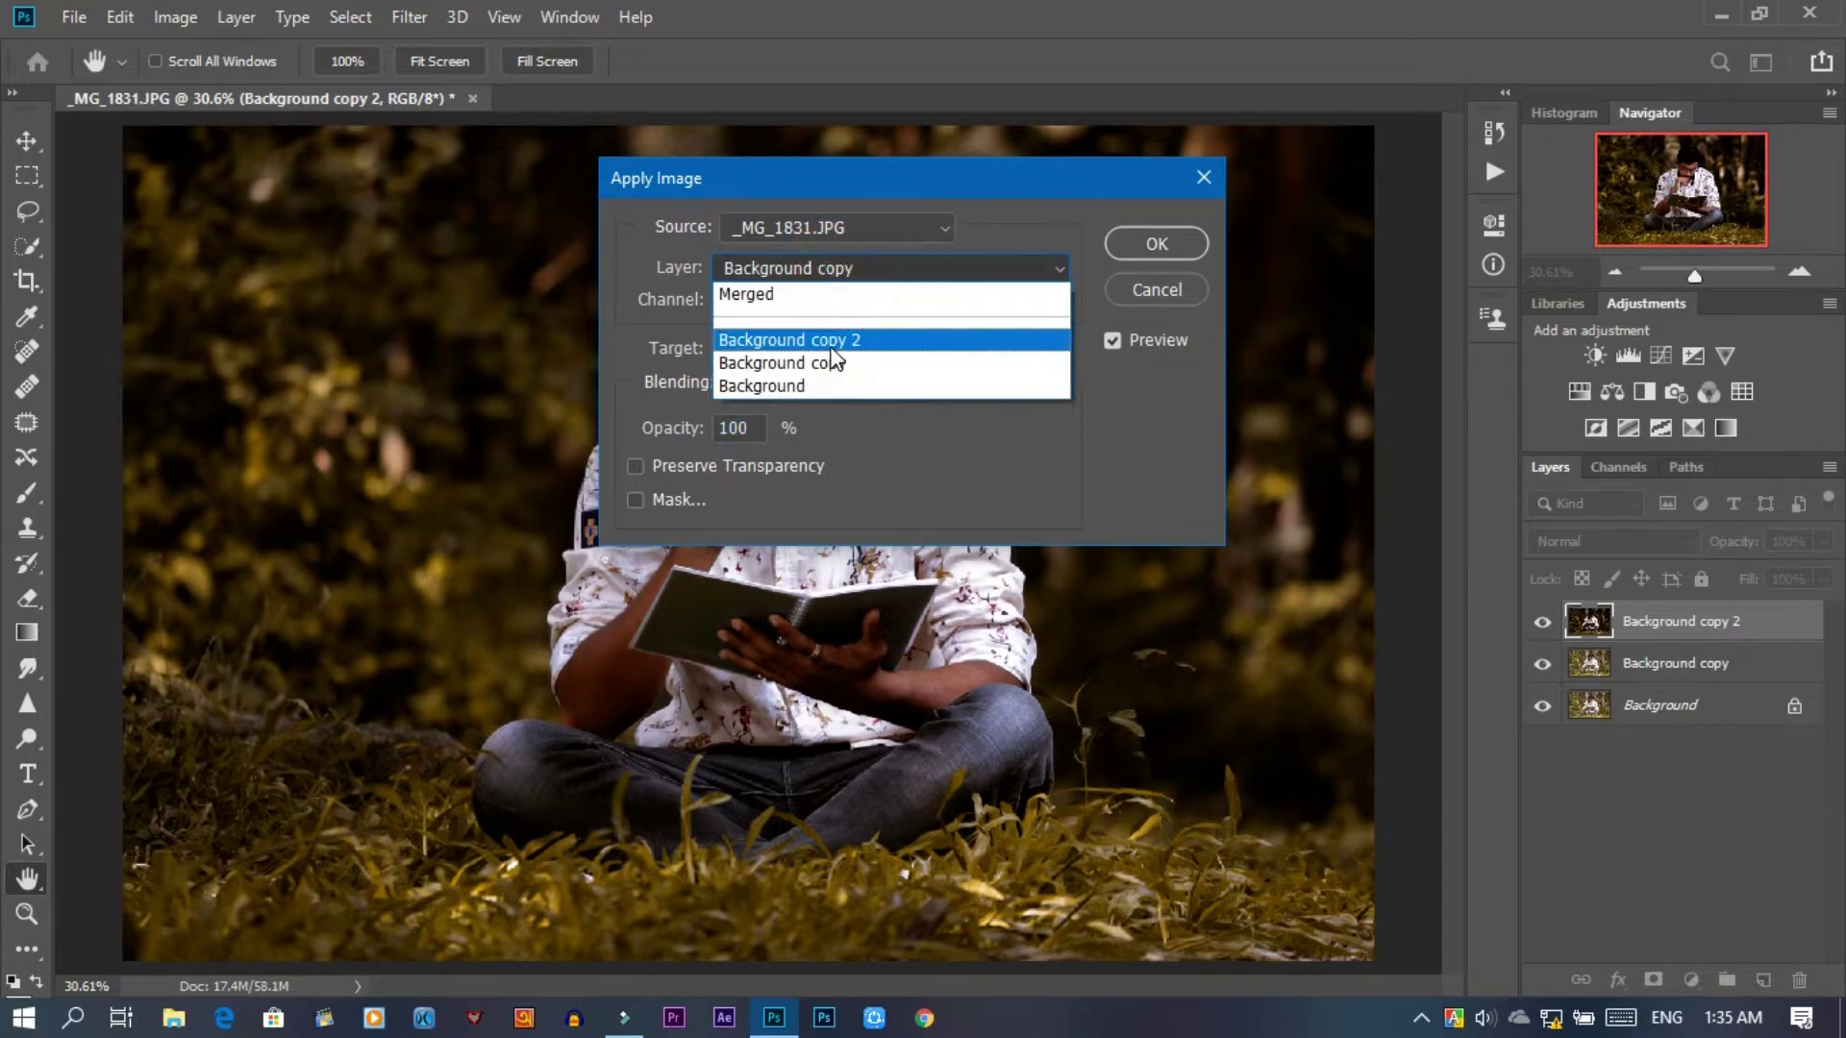
pyautogui.click(821, 363)
pyautogui.click(829, 383)
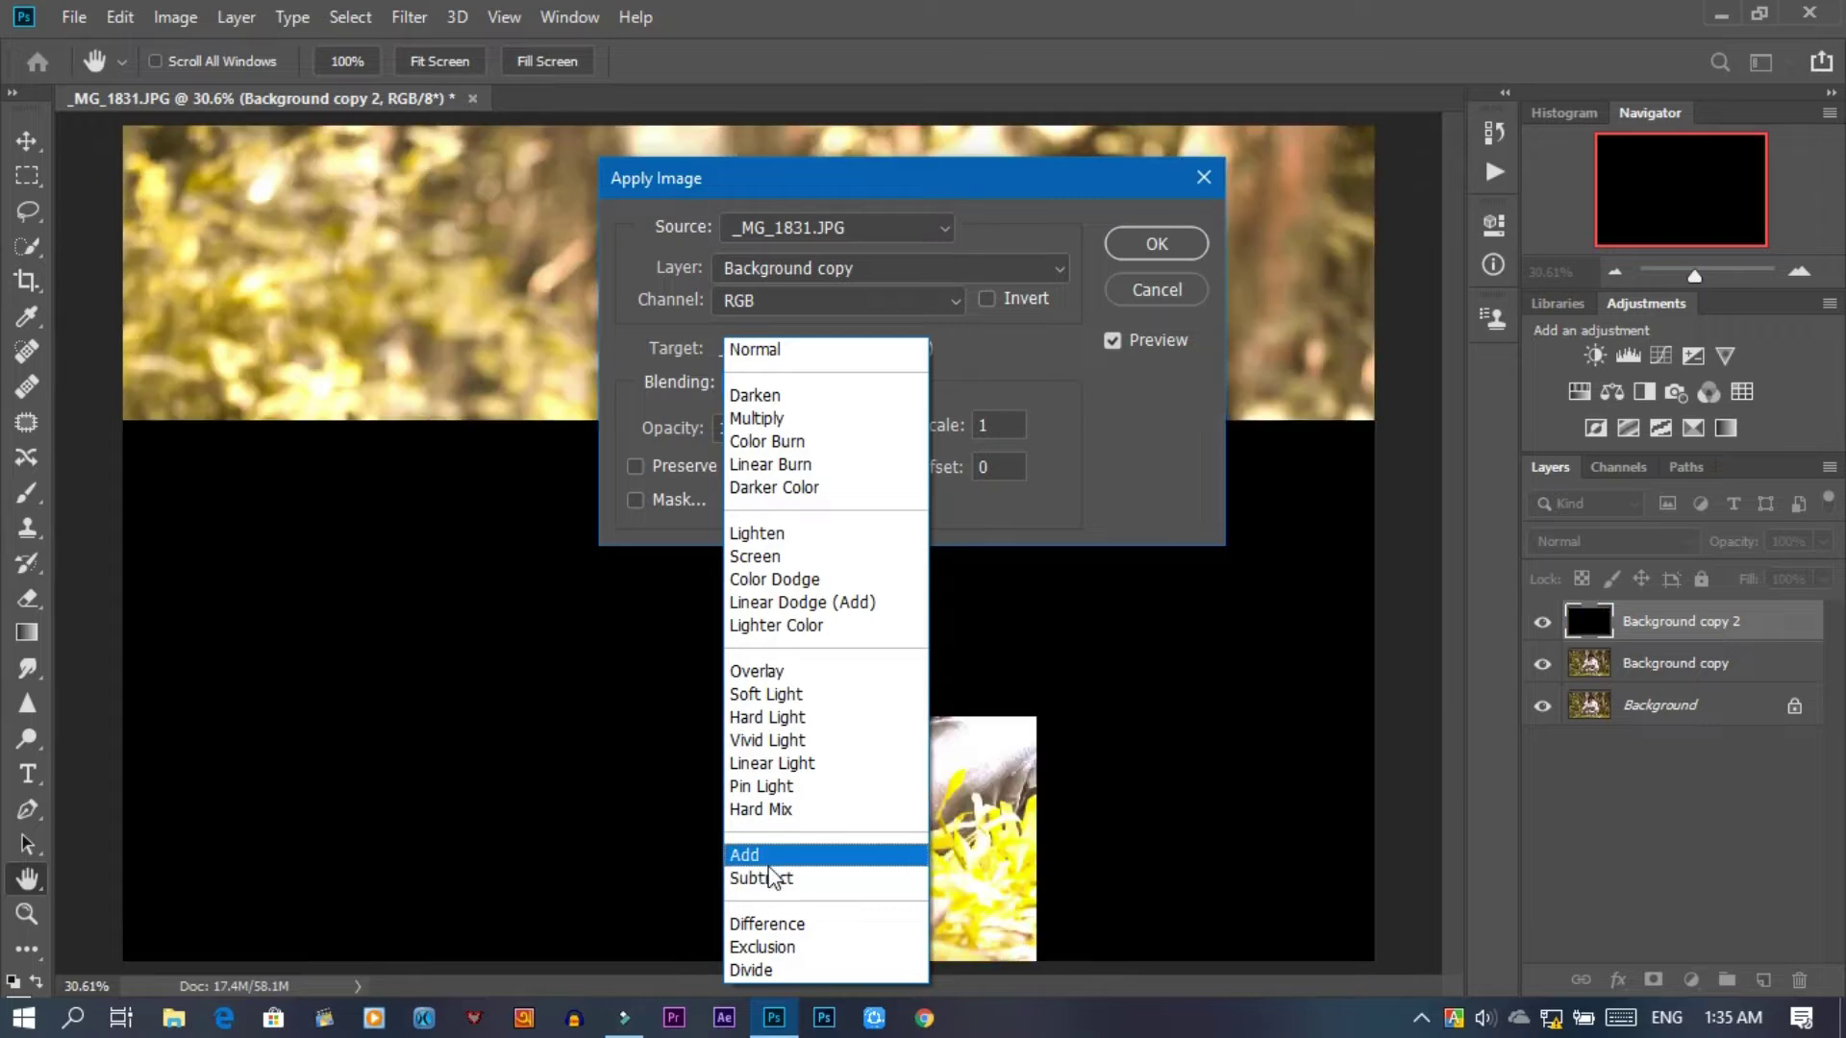
pyautogui.click(767, 877)
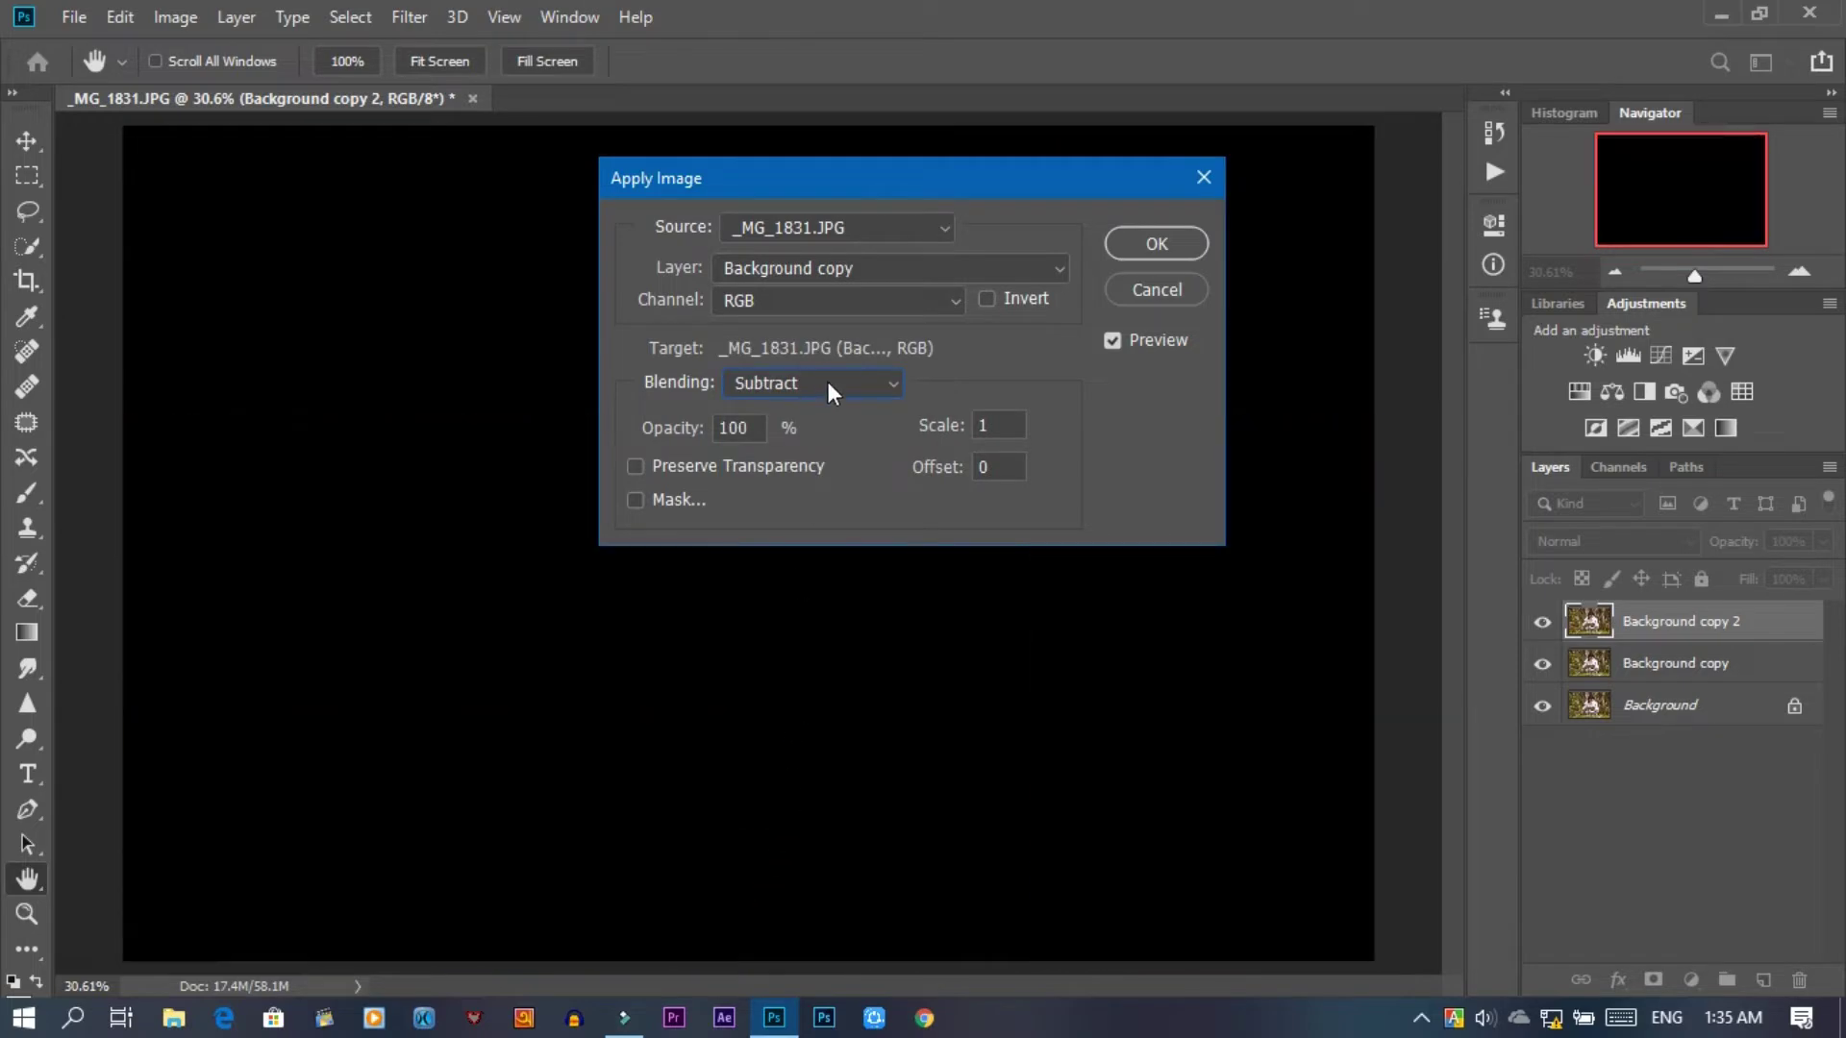
pyautogui.click(828, 382)
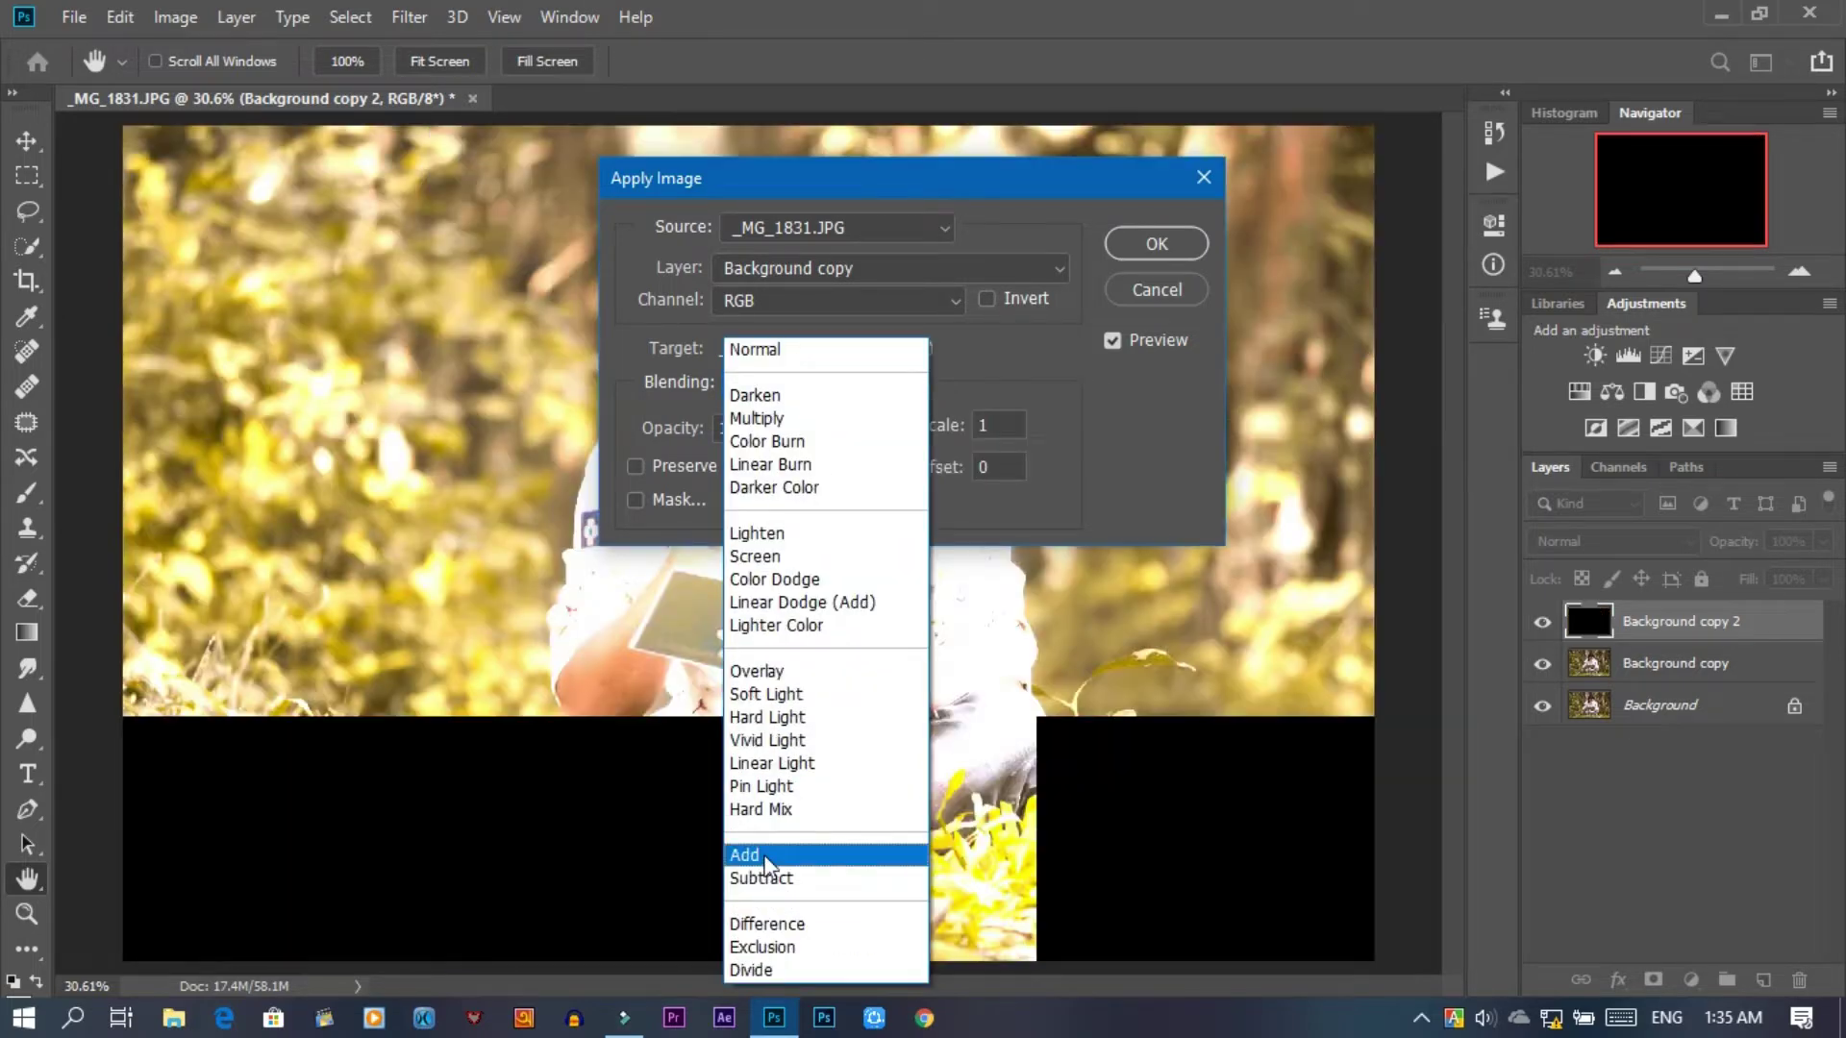
pyautogui.click(825, 851)
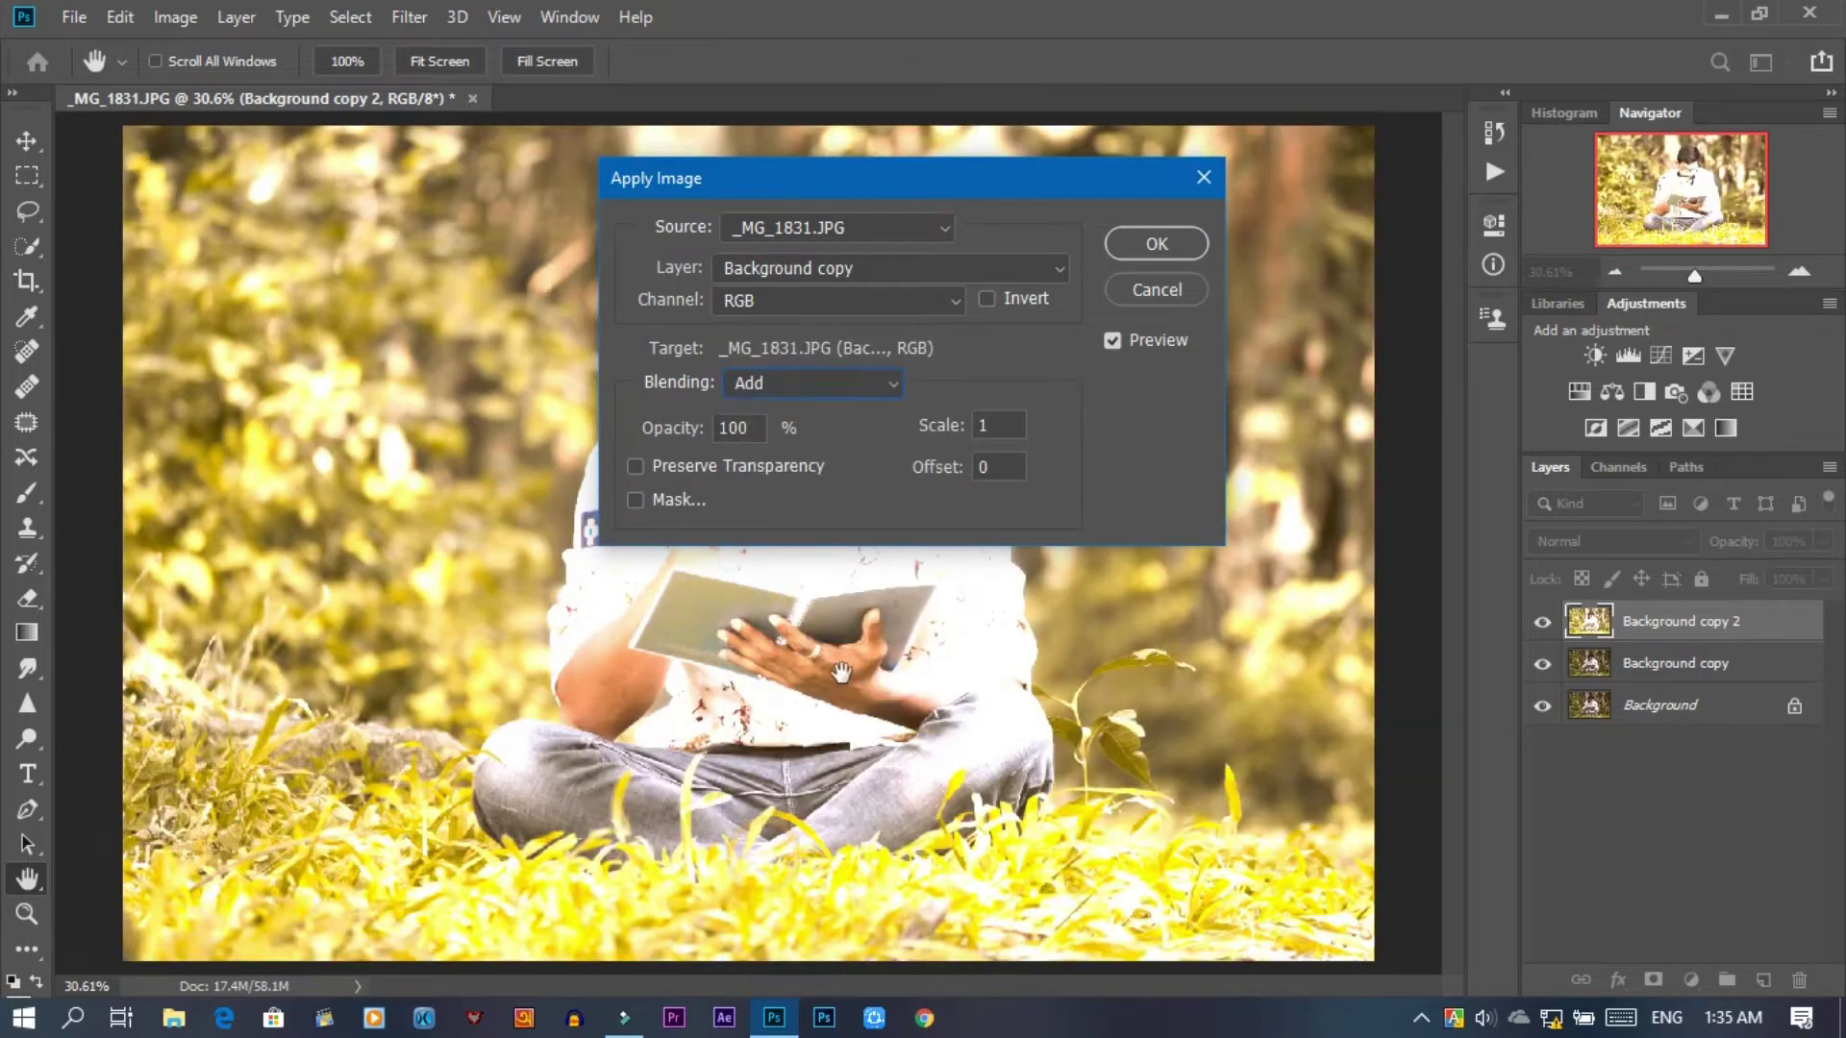
pyautogui.doubleClick(983, 424)
pyautogui.write('2')
pyautogui.click(985, 299)
pyautogui.click(1155, 243)
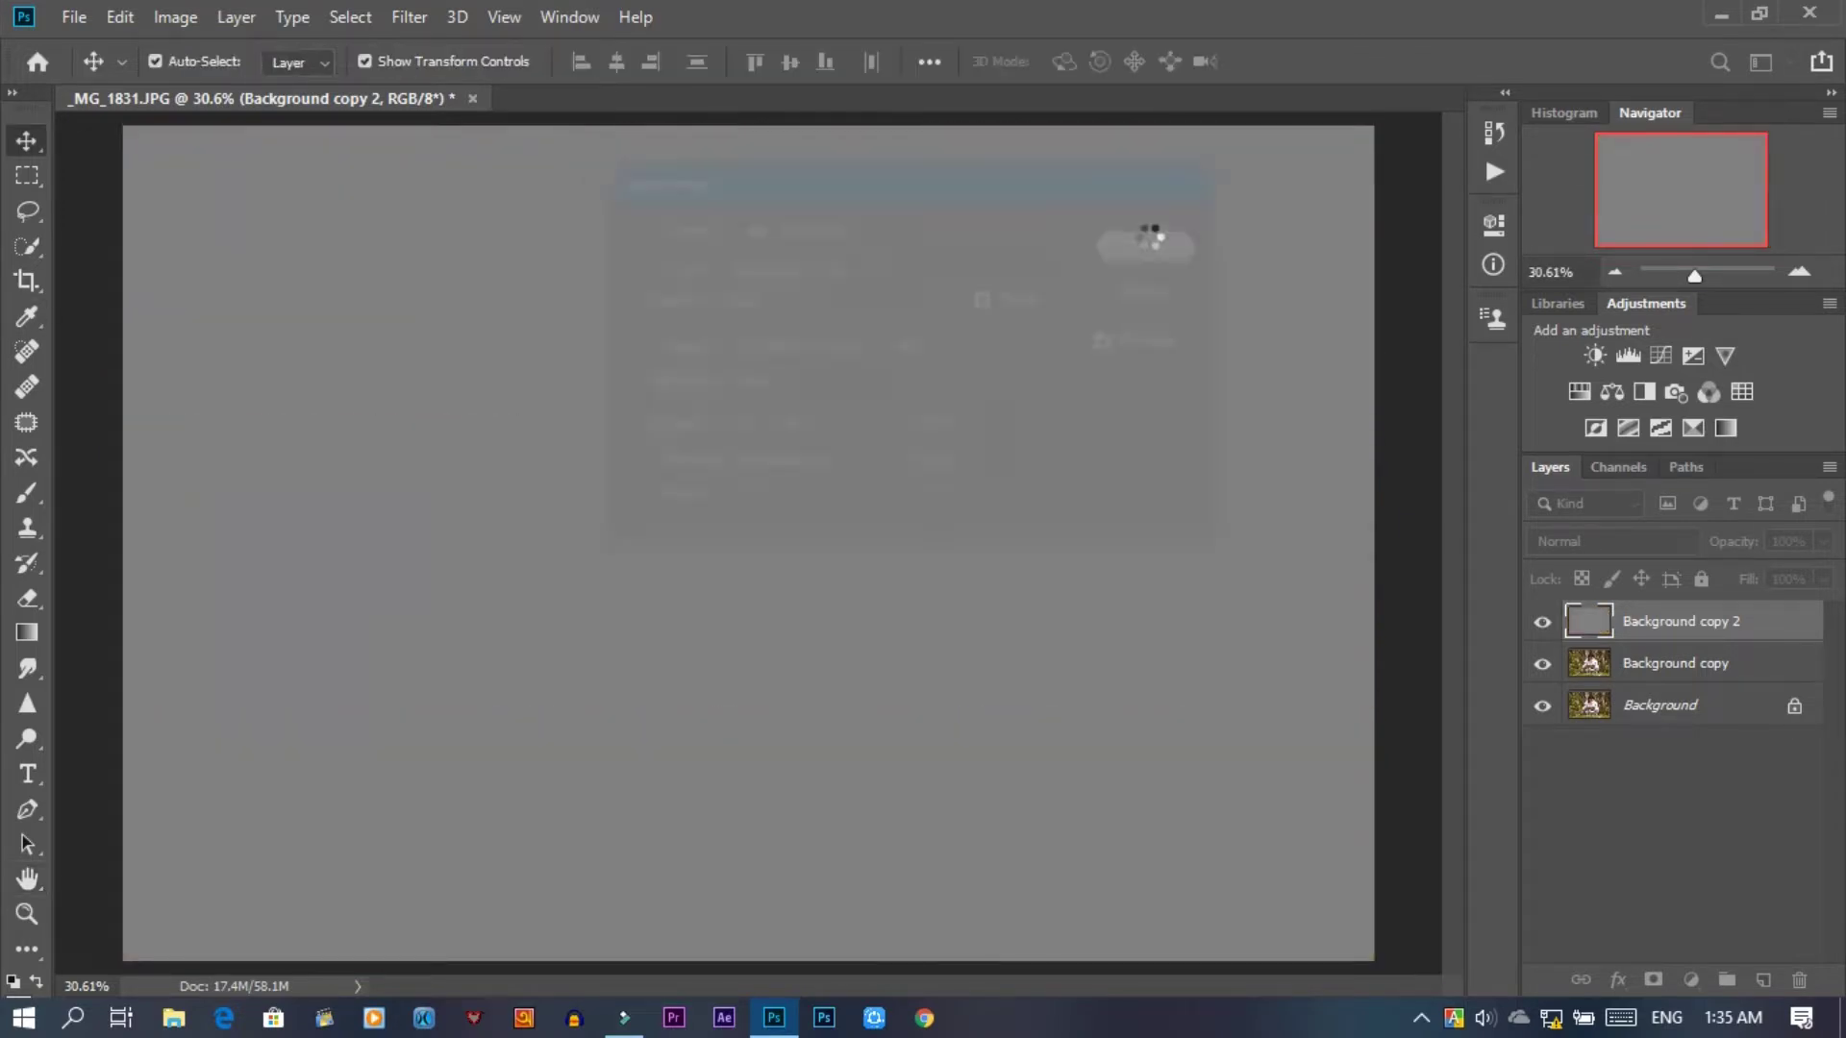
# - Group Background copy and Background copy 2 into Group 1 and expand the group
pyautogui.keyDown('ctrl'); pyautogui.click(1678, 666); pyautogui.keyUp('ctrl')
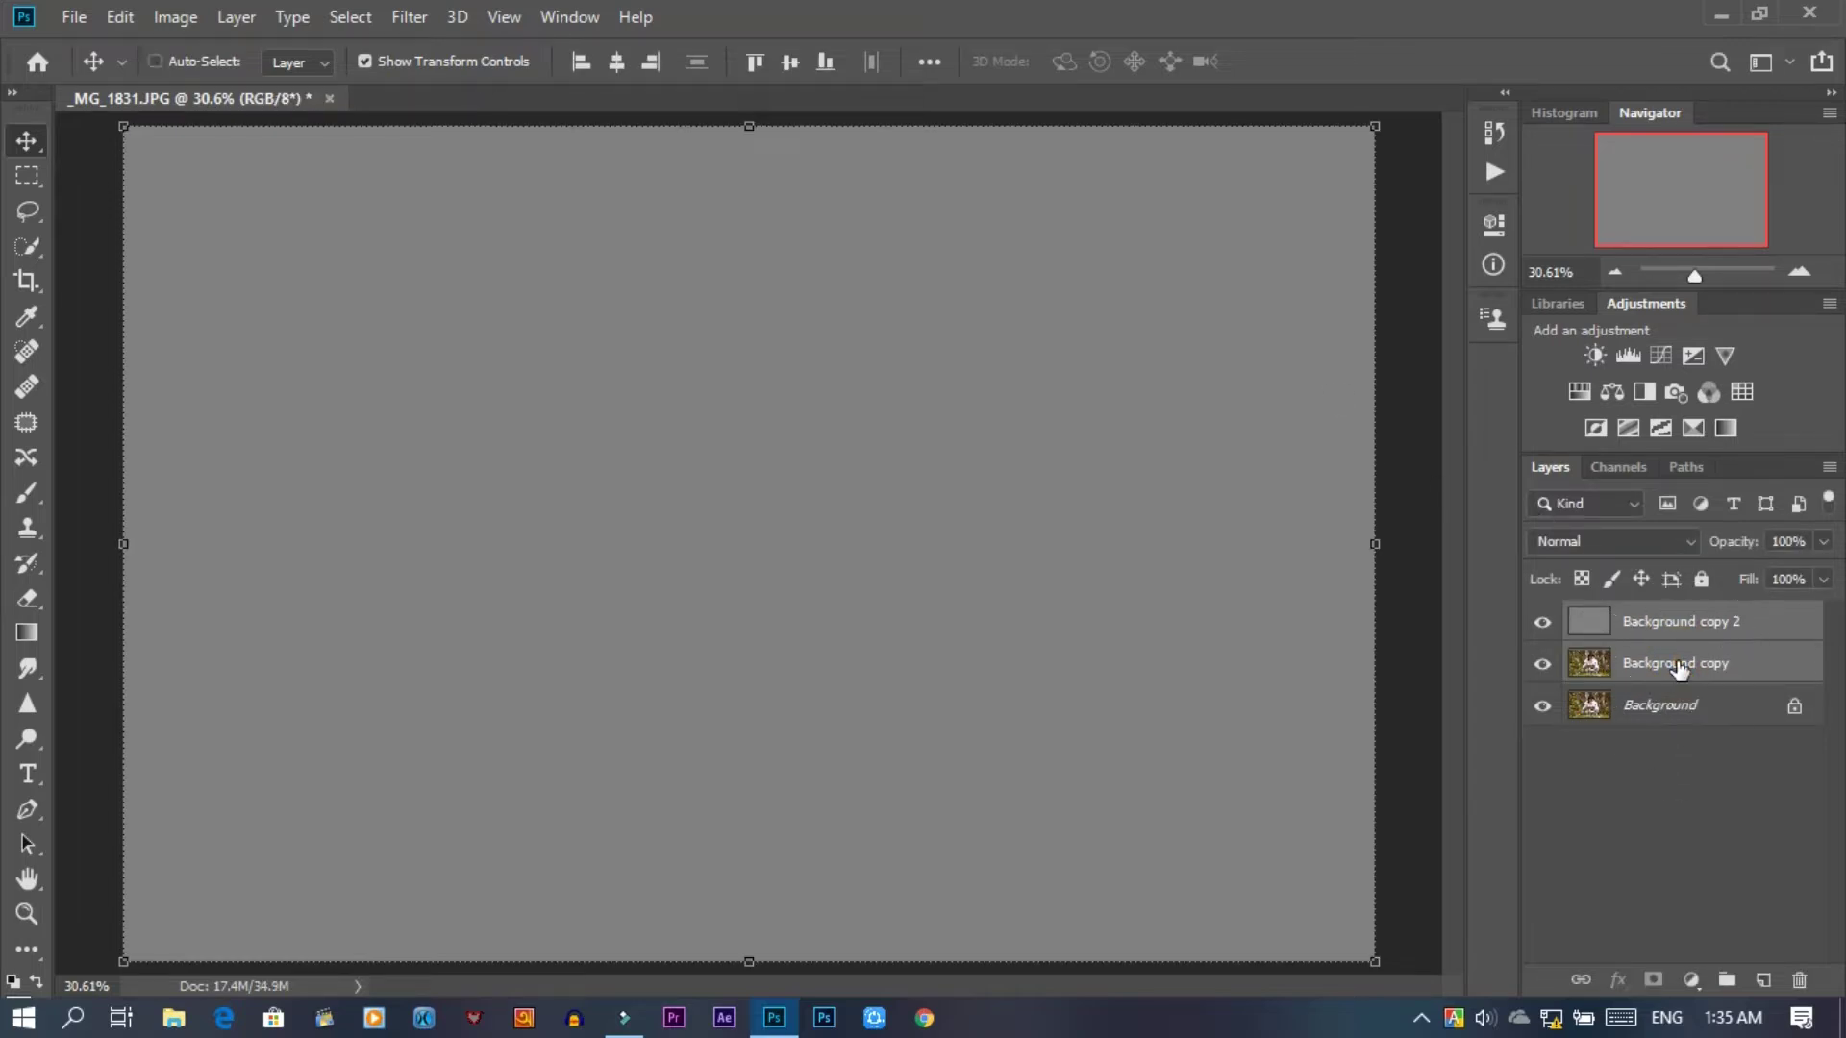
pyautogui.hotkey('ctrl', 'g')
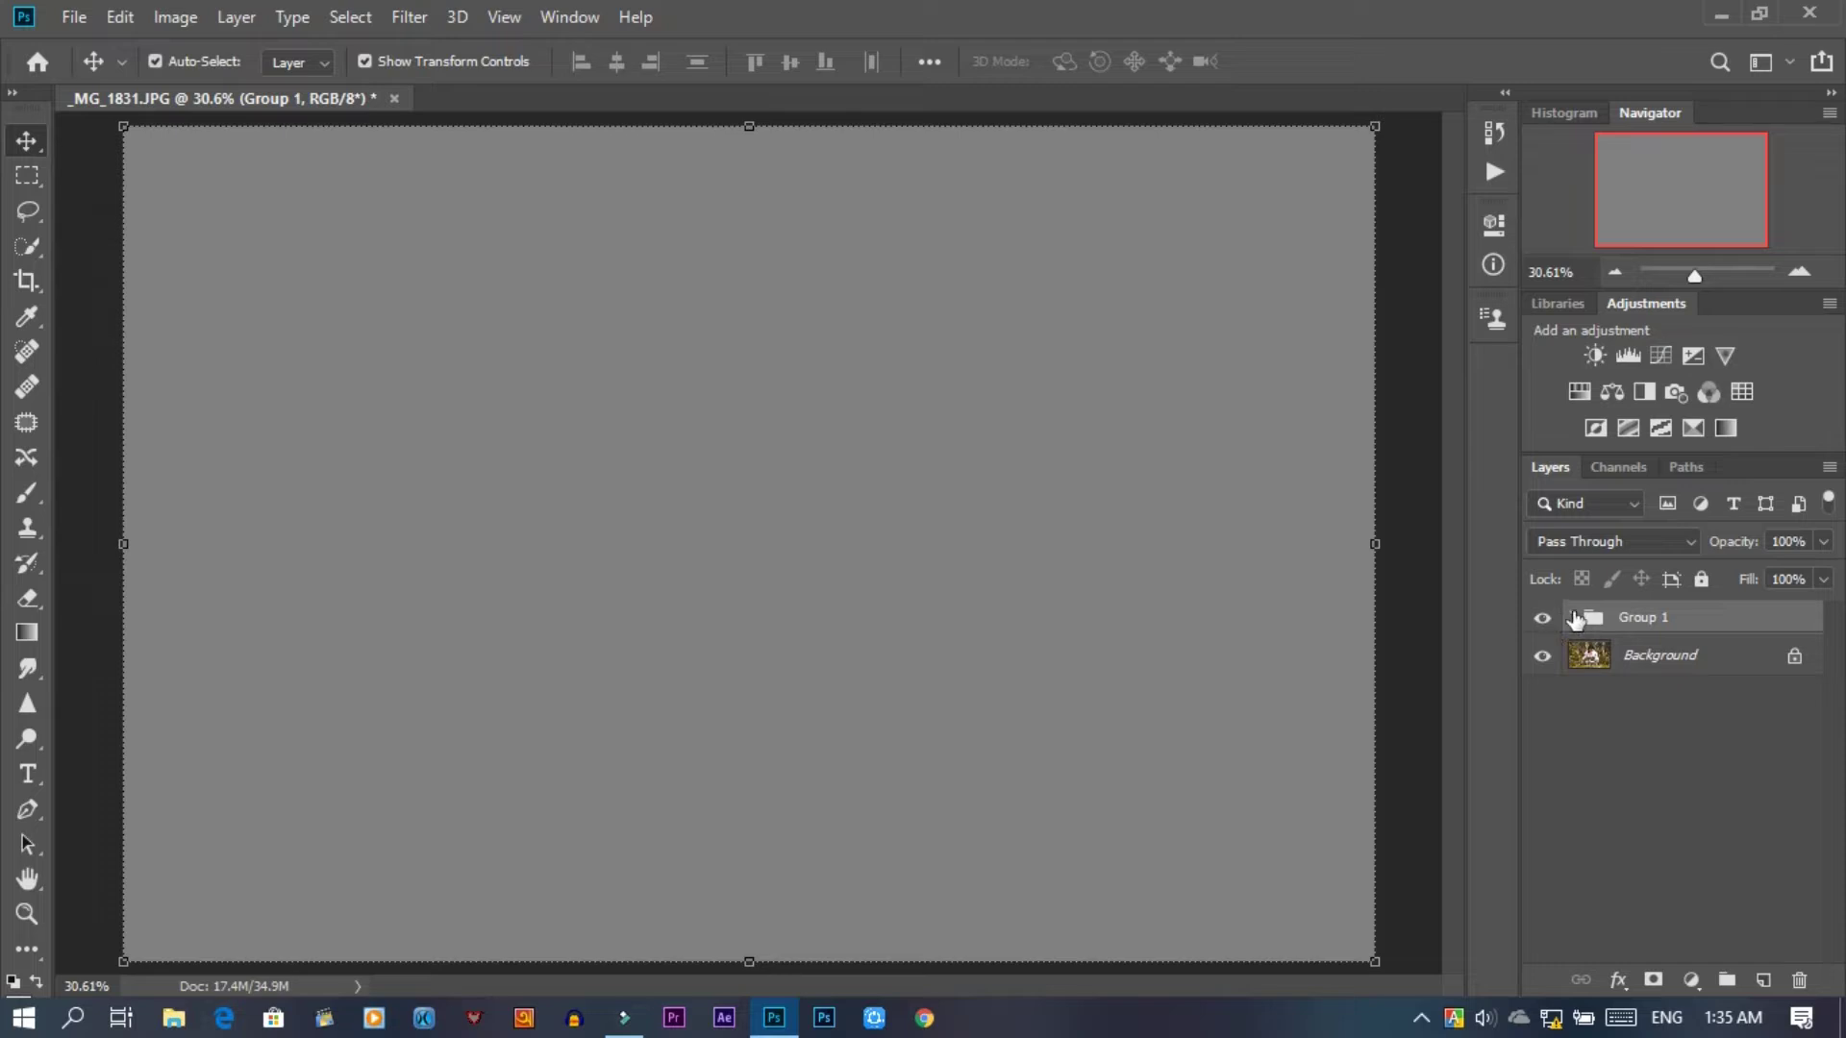
pyautogui.click(1574, 617)
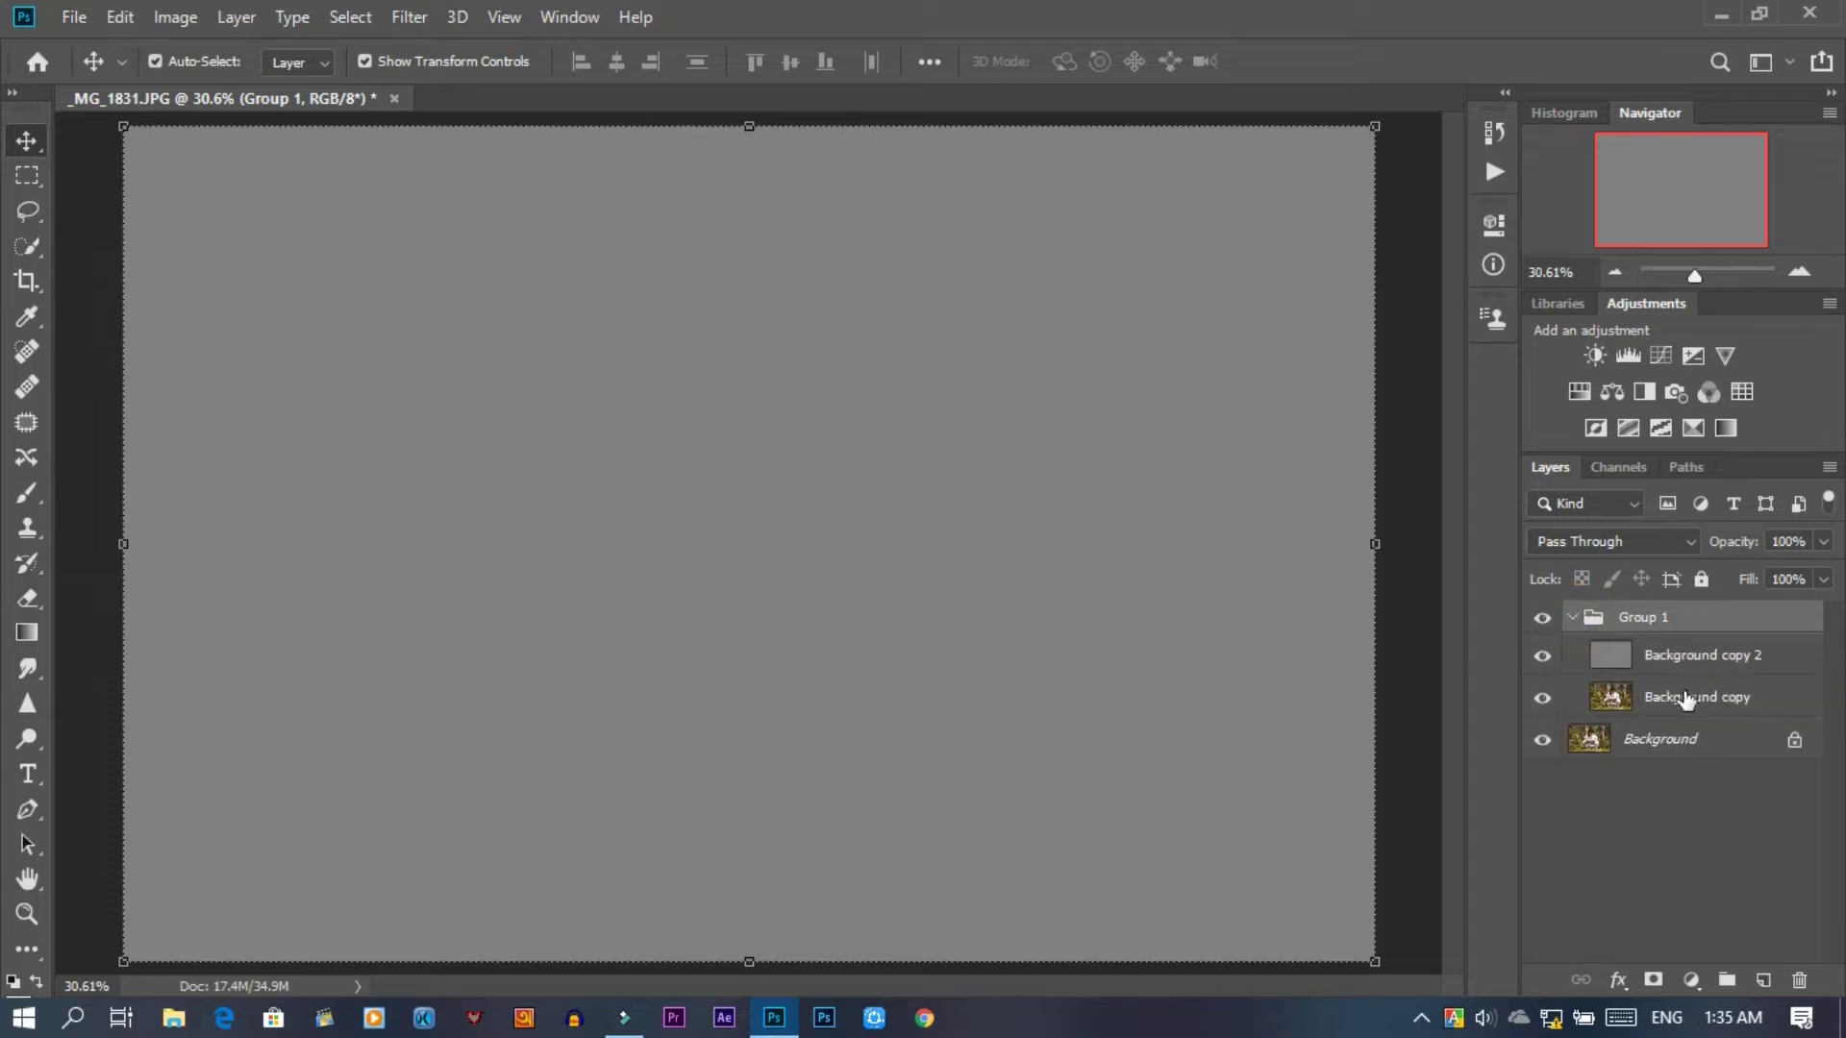
# - Set Background copy 2's blend mode to Vivid Light
pyautogui.click(1686, 699)
pyautogui.click(1649, 654)
pyautogui.click(1631, 539)
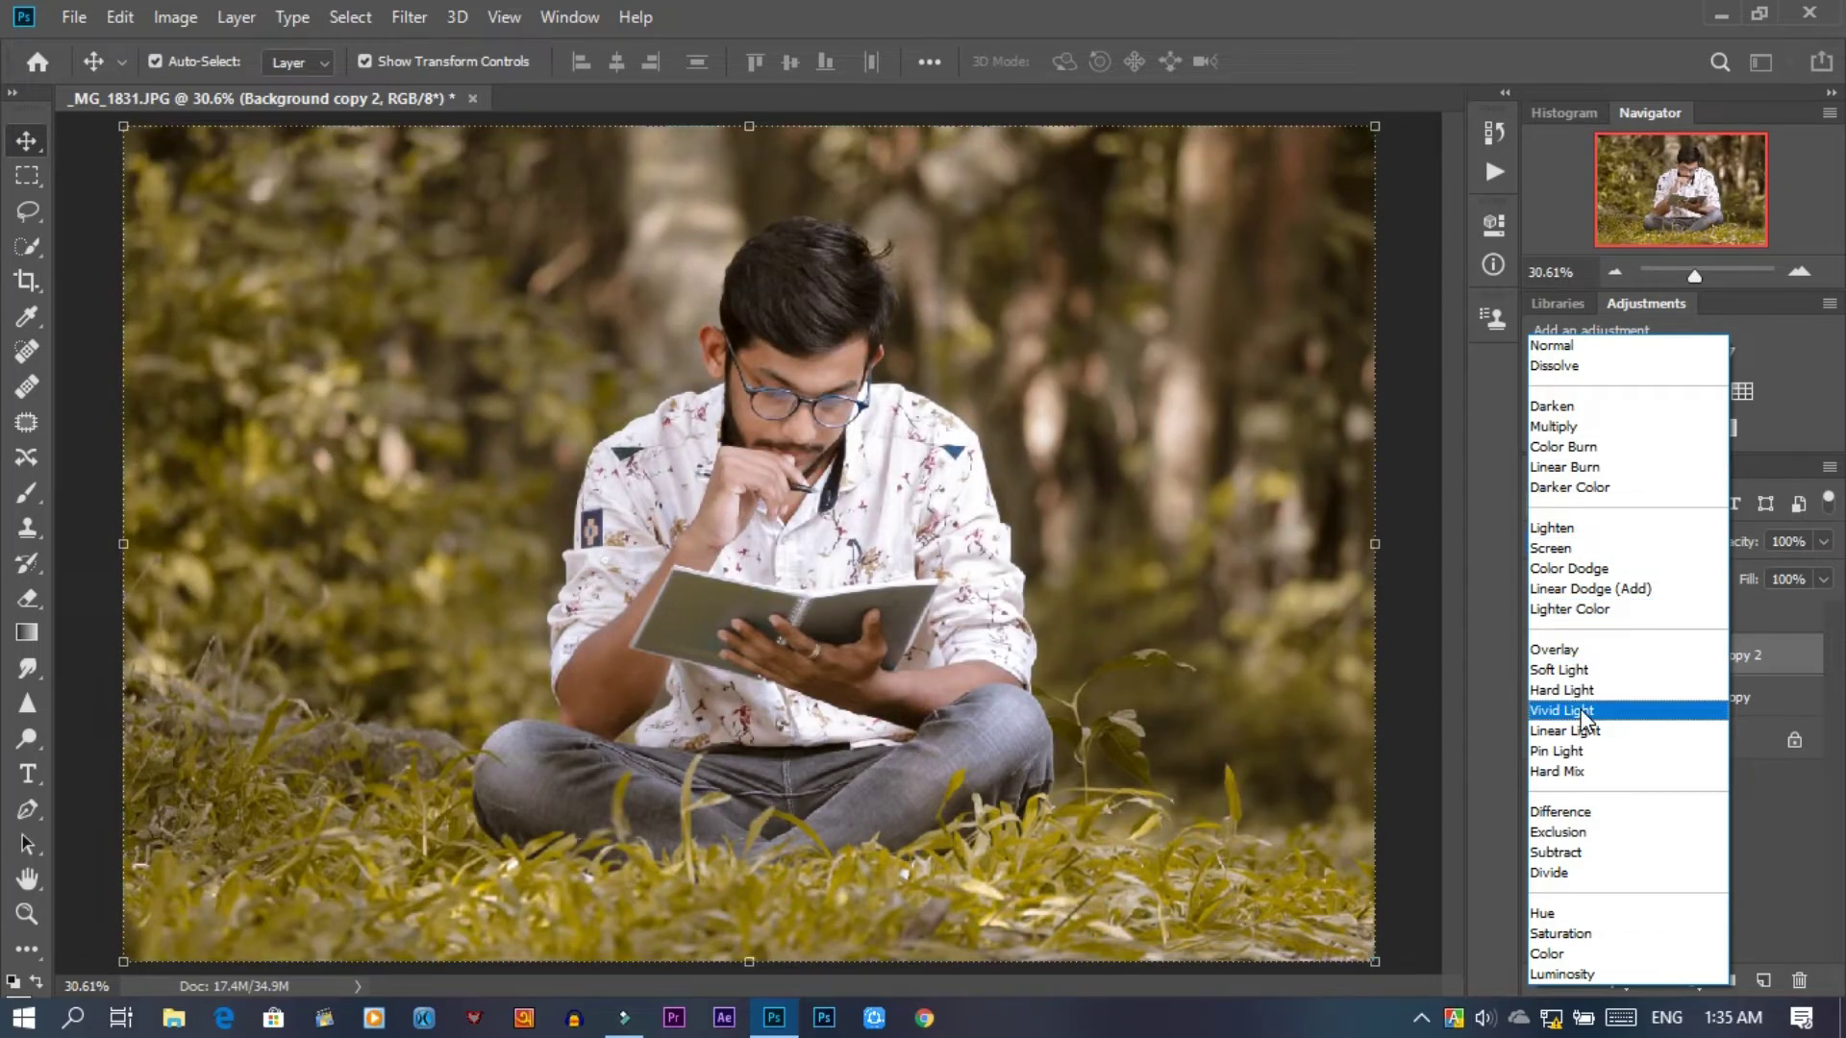
pyautogui.click(1581, 711)
pyautogui.click(1543, 657)
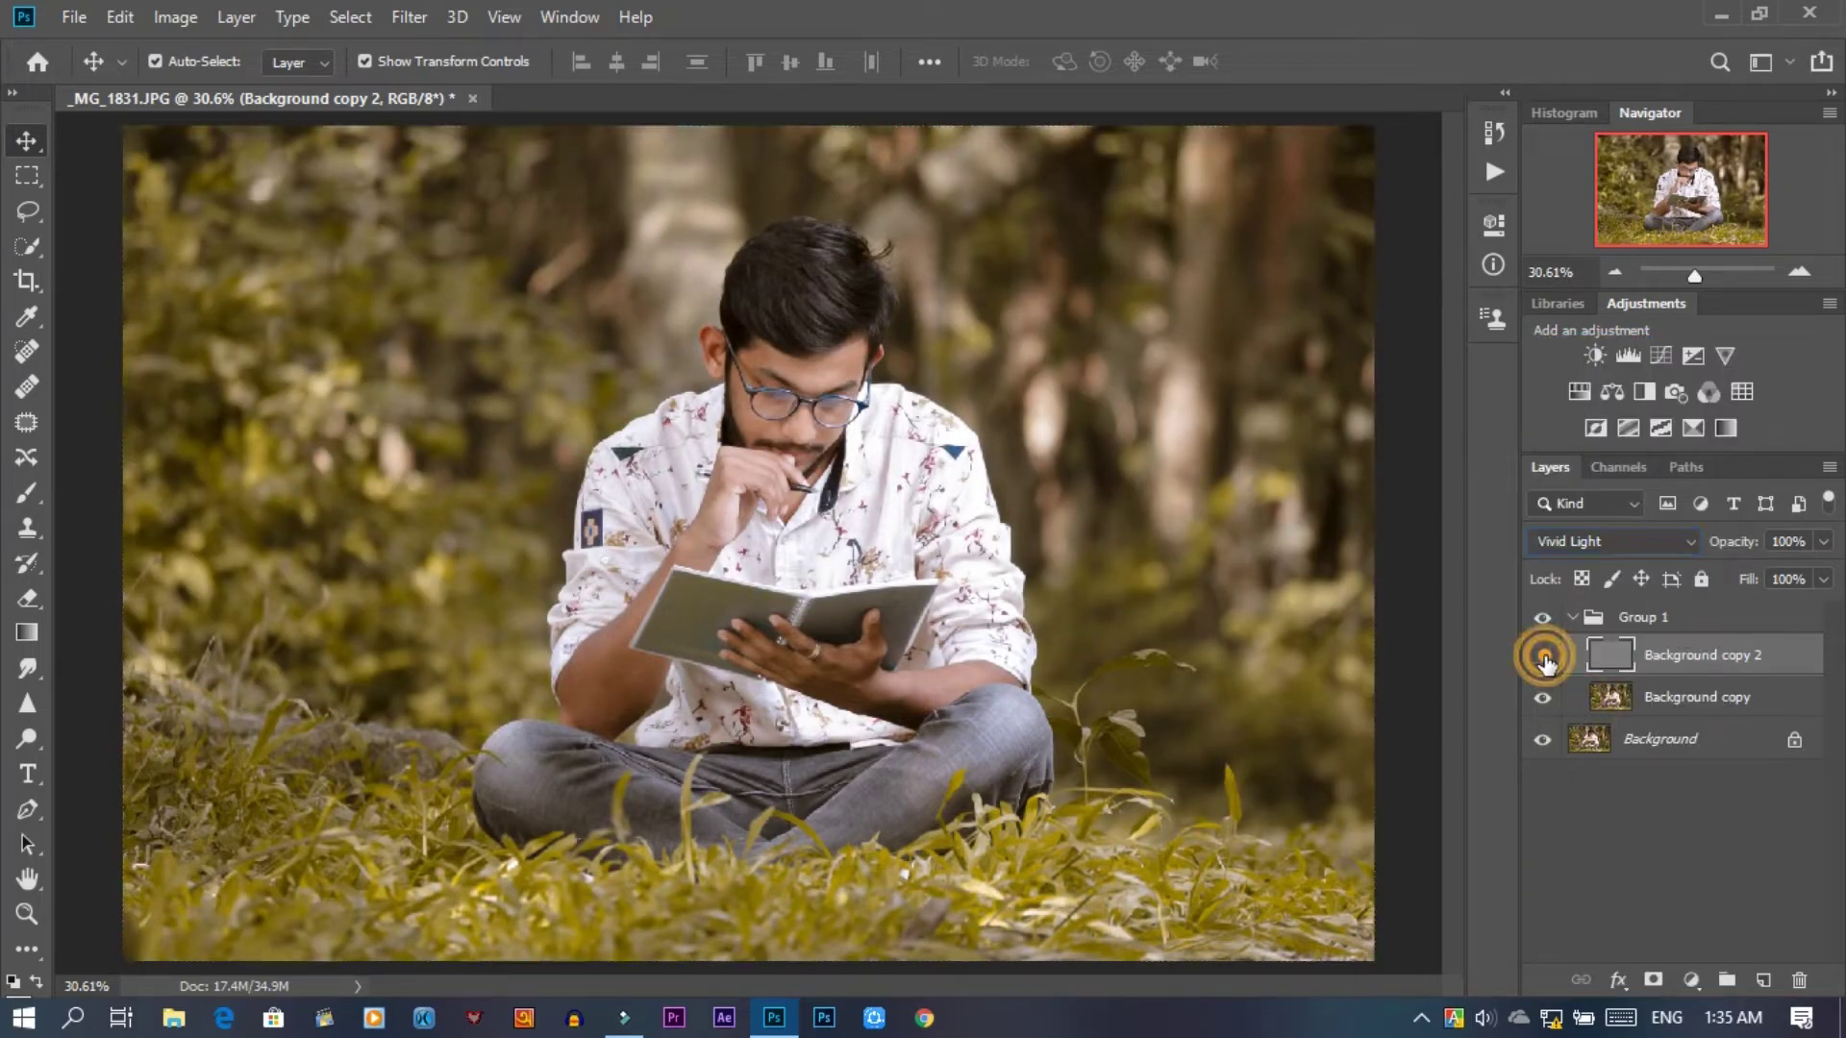
# - Select Background copy and zoom to 100% on the subject's face
pyautogui.click(1671, 695)
pyautogui.hotkey('ctrl', '+')
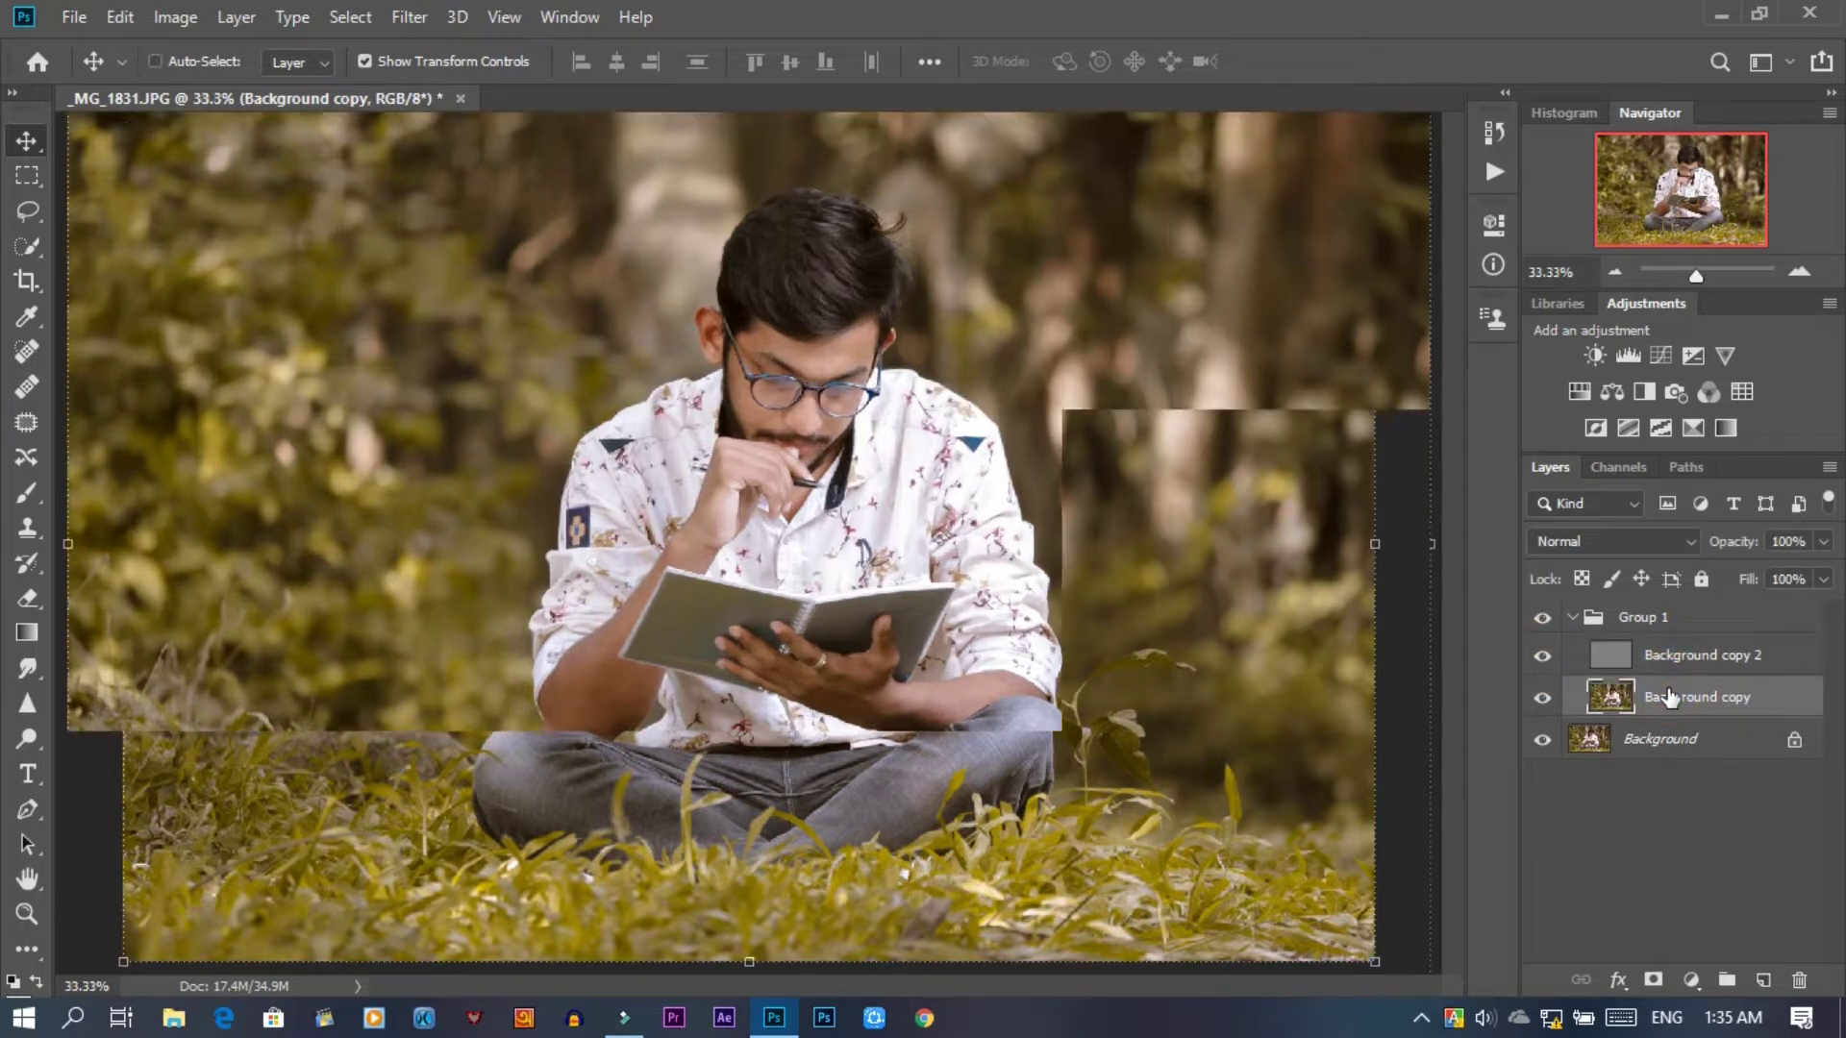
pyautogui.hotkey('ctrl', '+')
pyautogui.hotkey('ctrl', '+')
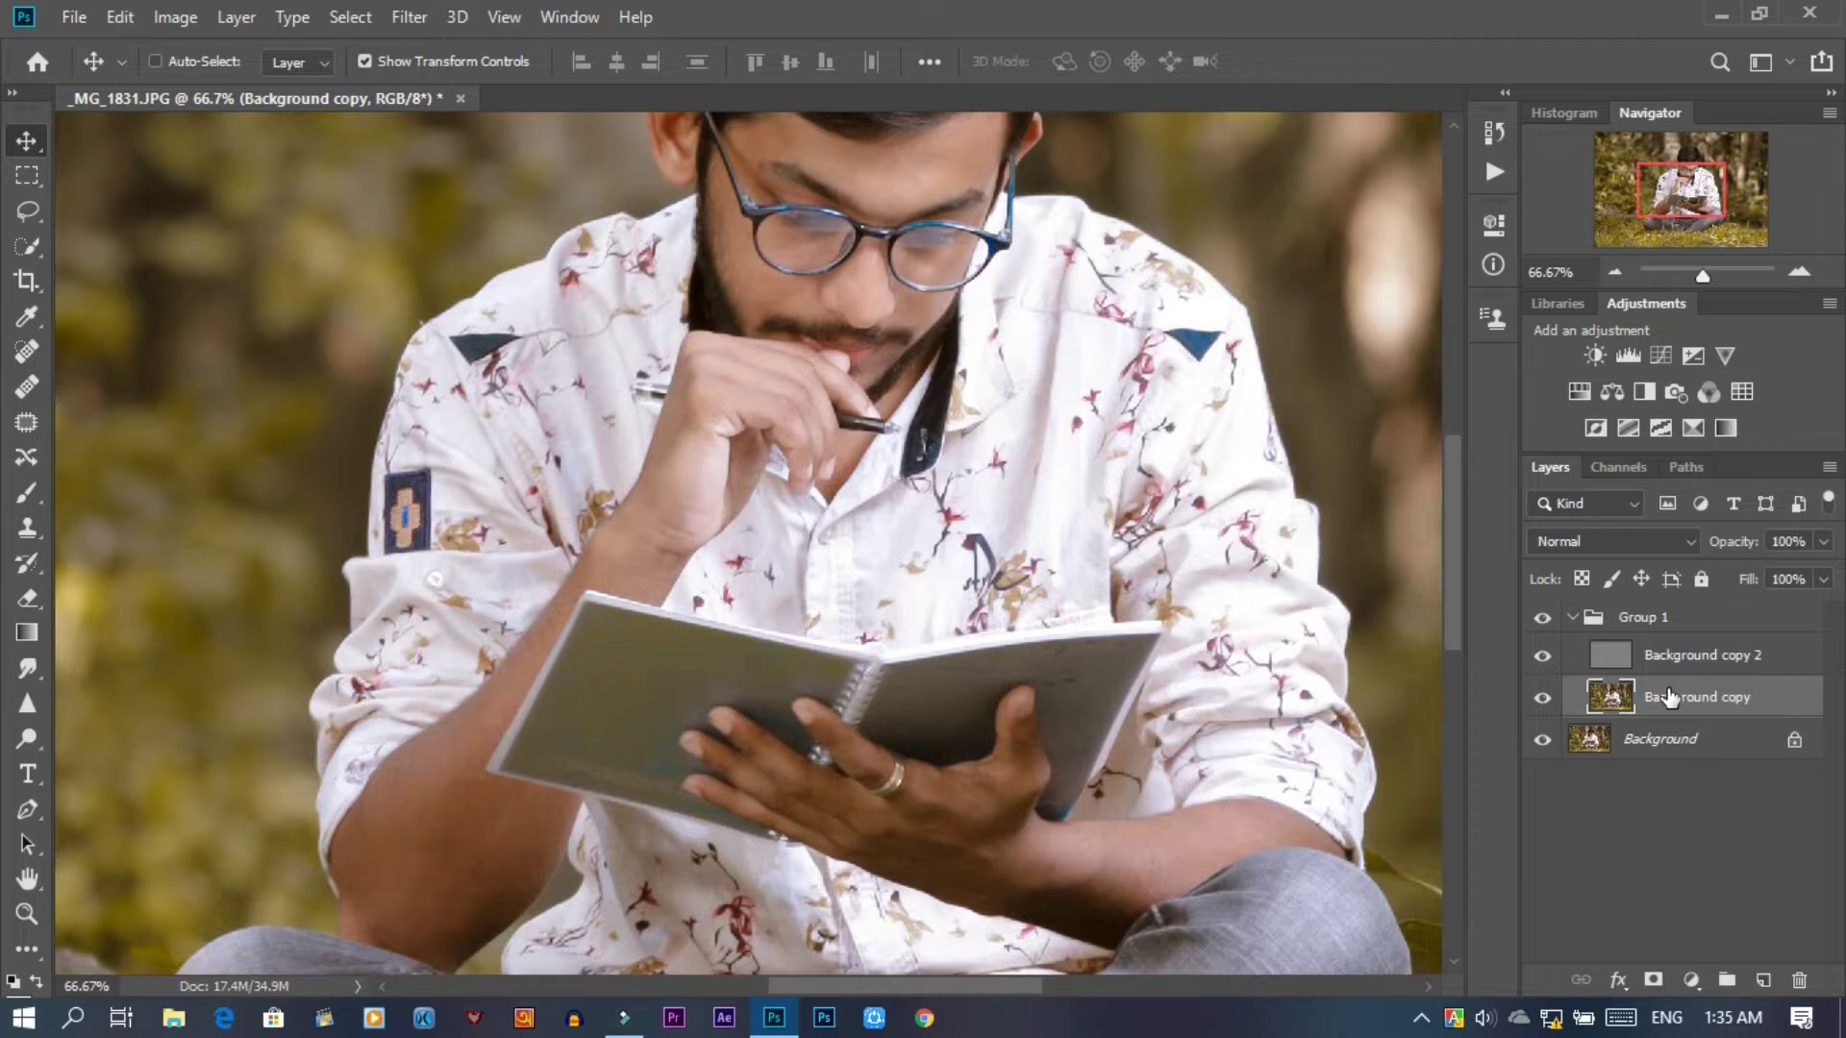
pyautogui.hotkey('ctrl', '+')
pyautogui.moveTo(1452, 518); pyautogui.dragTo(1461, 447)
pyautogui.hotkey('ctrl', '+')
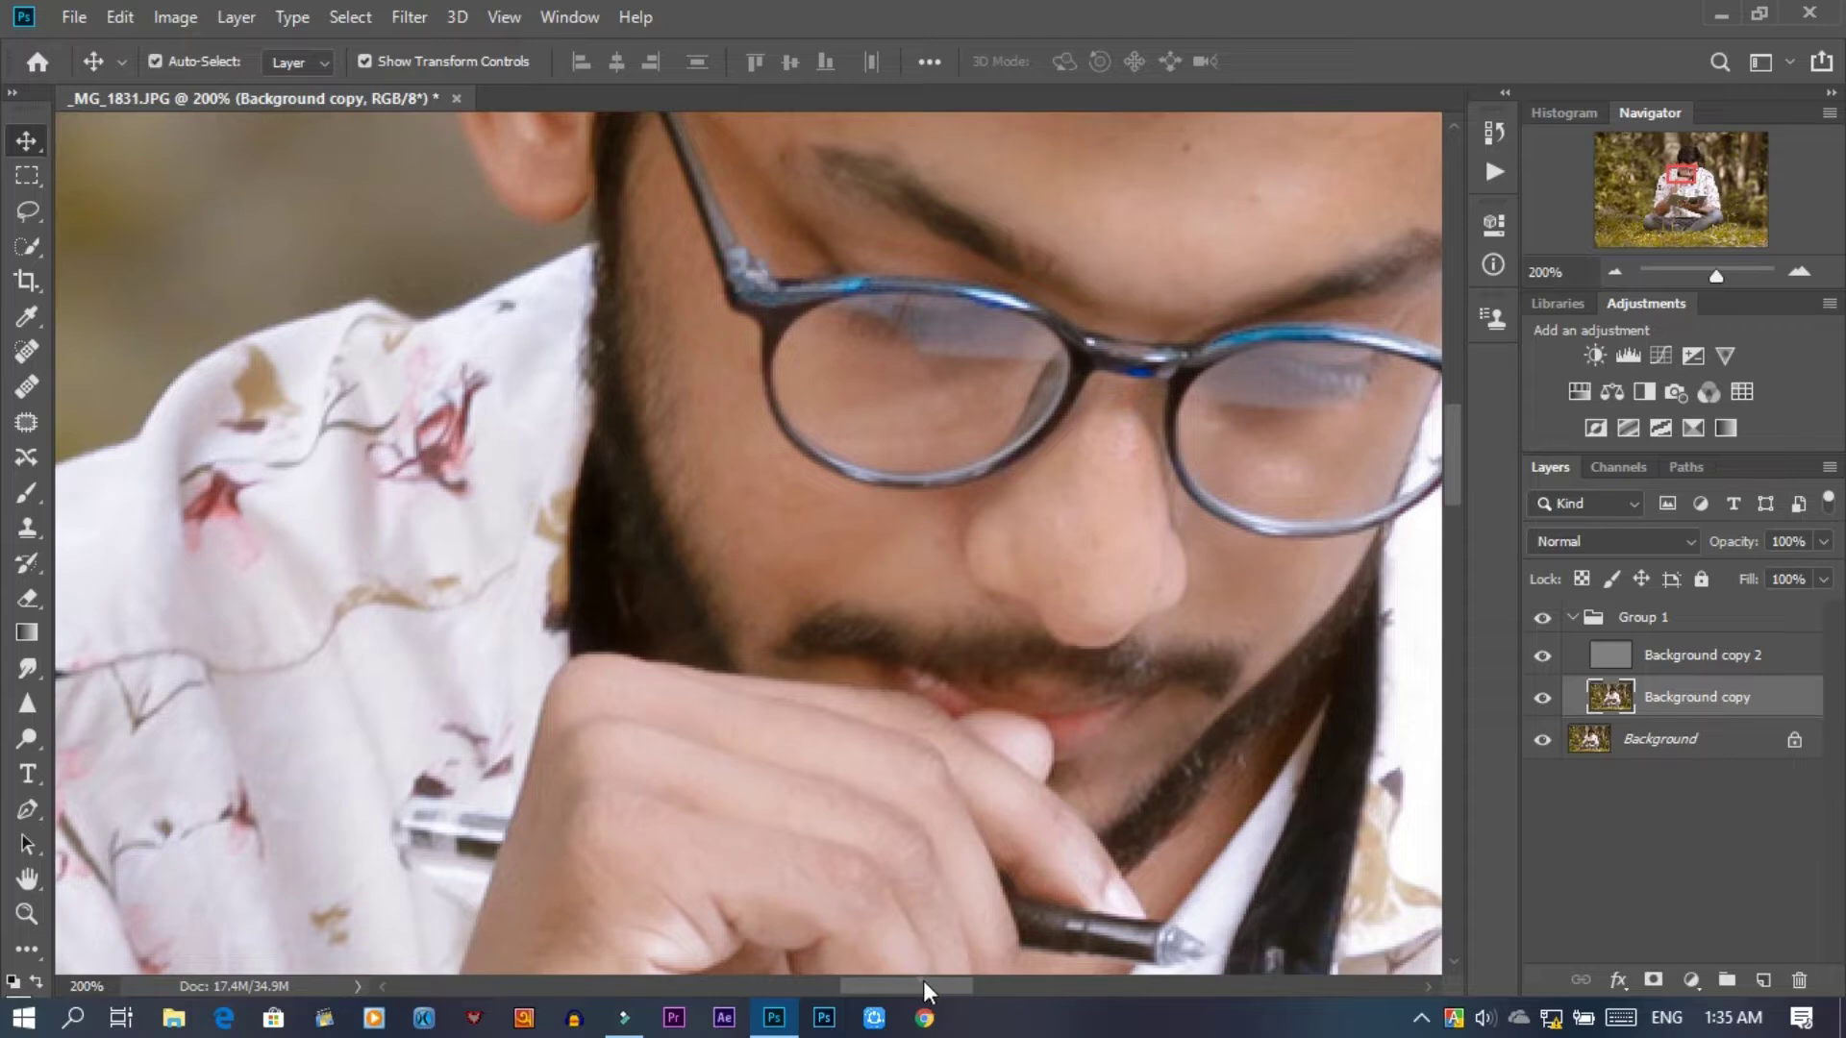
pyautogui.moveTo(923, 981); pyautogui.dragTo(950, 978)
pyautogui.press('ctrl')
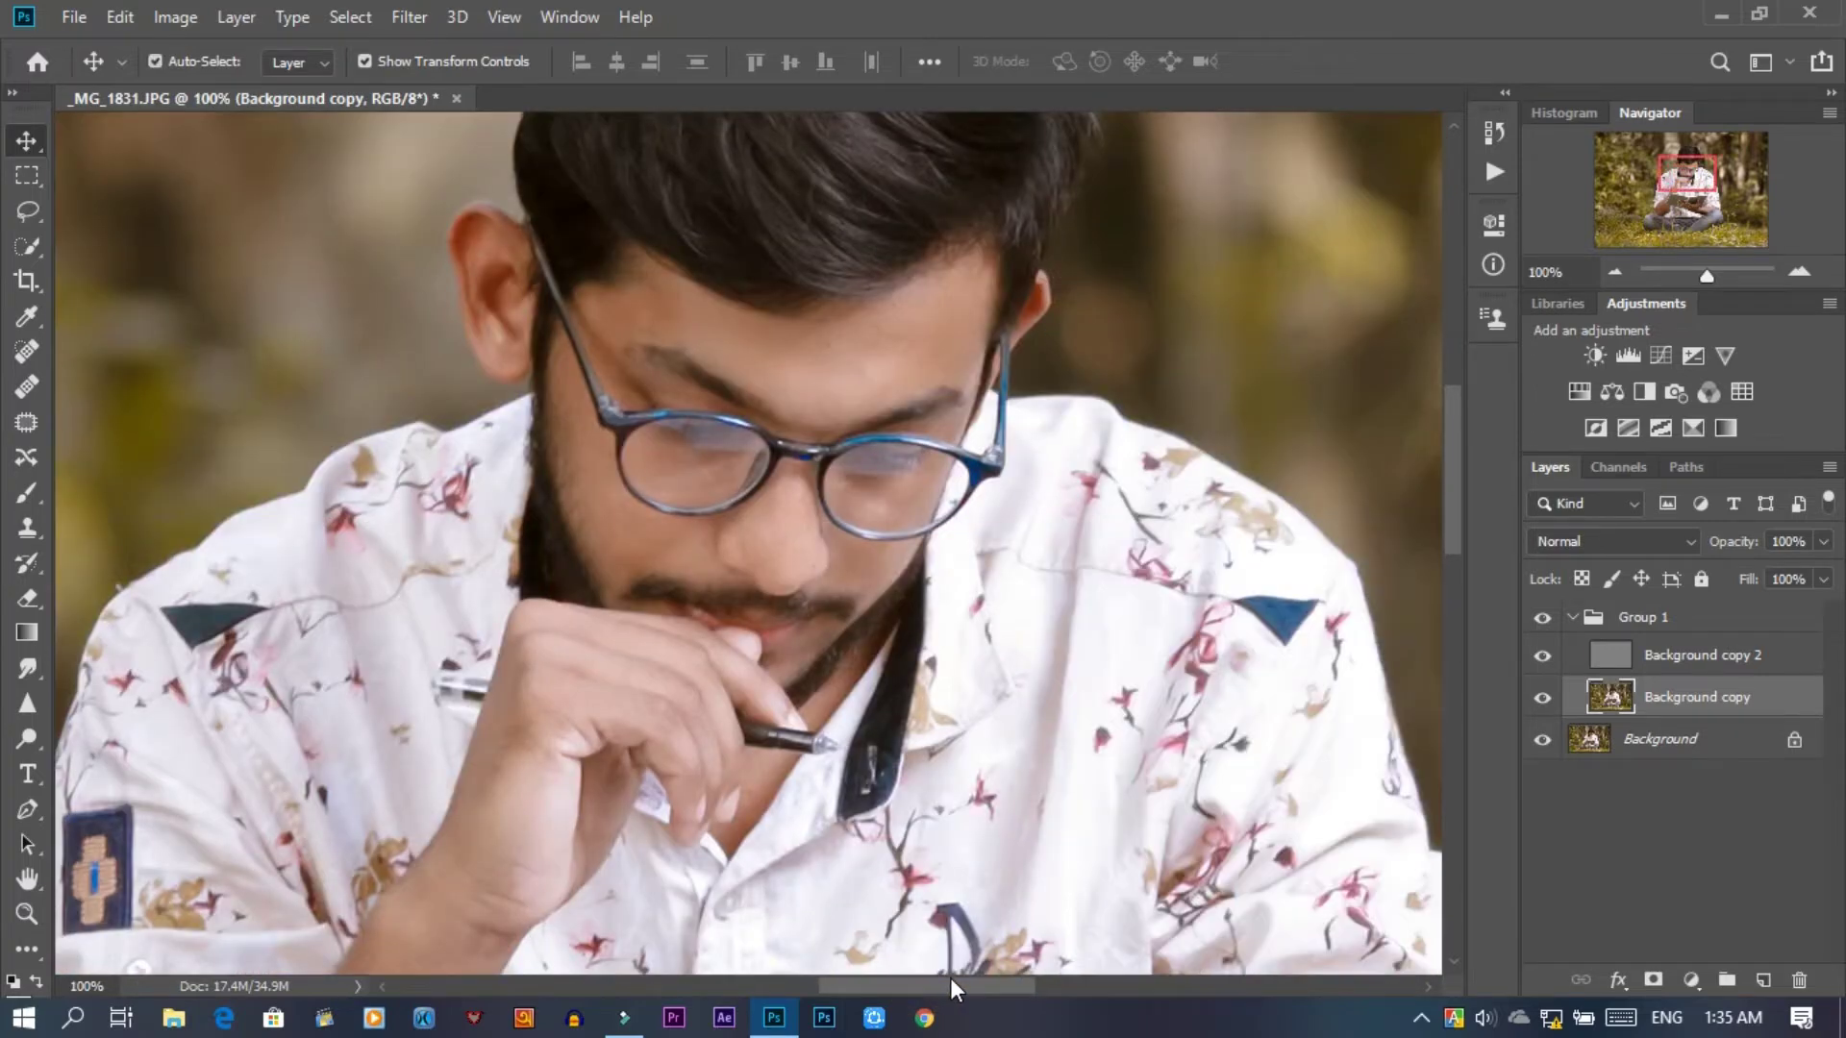
# - Apply a Gaussian Blur with radius about 3.1 pixels to Background copy
pyautogui.click(411, 17)
pyautogui.moveTo(548, 323)
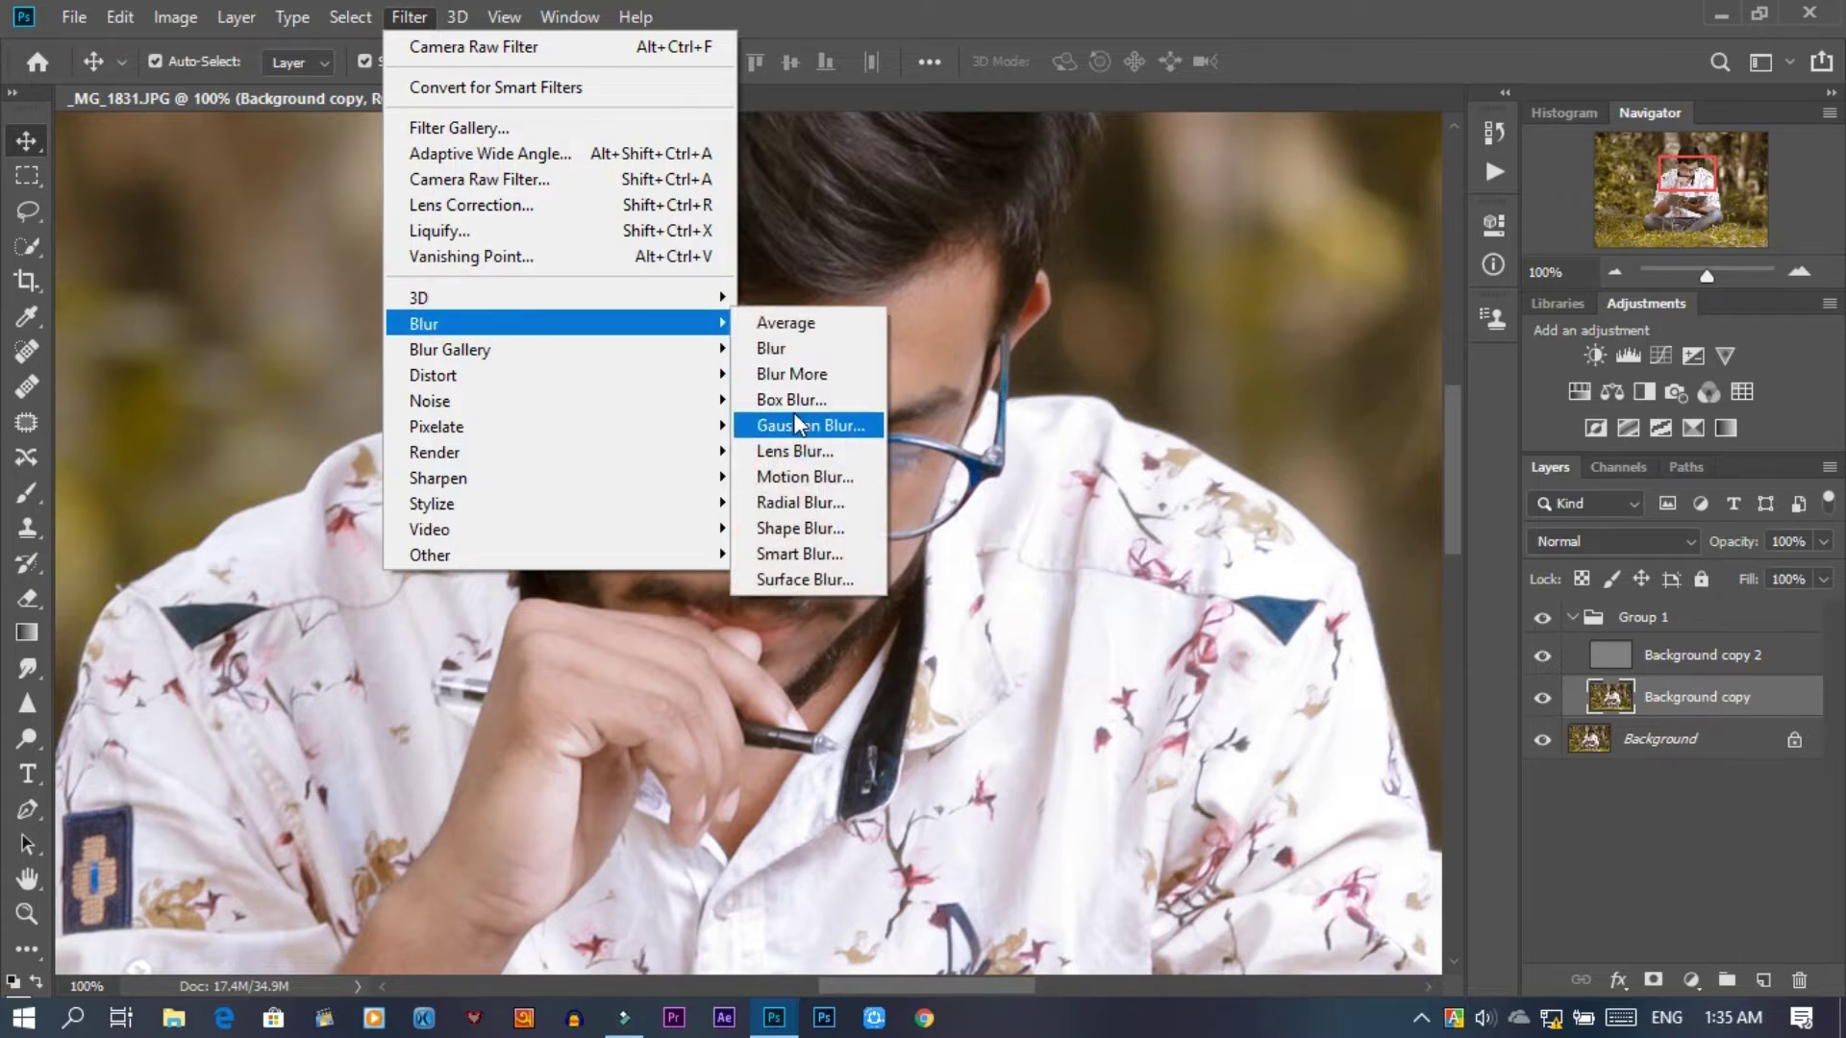
pyautogui.click(798, 423)
pyautogui.moveTo(884, 156); pyautogui.dragTo(1303, 152)
pyautogui.moveTo(1149, 570); pyautogui.dragTo(1190, 567)
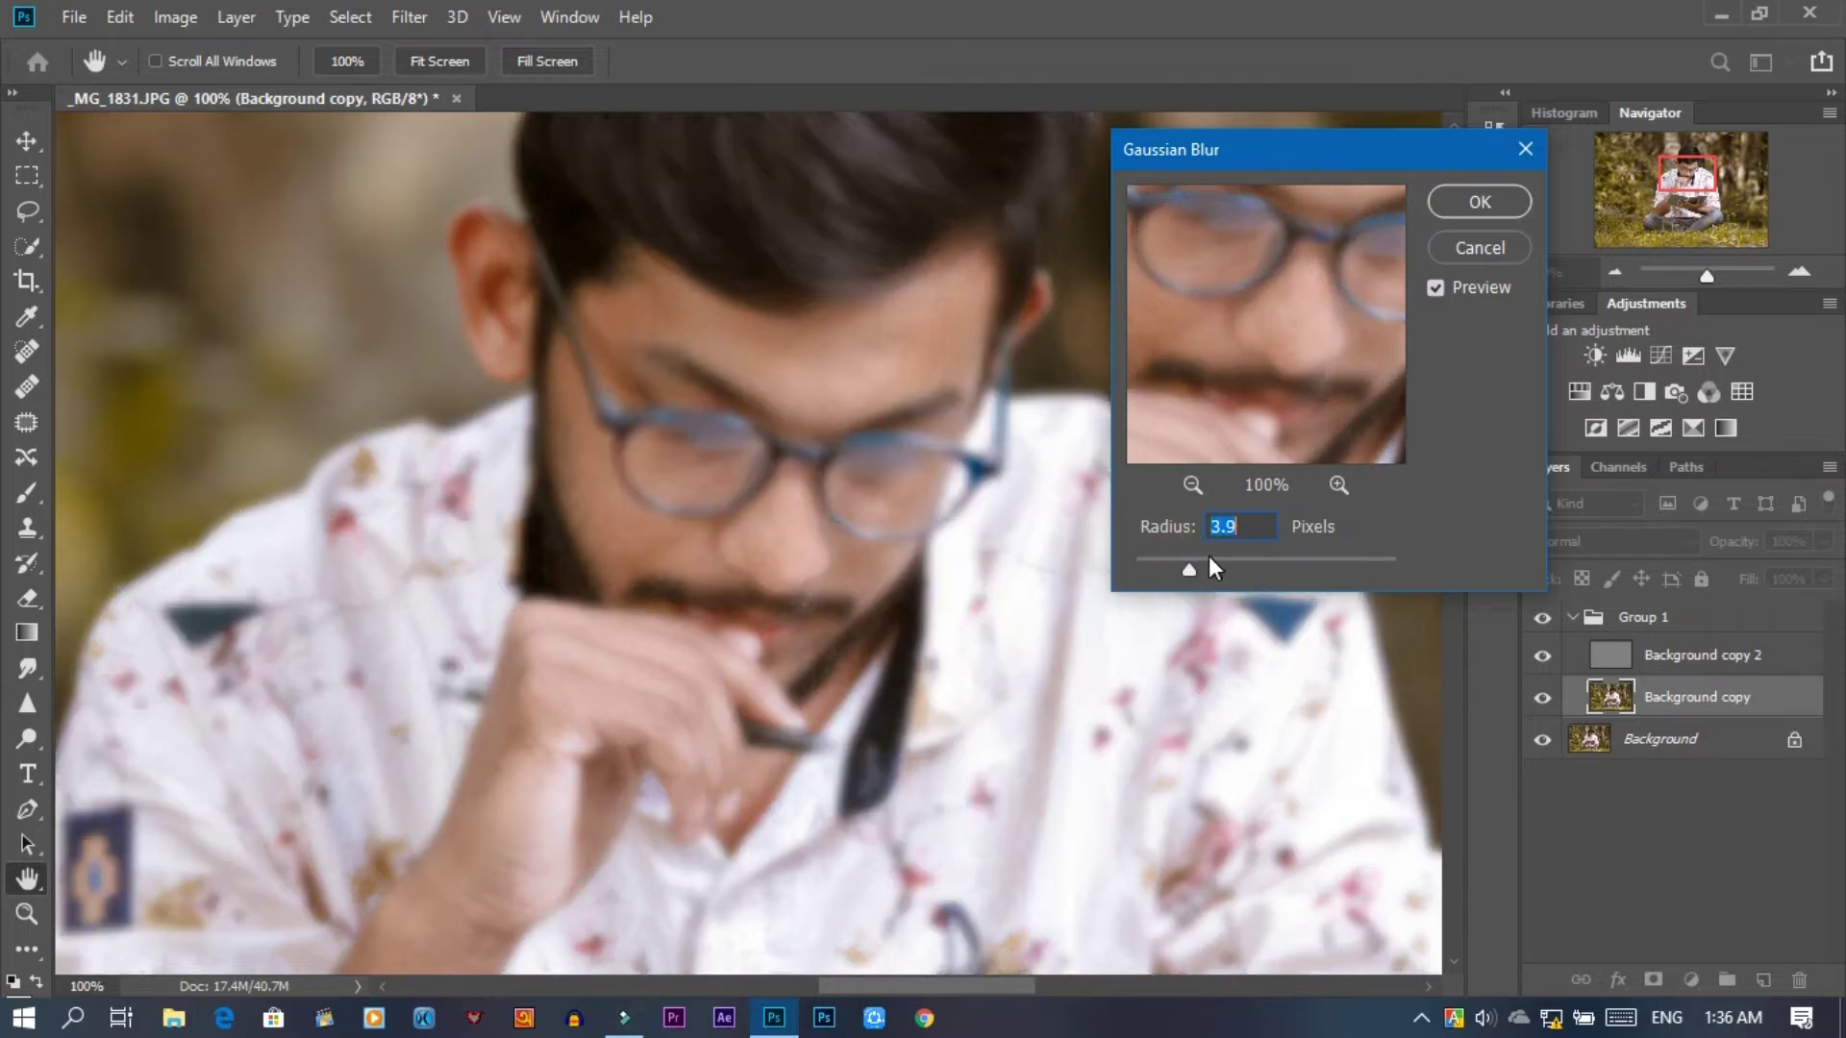
pyautogui.moveTo(1184, 560); pyautogui.dragTo(1178, 559)
pyautogui.click(1490, 201)
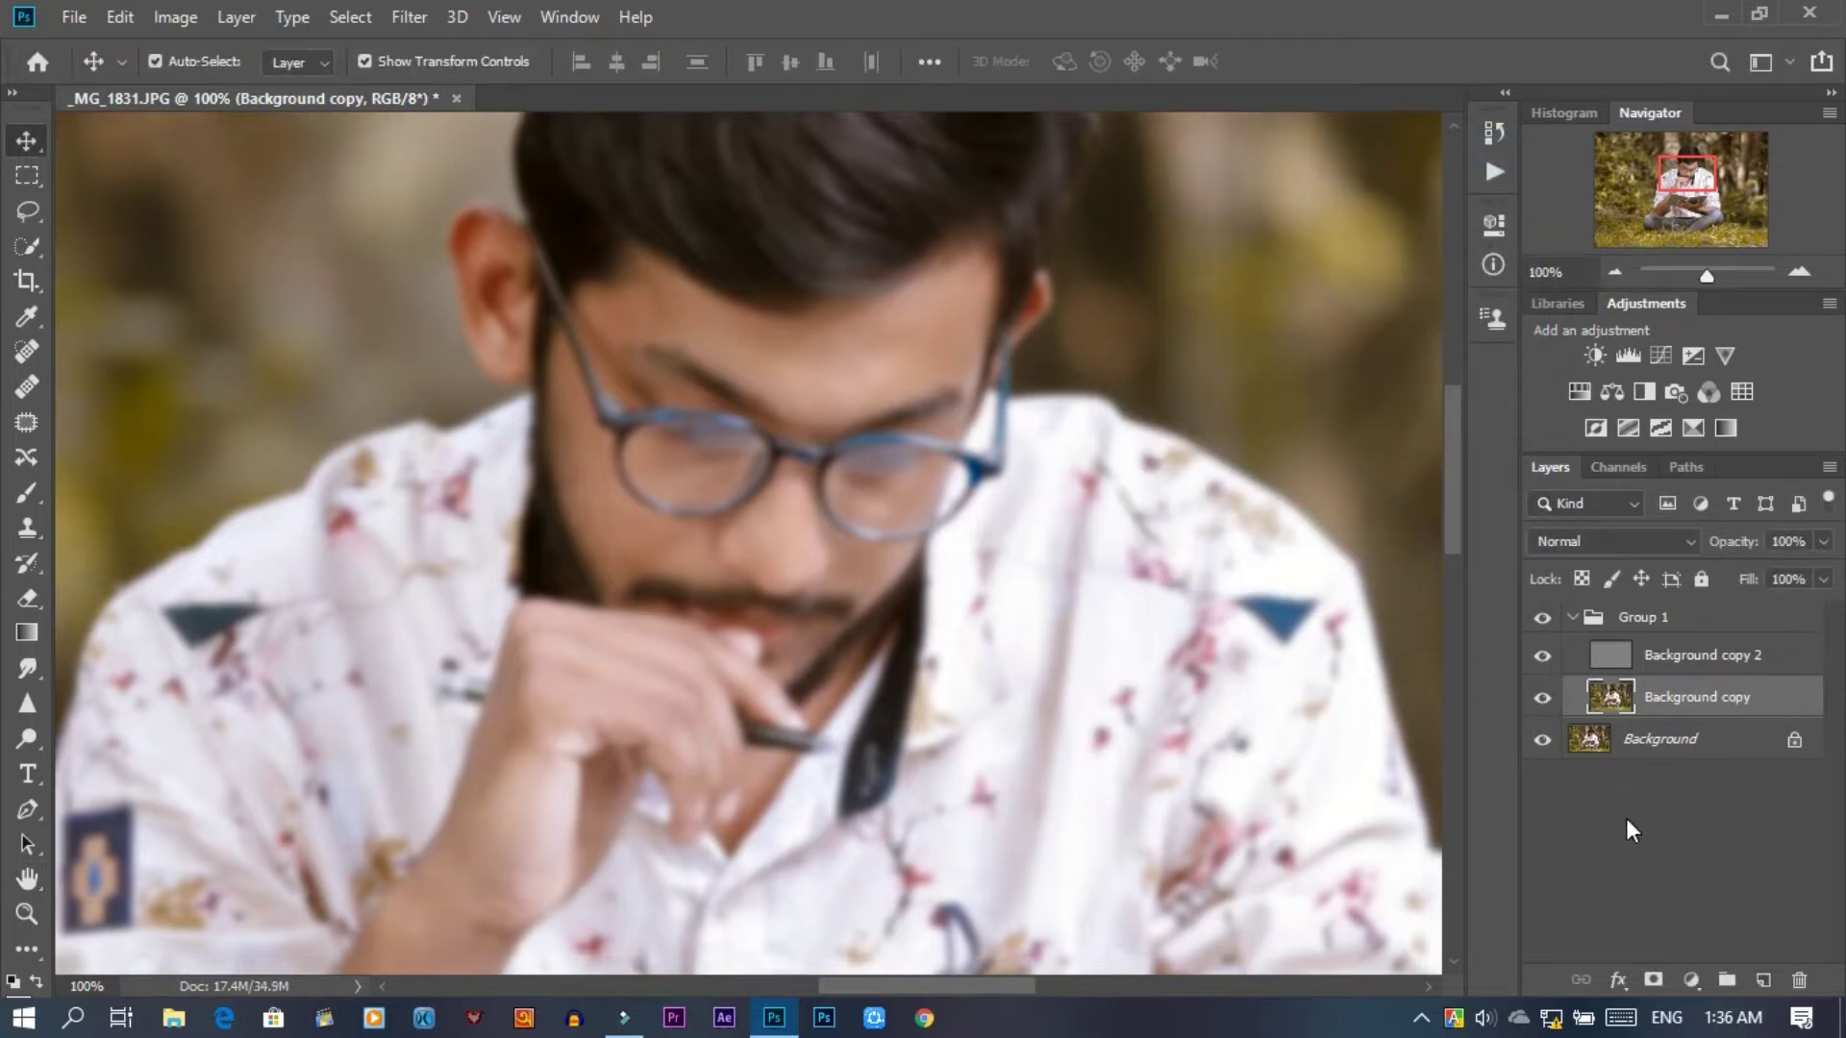
# - Add an inverted black mask to Background copy and toggle layer visibility to compare
pyautogui.click(1652, 981)
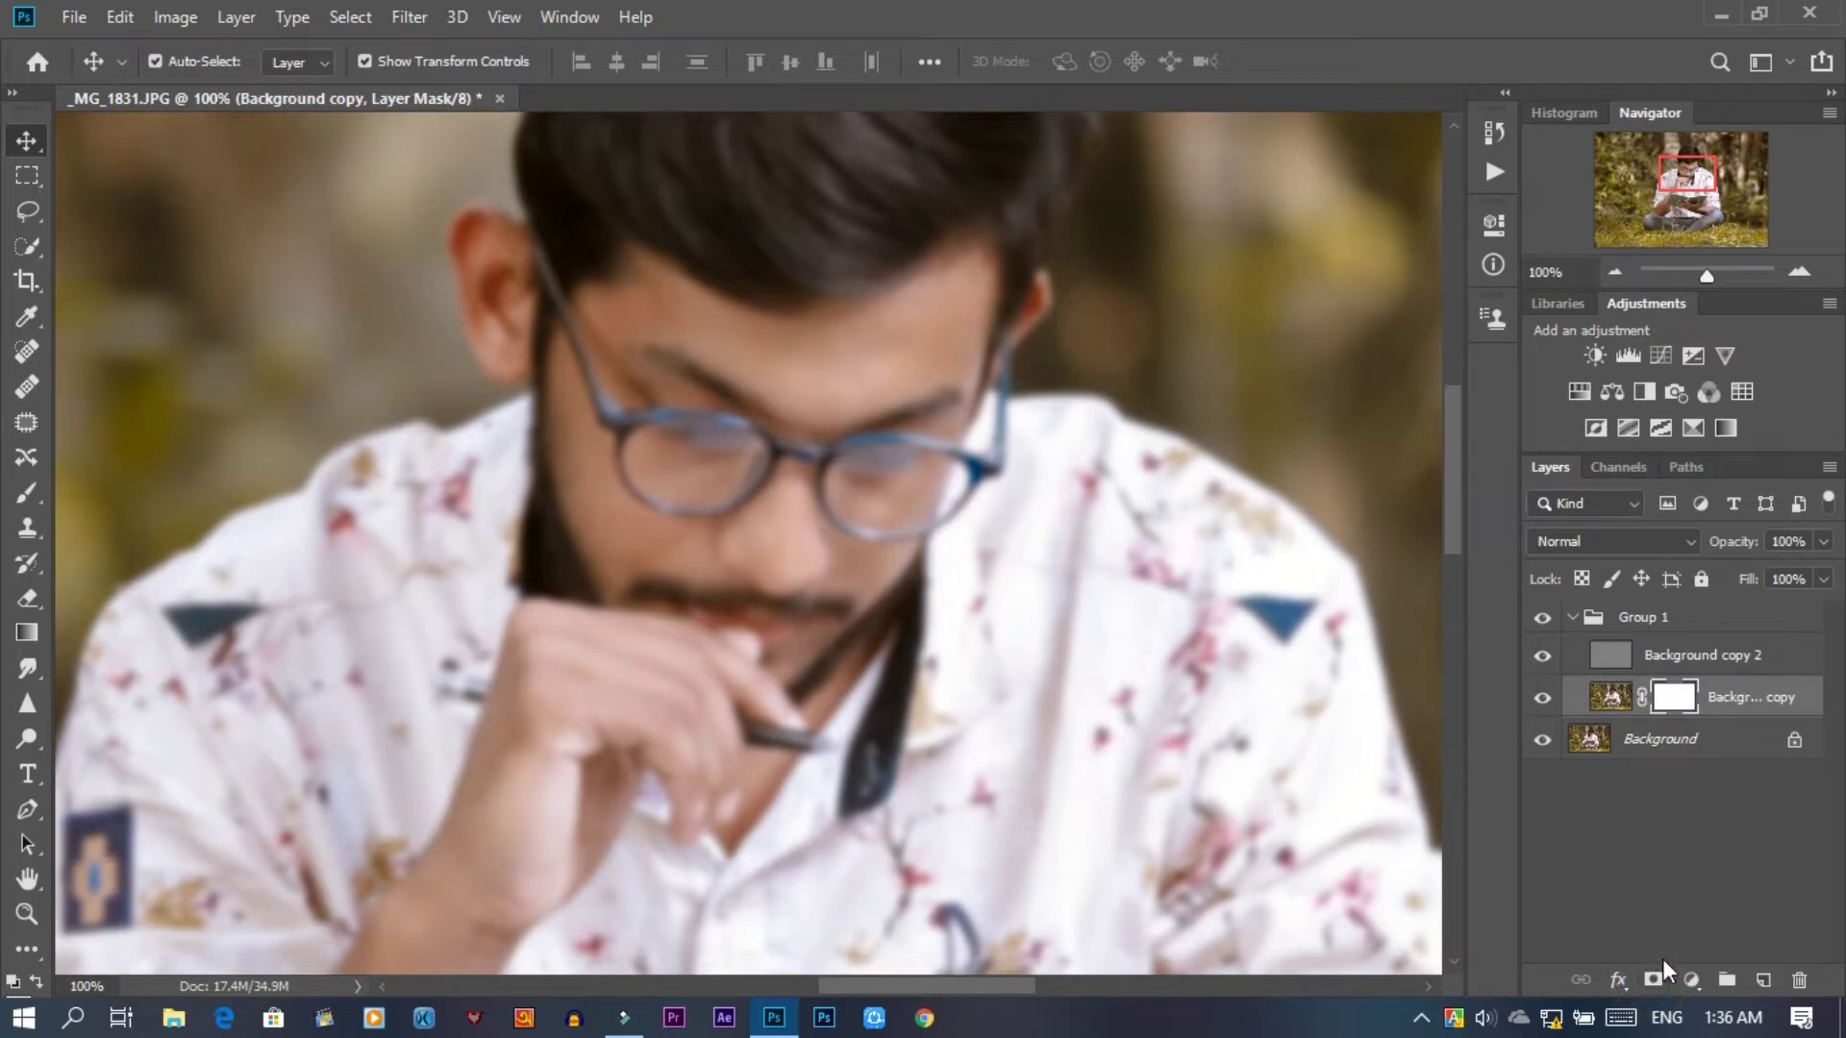
pyautogui.hotkey('ctrl', 'i')
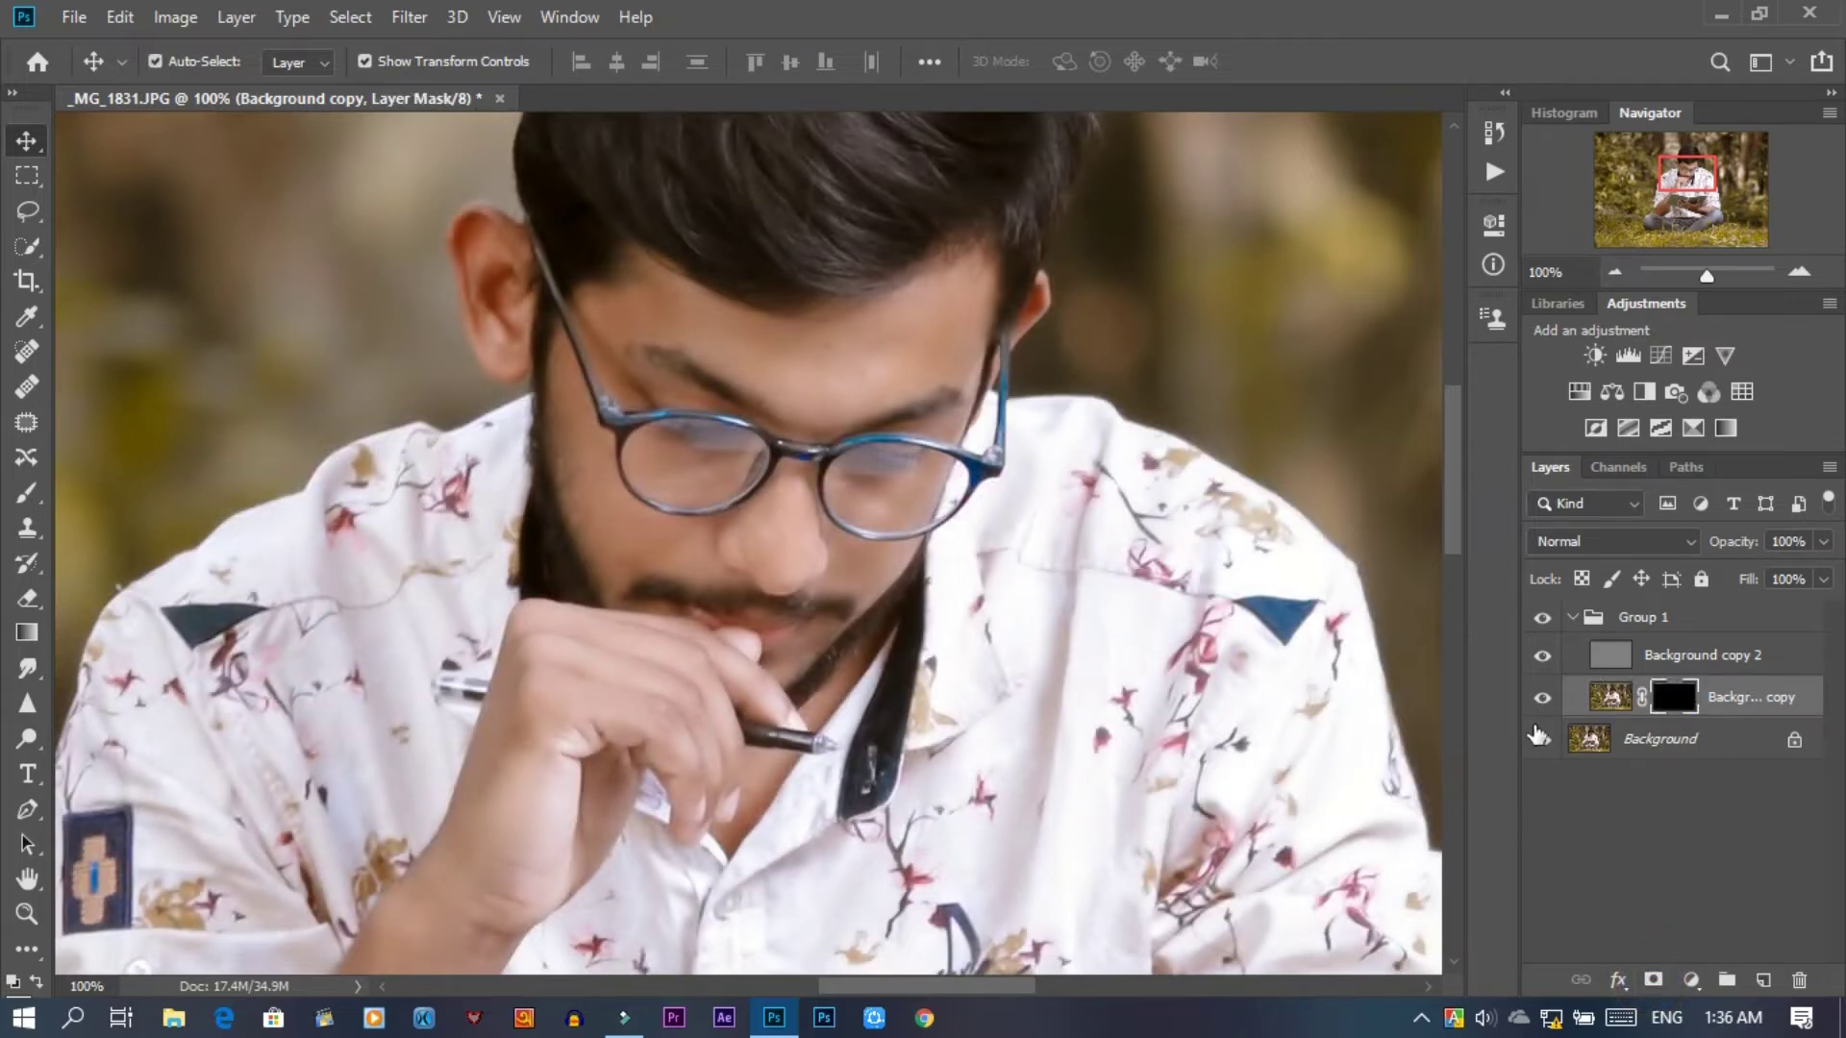
pyautogui.click(1542, 738)
pyautogui.click(1543, 699)
pyautogui.click(1543, 699)
# - Select the Brush tool and set the foreground colour to pure white #ffffff
pyautogui.click(21, 495)
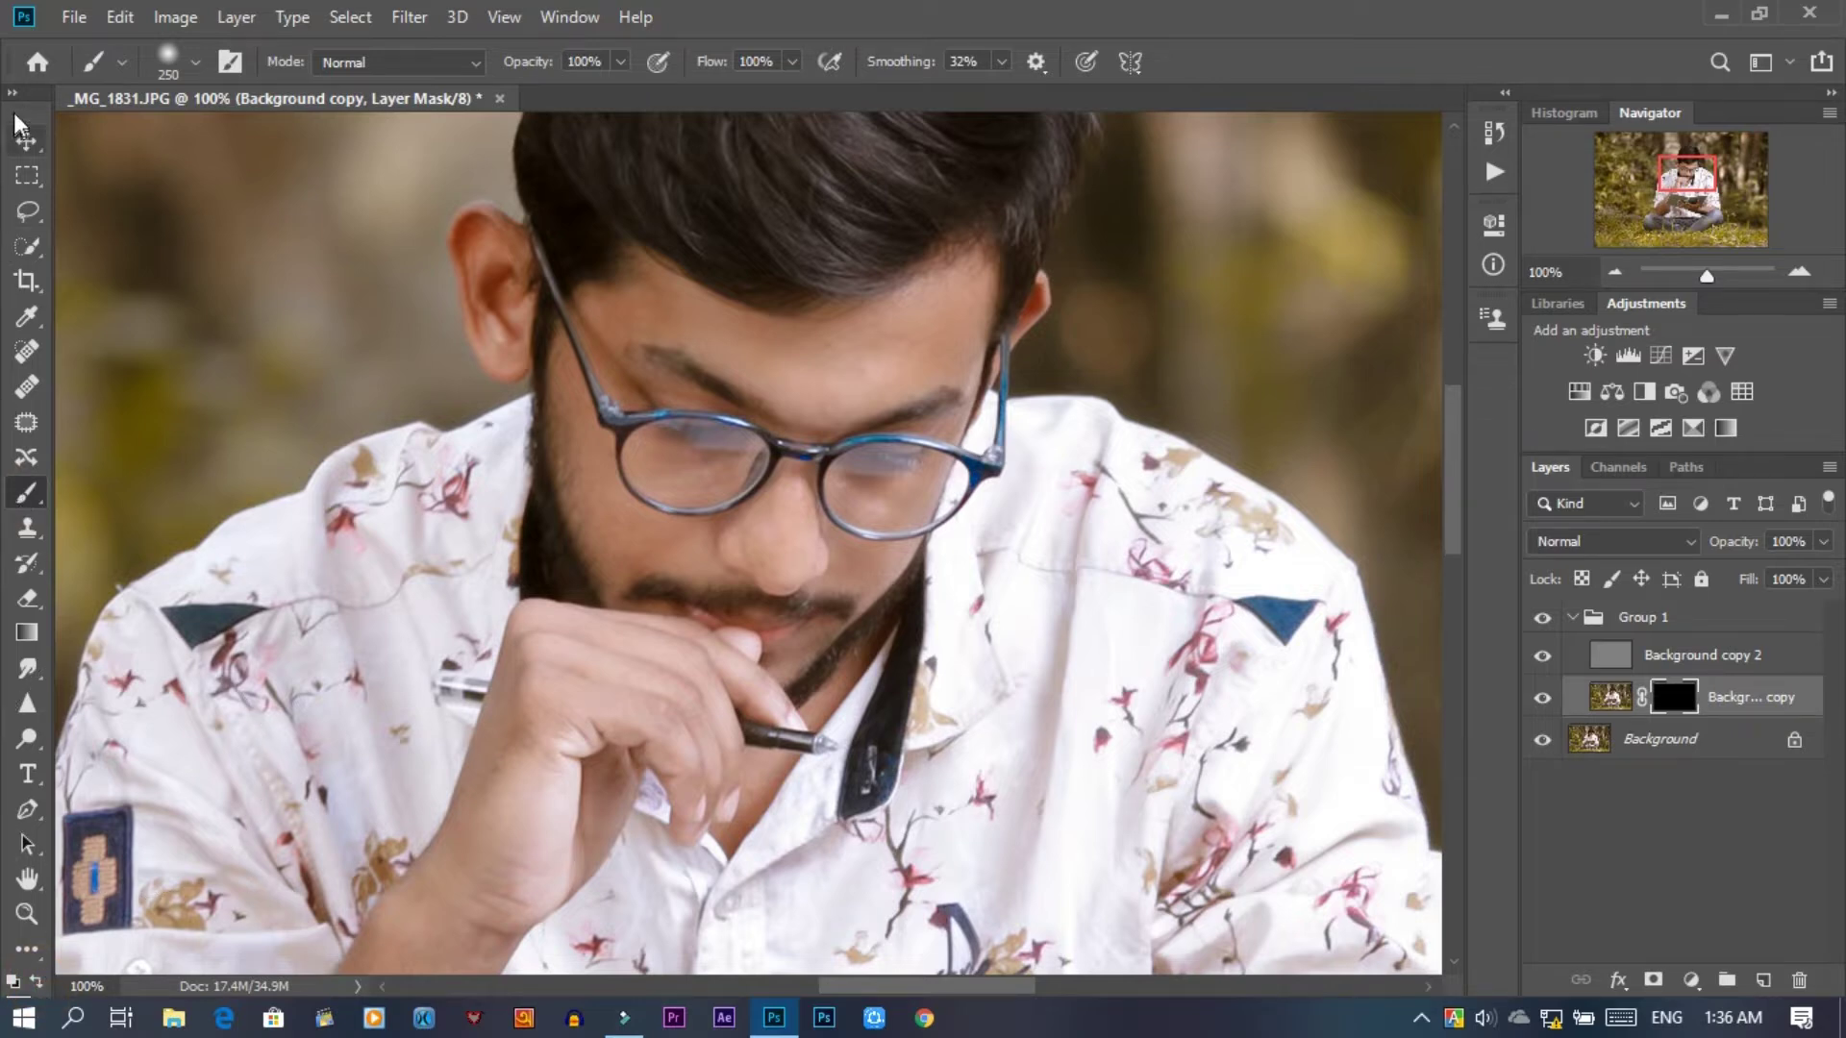
pyautogui.moveTo(14, 96); pyautogui.dragTo(34, 100)
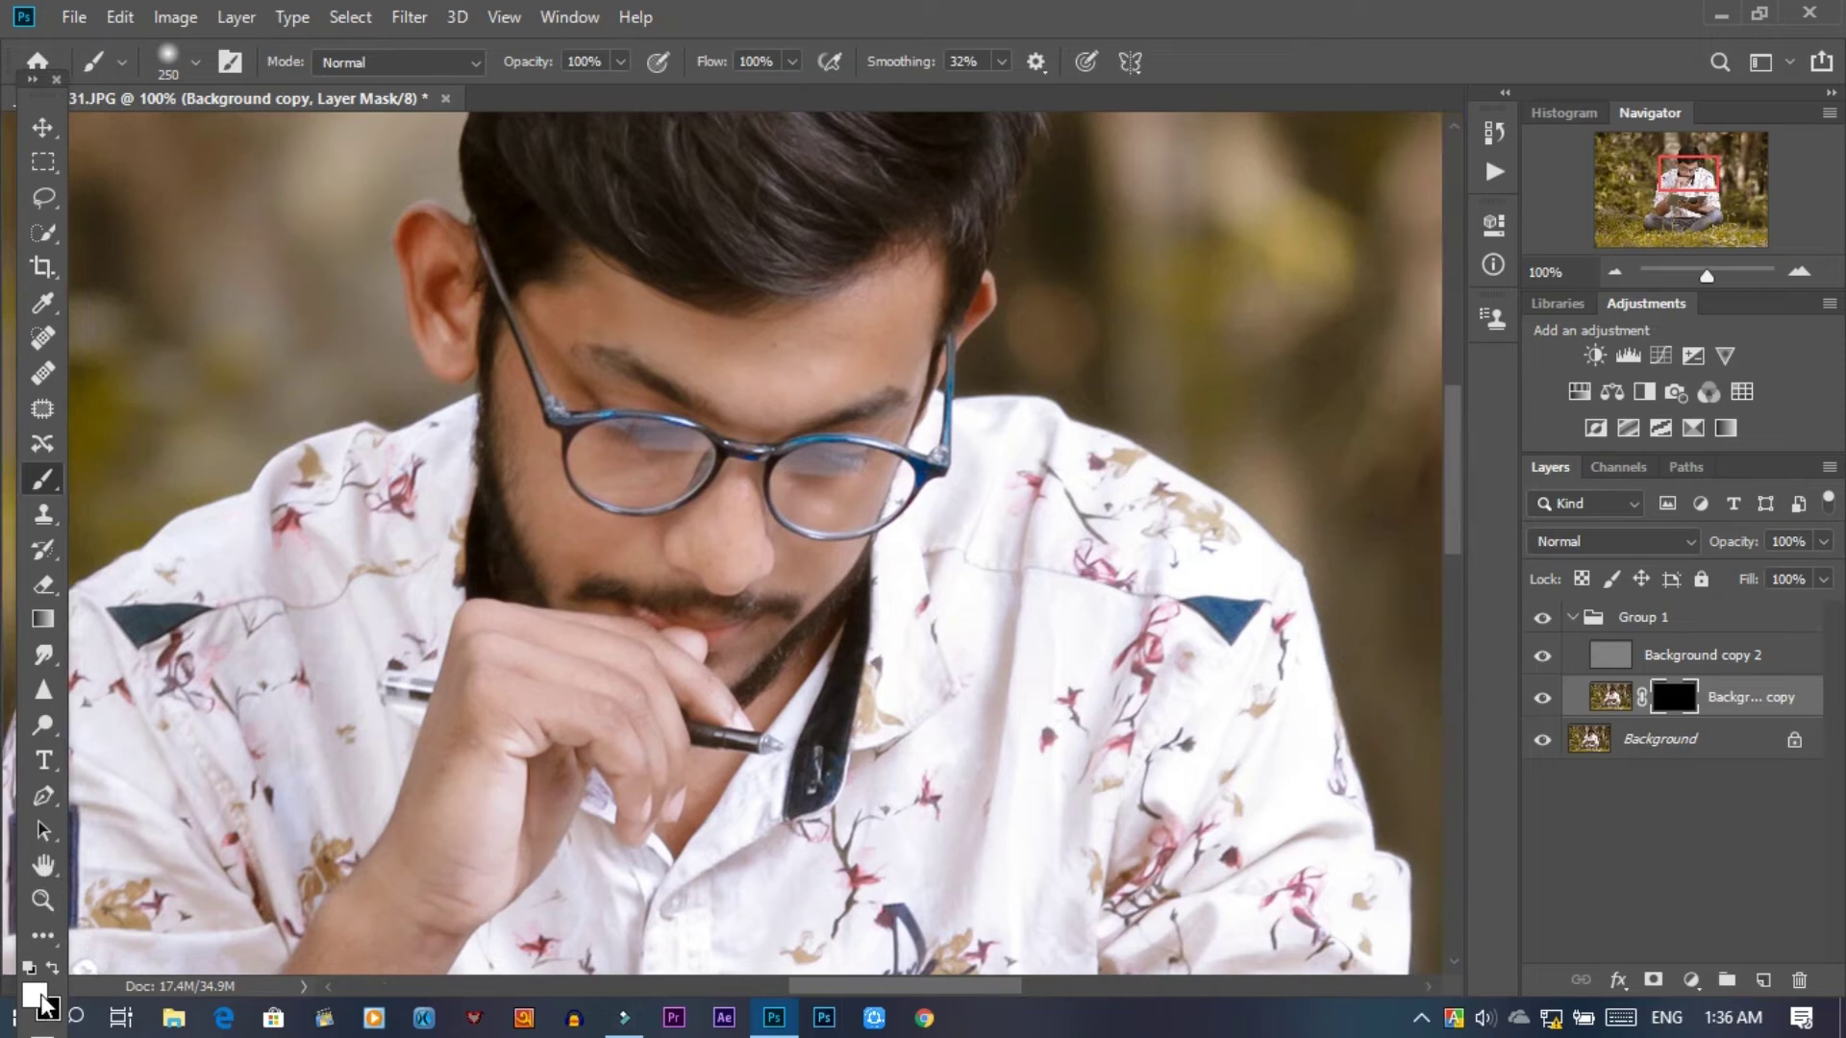
pyautogui.click(40, 997)
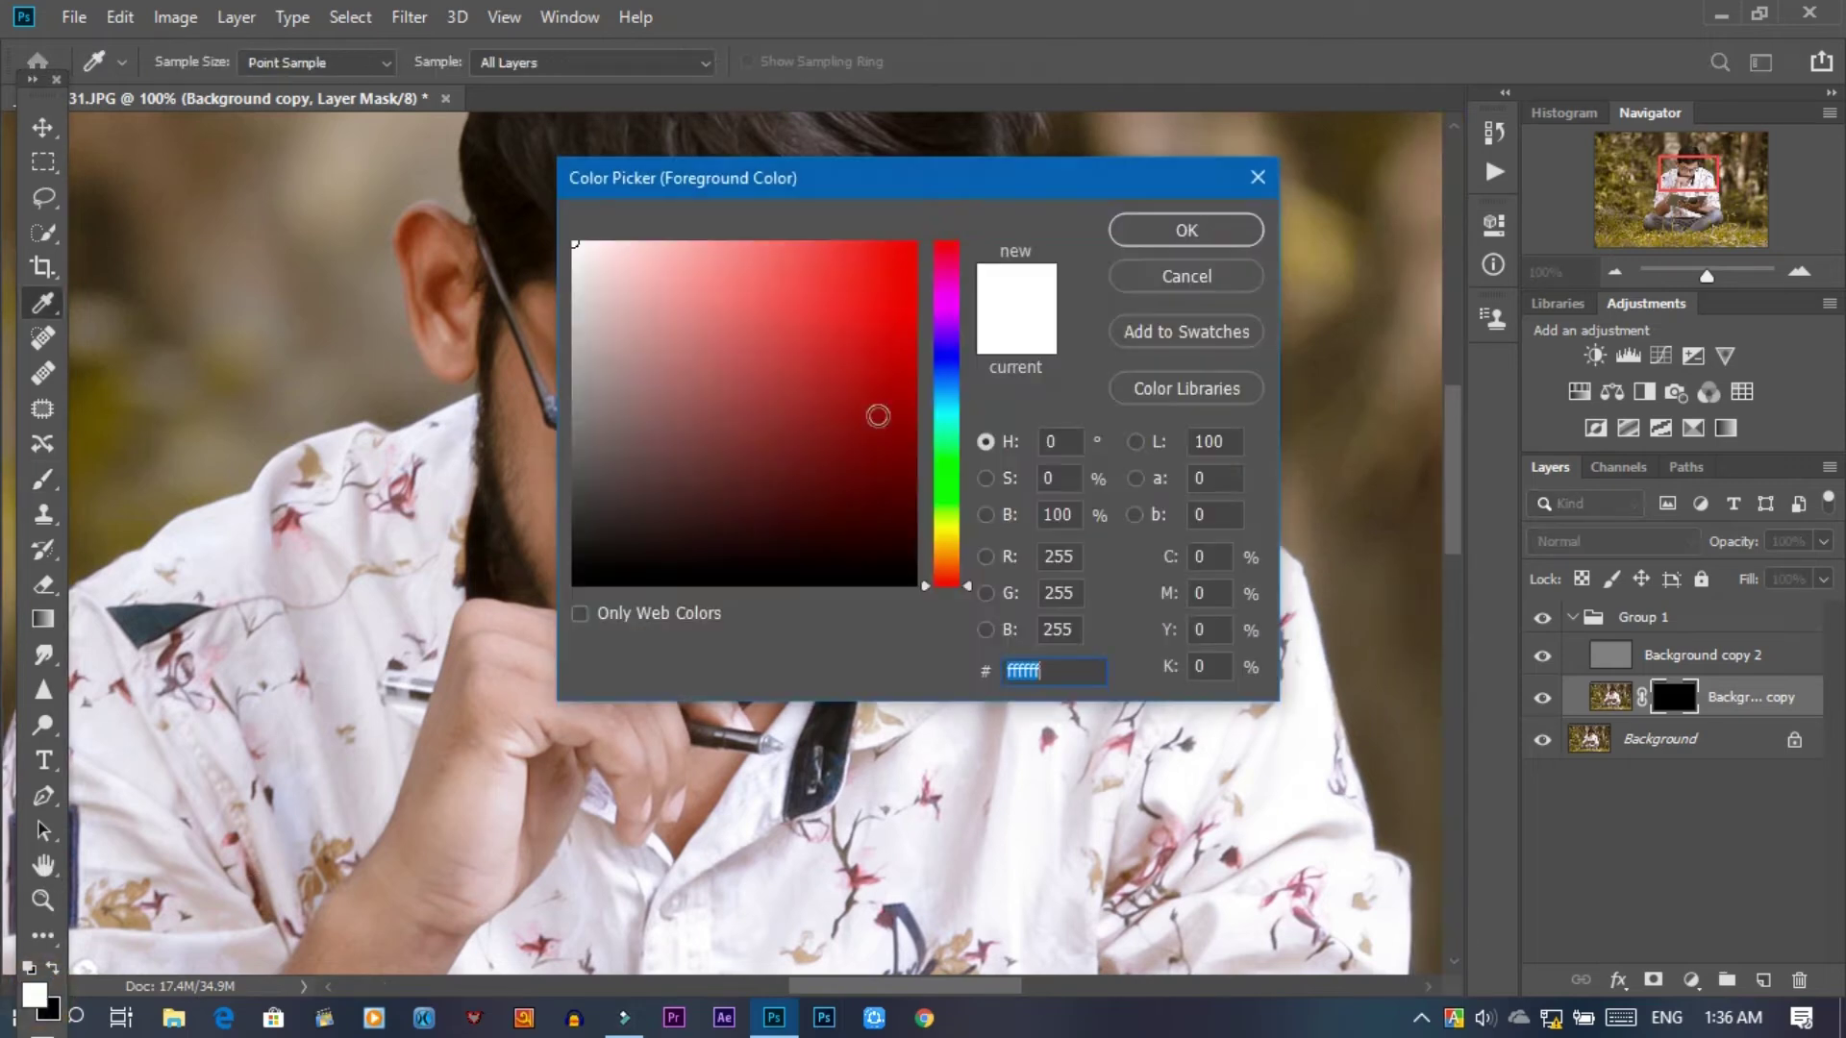
pyautogui.click(1186, 231)
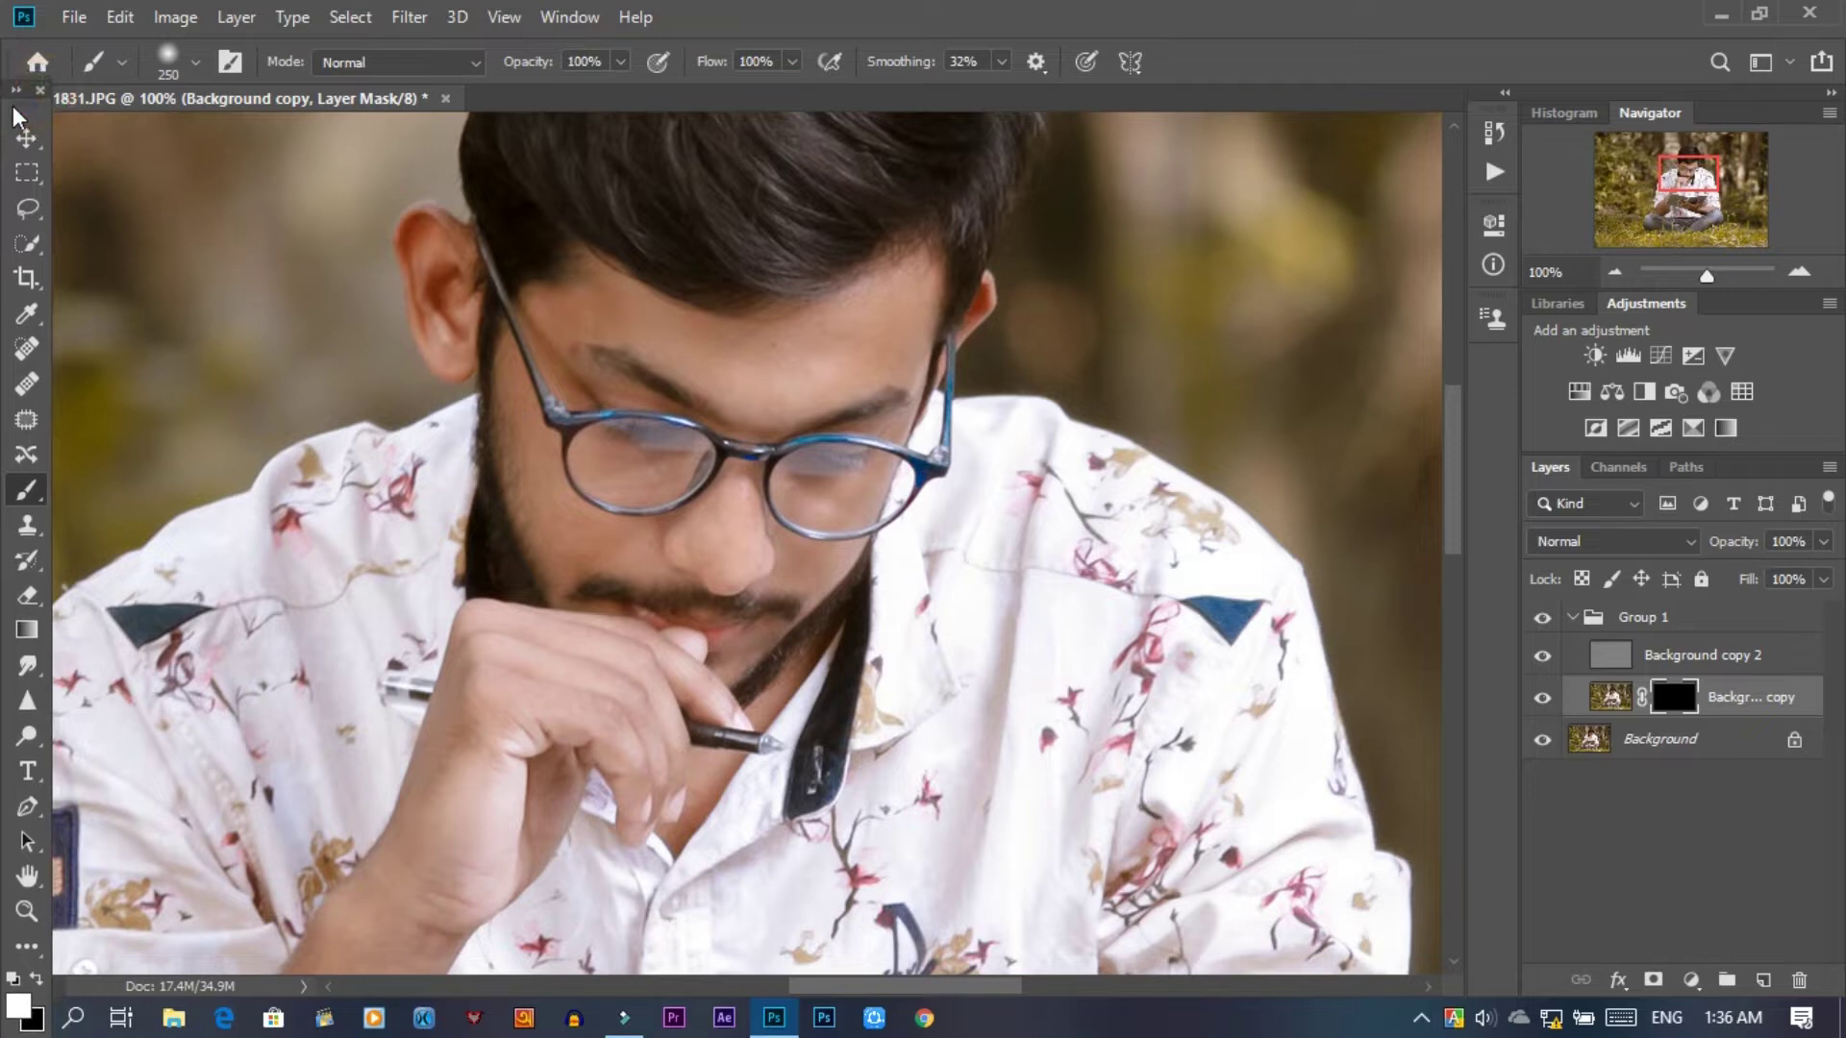
# - Re-dock the Tools panel in two columns and zoom out to see the whole head
pyautogui.moveTo(32, 94); pyautogui.dragTo(16, 120)
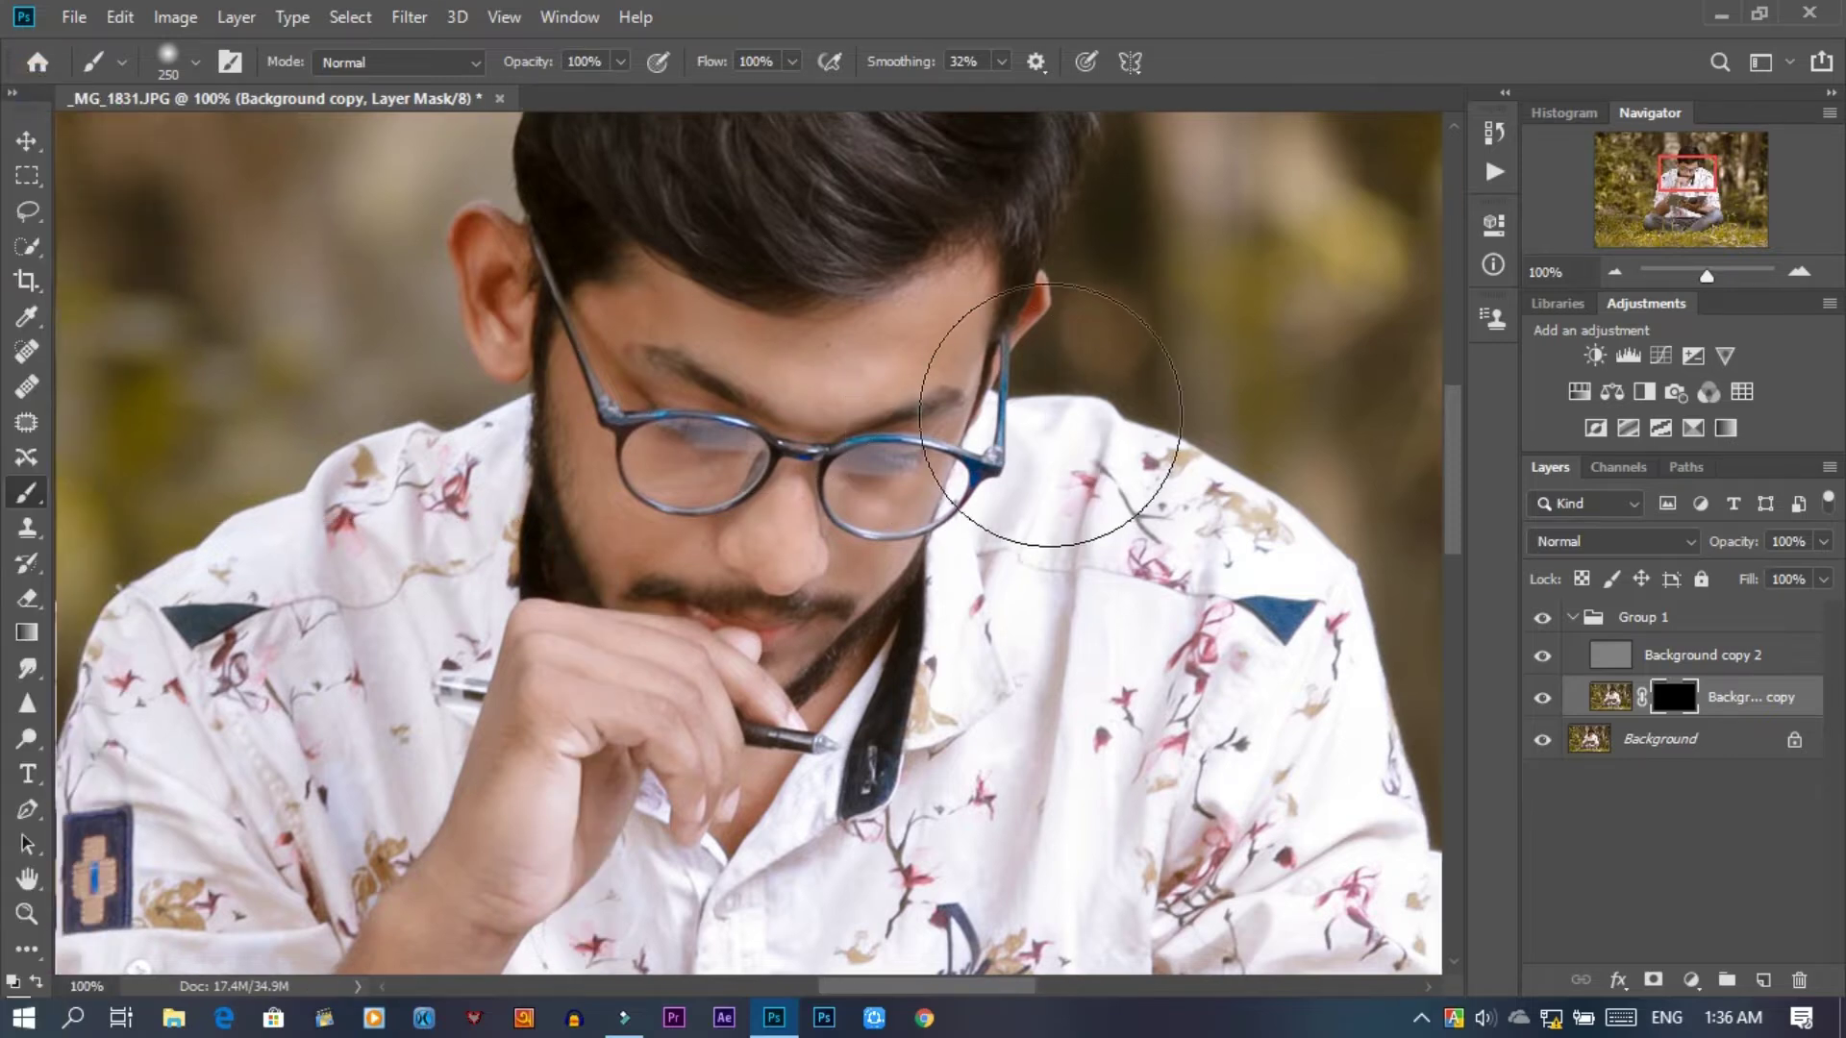
pyautogui.click(13, 93)
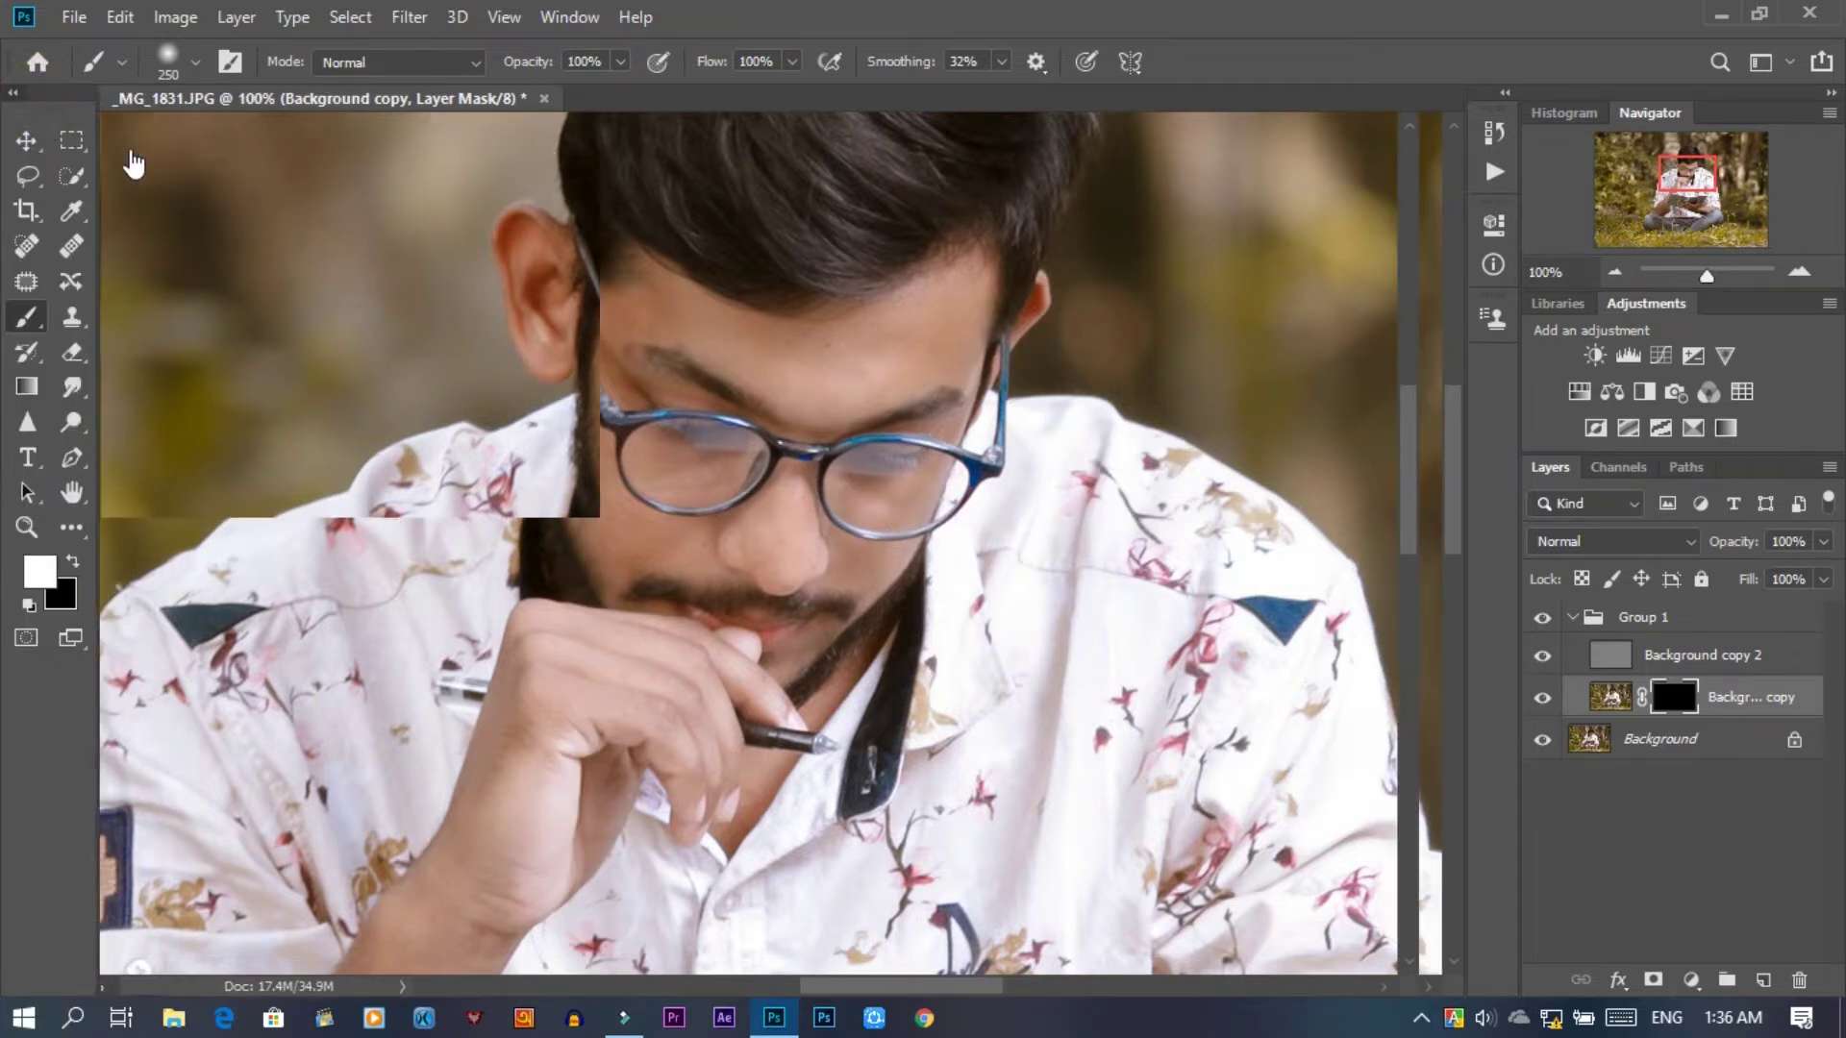
pyautogui.hotkey('ctrl', '-')
pyautogui.press('[')
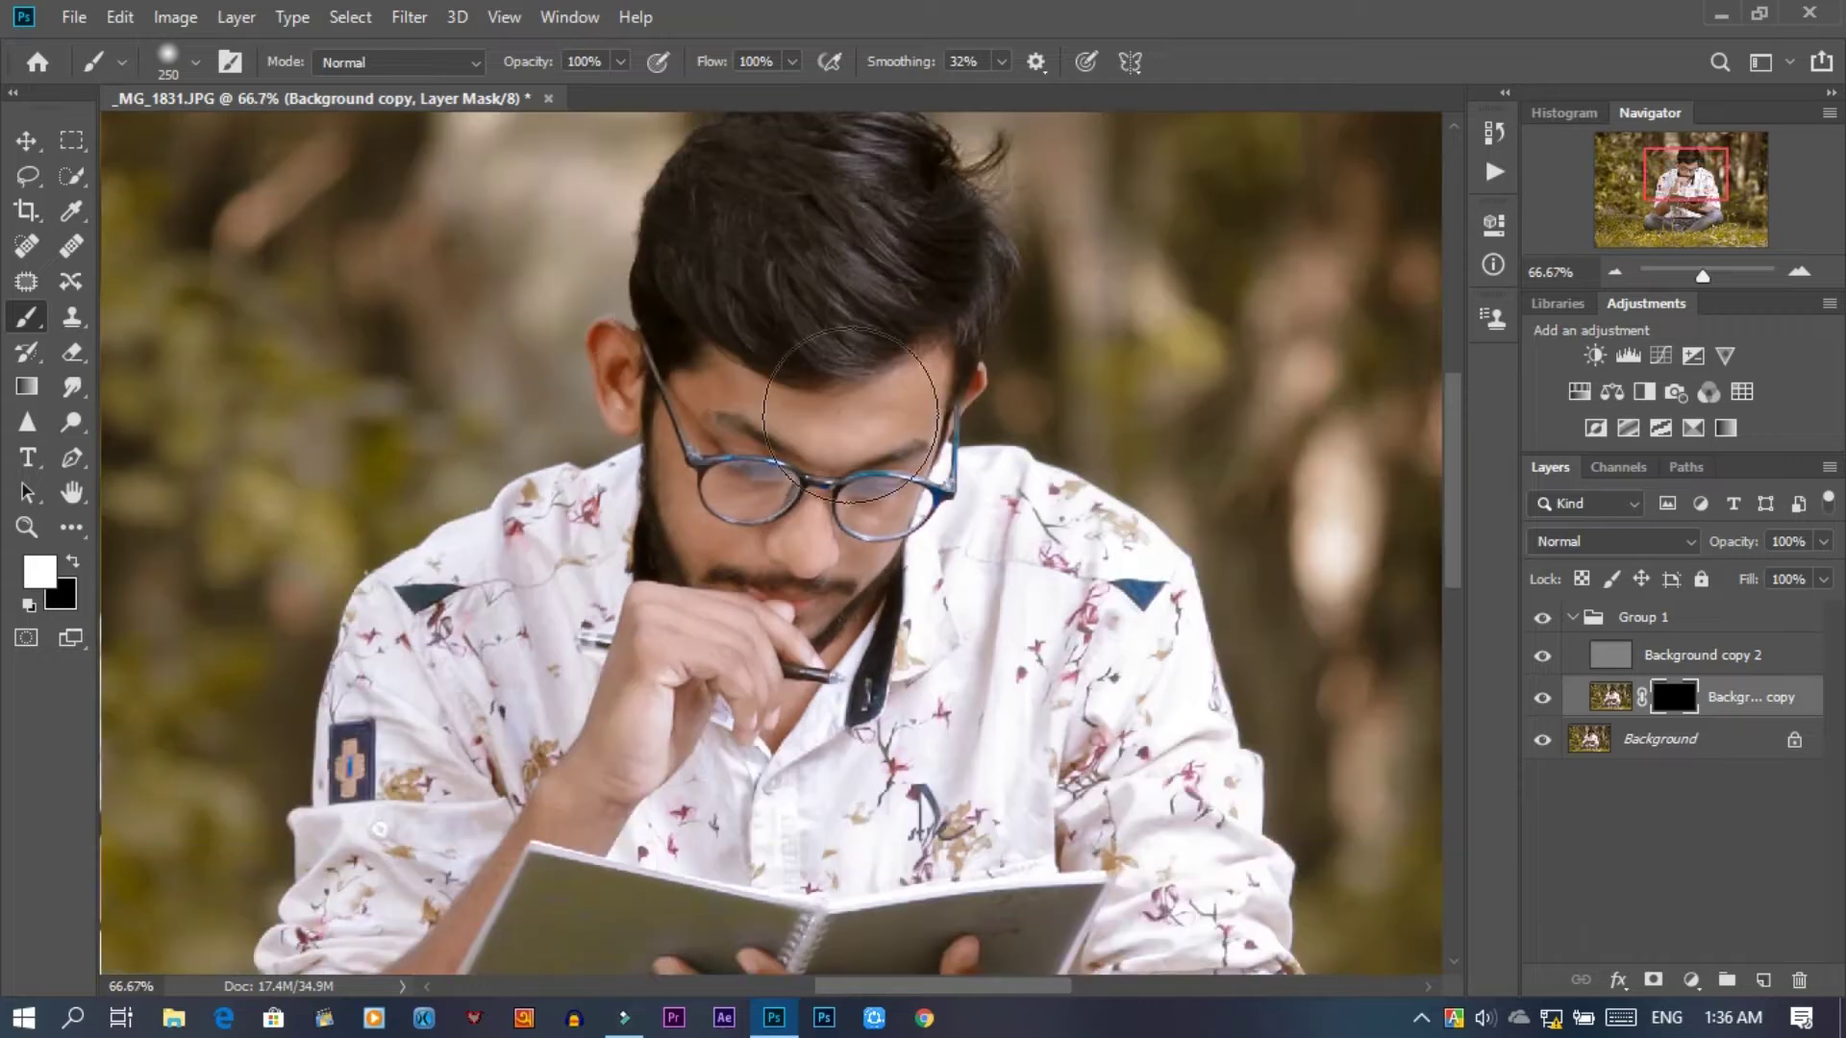
# - Set up a soft round 0% hardness brush with 100% smoothing, shrunk to about 30 px
pyautogui.press('[')
pyautogui.press('[')
pyautogui.press('[')
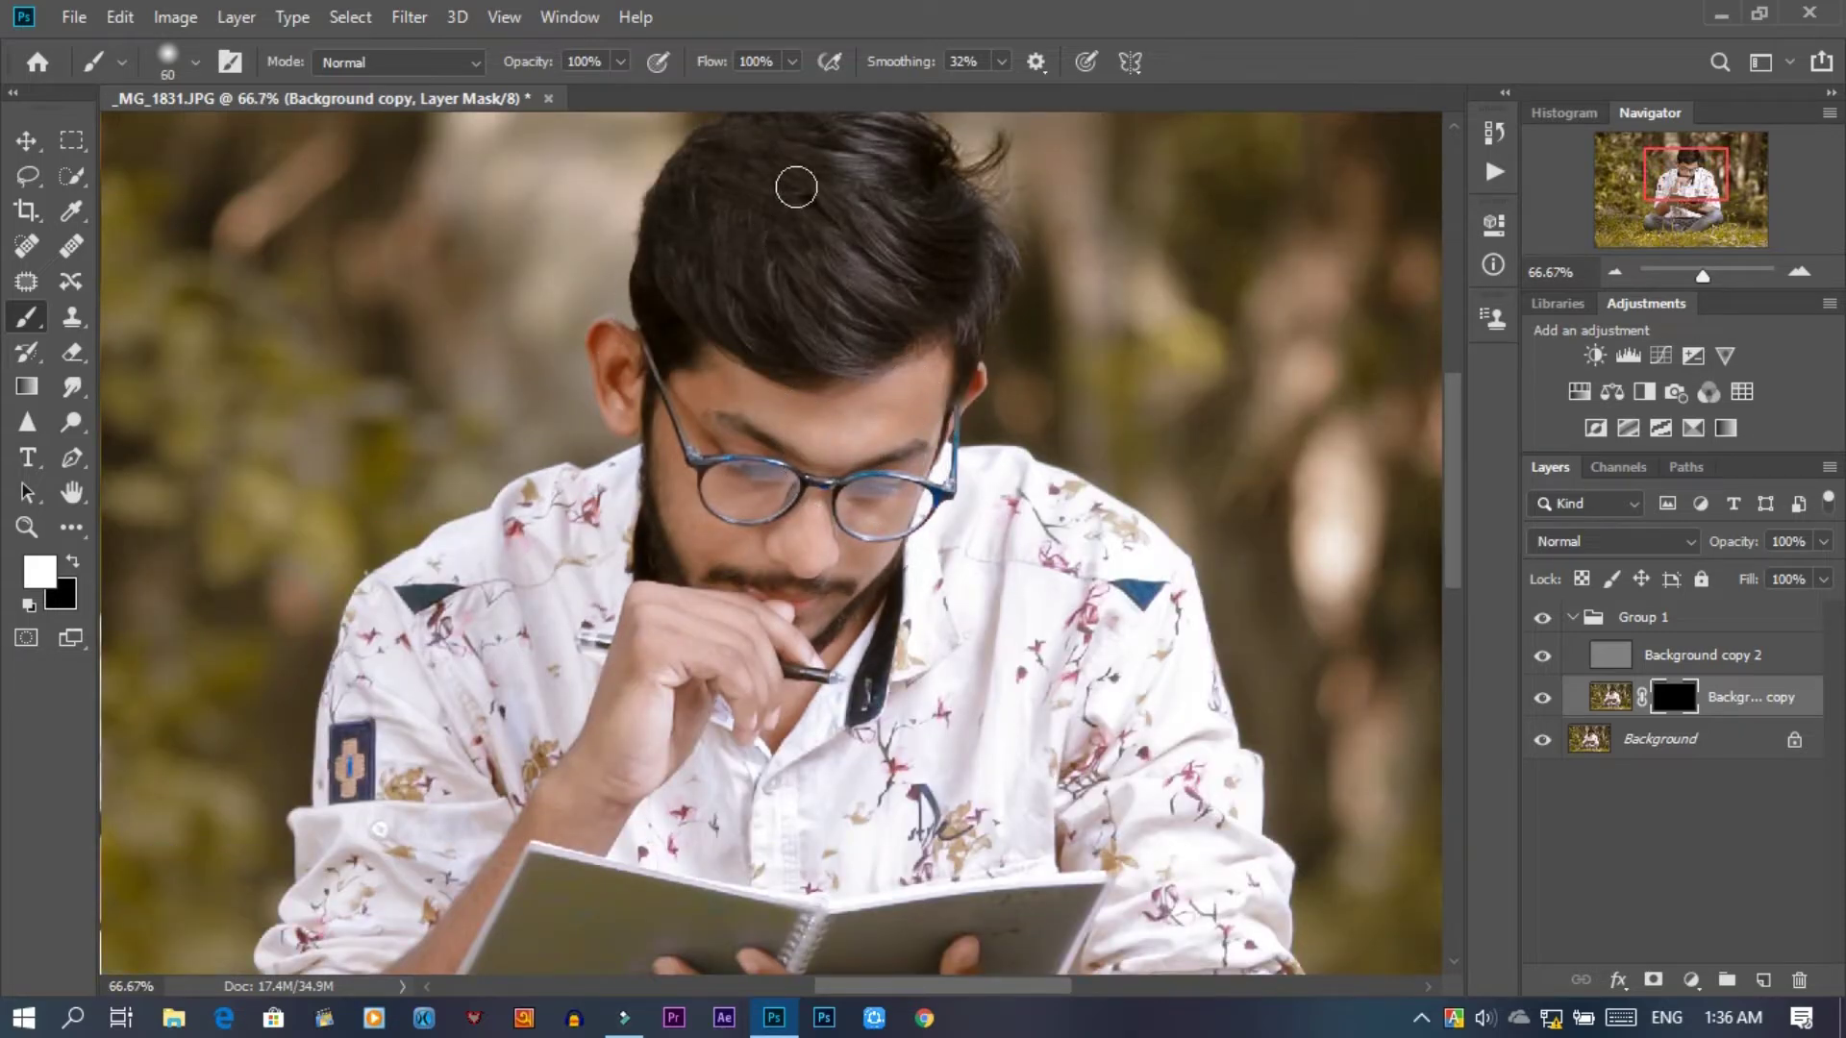
pyautogui.moveTo(901, 61); pyautogui.dragTo(952, 61)
pyautogui.rightClick(865, 323)
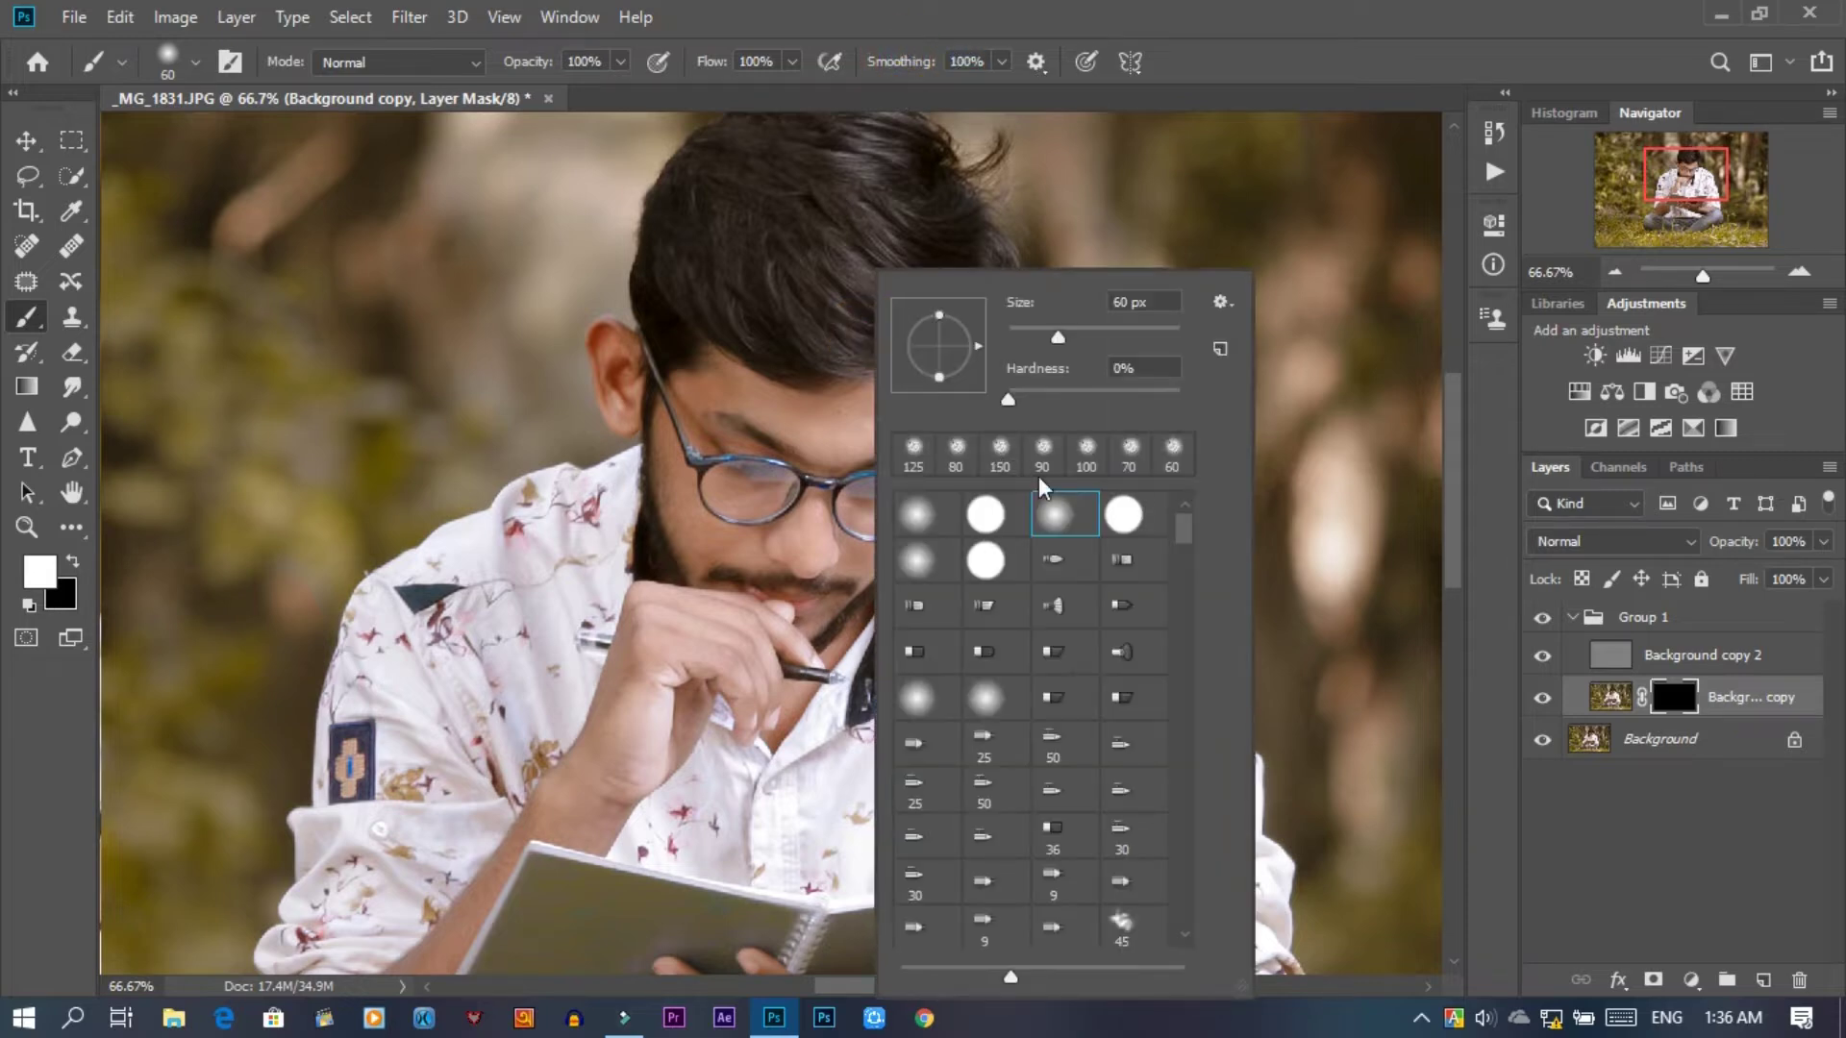
pyautogui.click(1054, 517)
pyautogui.moveTo(1064, 333); pyautogui.dragTo(1054, 332)
pyautogui.press('Return')
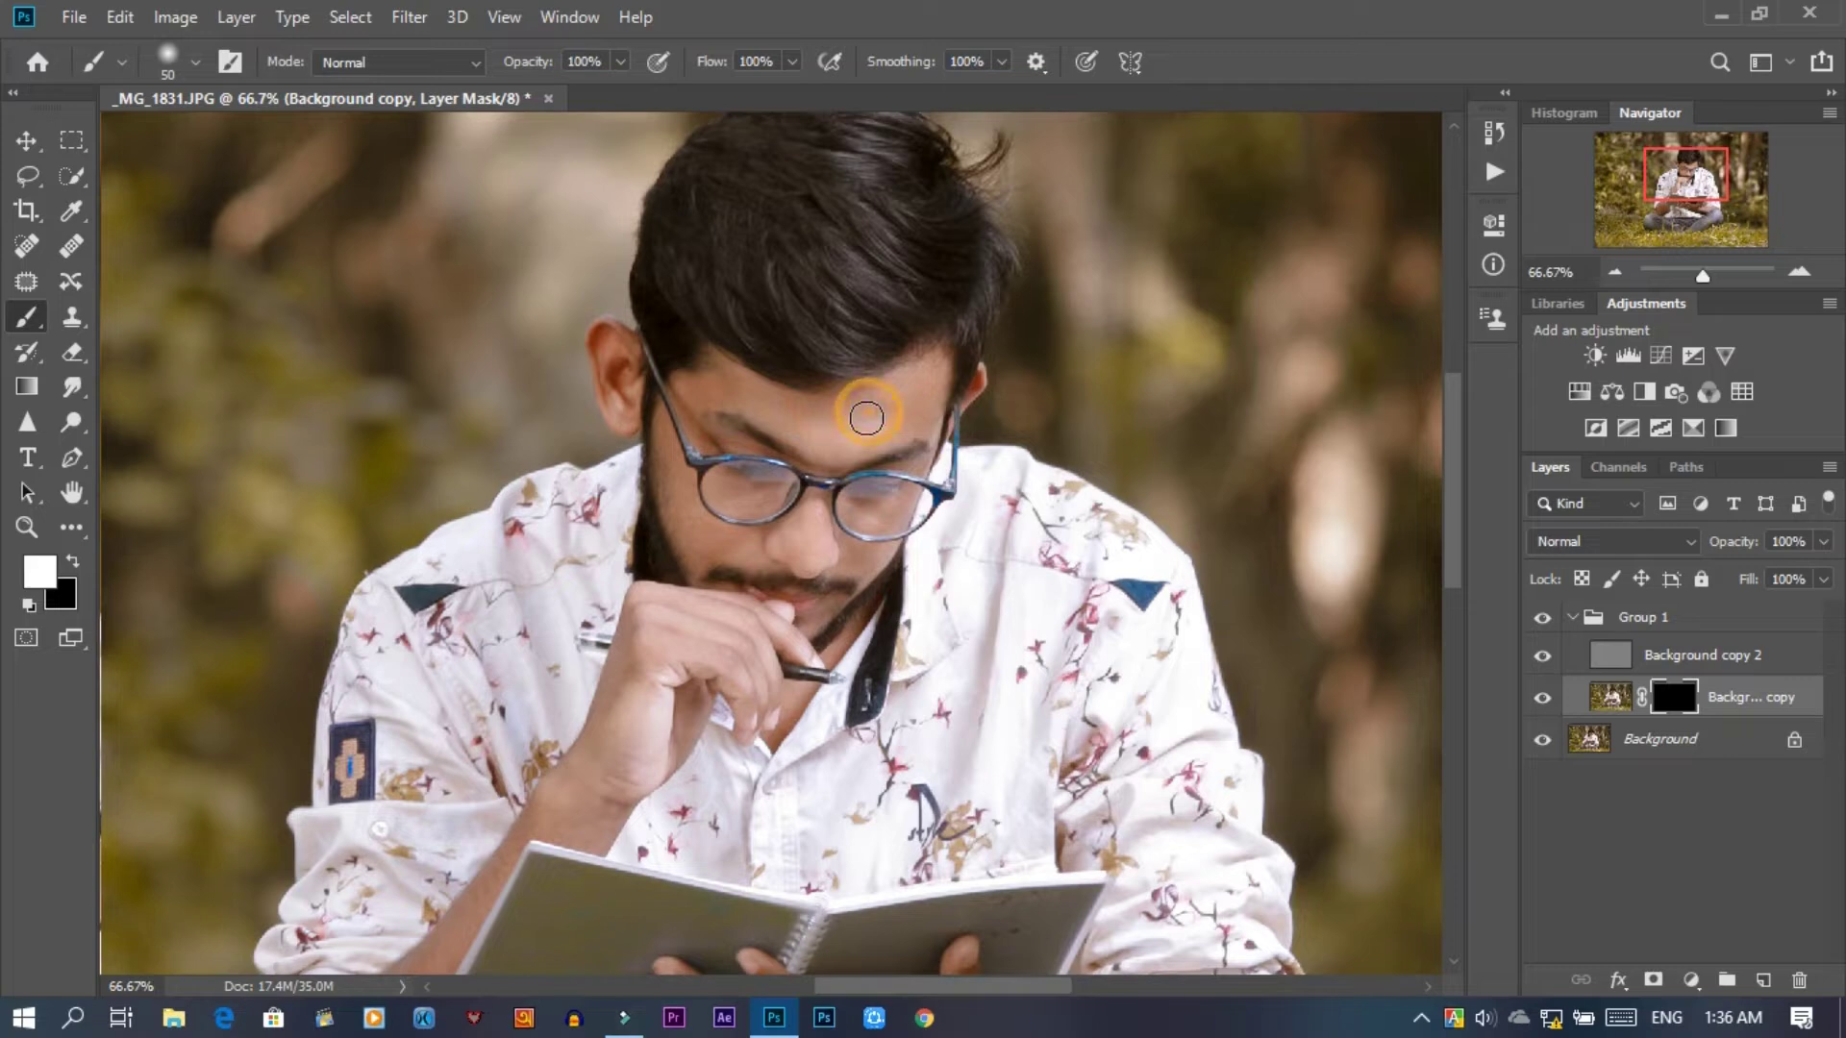
# - Paint white on the mask over the forehead and cheek
pyautogui.moveTo(865, 415); pyautogui.dragTo(919, 402)
pyautogui.press(']')
pyautogui.moveTo(666, 432); pyautogui.dragTo(675, 485)
# - Paint white on the mask over the left and right lenses with a 30-40 px brush
pyautogui.scroll(2, 686, 520)
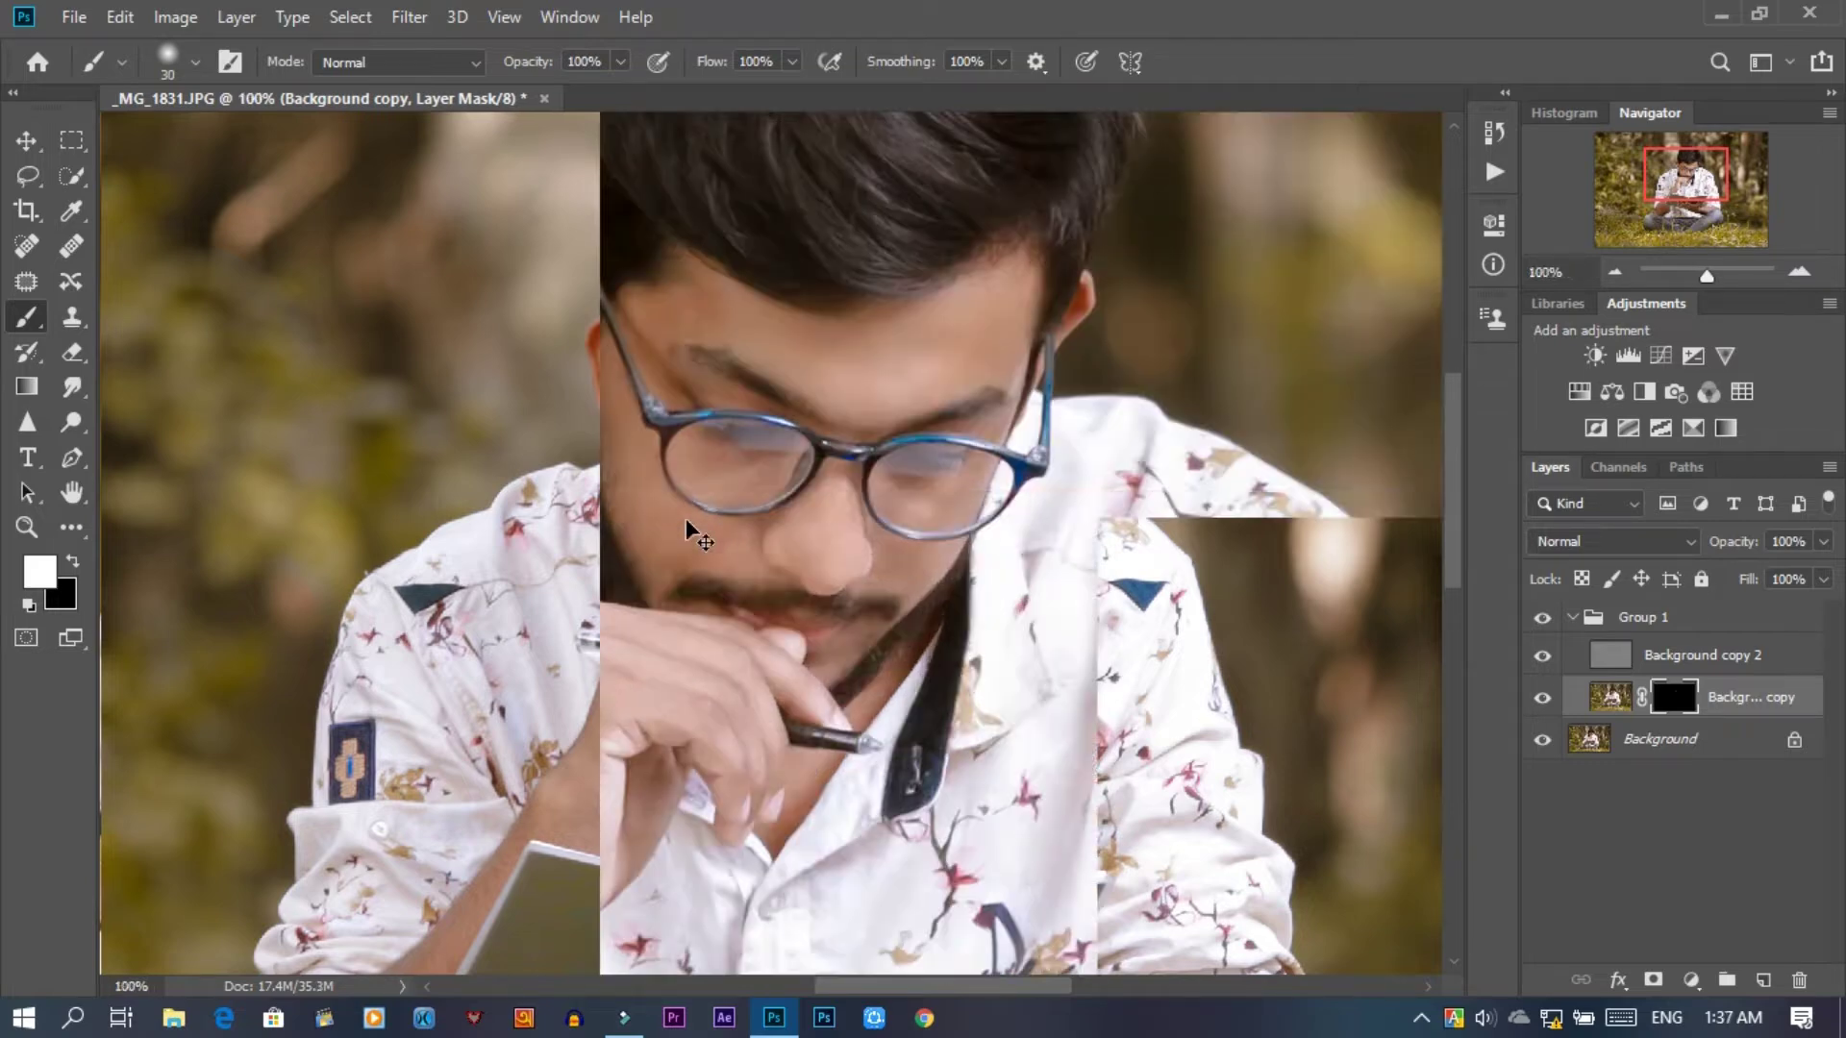
pyautogui.hscroll(-2, 687, 520)
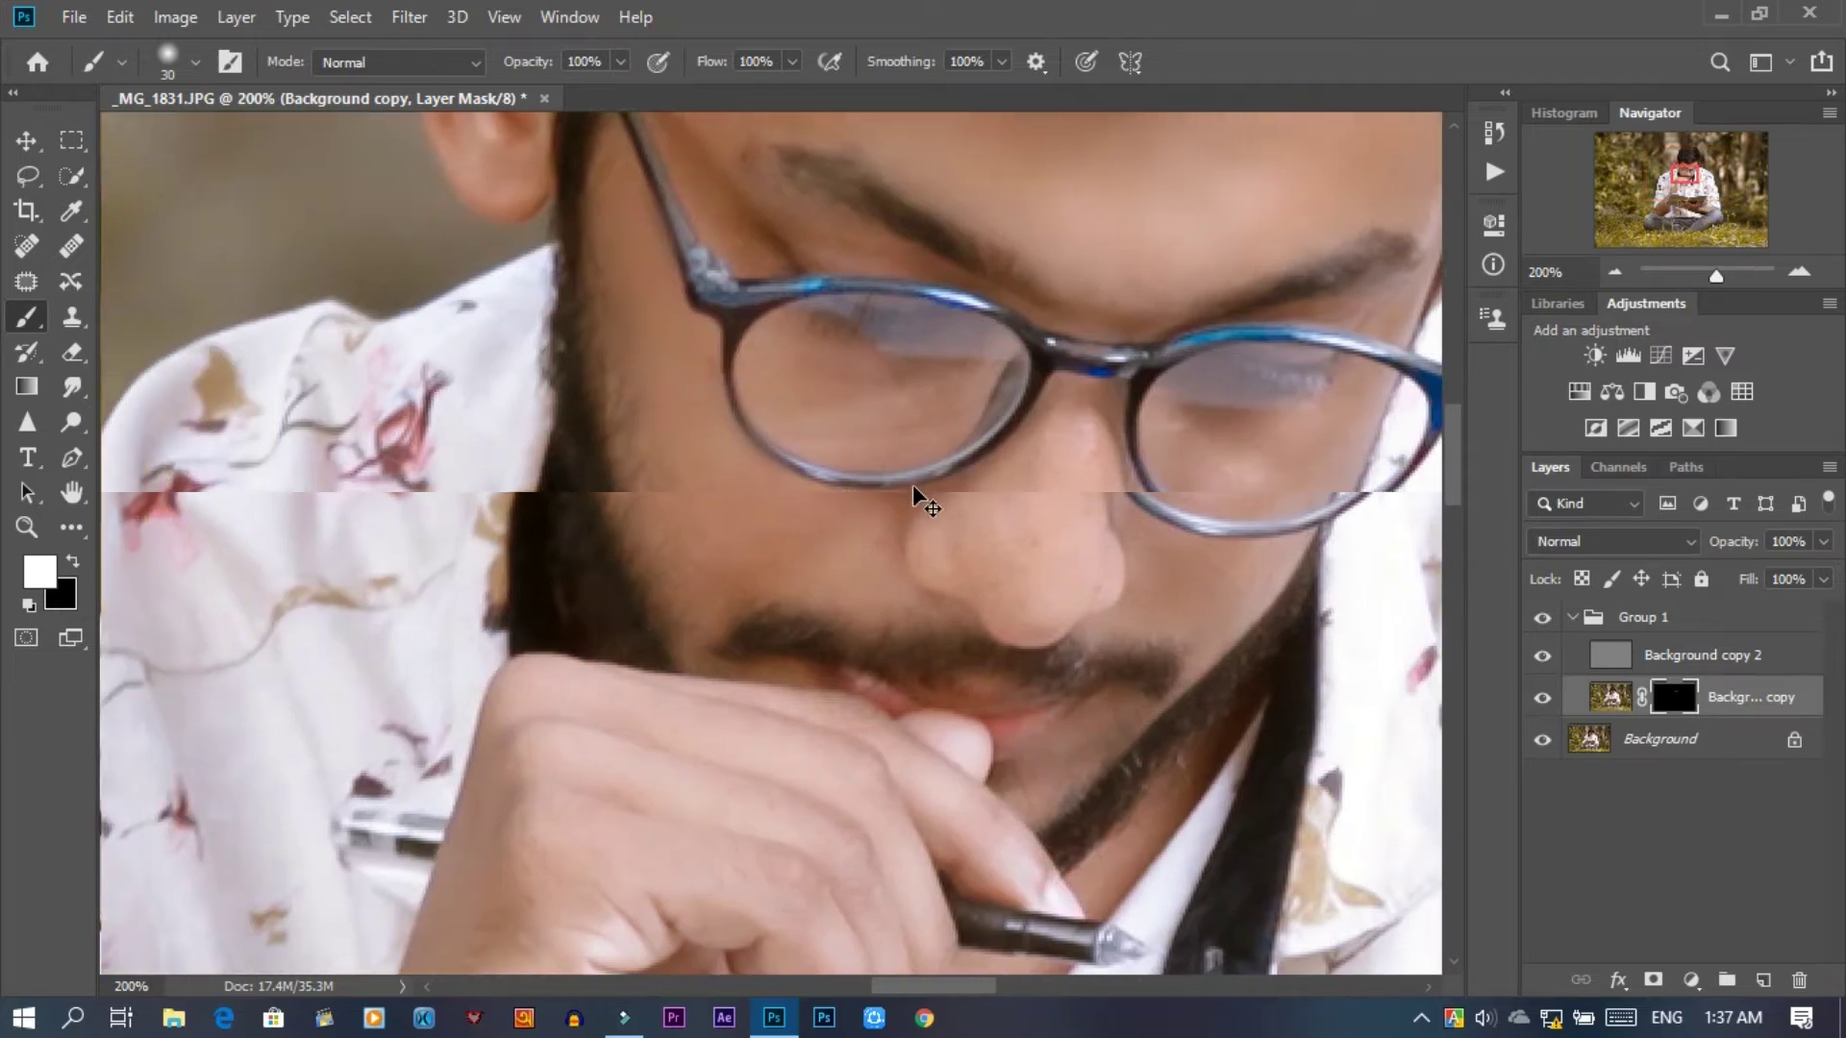
pyautogui.press(']')
pyautogui.moveTo(930, 407); pyautogui.dragTo(857, 412)
pyautogui.press('[')
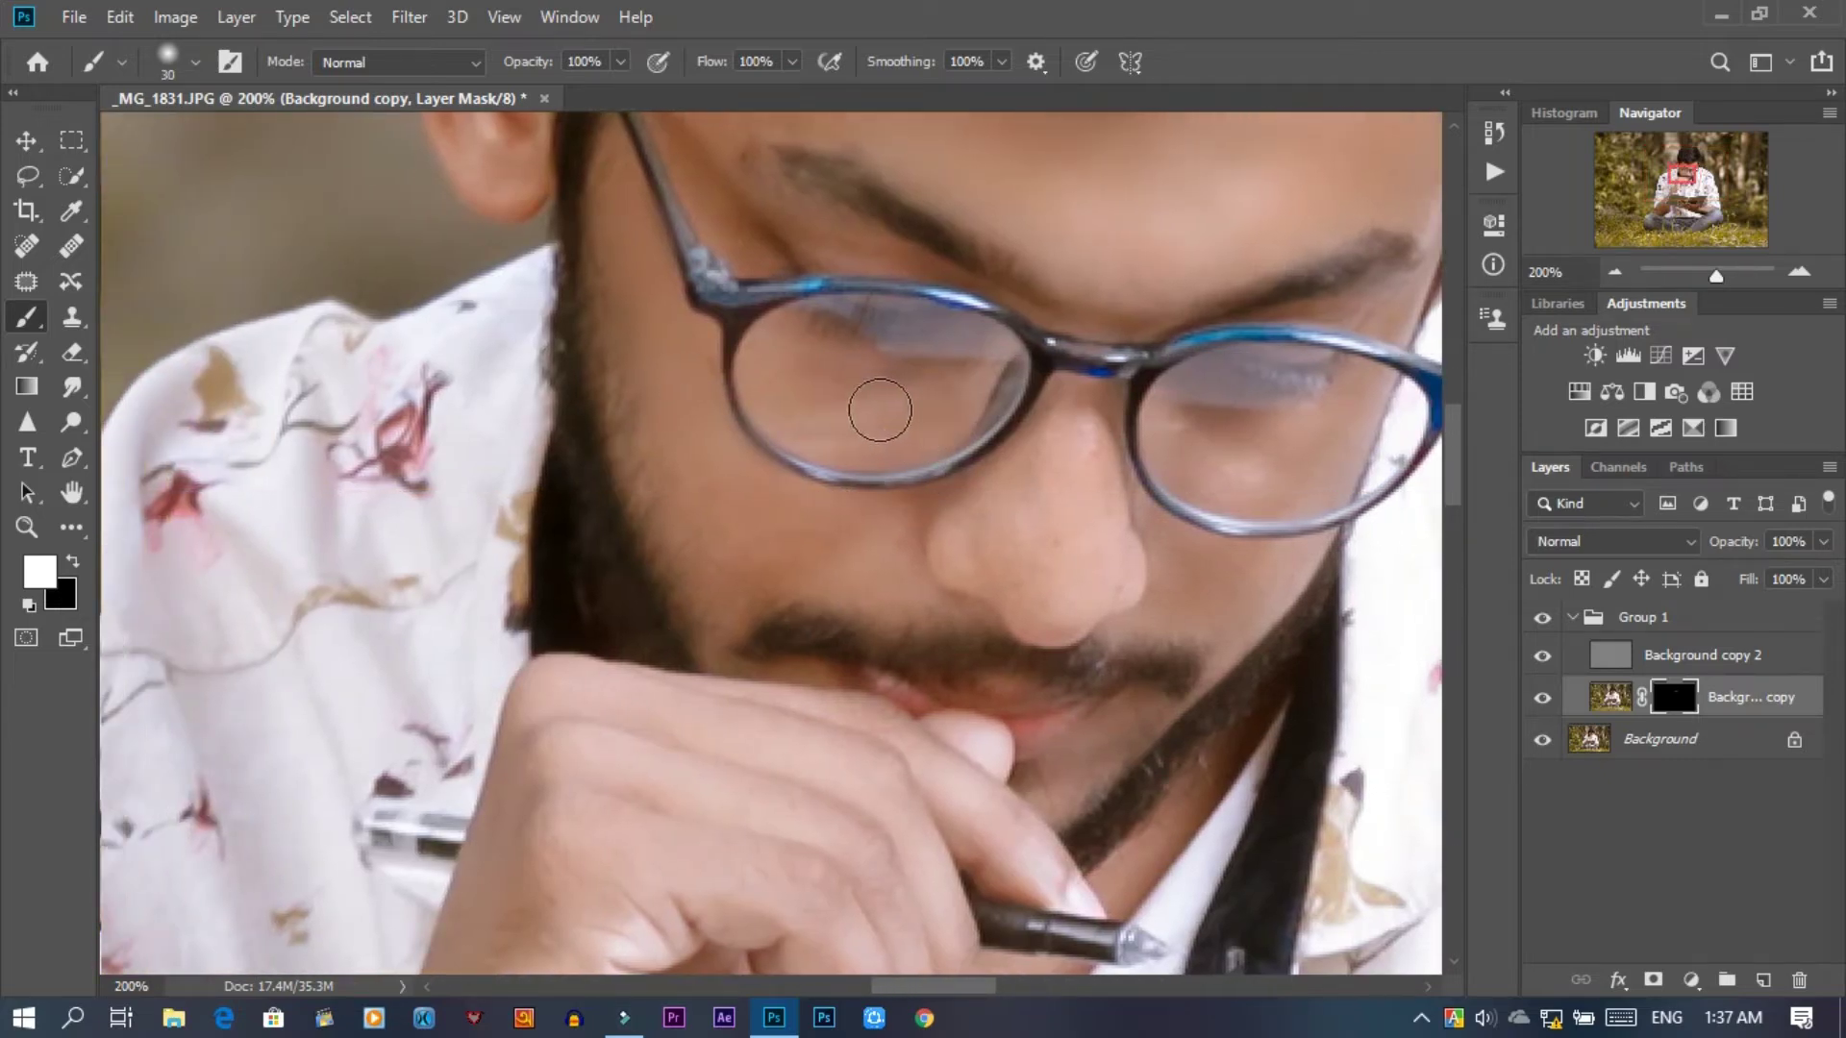
pyautogui.moveTo(982, 382); pyautogui.dragTo(907, 400)
pyautogui.moveTo(1197, 433); pyautogui.dragTo(1293, 446)
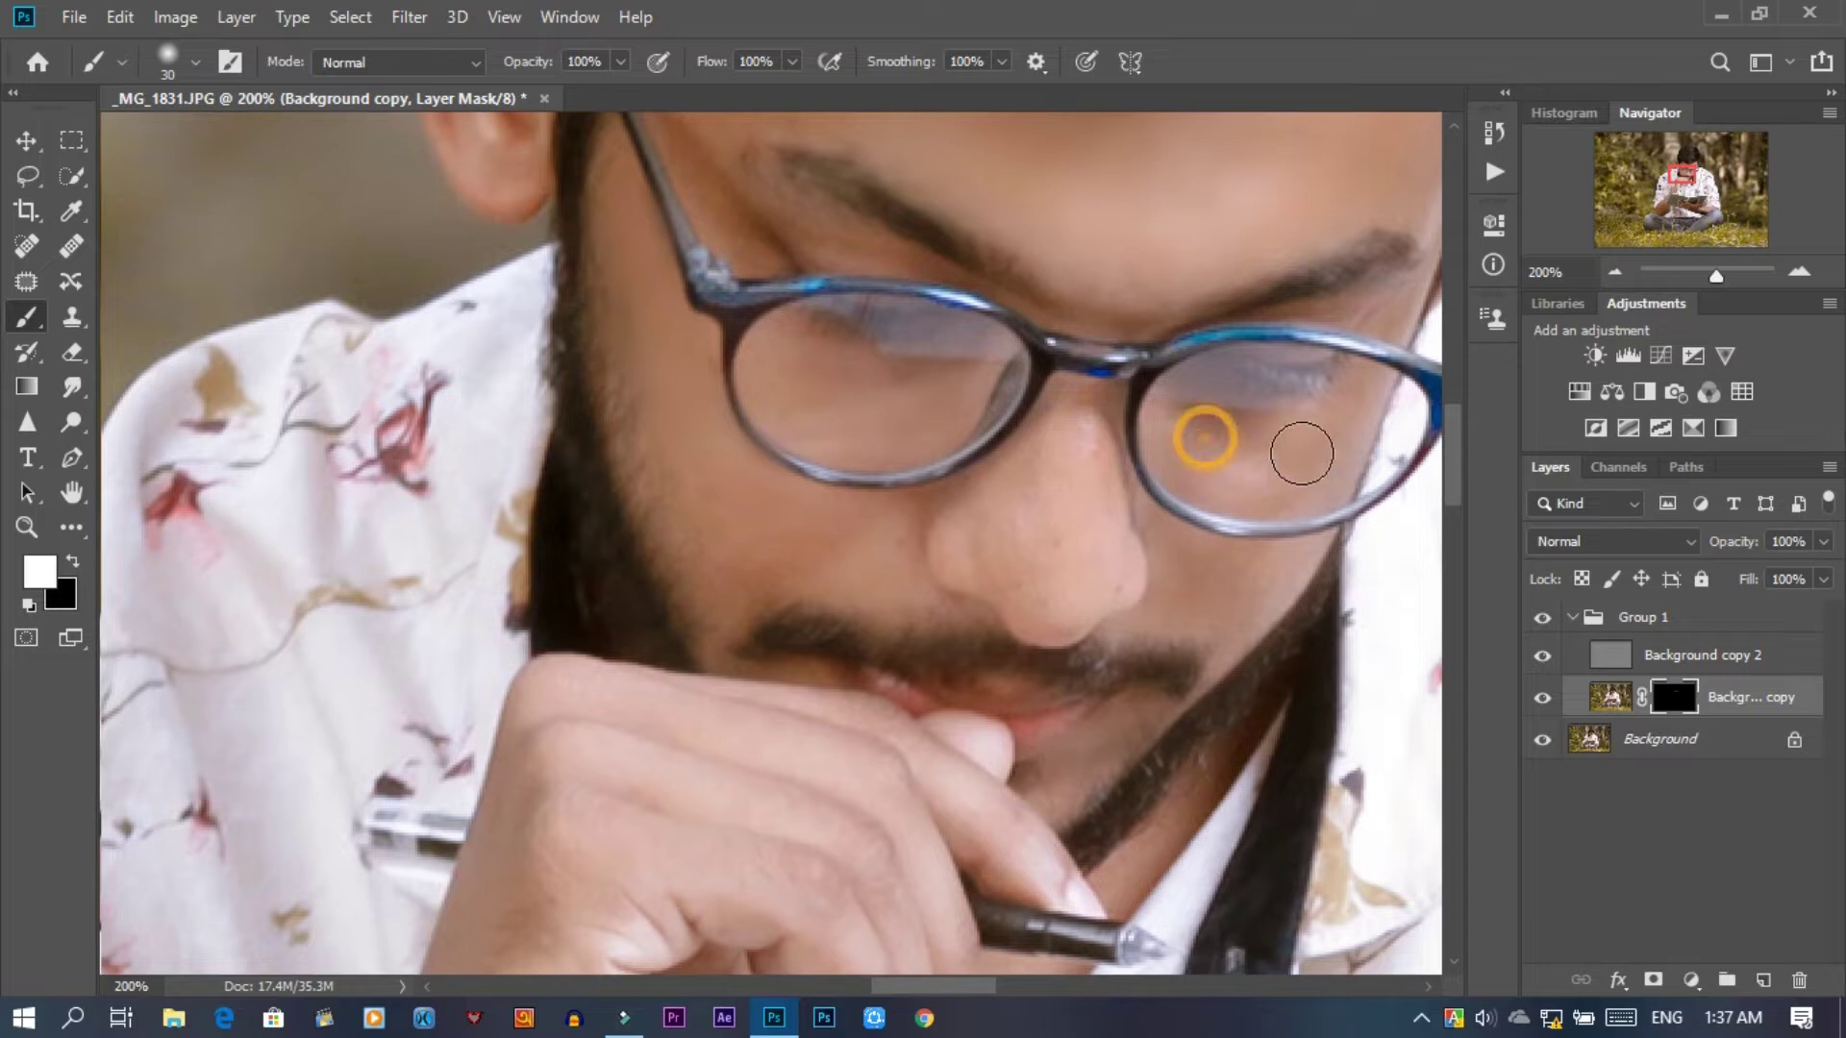
# - Dab the mask at the nose bridge and nose tip with a 15-20 px brush
pyautogui.press('[')
pyautogui.press('[')
pyautogui.click(1083, 421)
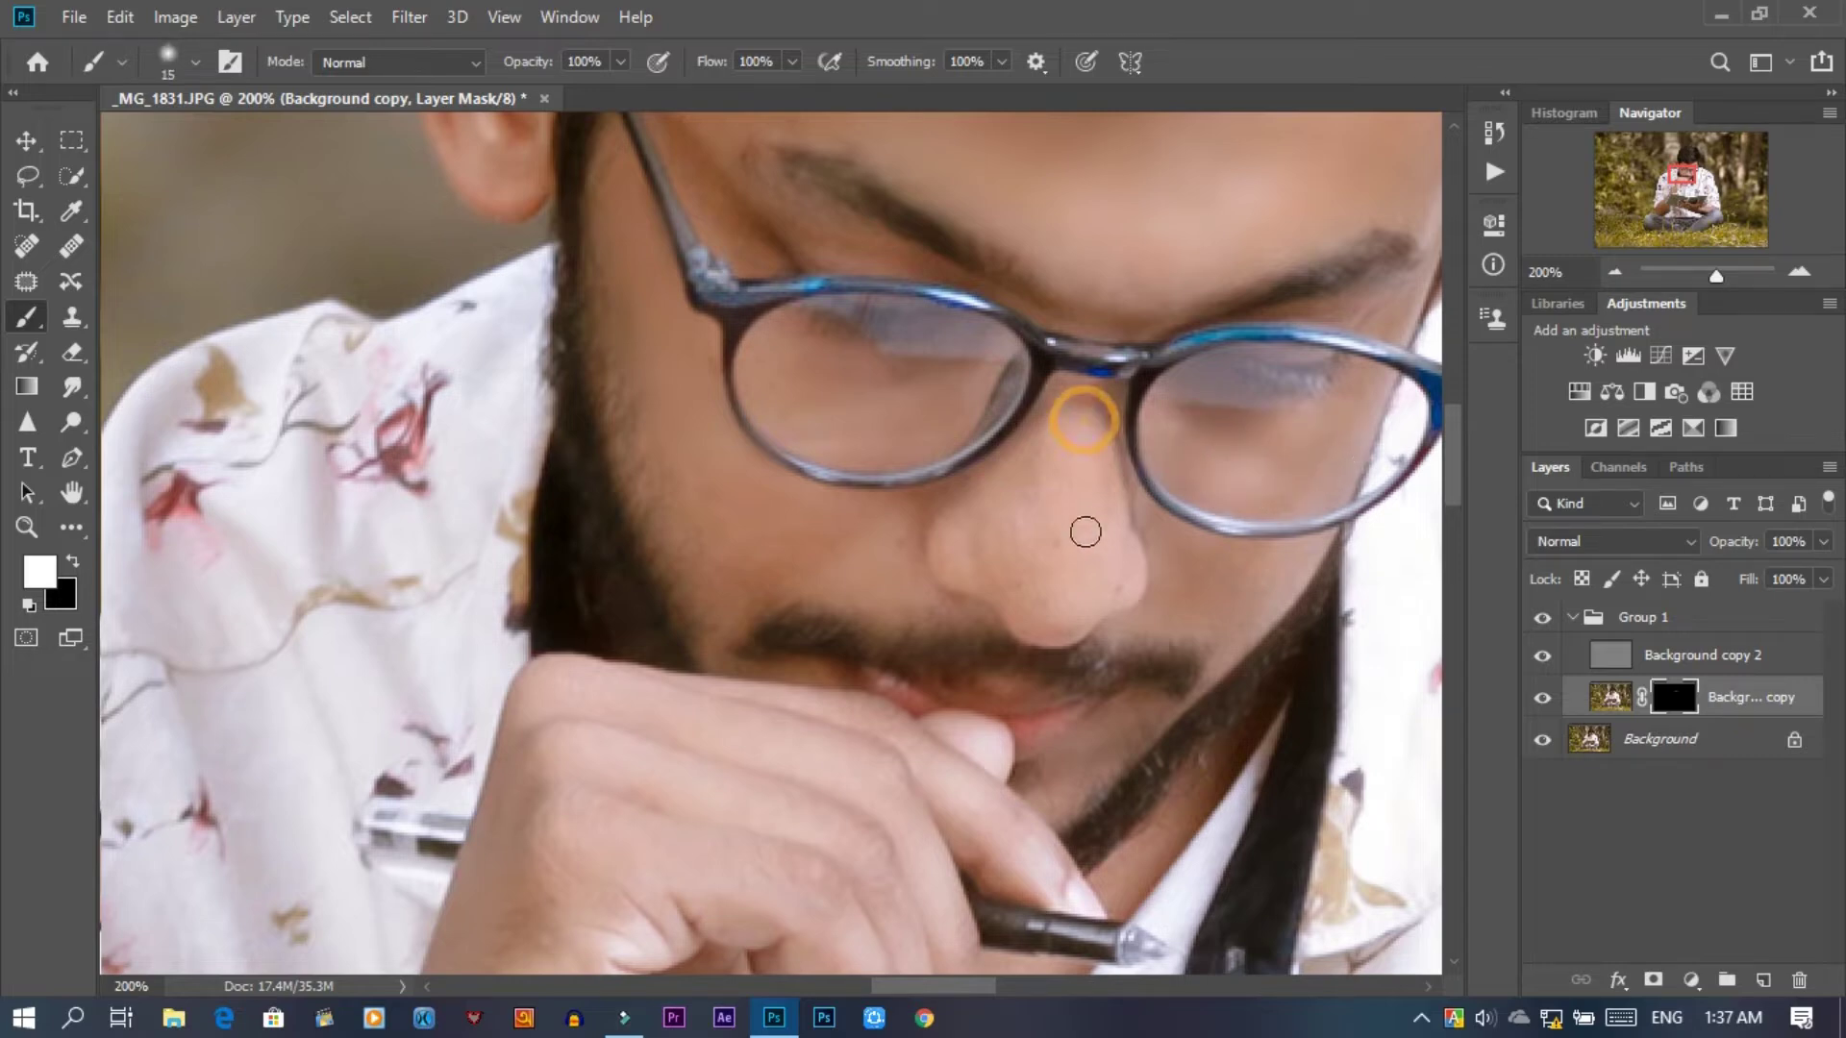
pyautogui.press(']')
pyautogui.press(']')
pyautogui.press('[')
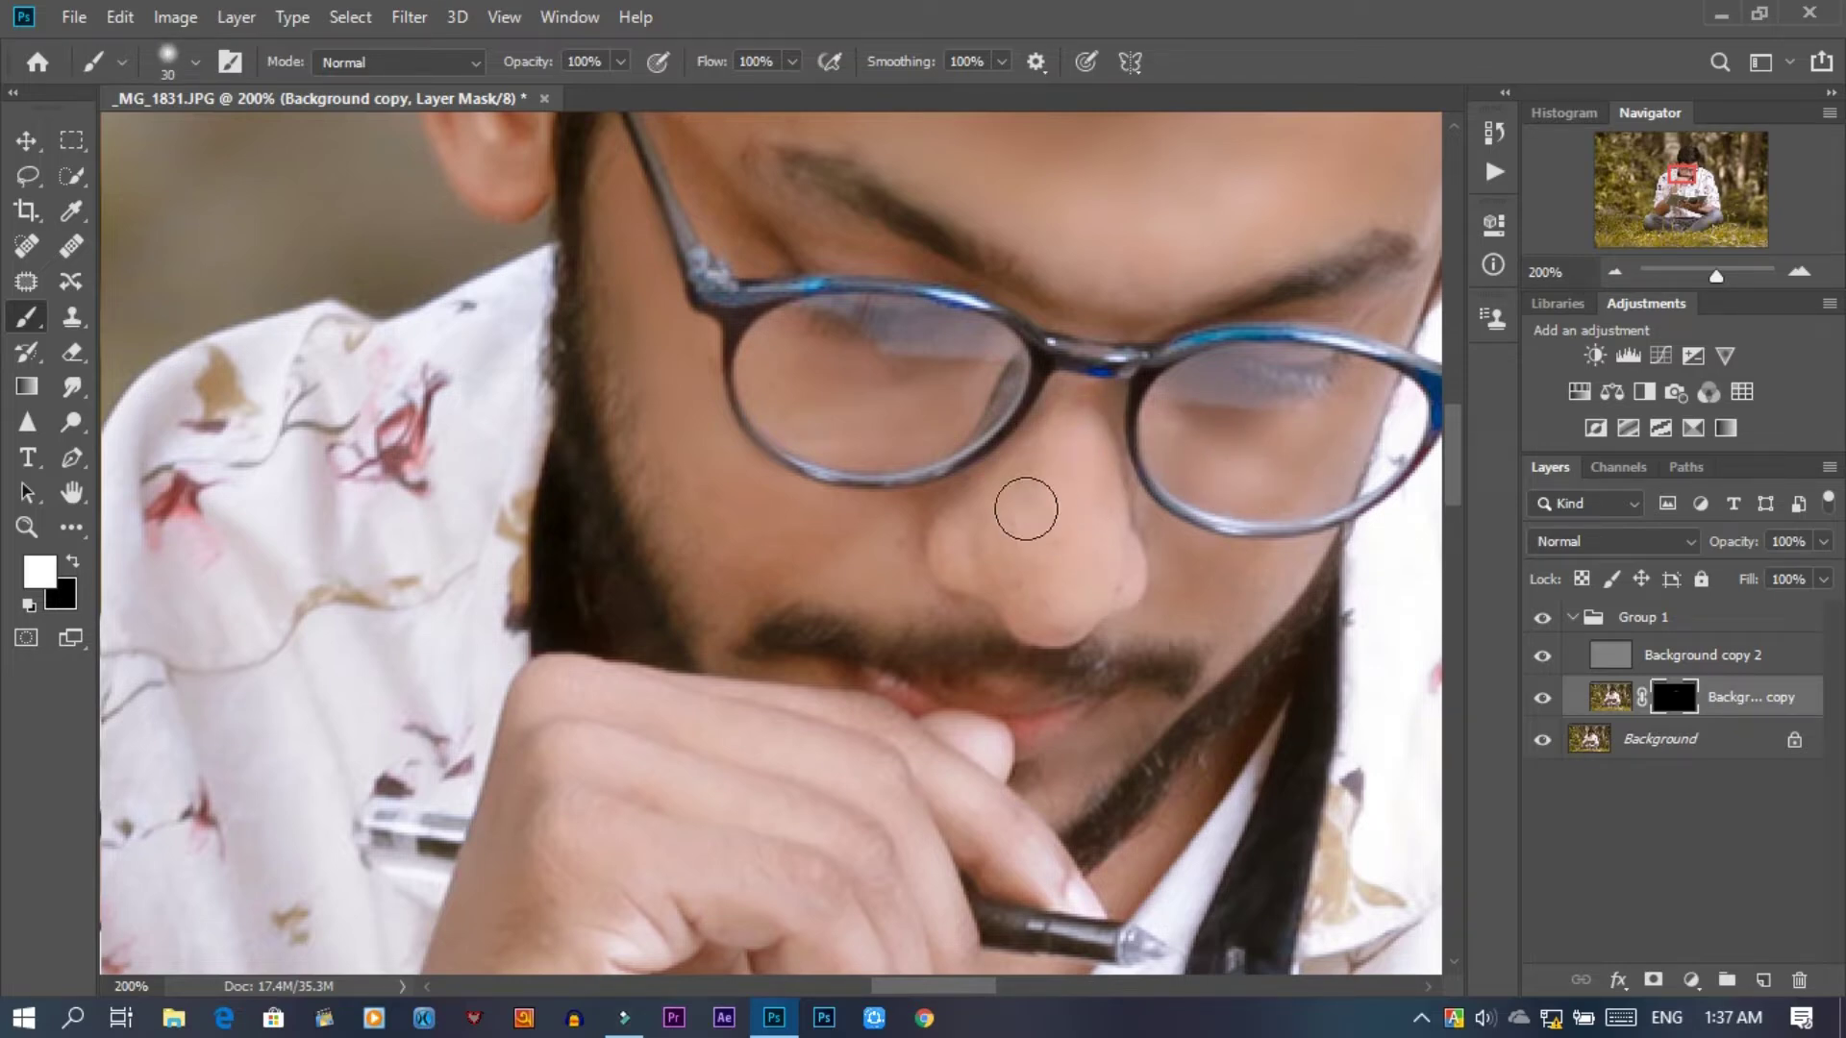
pyautogui.click(1048, 470)
pyautogui.click(1113, 550)
# - Dab the mask across both cheeks, the nose bridge and beside the nose
pyautogui.click(894, 531)
pyautogui.press('[')
pyautogui.press('[')
pyautogui.click(981, 474)
pyautogui.press(']')
pyautogui.click(857, 528)
pyautogui.click(767, 554)
pyautogui.click(1197, 571)
# - Dab the mask beside the beard near the collar, then resize the brush to 35 px
pyautogui.scroll(-1, 1186, 564)
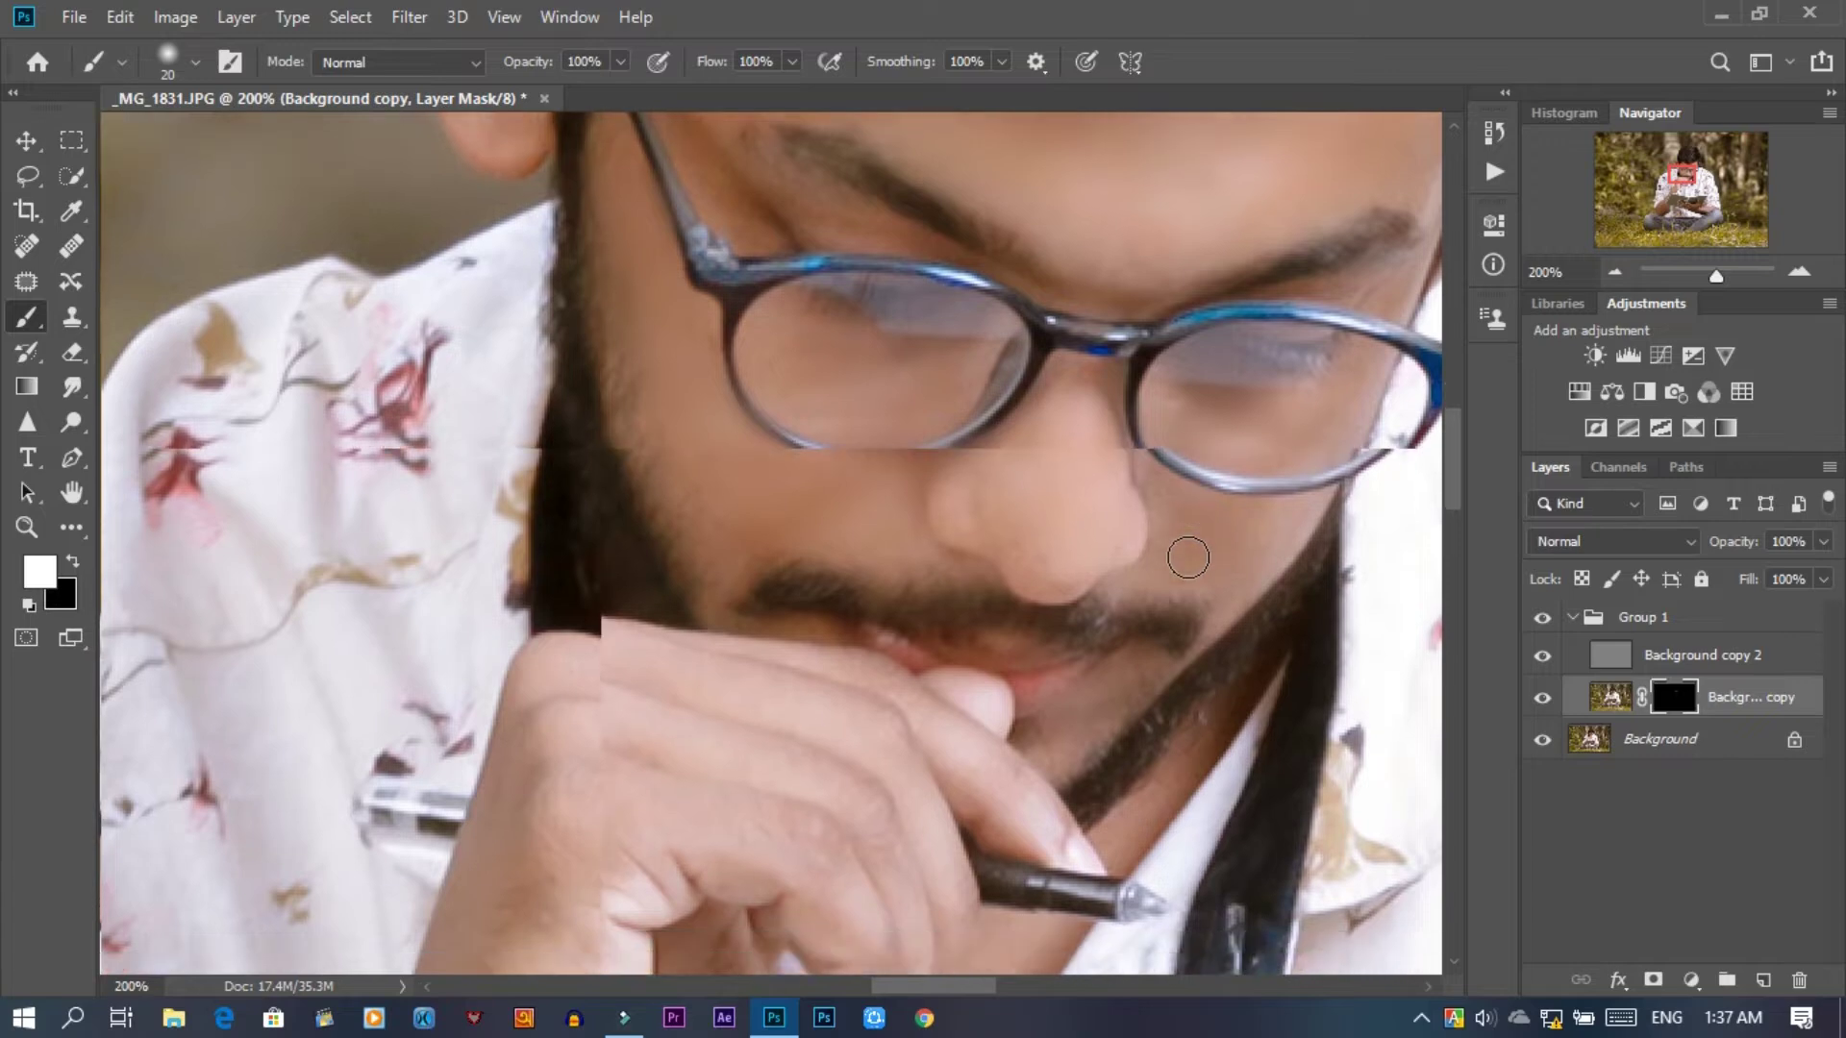
pyautogui.scroll(-1, 1188, 553)
pyautogui.scroll(-2, 1197, 538)
pyautogui.scroll(-1, 1207, 519)
pyautogui.scroll(-2, 1210, 513)
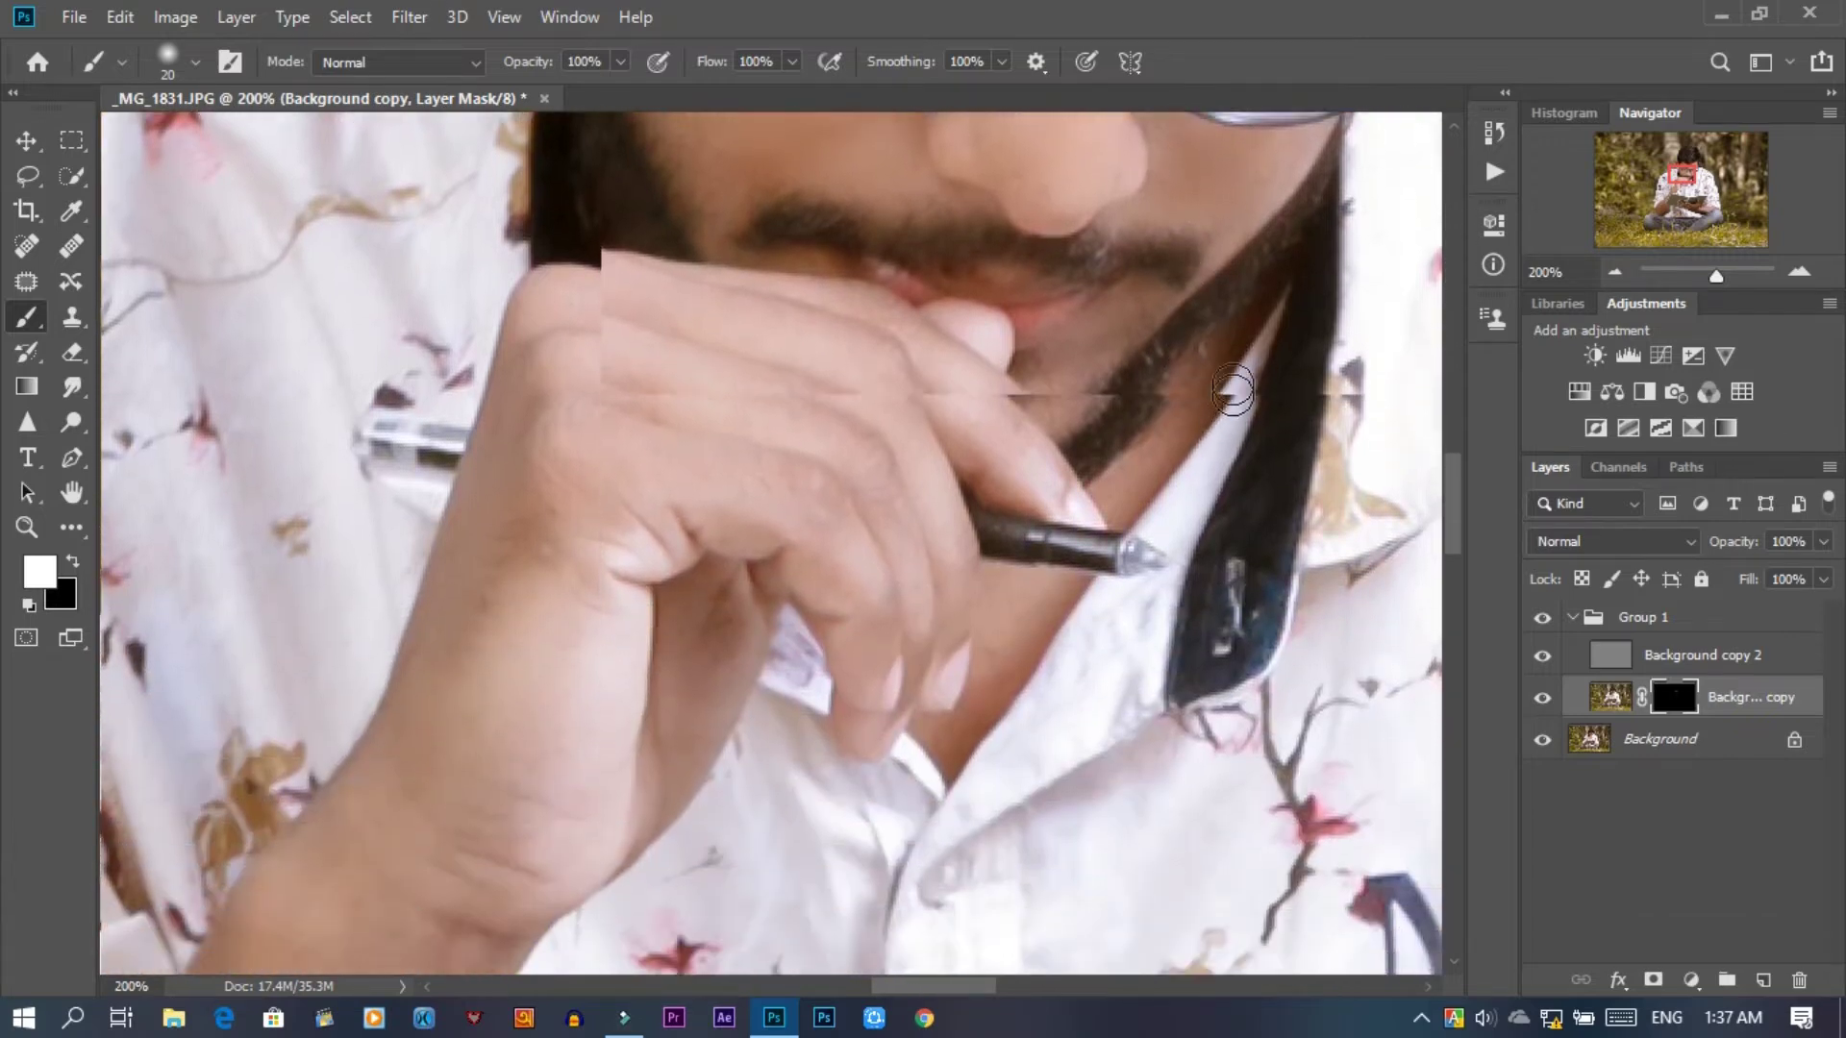
pyautogui.scroll(-1, 1217, 384)
pyautogui.scroll(-1, 1226, 289)
pyautogui.click(1235, 198)
pyautogui.press('[')
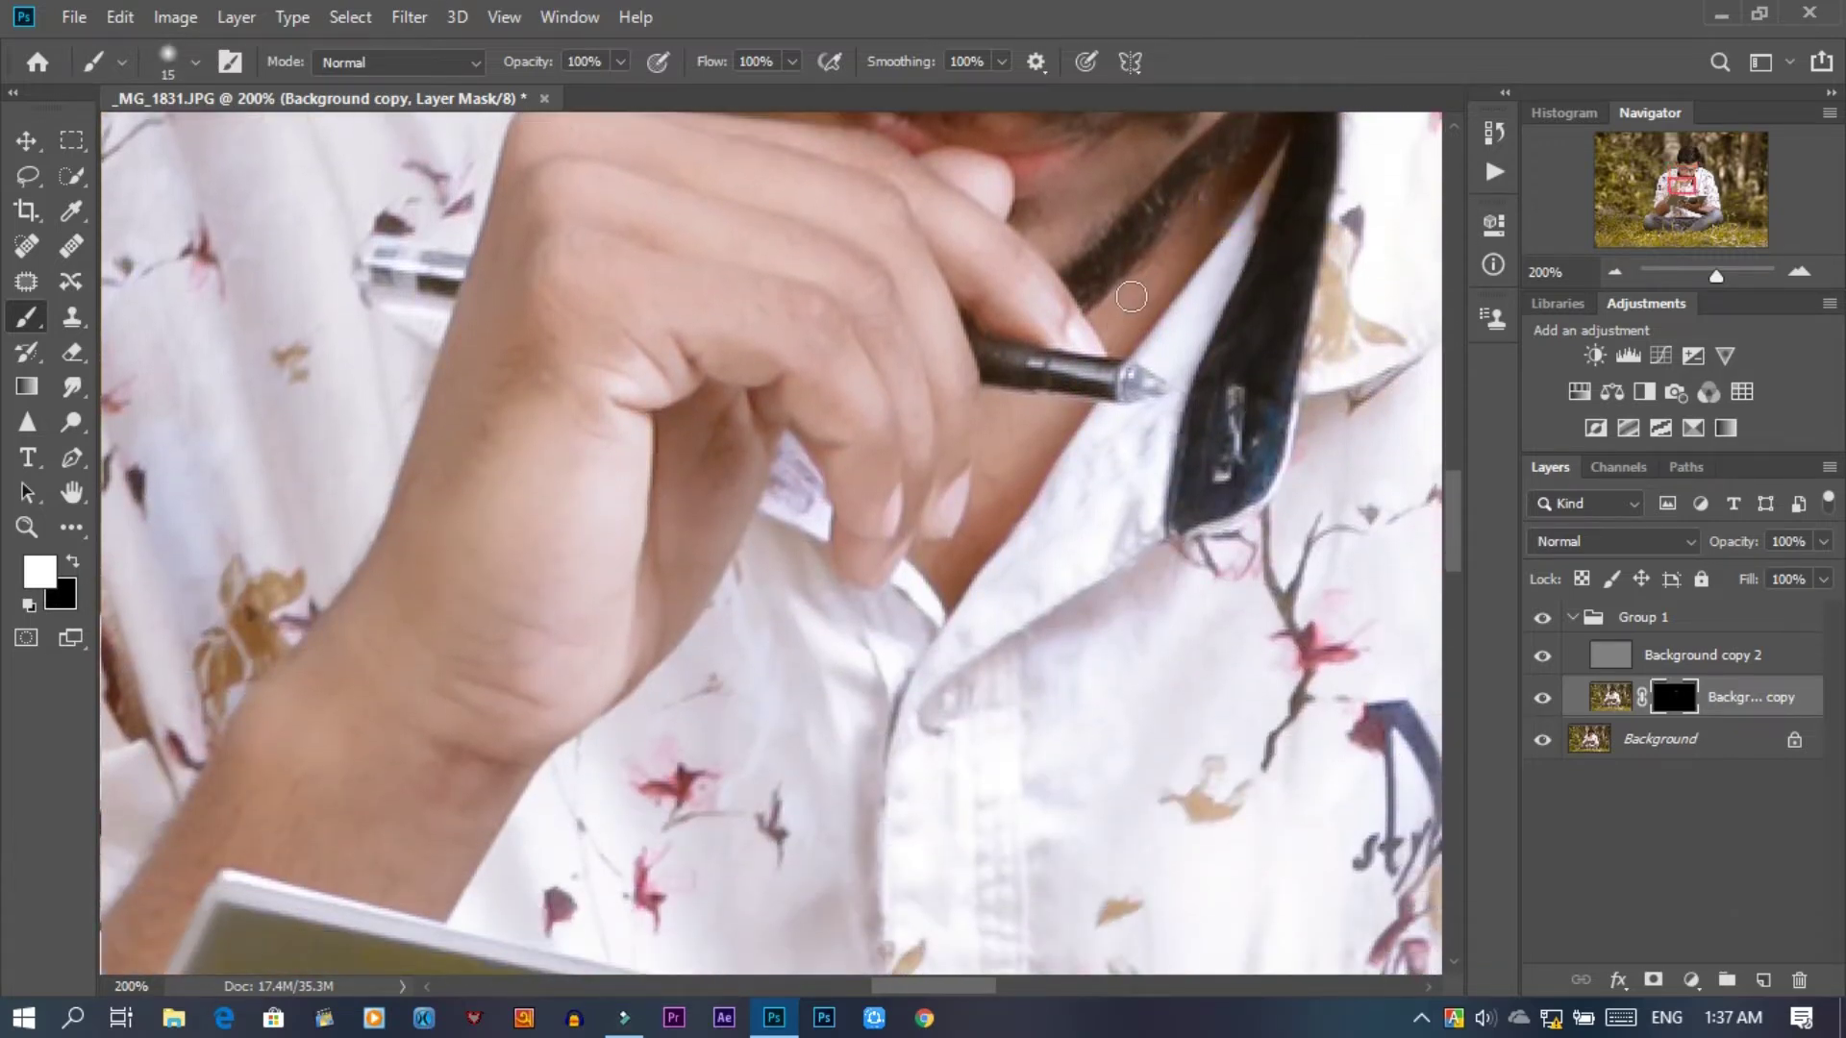
pyautogui.press(']')
pyautogui.press(']')
pyautogui.press(']')
pyautogui.press(']')
# - Paint the mask over the hand, then zoom out to 100% and resize the brush to 45 px
pyautogui.click(558, 303)
pyautogui.press(']')
pyautogui.press(']')
pyautogui.press(']')
pyautogui.click(548, 375)
pyautogui.hotkey('ctrl', '-')
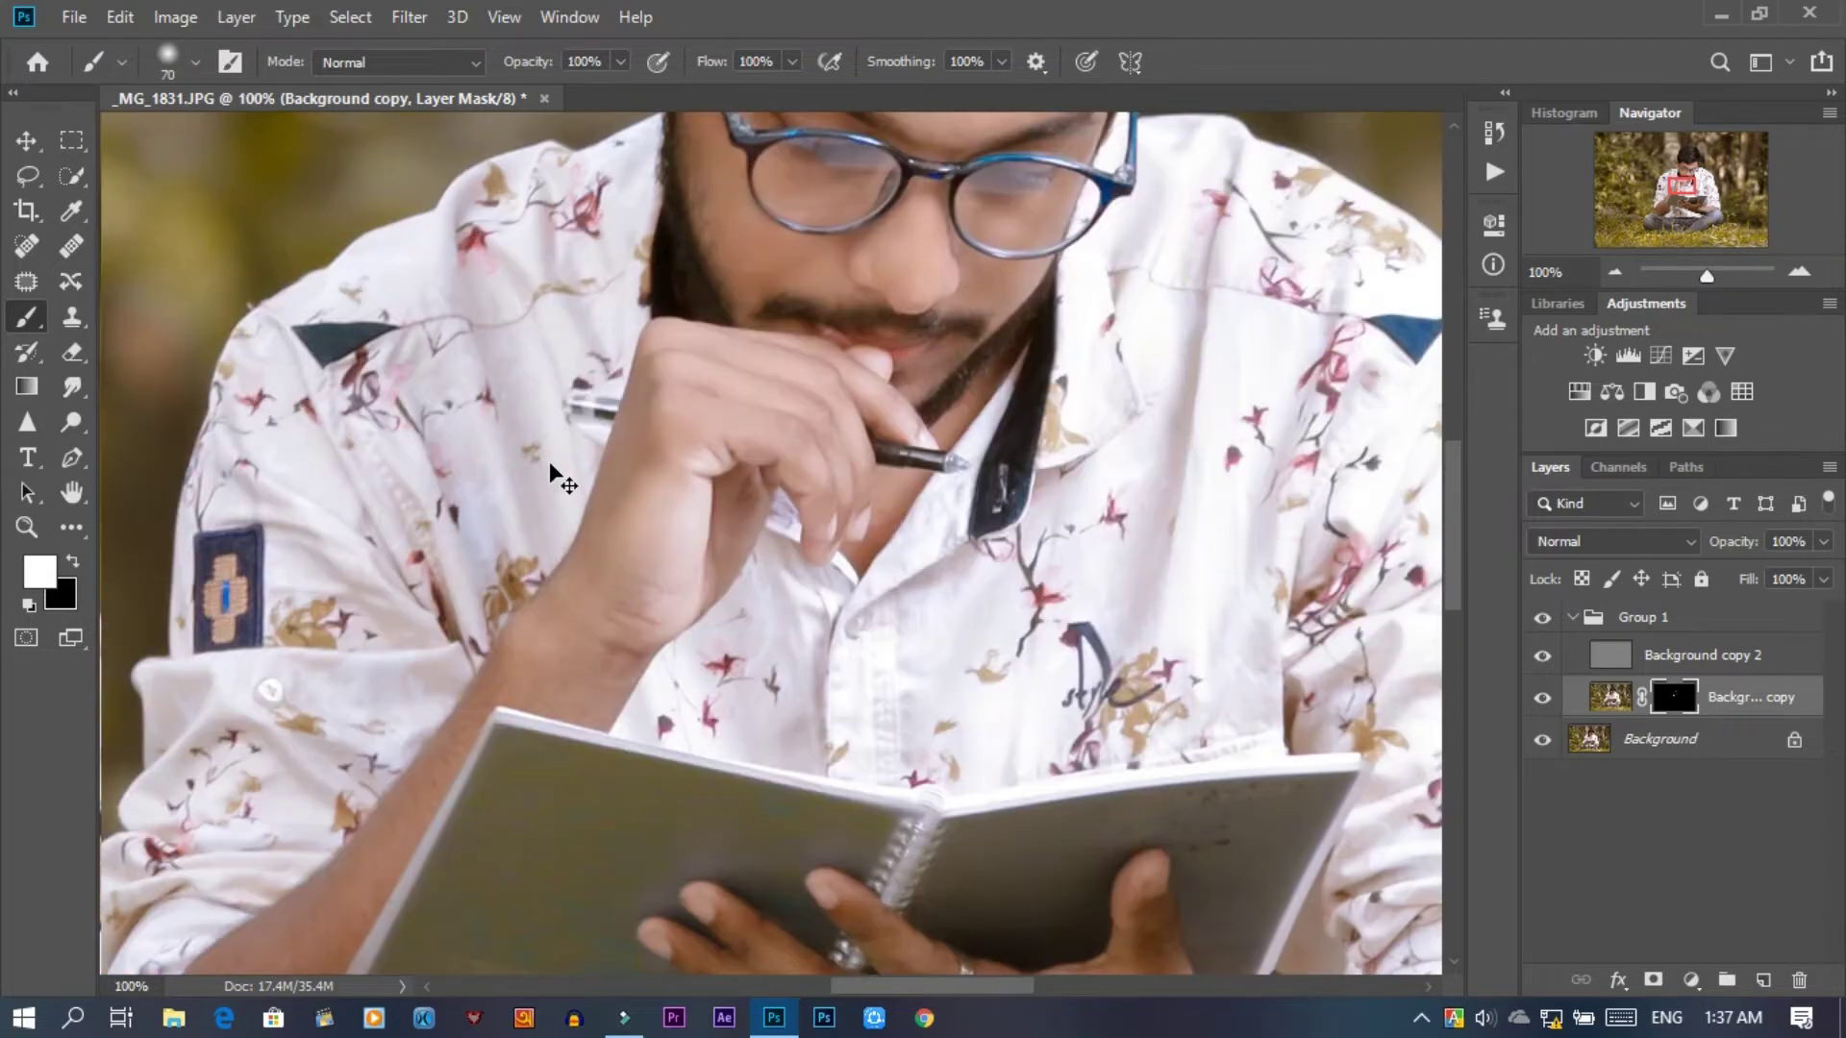
pyautogui.press(']')
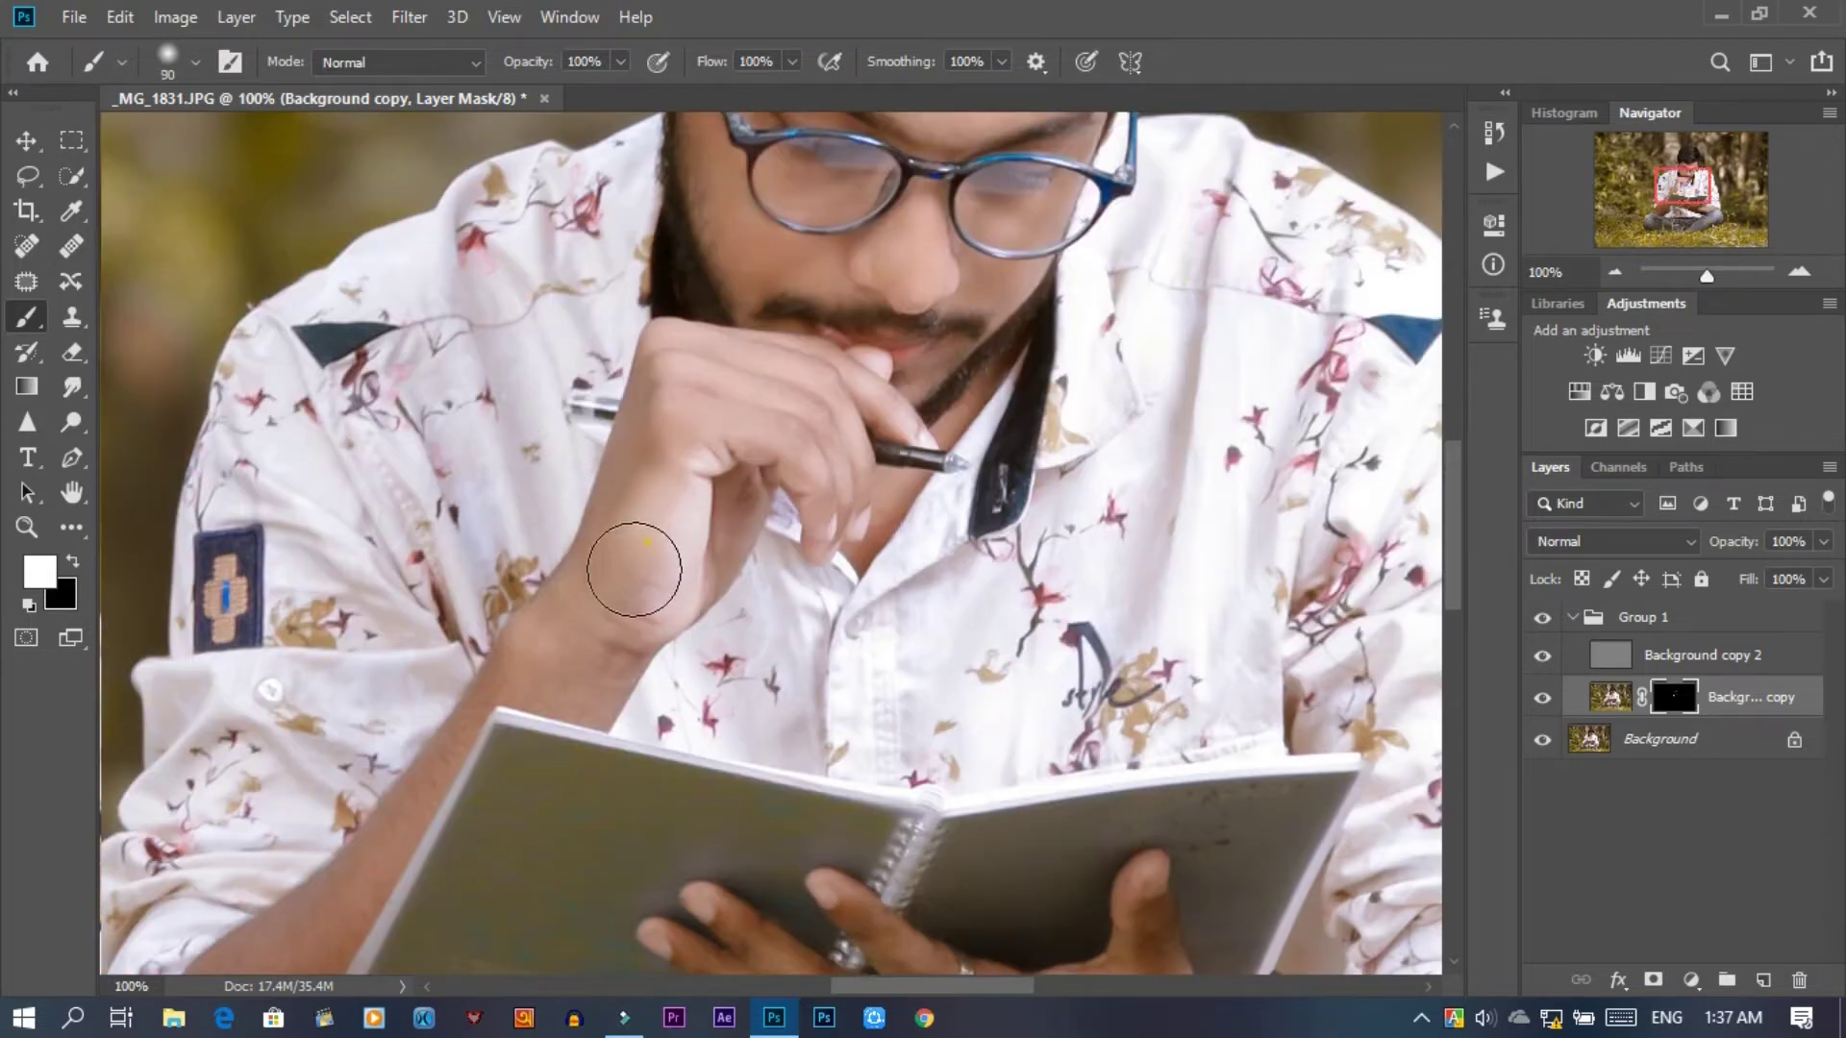
pyautogui.scroll(-3, 572, 635)
pyautogui.scroll(-2, 570, 638)
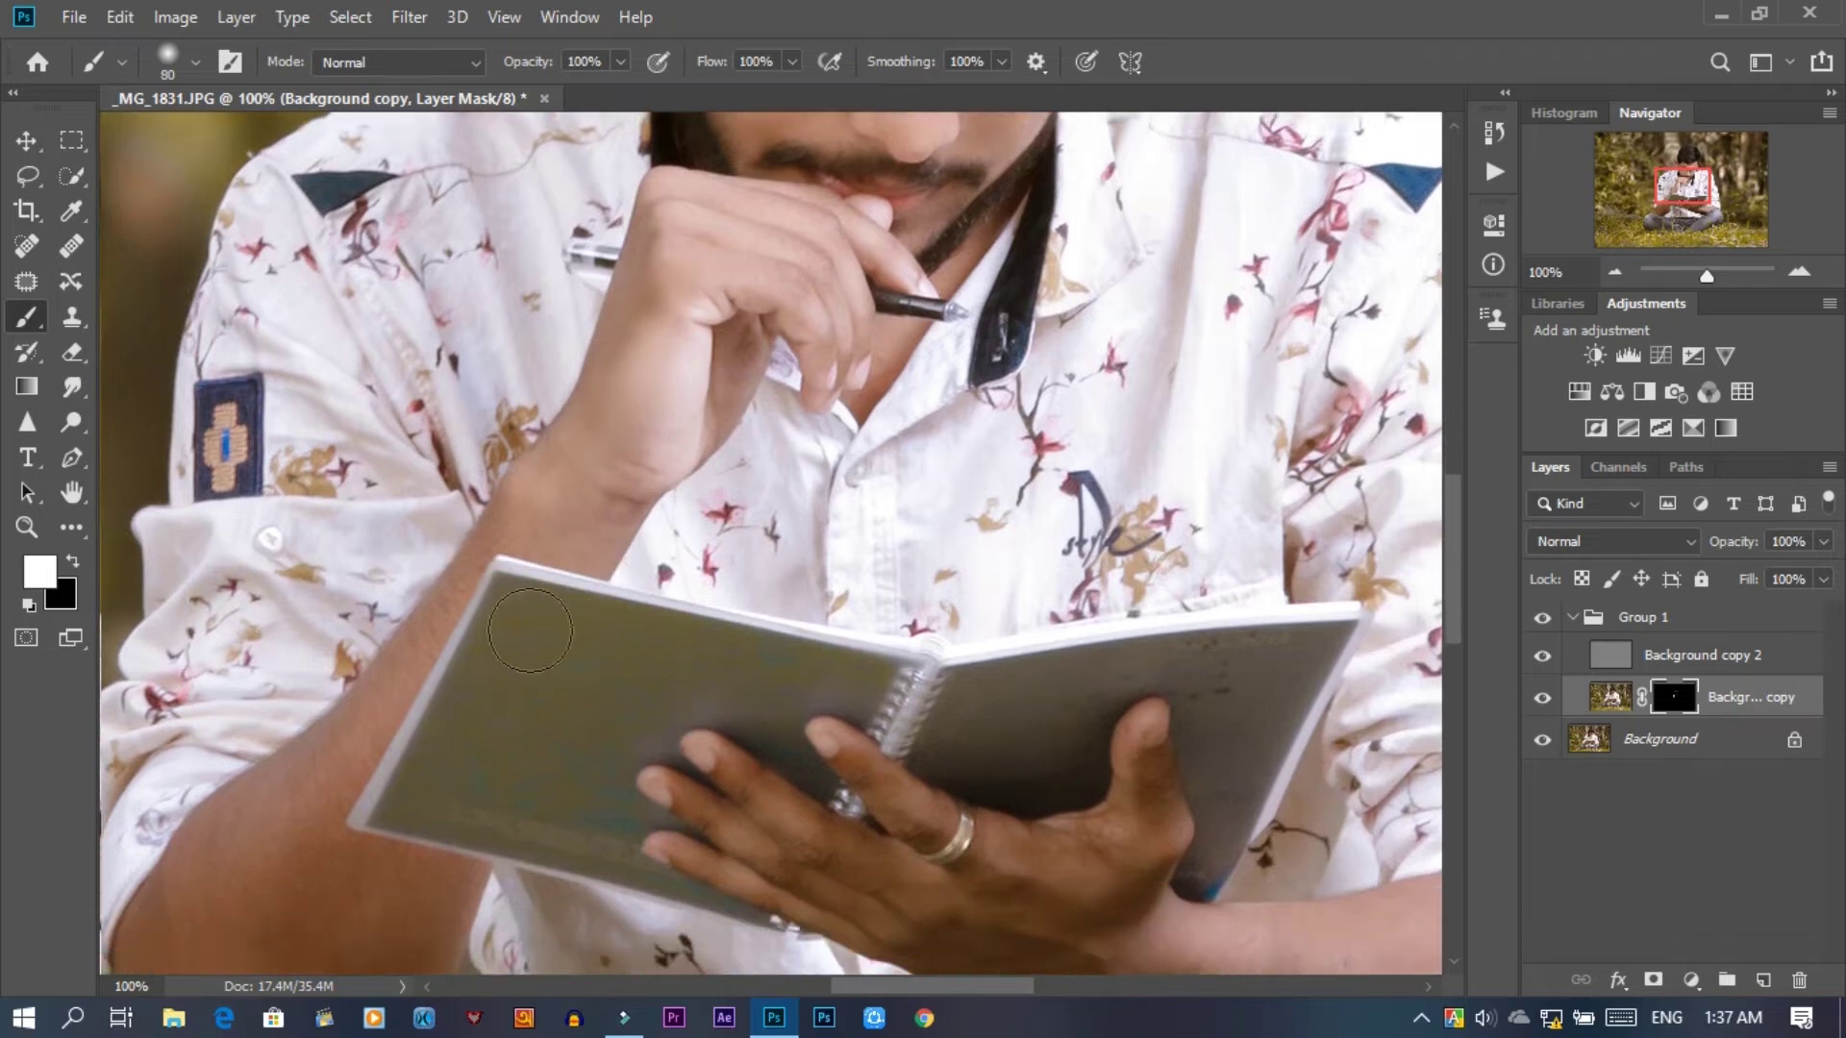
pyautogui.press('[')
pyautogui.press('[')
pyautogui.press('[')
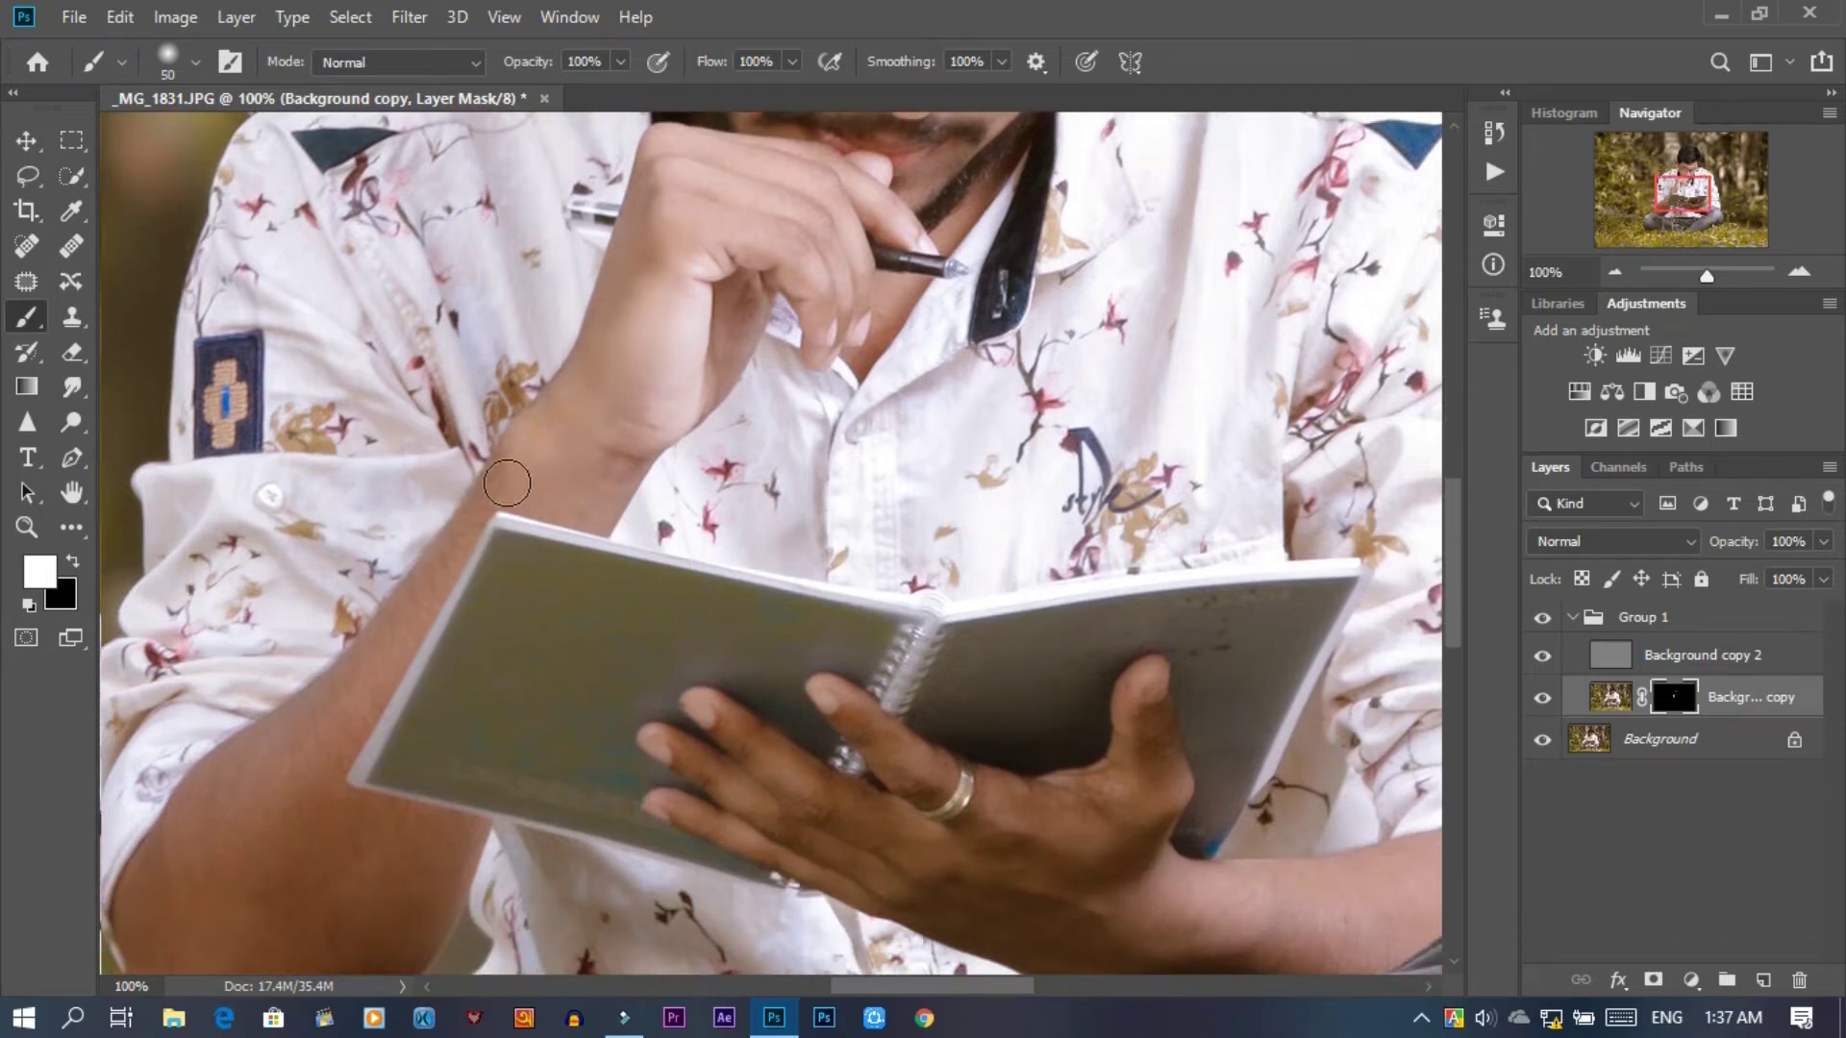
pyautogui.press('[')
pyautogui.scroll(-1, 370, 642)
pyautogui.scroll(-1, 370, 642)
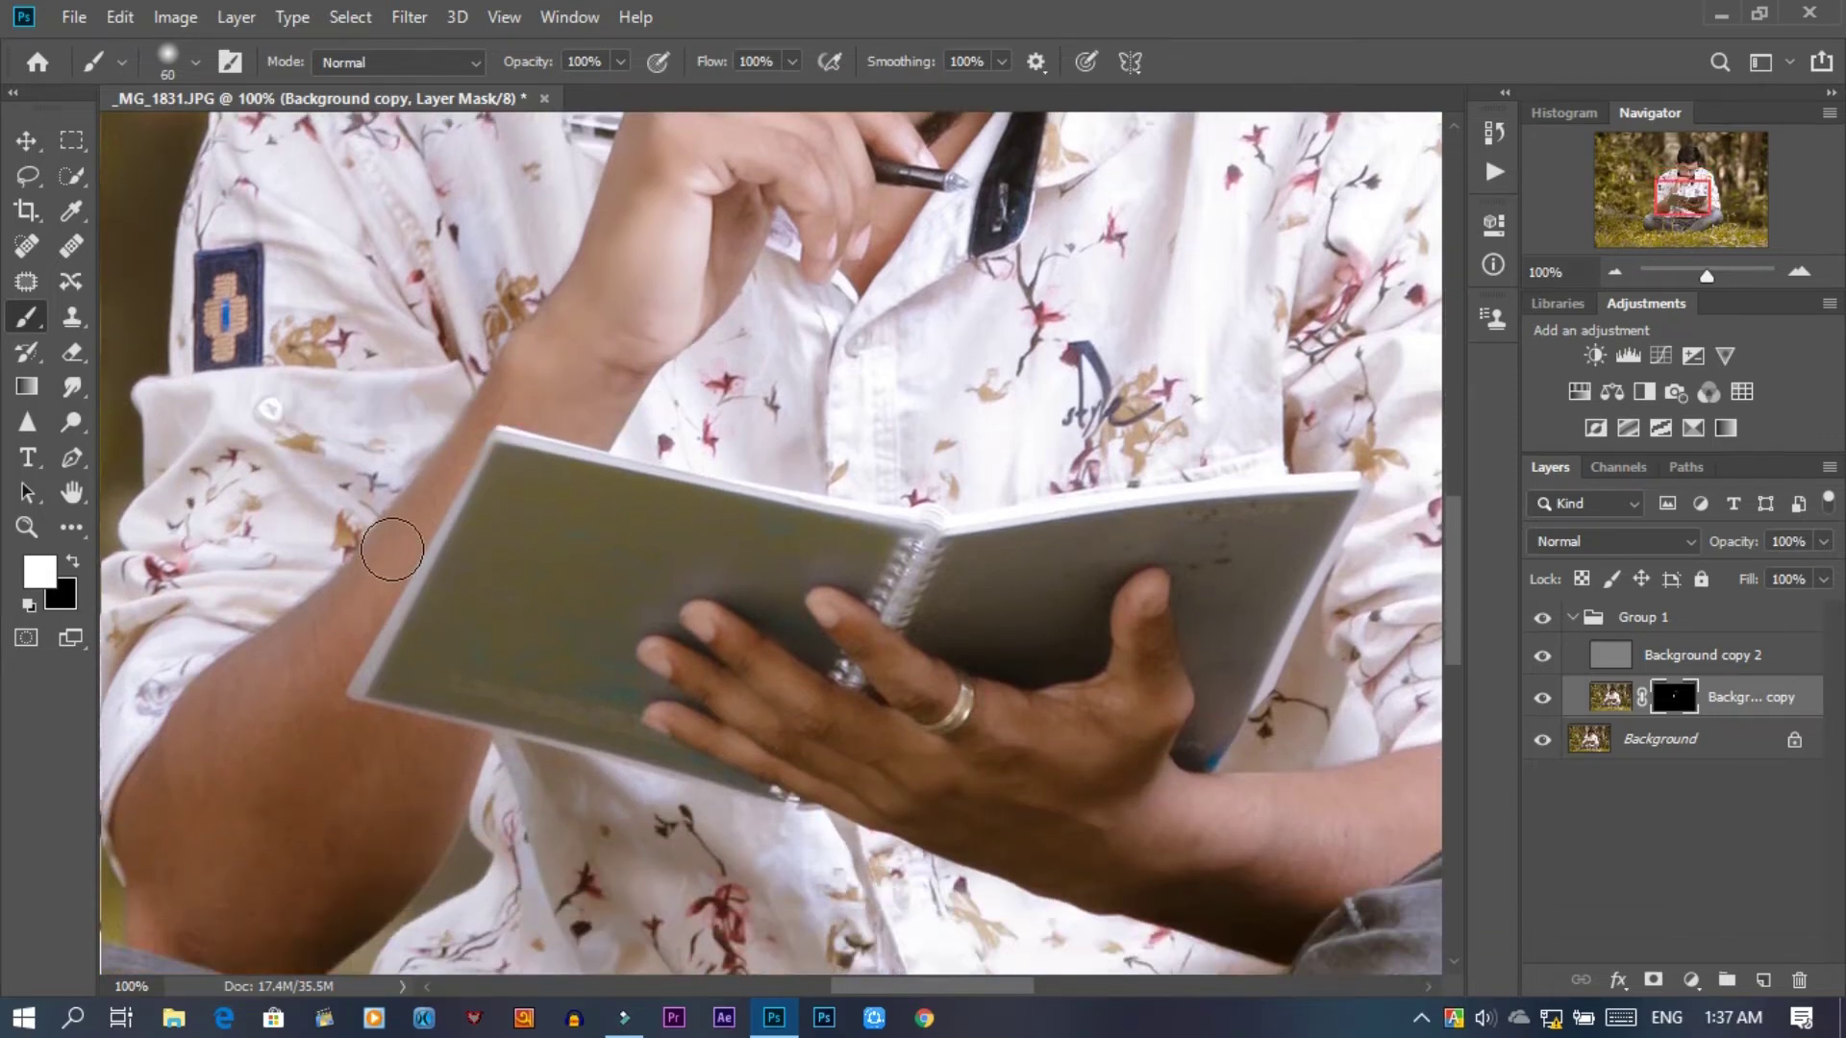
# - Paint the mask over the forearm and elbow with a 60-90 px brush
pyautogui.press(']')
pyautogui.press(']')
pyautogui.hotkey('ctrl', '-')
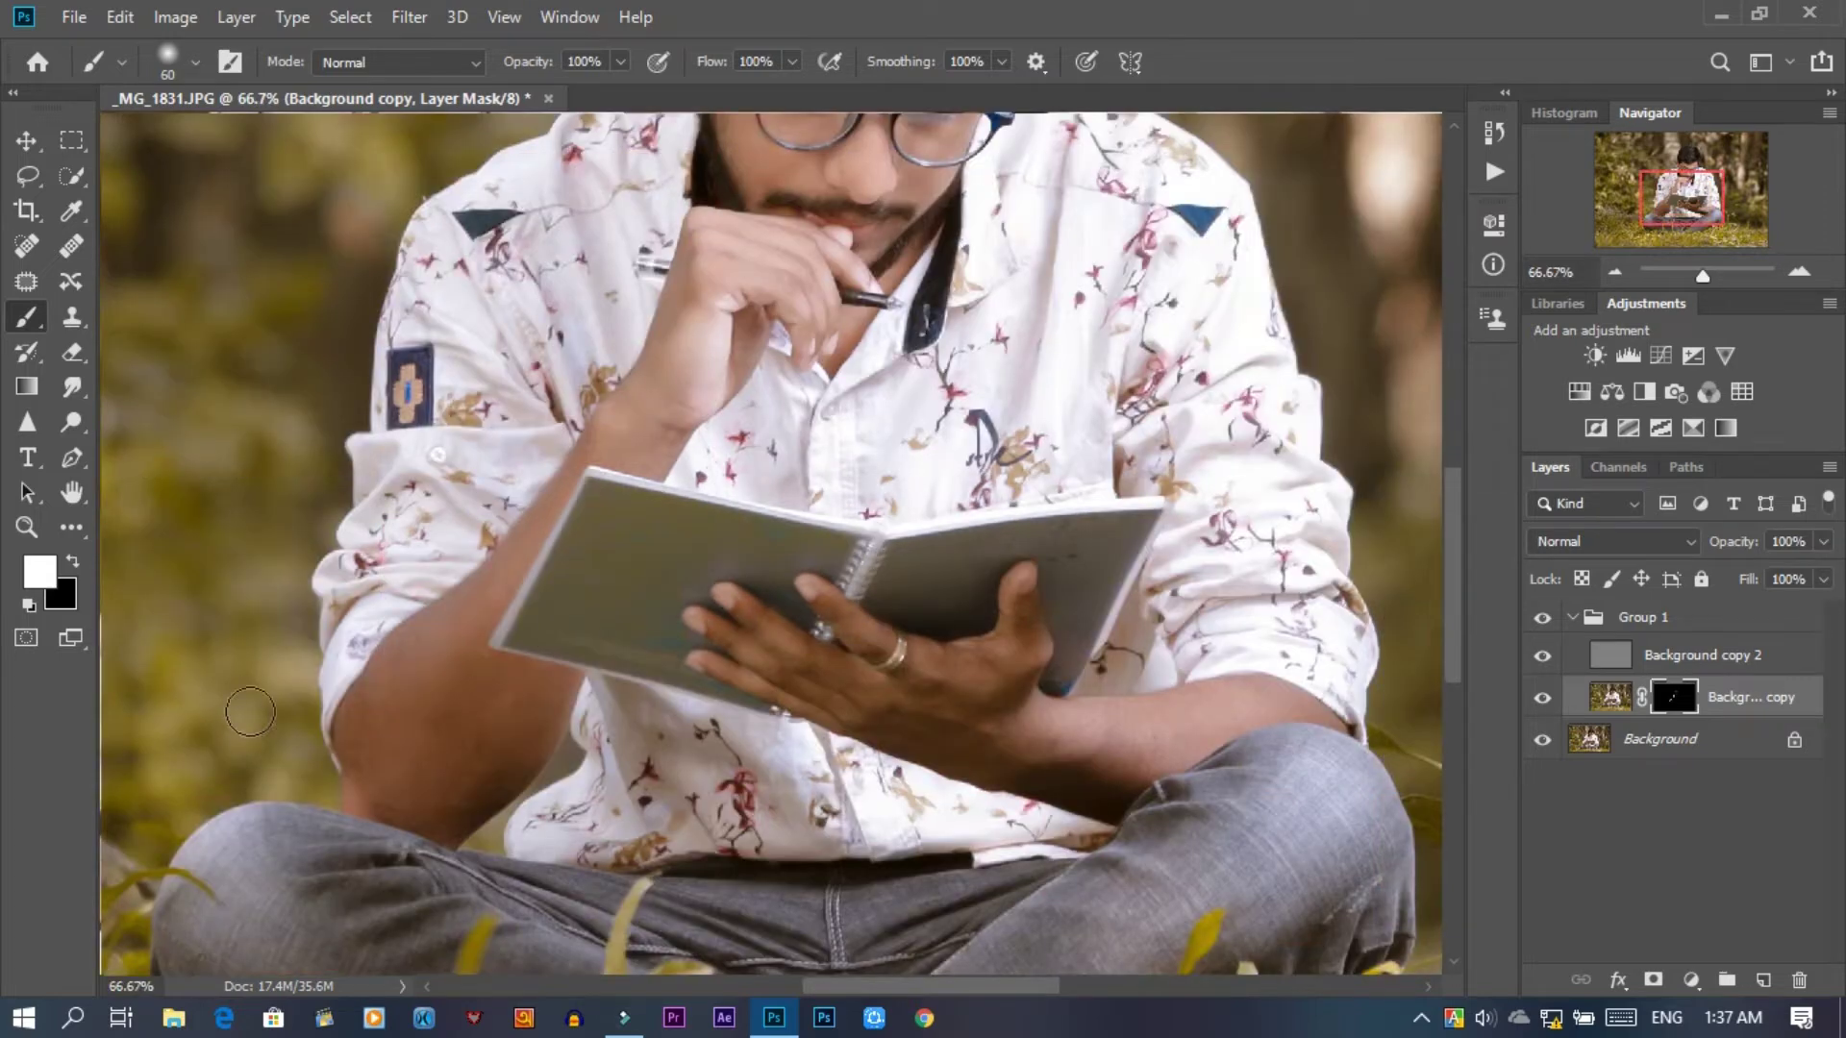
pyautogui.press(']')
pyautogui.press(']')
pyautogui.press(']')
pyautogui.click(493, 700)
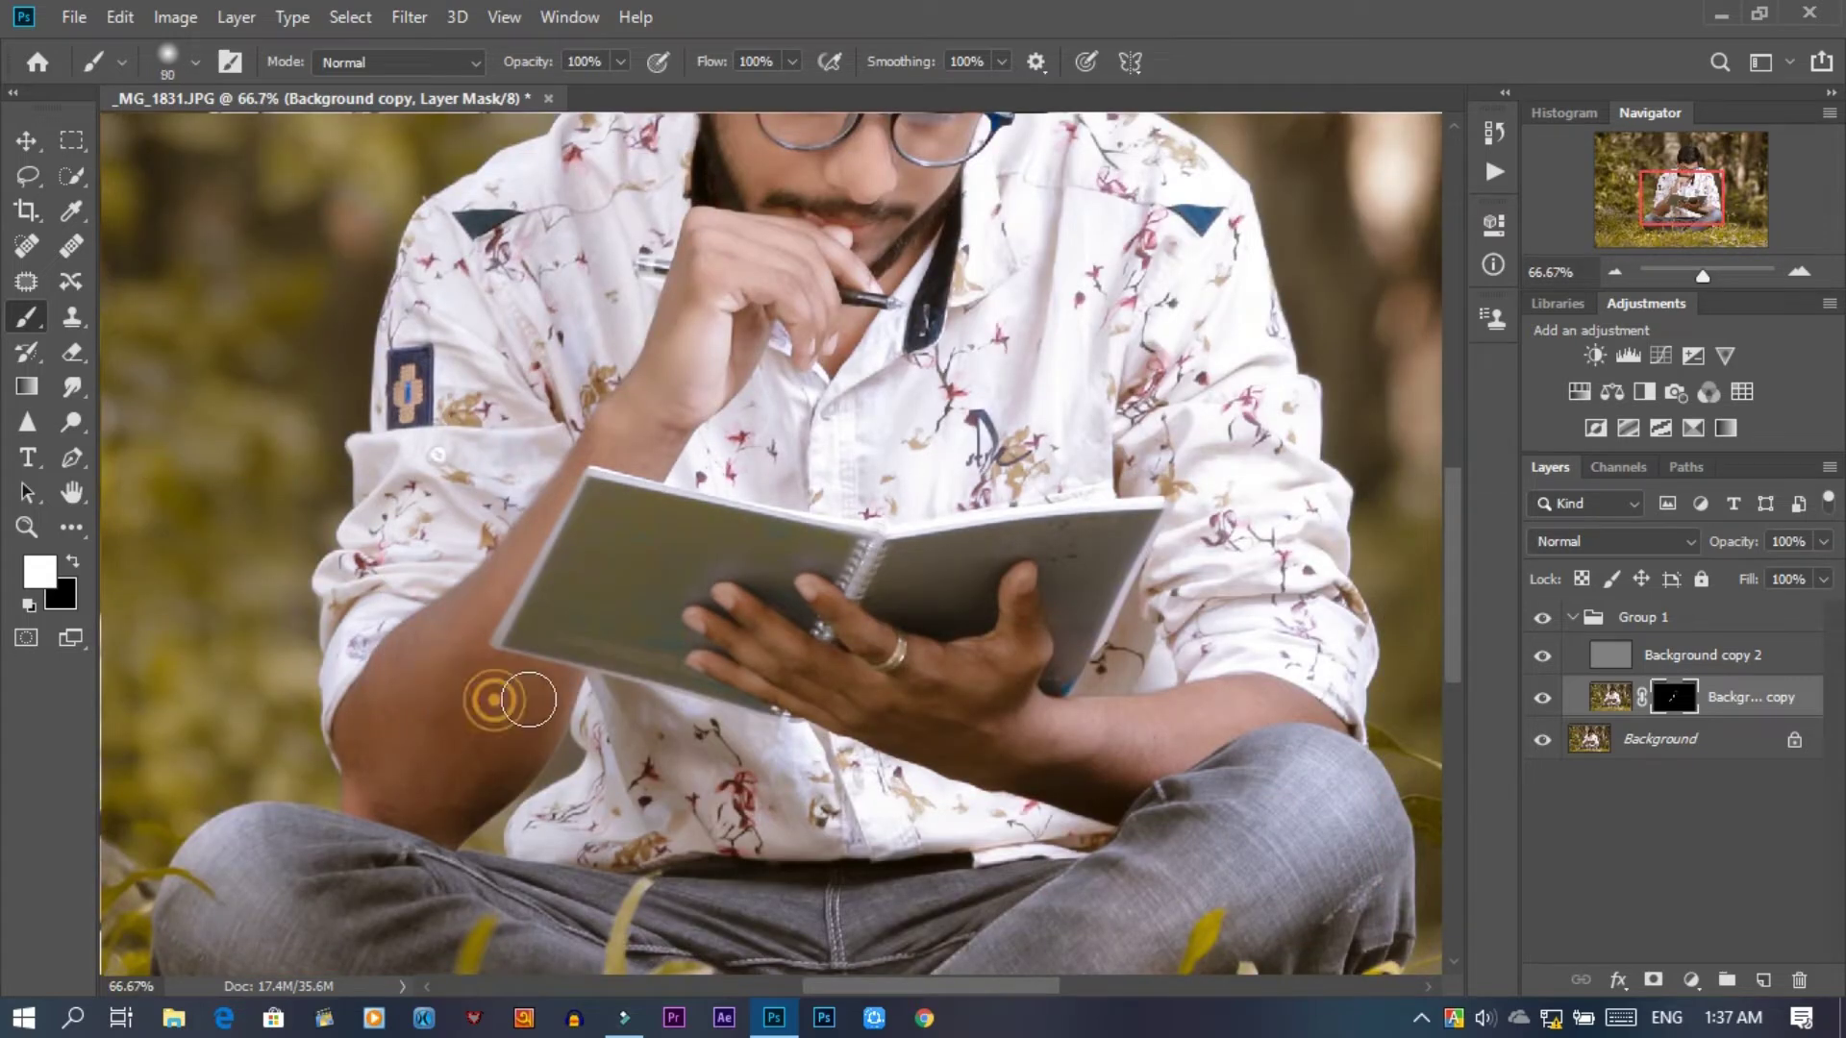
pyautogui.press('[')
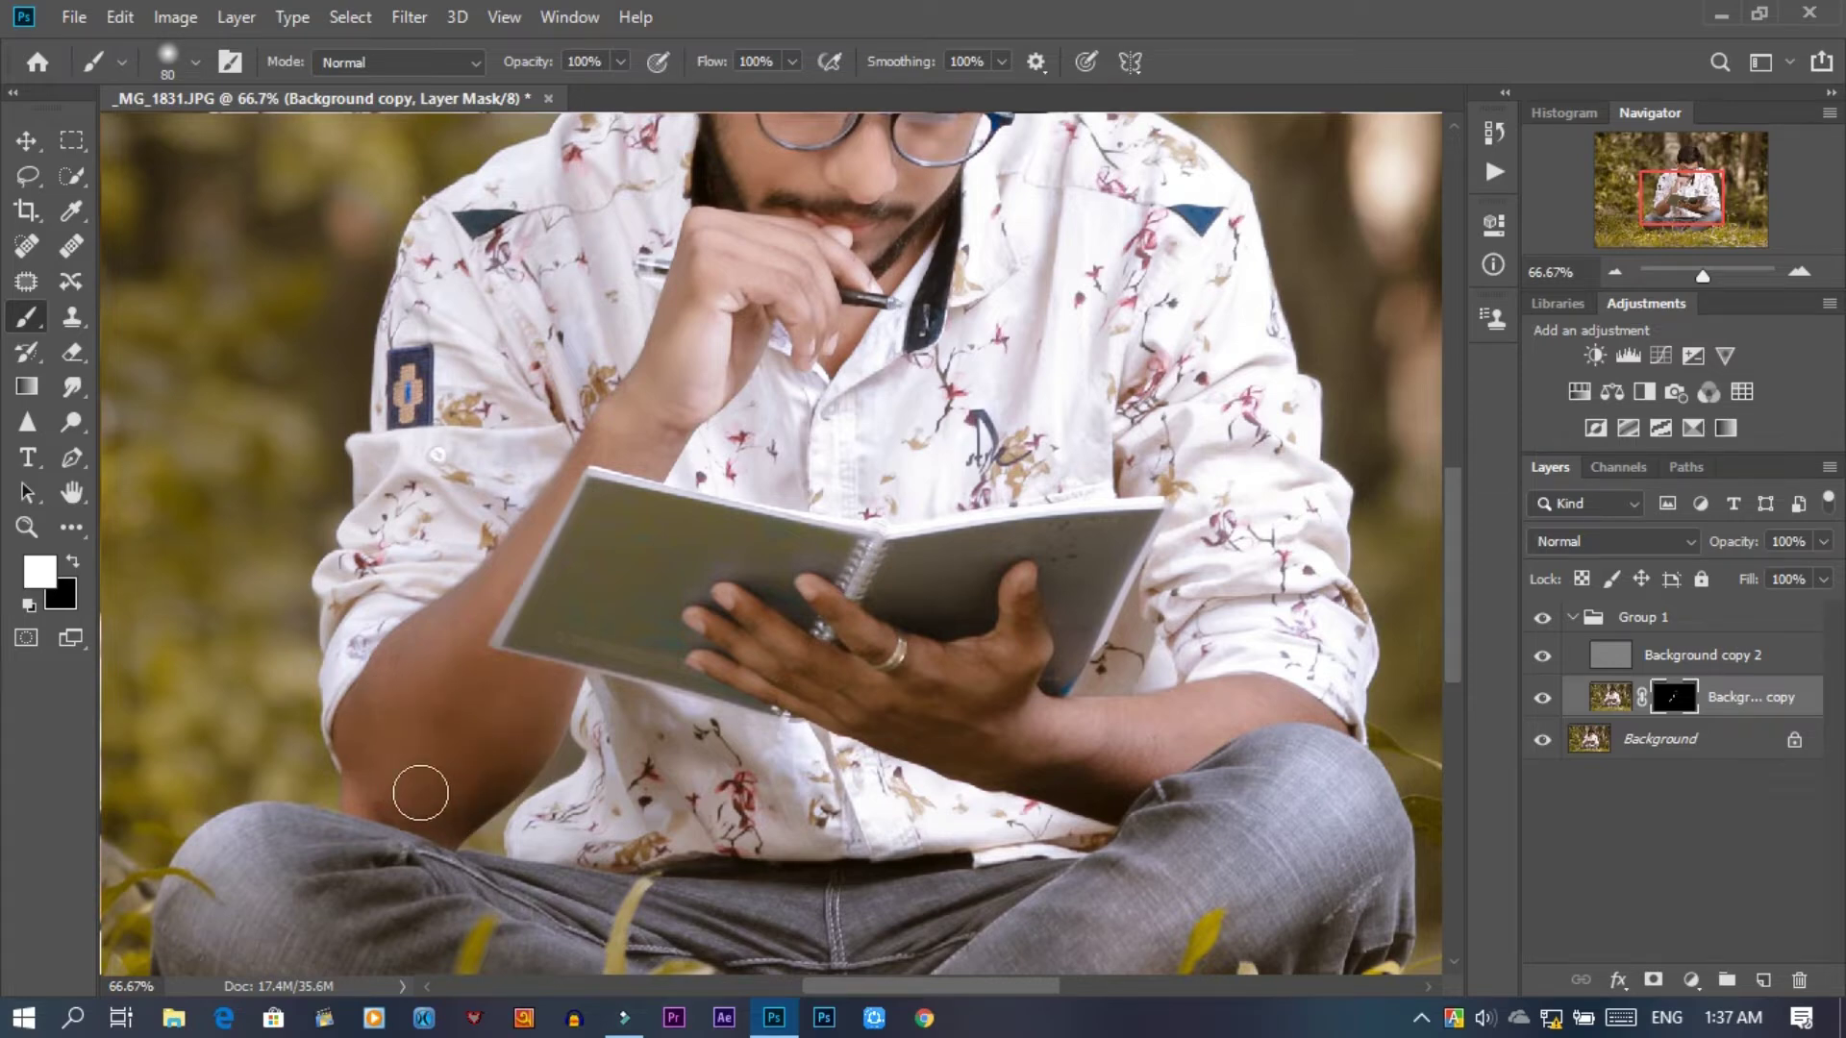
pyautogui.press('[')
pyautogui.press('[')
pyautogui.click(362, 787)
pyautogui.click(390, 658)
pyautogui.press('[')
# - Paint the forehead and right lens at 40 px, then select Background copy's image thumbnail
pyautogui.scroll(2, 665, 441)
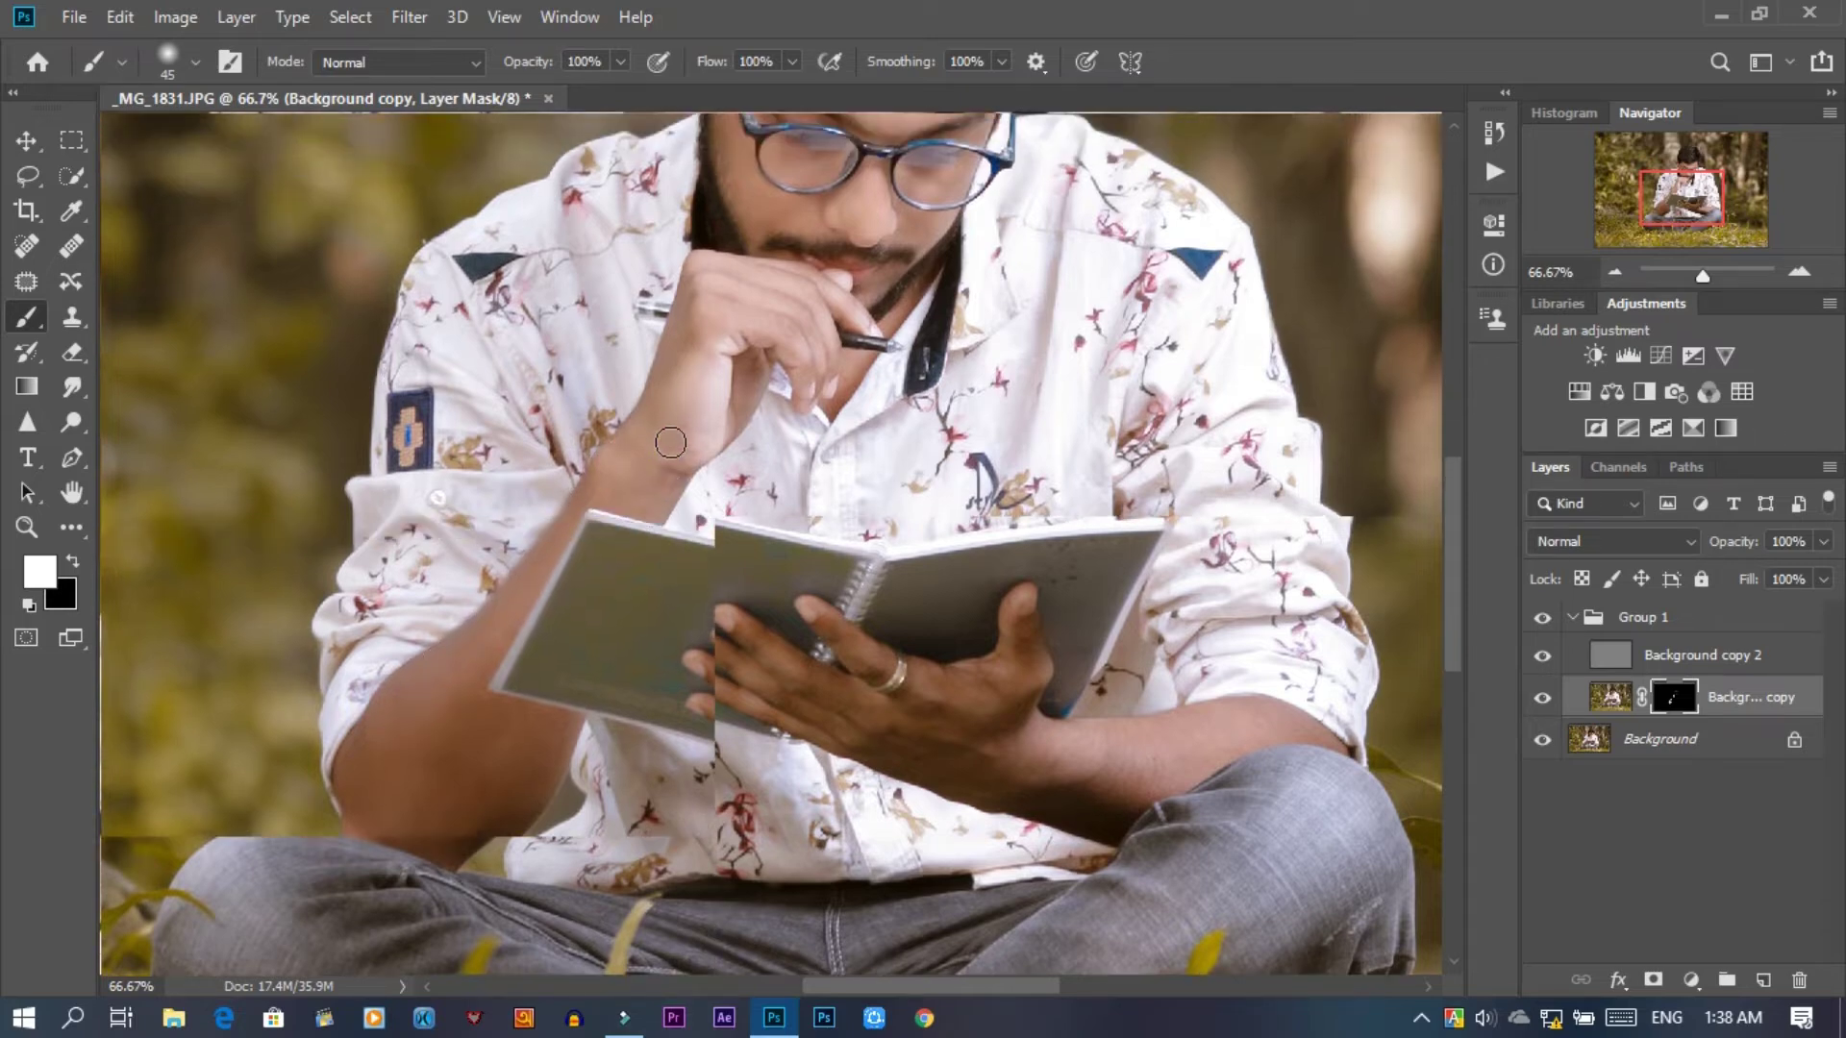
pyautogui.scroll(2, 669, 441)
pyautogui.scroll(2, 670, 442)
pyautogui.scroll(2, 671, 442)
pyautogui.scroll(2, 736, 425)
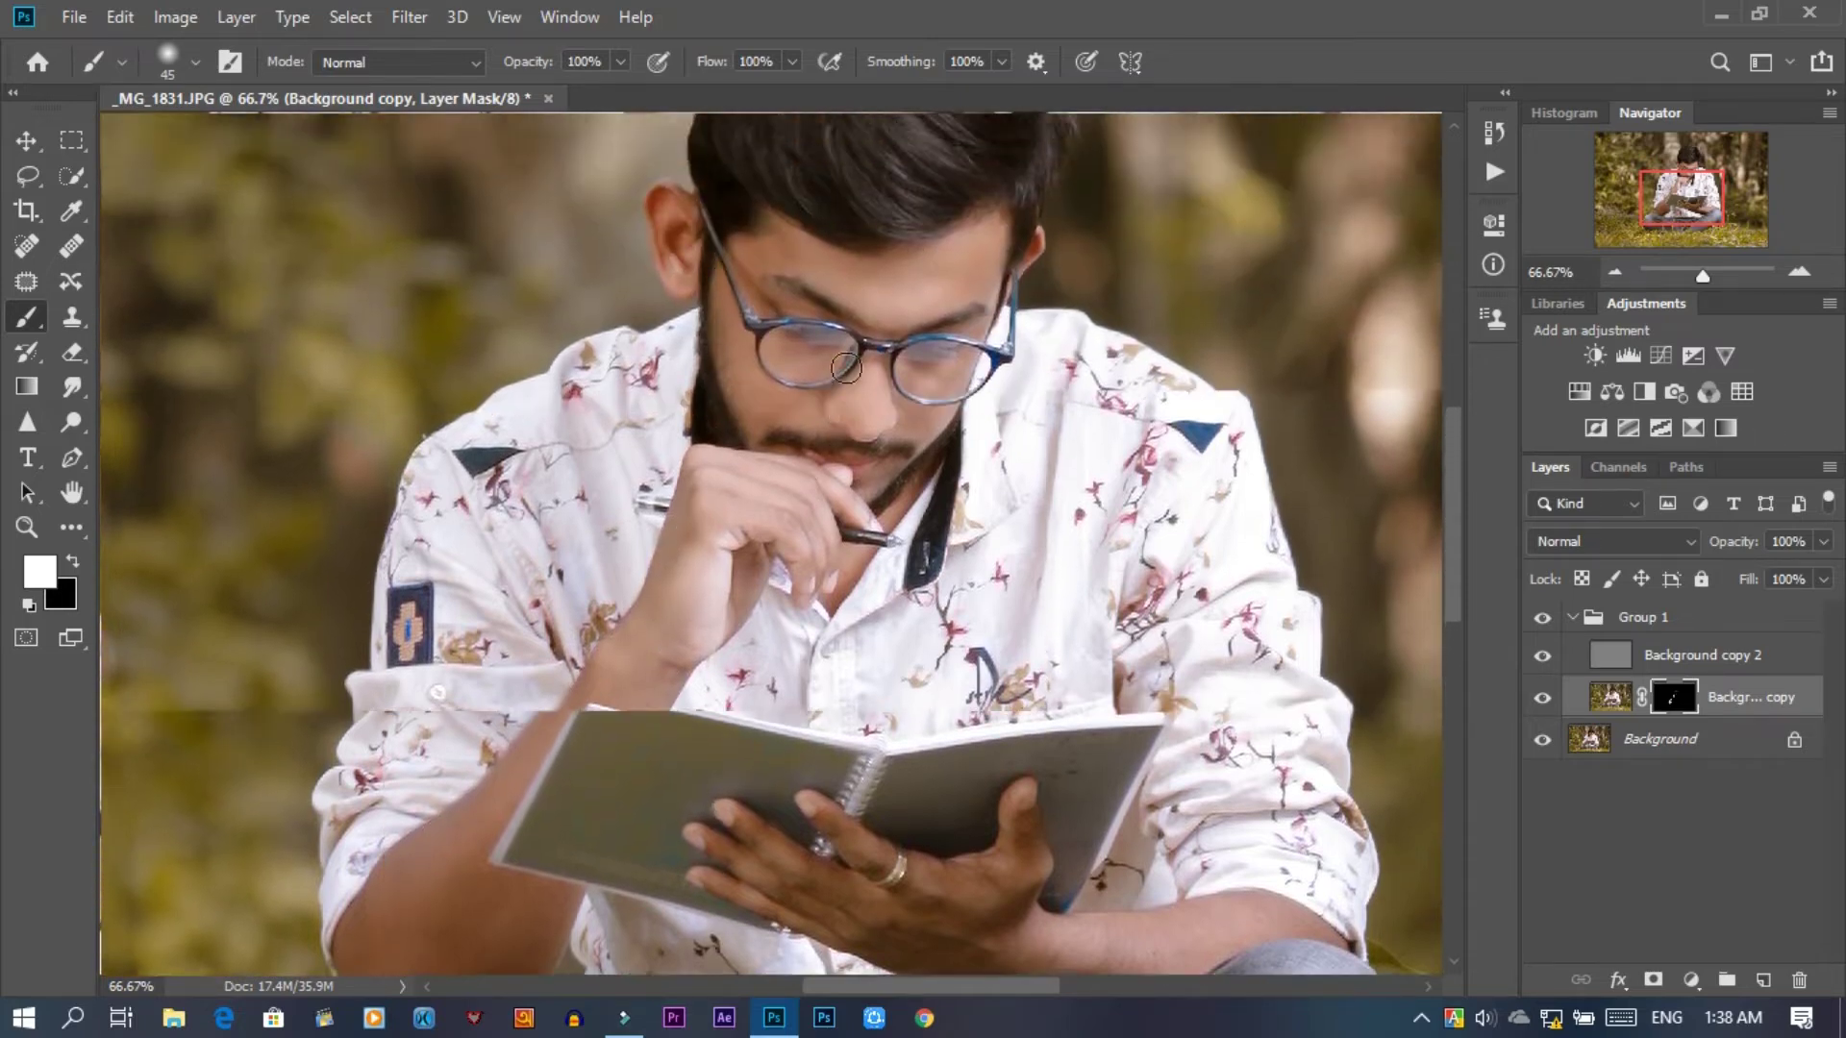
pyautogui.scroll(2, 803, 408)
pyautogui.scroll(2, 869, 390)
pyautogui.scroll(2, 935, 372)
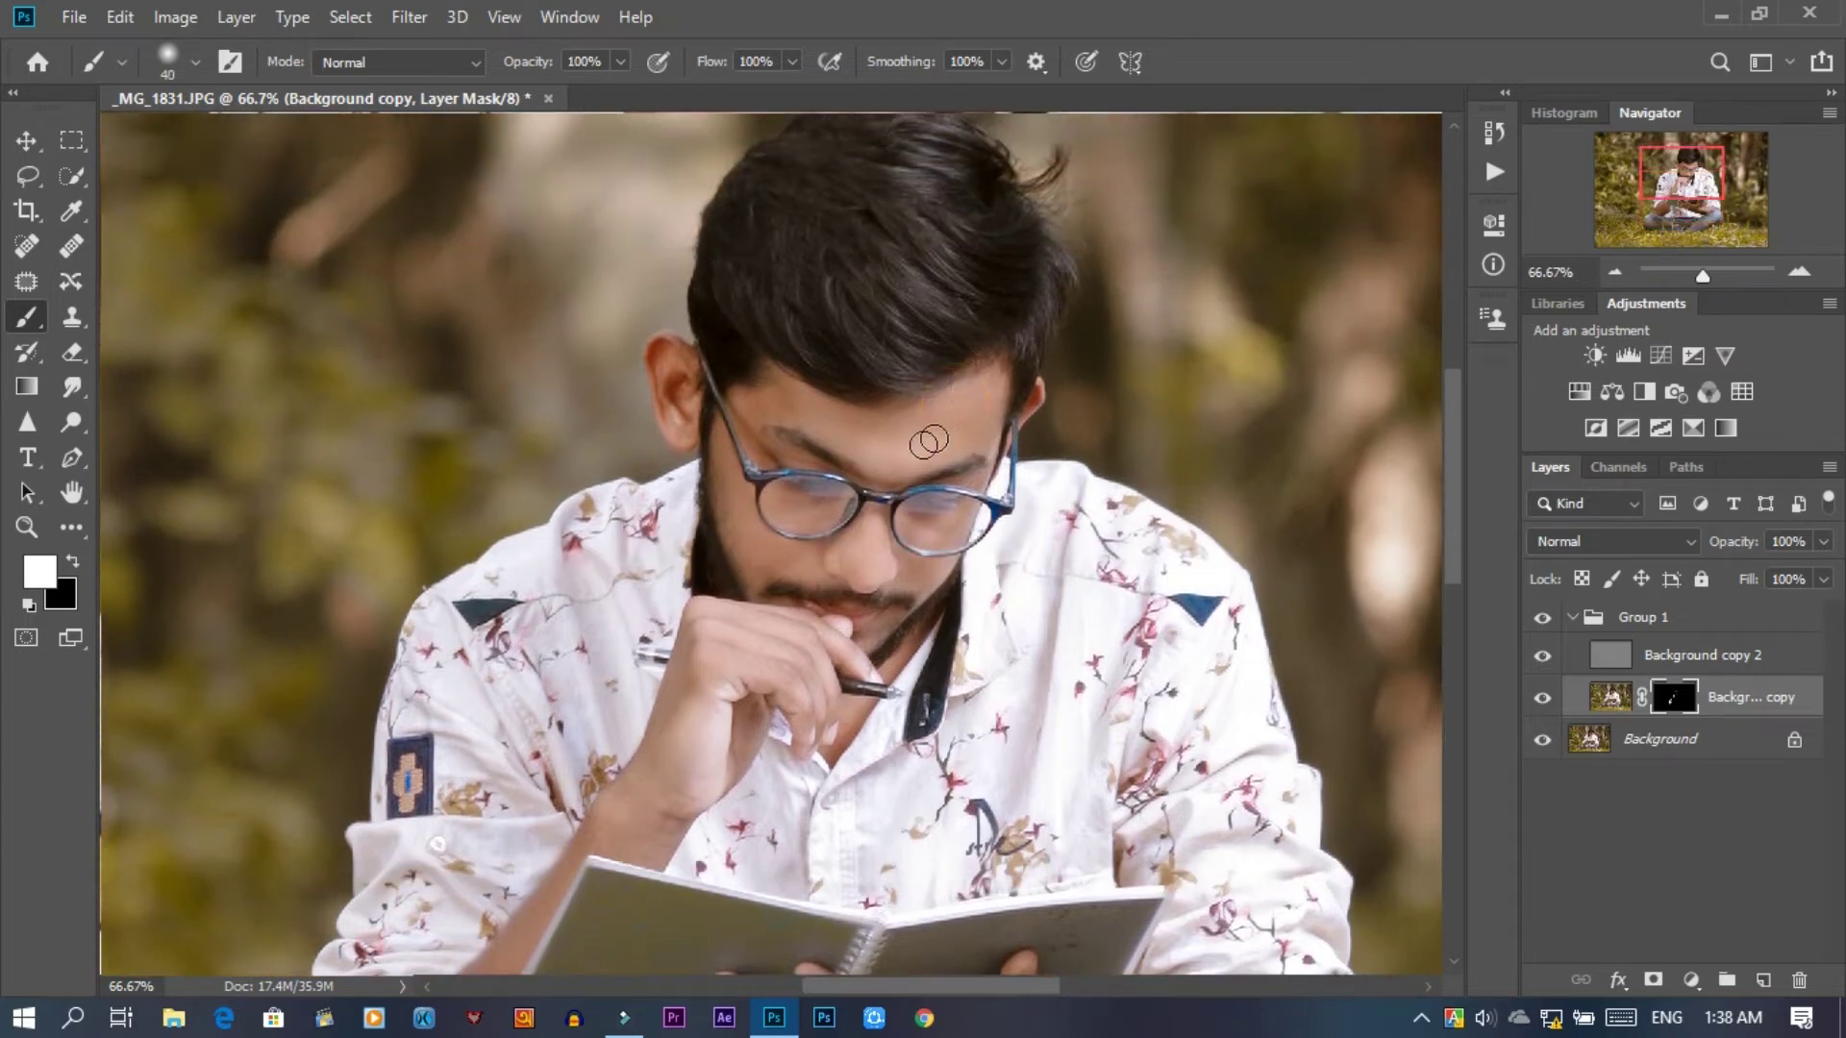
pyautogui.press(']')
pyautogui.press('[')
pyautogui.click(783, 402)
pyautogui.click(941, 526)
pyautogui.click(1625, 706)
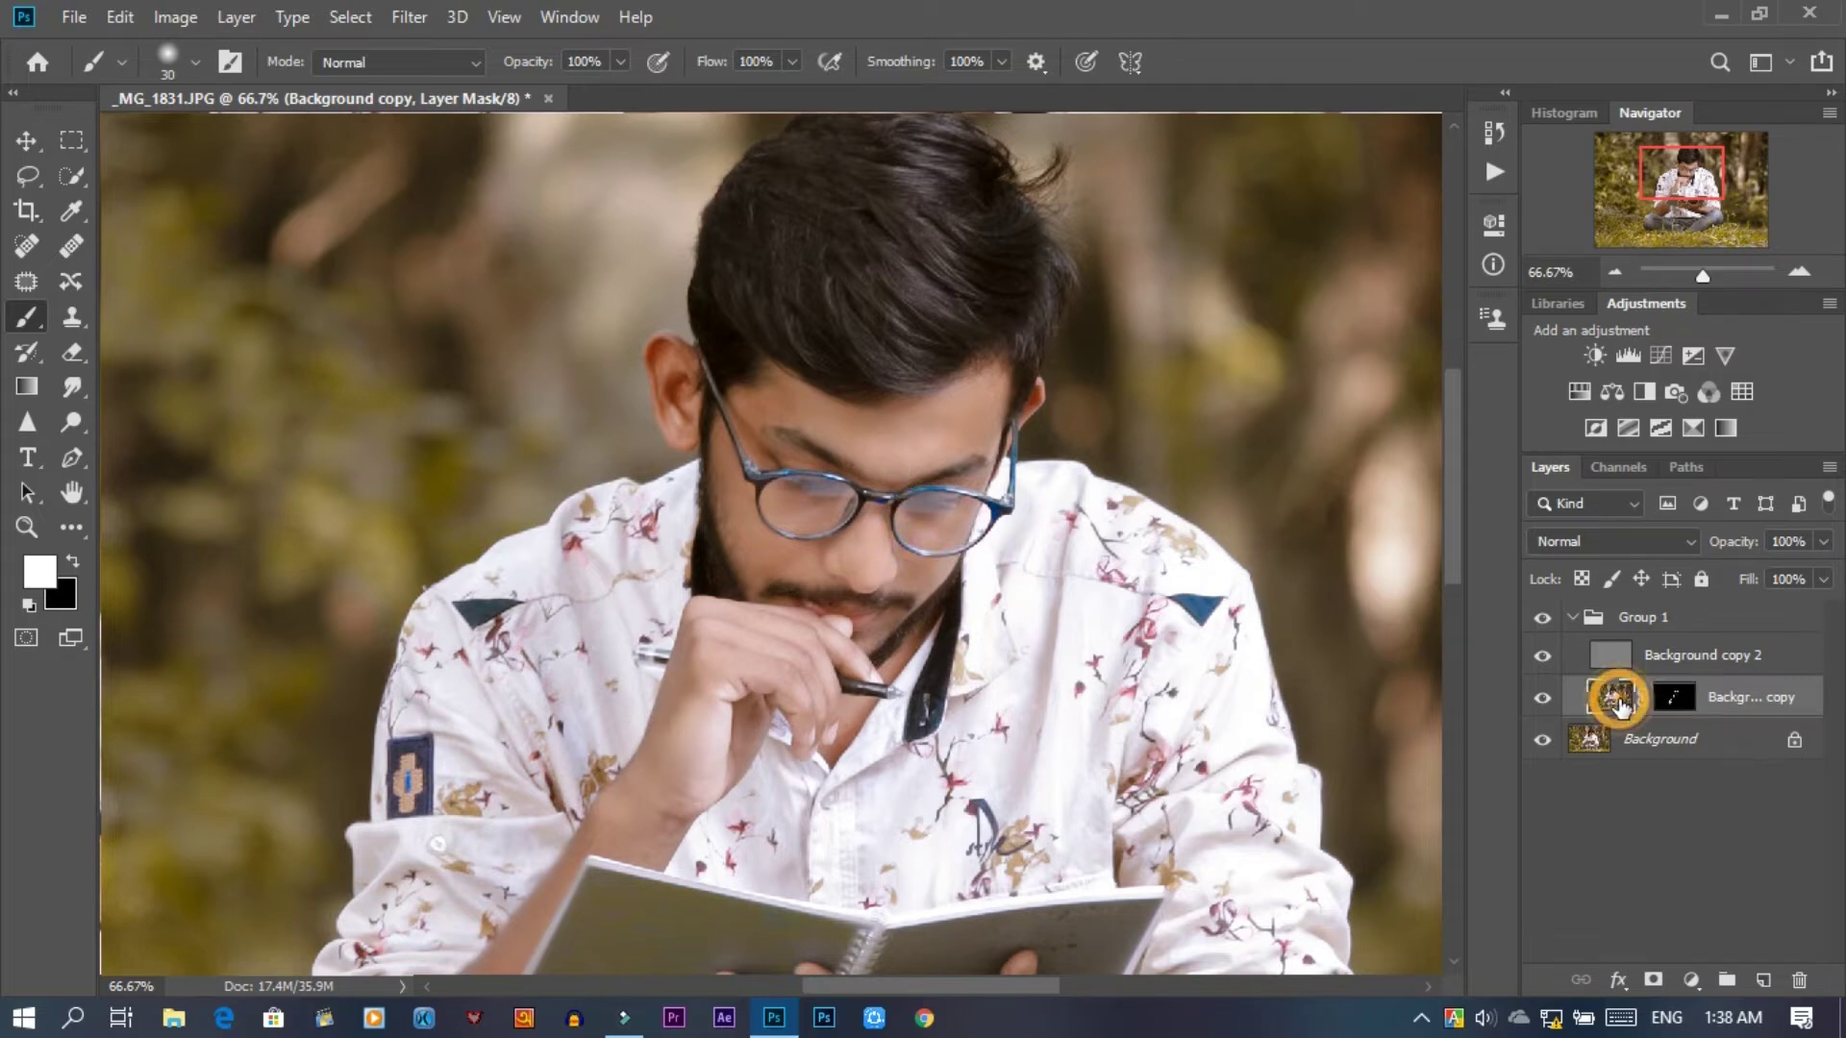
# - Apply a 5.4-pixel Gaussian Blur to Background copy and toggle its visibility to compare
pyautogui.click(412, 17)
pyautogui.click(471, 350)
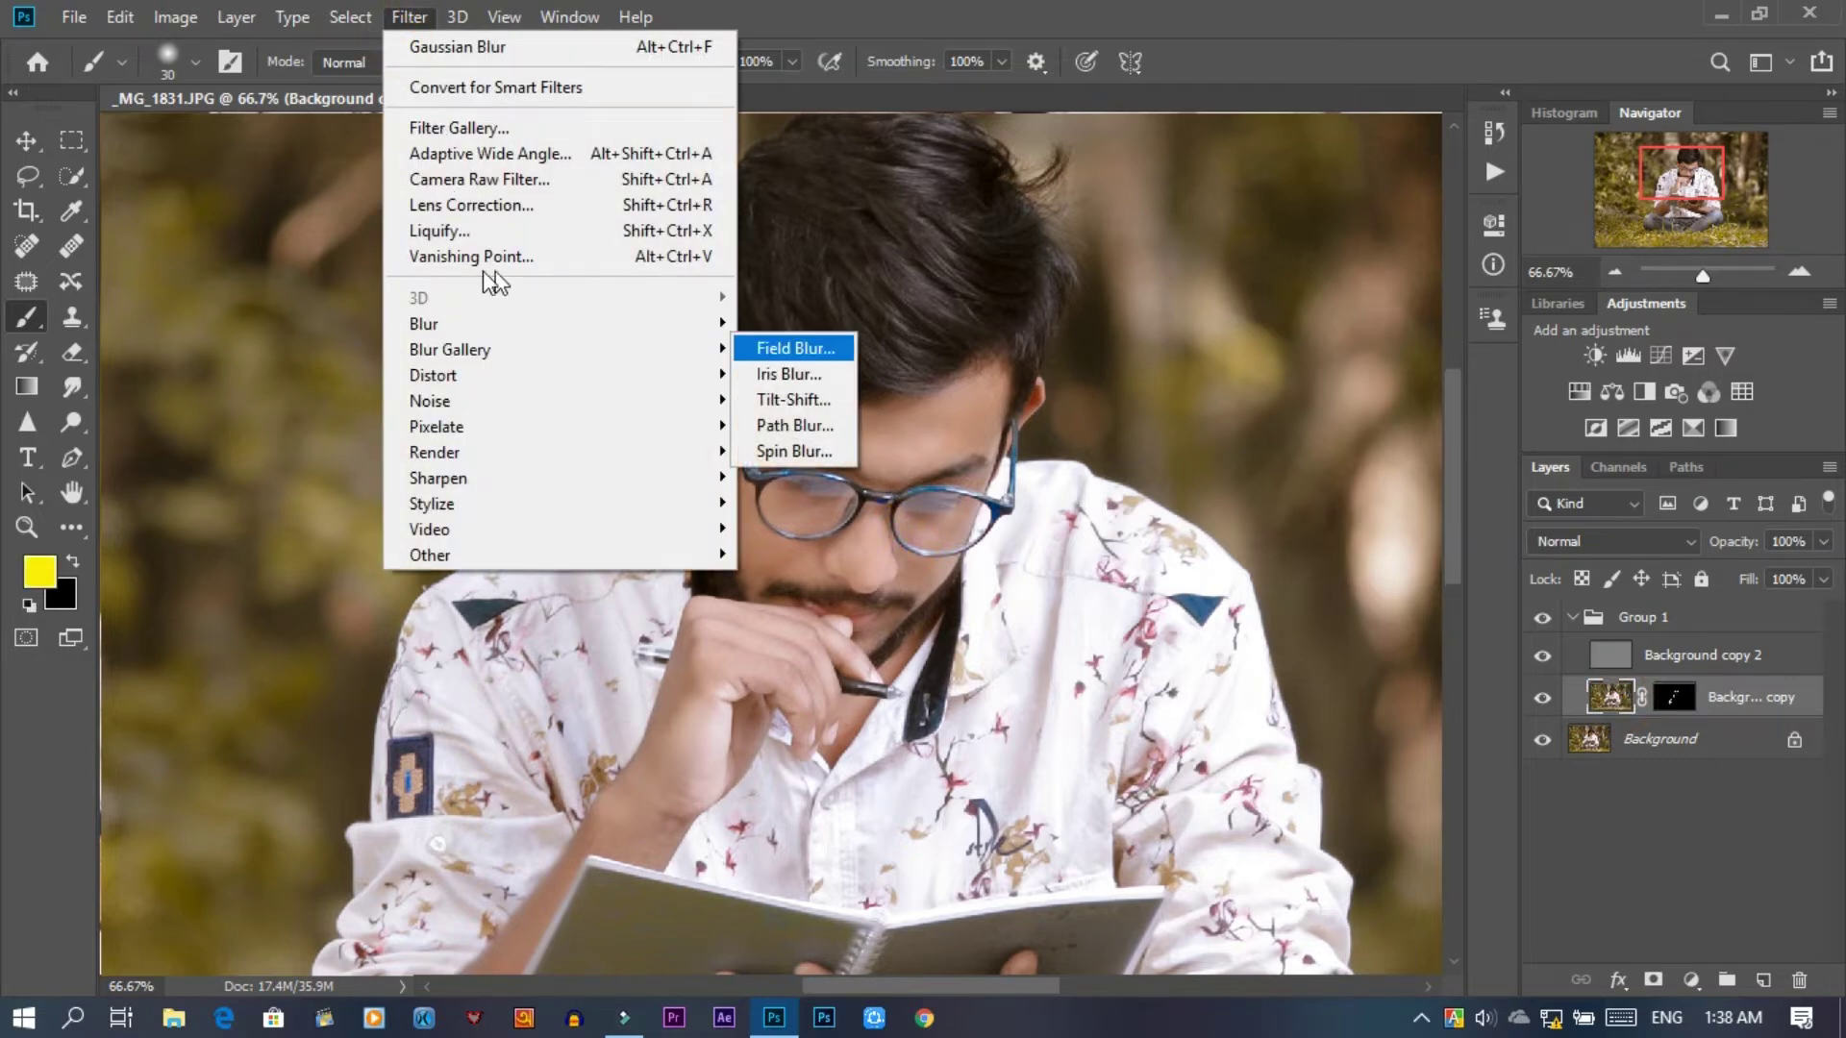
pyautogui.moveTo(424, 323)
pyautogui.click(788, 420)
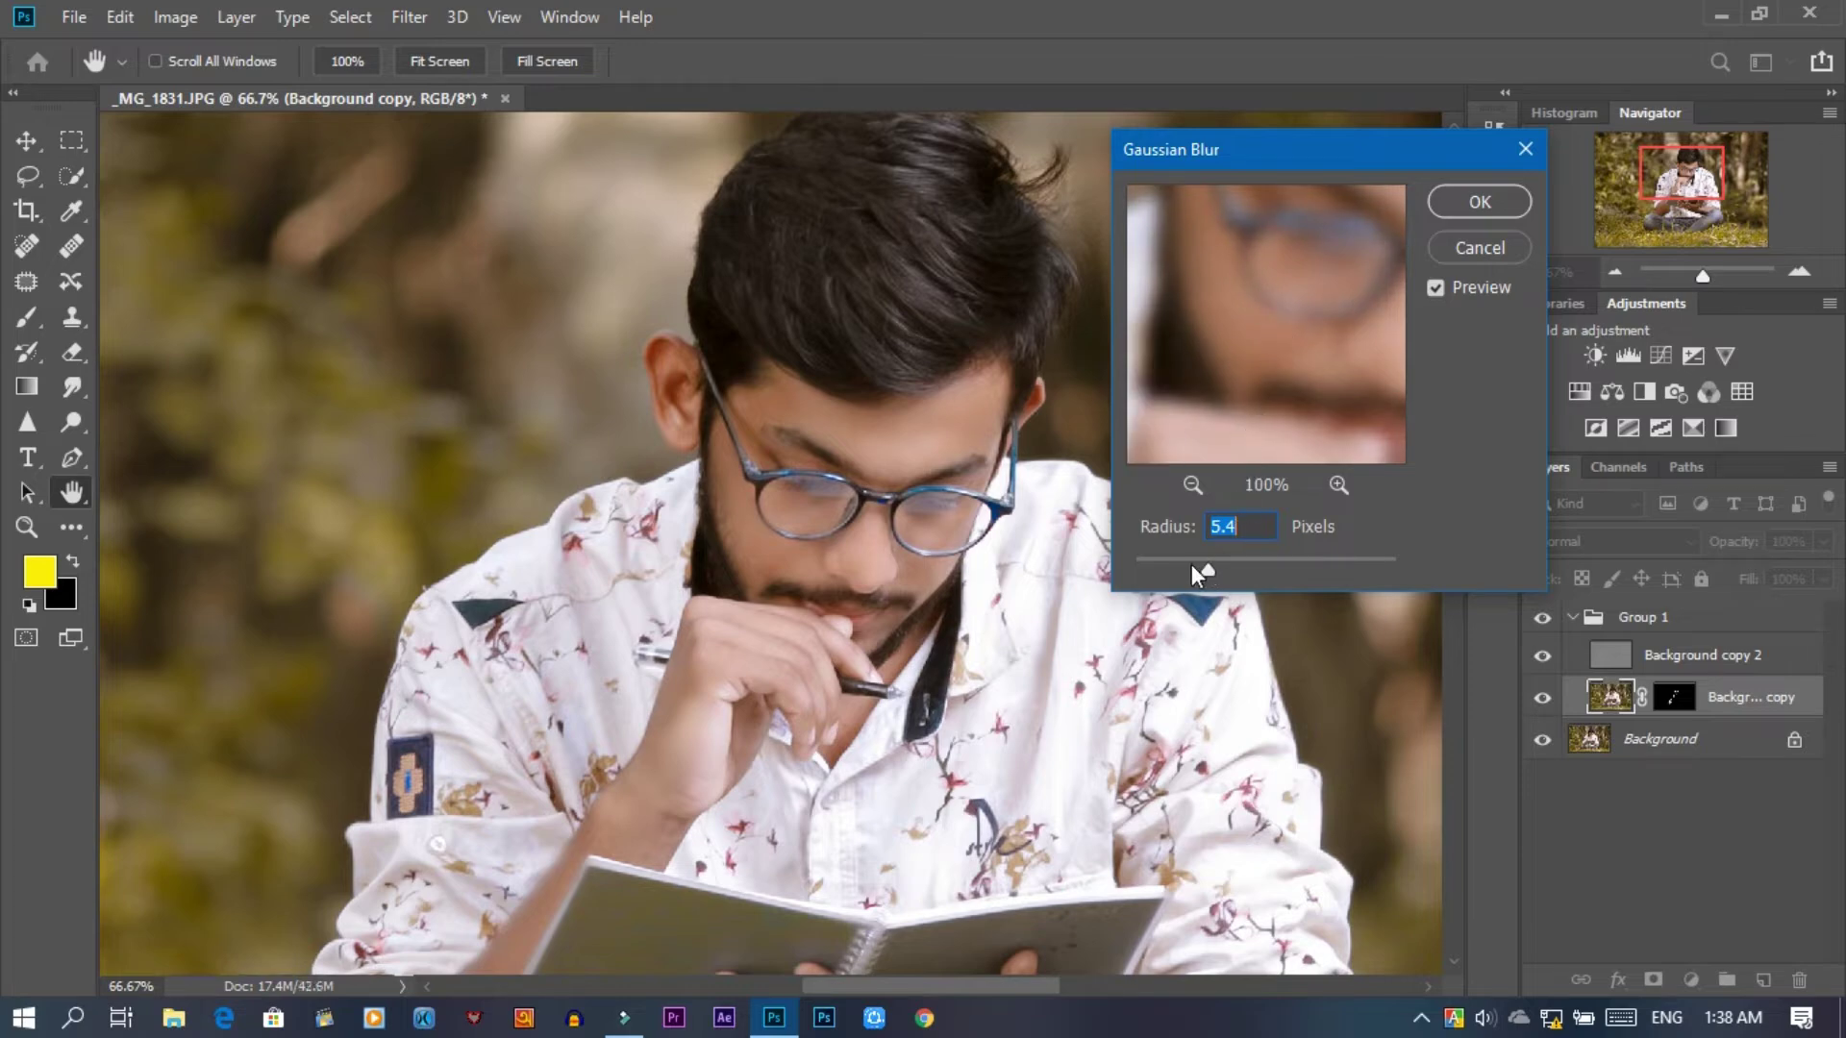
pyautogui.click(1466, 196)
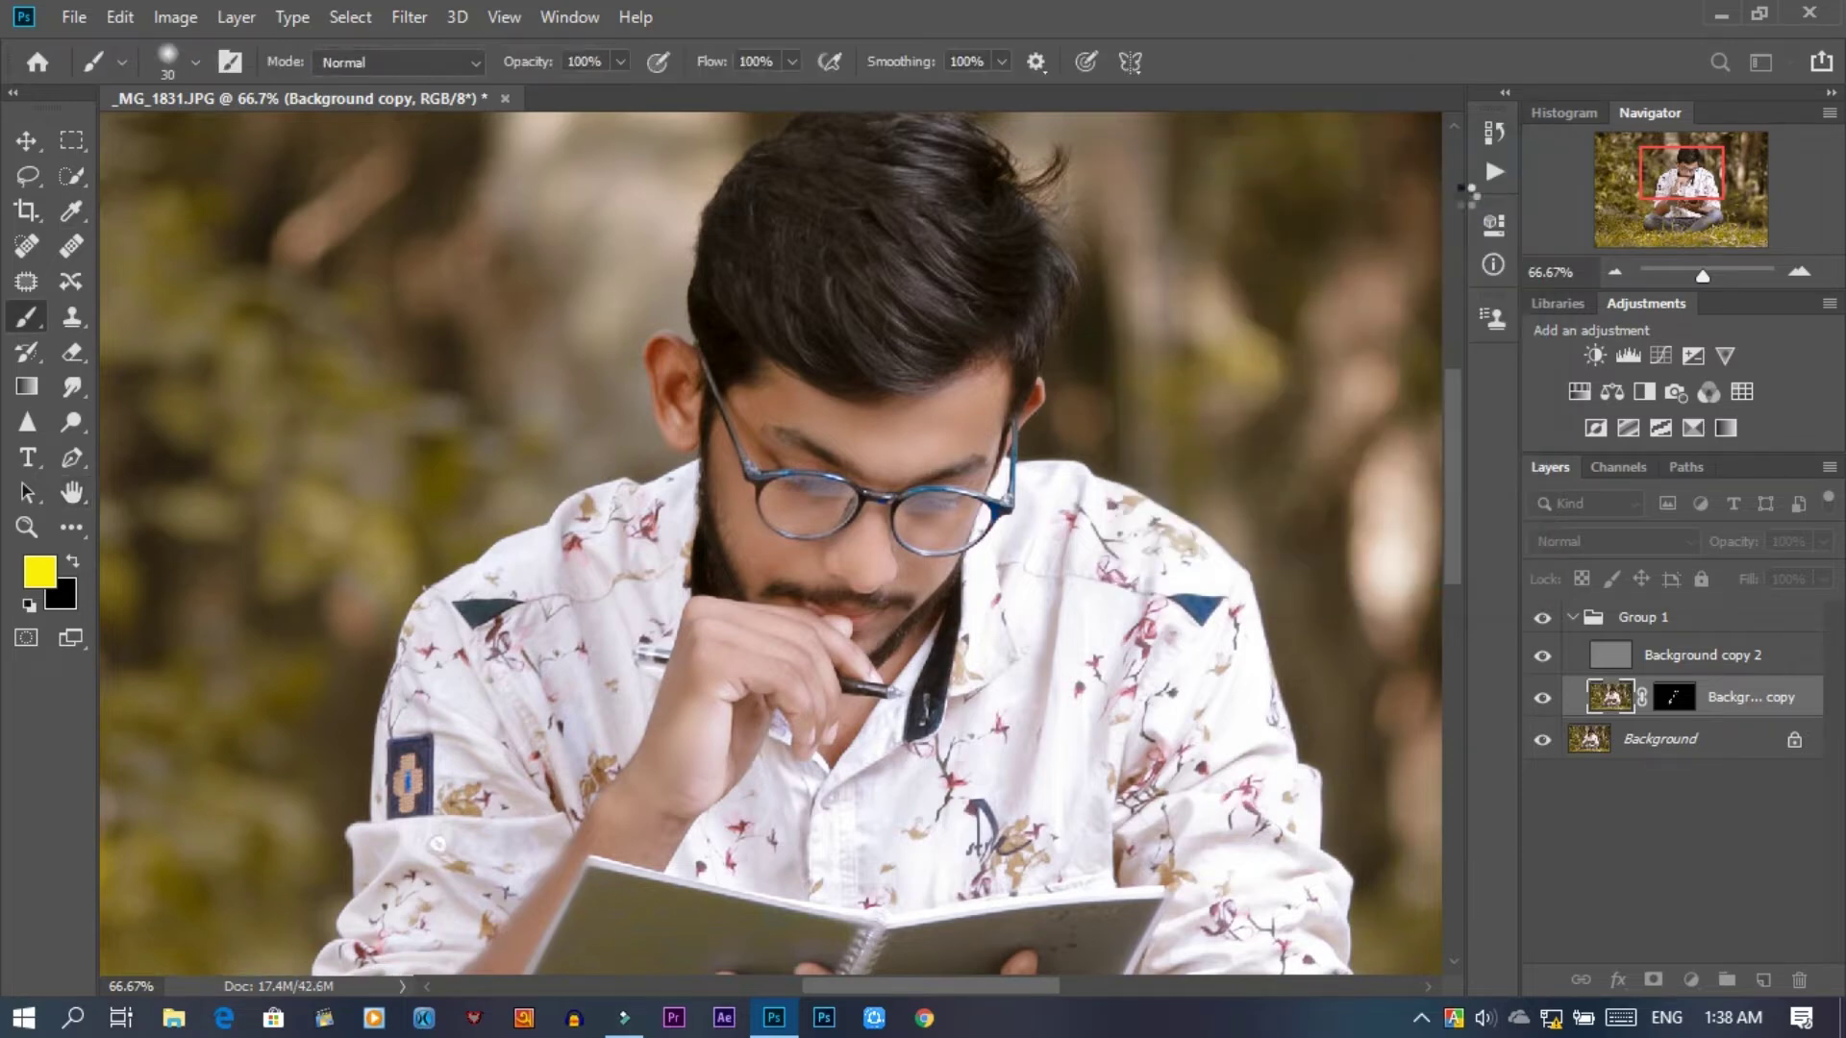
pyautogui.click(1543, 699)
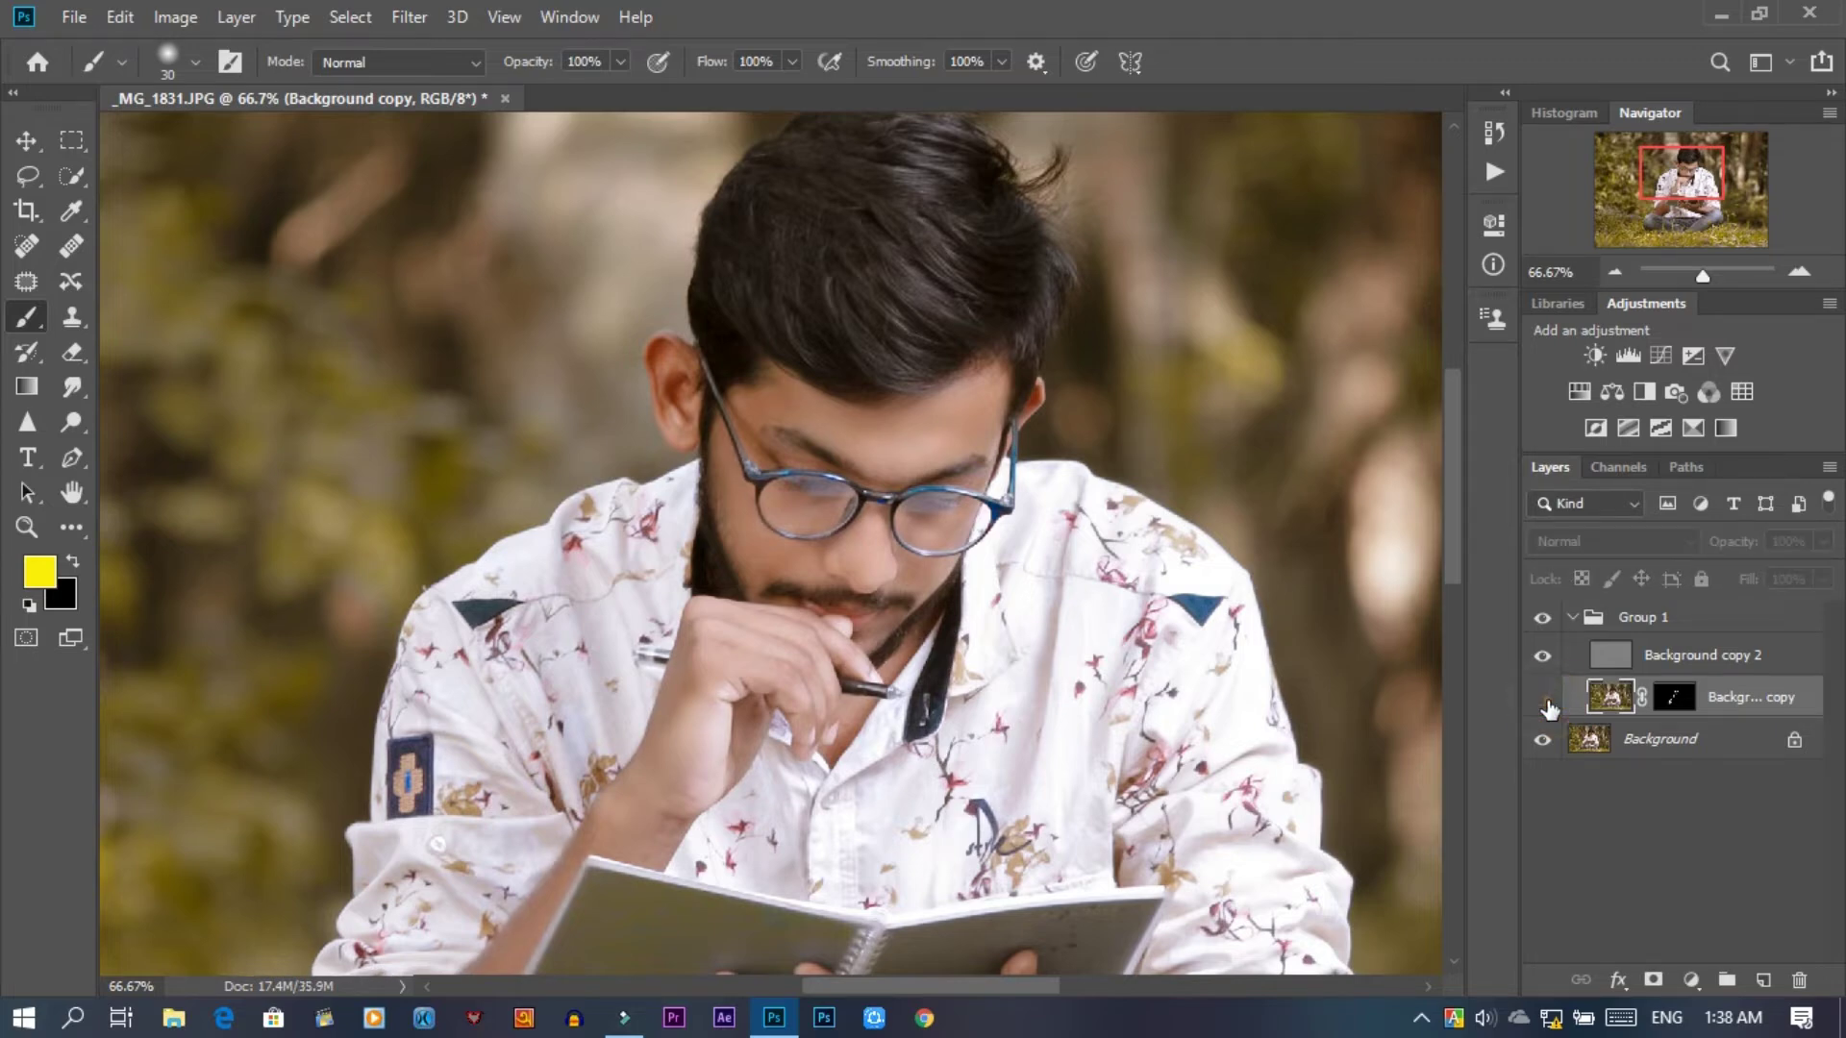
pyautogui.click(1544, 700)
# - Merge down Background copy 2, flatten the image, duplicate Background, and add Hue/Saturation
pyautogui.hotkey('ctrl', '0')
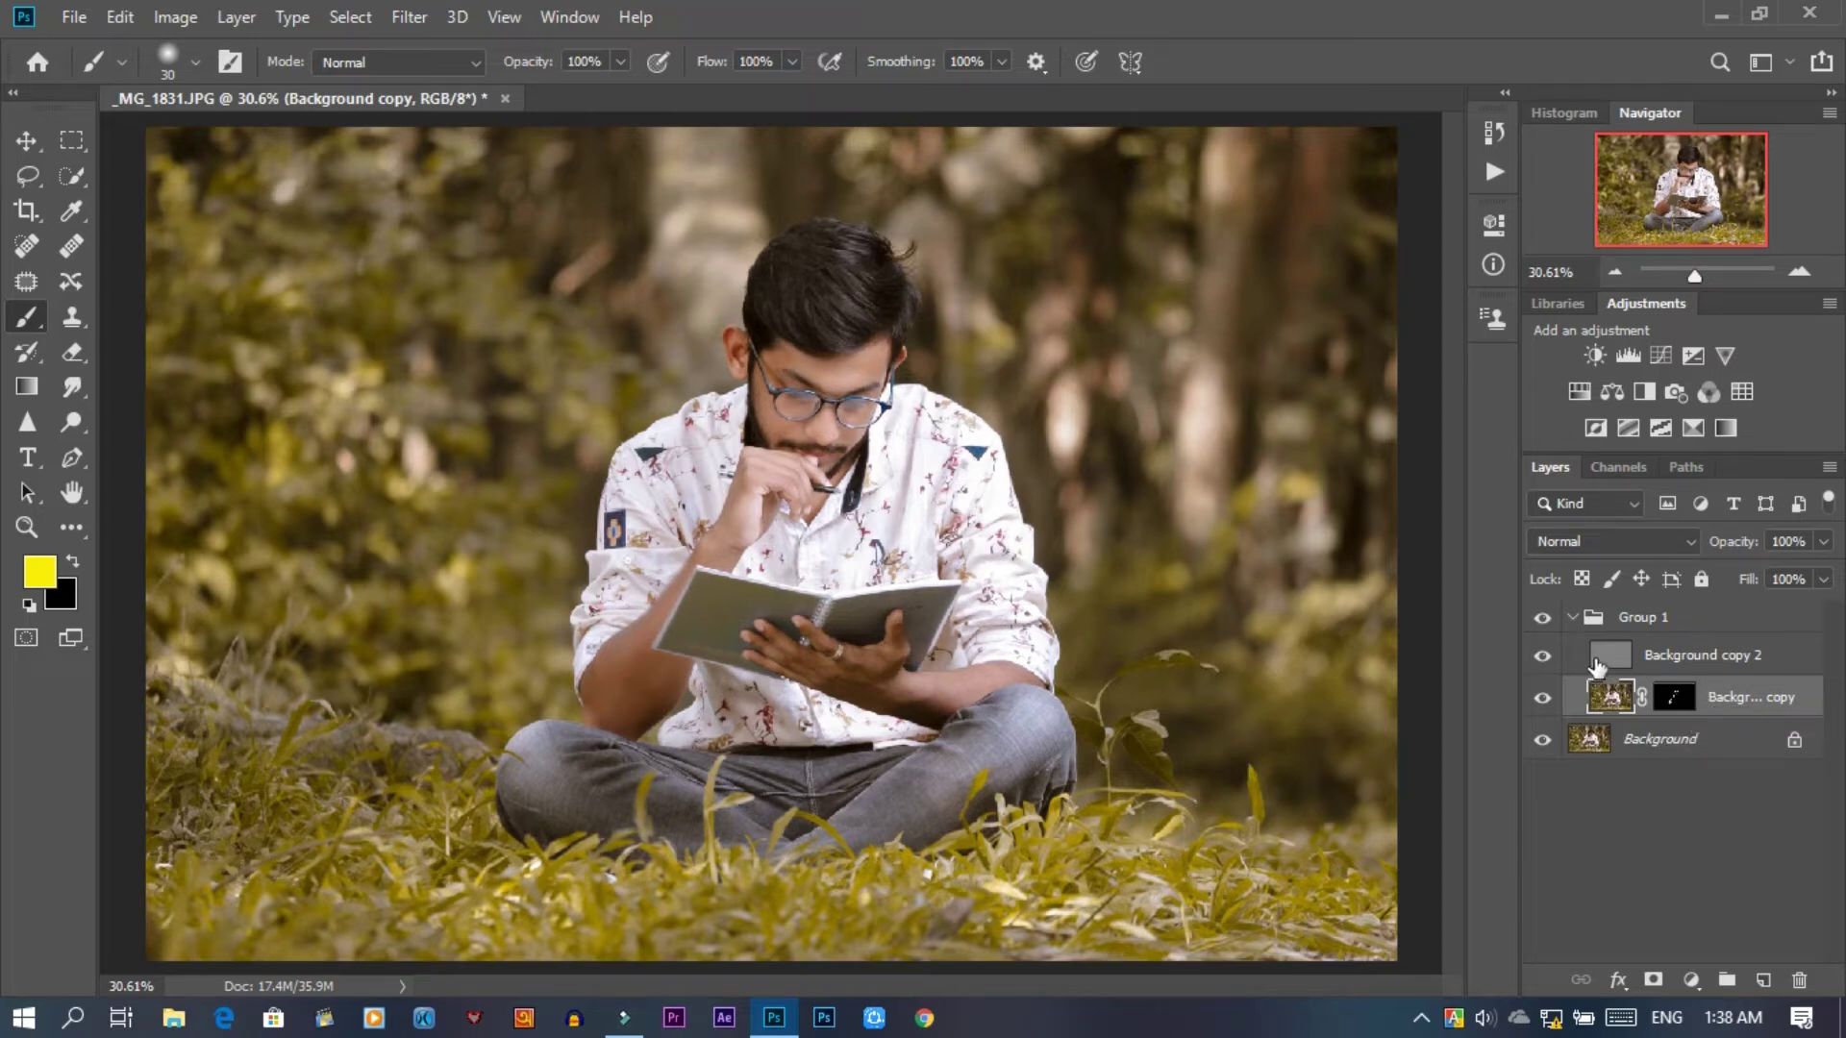
pyautogui.rightClick(1708, 657)
pyautogui.click(1415, 804)
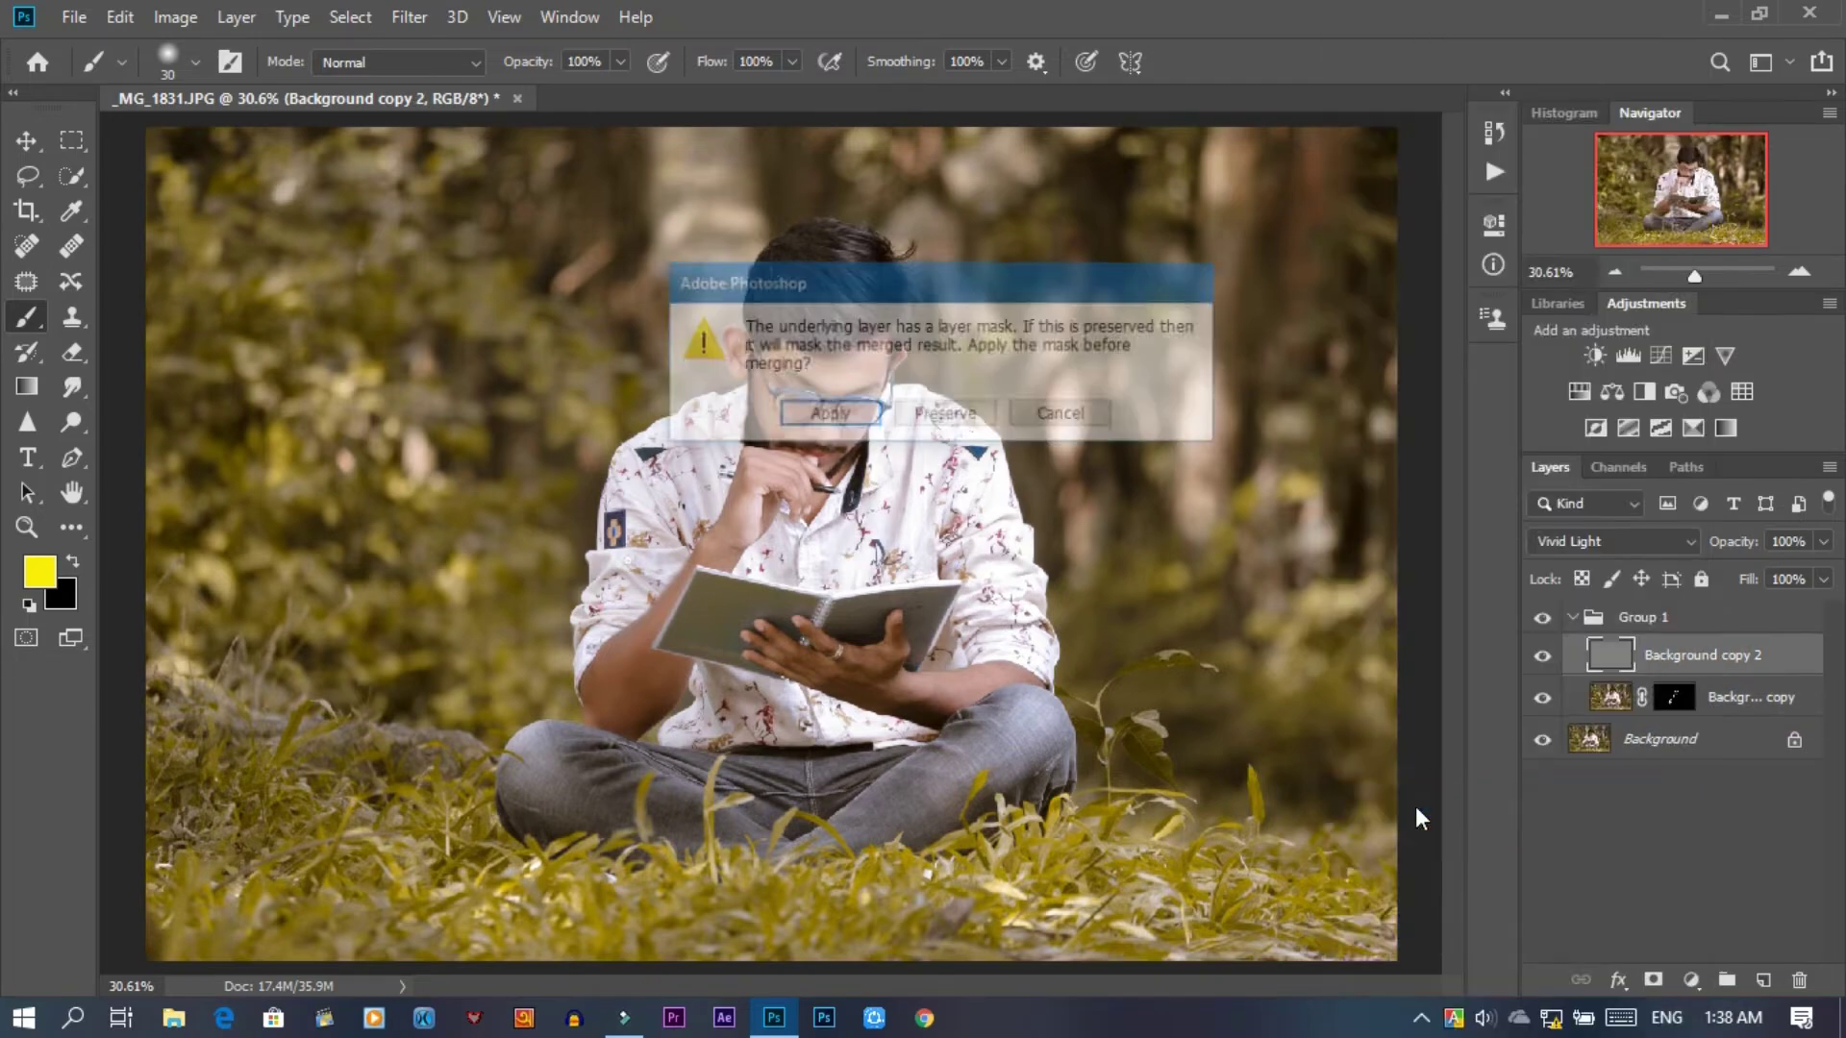
pyautogui.click(850, 415)
pyautogui.rightClick(1671, 653)
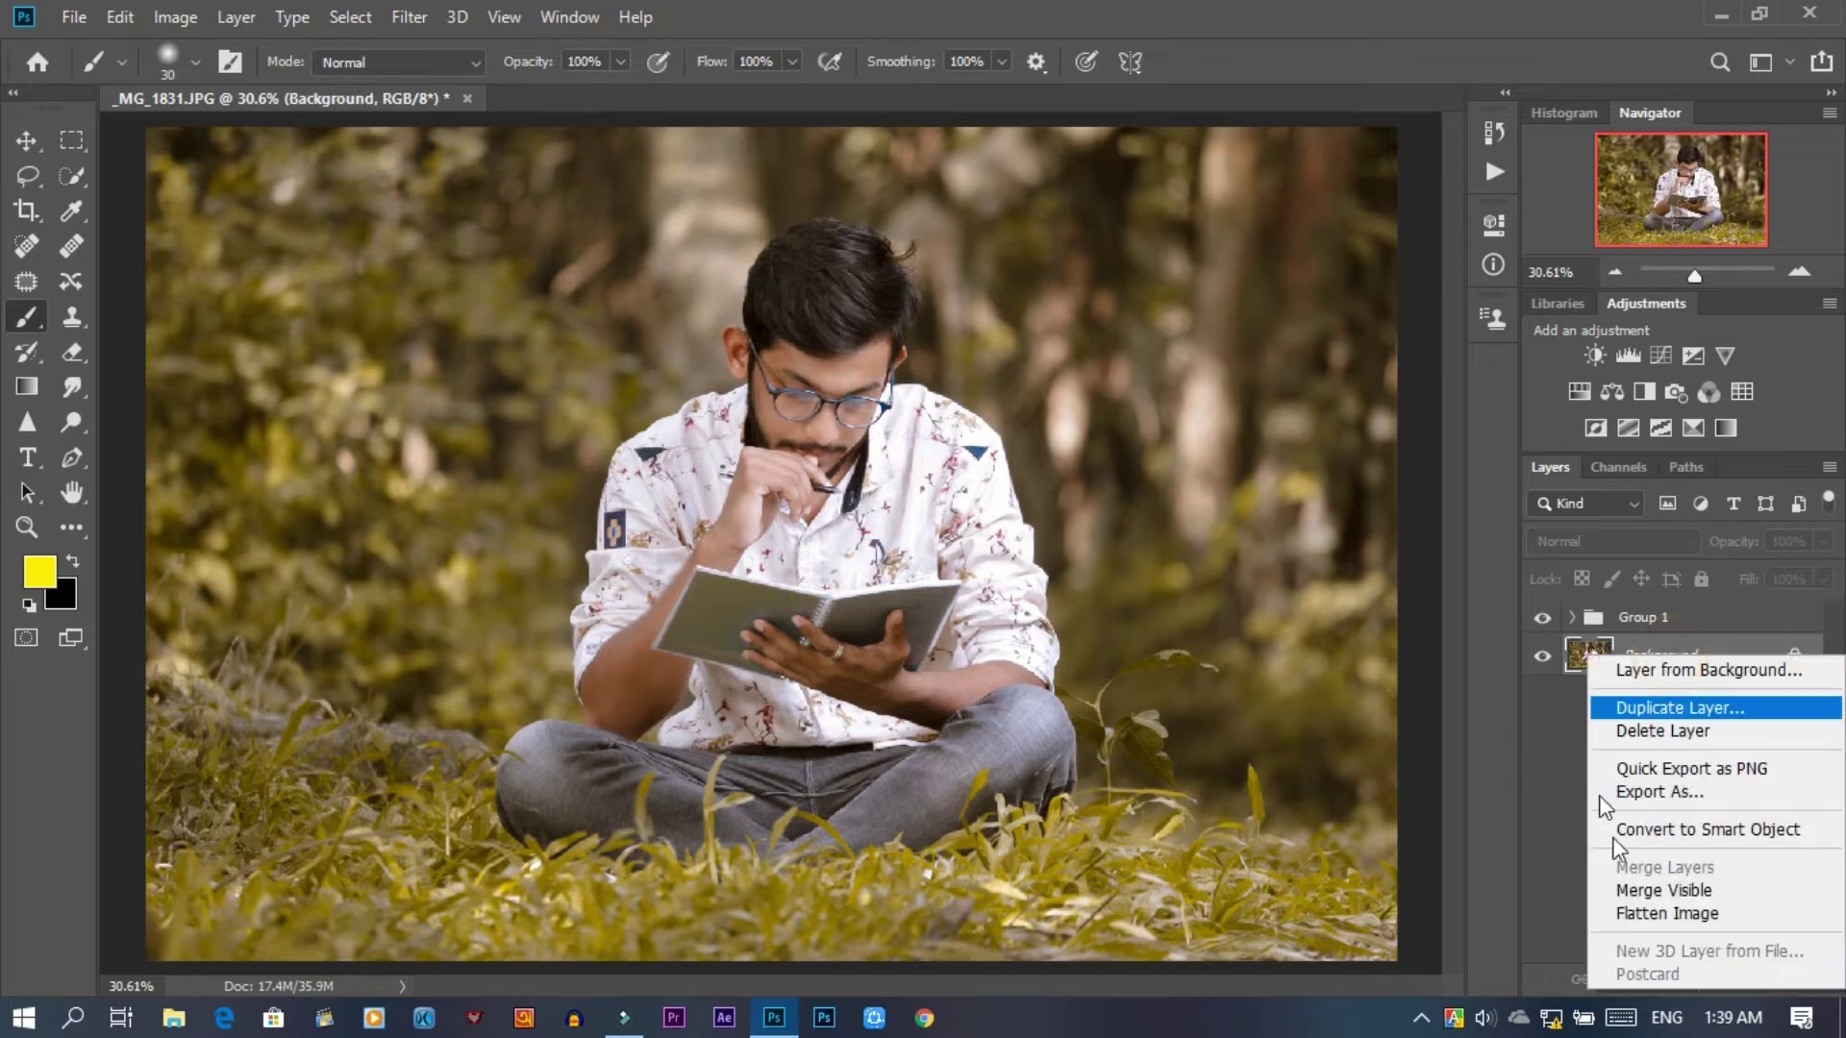
pyautogui.click(1644, 881)
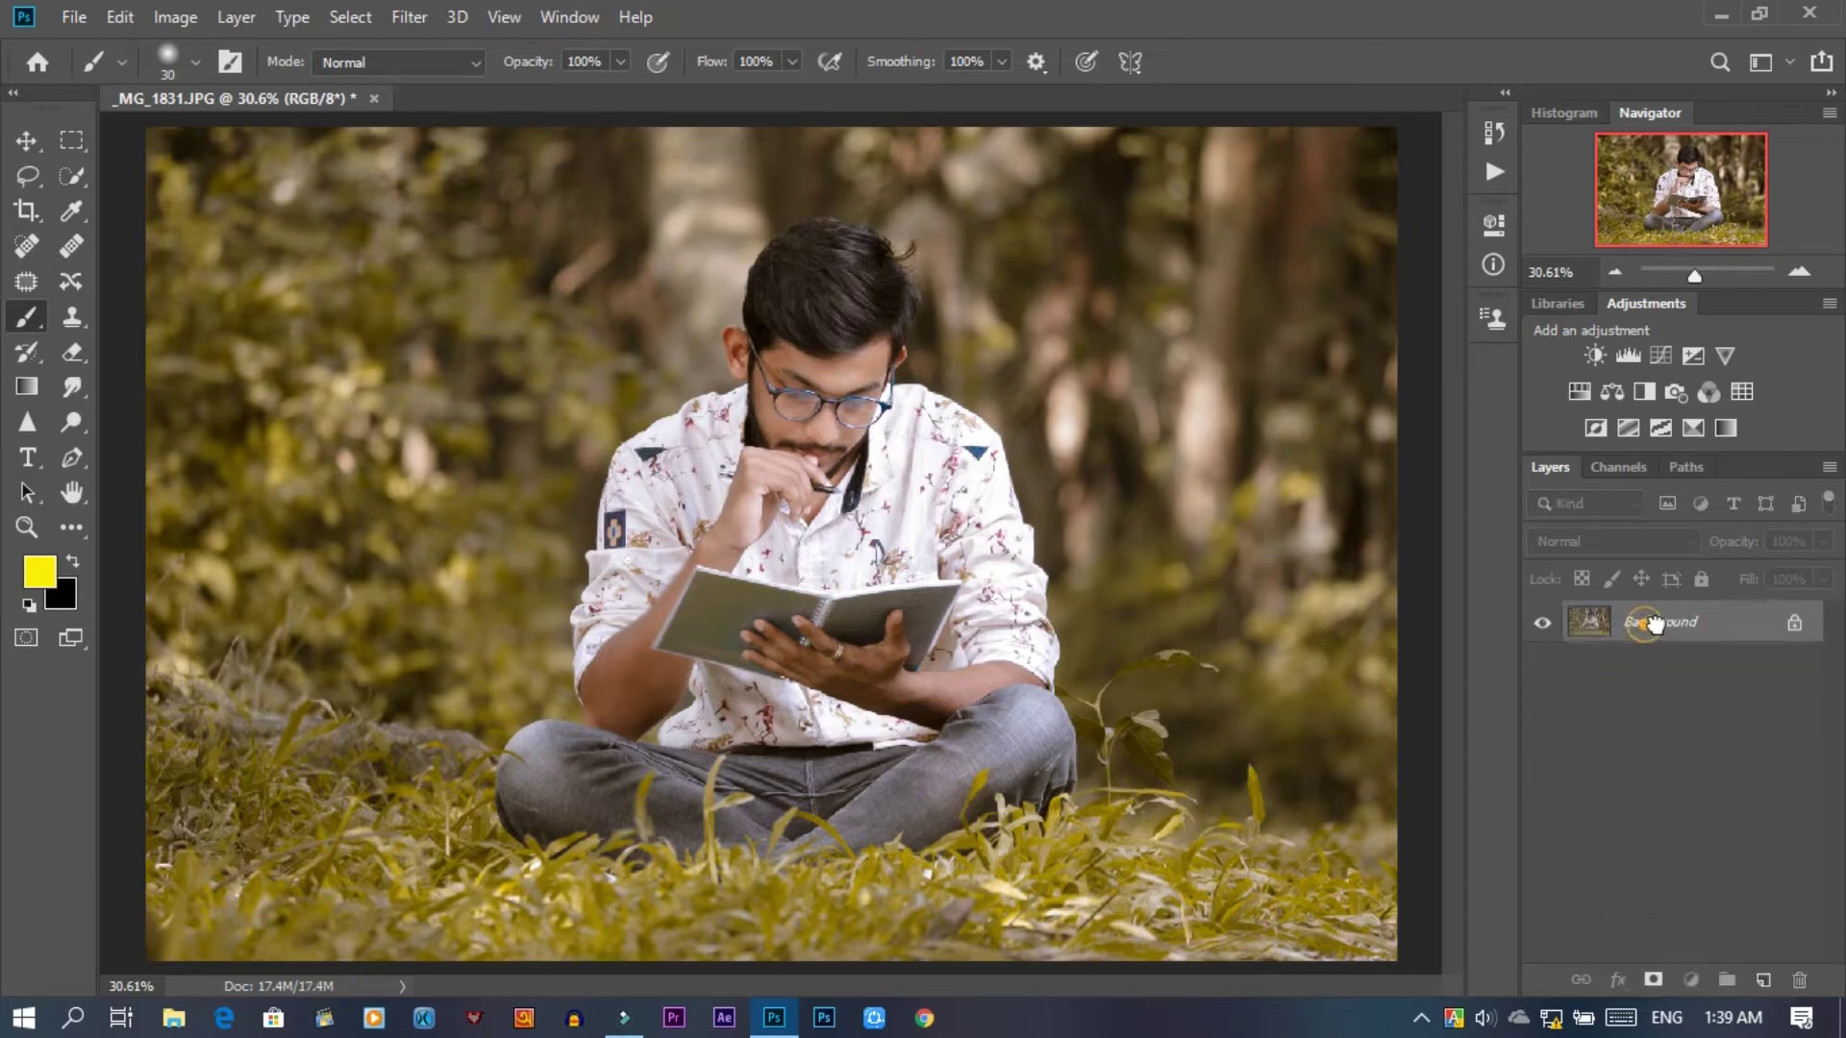
pyautogui.moveTo(1668, 621); pyautogui.dragTo(1763, 980)
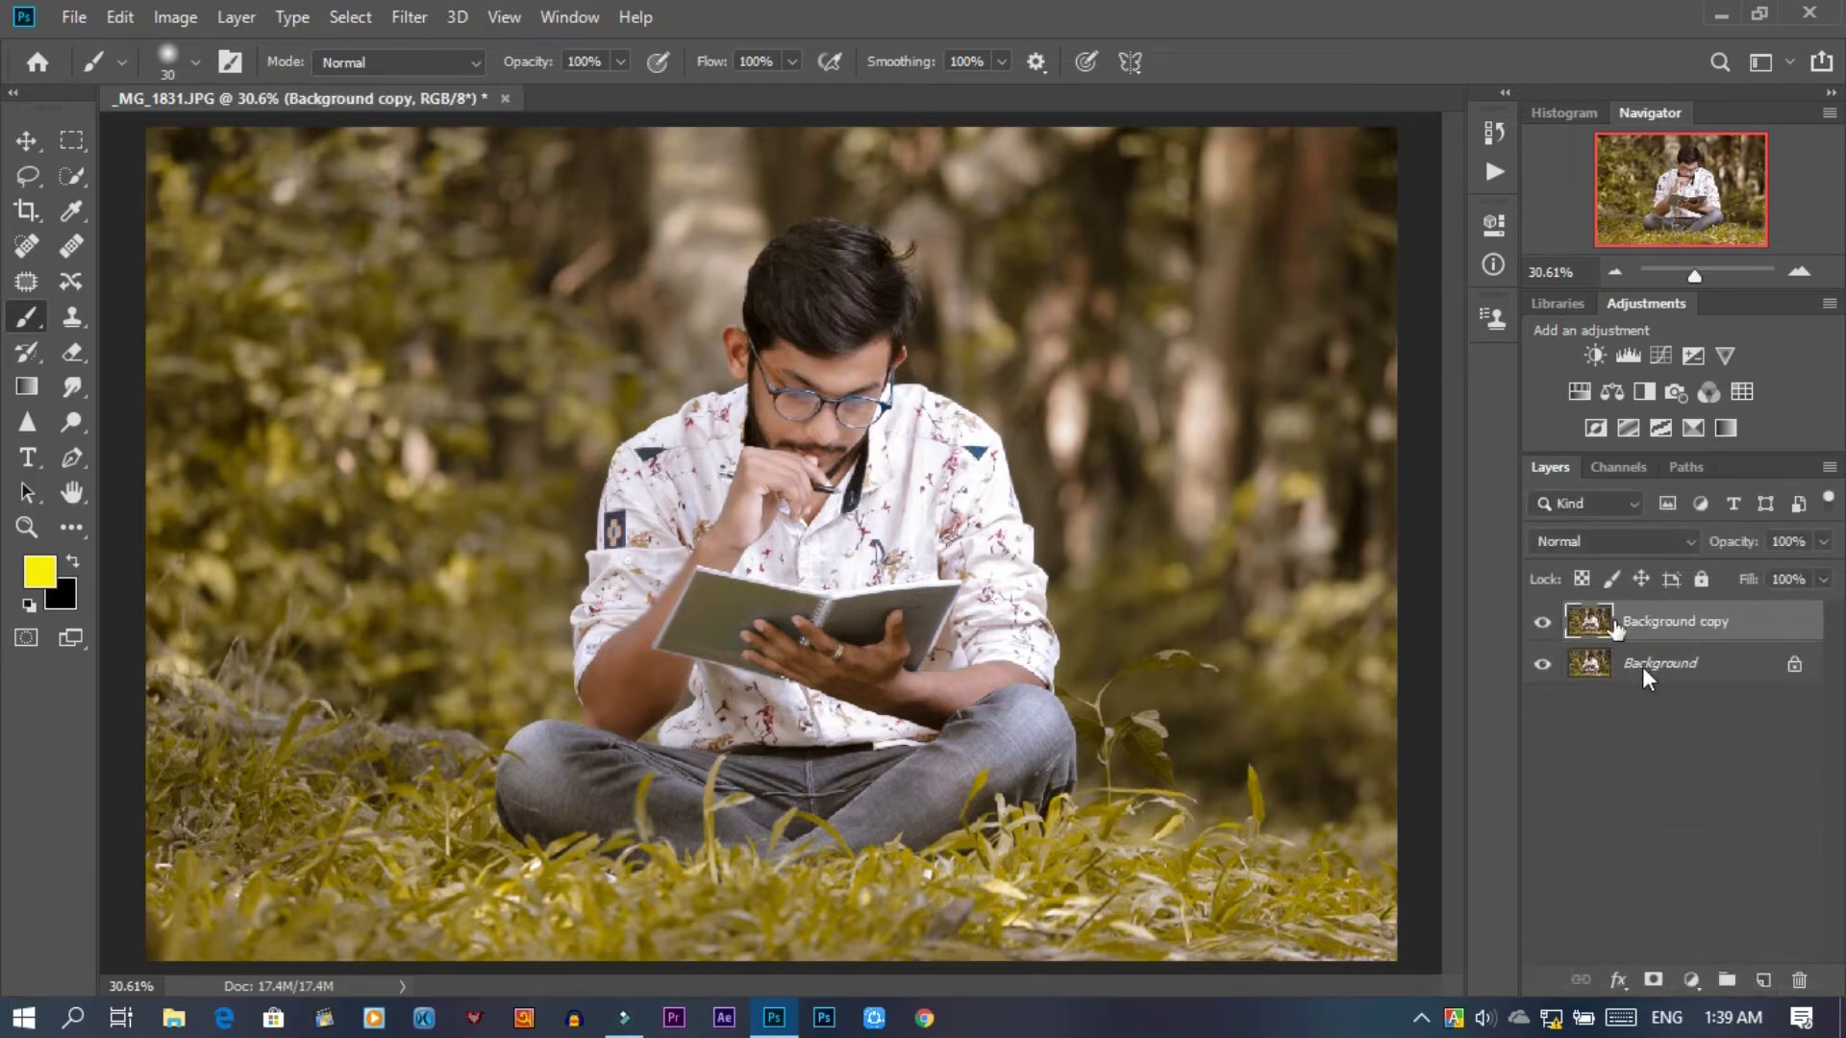
pyautogui.click(1579, 393)
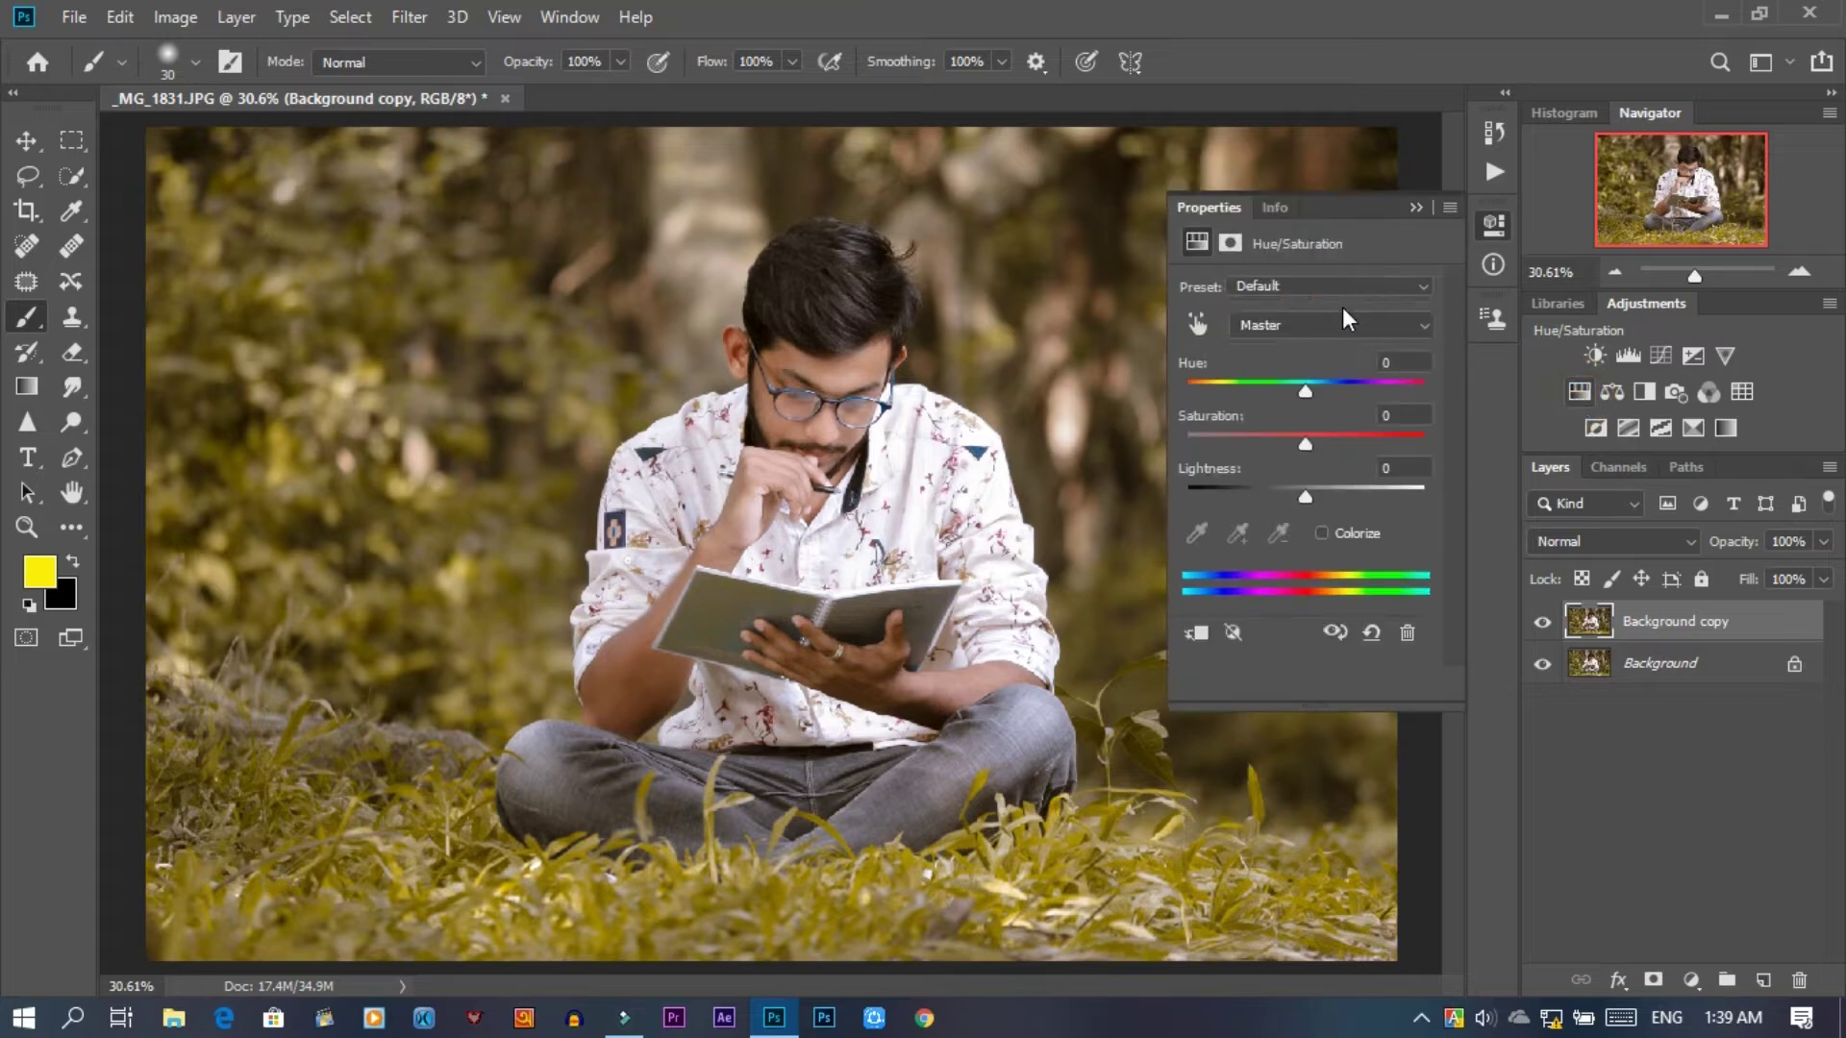
# - Target the Cyans range, sample the yellow-green foliage, and shift its Hue to about -16
pyautogui.click(1336, 322)
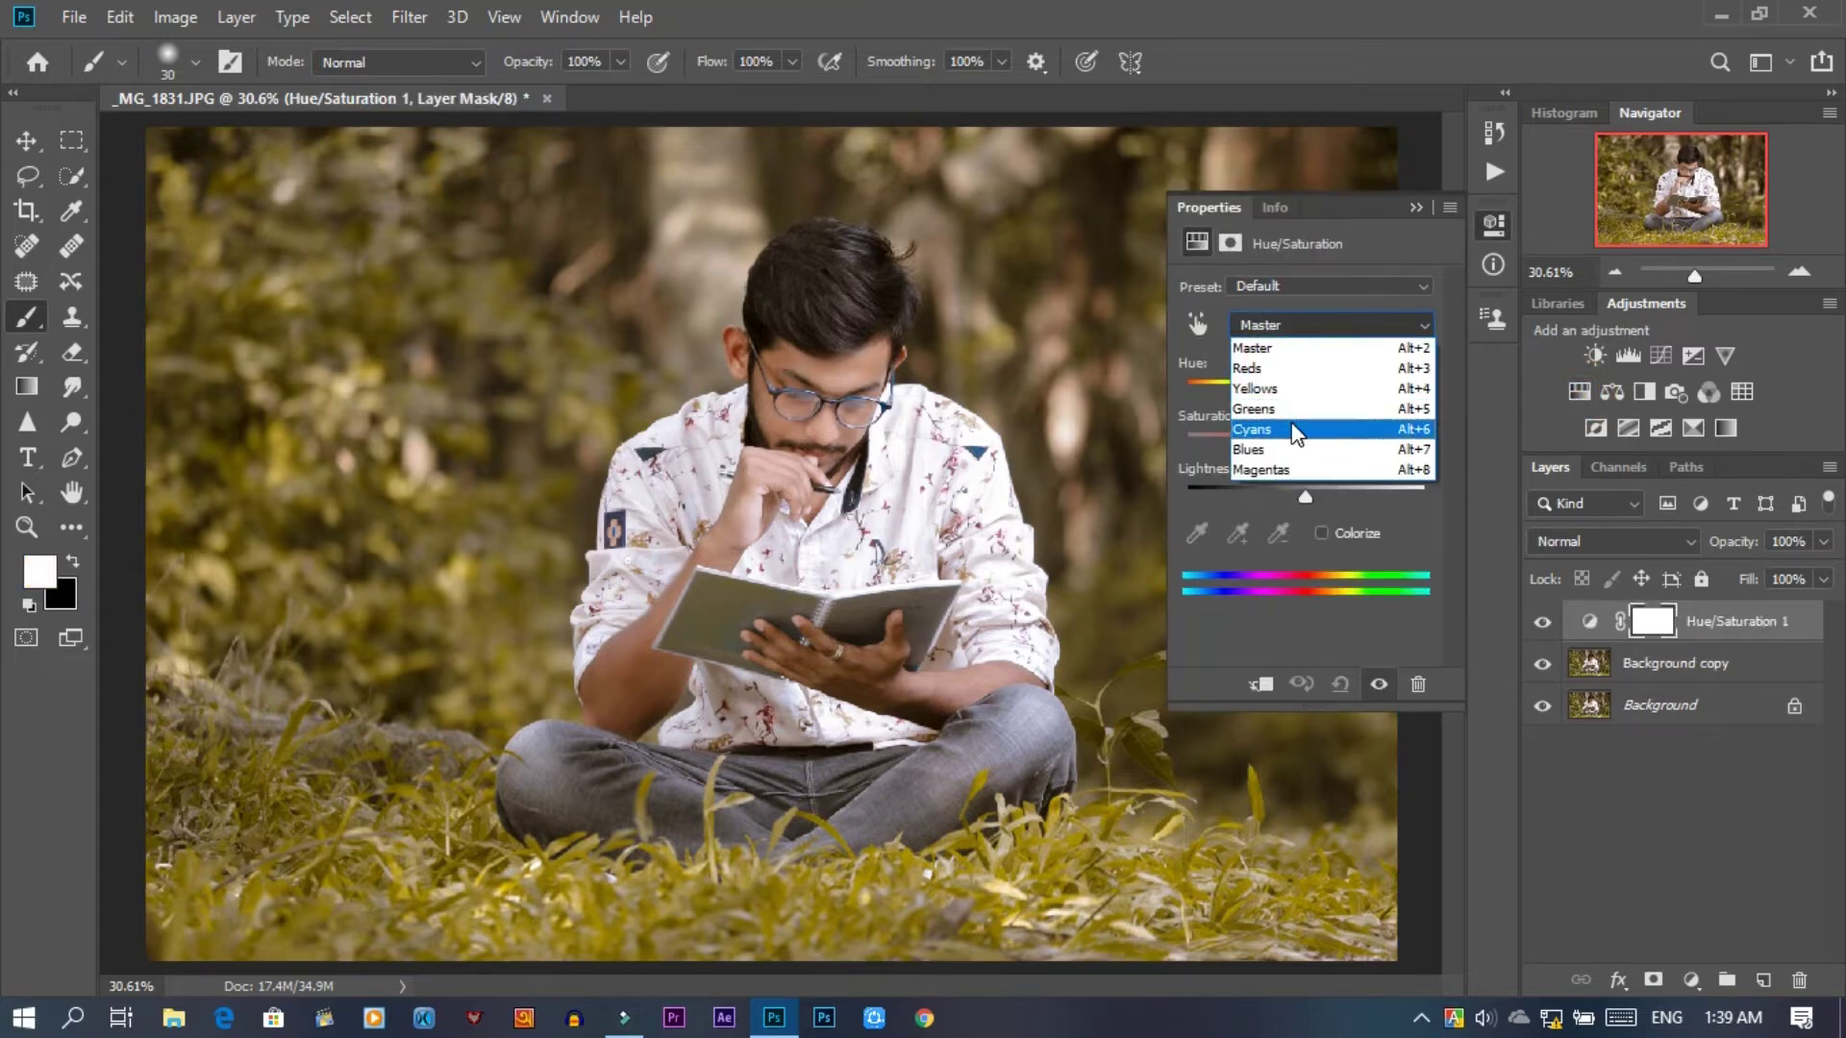
pyautogui.click(1305, 429)
pyautogui.click(1237, 533)
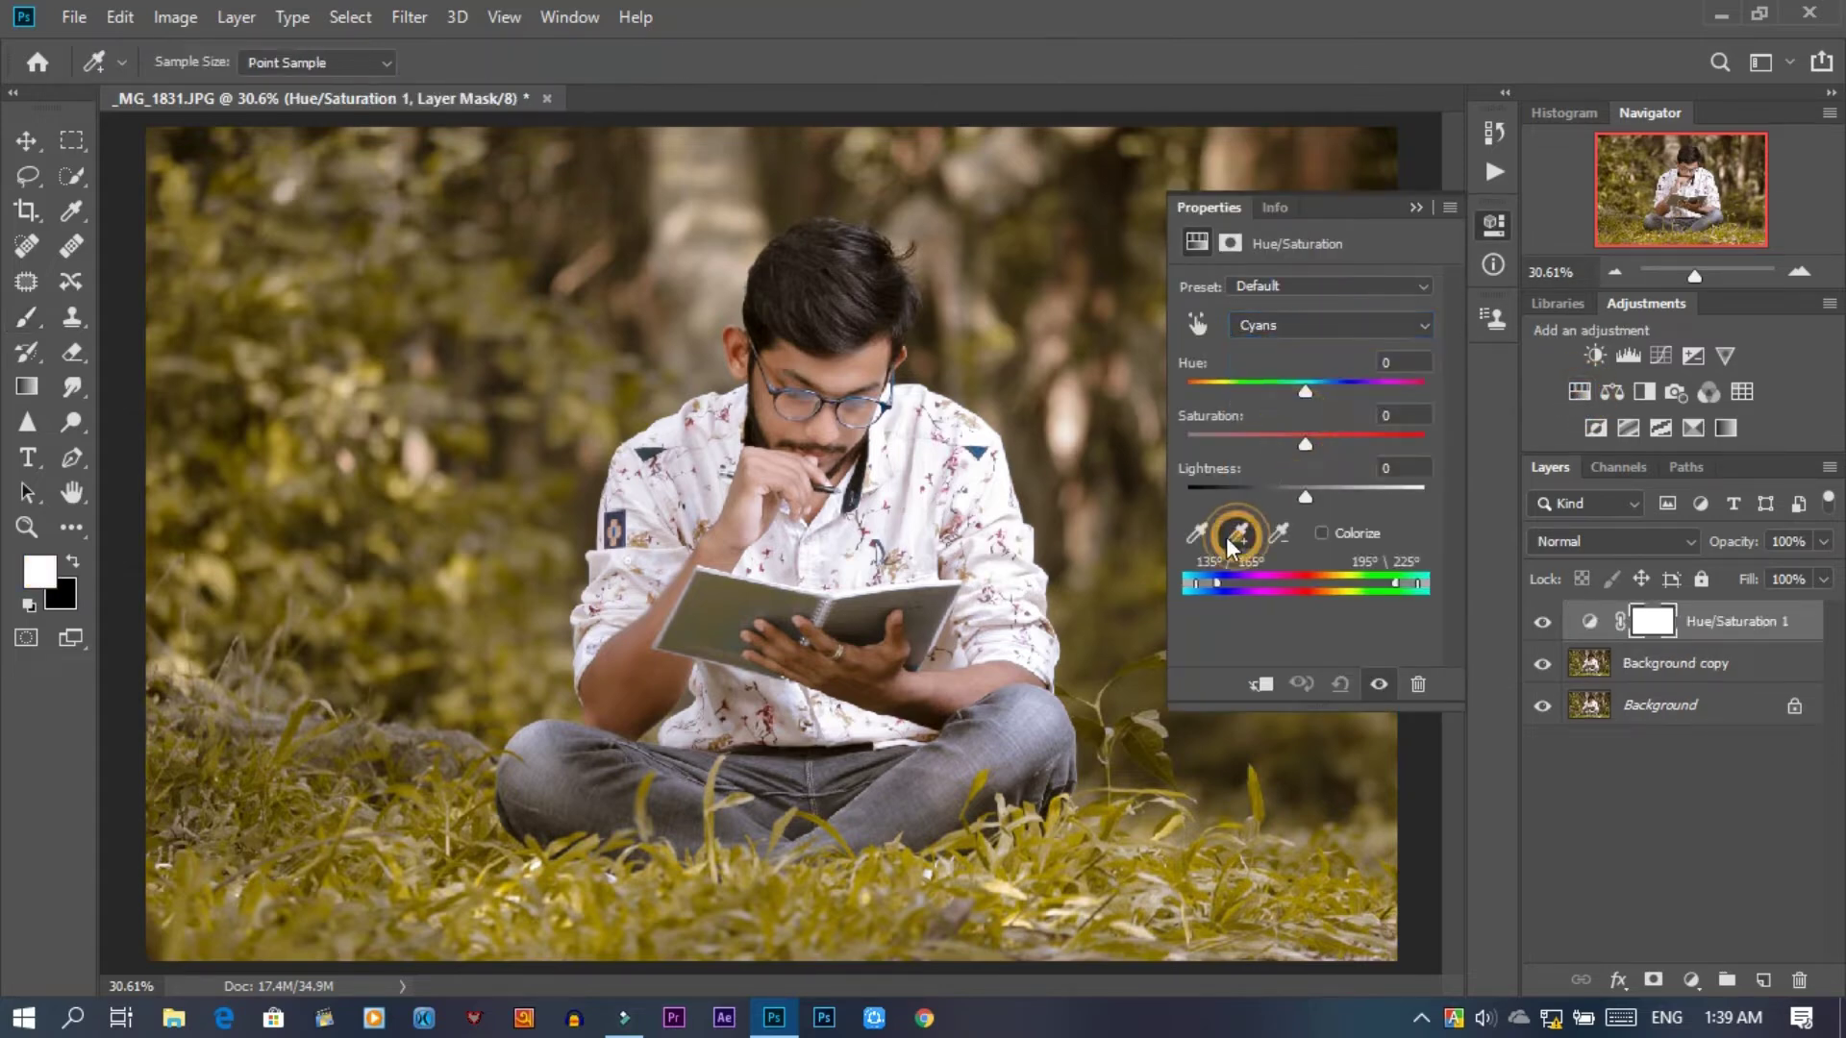
pyautogui.click(456, 569)
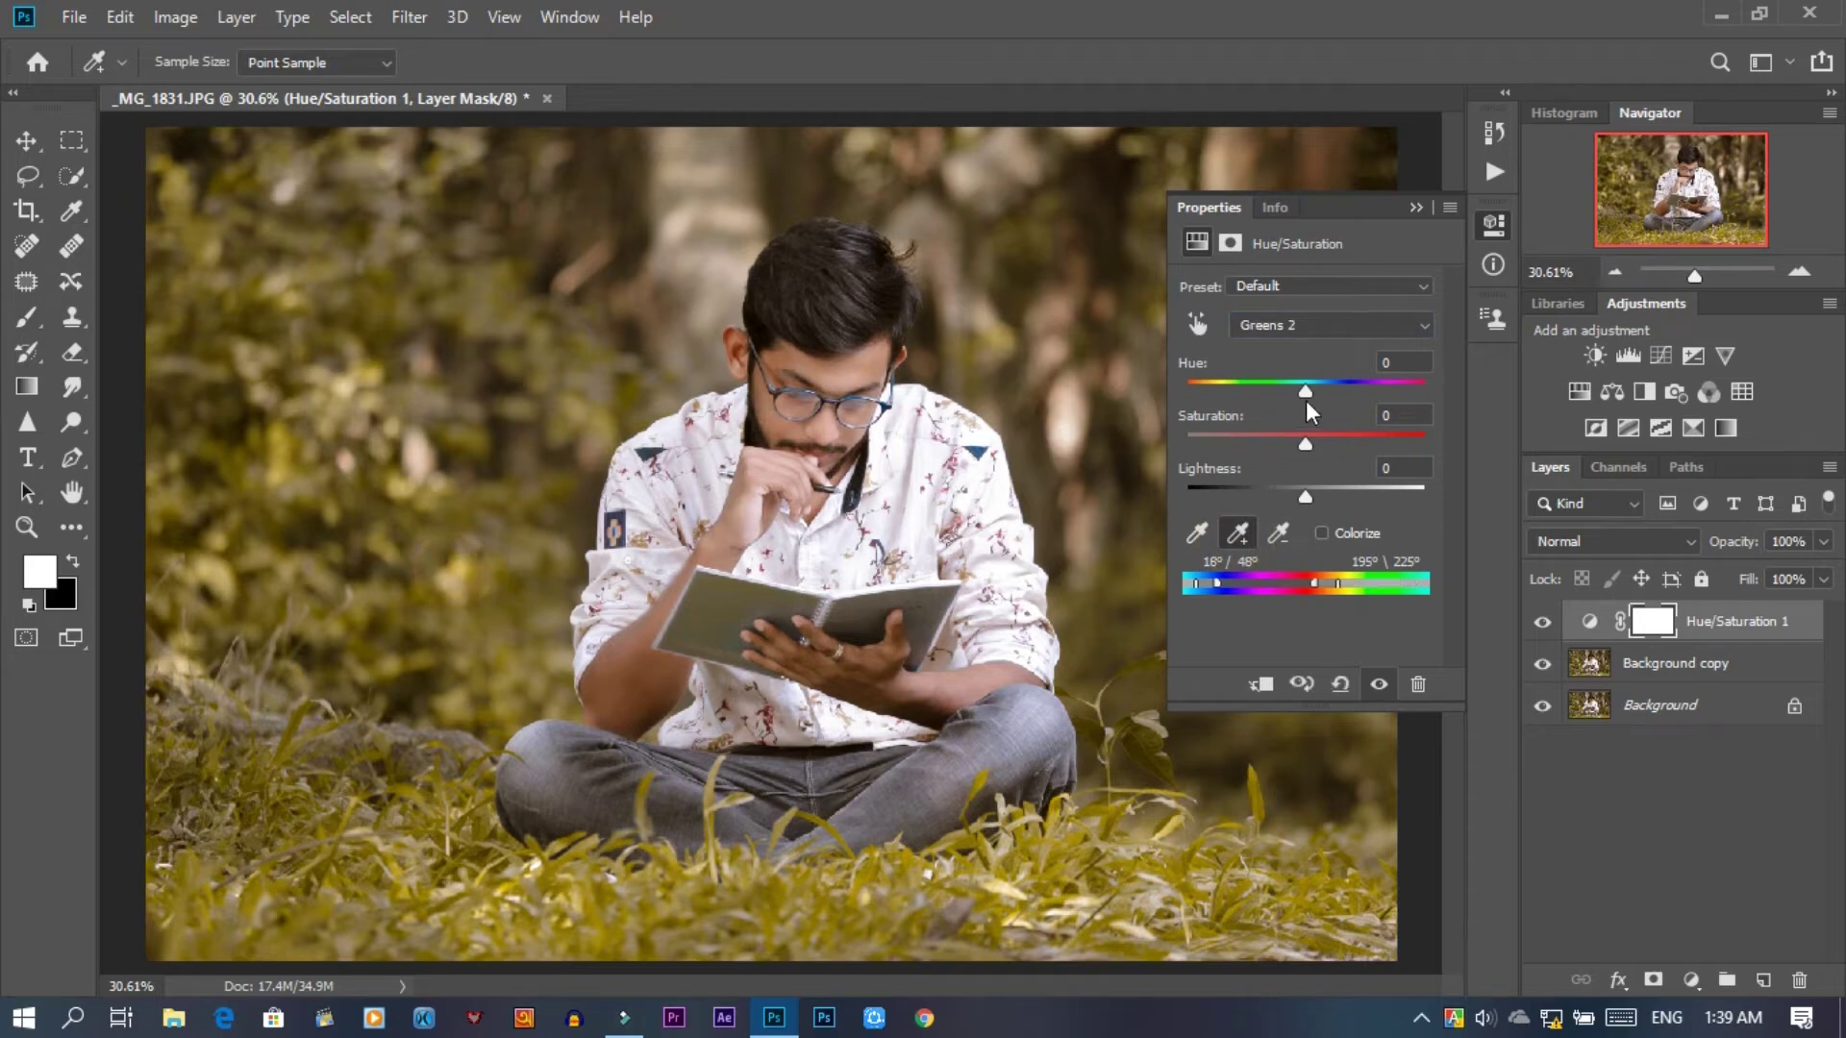
pyautogui.moveTo(1310, 392); pyautogui.dragTo(1282, 390)
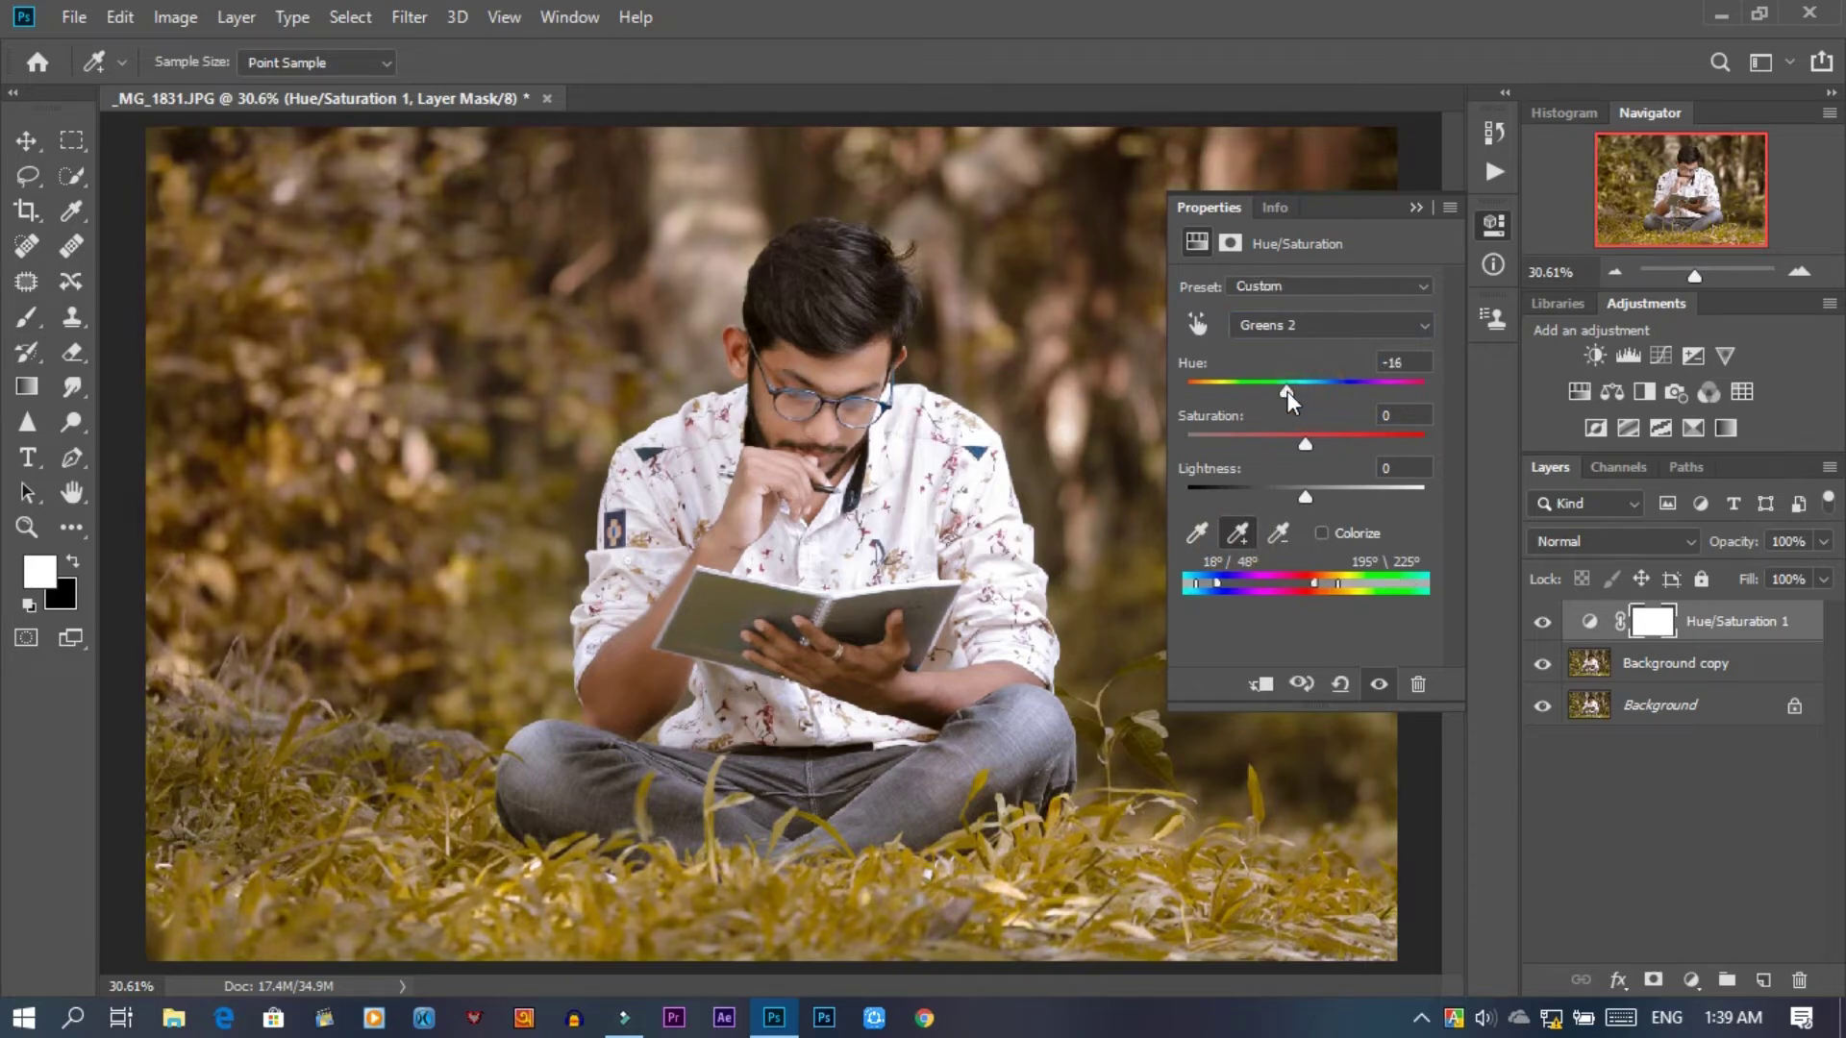
pyautogui.moveTo(1282, 391); pyautogui.dragTo(1295, 394)
pyautogui.click(1417, 207)
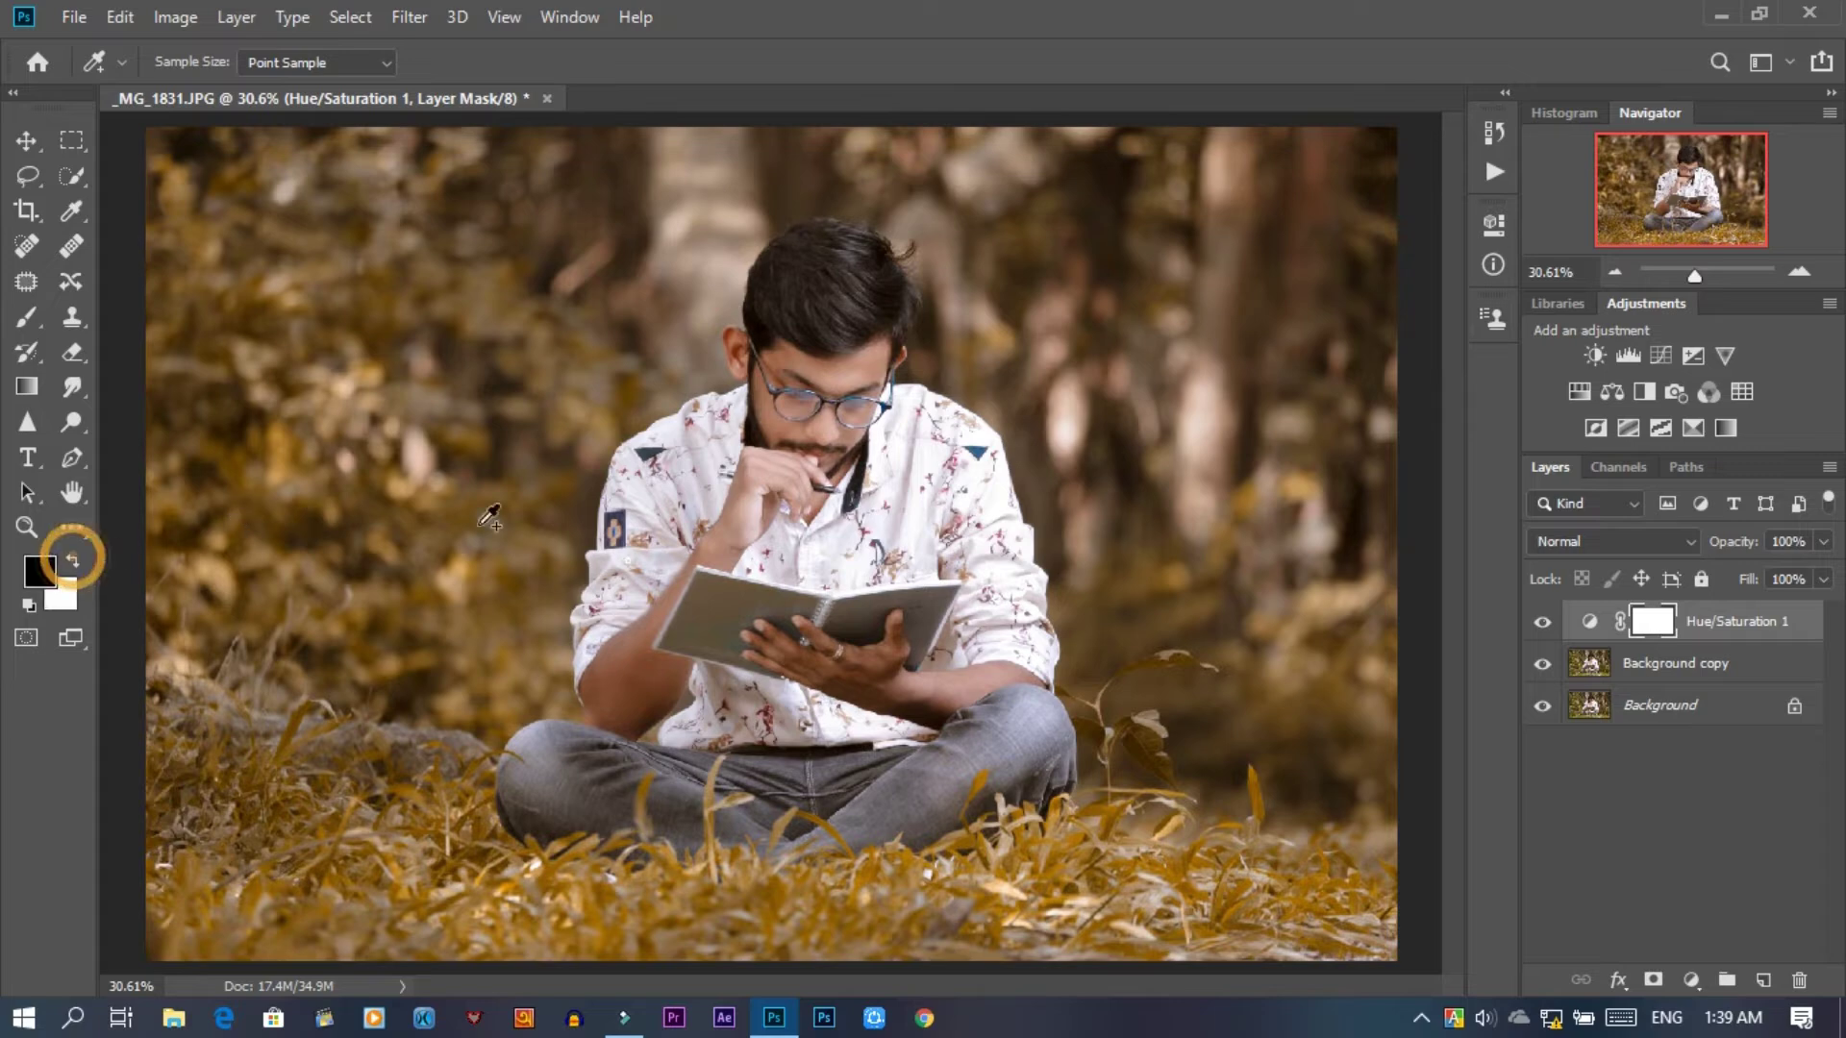
# - Paint black on the Hue/Saturation mask over the man, his shirt and notebook
pyautogui.click(73, 560)
pyautogui.click(27, 316)
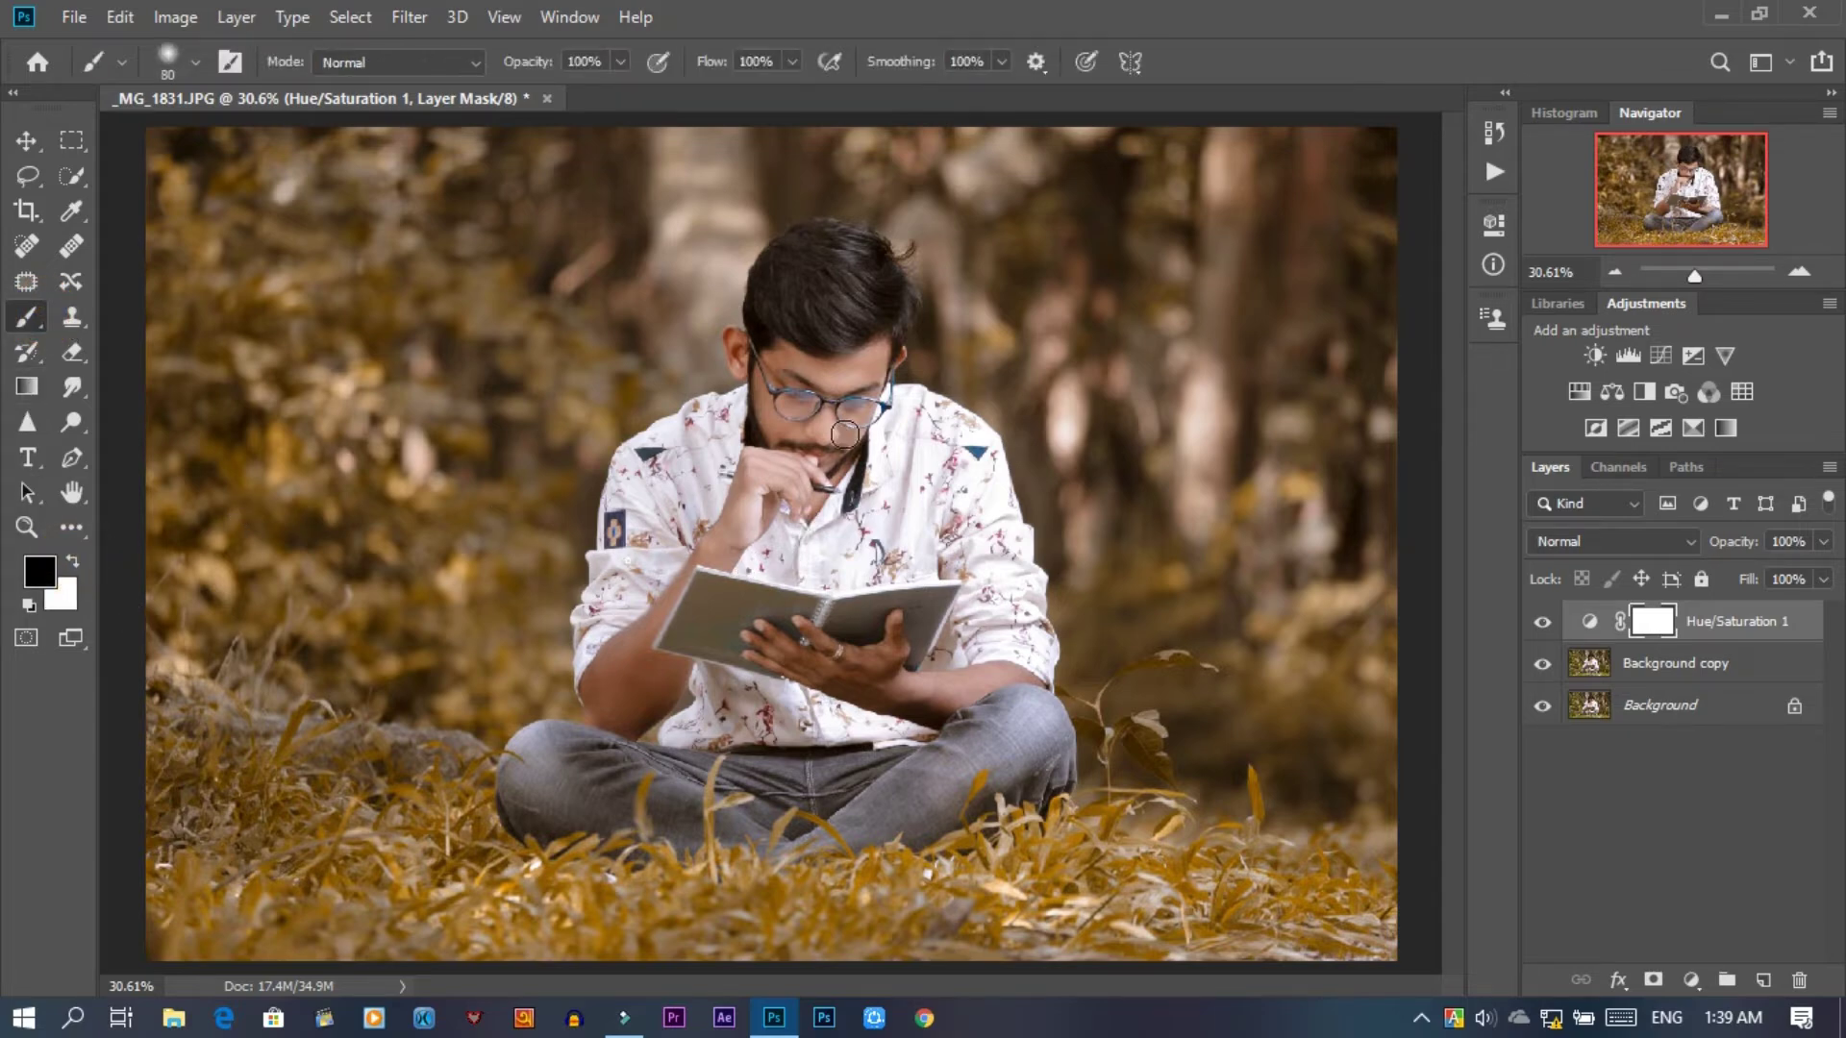
pyautogui.press(']')
pyautogui.press(']')
pyautogui.press(']')
pyautogui.click(803, 420)
pyautogui.press('[')
pyautogui.press('[')
pyautogui.press('[')
pyautogui.press(']')
pyautogui.moveTo(664, 627); pyautogui.dragTo(634, 711)
# - Merge the Hue/Saturation layer into Background copy and toggle it to compare
pyautogui.rightClick(1689, 627)
pyautogui.click(1413, 777)
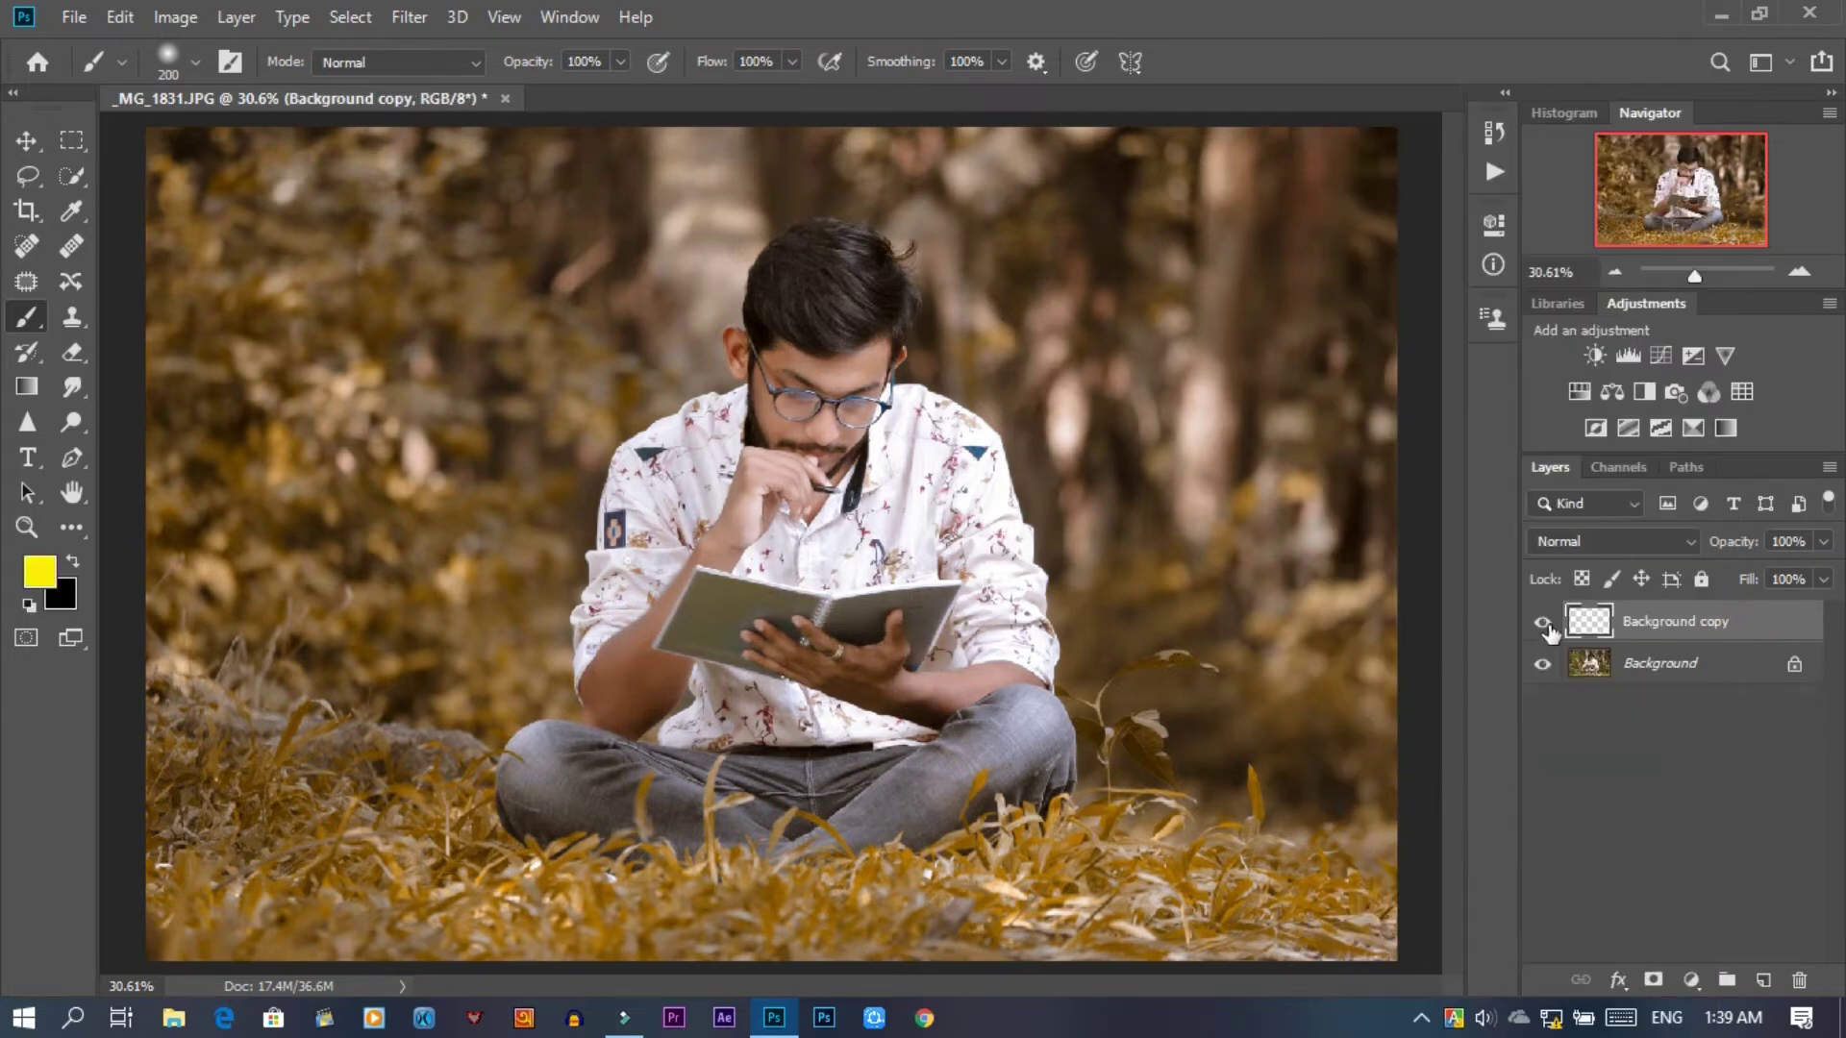
pyautogui.click(1543, 621)
pyautogui.click(1543, 622)
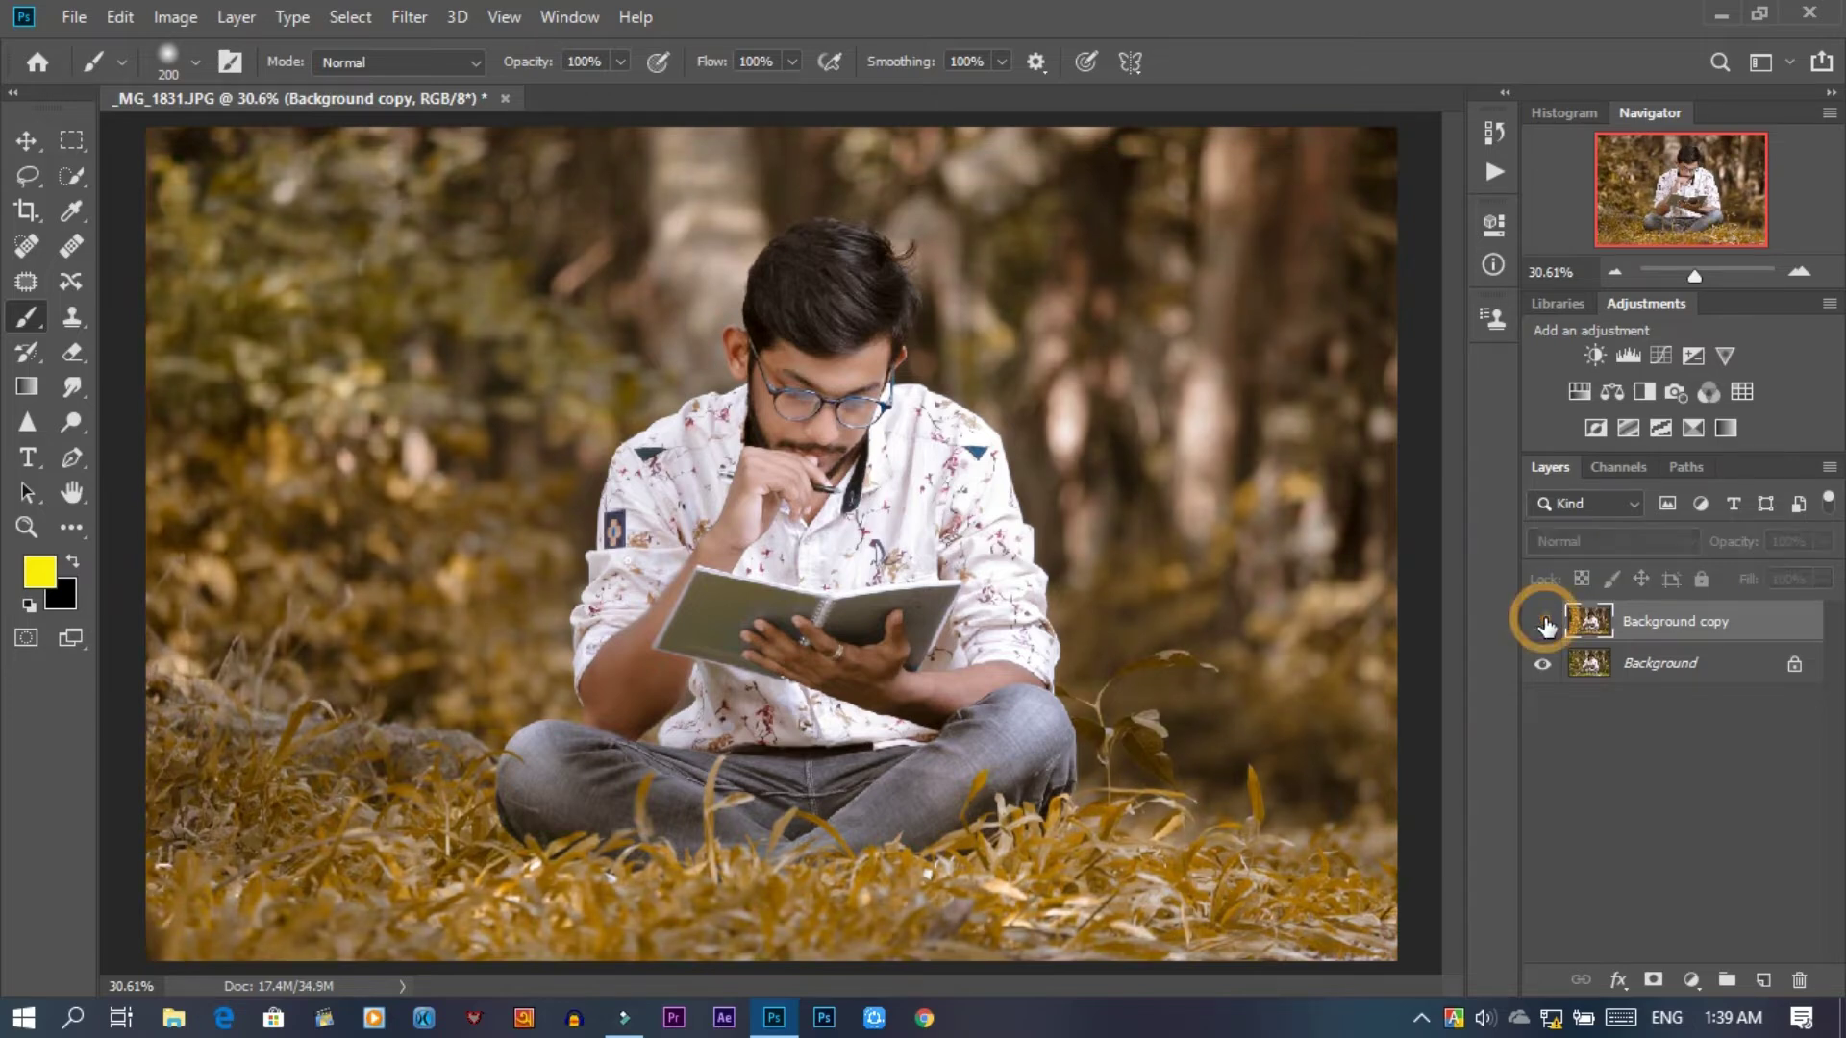
pyautogui.click(1543, 621)
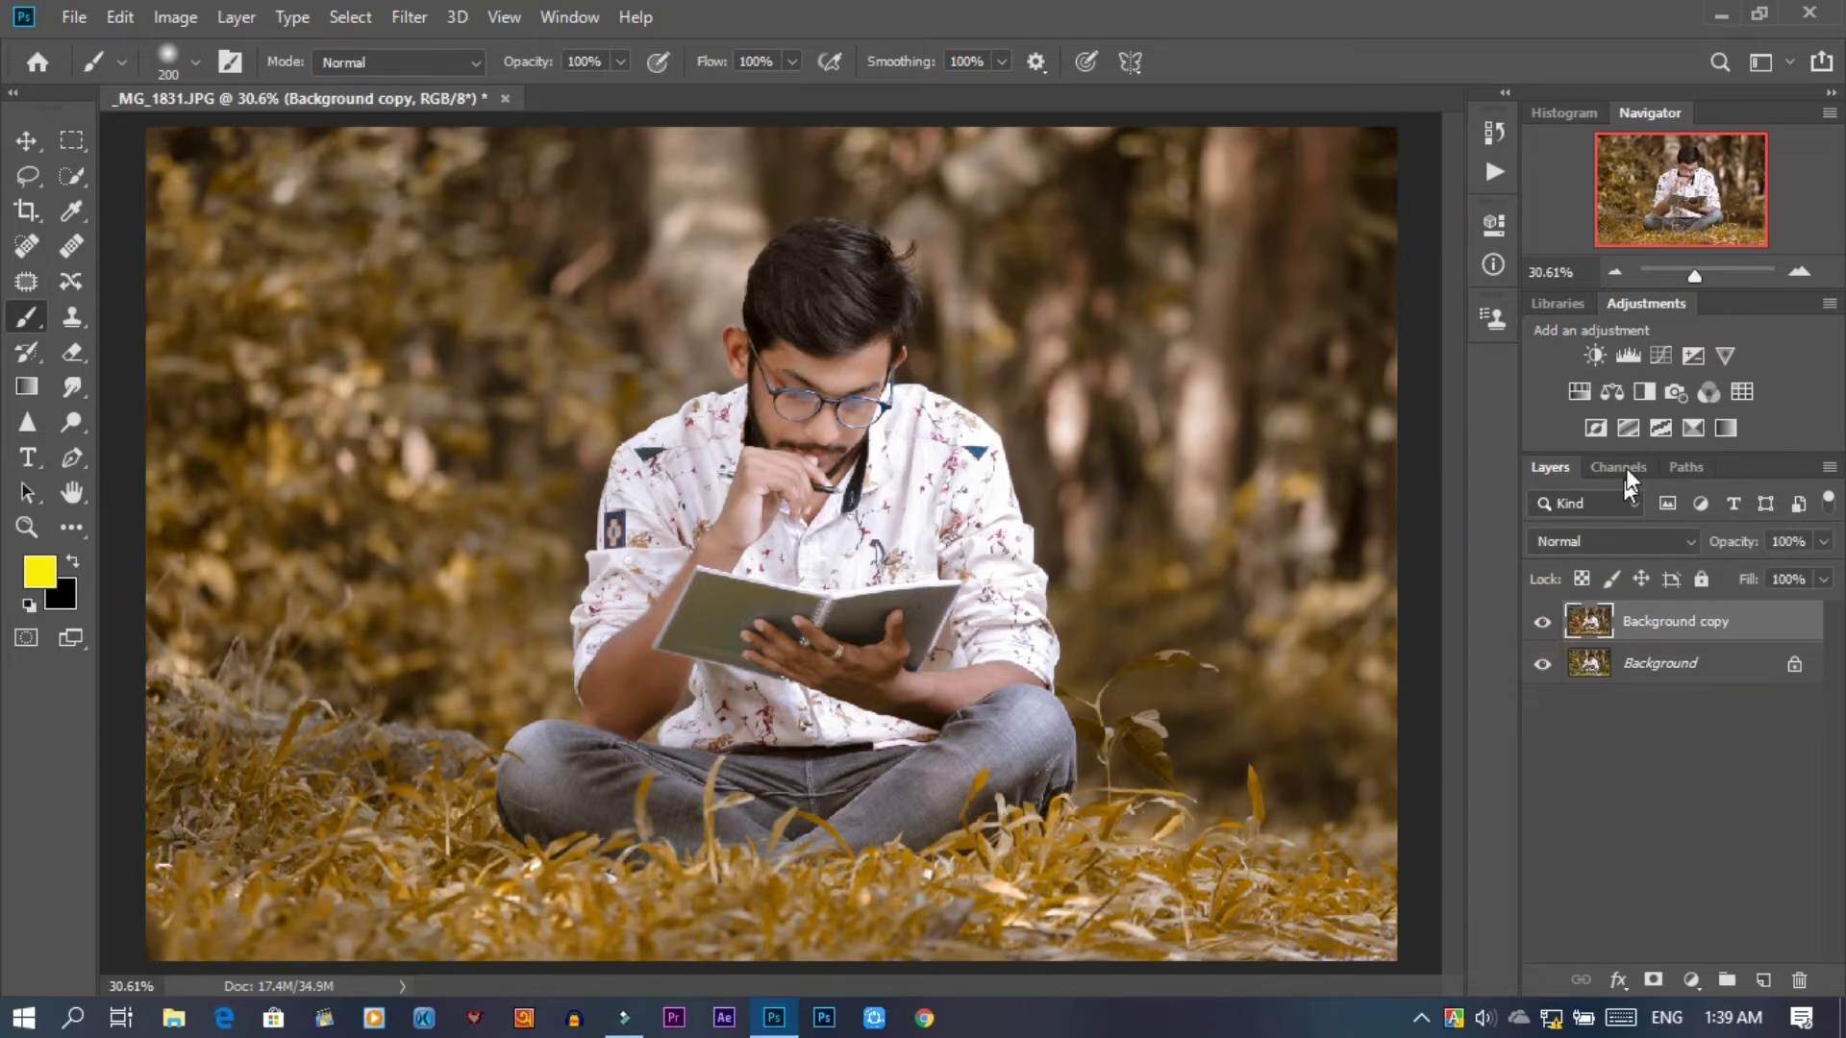
# - Add a Color Balance layer, nudge the midtones, and set Shadows to -7, +2, +2
pyautogui.click(1612, 392)
pyautogui.moveTo(1266, 349); pyautogui.dragTo(1278, 348)
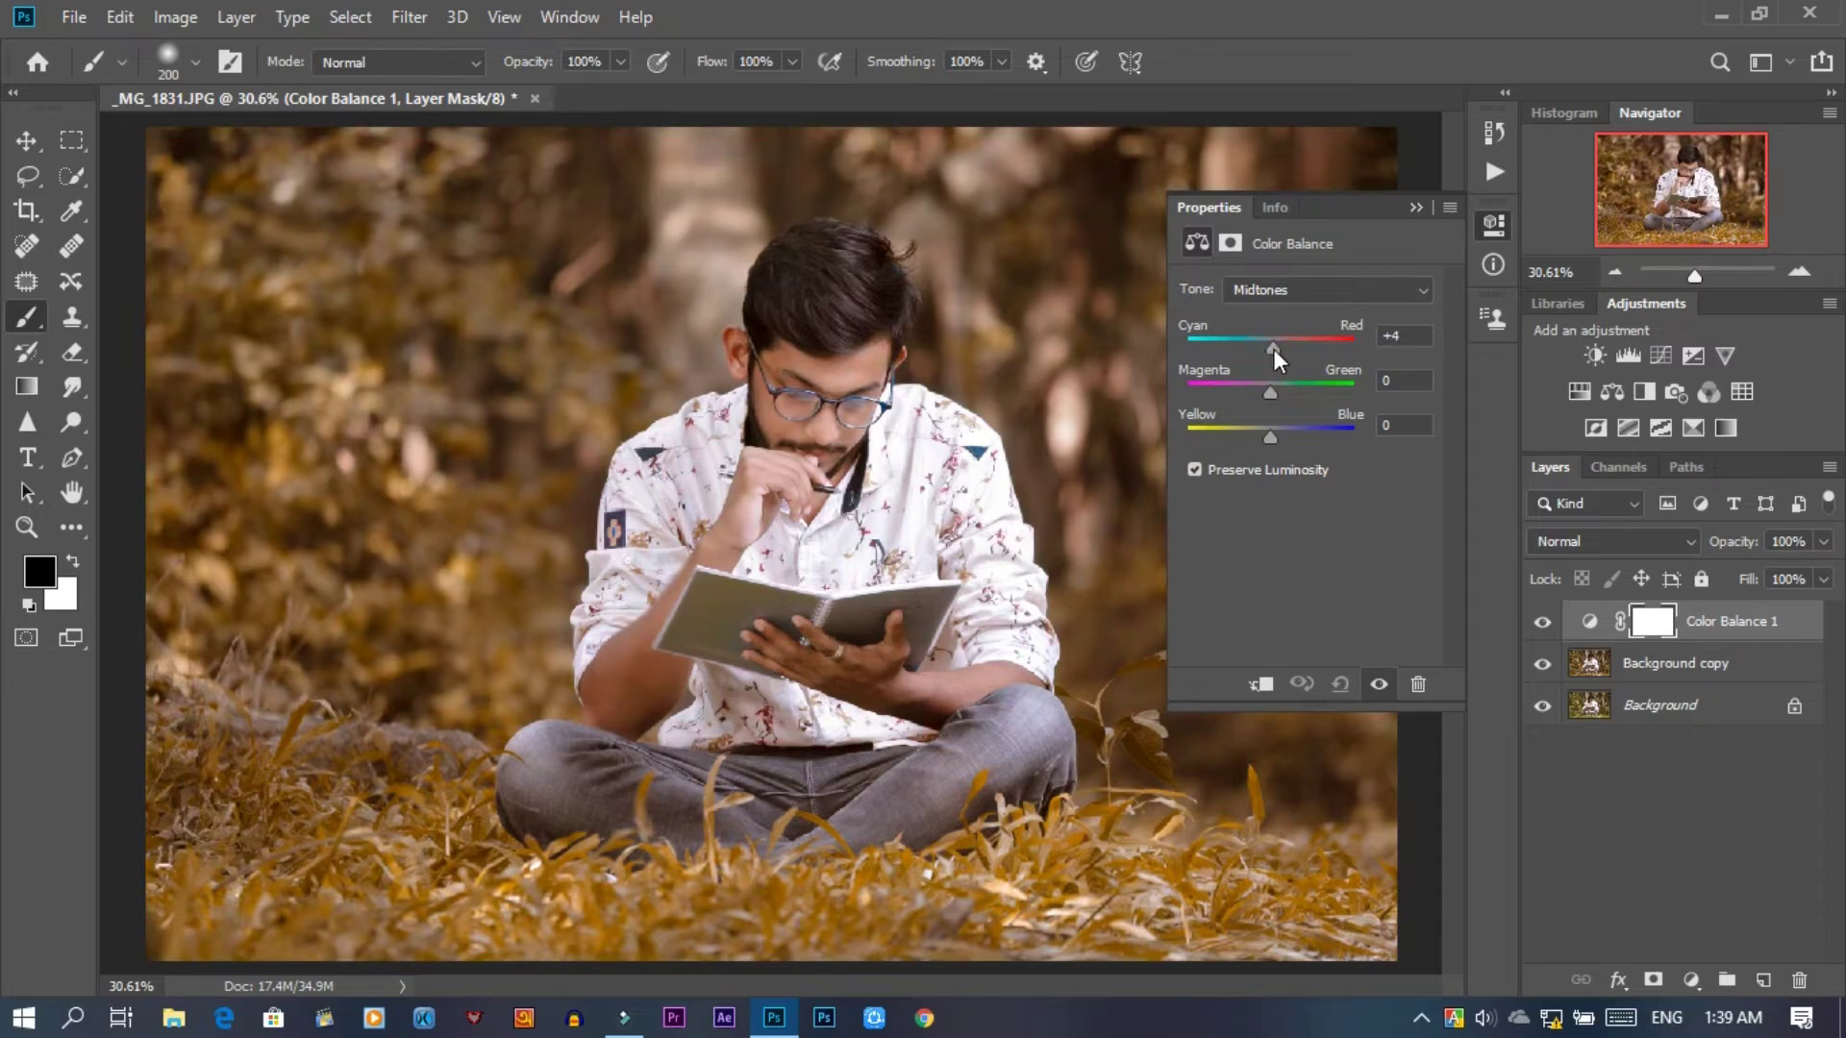
pyautogui.moveTo(1272, 392); pyautogui.dragTo(1278, 435)
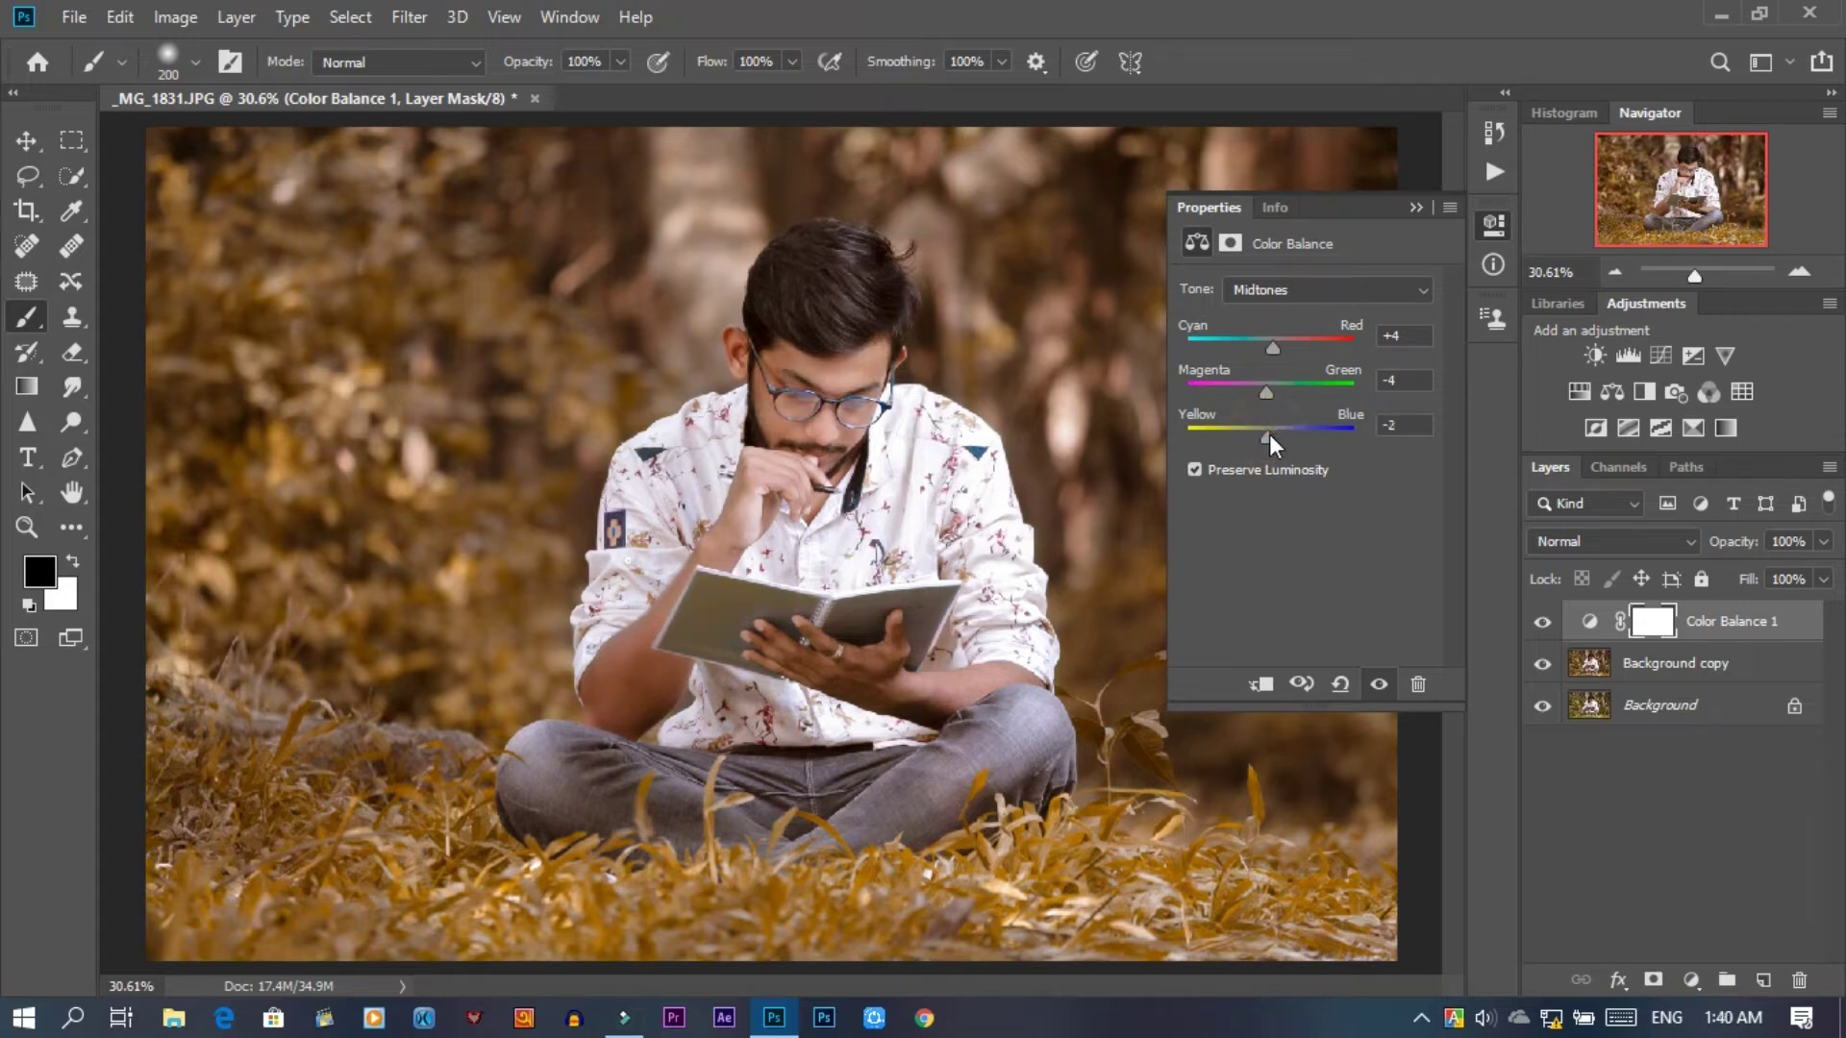
pyautogui.click(1292, 286)
pyautogui.click(1269, 303)
pyautogui.moveTo(1270, 384); pyautogui.dragTo(1273, 435)
pyautogui.moveTo(1270, 348); pyautogui.dragTo(1265, 349)
# - Set Color Balance Highlights to -2, +7, -9 and toggle the layer to compare
pyautogui.click(1288, 289)
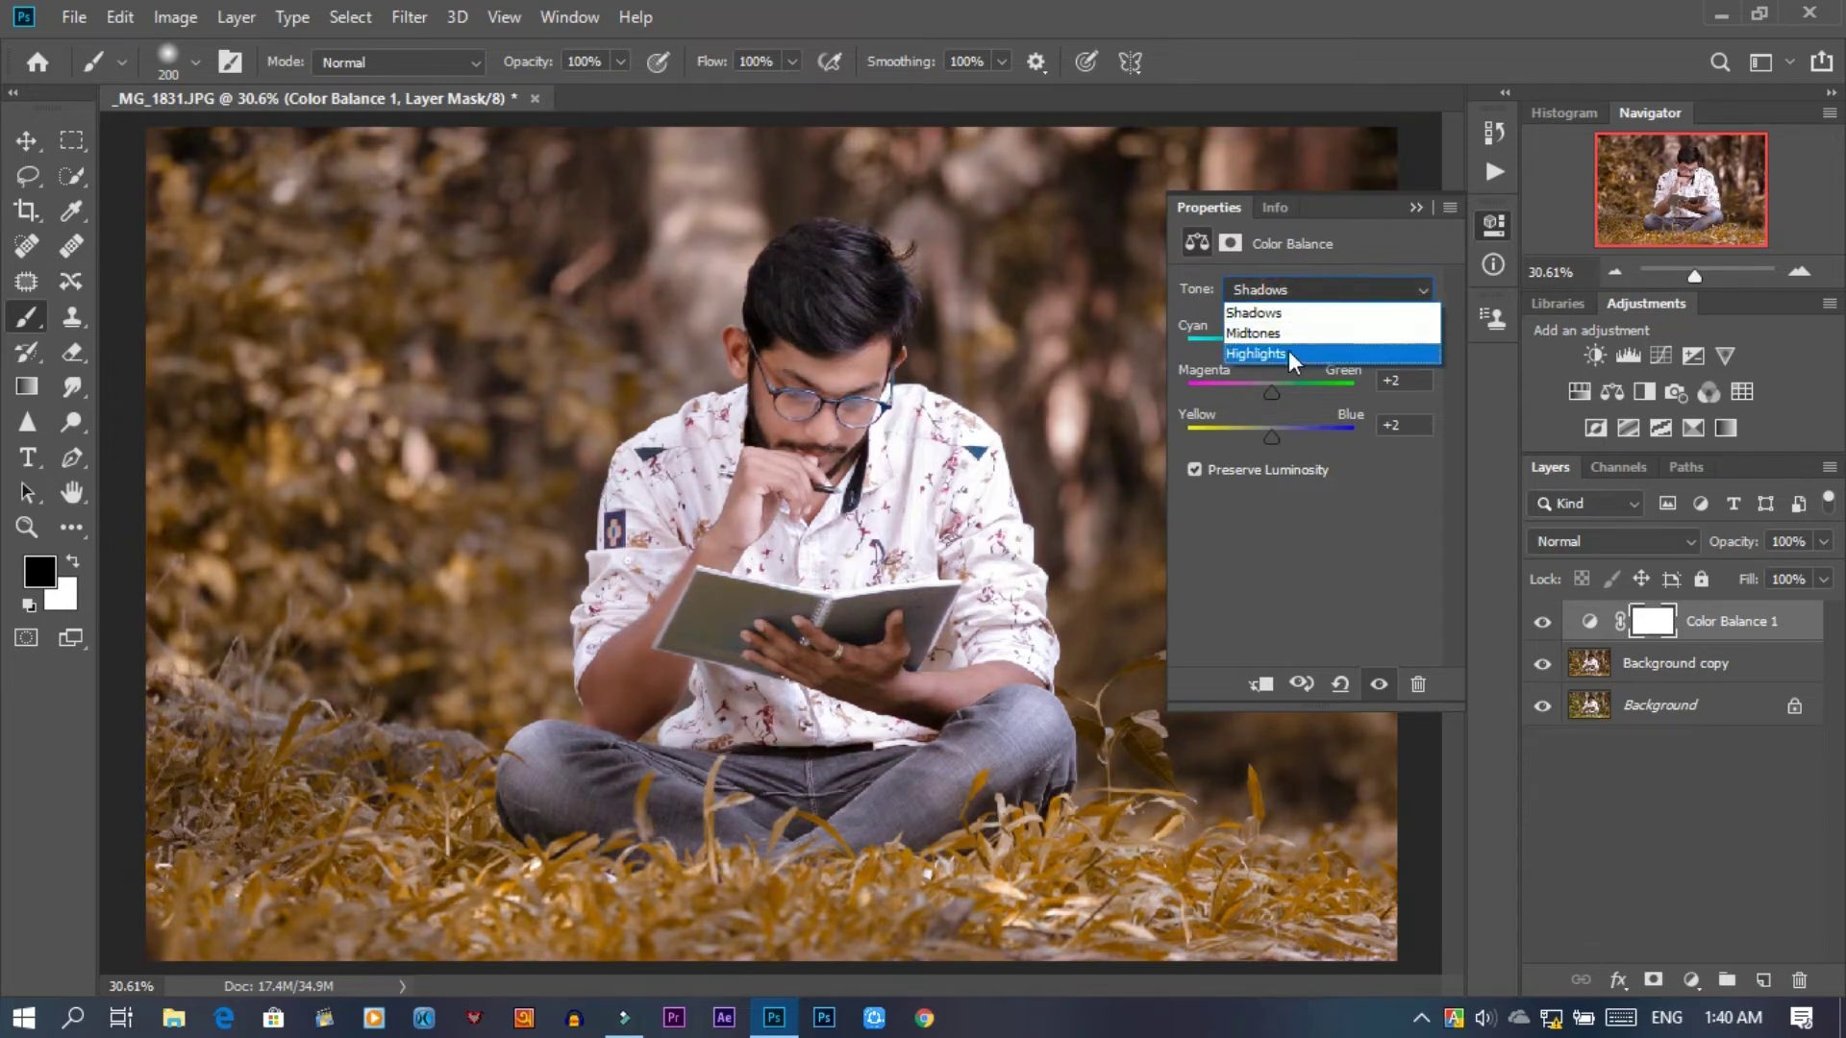
pyautogui.click(1287, 351)
pyautogui.moveTo(1271, 388); pyautogui.dragTo(1263, 442)
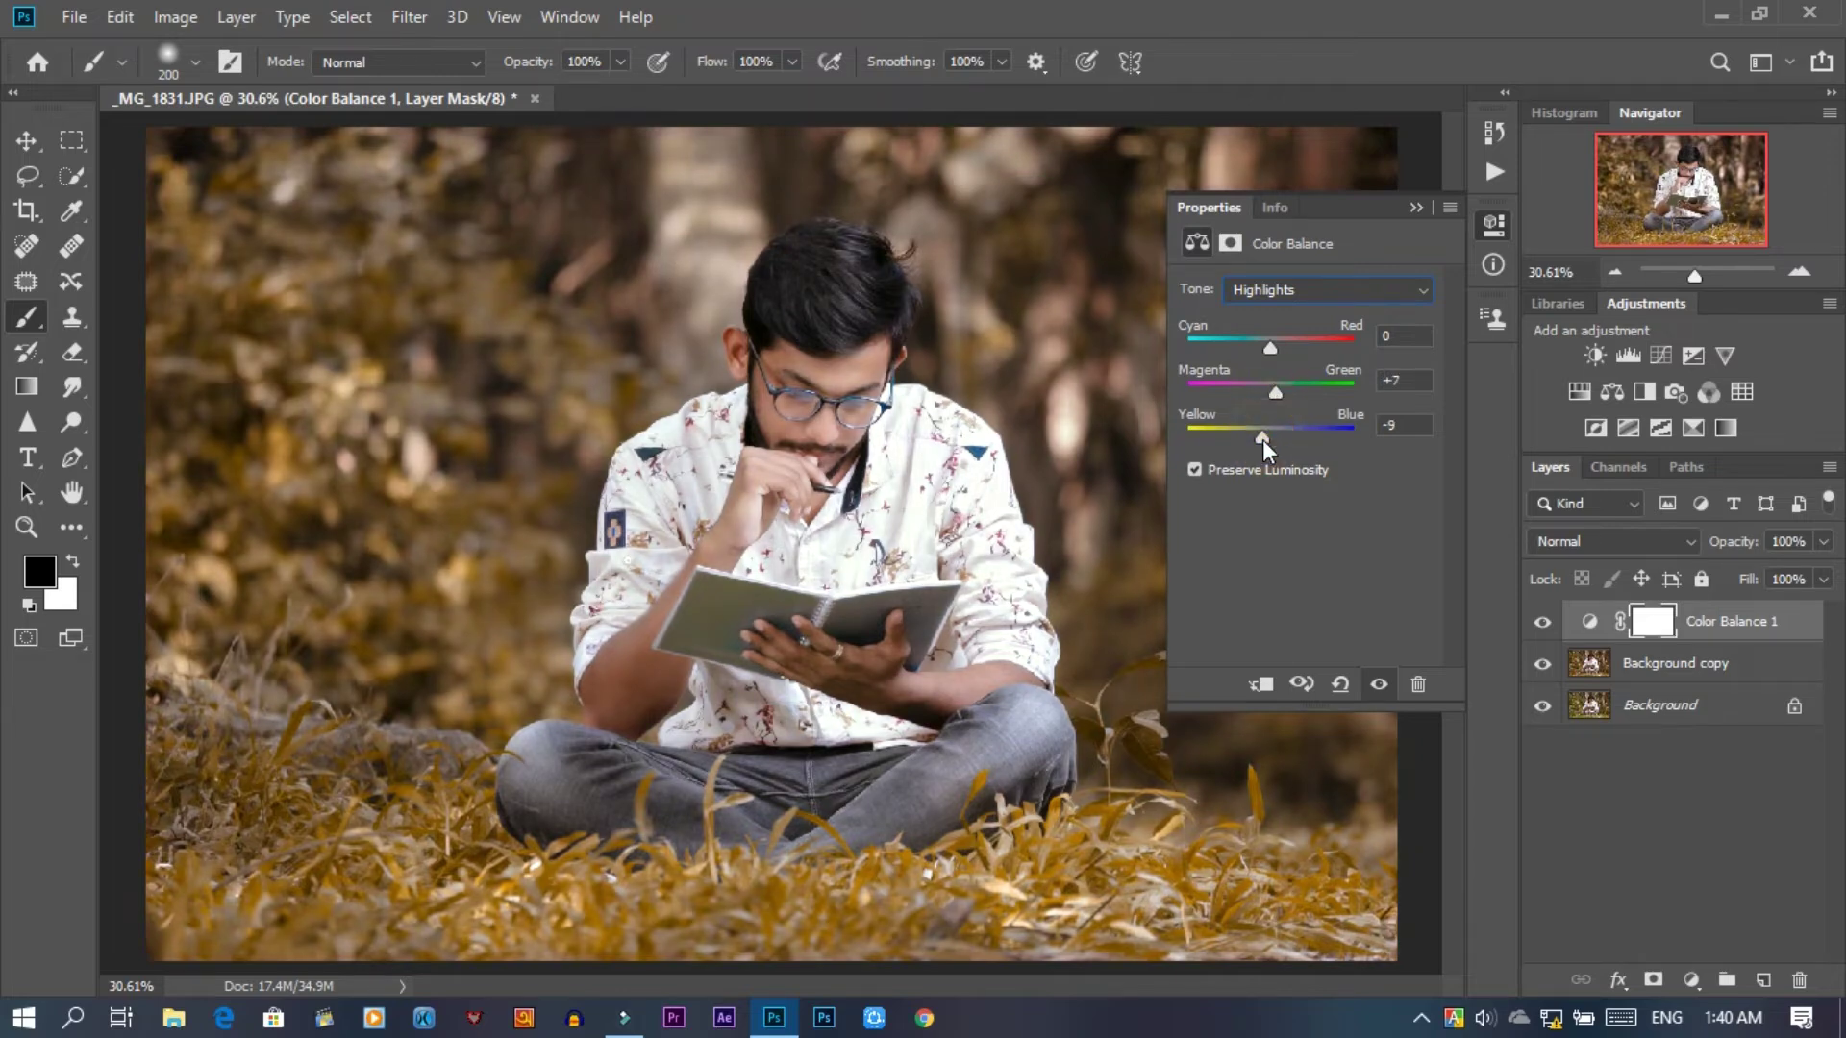
pyautogui.moveTo(1270, 347); pyautogui.dragTo(1268, 348)
pyautogui.click(1543, 622)
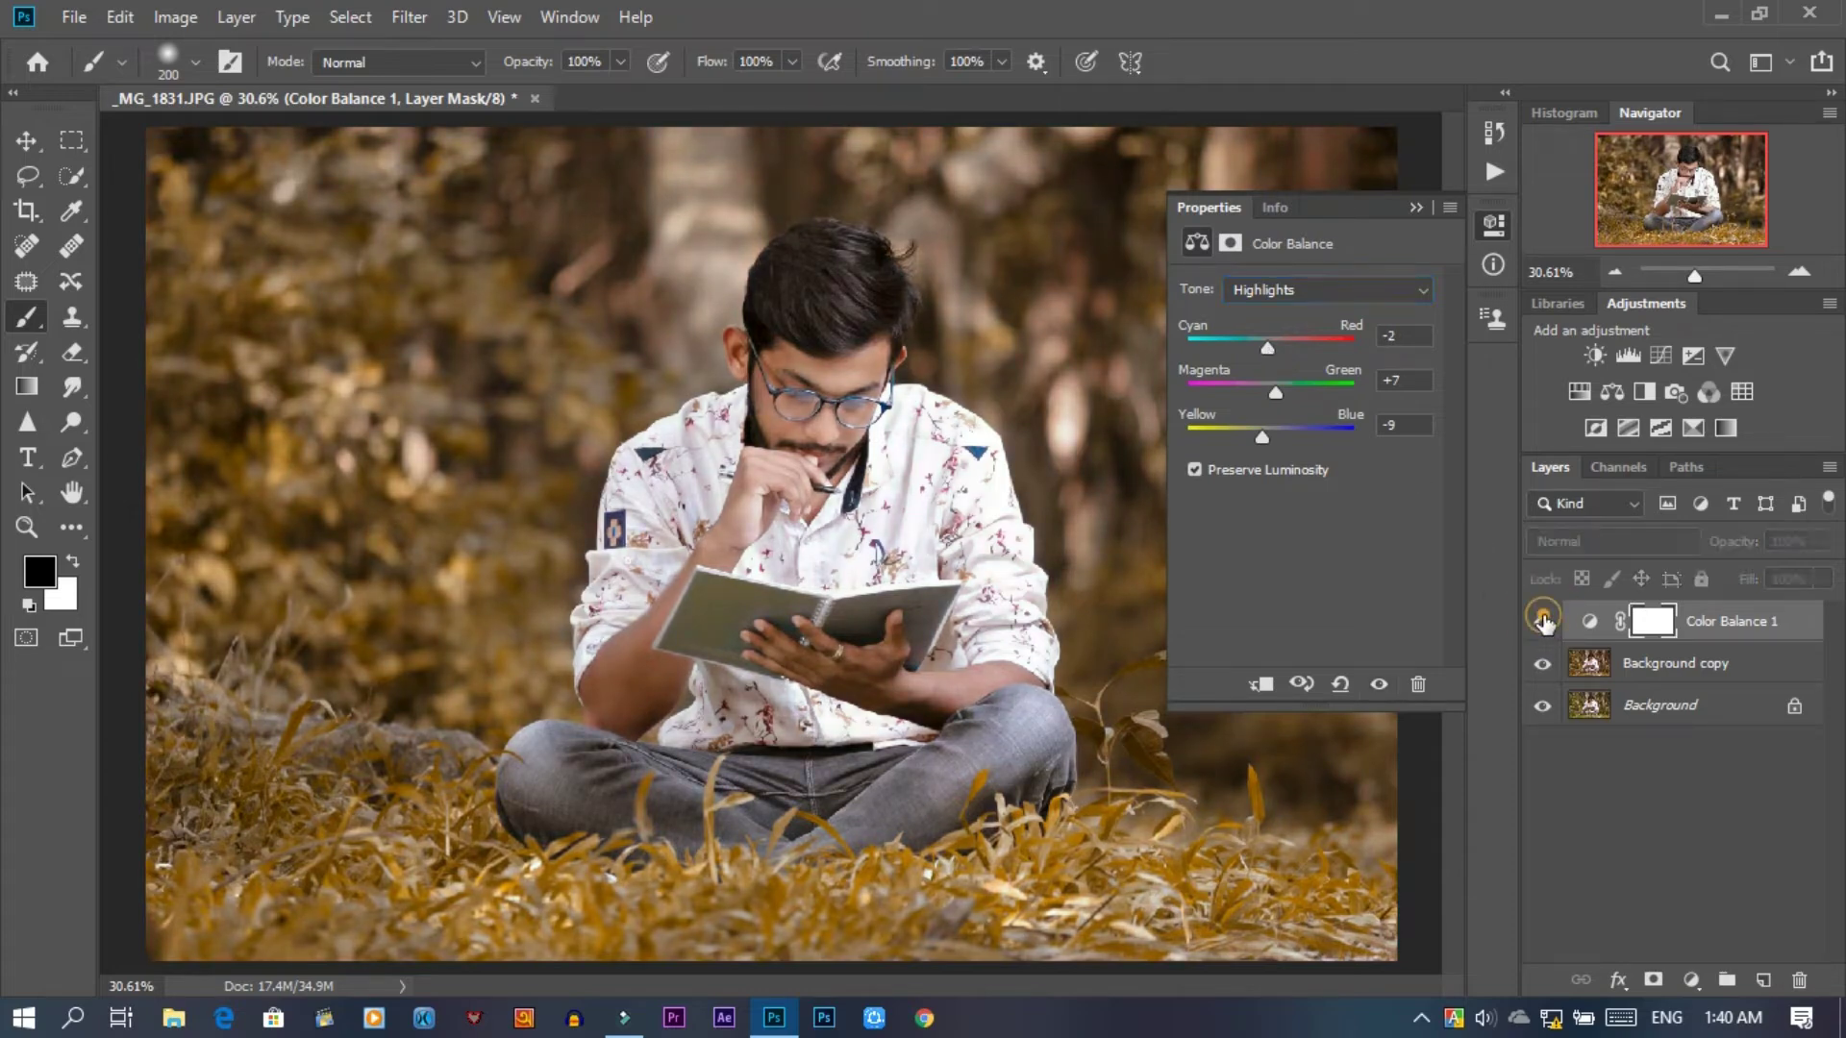
pyautogui.click(1543, 622)
# - Merge Color Balance 1 down into Background copy and compare the result against the original
pyautogui.rightClick(1756, 639)
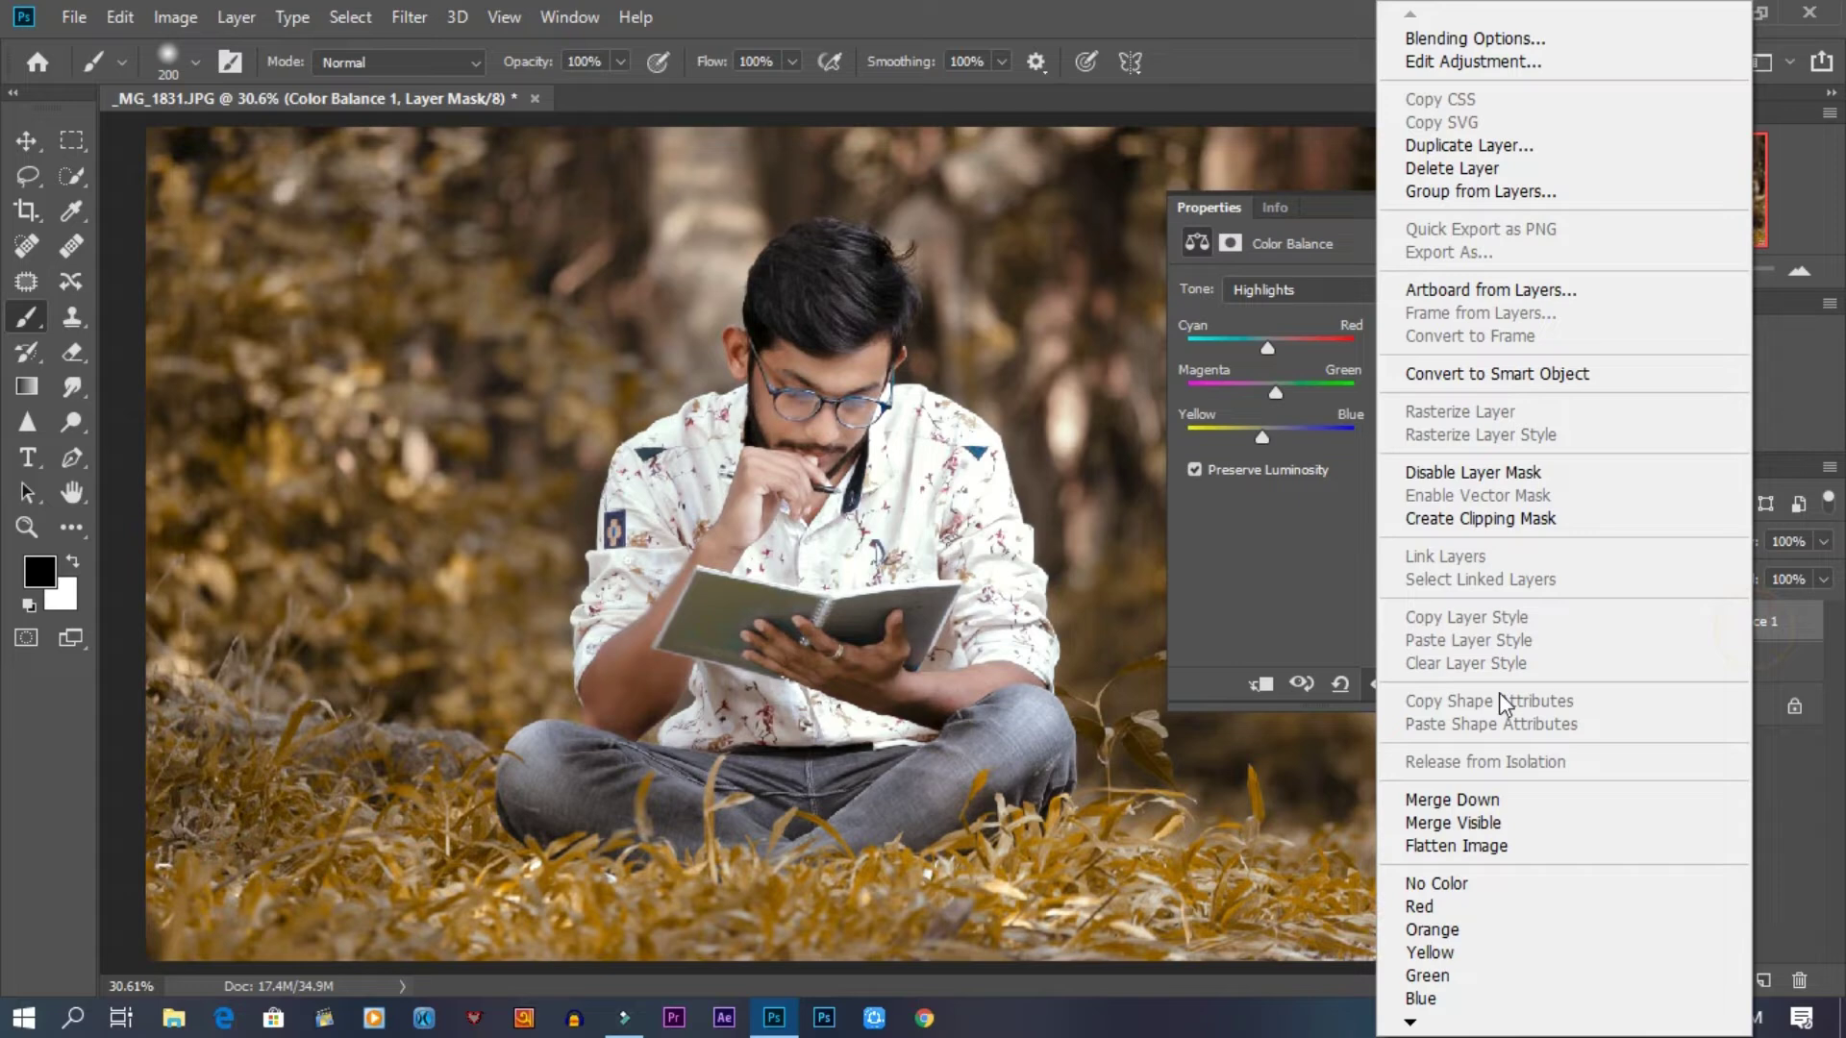
pyautogui.click(1456, 803)
pyautogui.click(1542, 622)
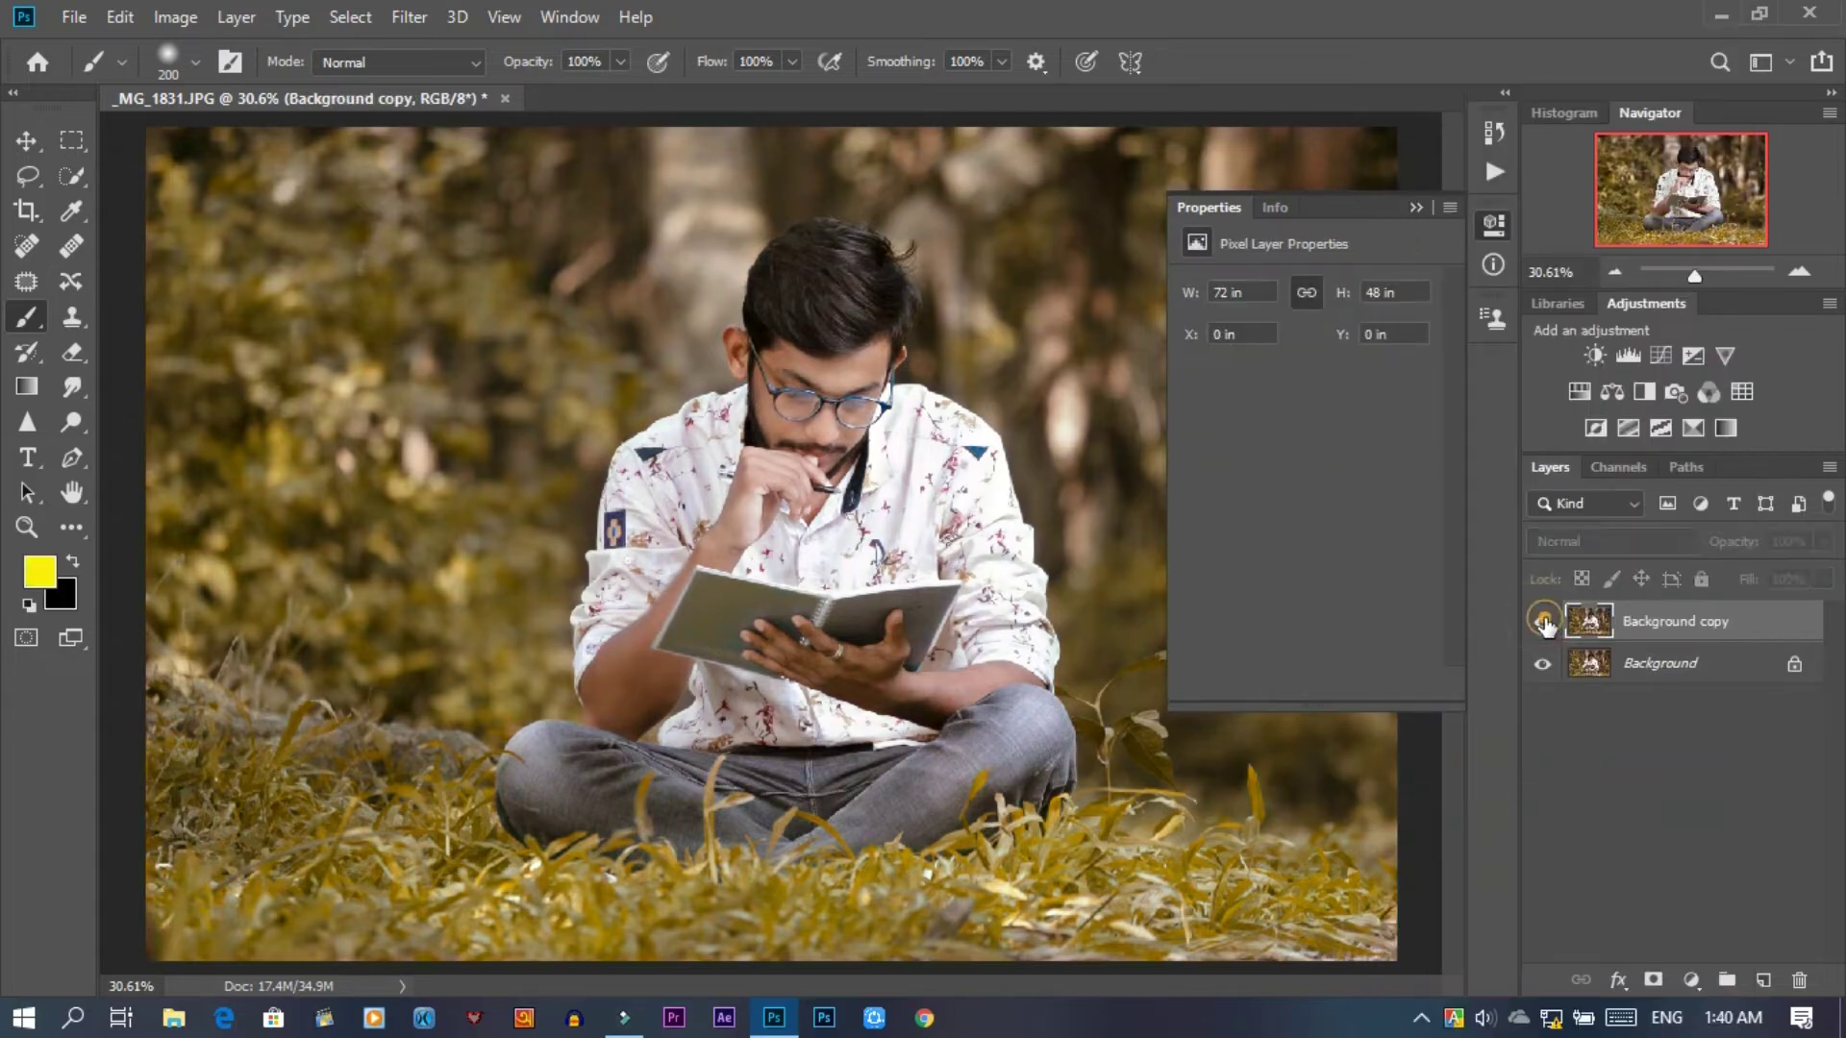
pyautogui.click(1542, 622)
pyautogui.click(1416, 206)
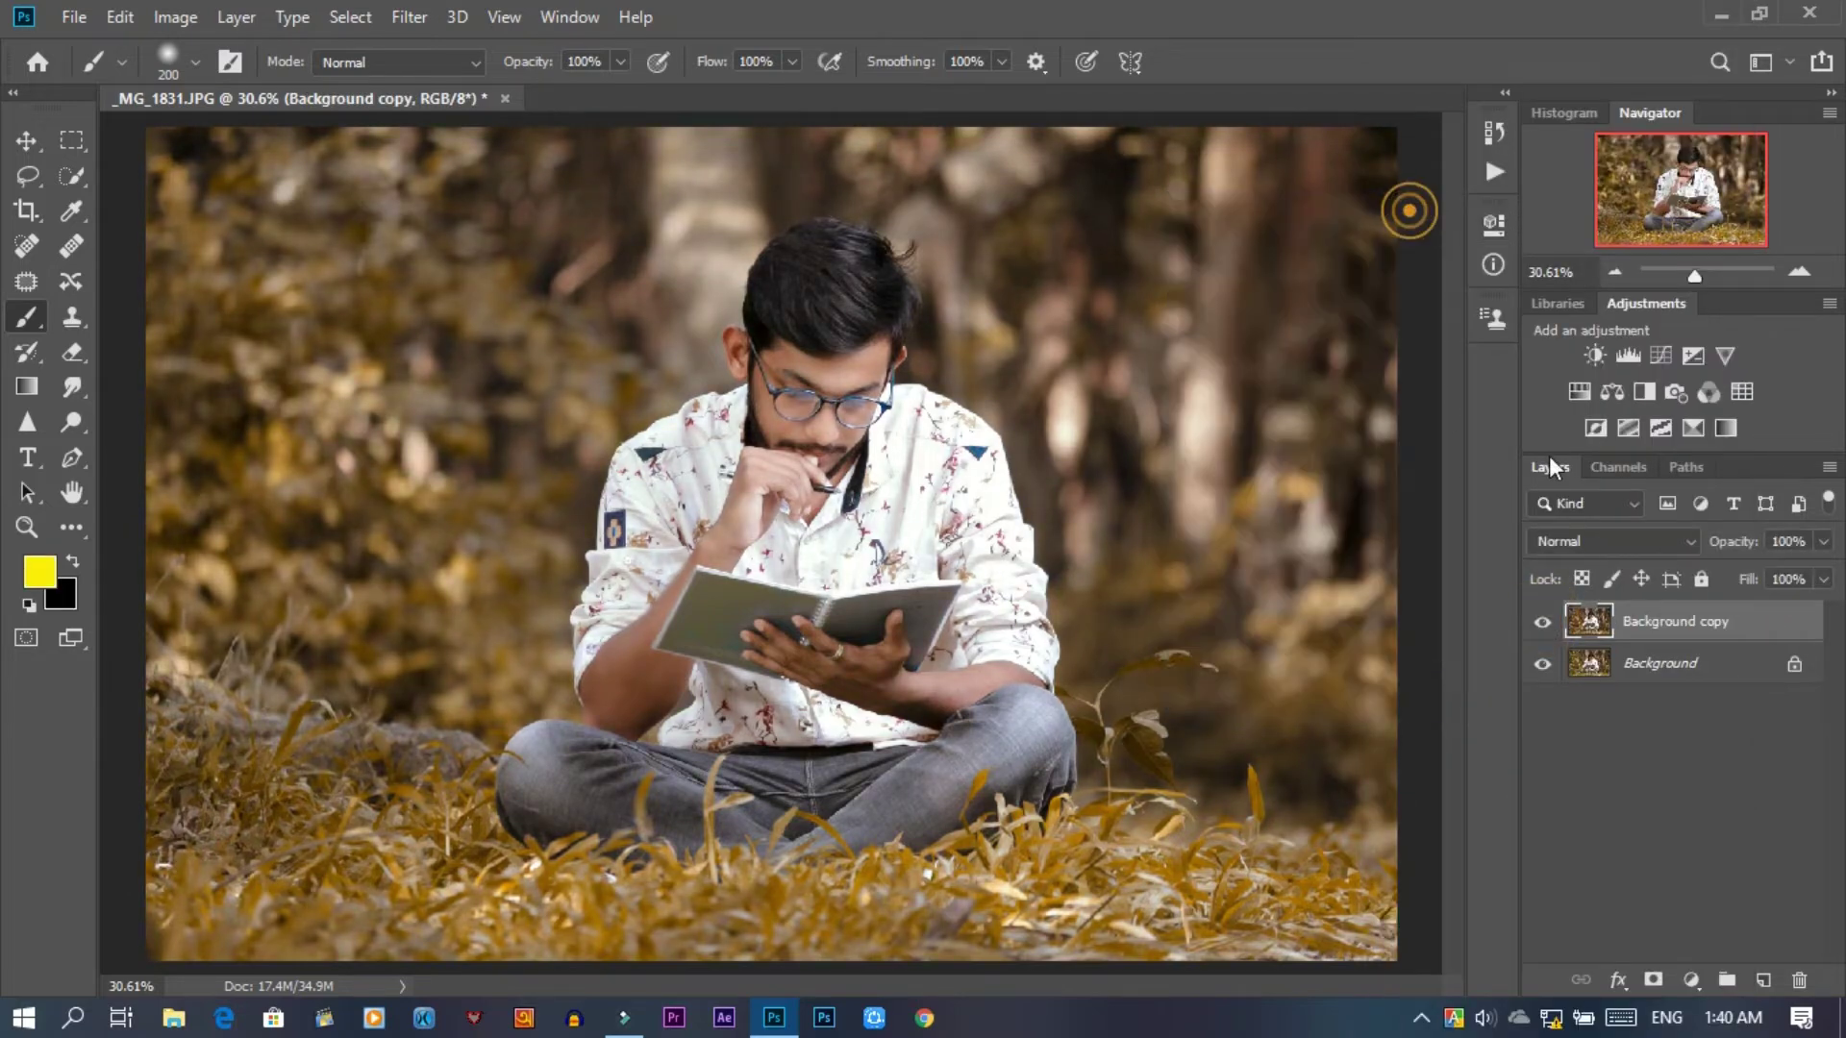
pyautogui.click(1543, 622)
pyautogui.click(1543, 623)
# - Flatten the image to a single Background layer and duplicate it as Background copy
pyautogui.rightClick(1707, 625)
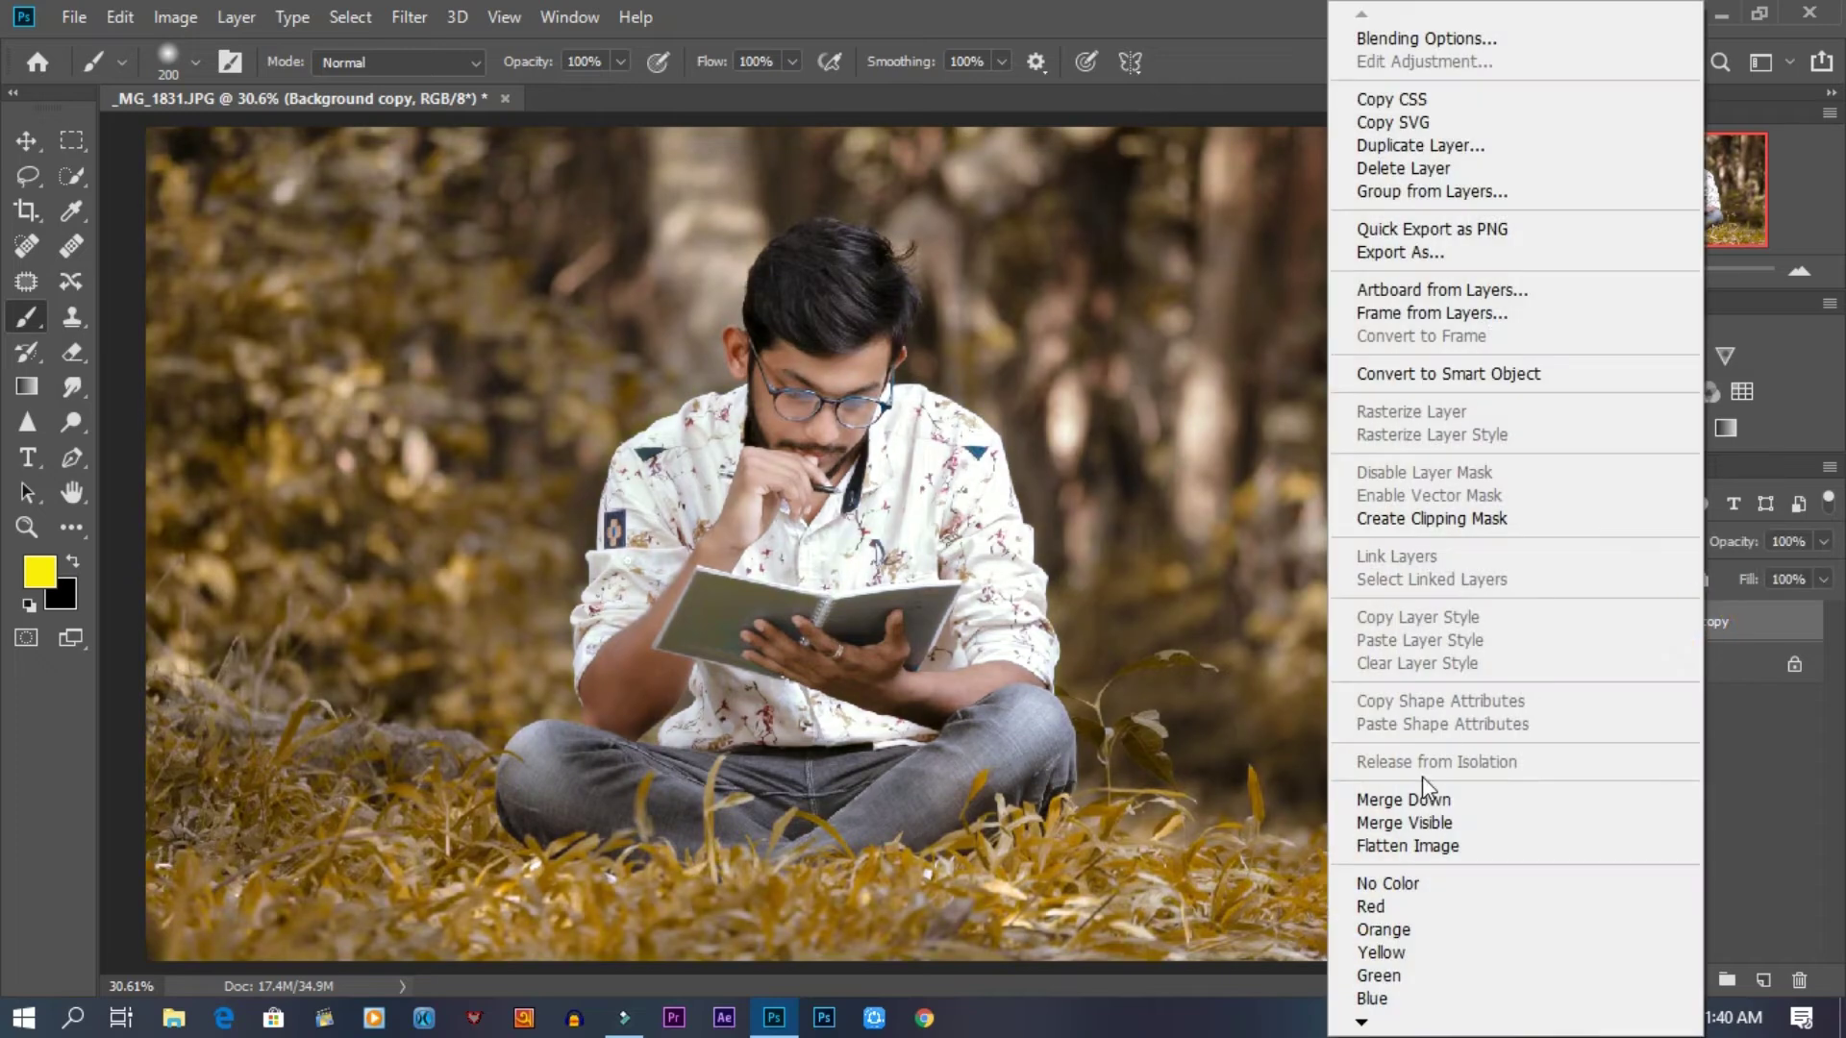
pyautogui.click(1423, 801)
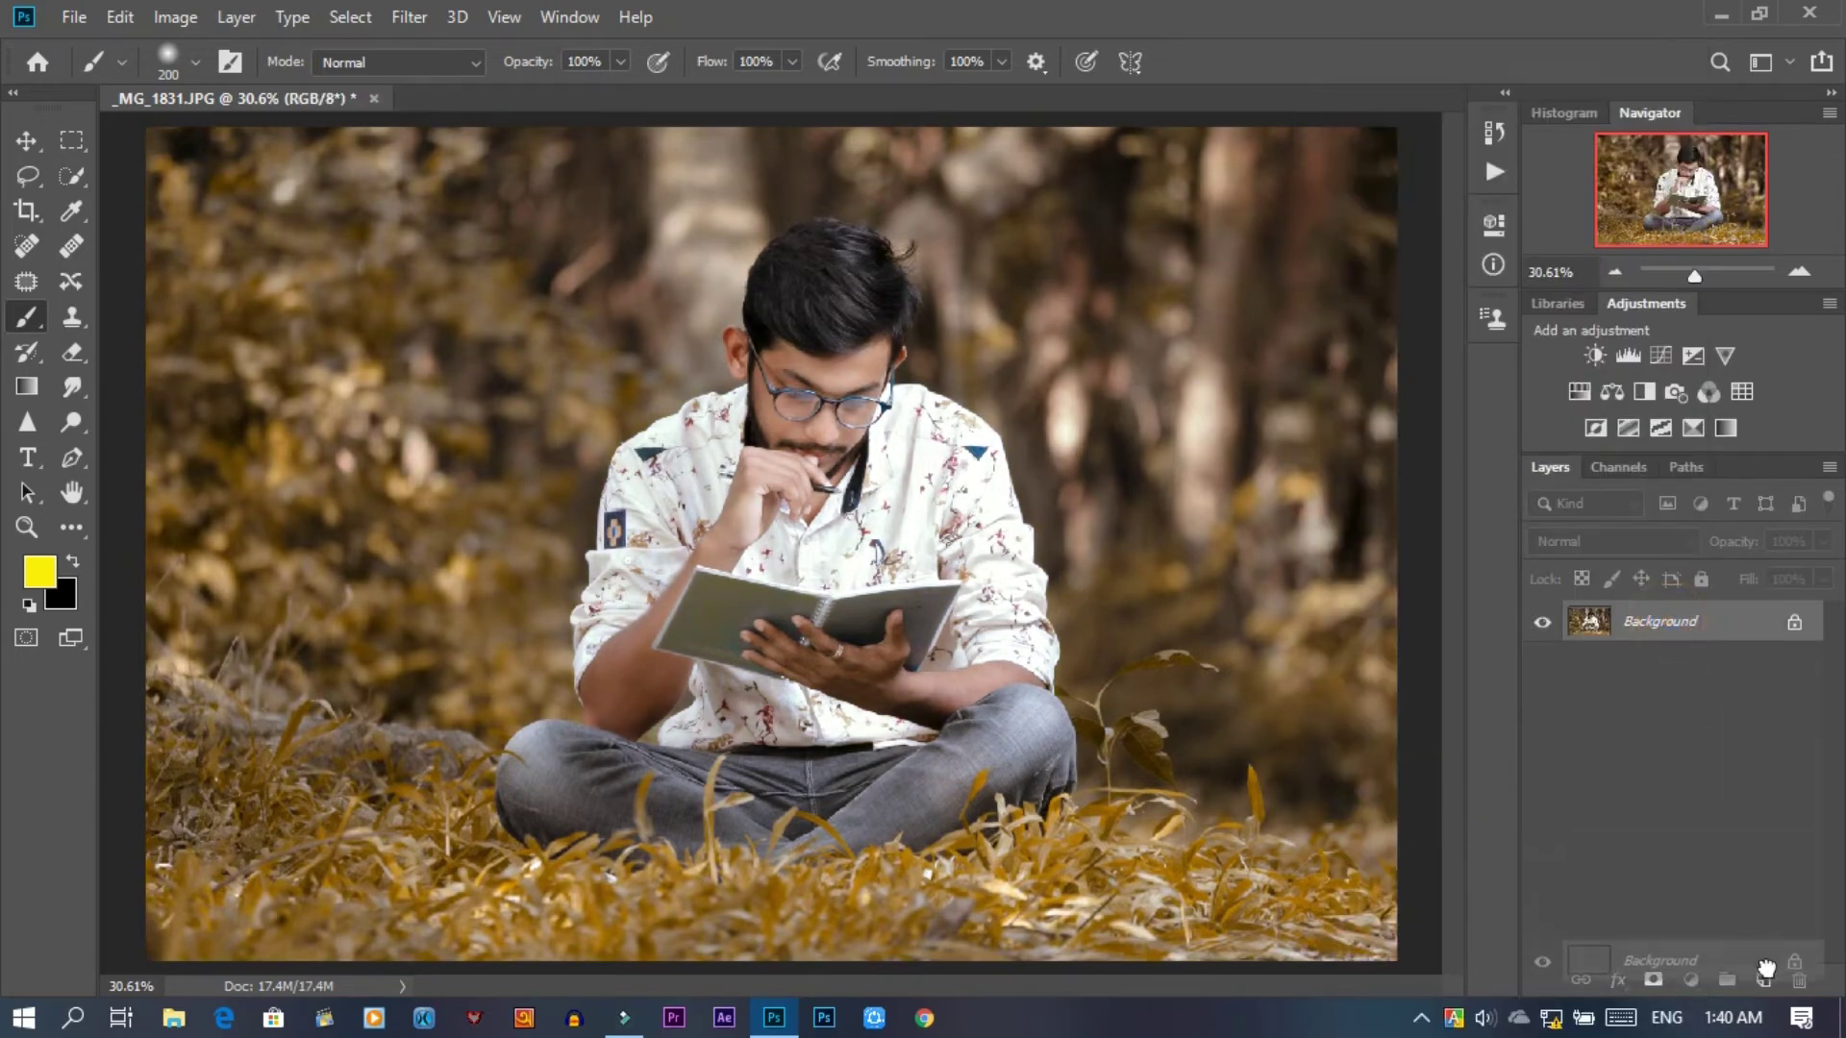
pyautogui.moveTo(1666, 620); pyautogui.dragTo(1763, 980)
pyautogui.click(408, 17)
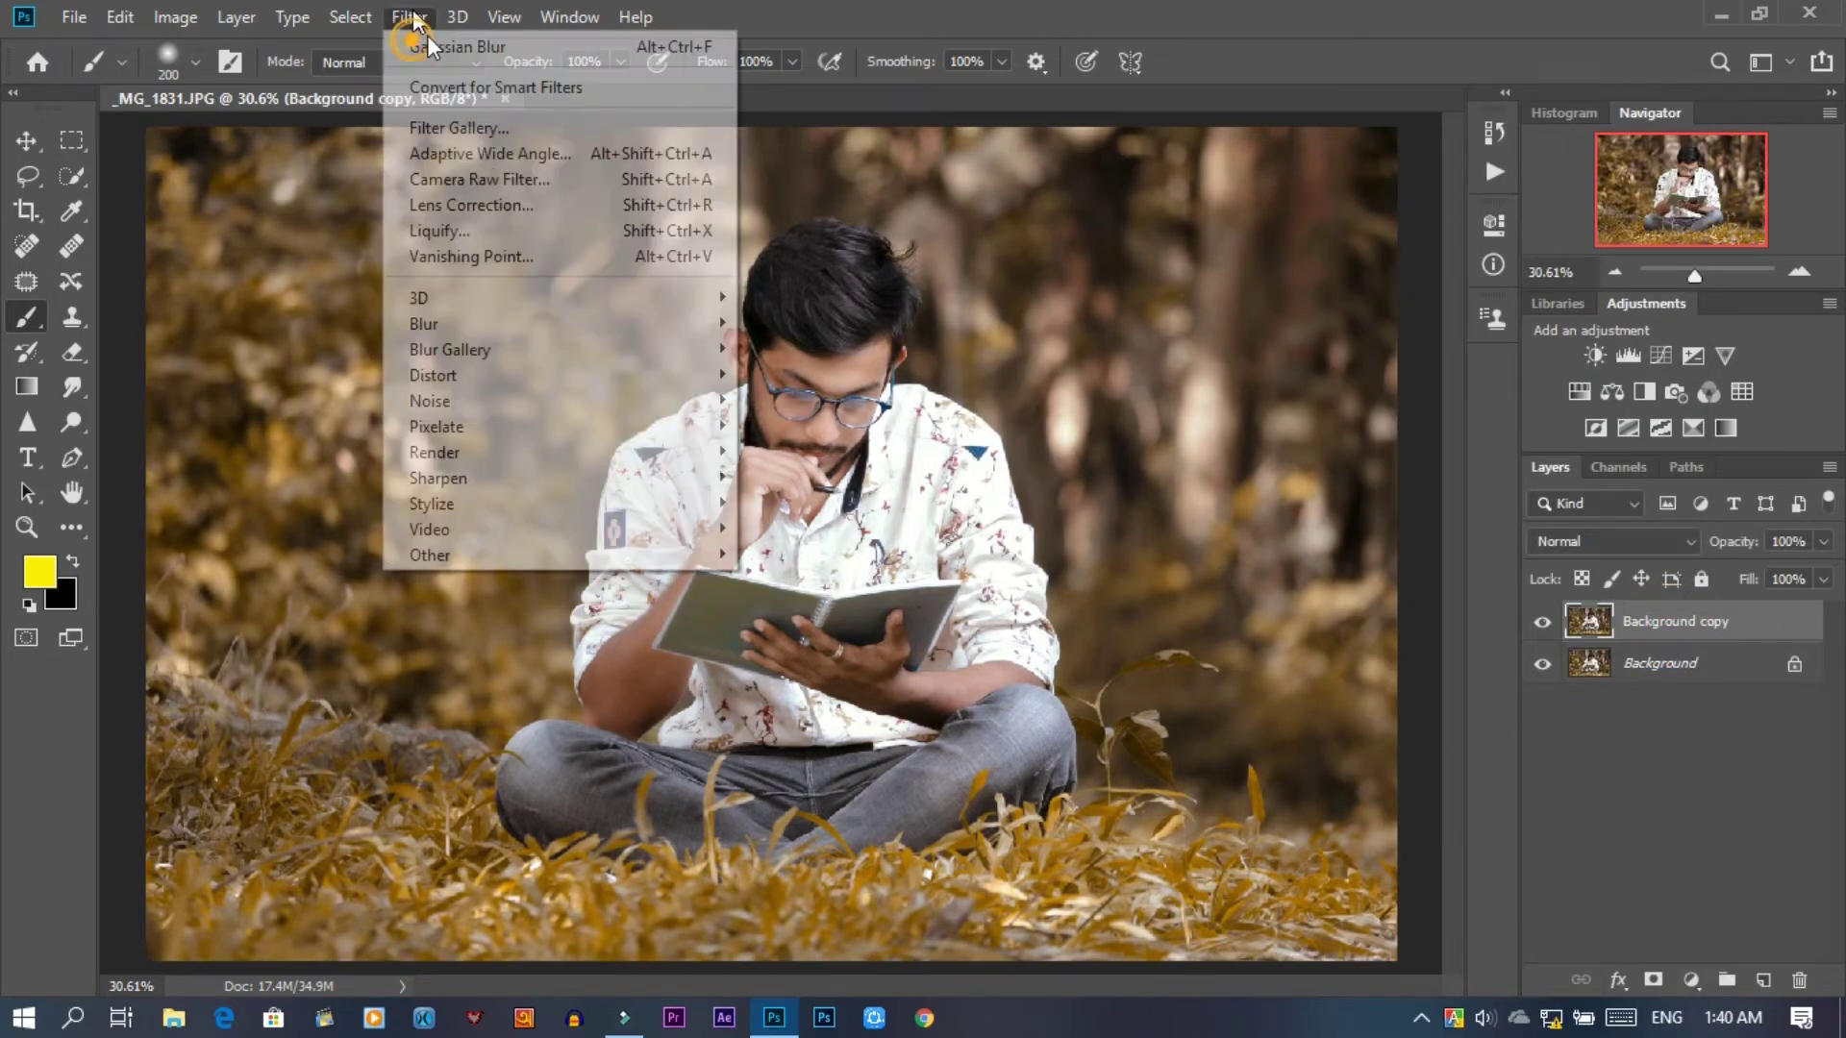
# - In the Camera Raw filter, set Contrast to -13 and Clarity to +7
pyautogui.click(487, 183)
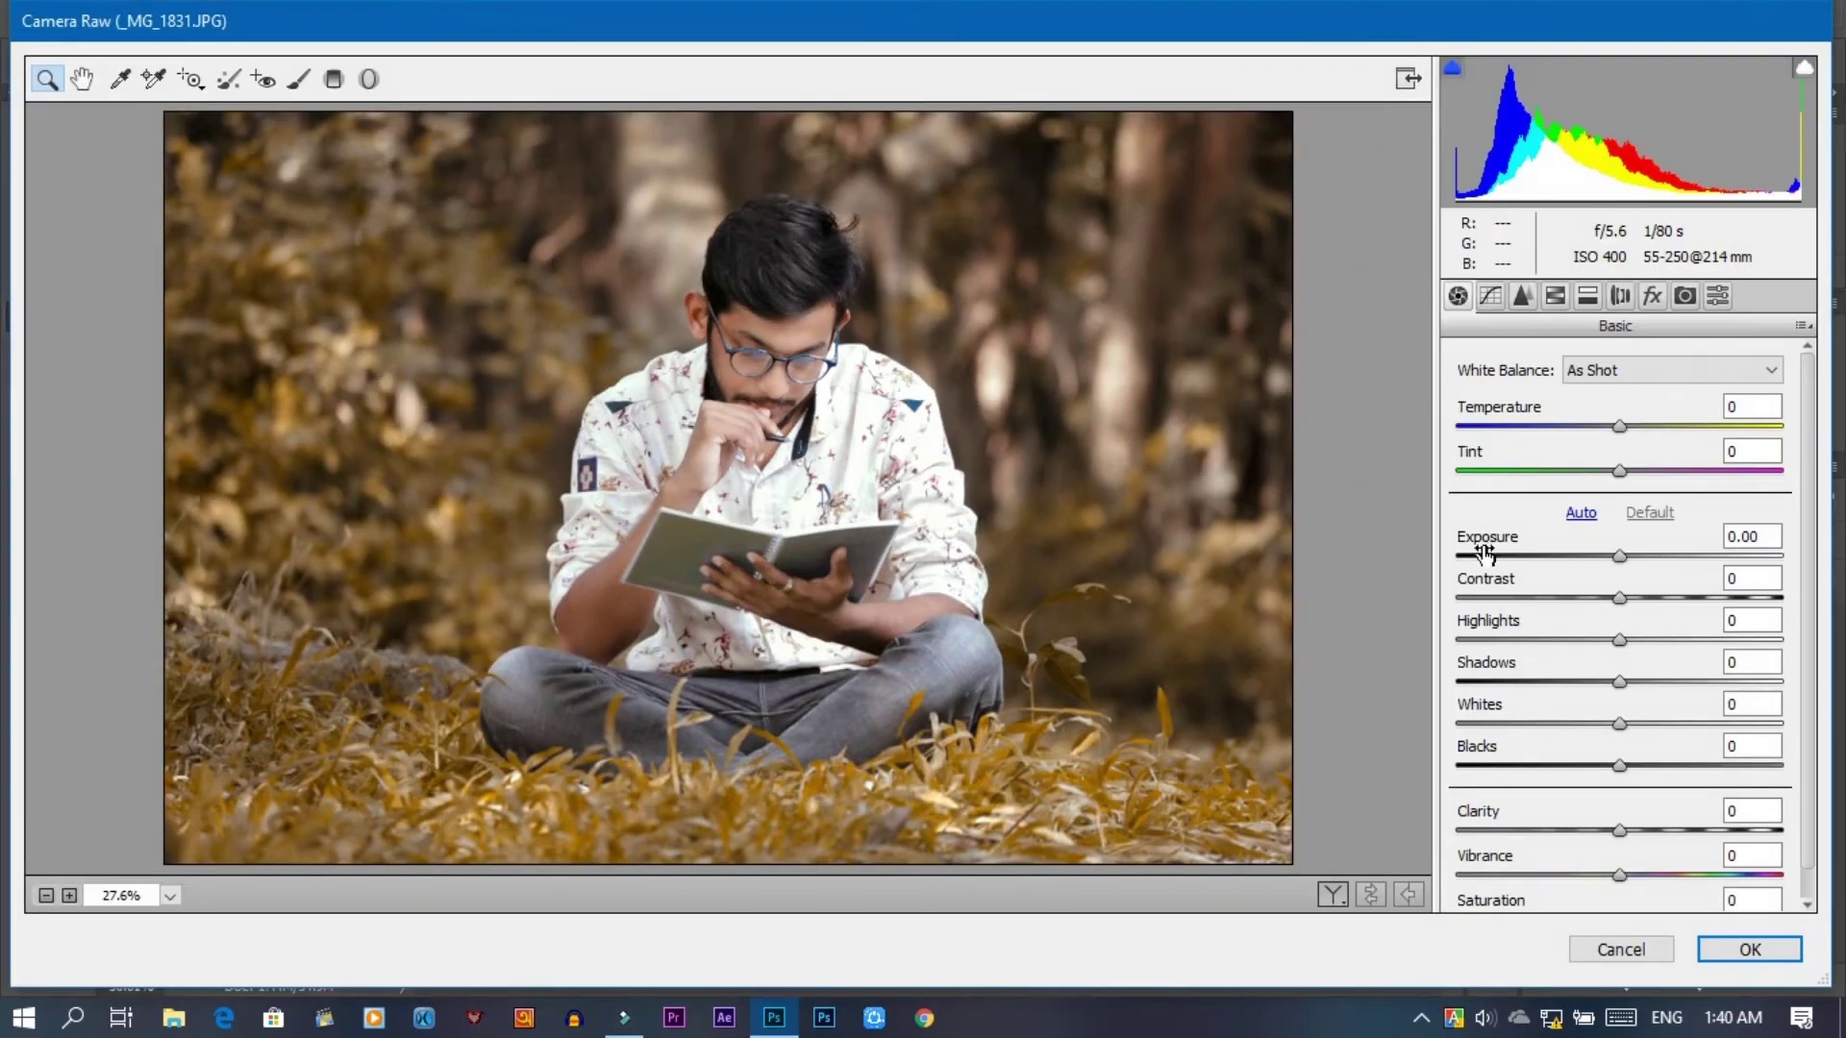
pyautogui.moveTo(1614, 615); pyautogui.dragTo(1598, 602)
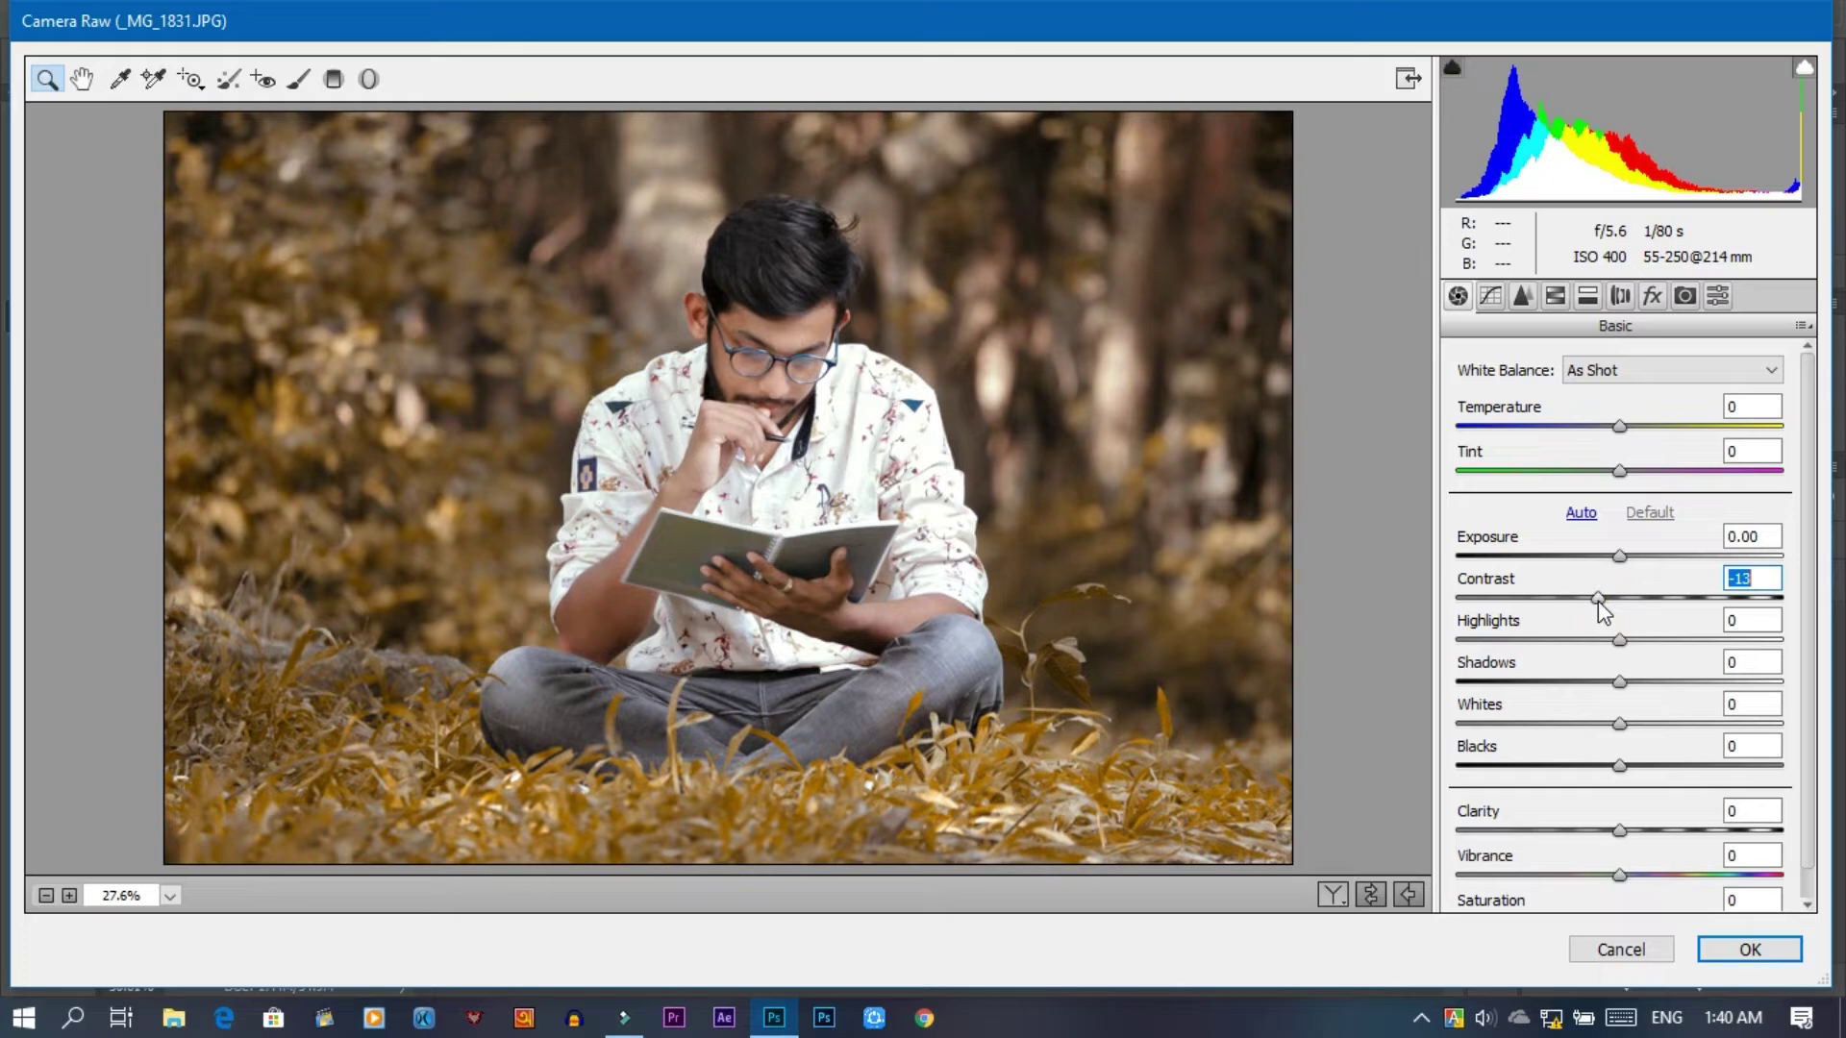
pyautogui.moveTo(1620, 829); pyautogui.dragTo(1640, 832)
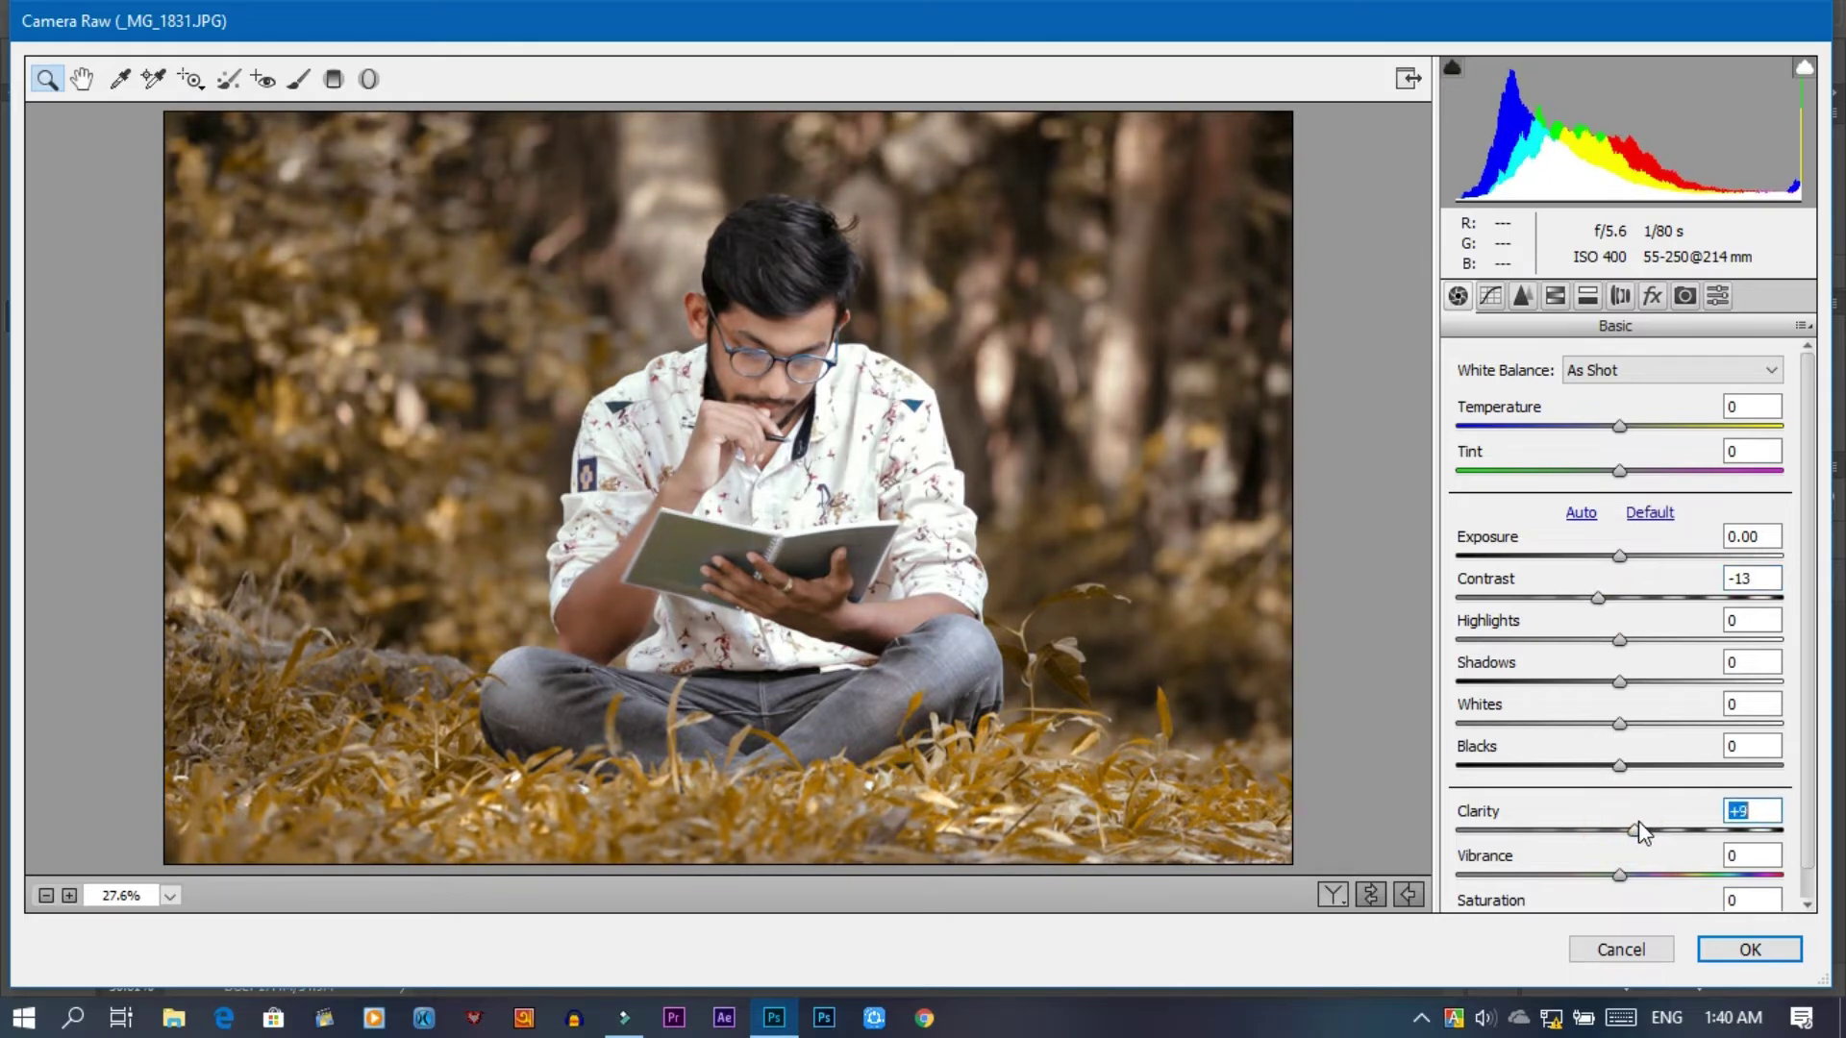
# - Set HSL saturation to Yellows +83 and Oranges -16, Blue Primary hue to -7, and apply
pyautogui.click(1555, 297)
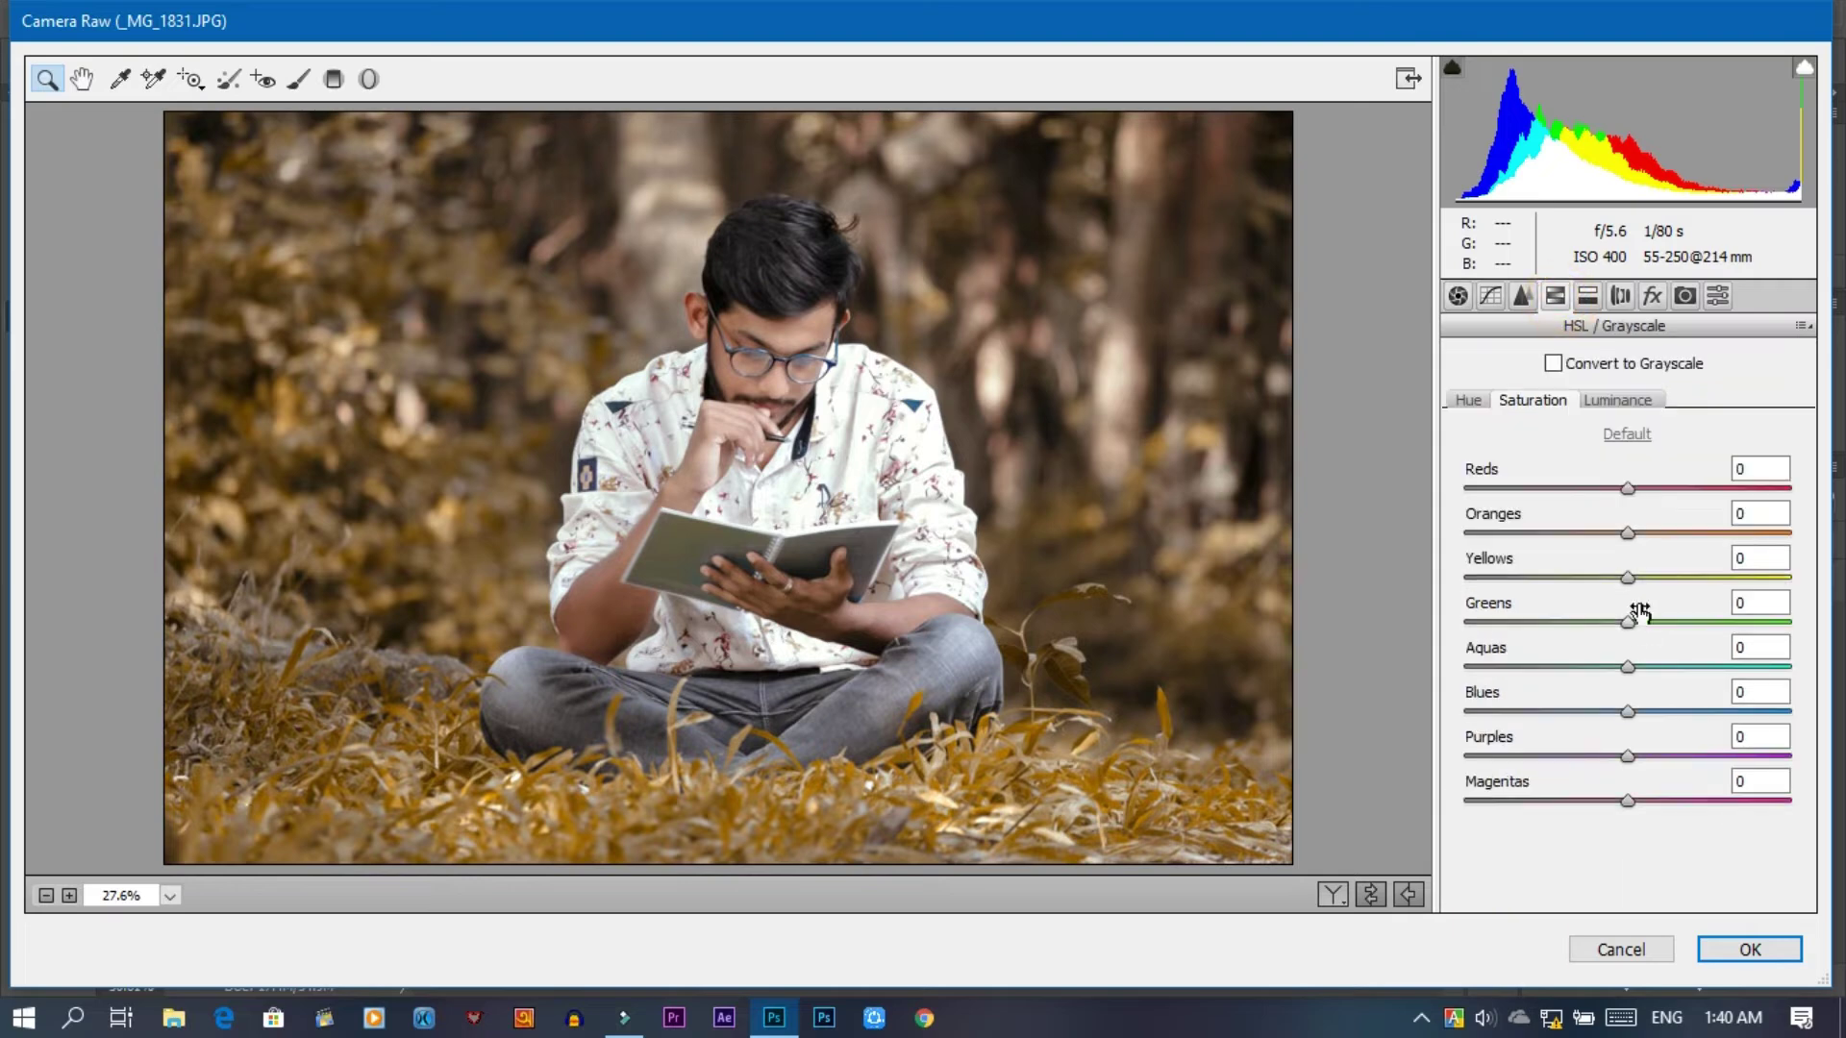
pyautogui.moveTo(1628, 577); pyautogui.dragTo(1835, 577)
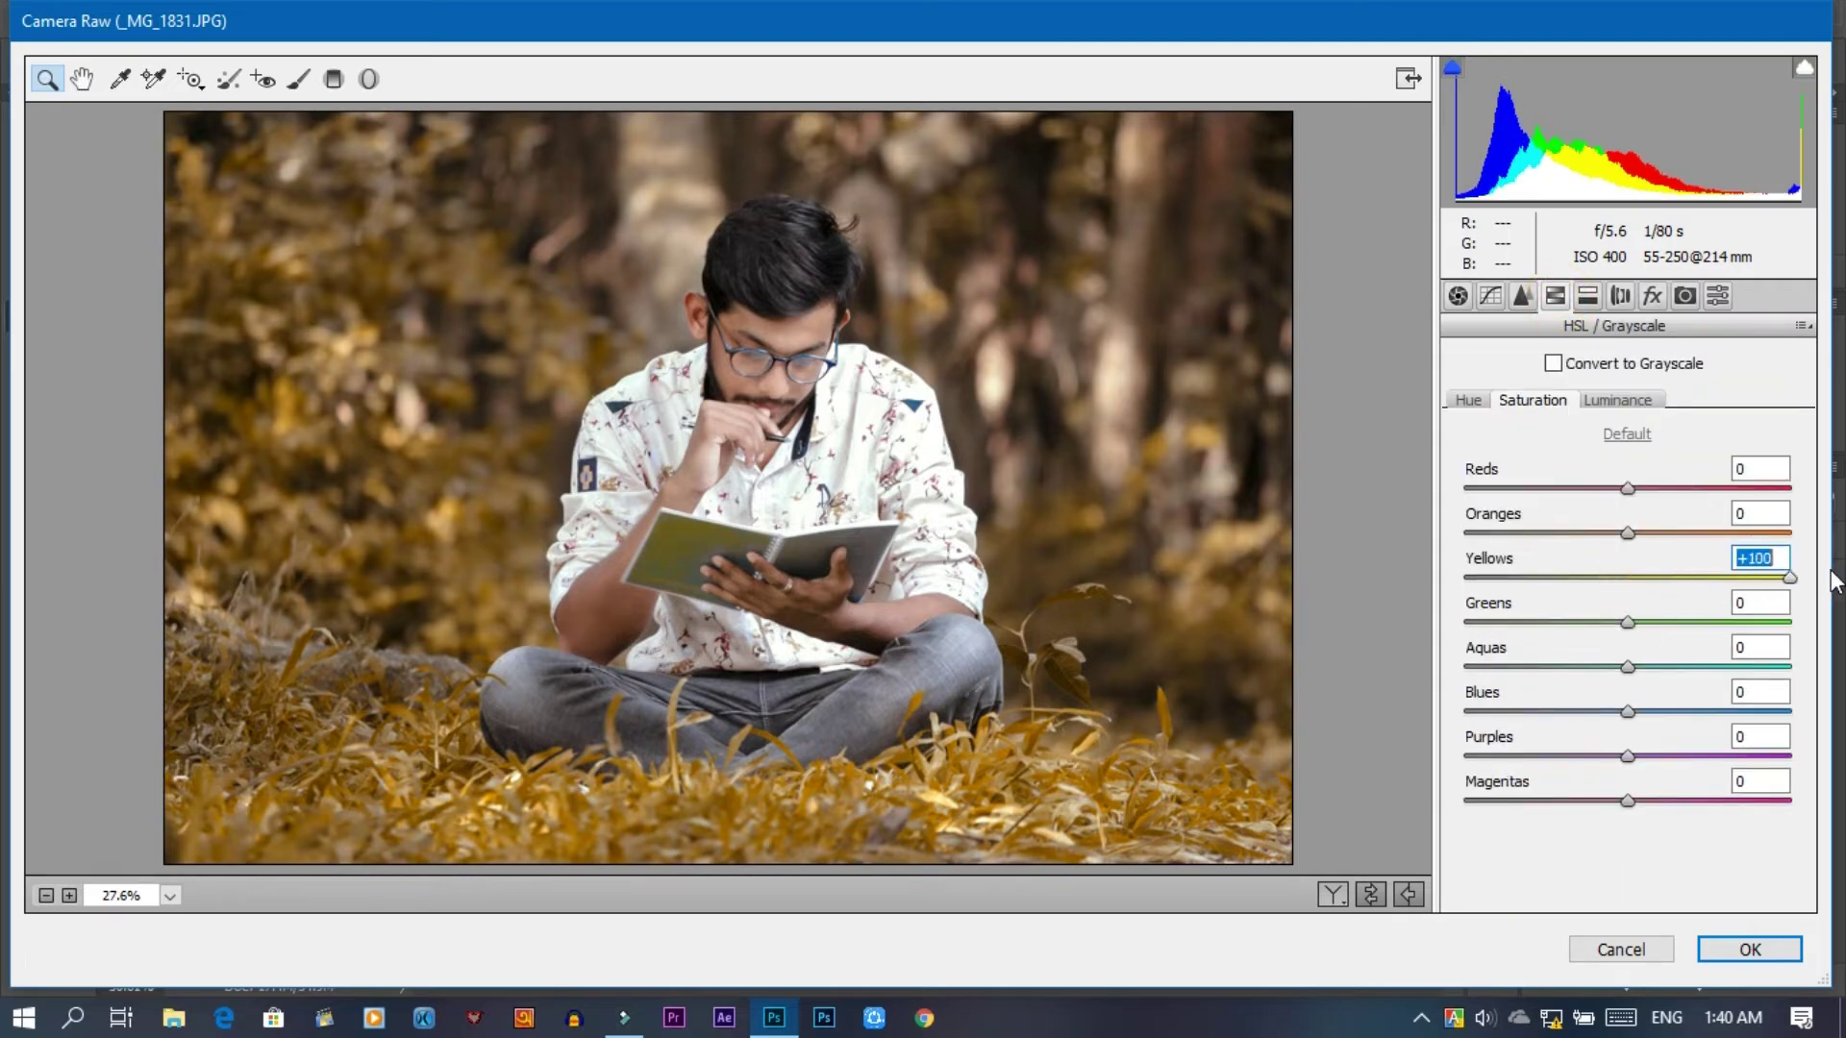
pyautogui.hotkey('ctrl', 'z')
pyautogui.moveTo(1627, 534)
pyautogui.mouseDown()
pyautogui.moveTo(1605, 534)
pyautogui.moveTo(1816, 519)
pyautogui.mouseUp()
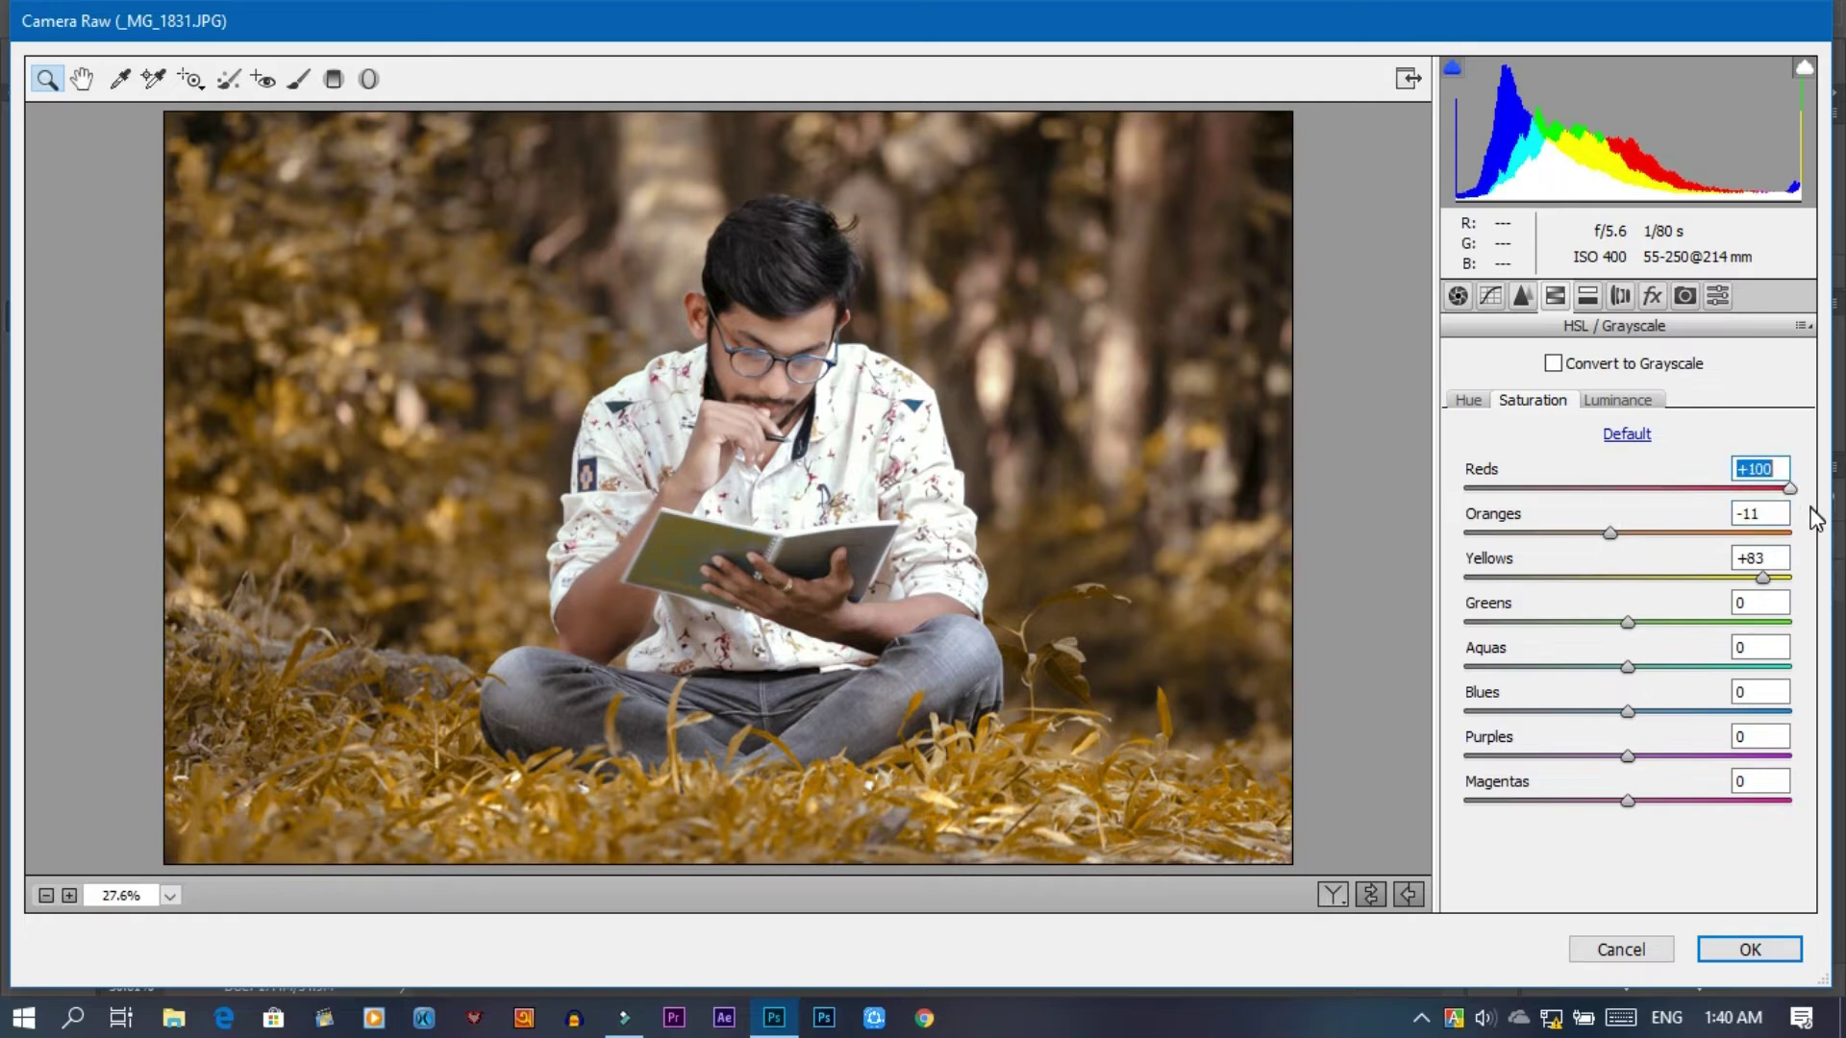
pyautogui.moveTo(1611, 535); pyautogui.dragTo(1602, 534)
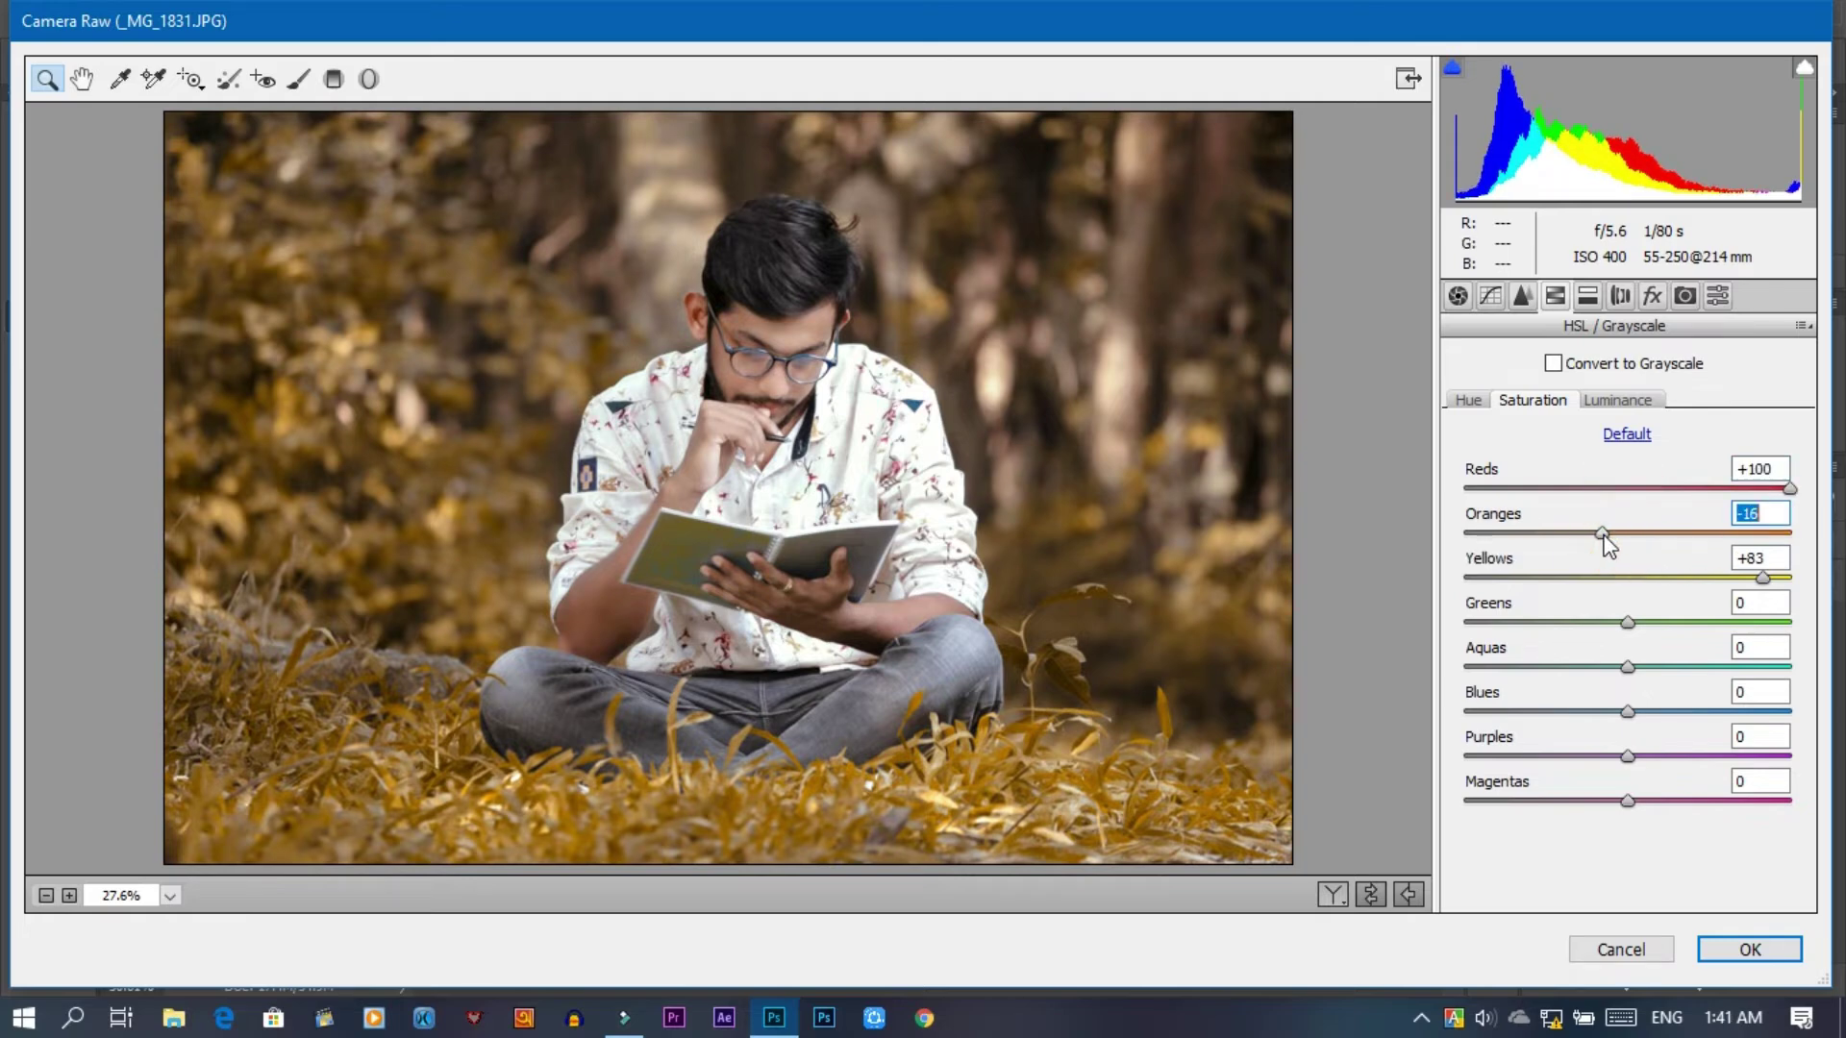
pyautogui.click(1685, 296)
pyautogui.moveTo(1627, 805); pyautogui.dragTo(1618, 808)
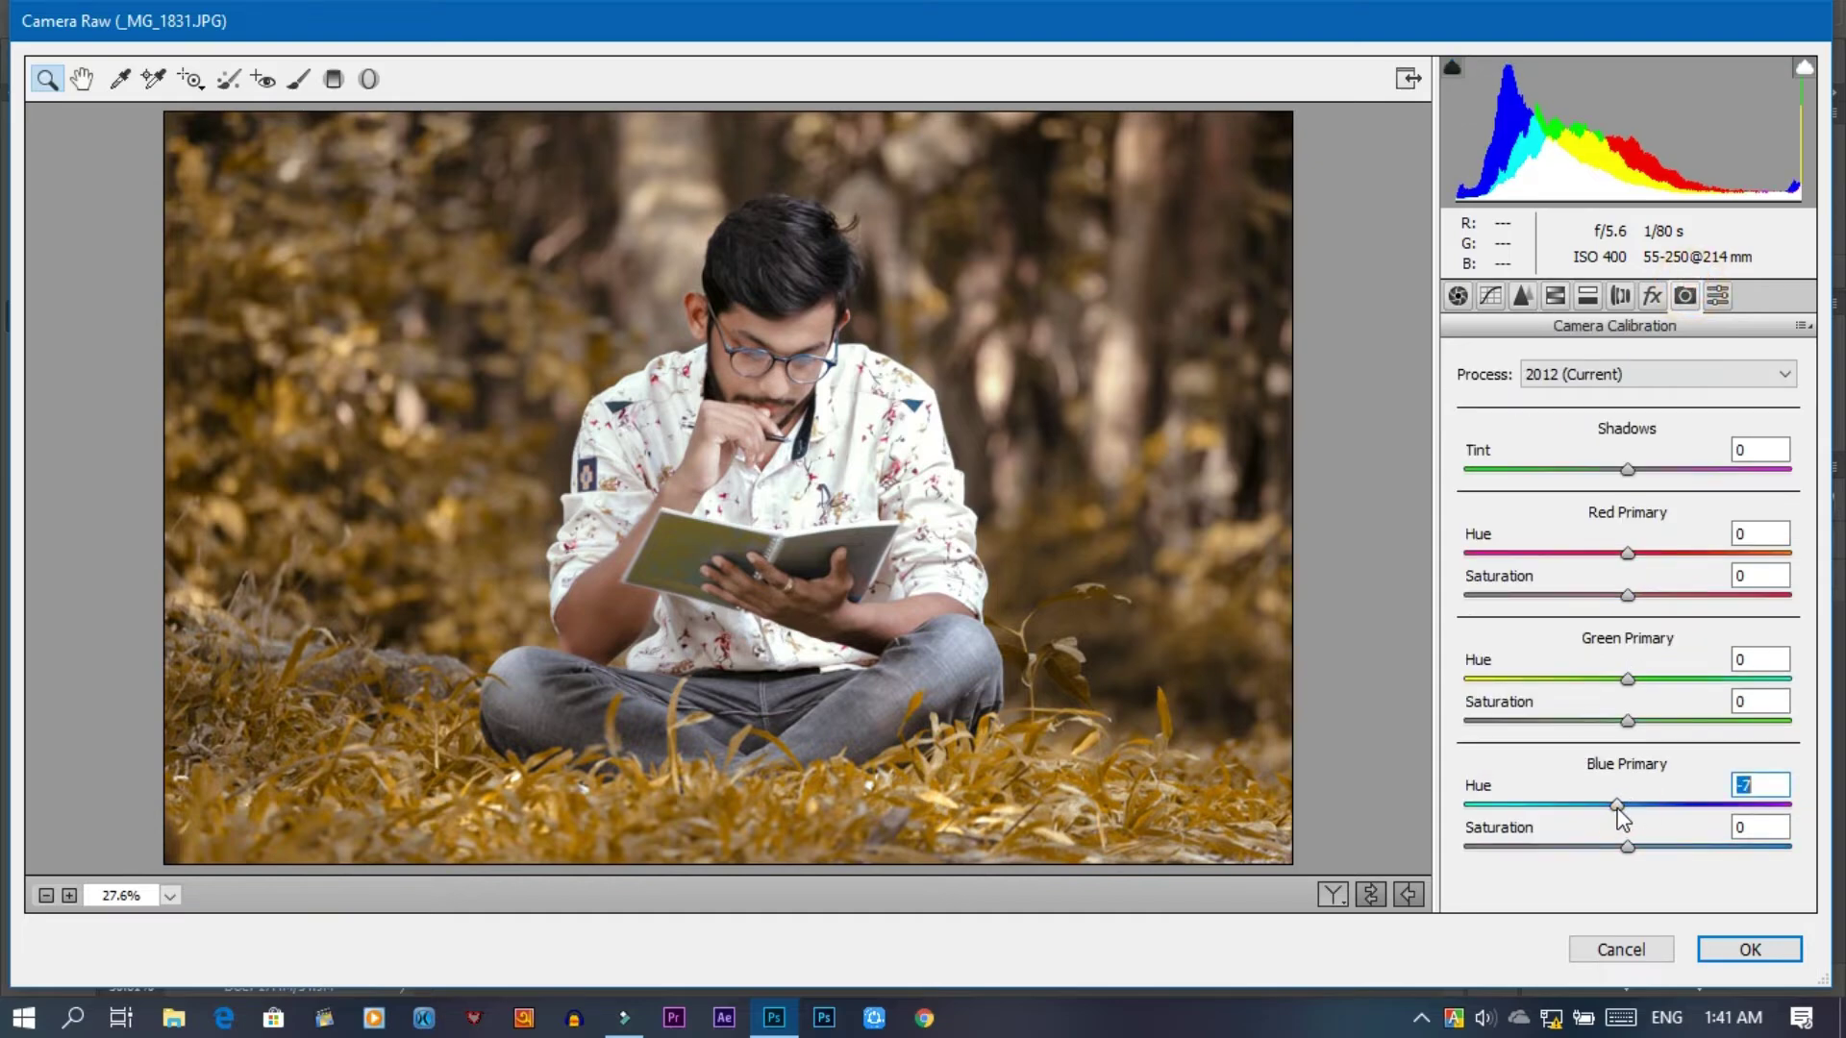
pyautogui.click(1731, 949)
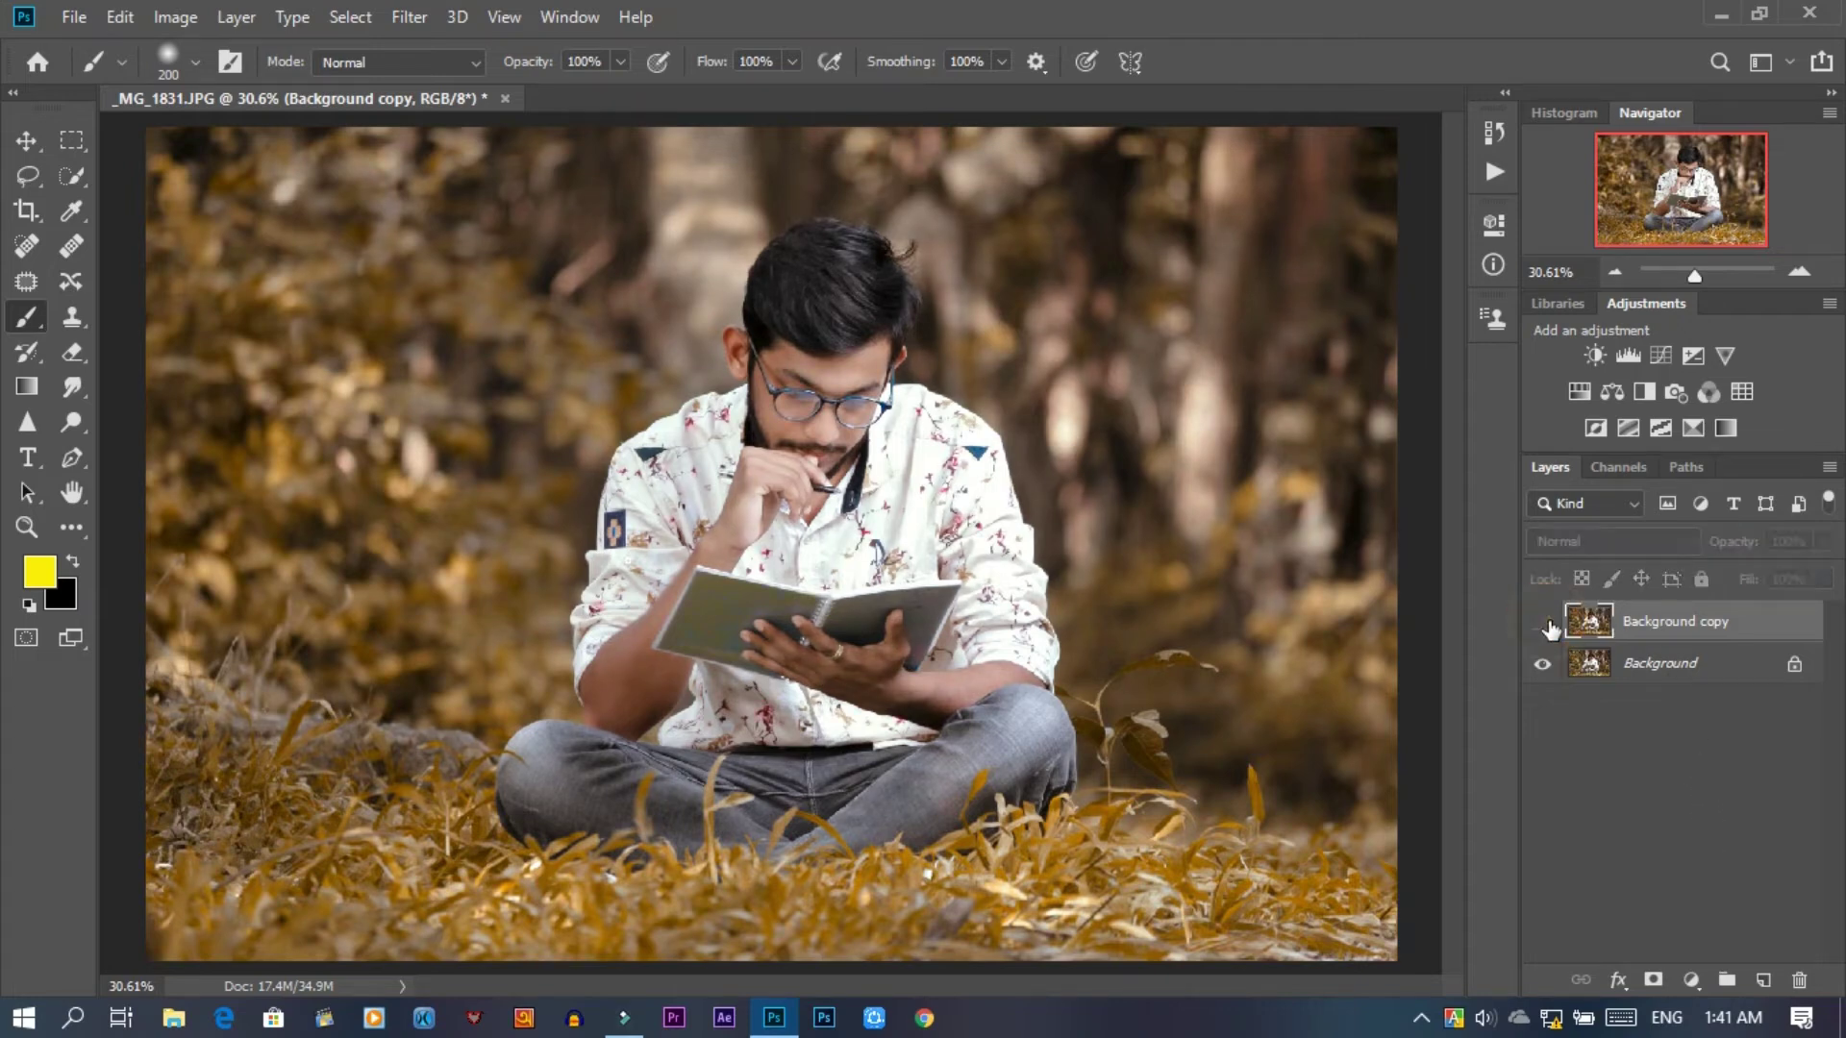
# - Merge Background copy down into the background and duplicate the merged layer
pyautogui.rightClick(1656, 623)
pyautogui.click(1353, 800)
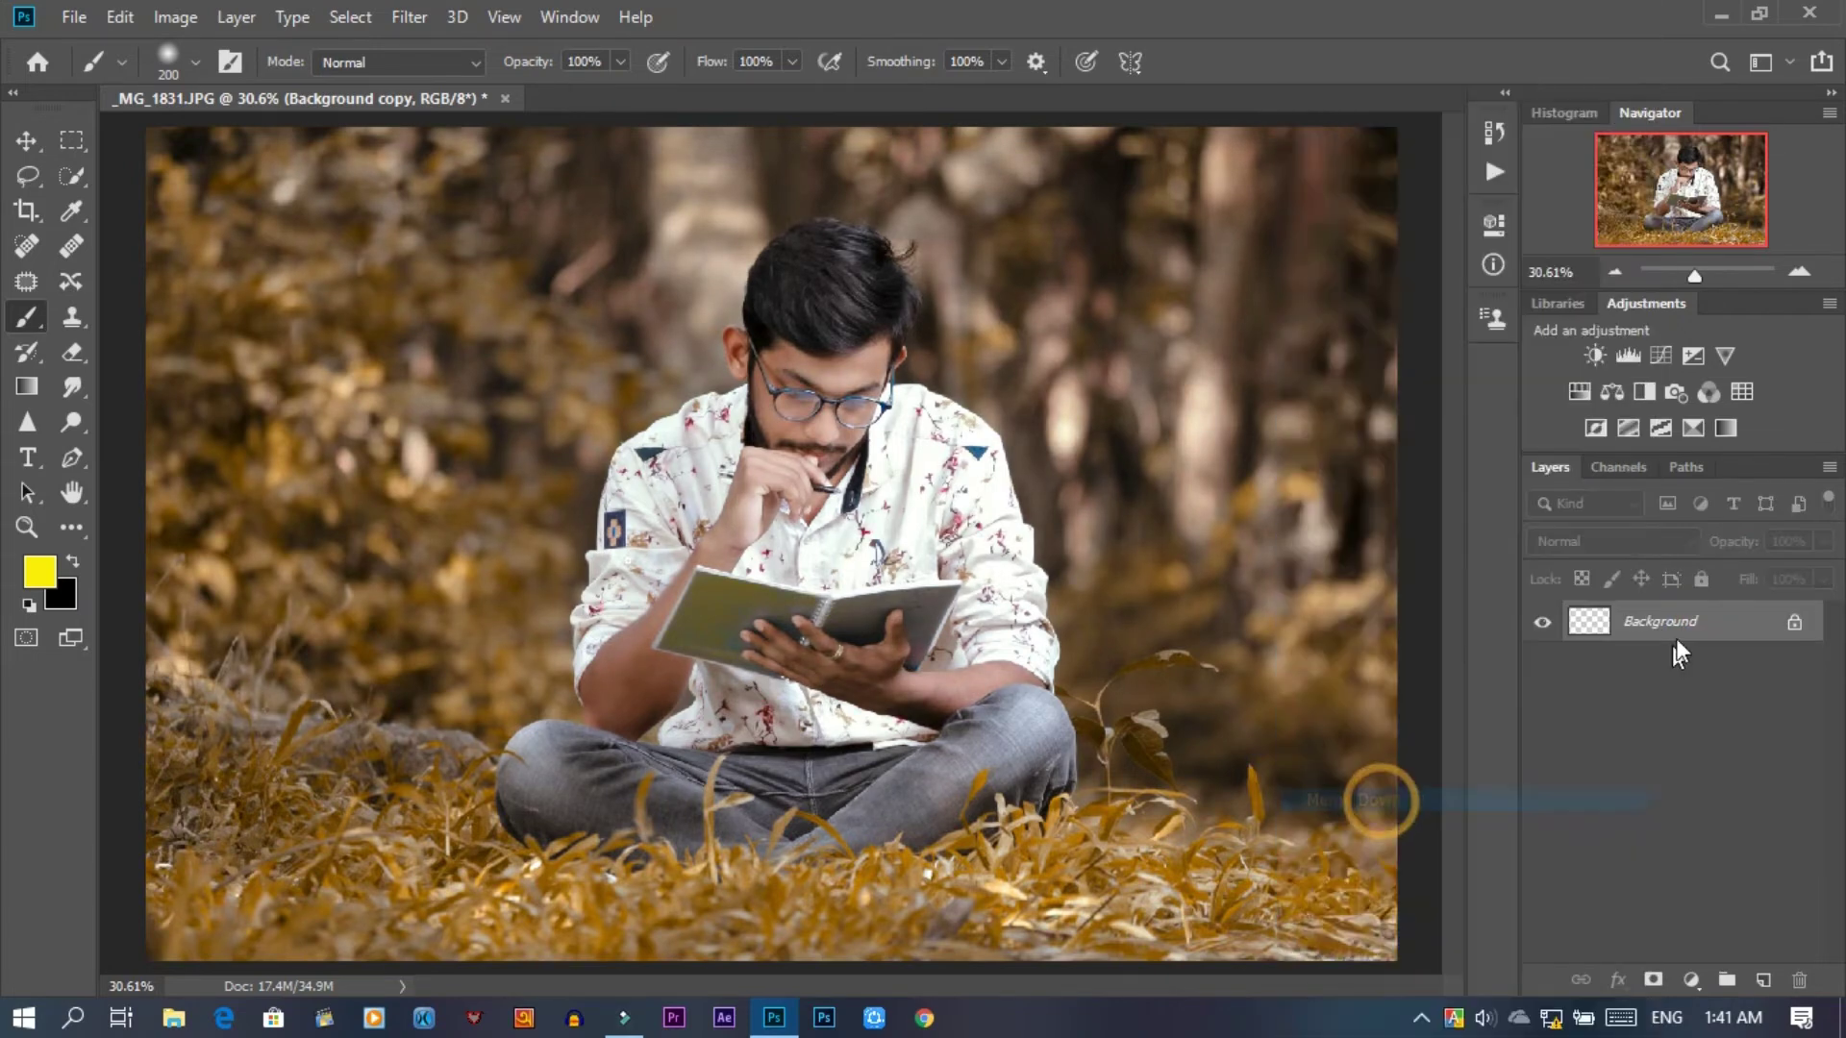
pyautogui.moveTo(1685, 623); pyautogui.dragTo(1763, 980)
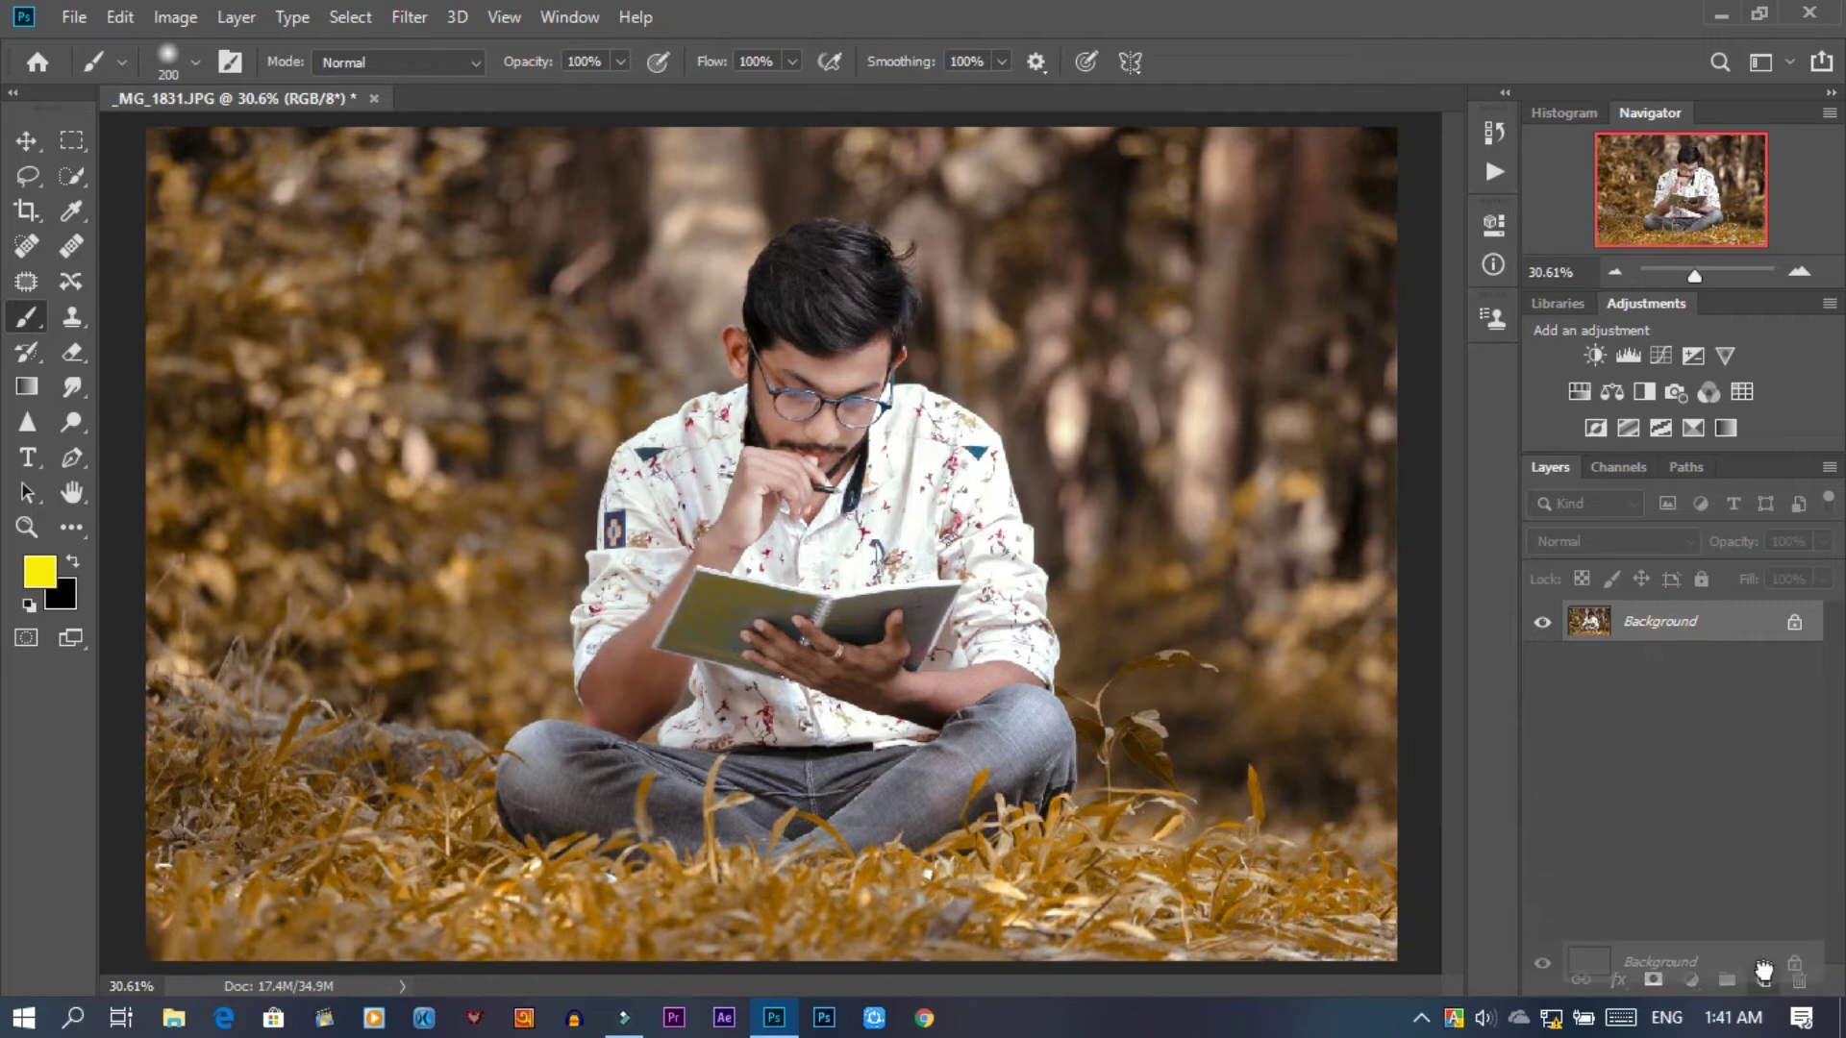
# - Add a black-to-transparent Gradient Map layer and drag a radial gradient on its mask around the man
pyautogui.click(1727, 429)
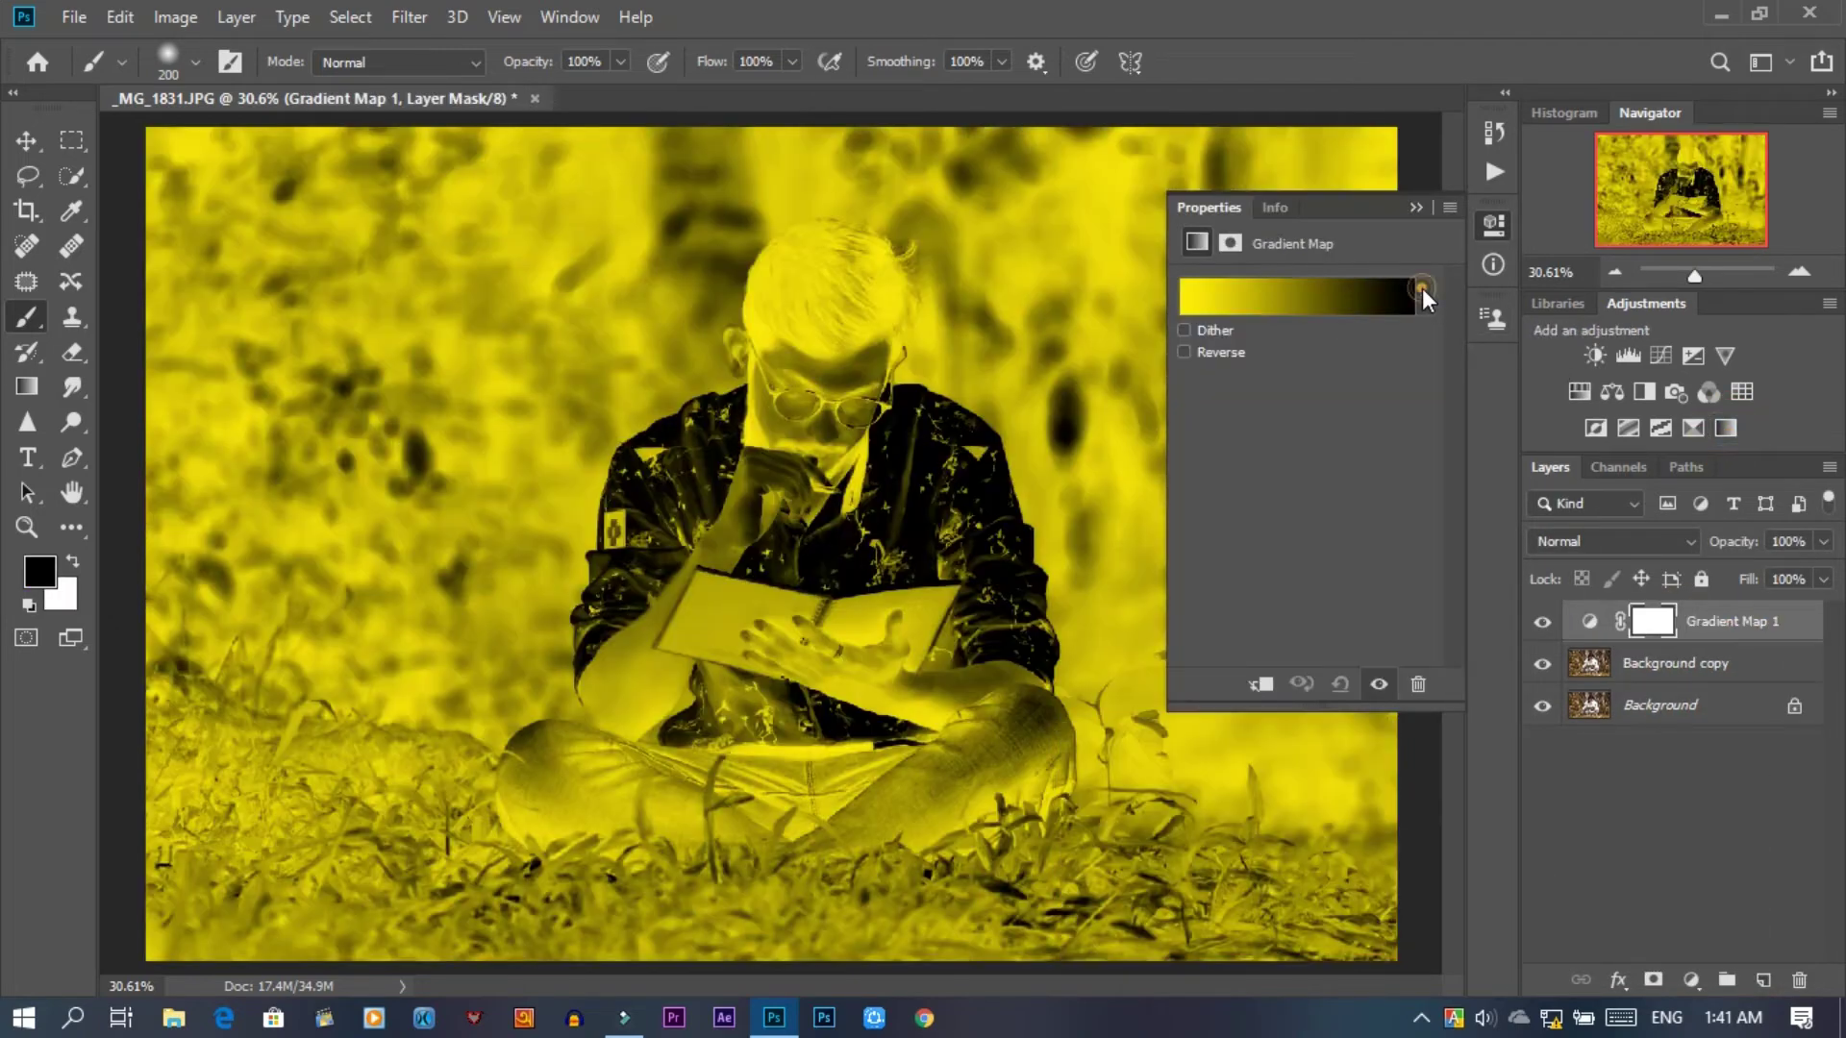
pyautogui.click(1424, 294)
pyautogui.click(1327, 357)
pyautogui.click(1339, 450)
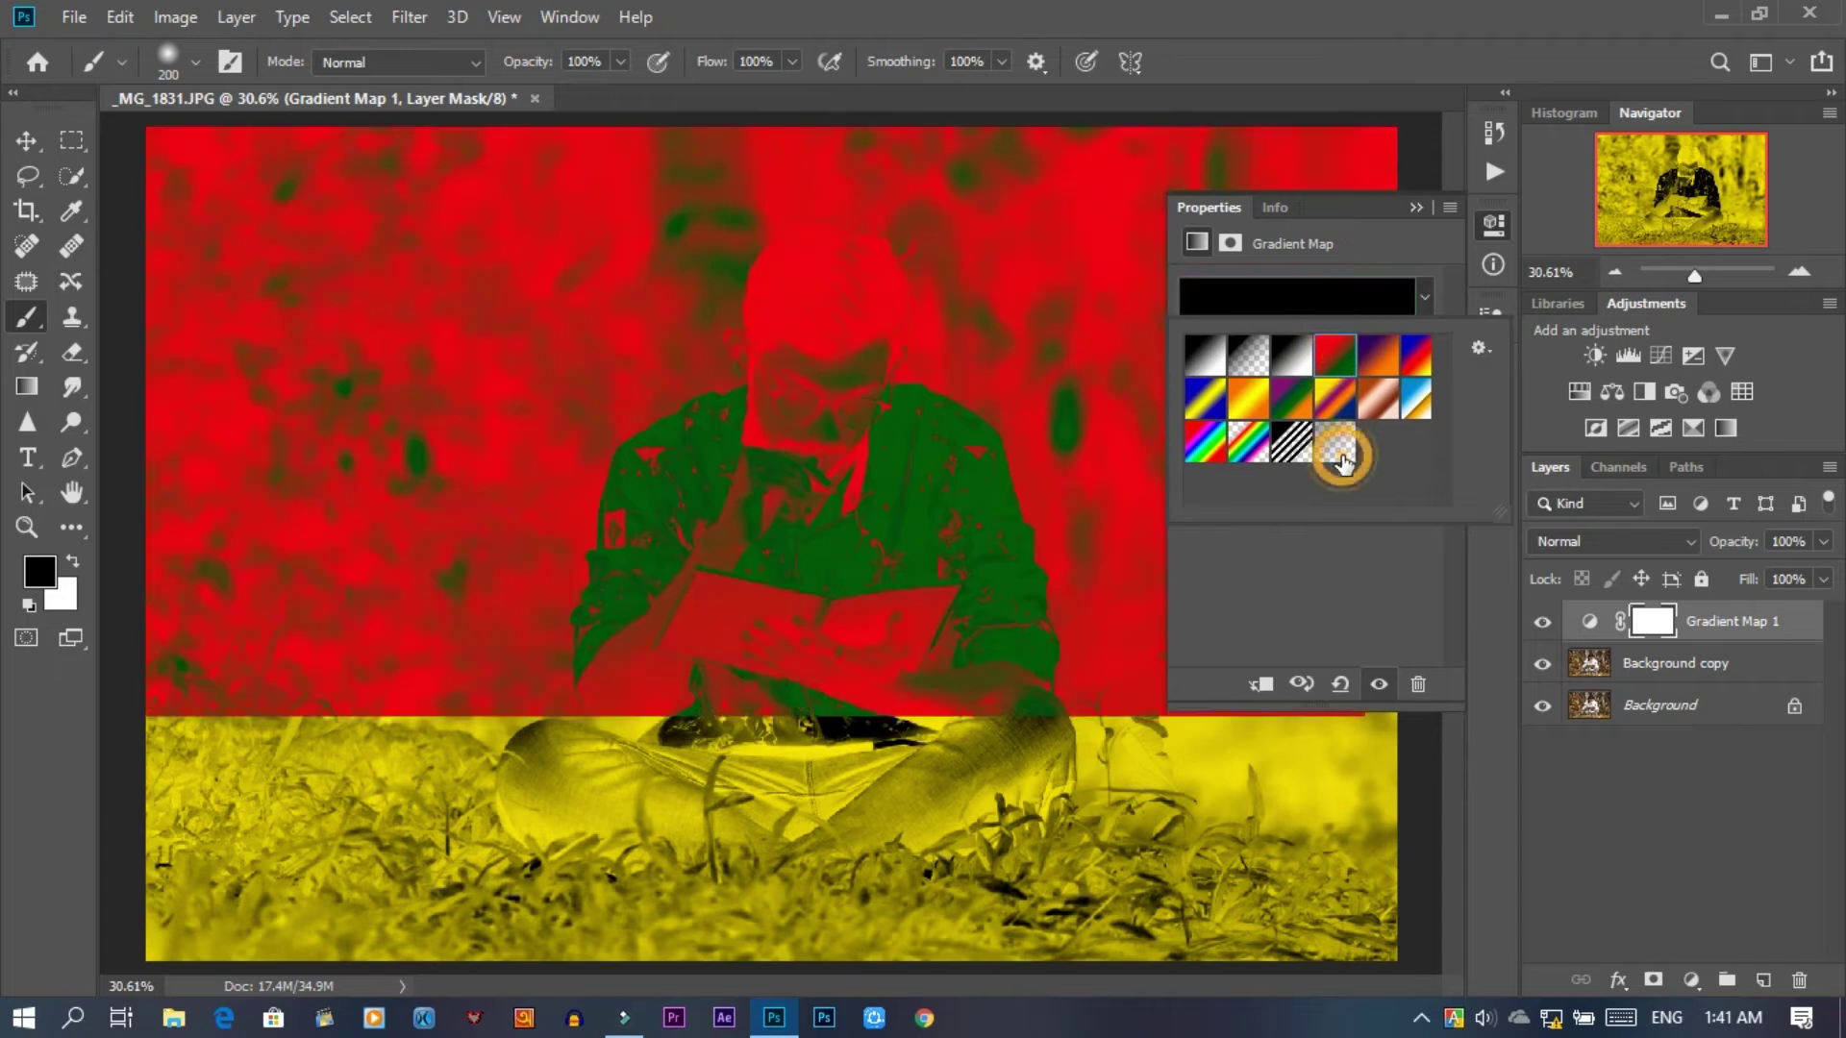
pyautogui.click(1414, 209)
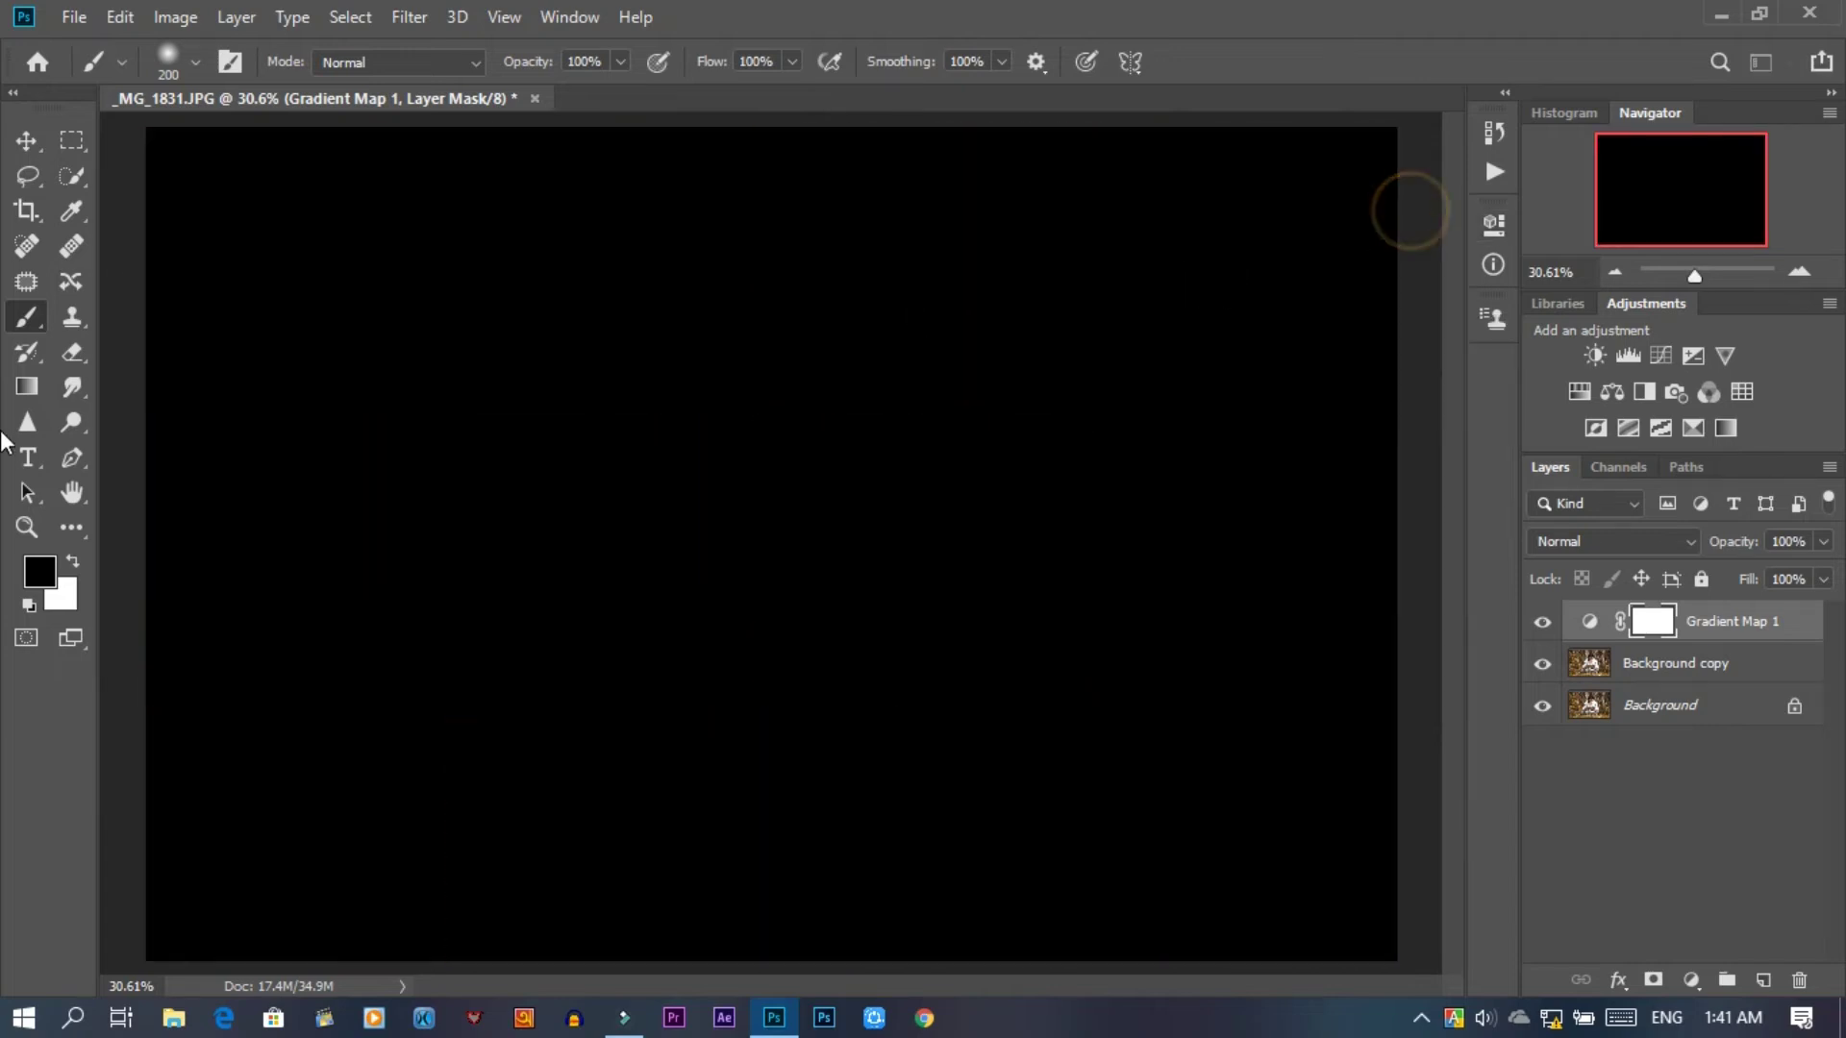
pyautogui.click(26, 386)
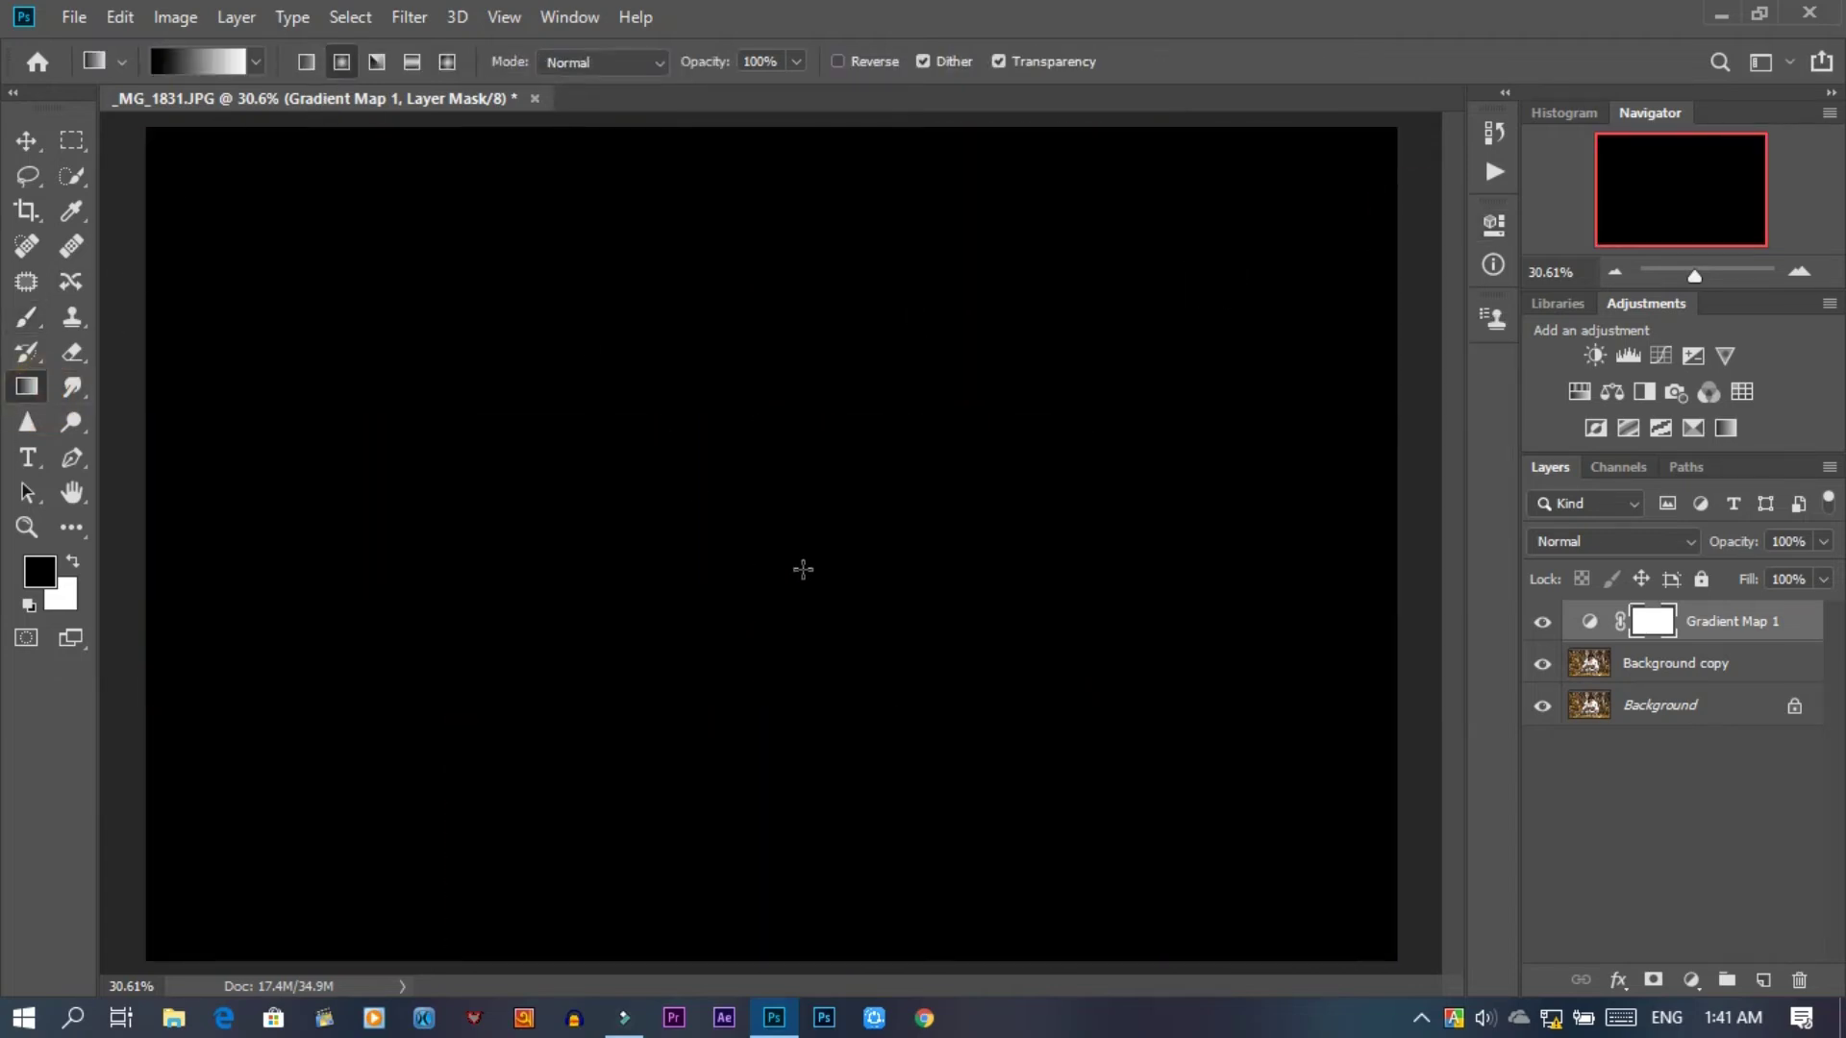
pyautogui.moveTo(846, 555); pyautogui.dragTo(1325, 227)
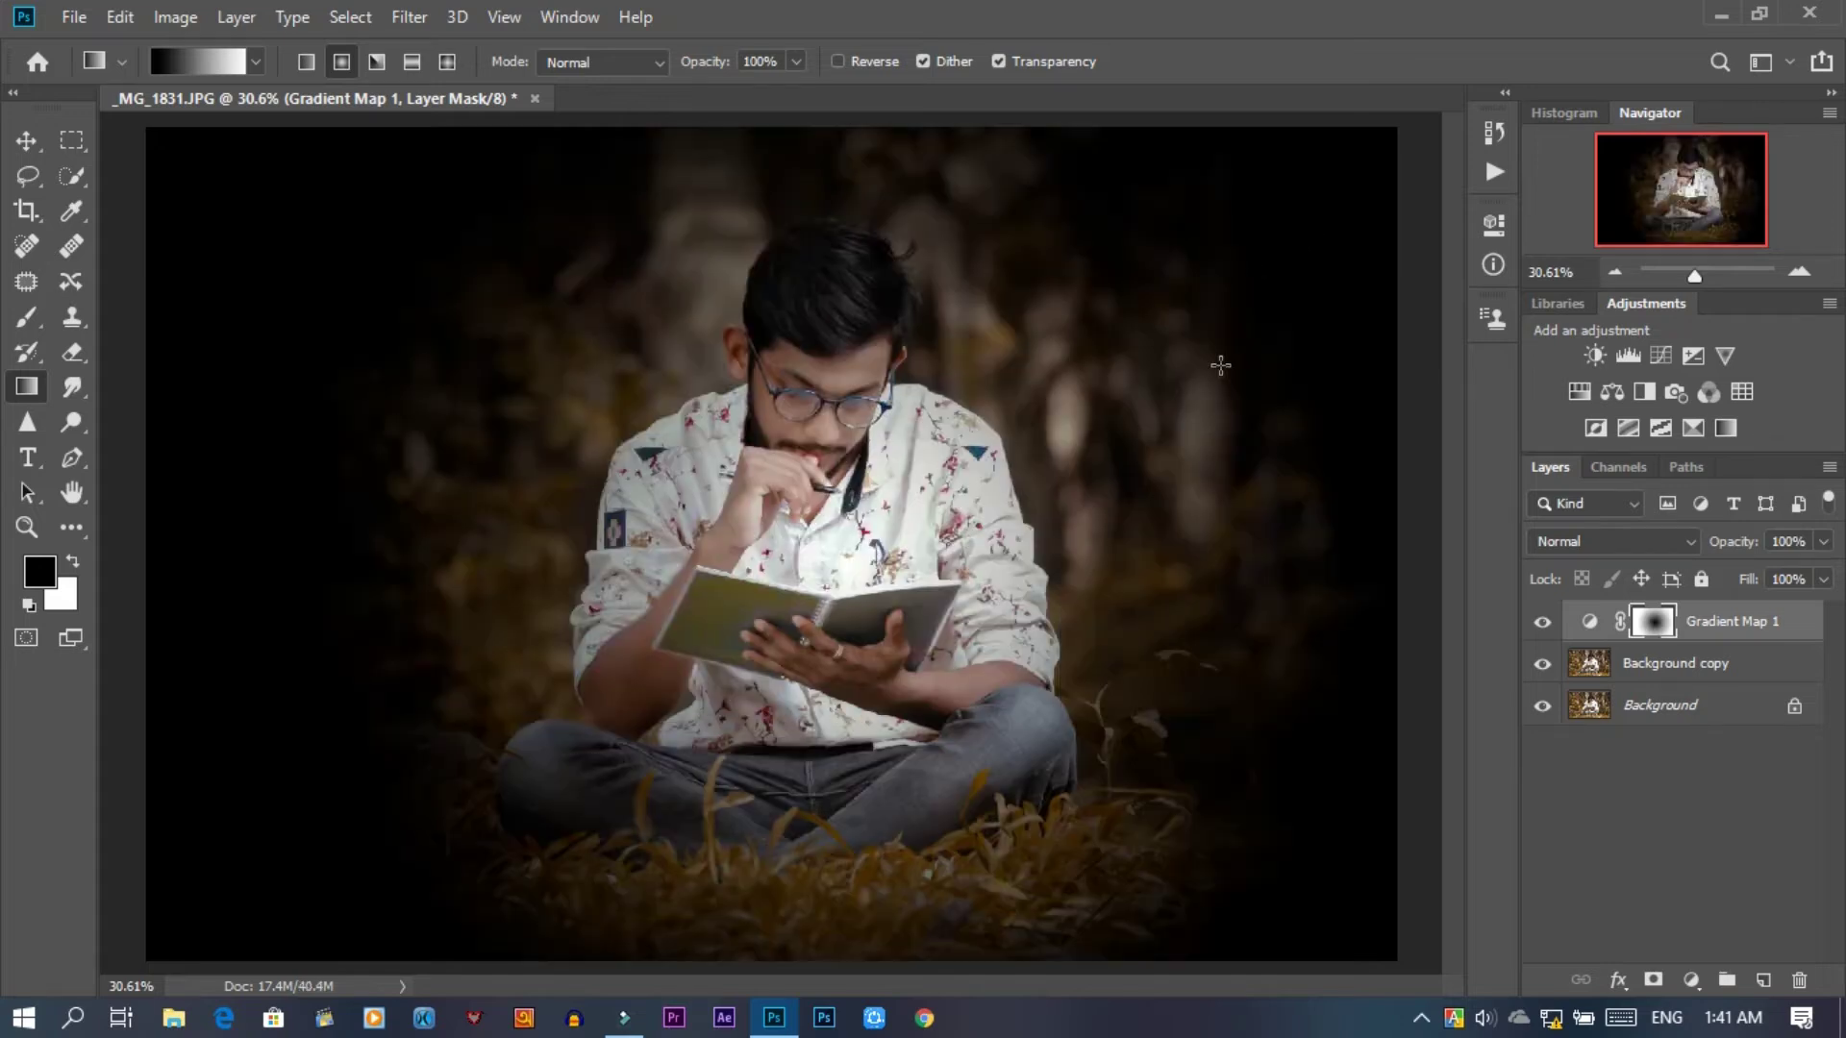
pyautogui.hotkey('ctrl', '-')
pyautogui.hotkey('ctrl', '-')
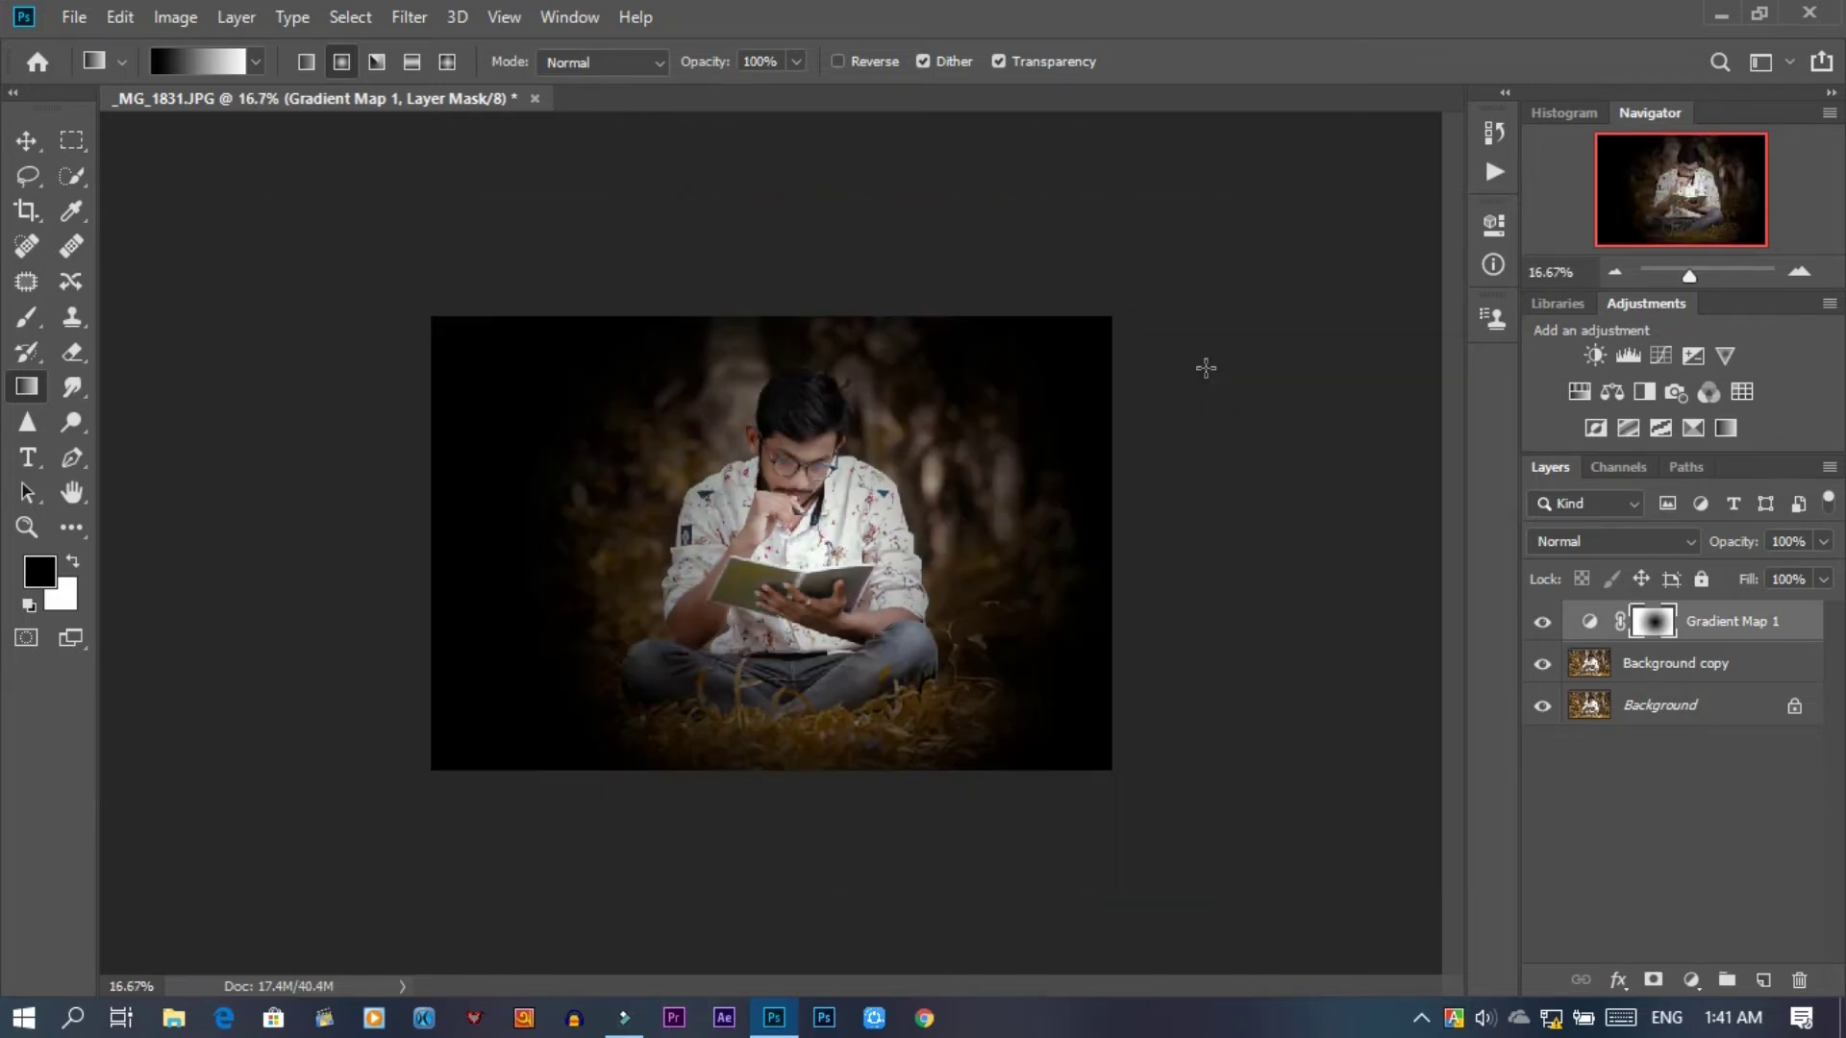
# - Skew the Gradient Map vignette's left edge and stretch its top-right corner, committing each transform
pyautogui.click(26, 140)
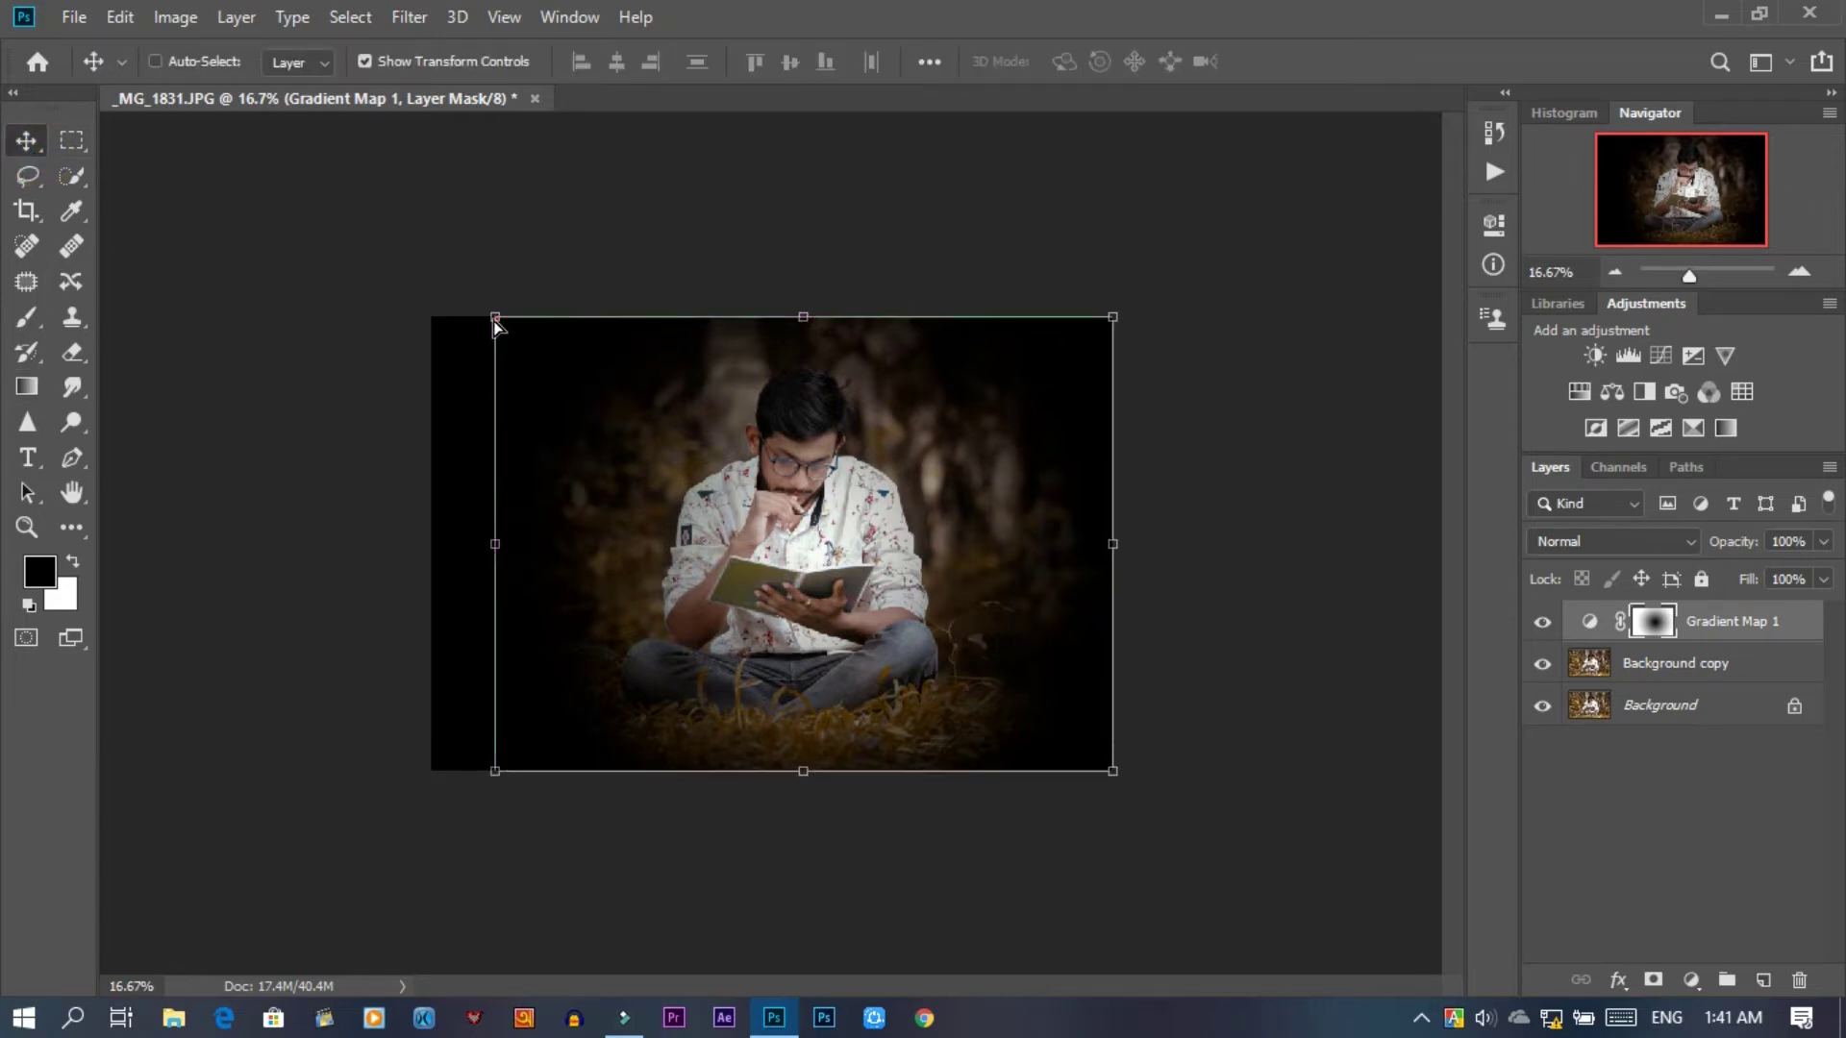
pyautogui.moveTo(495, 317); pyautogui.dragTo(431, 316)
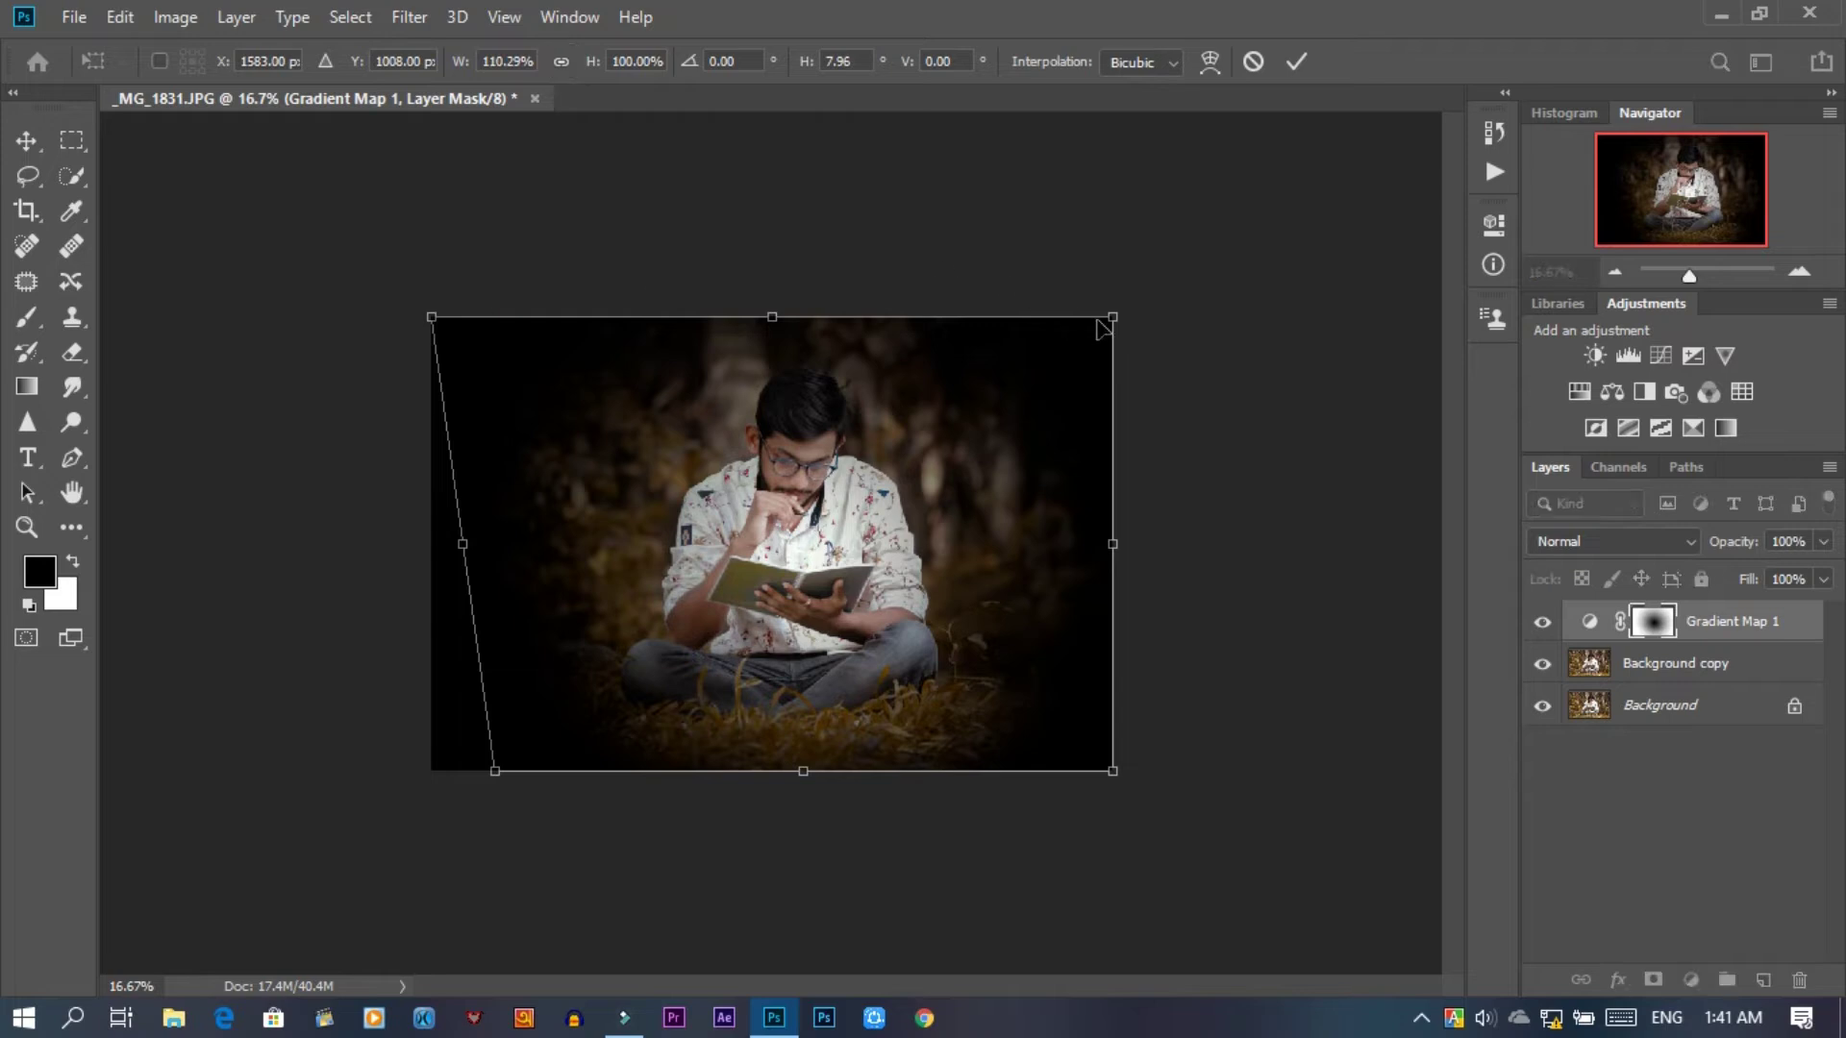
pyautogui.moveTo(1115, 314)
pyautogui.mouseDown()
pyautogui.moveTo(1196, 152)
pyautogui.moveTo(1356, 56)
pyautogui.moveTo(1301, 100)
pyautogui.mouseUp()
pyautogui.click(1298, 62)
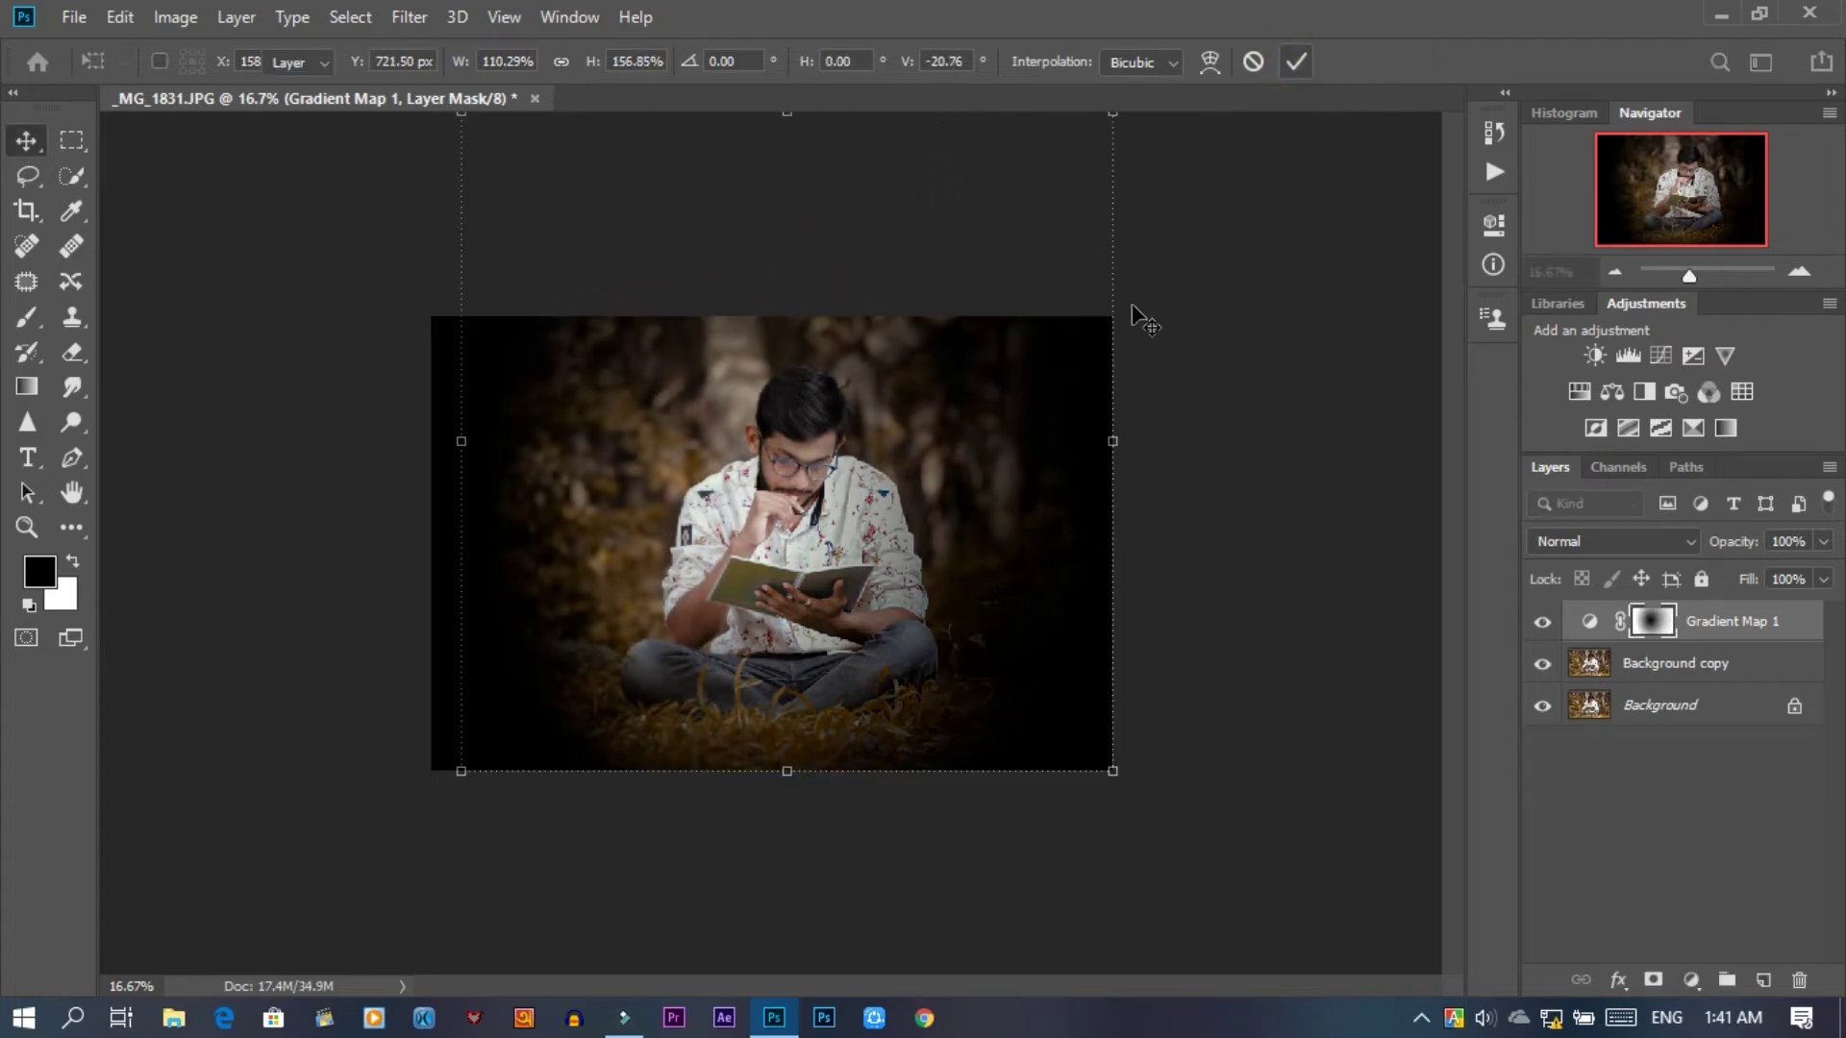
pyautogui.hotkey('ctrl', '-')
pyautogui.hotkey('ctrl', '-')
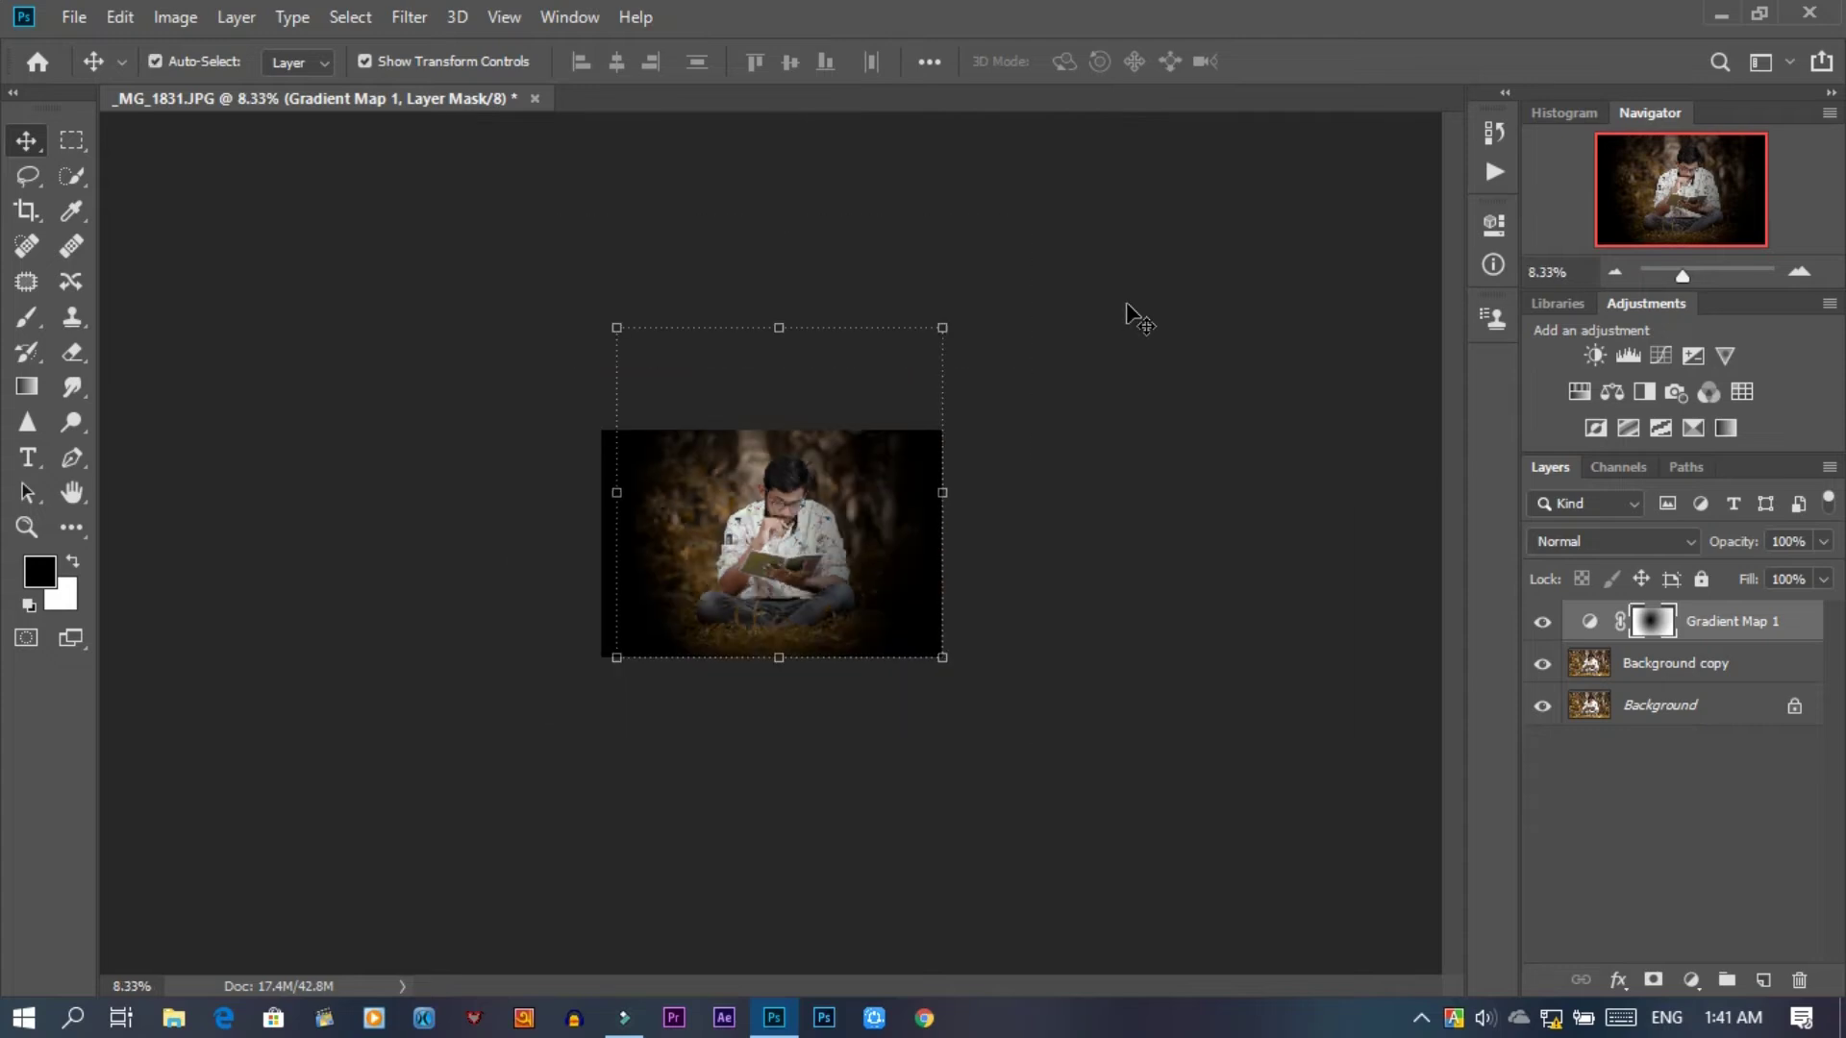
pyautogui.moveTo(946, 321); pyautogui.dragTo(1134, 214)
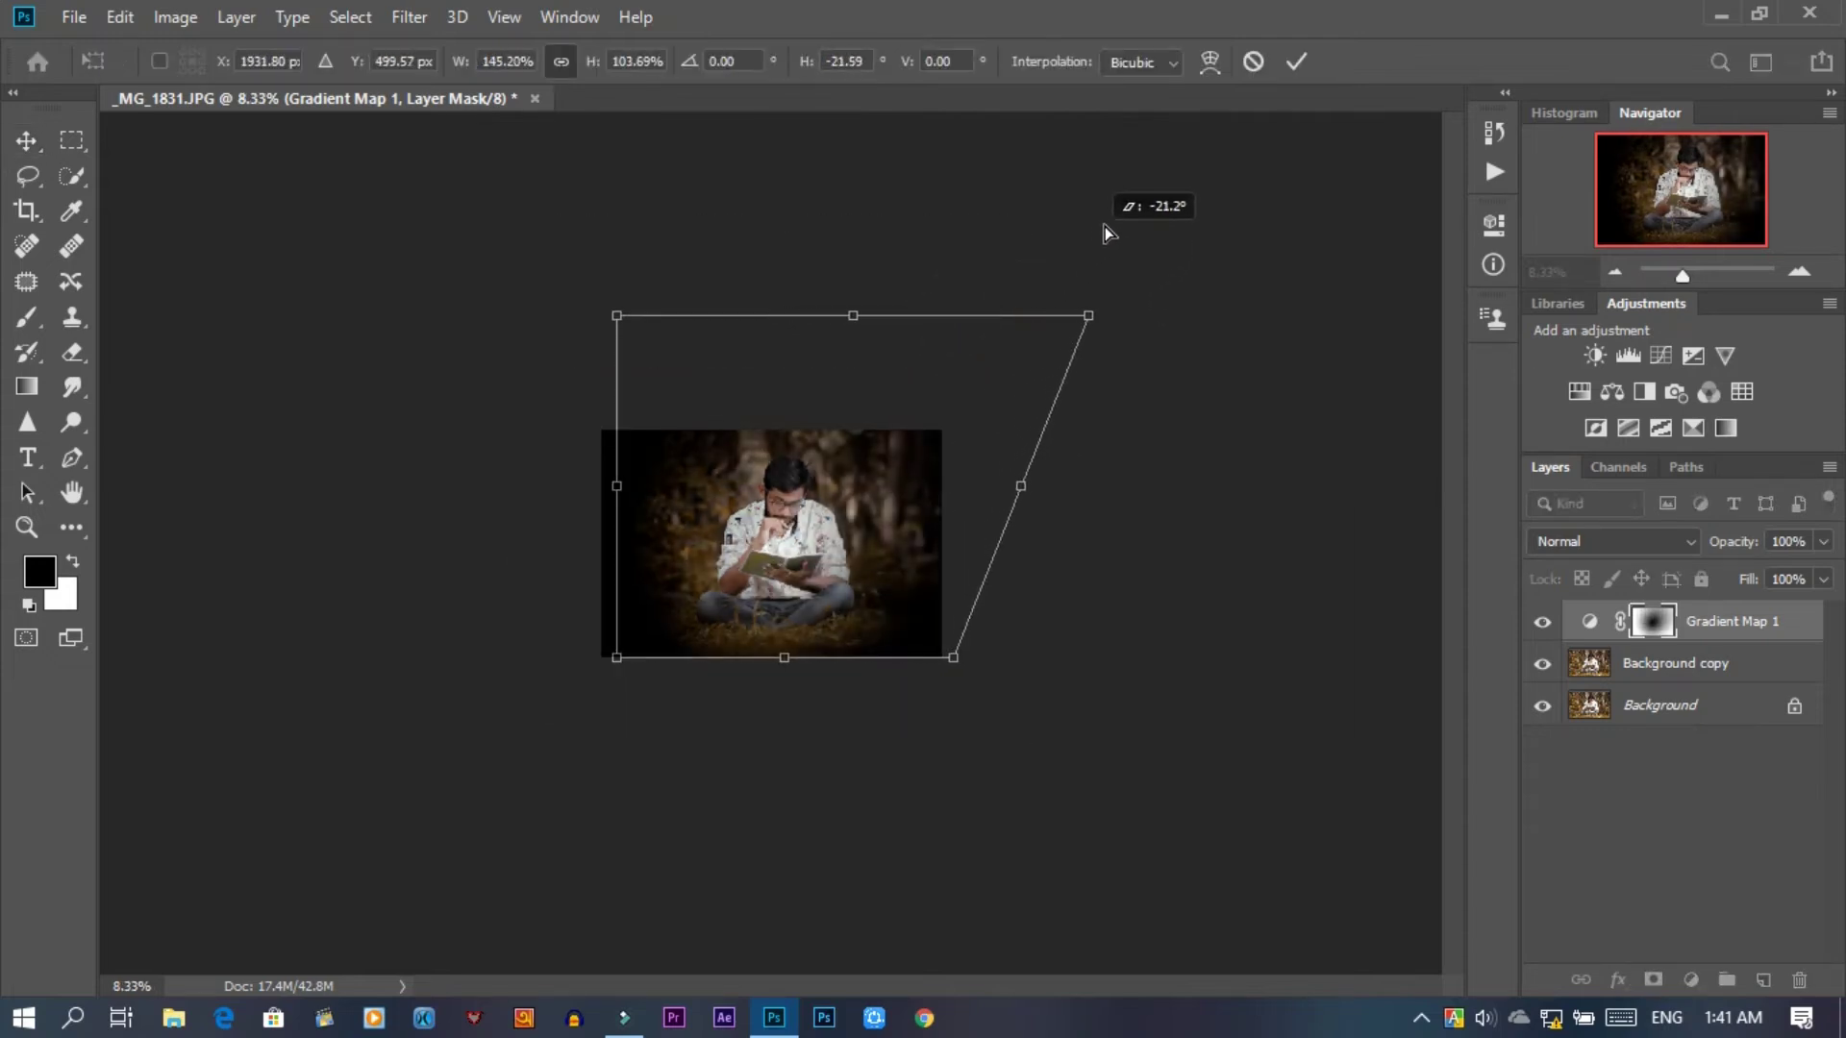
pyautogui.click(1308, 62)
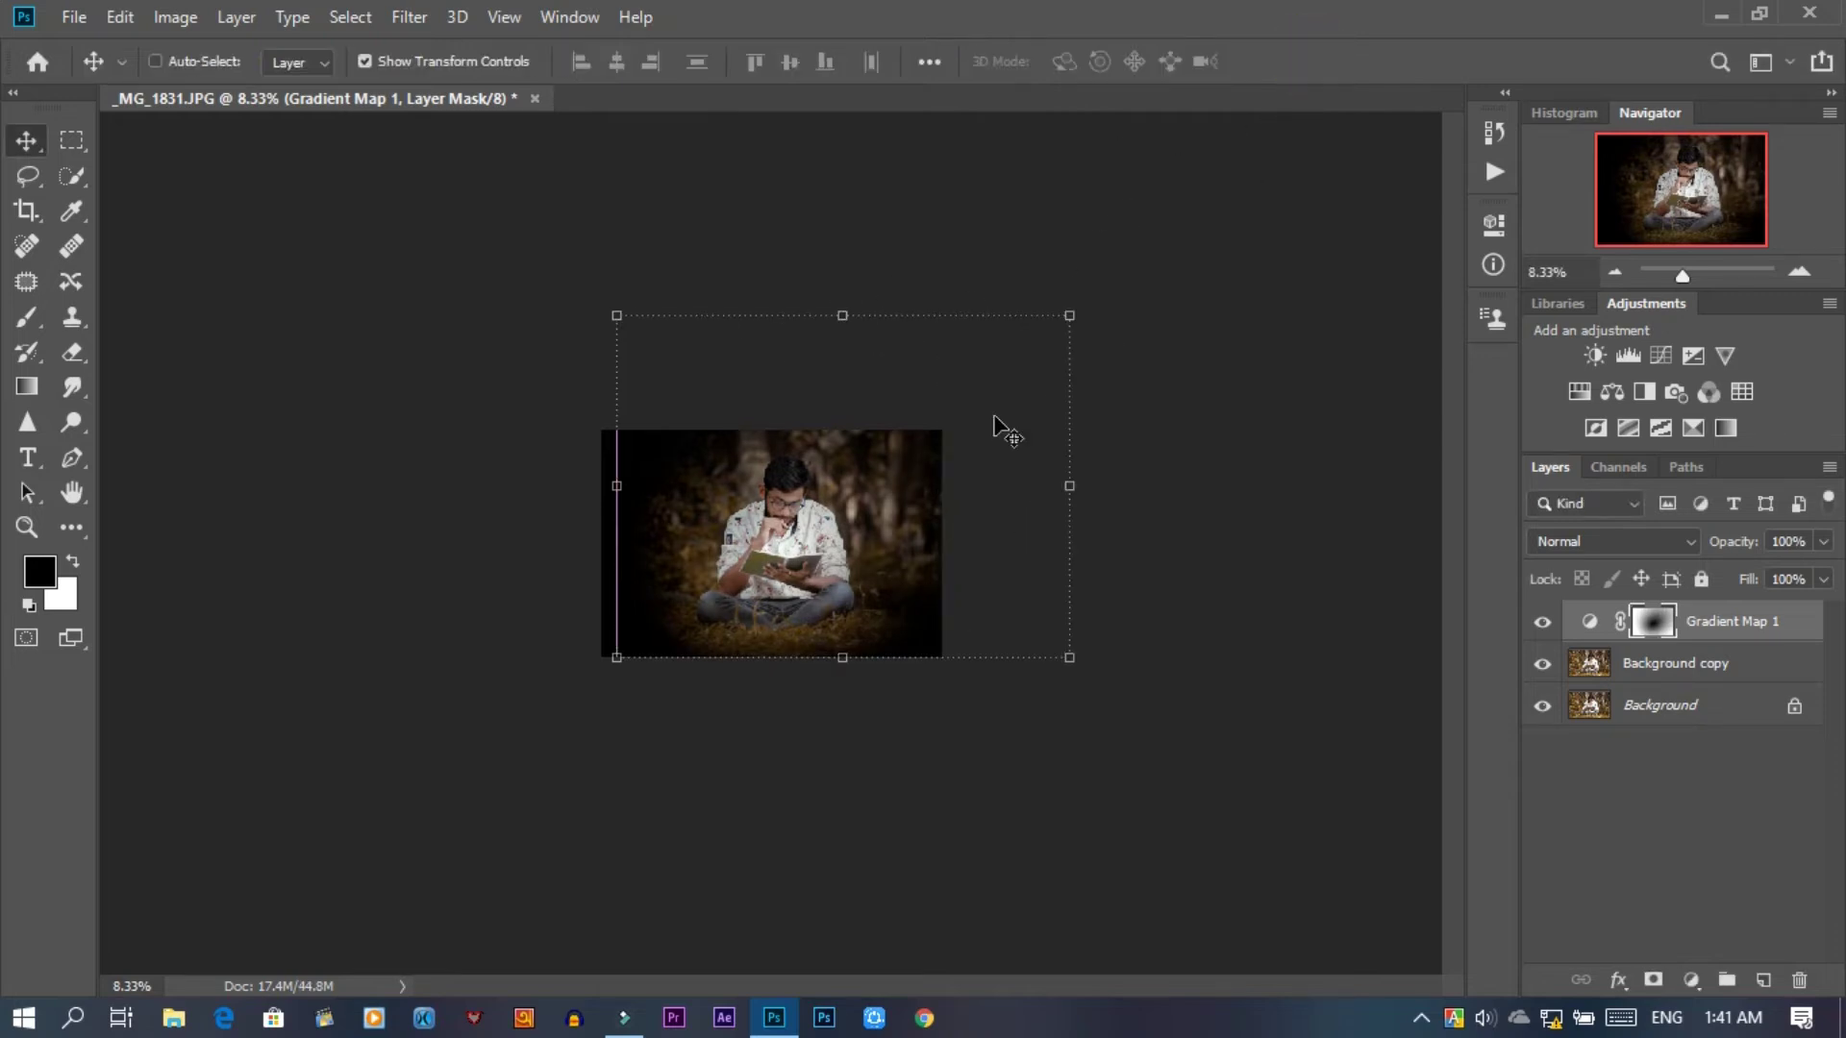
pyautogui.hotkey('ctrl', '+')
pyautogui.hotkey('ctrl', '+')
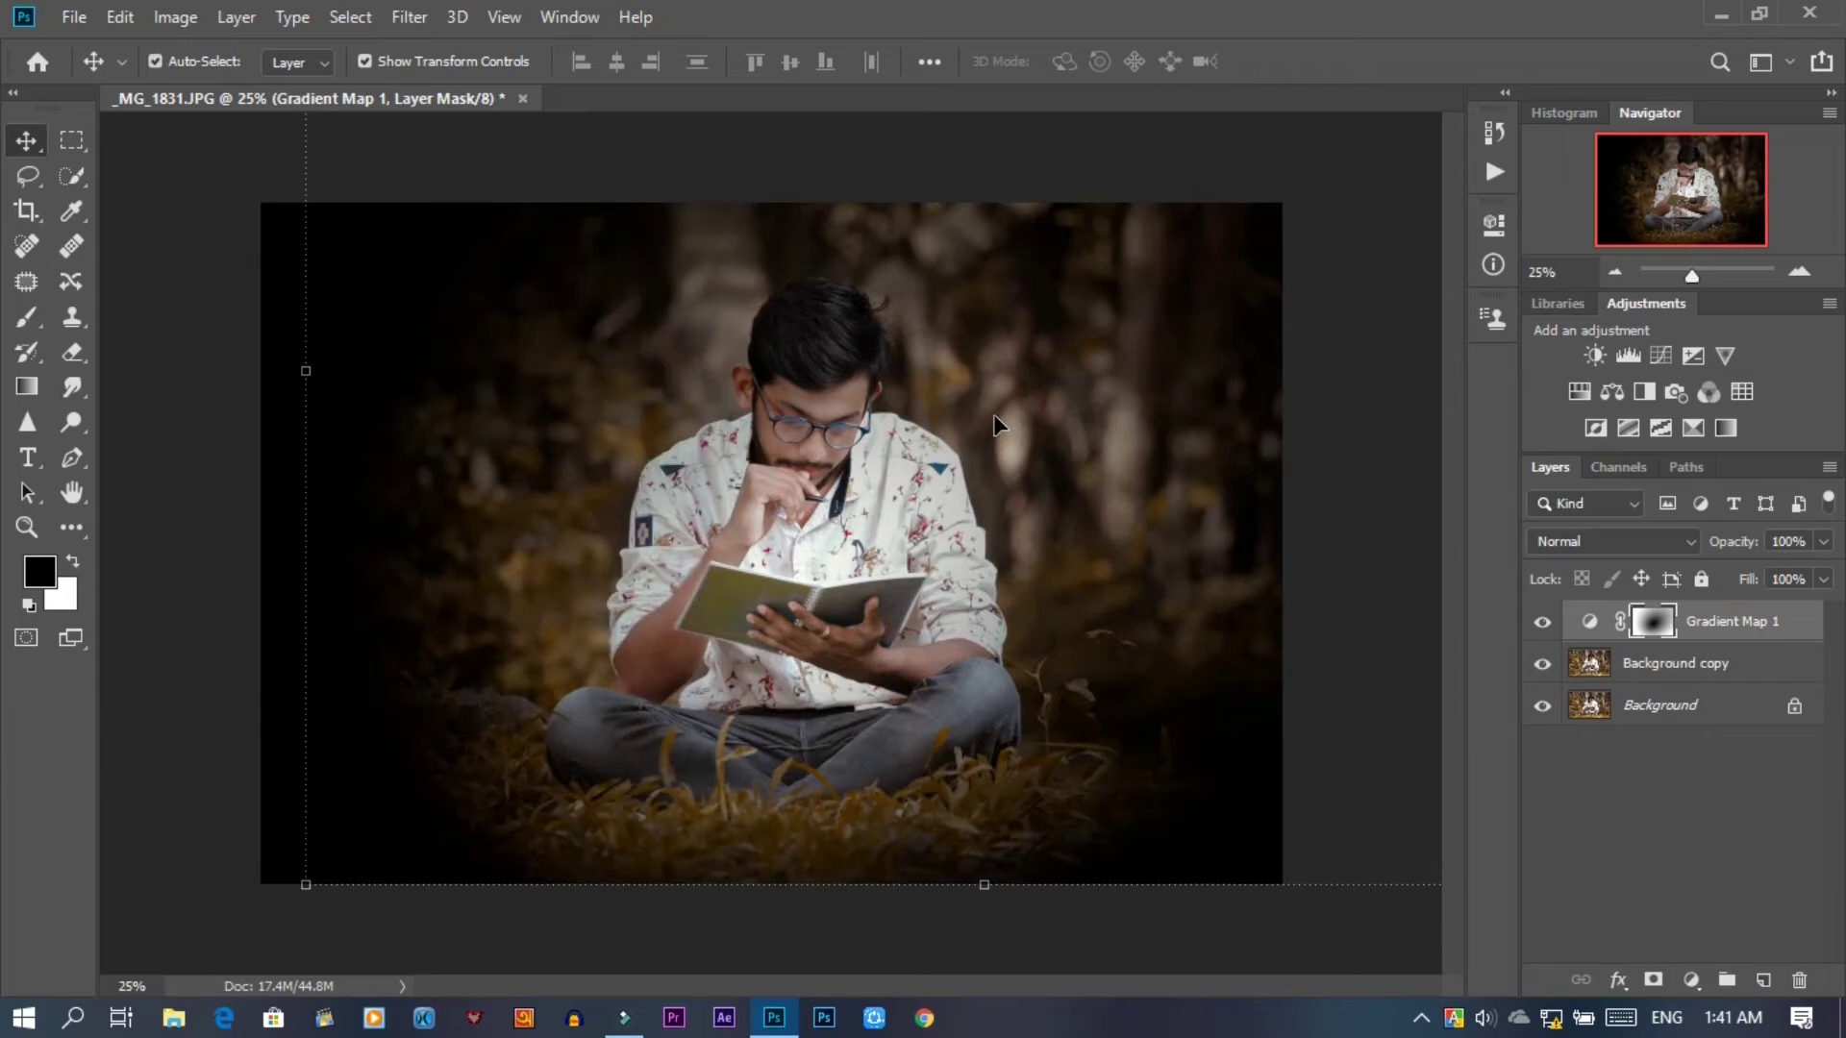
# - With a 2100 px brush at 57% smoothing, paint the mask to brighten the right-side background
pyautogui.click(36, 313)
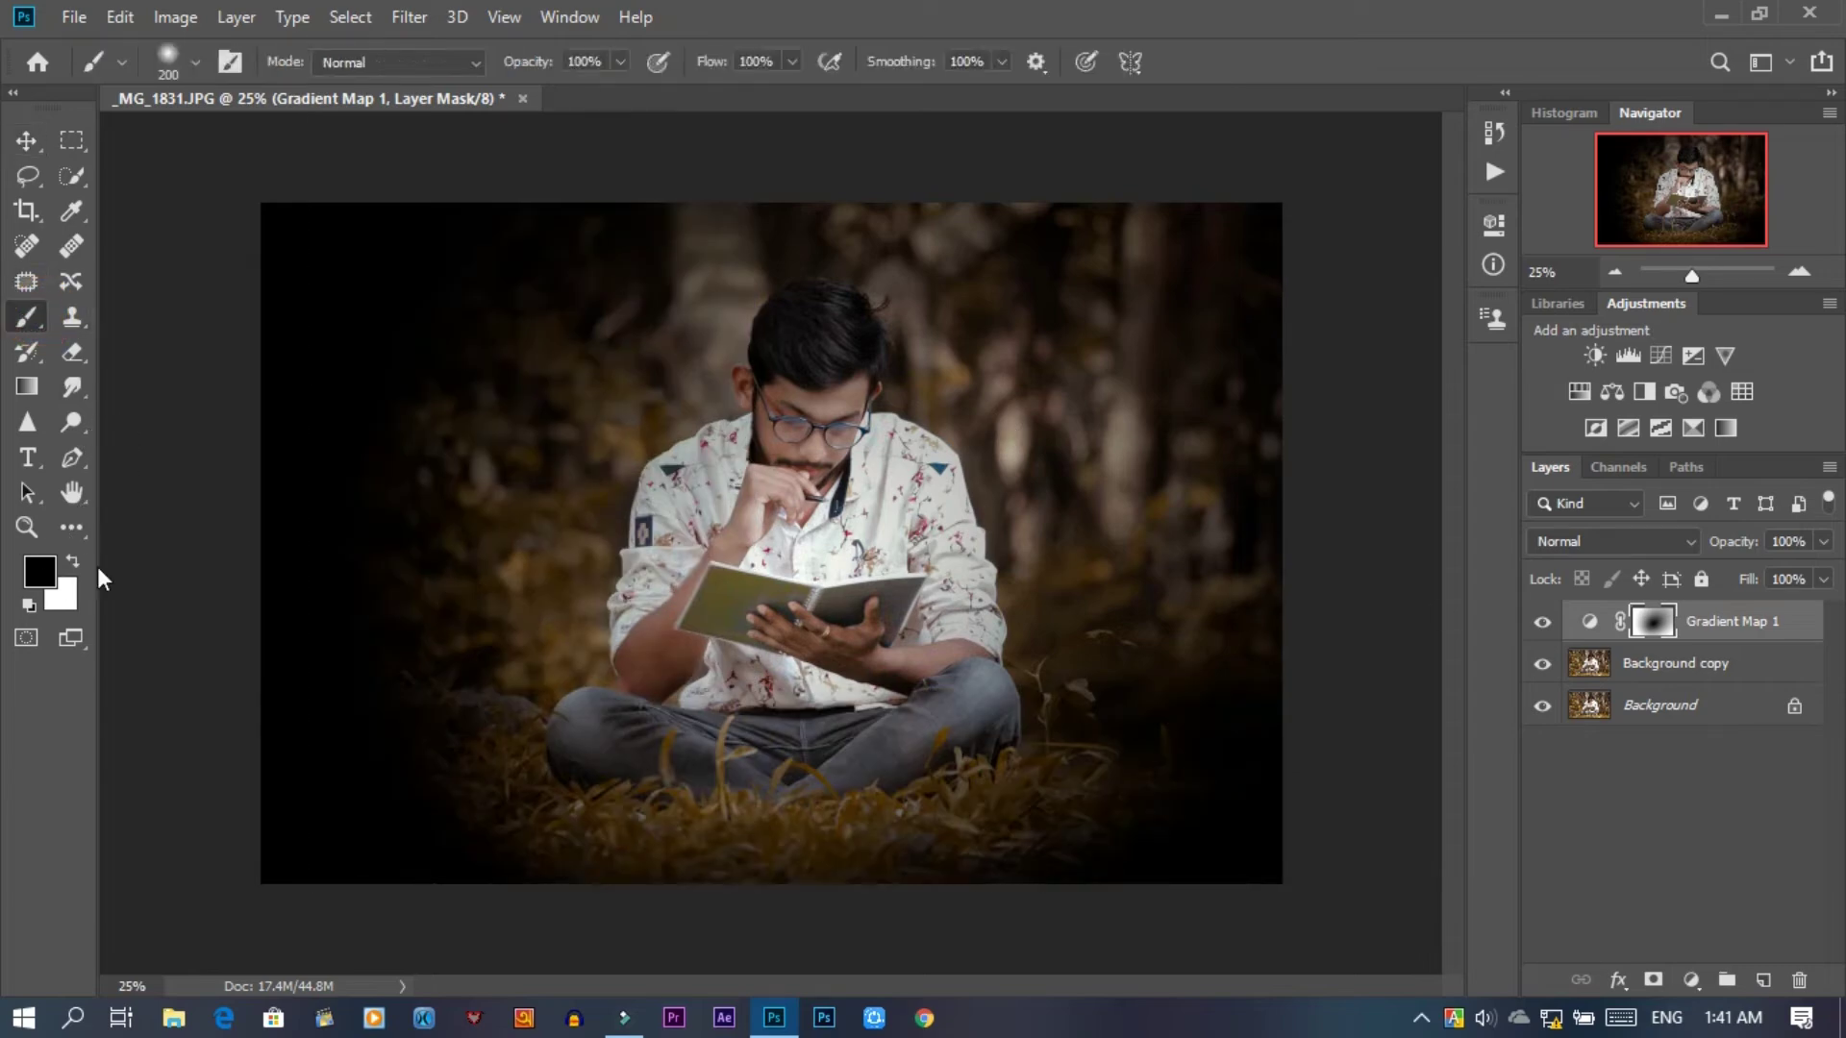
pyautogui.press(']')
pyautogui.press(']')
pyautogui.press(']')
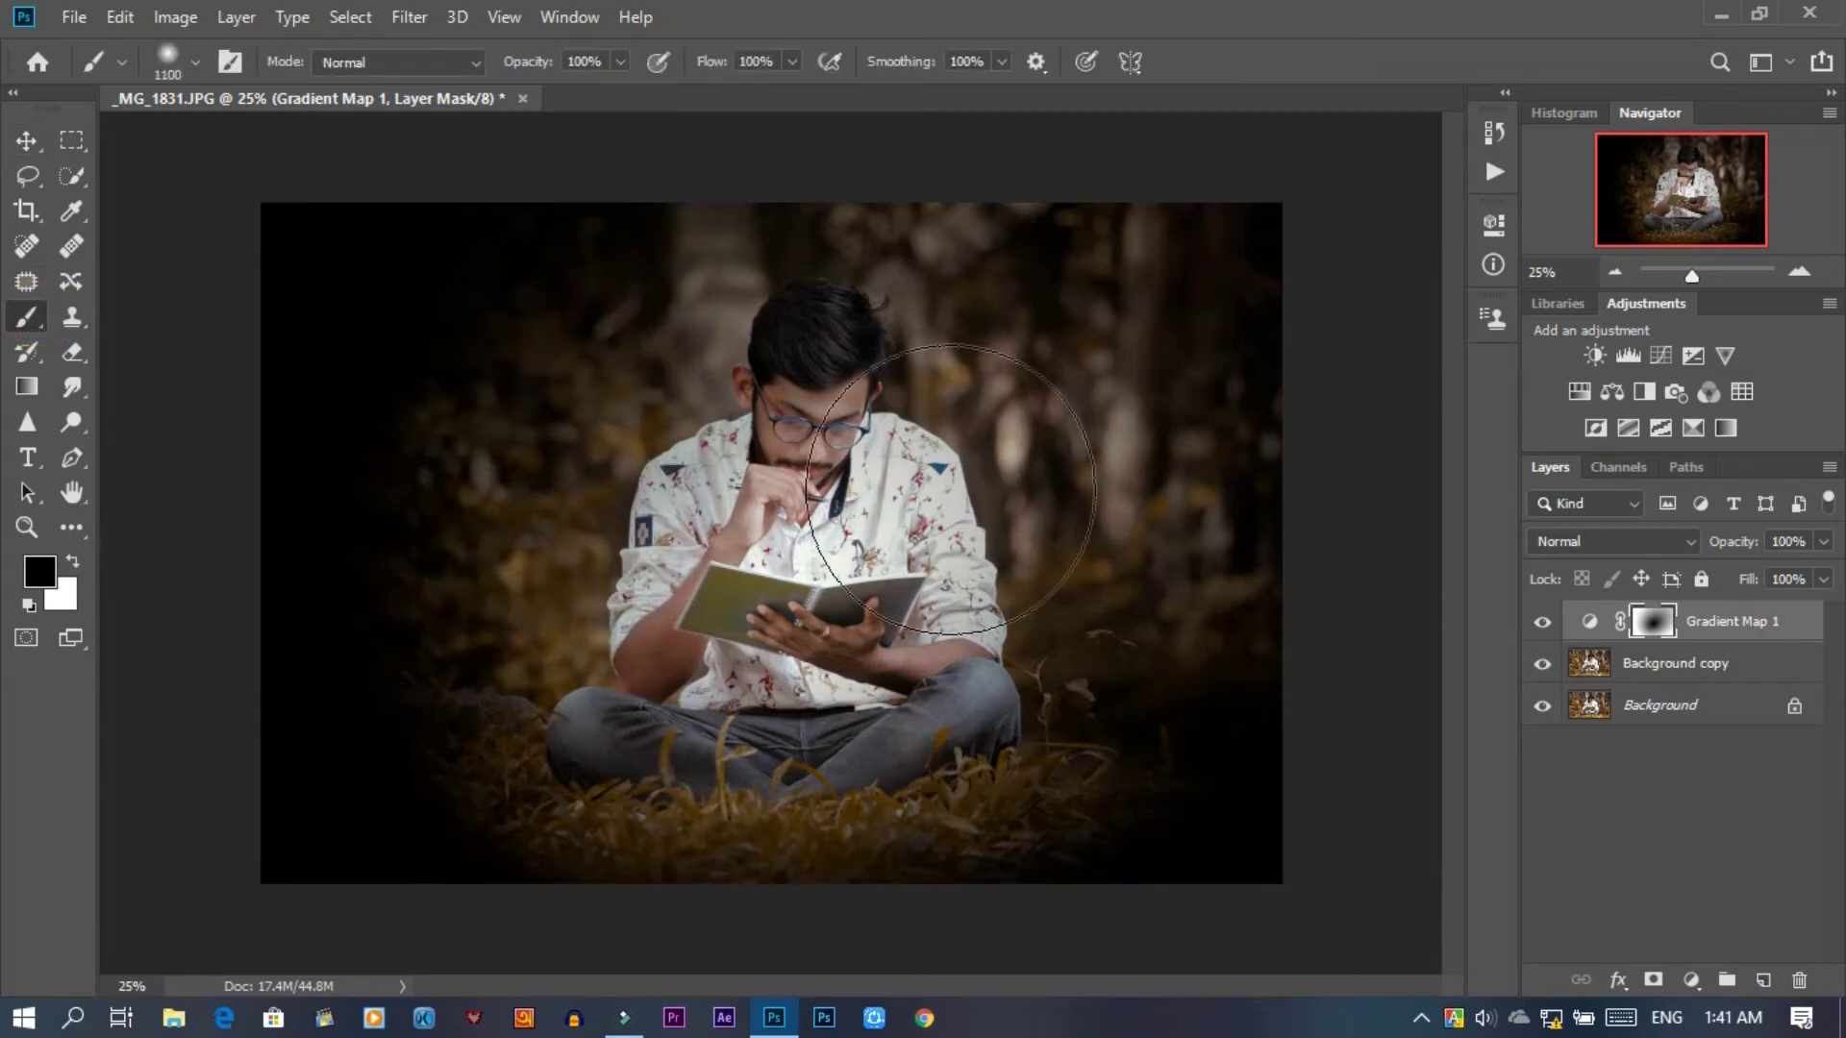
pyautogui.moveTo(928, 66); pyautogui.dragTo(869, 60)
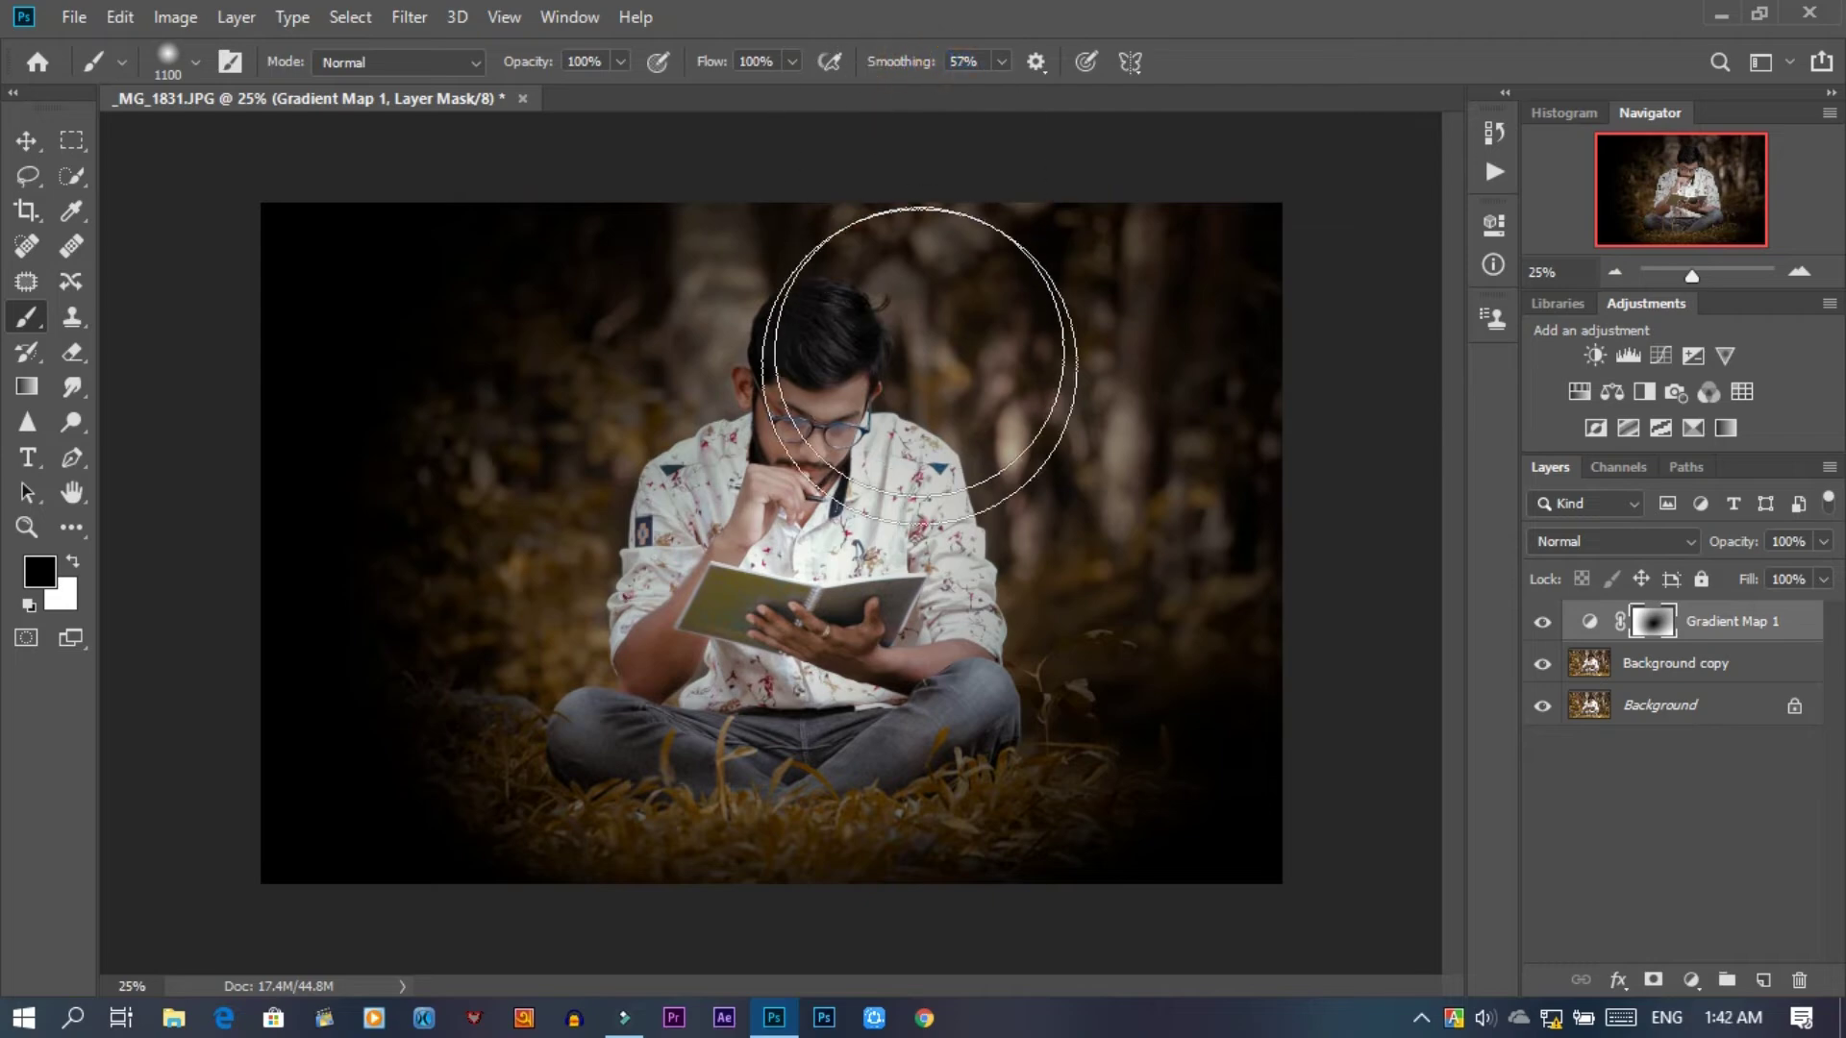
pyautogui.press(']')
pyautogui.press(']')
pyautogui.press(']')
pyautogui.press(']')
pyautogui.press(']')
pyautogui.press(']')
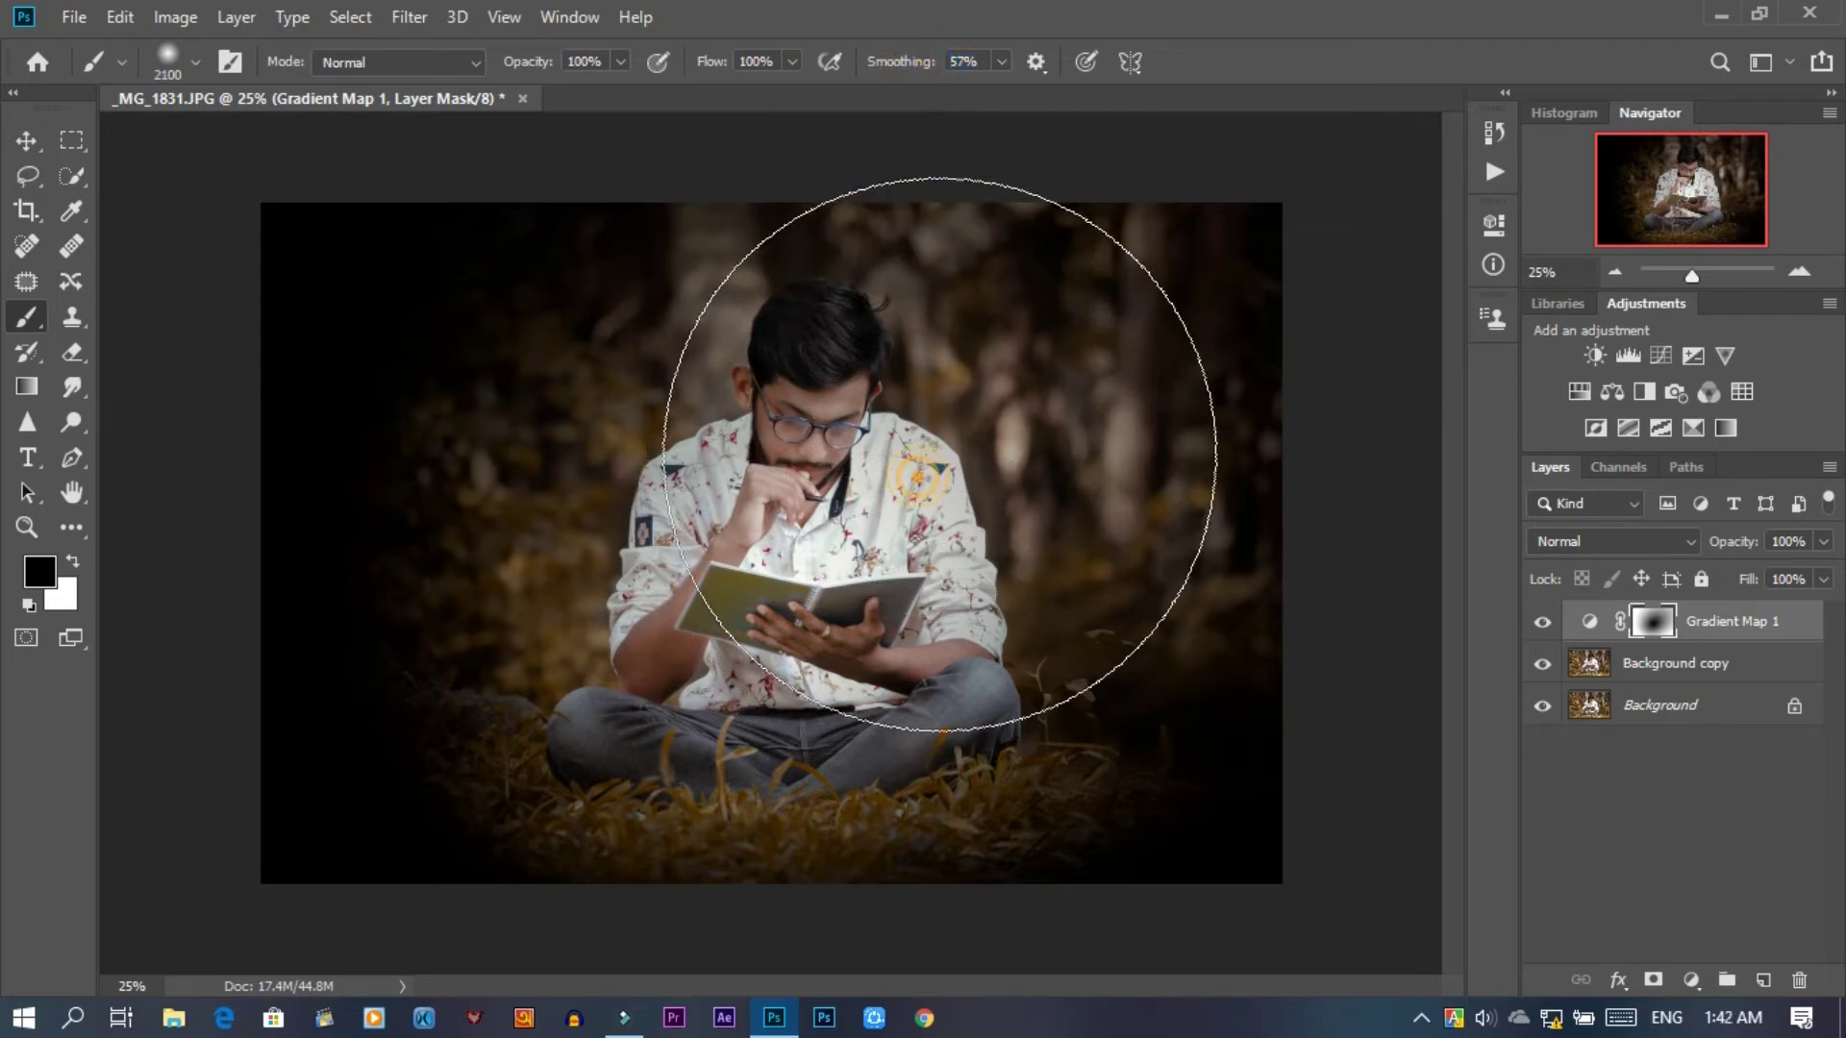
pyautogui.press(']')
pyautogui.press(']')
pyautogui.press(']')
pyautogui.moveTo(993, 412)
pyautogui.mouseDown()
pyautogui.moveTo(1088, 330)
pyautogui.moveTo(1195, 277)
pyautogui.mouseUp()
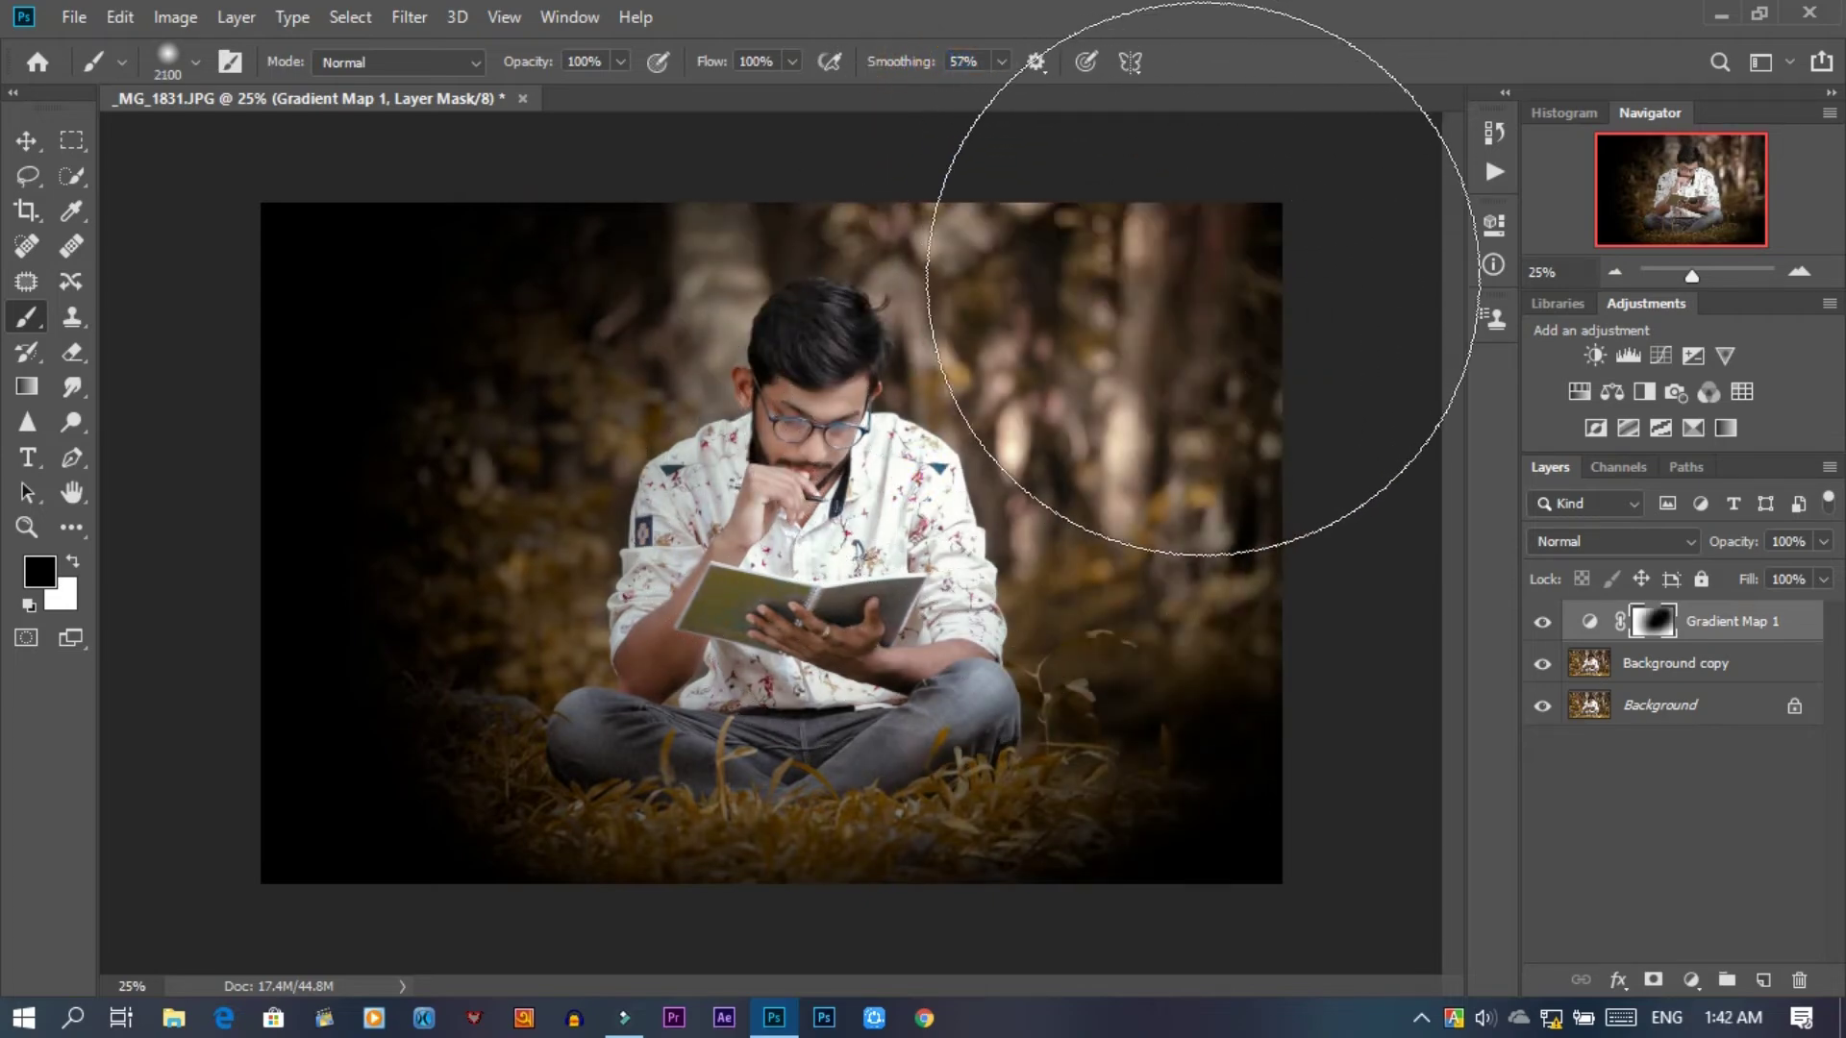
# - Paint the mask over the lower-right grass and right of the man, then compare the vignette on/off
pyautogui.press('[')
pyautogui.press('[')
pyautogui.press('[')
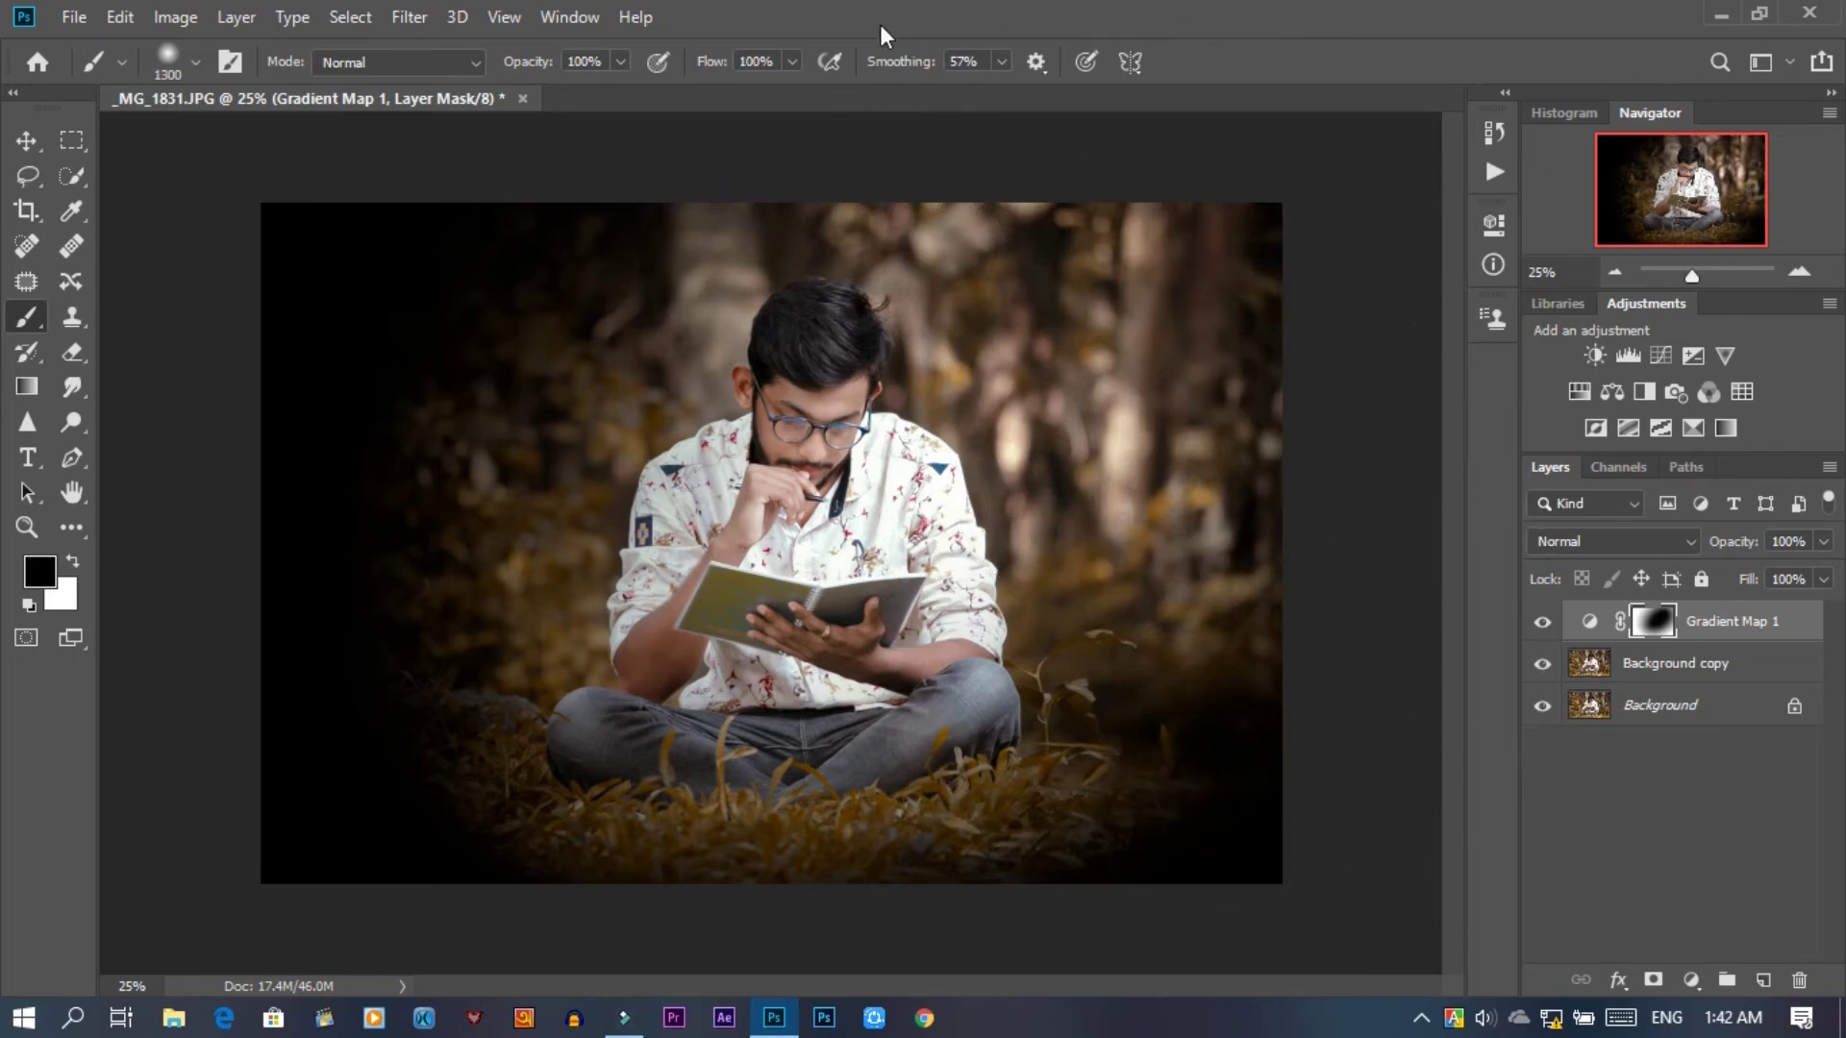
pyautogui.moveTo(900, 67); pyautogui.dragTo(880, 67)
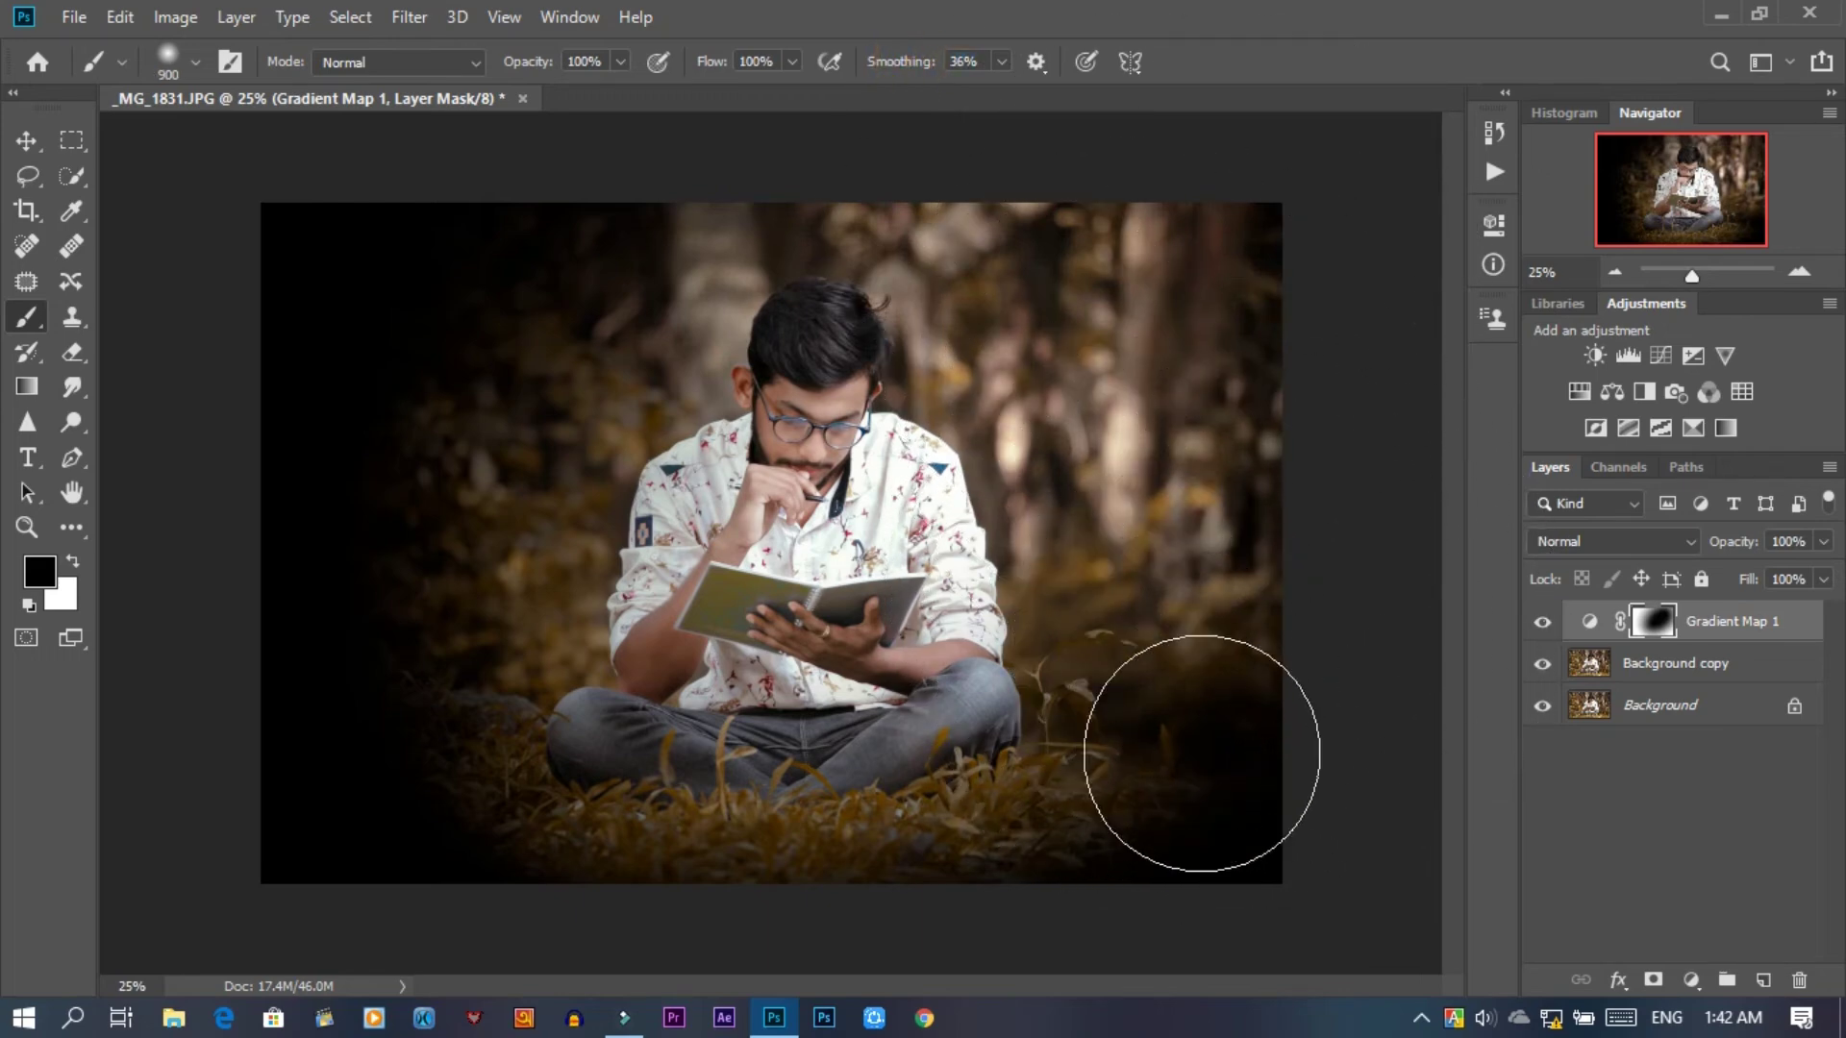
pyautogui.press(']')
pyautogui.press(']')
pyautogui.press(']')
pyautogui.click(1192, 774)
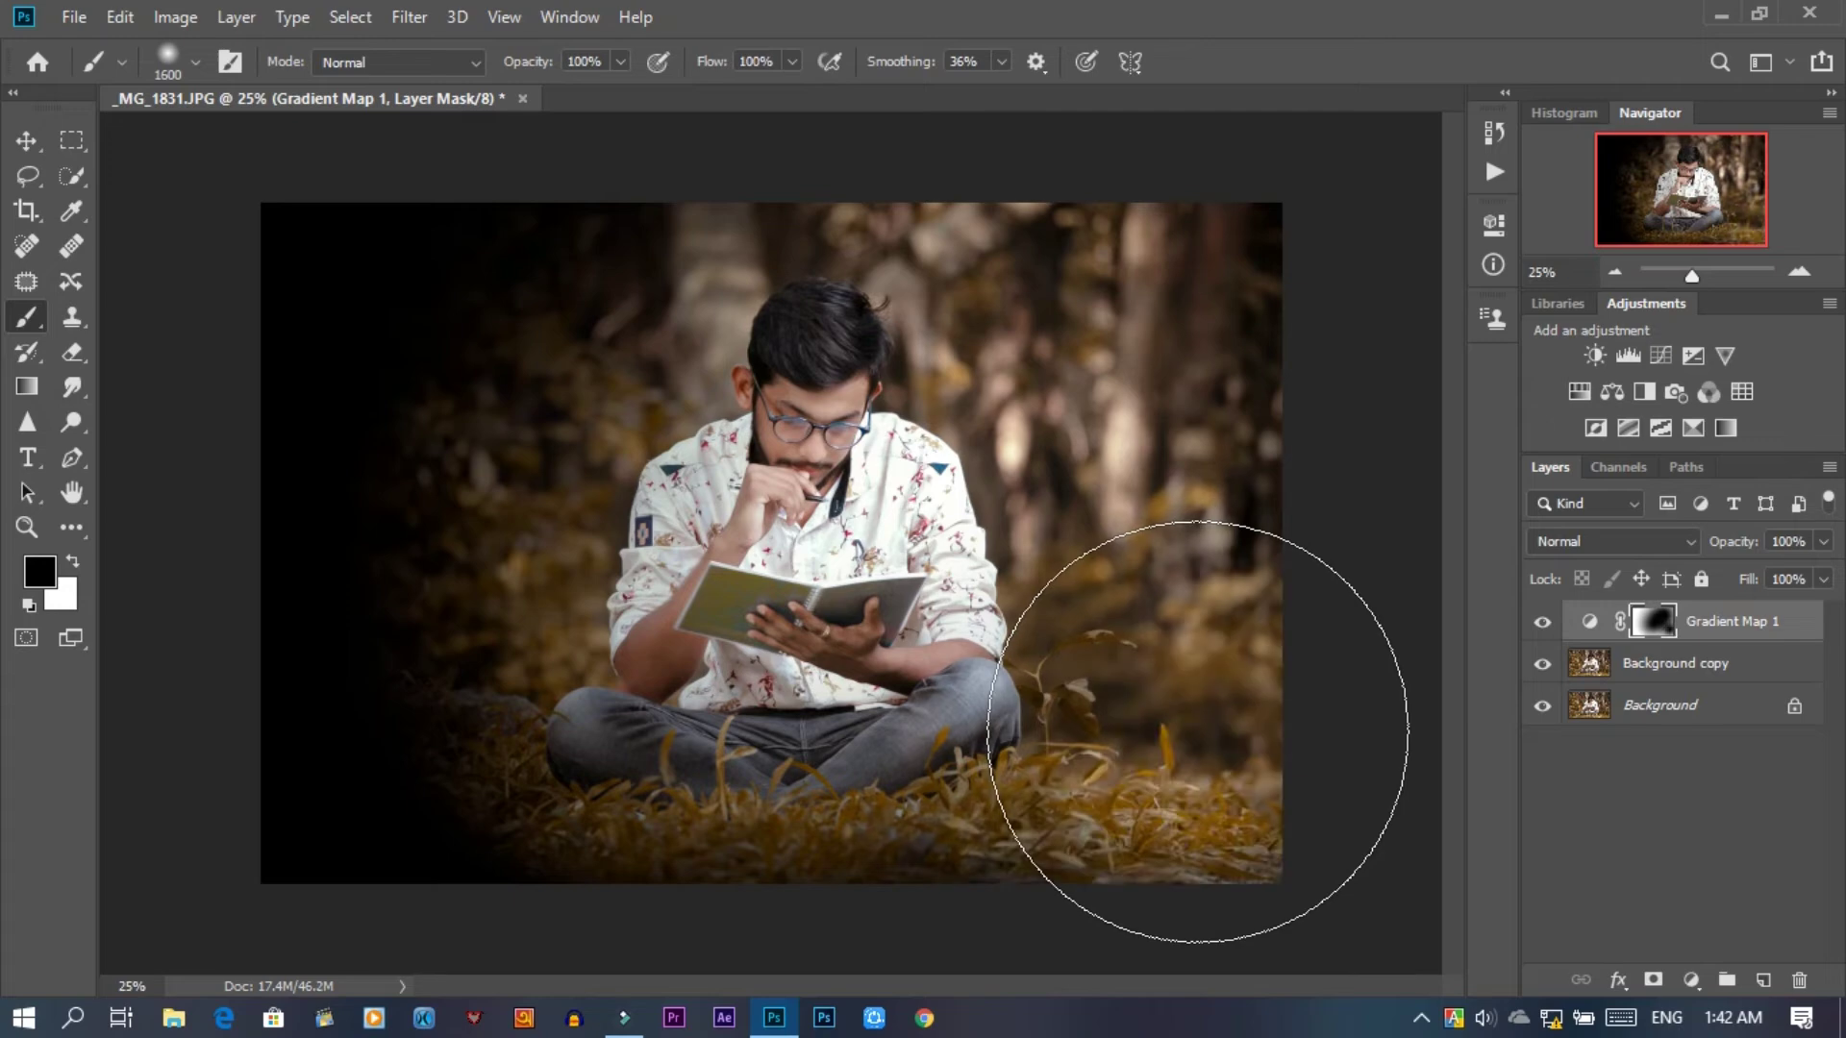
pyautogui.click(1189, 539)
pyautogui.moveTo(900, 66)
pyautogui.mouseDown()
pyautogui.moveTo(870, 65)
pyautogui.moveTo(891, 68)
pyautogui.mouseUp()
pyautogui.click(1226, 736)
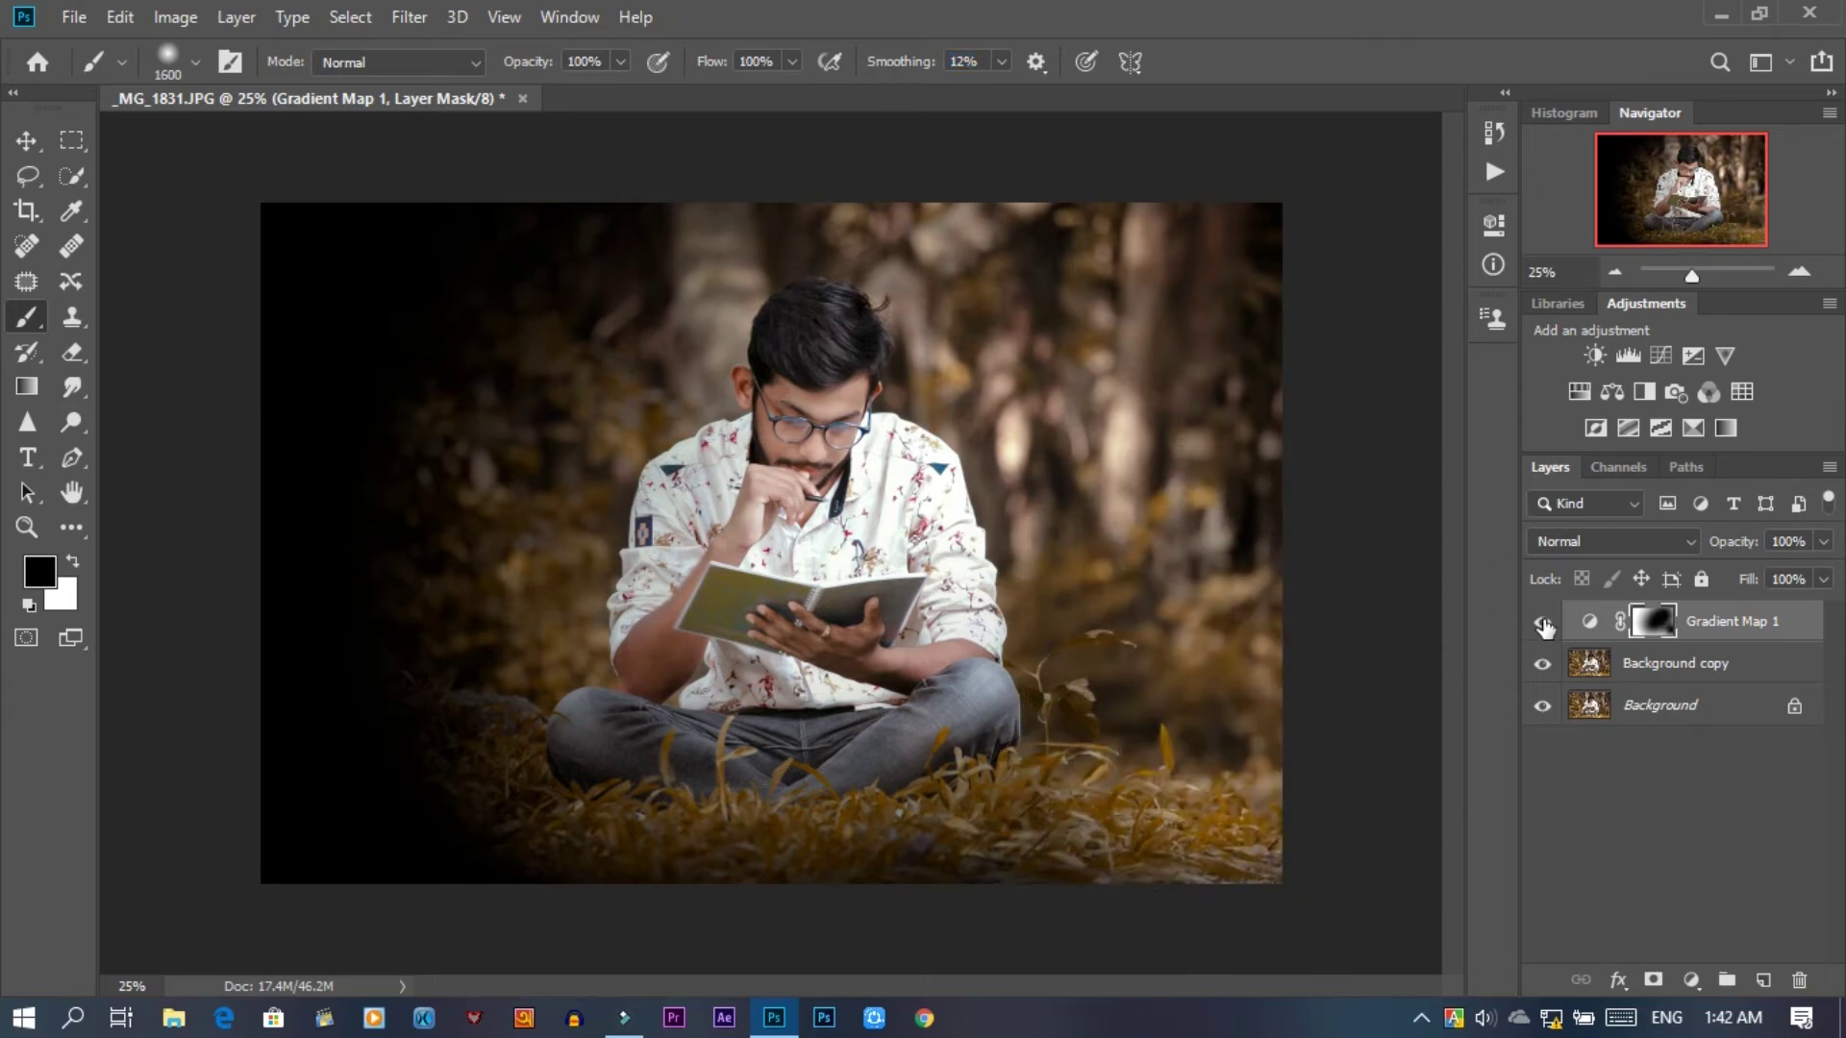
pyautogui.click(1543, 622)
pyautogui.click(1543, 623)
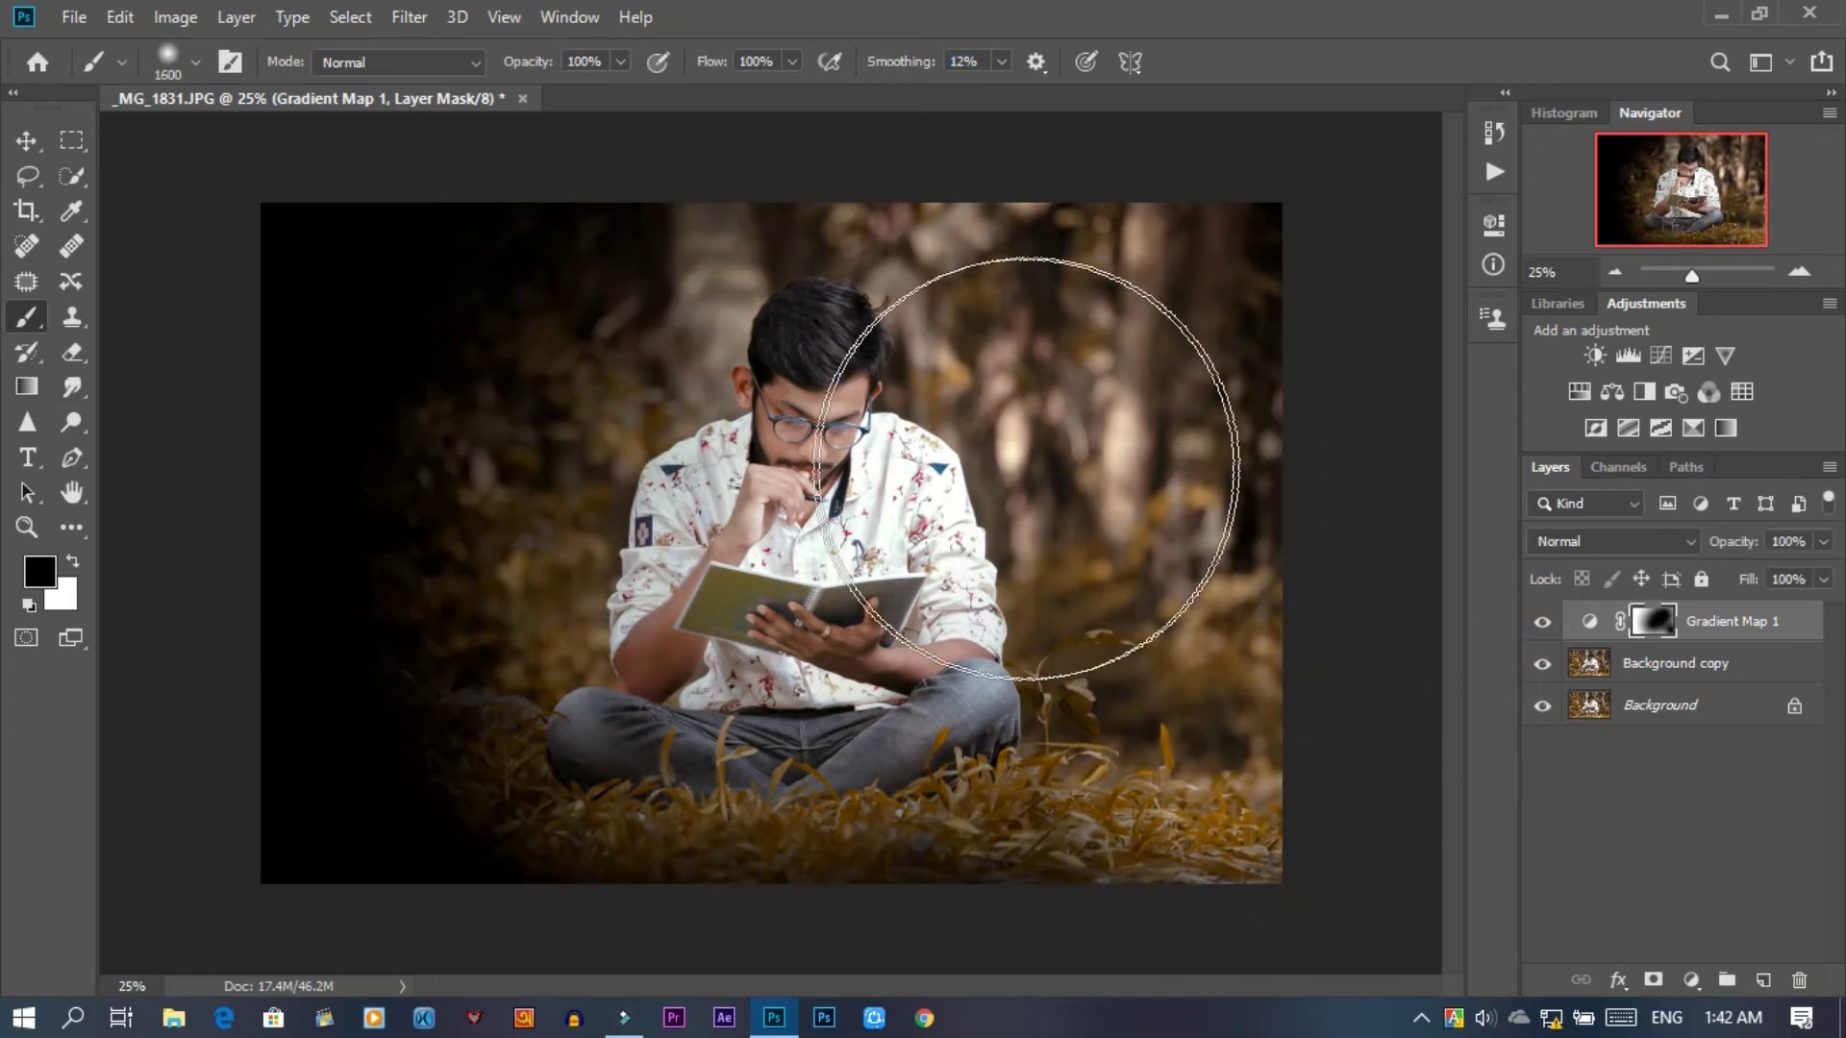
pyautogui.click(26, 141)
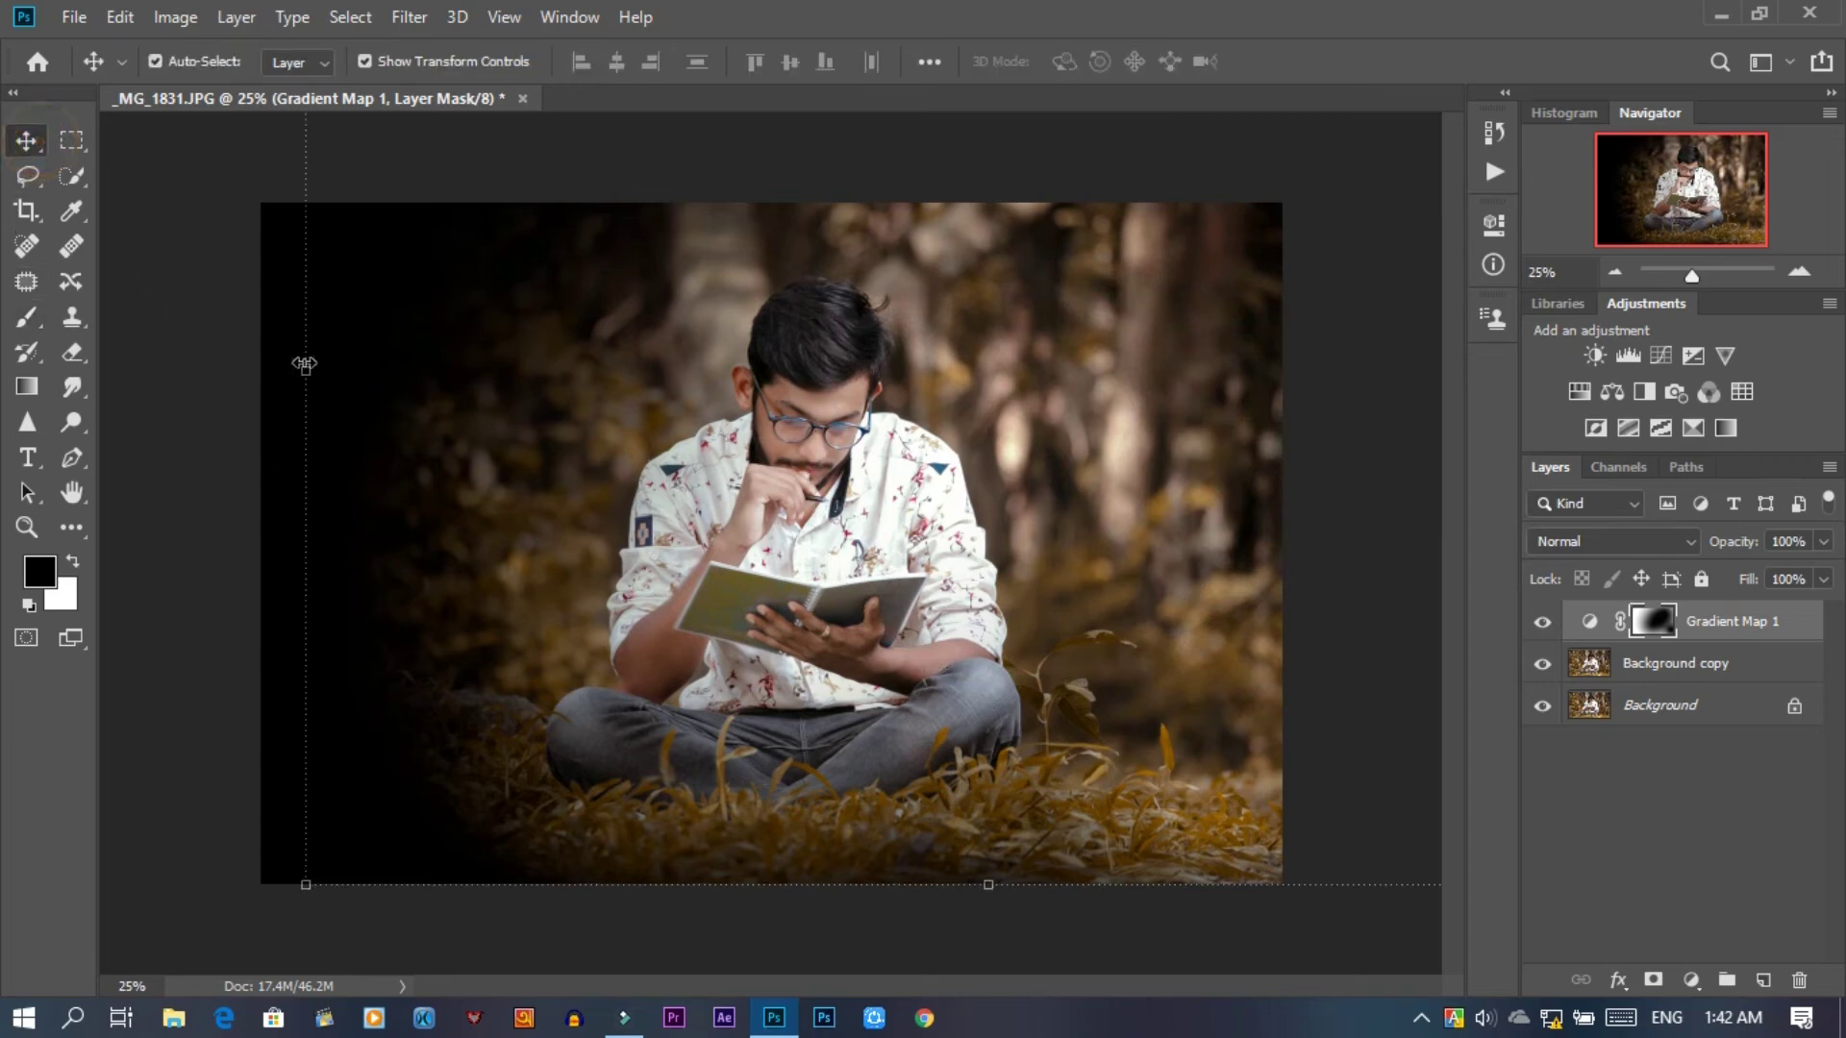
# - Stretch the vignette's left handle further past the edge, commit, and merge it down
pyautogui.moveTo(305, 365); pyautogui.dragTo(248, 369)
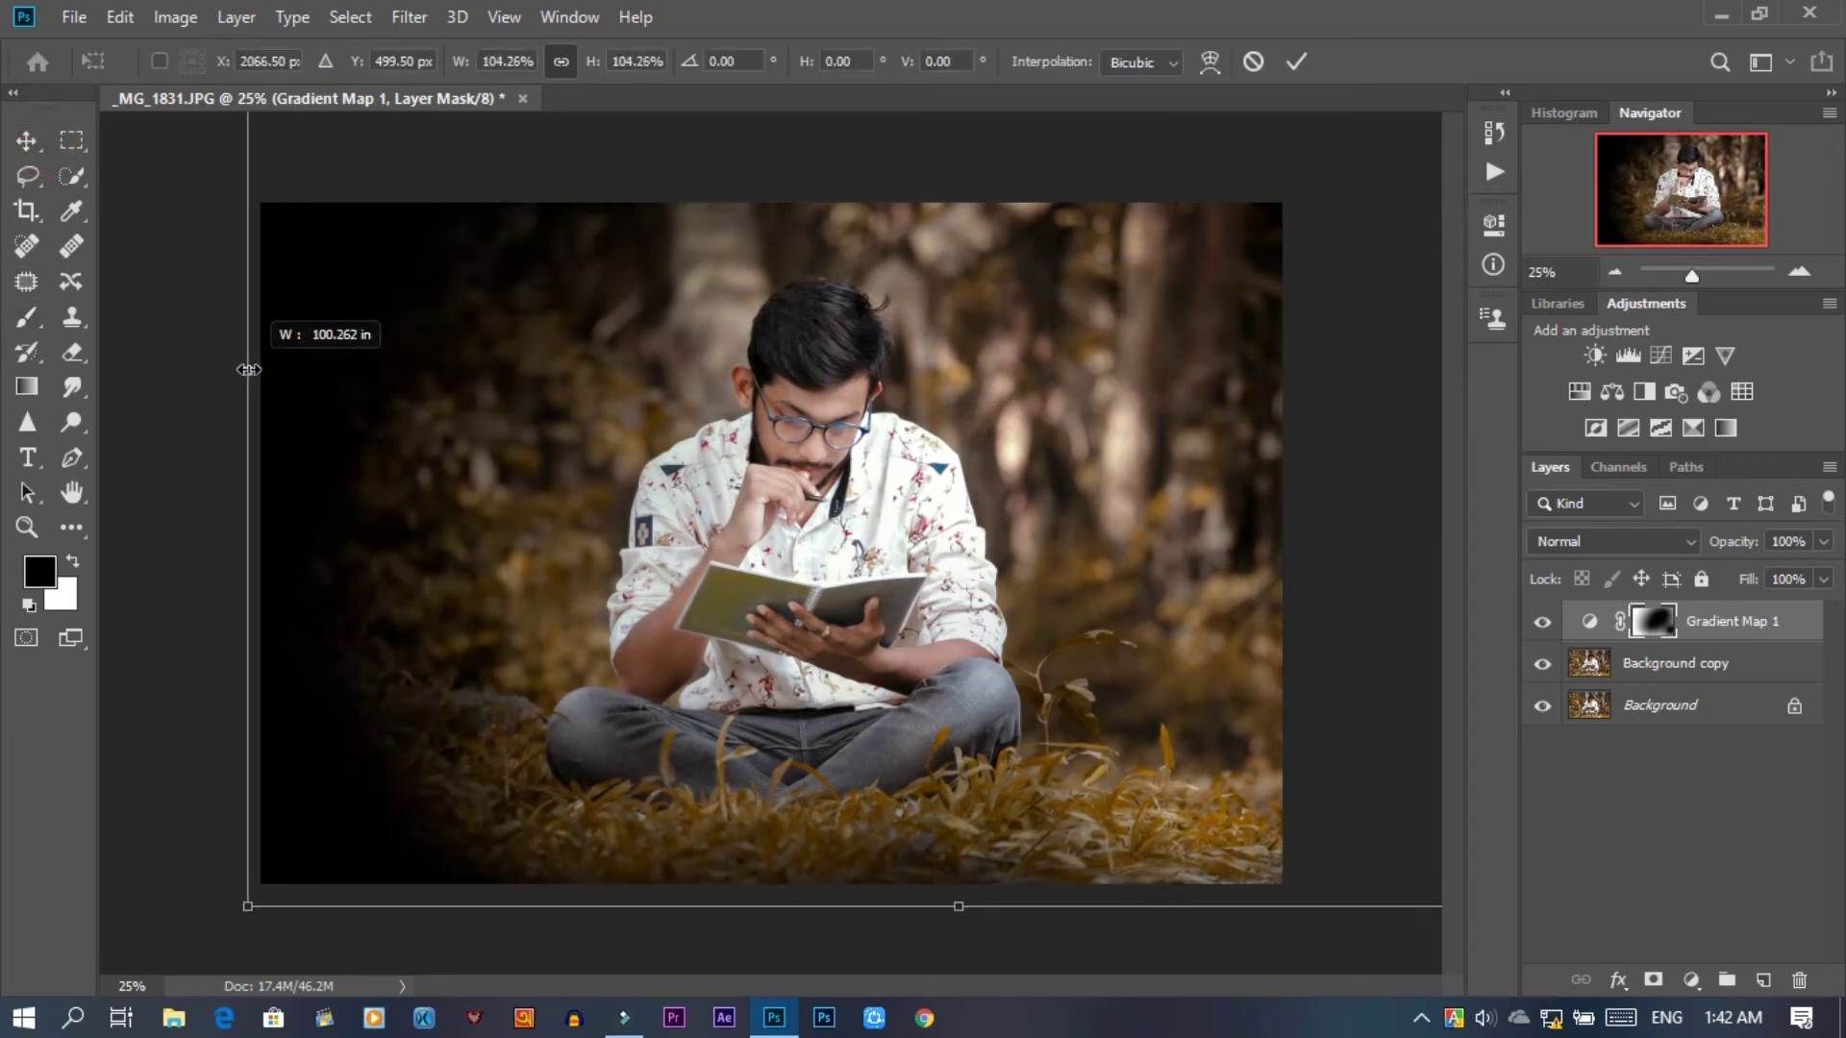
pyautogui.click(1296, 62)
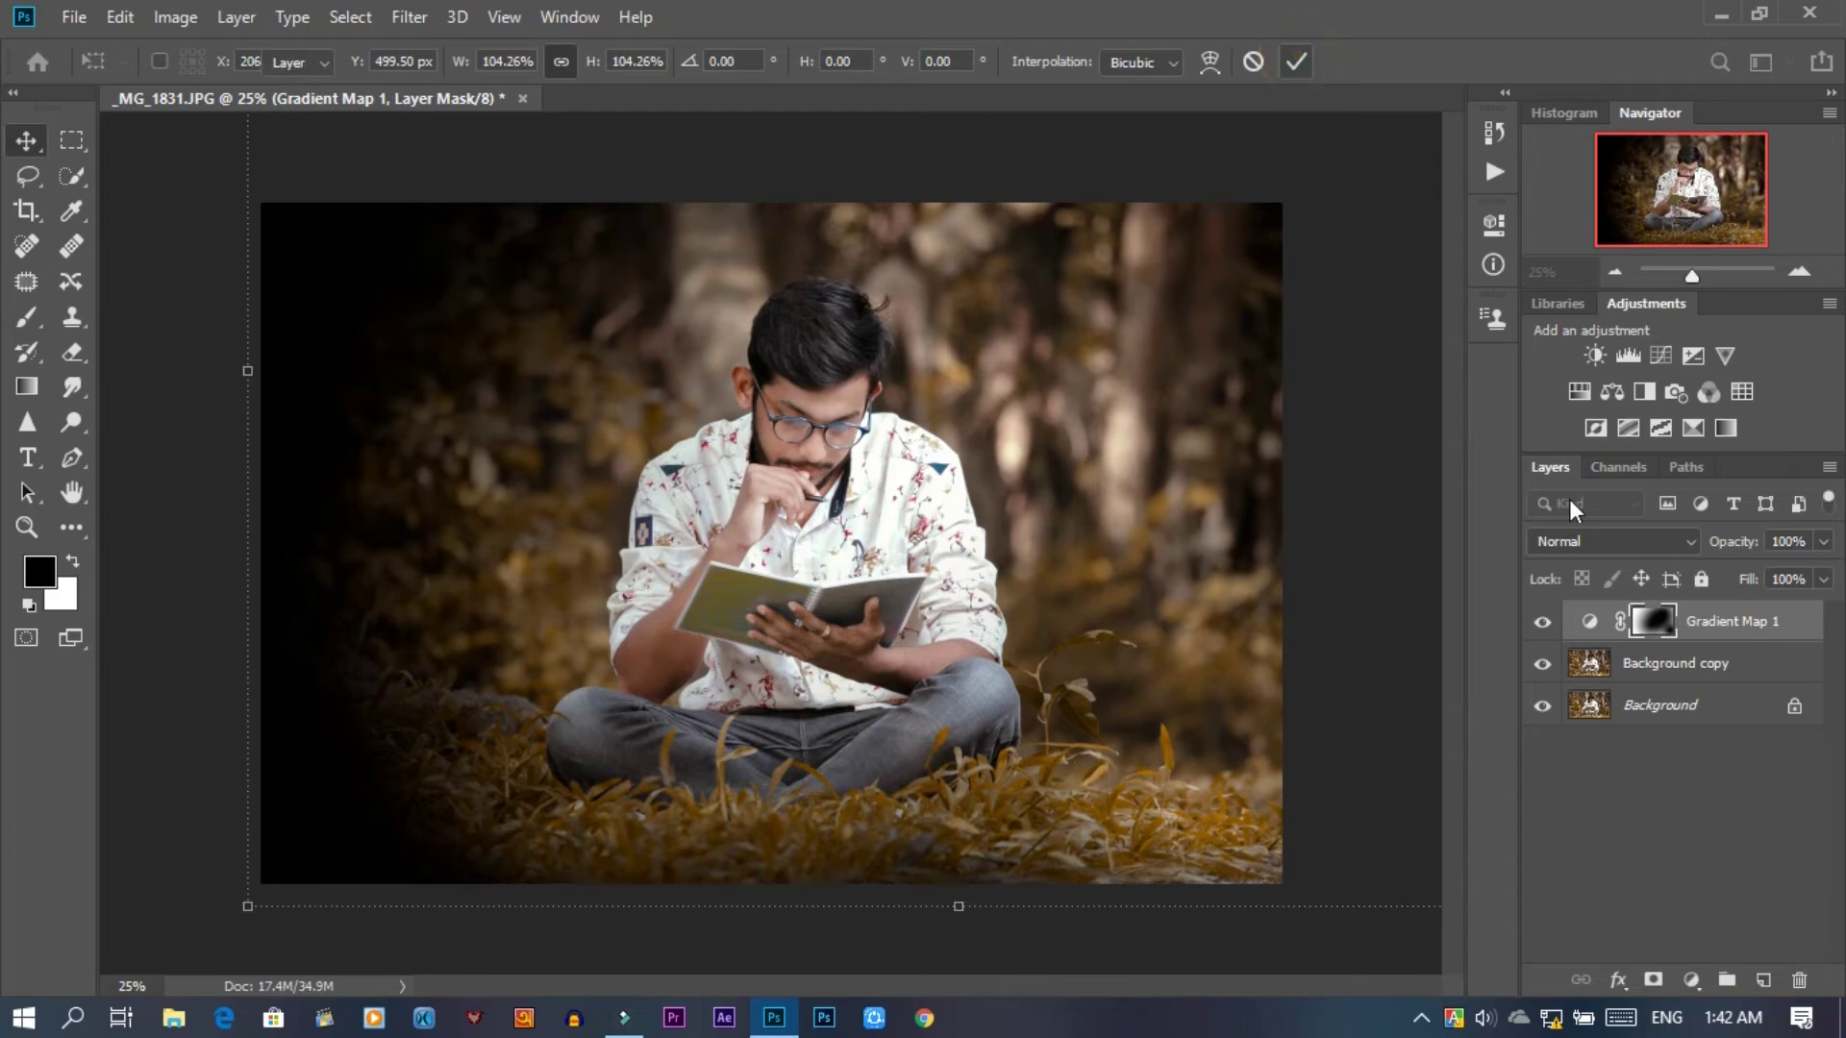
pyautogui.rightClick(1731, 622)
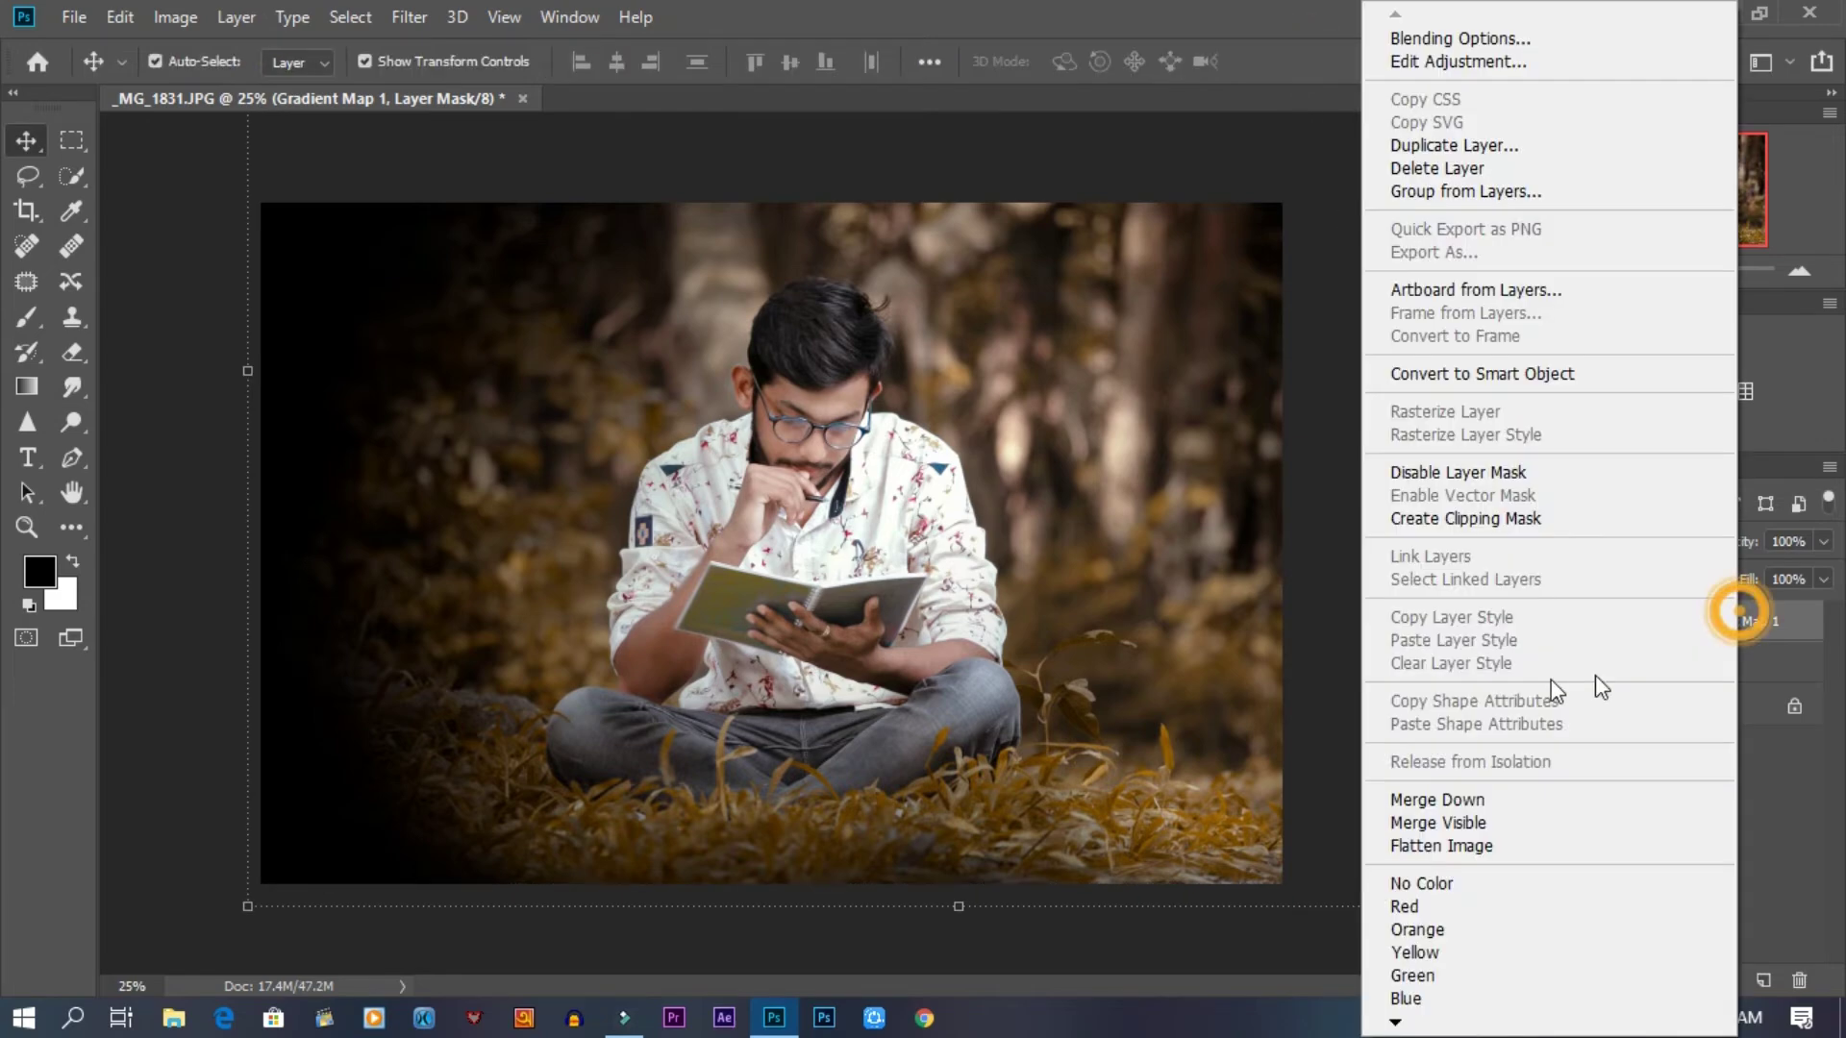
pyautogui.click(1422, 802)
# - Set the vignette to 85% opacity and merge it into Background copy
pyautogui.click(1541, 623)
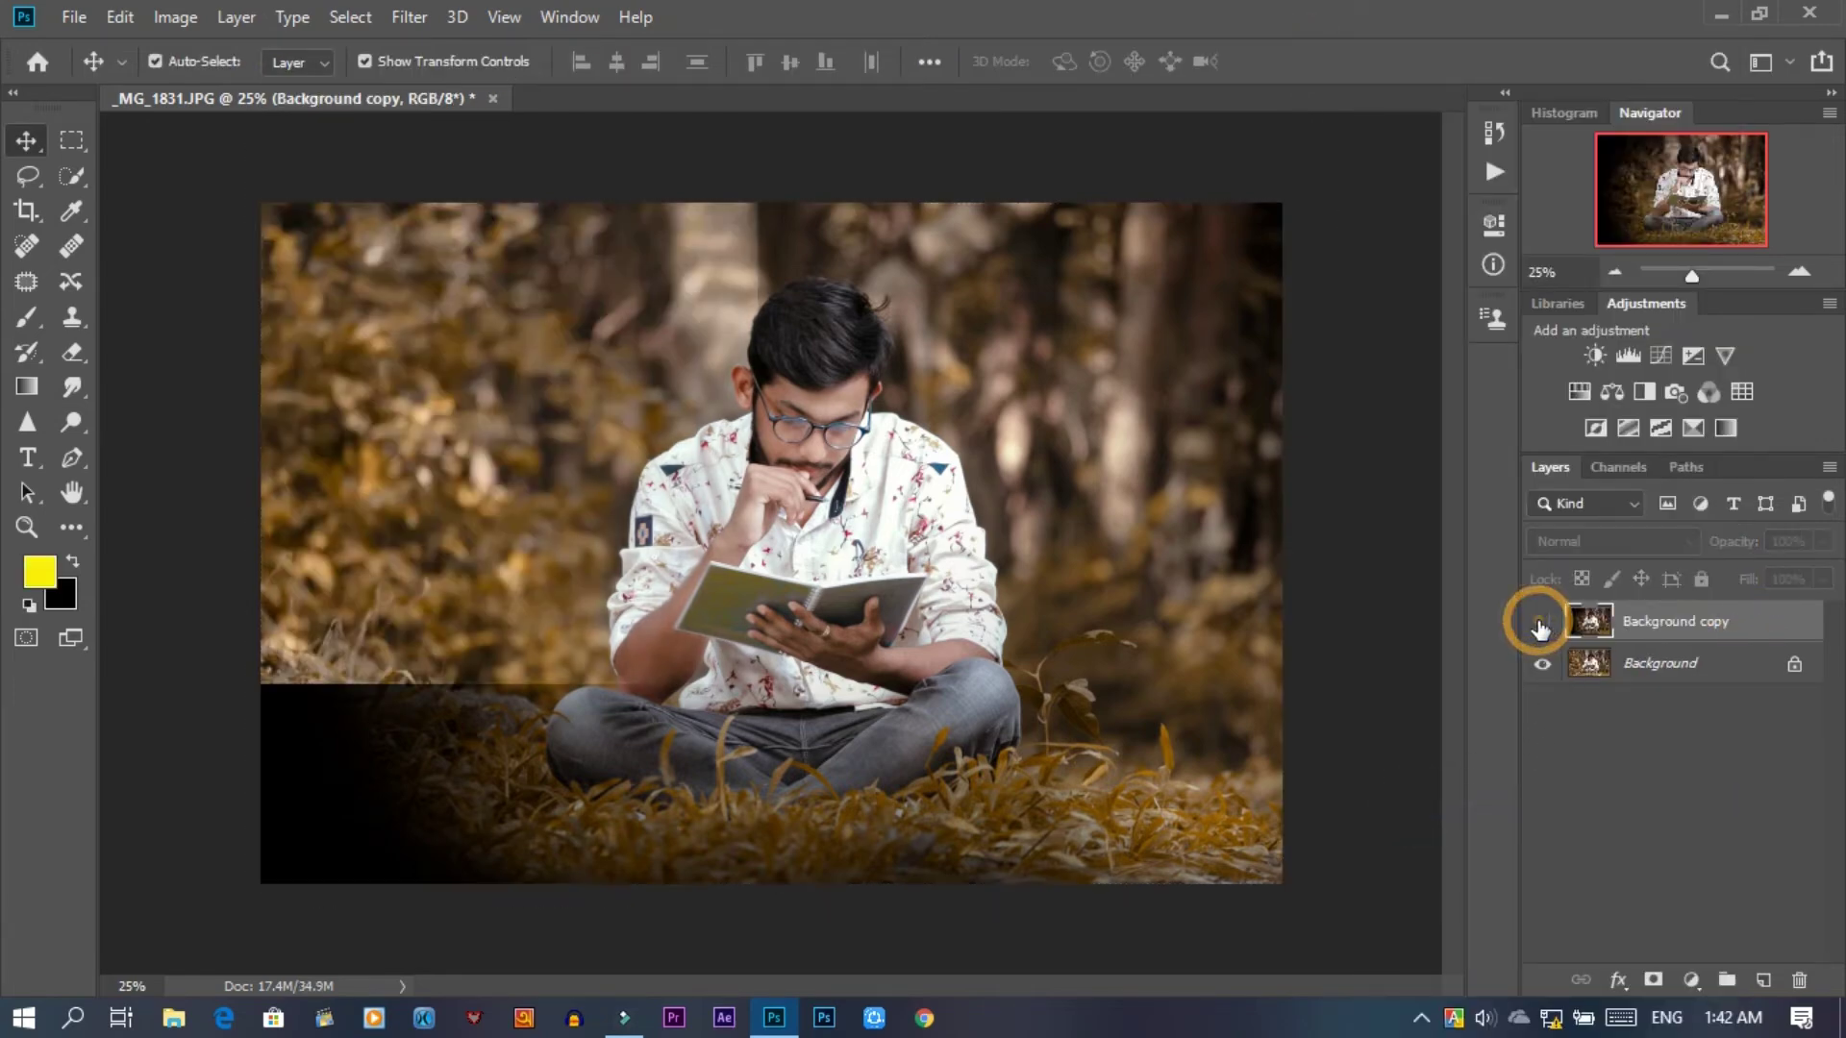
pyautogui.click(1542, 623)
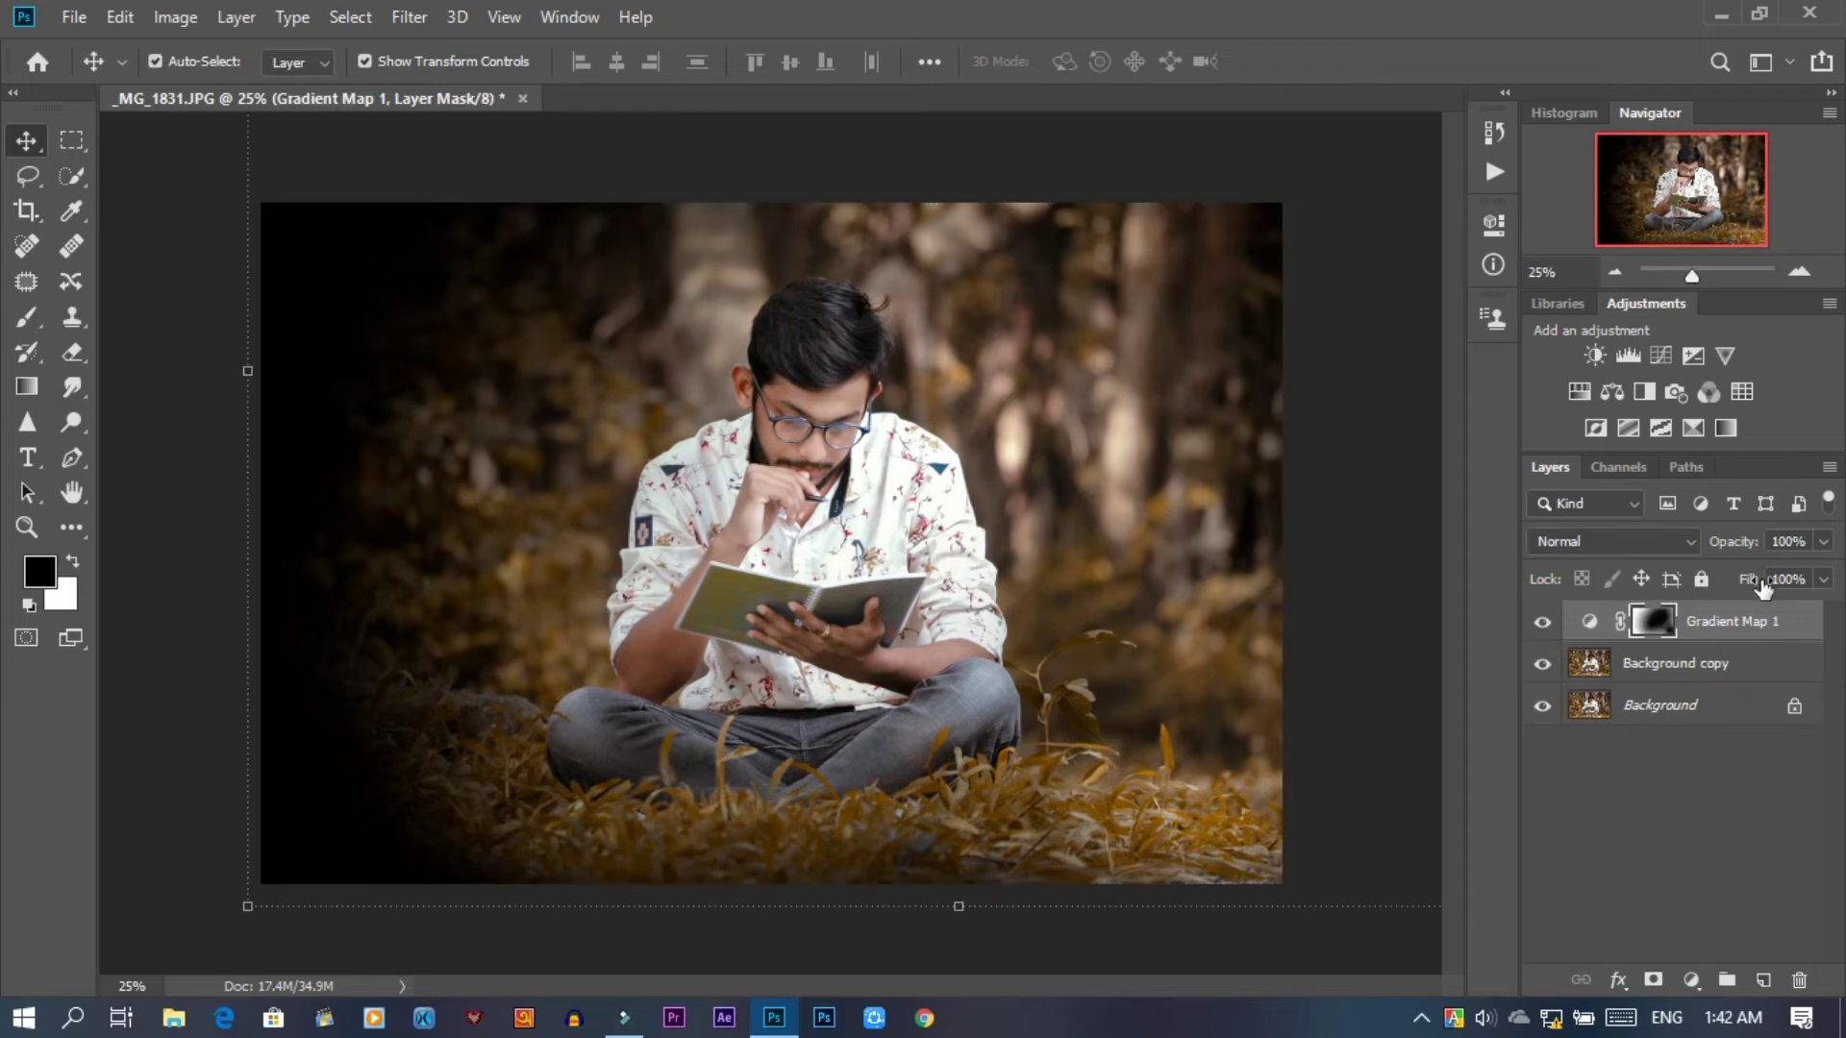
pyautogui.moveTo(1750, 548); pyautogui.dragTo(1737, 544)
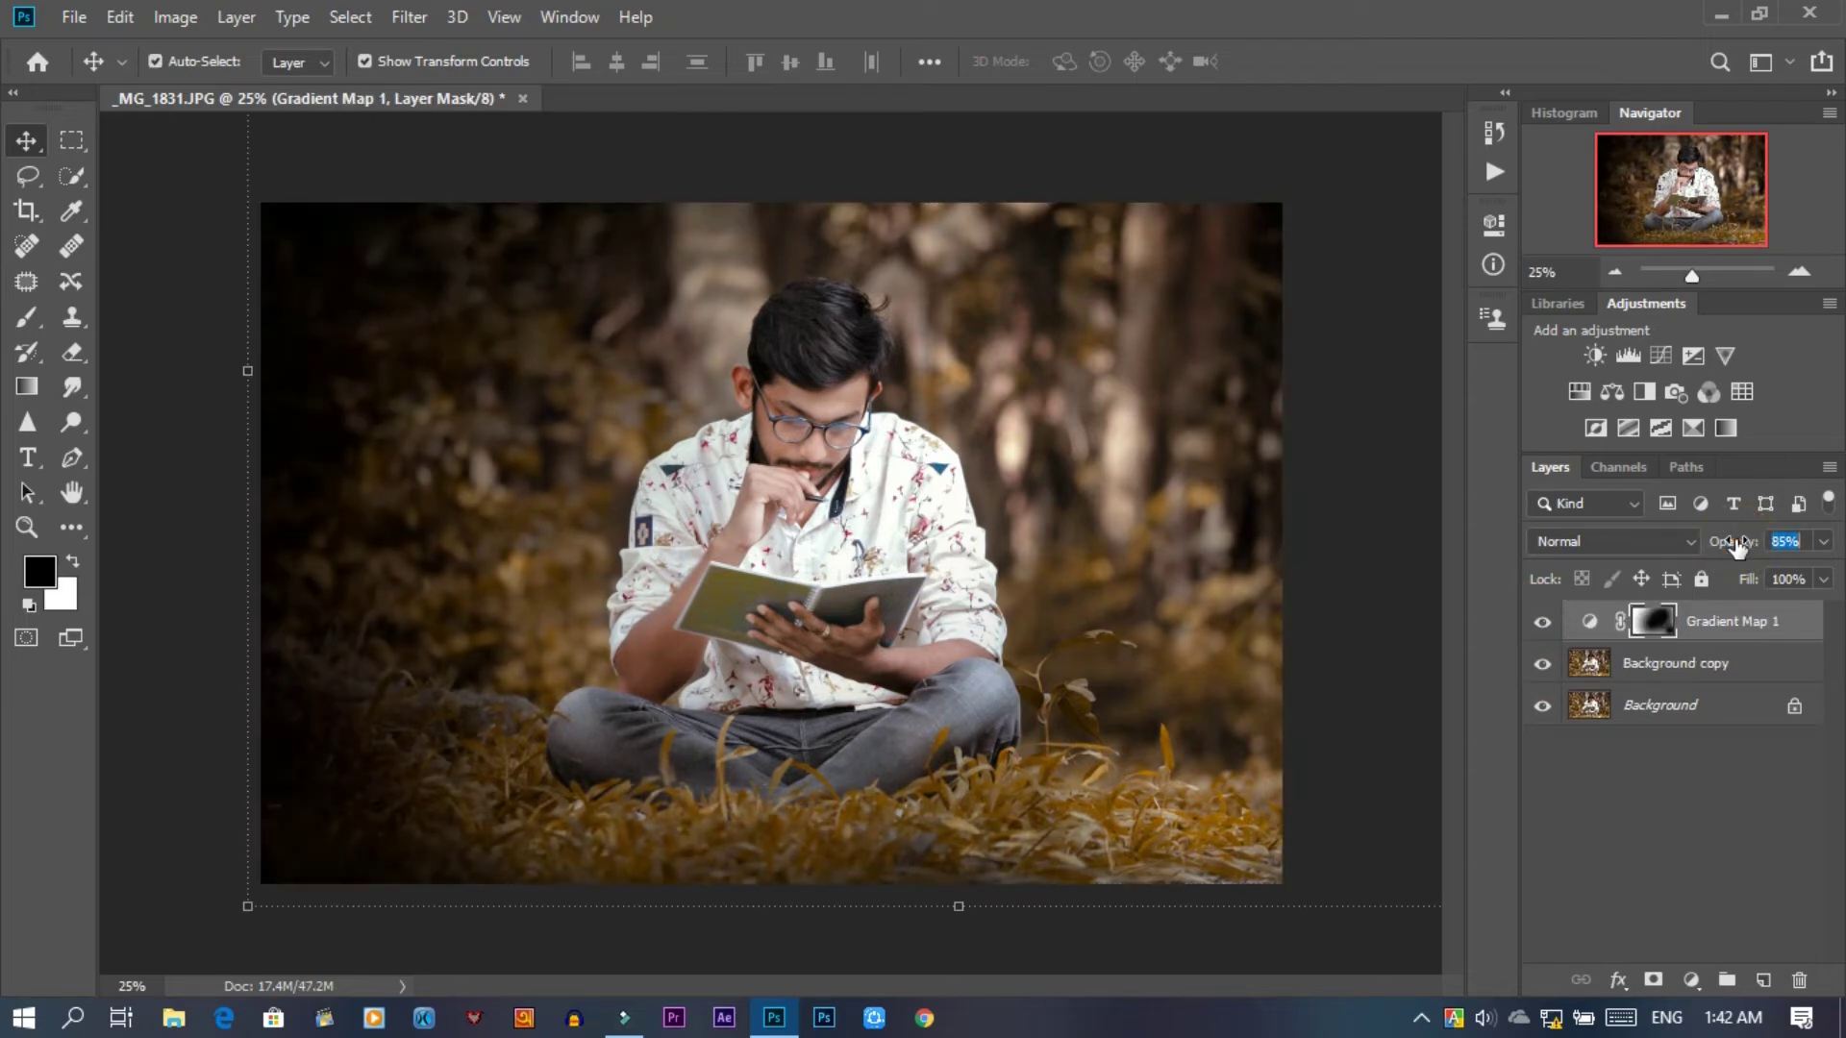
pyautogui.rightClick(1752, 623)
pyautogui.click(1493, 797)
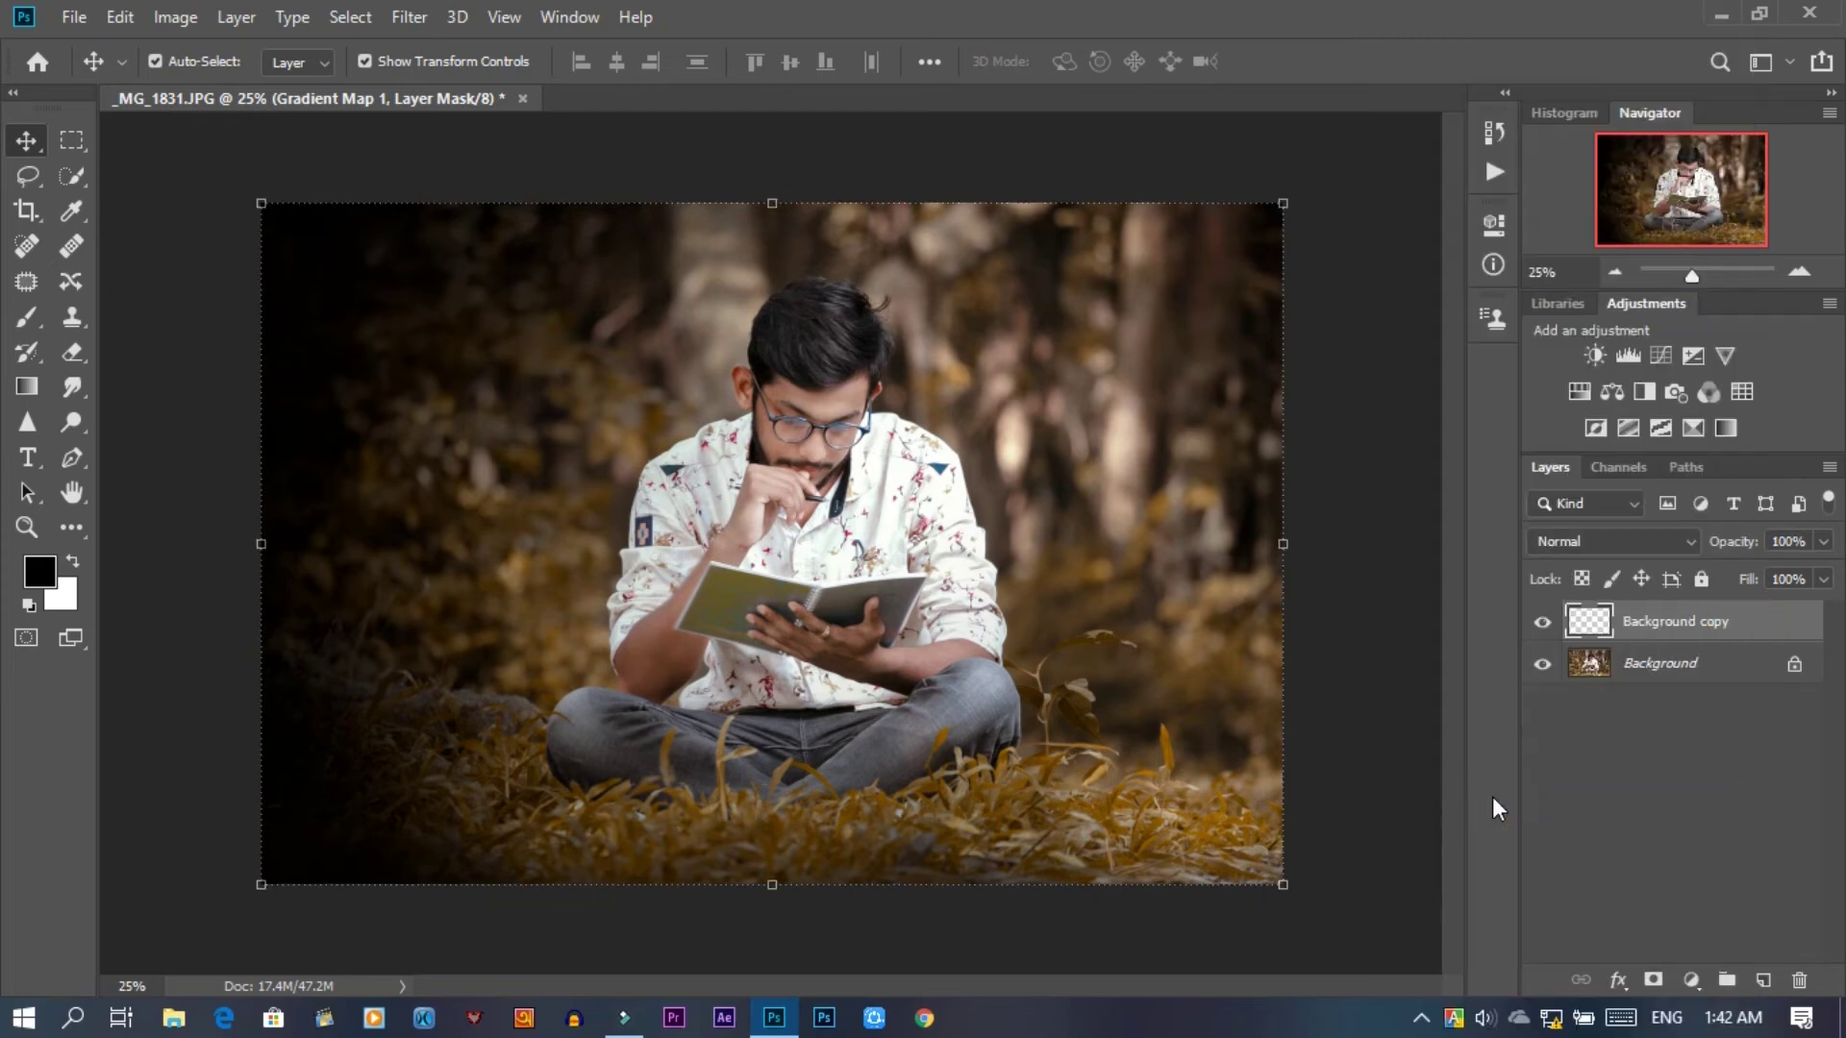
pyautogui.click(1693, 356)
# - Set the Exposure Offset to +0.0170 and lower the layer's opacity to 75%
pyautogui.moveTo(1307, 404); pyautogui.dragTo(1310, 405)
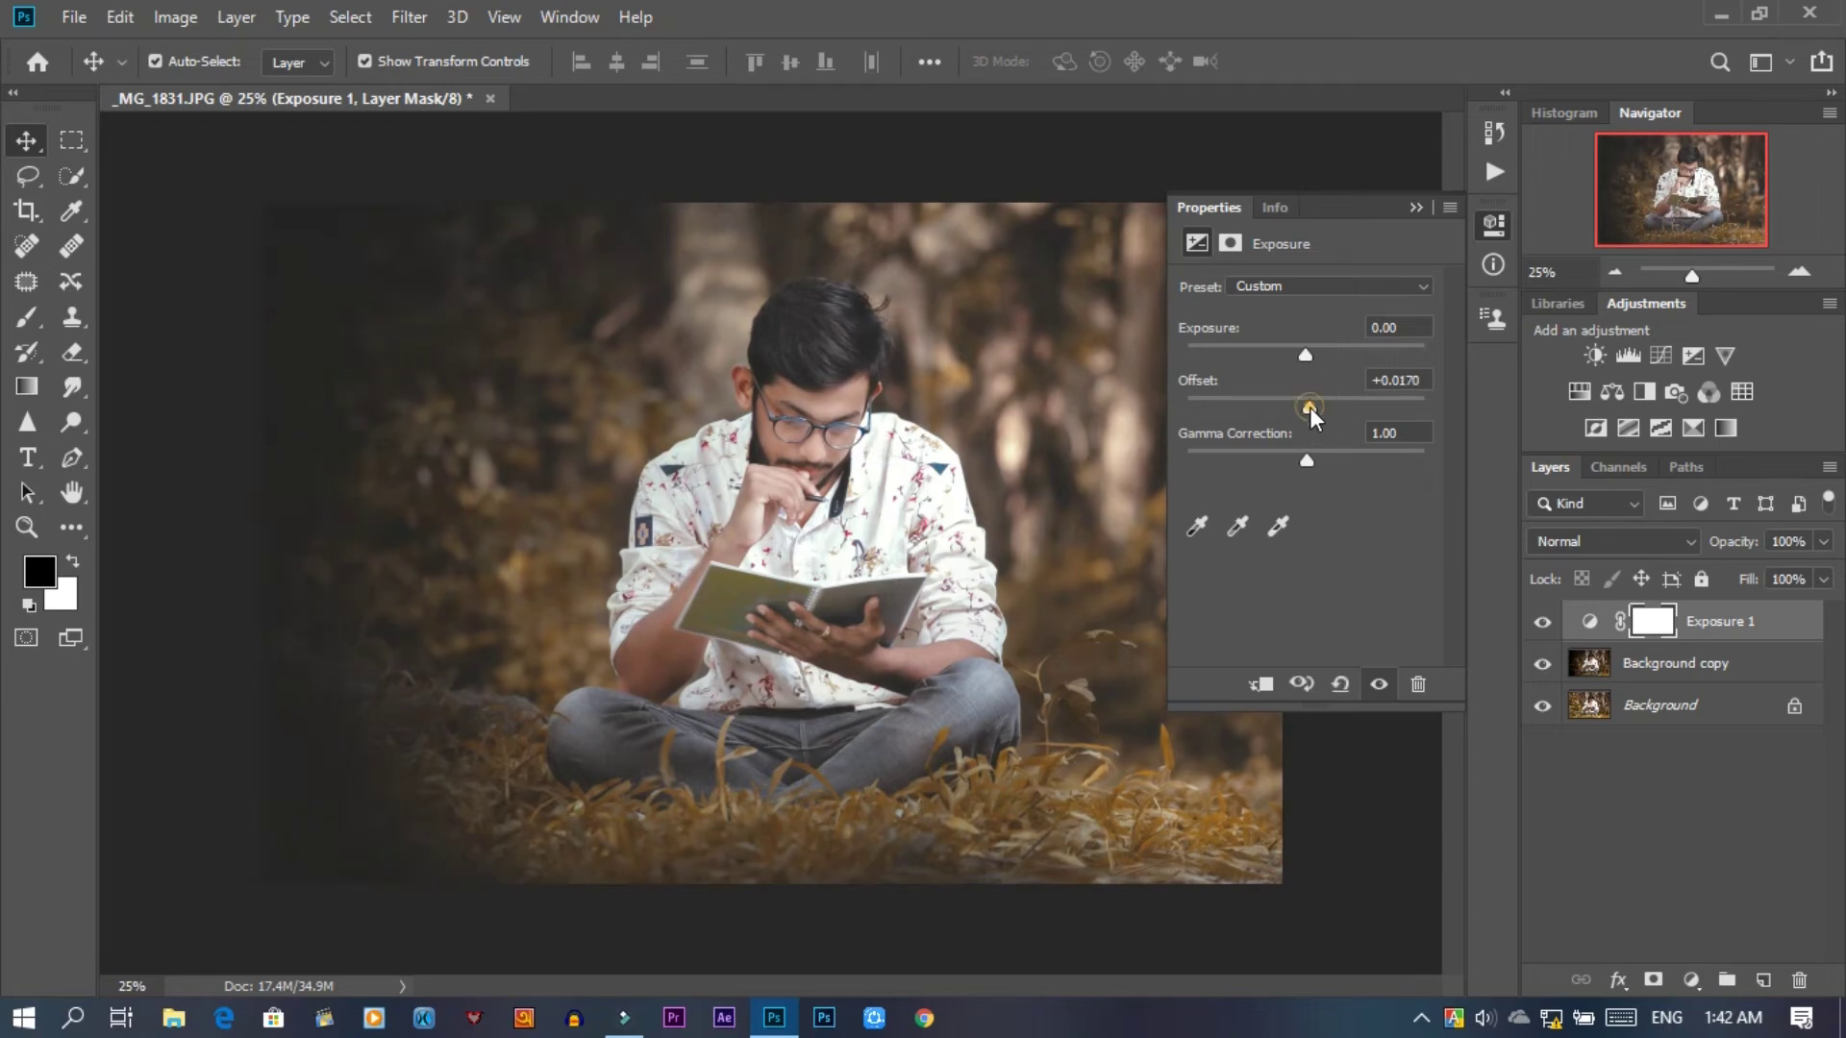
pyautogui.moveTo(1310, 406); pyautogui.dragTo(1310, 406)
pyautogui.click(1413, 207)
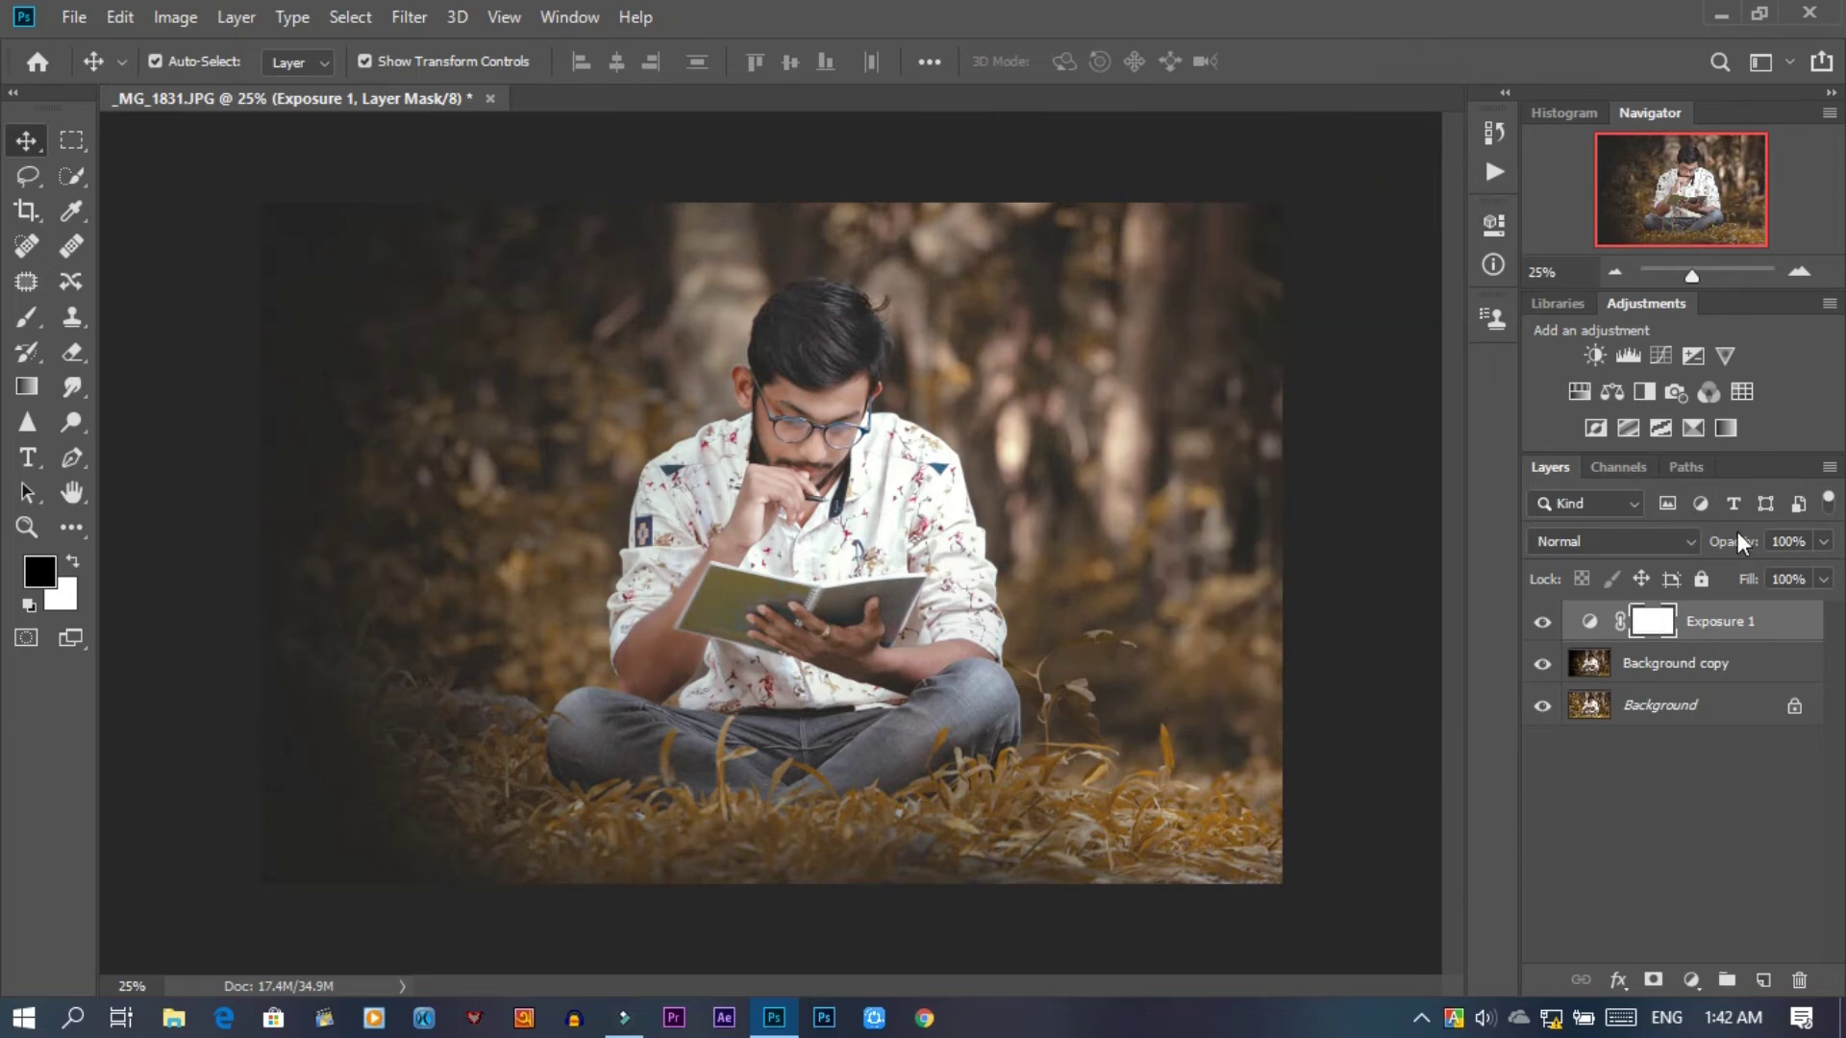
pyautogui.moveTo(1733, 542); pyautogui.dragTo(1709, 546)
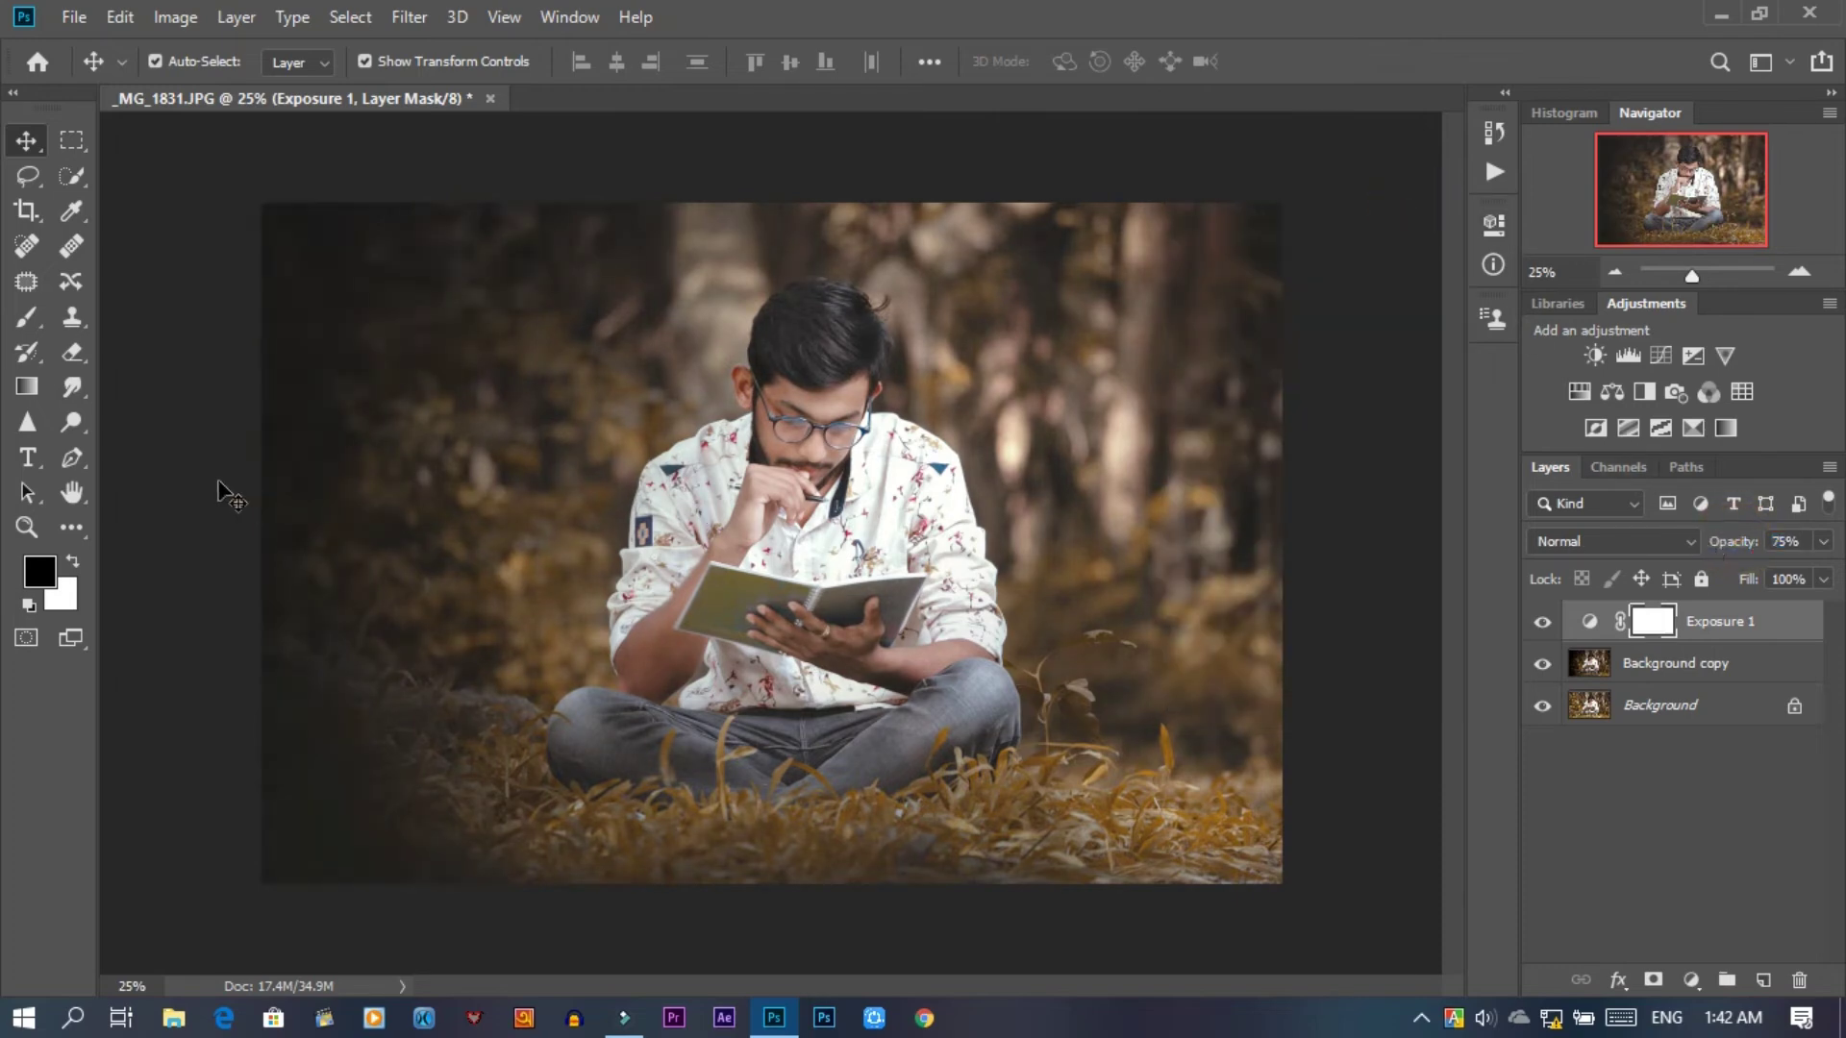
# - Paint the Exposure mask with a 2400 px brush to keep the haze off the man
pyautogui.click(26, 318)
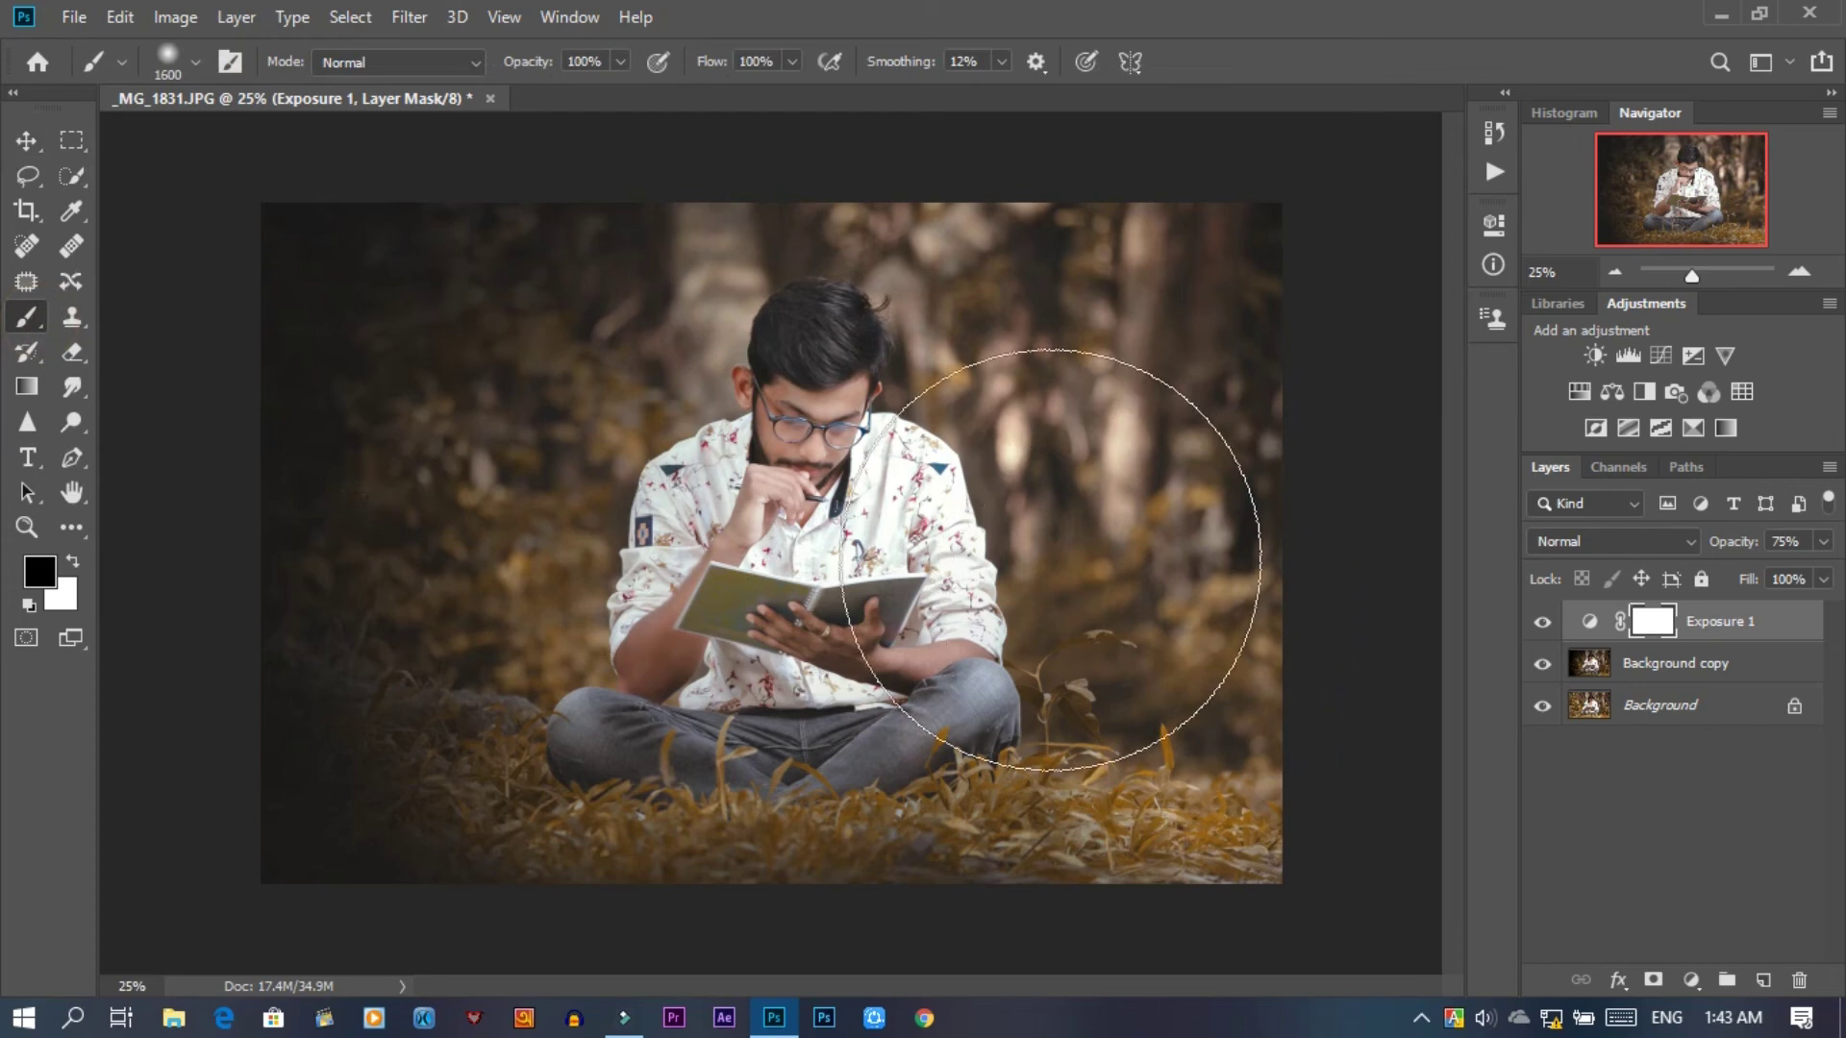
pyautogui.press(']')
pyautogui.press(']')
pyautogui.press(']')
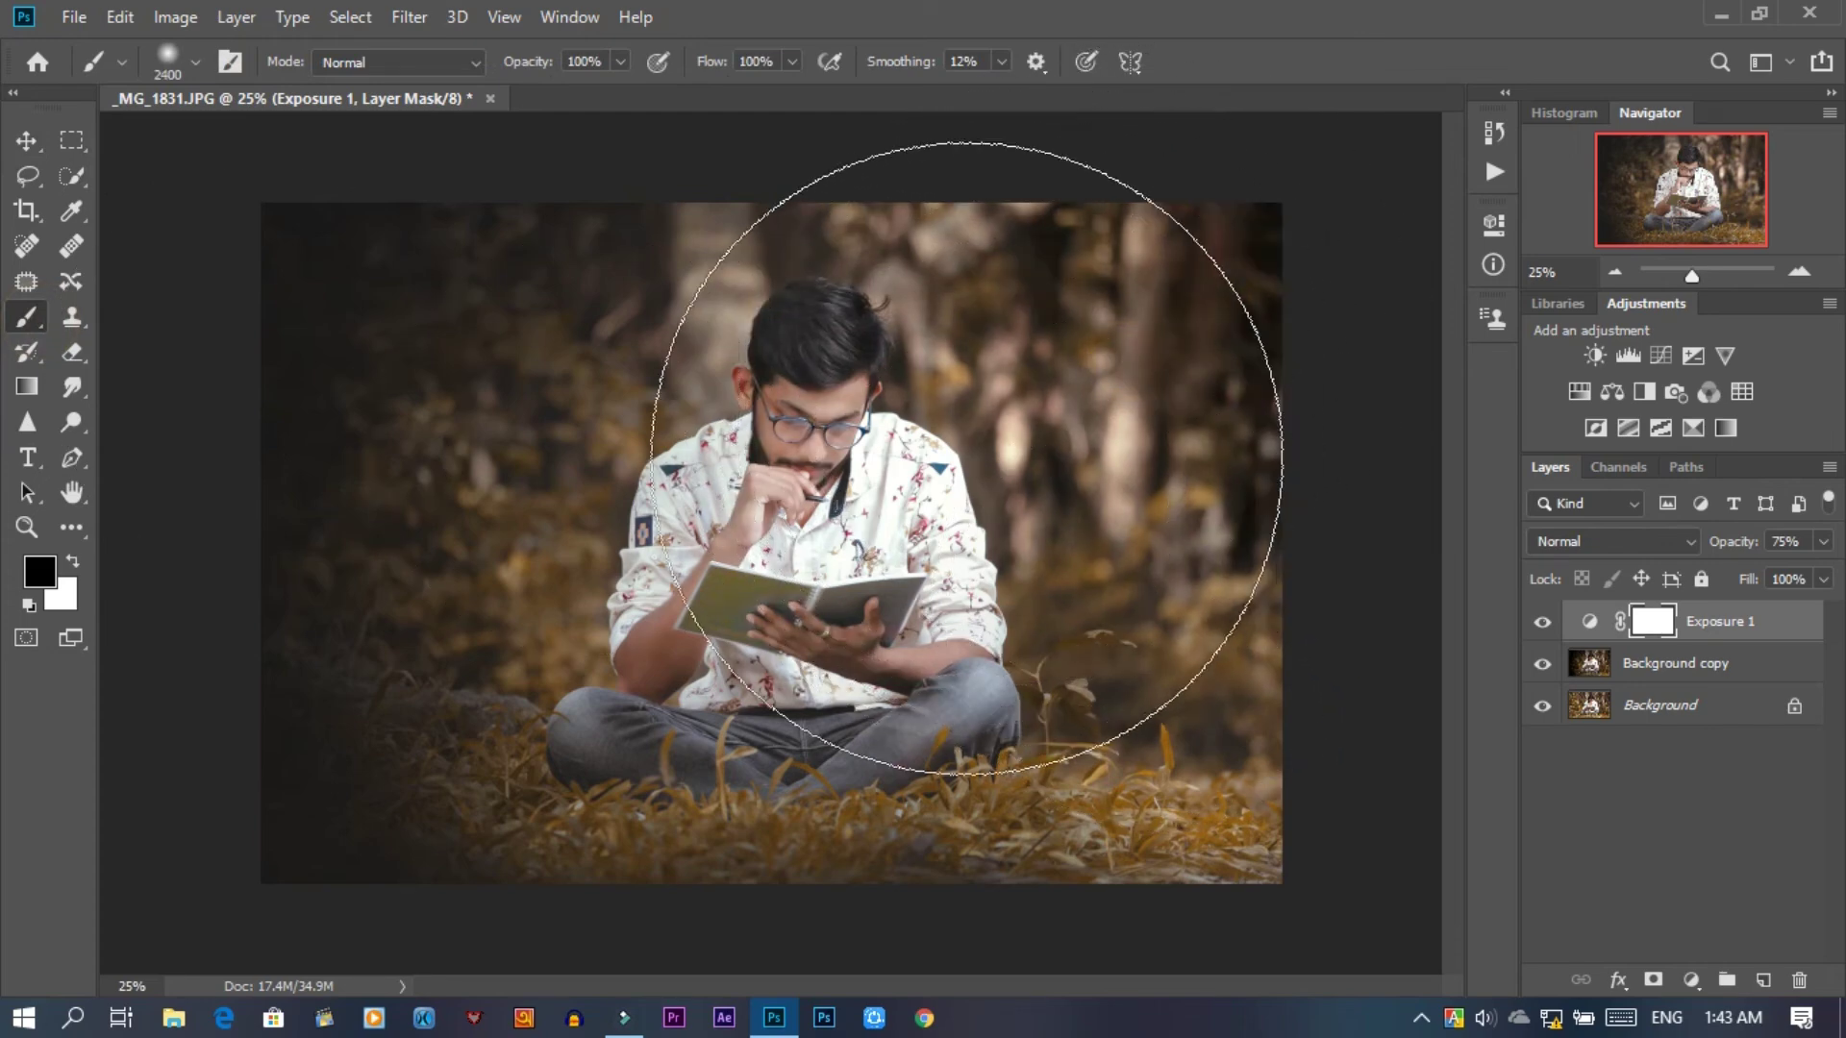
pyautogui.moveTo(930, 484)
pyautogui.mouseDown()
pyautogui.moveTo(1013, 462)
pyautogui.moveTo(1177, 518)
pyautogui.mouseUp()
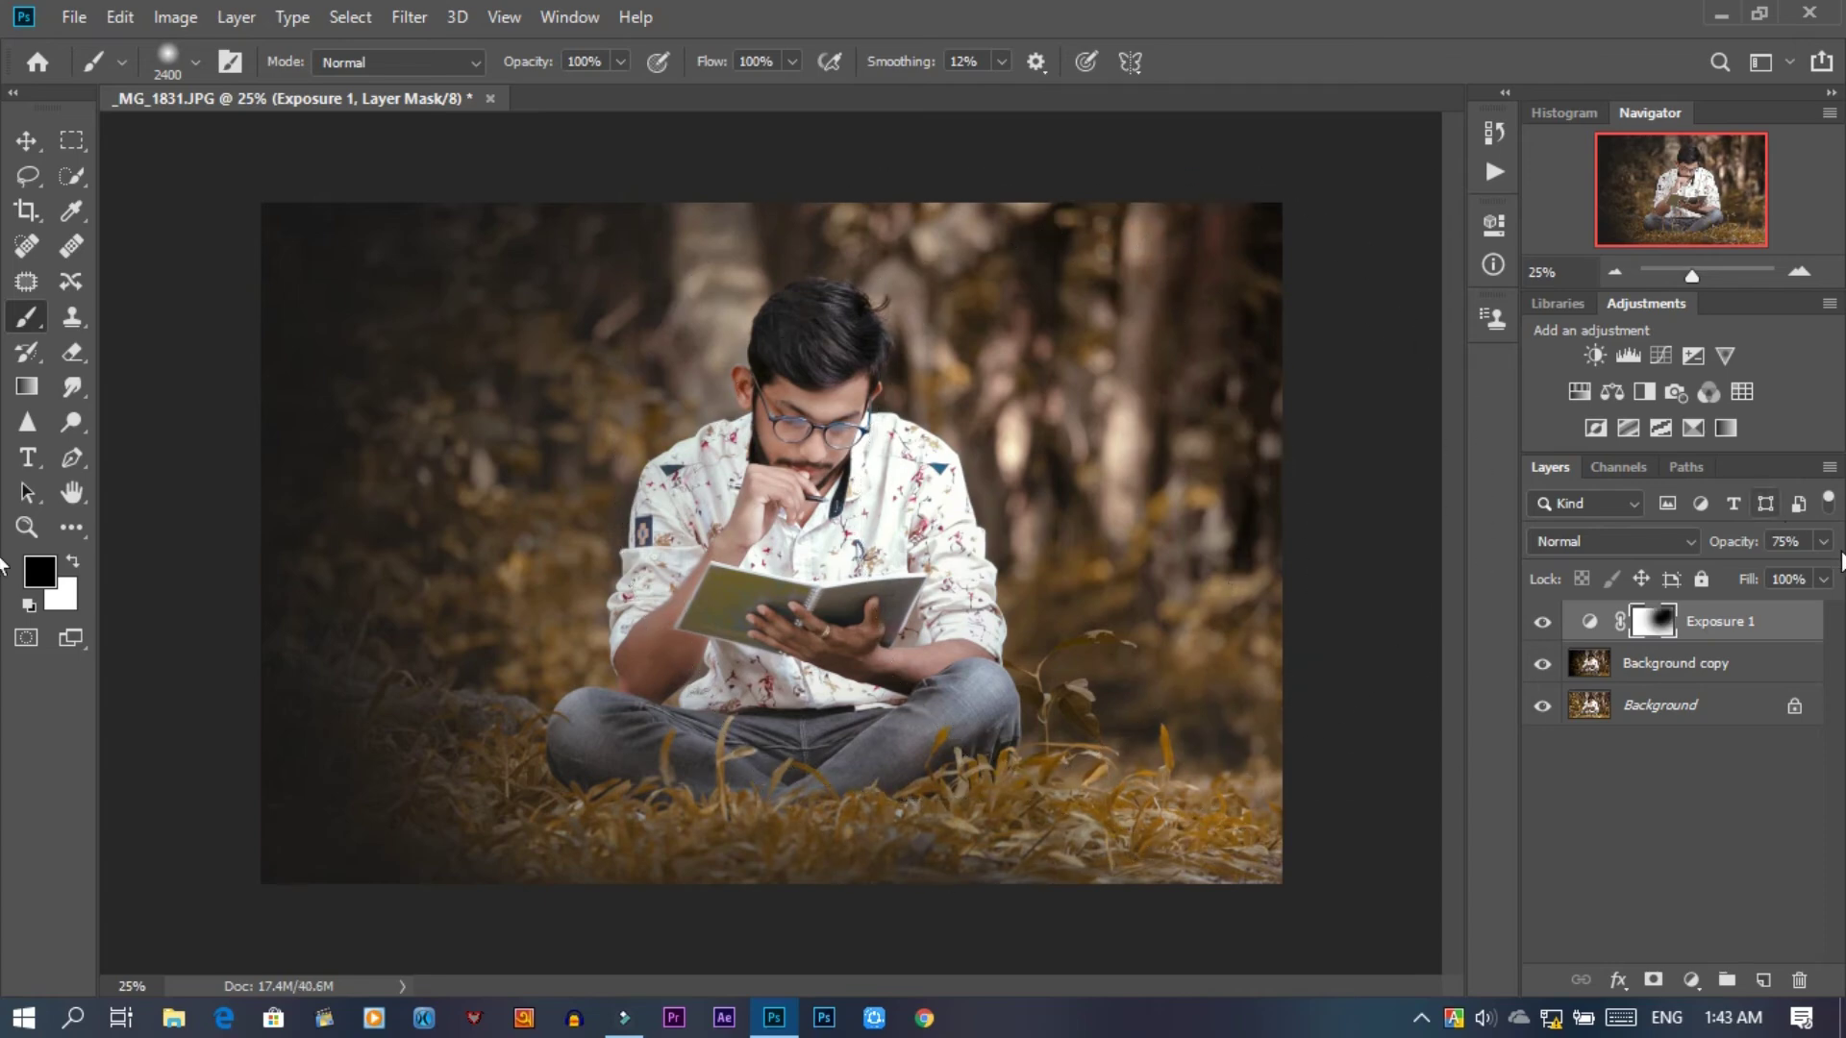
pyautogui.rightClick(1763, 620)
# - Merge the Exposure layer down, then add Selective Color with Blacks at Cyan +5, Yellow -1, Black +1
pyautogui.click(1488, 802)
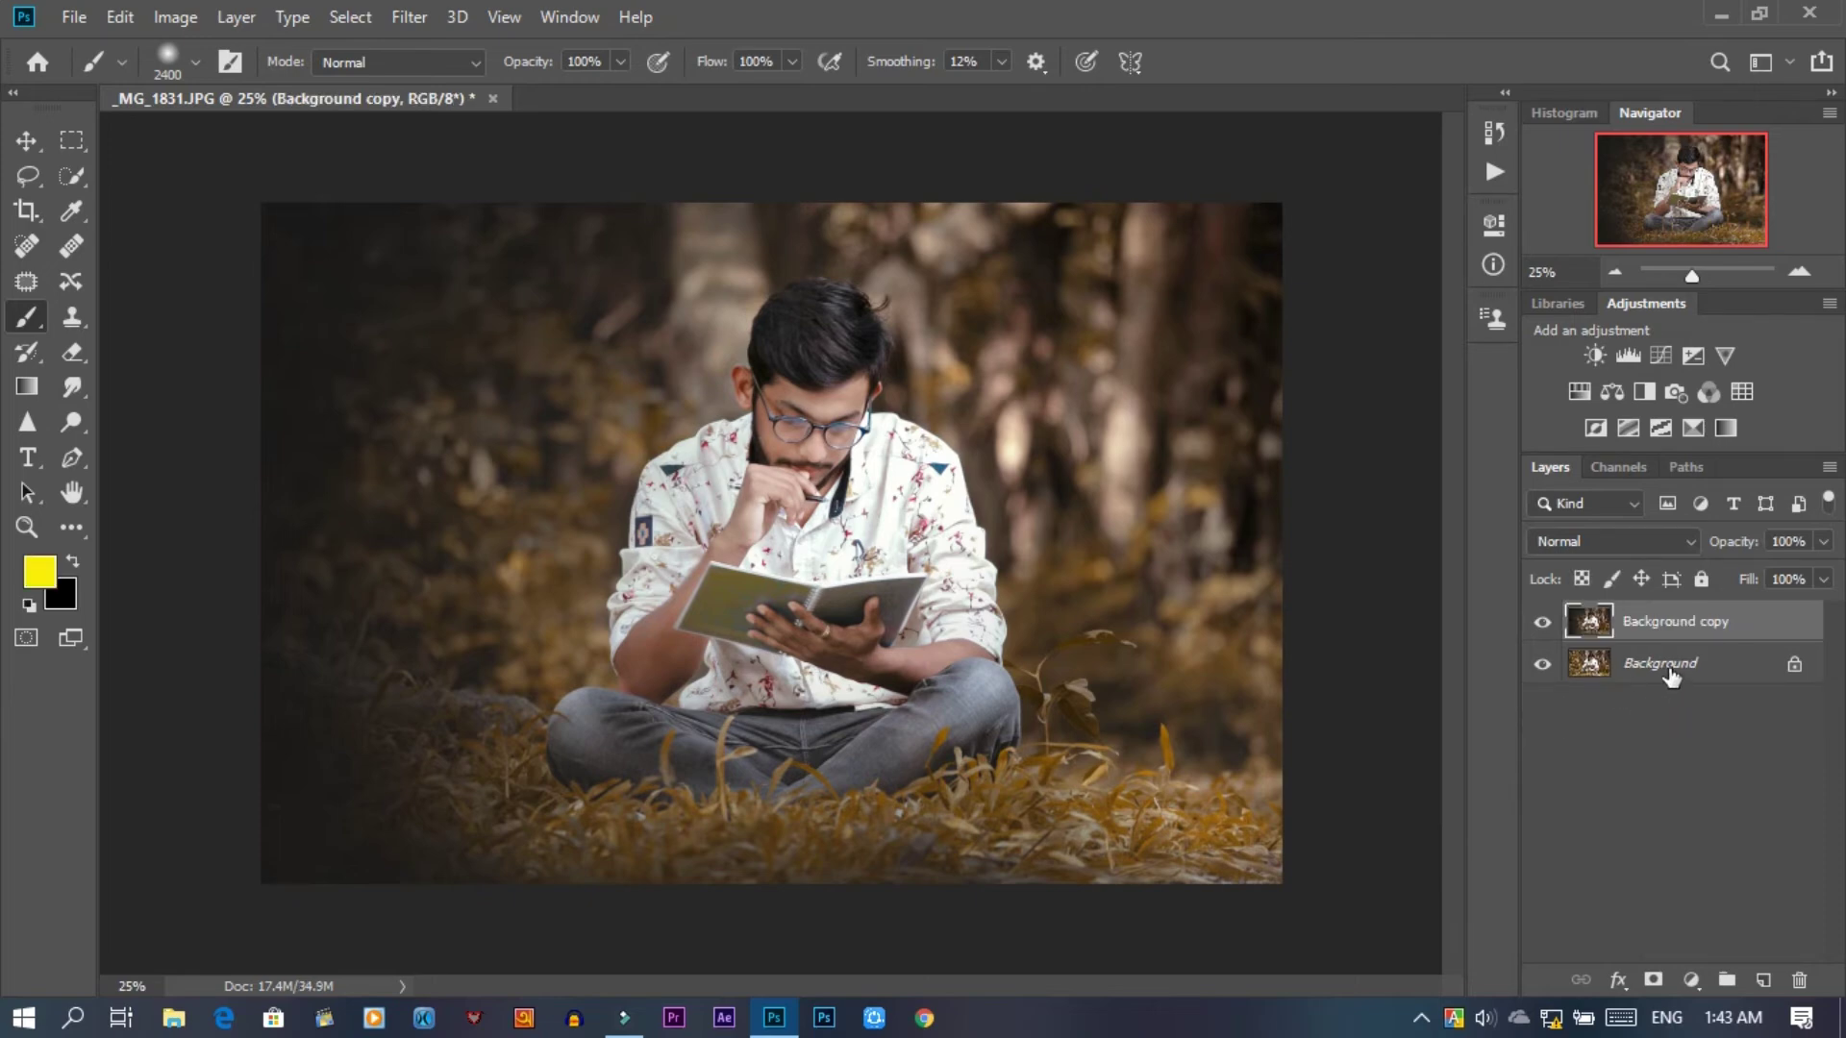
pyautogui.click(1694, 430)
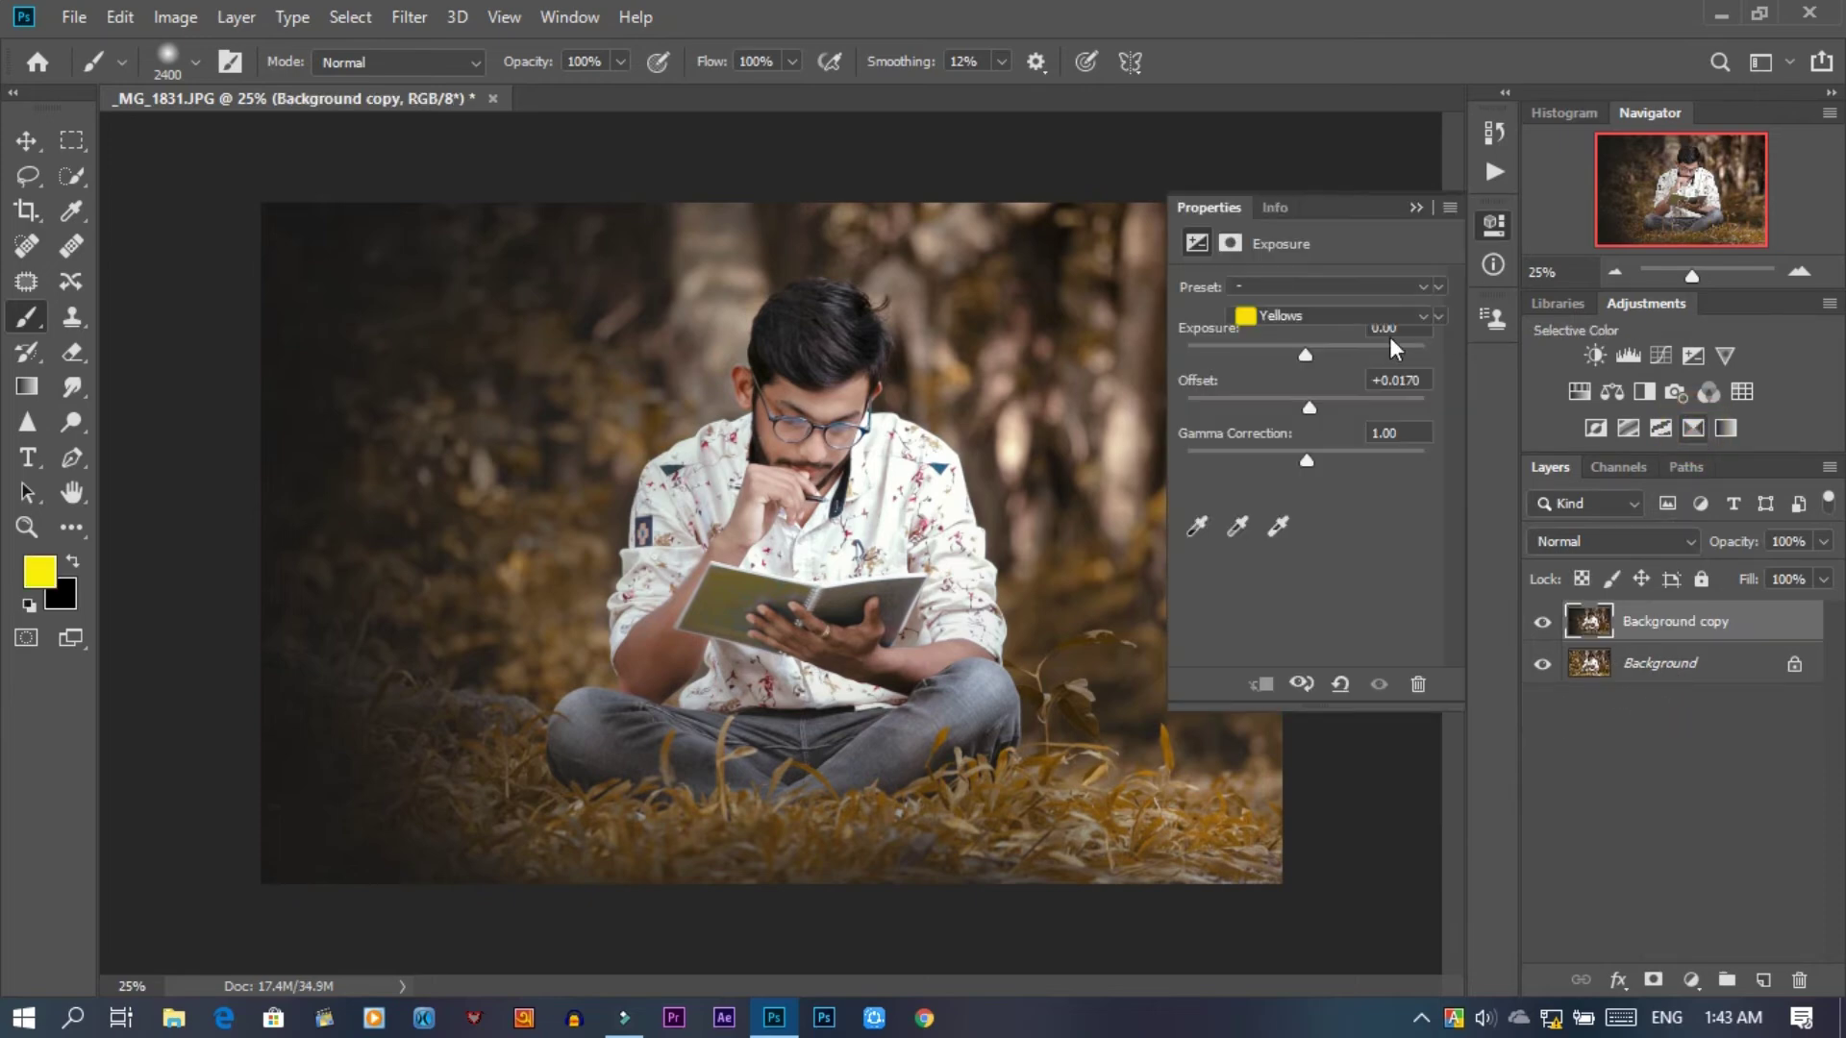
pyautogui.click(1328, 315)
pyautogui.click(1307, 511)
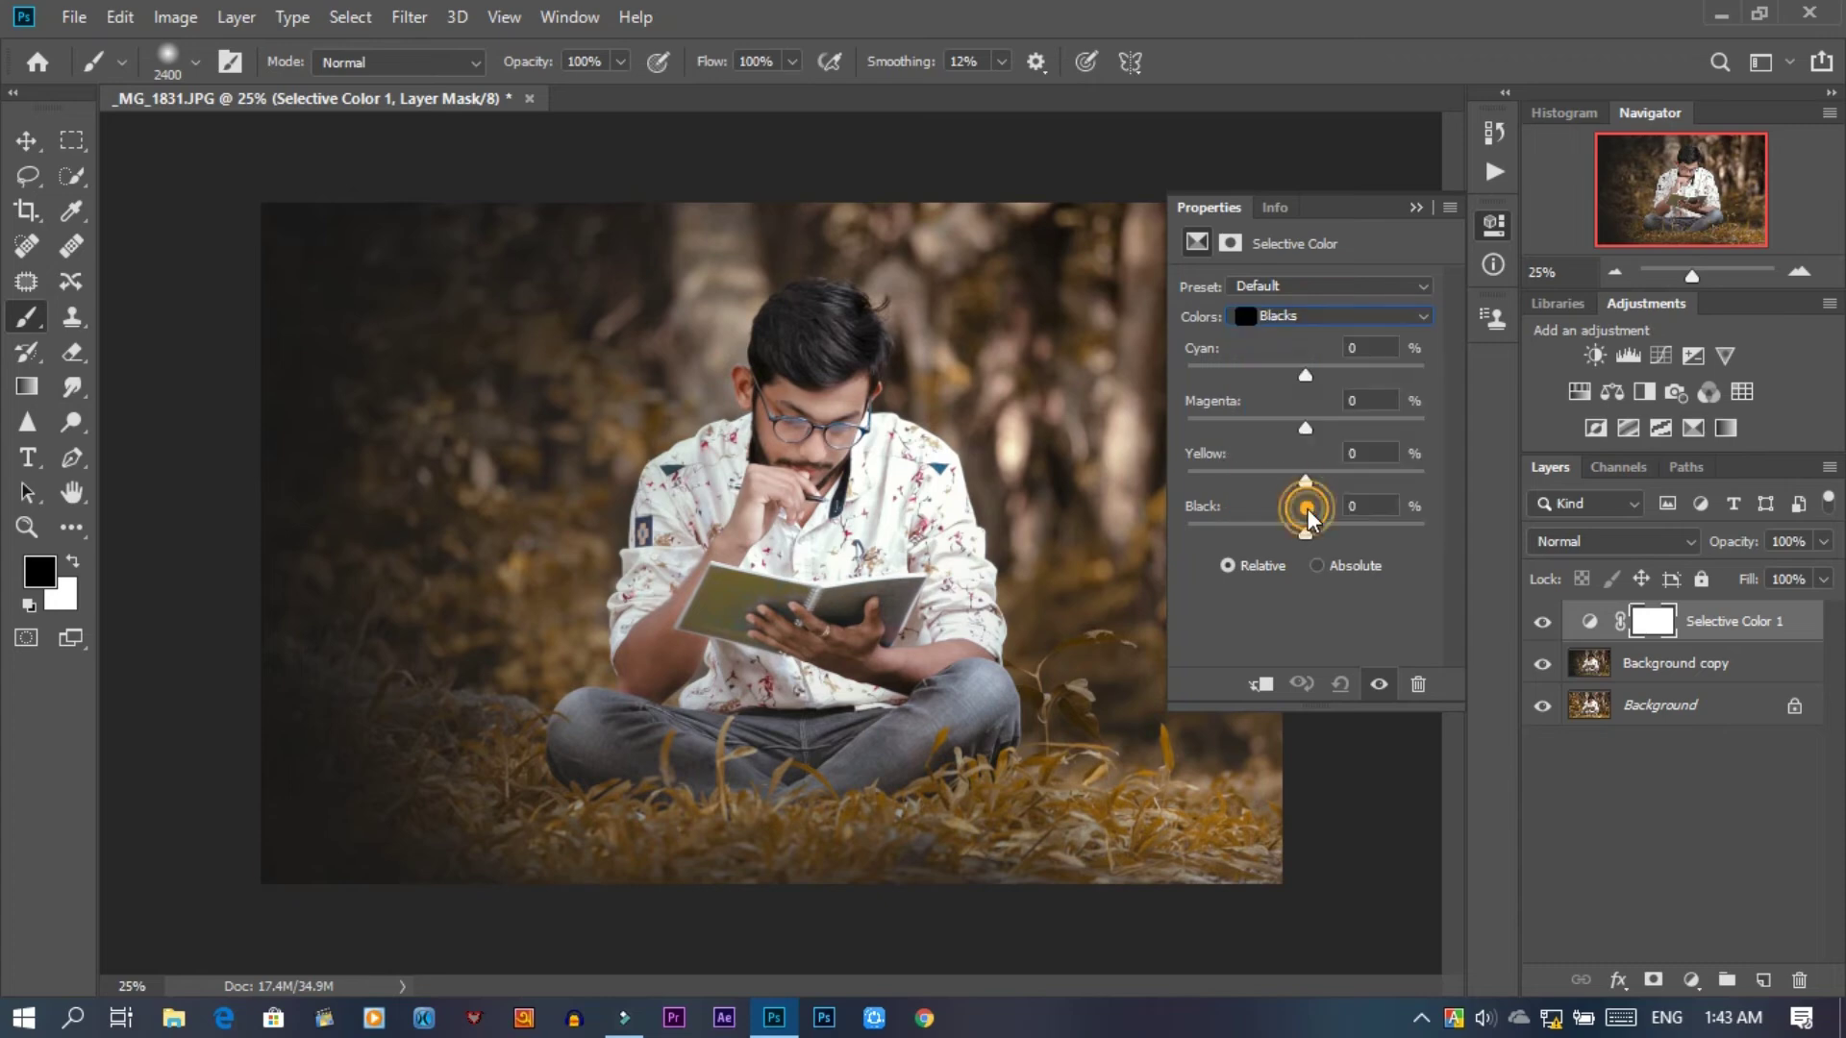
pyautogui.moveTo(1304, 370)
pyautogui.mouseDown()
pyautogui.moveTo(1323, 377)
pyautogui.moveTo(1301, 431)
pyautogui.mouseUp()
pyautogui.moveTo(1310, 526); pyautogui.dragTo(1311, 528)
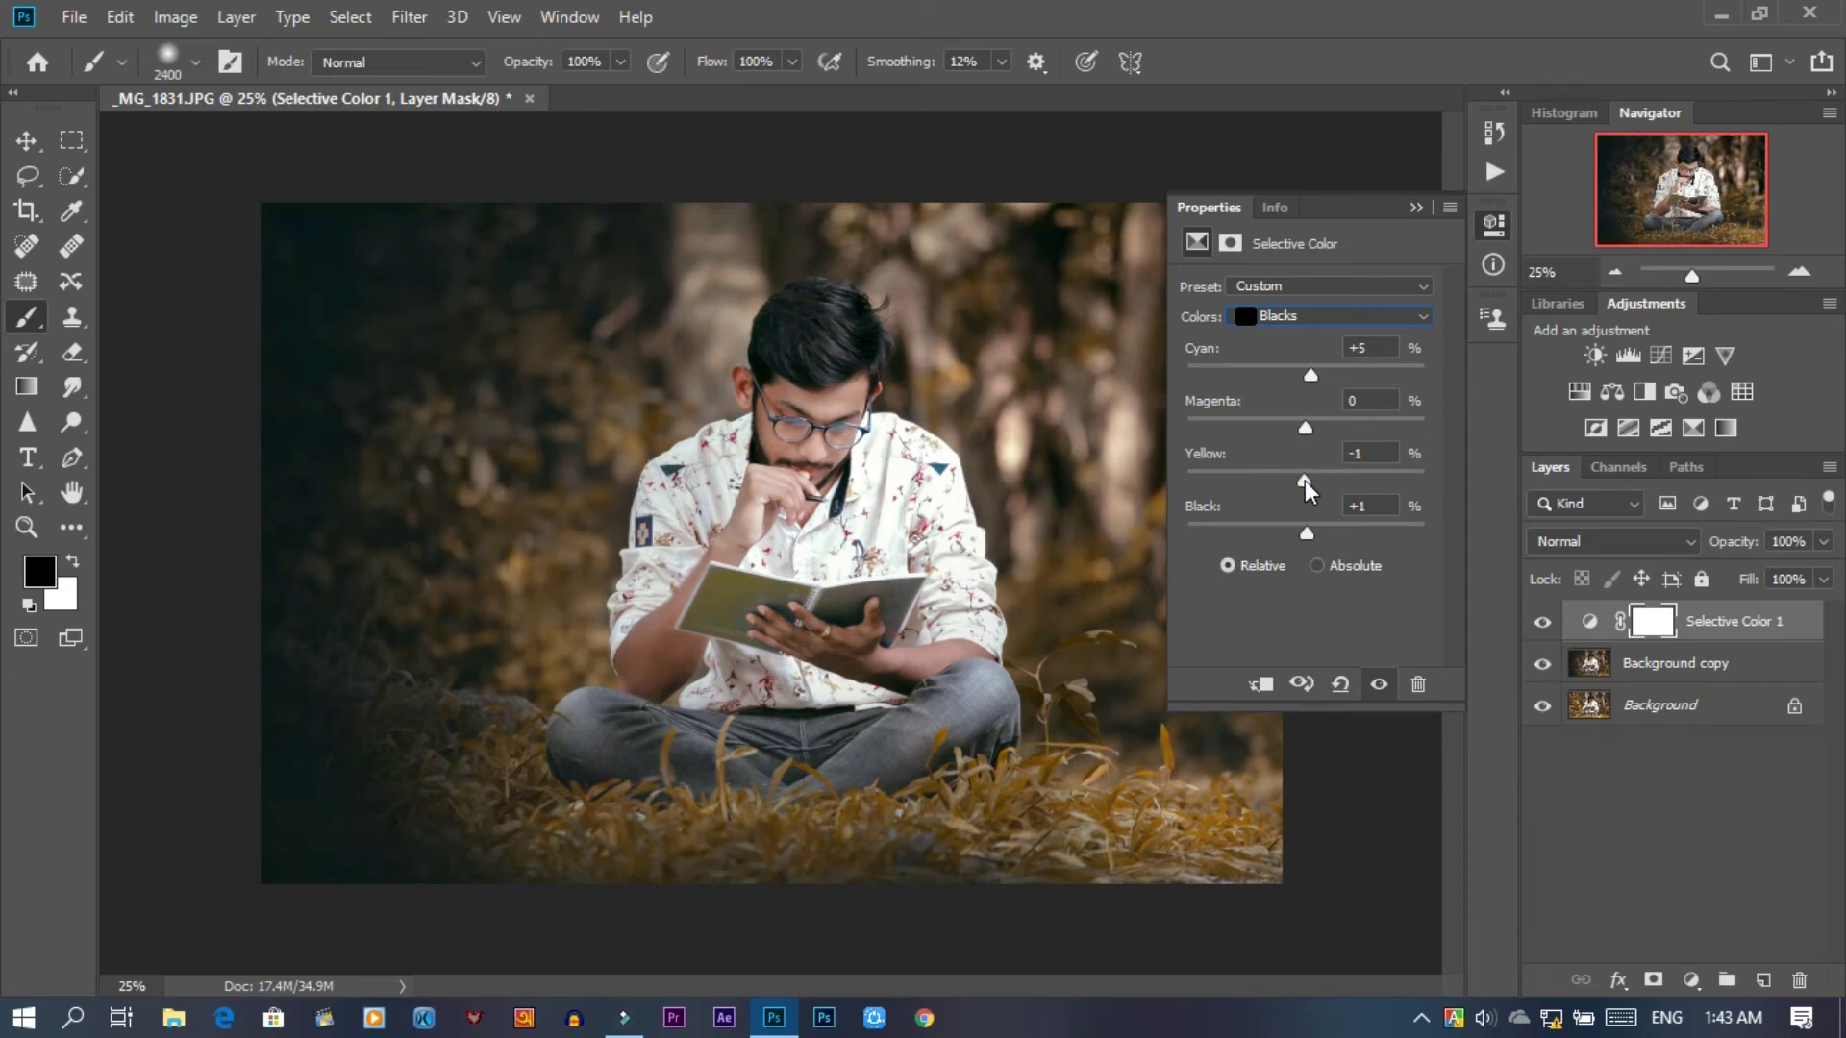
# - Compare the blue shadow tint on and off, then merge Selective Color 1 down
pyautogui.click(1419, 208)
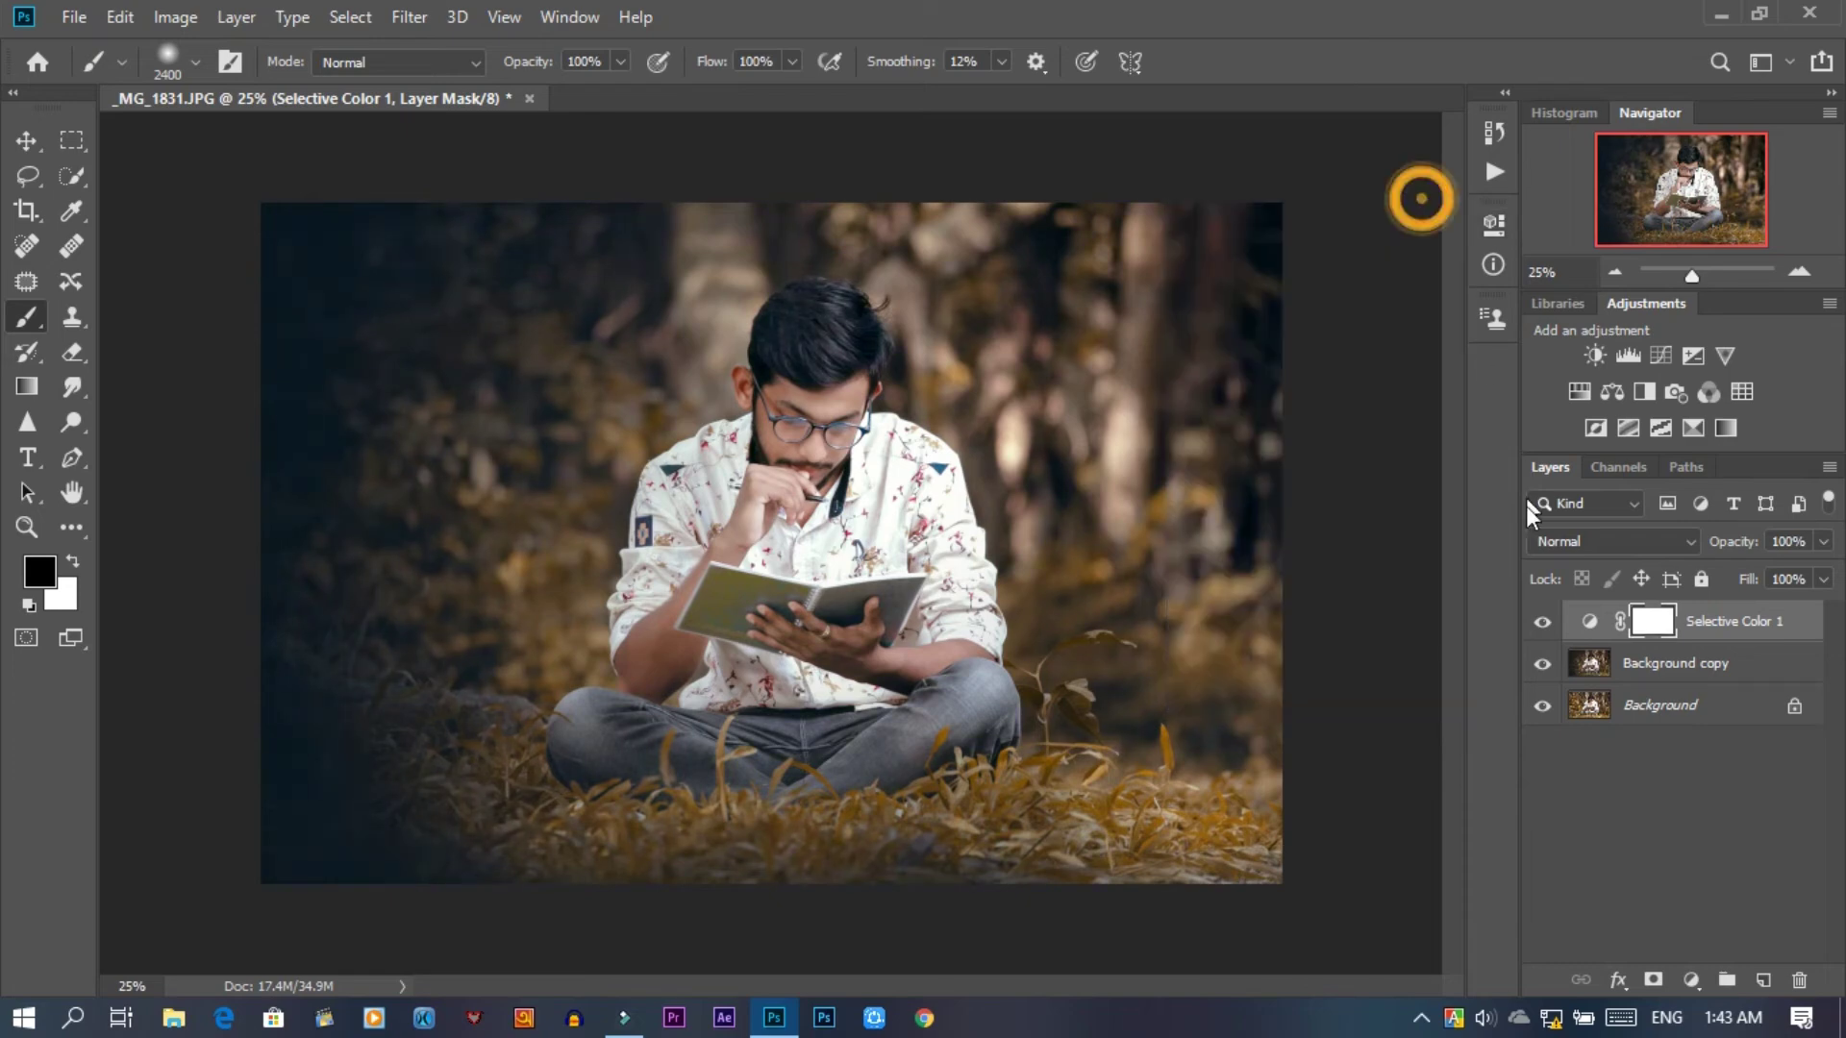
pyautogui.click(1544, 623)
pyautogui.click(1544, 623)
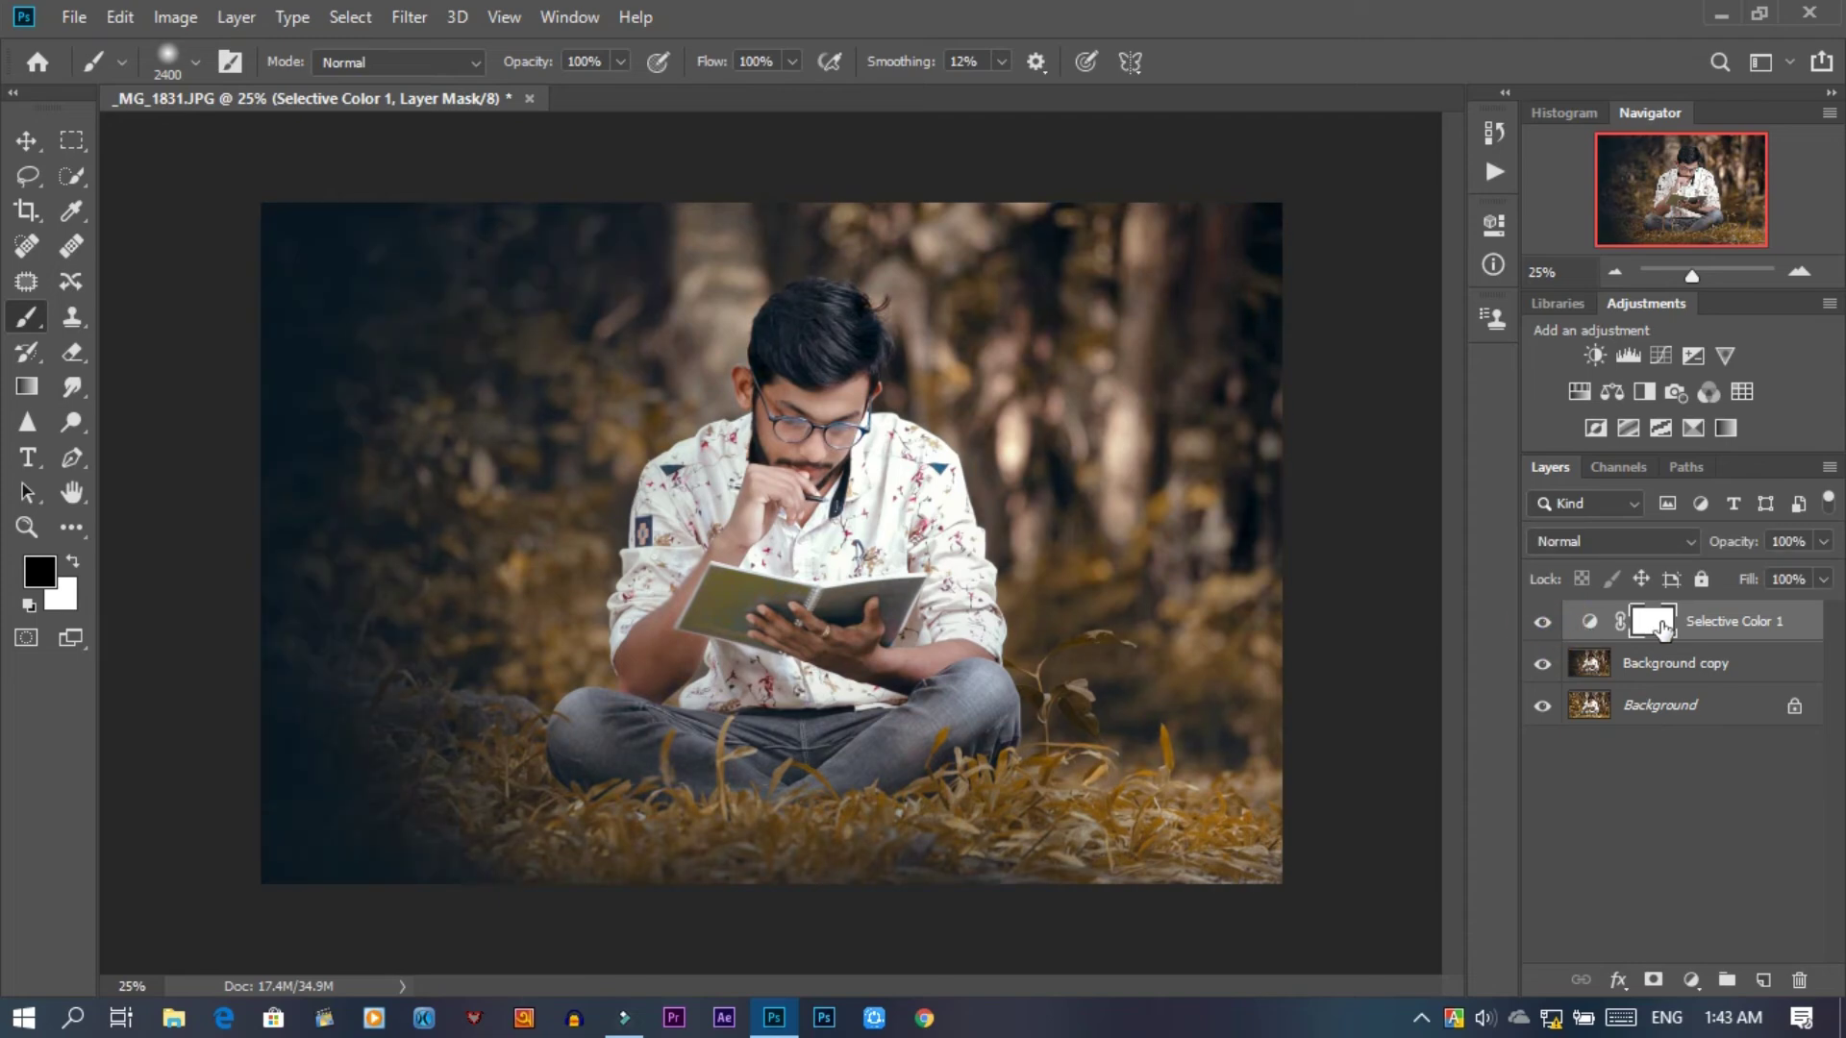
pyautogui.rightClick(1722, 627)
pyautogui.click(1635, 800)
# - Merge Background copy into Background, fit the photo to the window, and duplicate it as Layer 1
pyautogui.rightClick(1708, 636)
pyautogui.click(1403, 799)
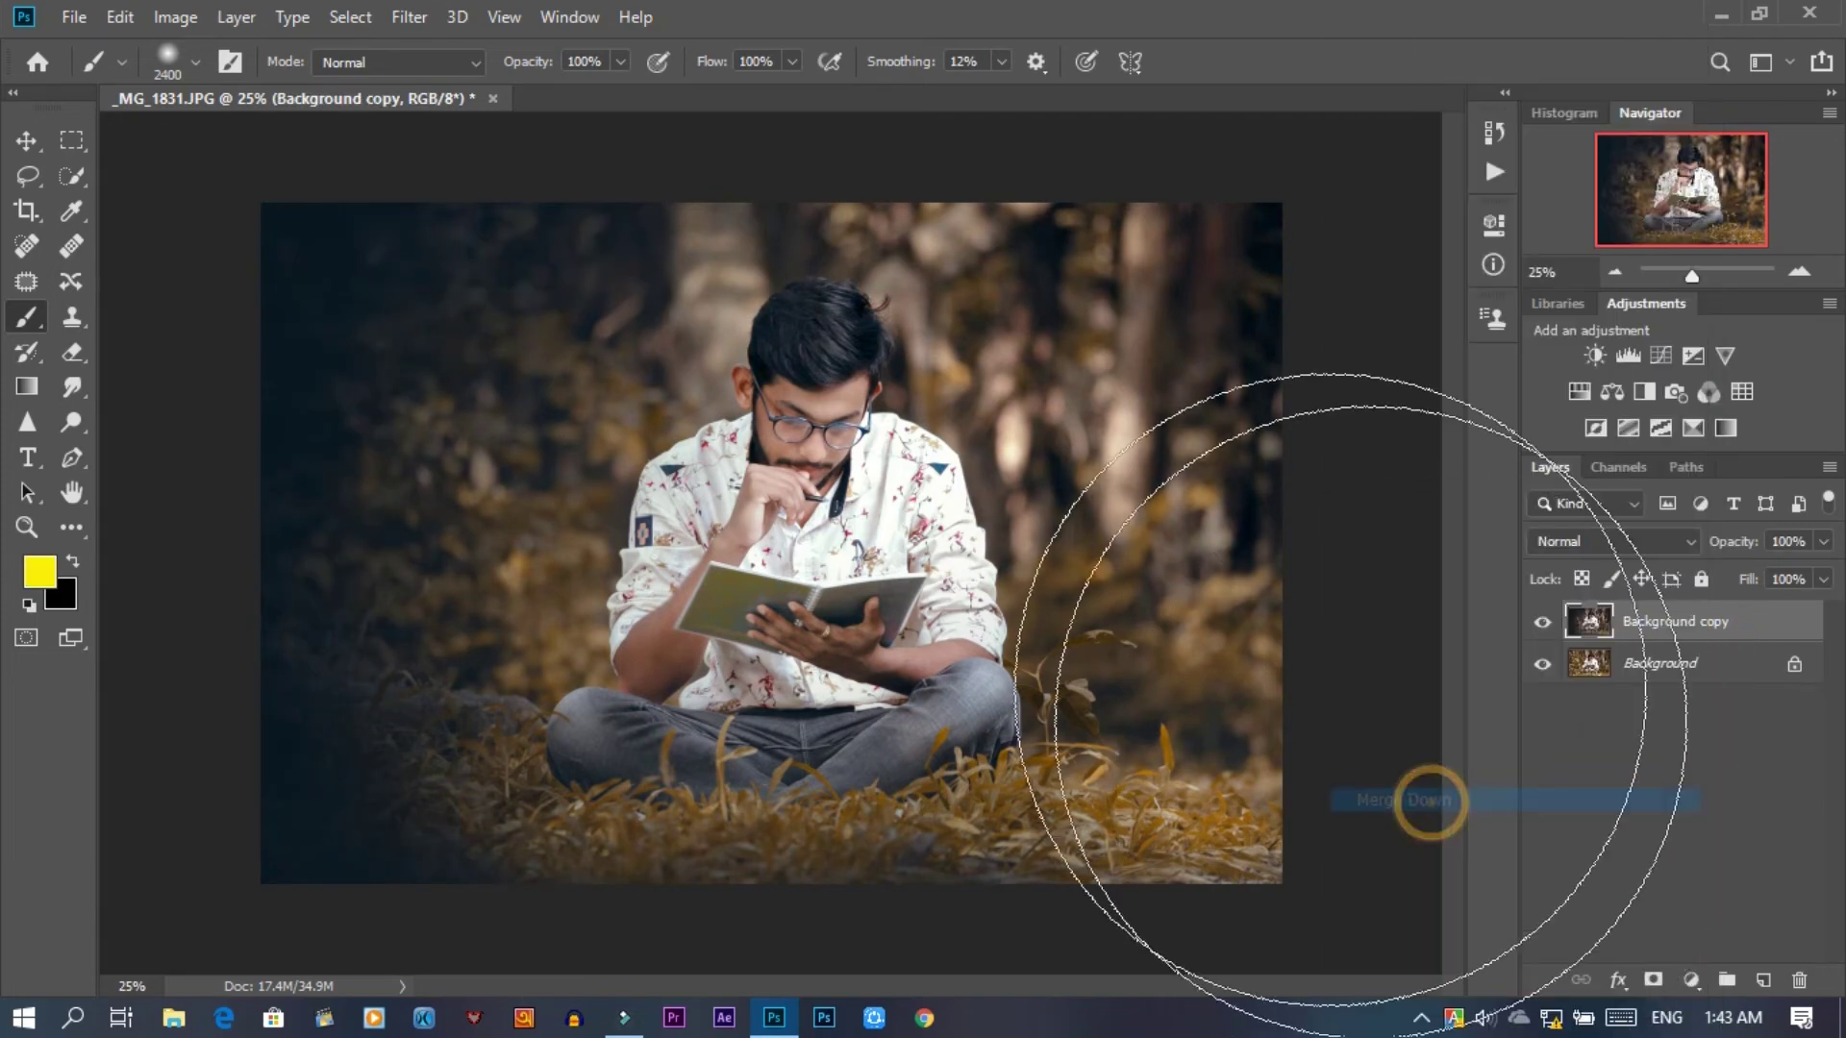
pyautogui.click(26, 140)
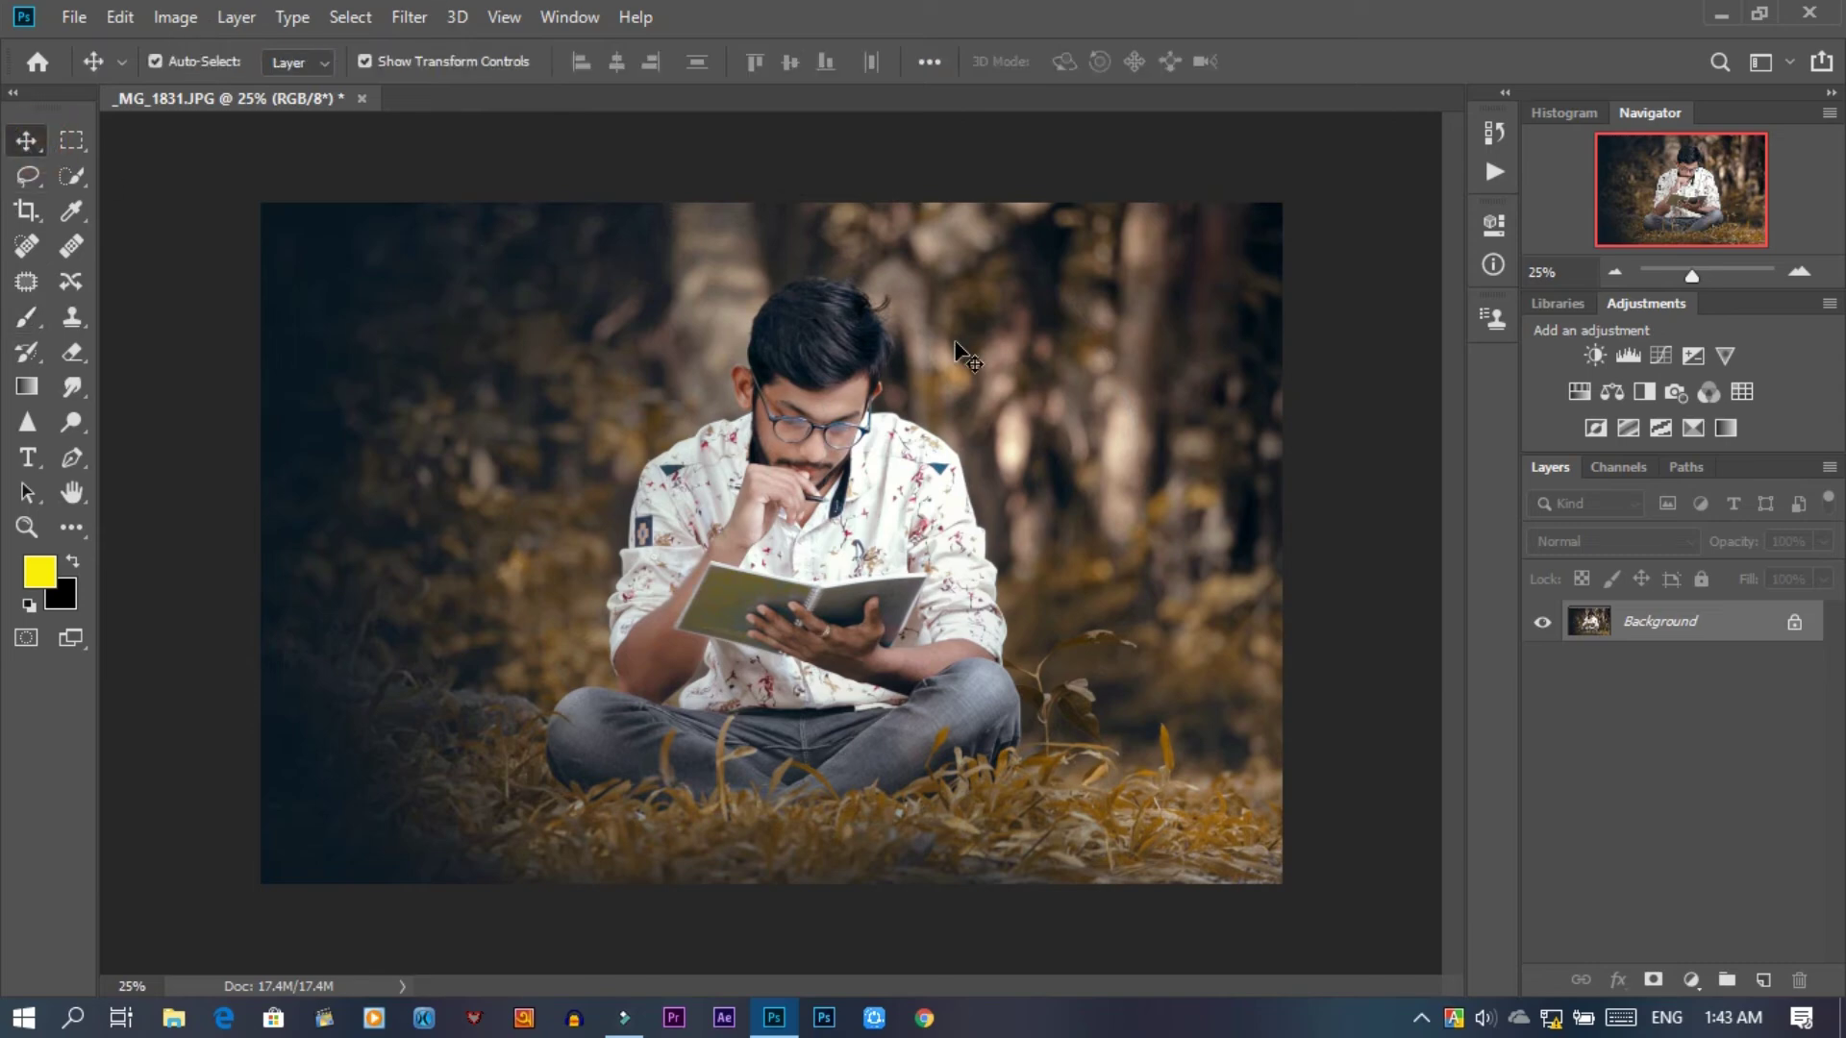
pyautogui.hotkey('ctrl', '+')
pyautogui.hotkey('ctrl', '+')
pyautogui.hotkey('ctrl', '0')
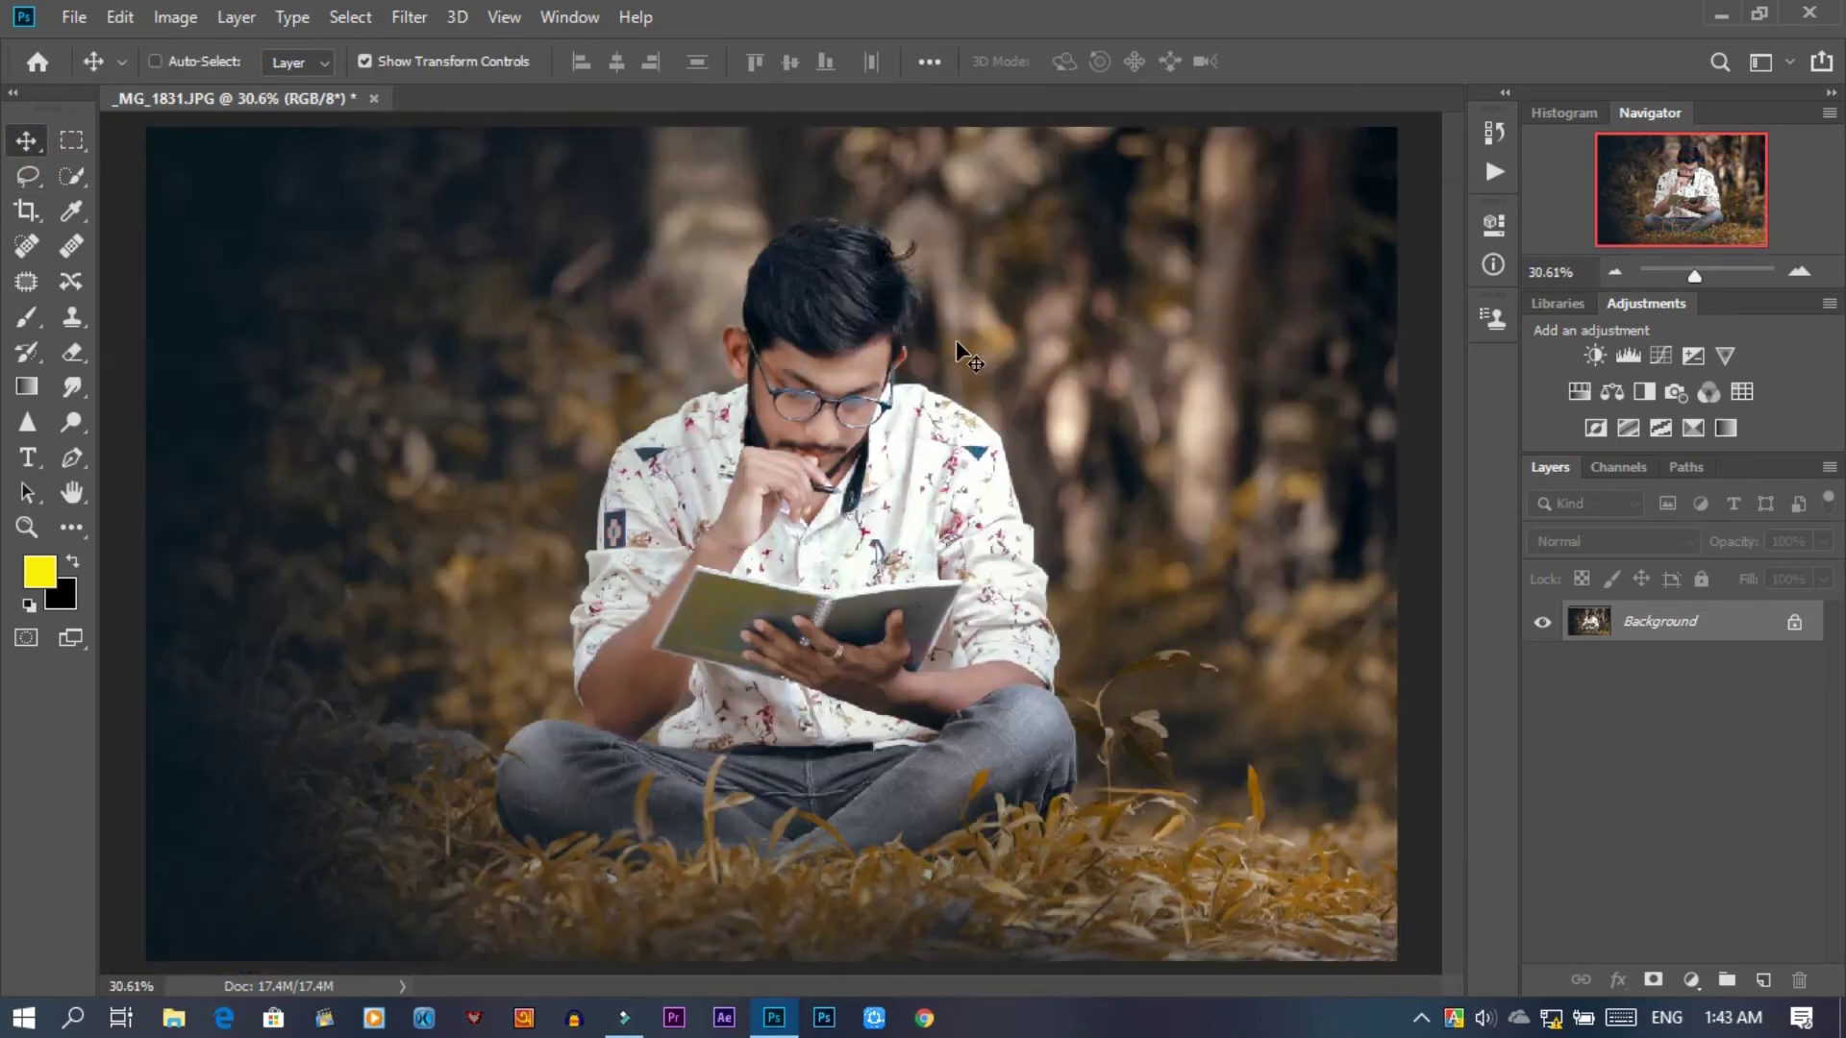
pyautogui.hotkey('ctrl', 'j')
# - In Liquify, set the brush to 900 and warp the area around the man's lower leg
pyautogui.click(420, 17)
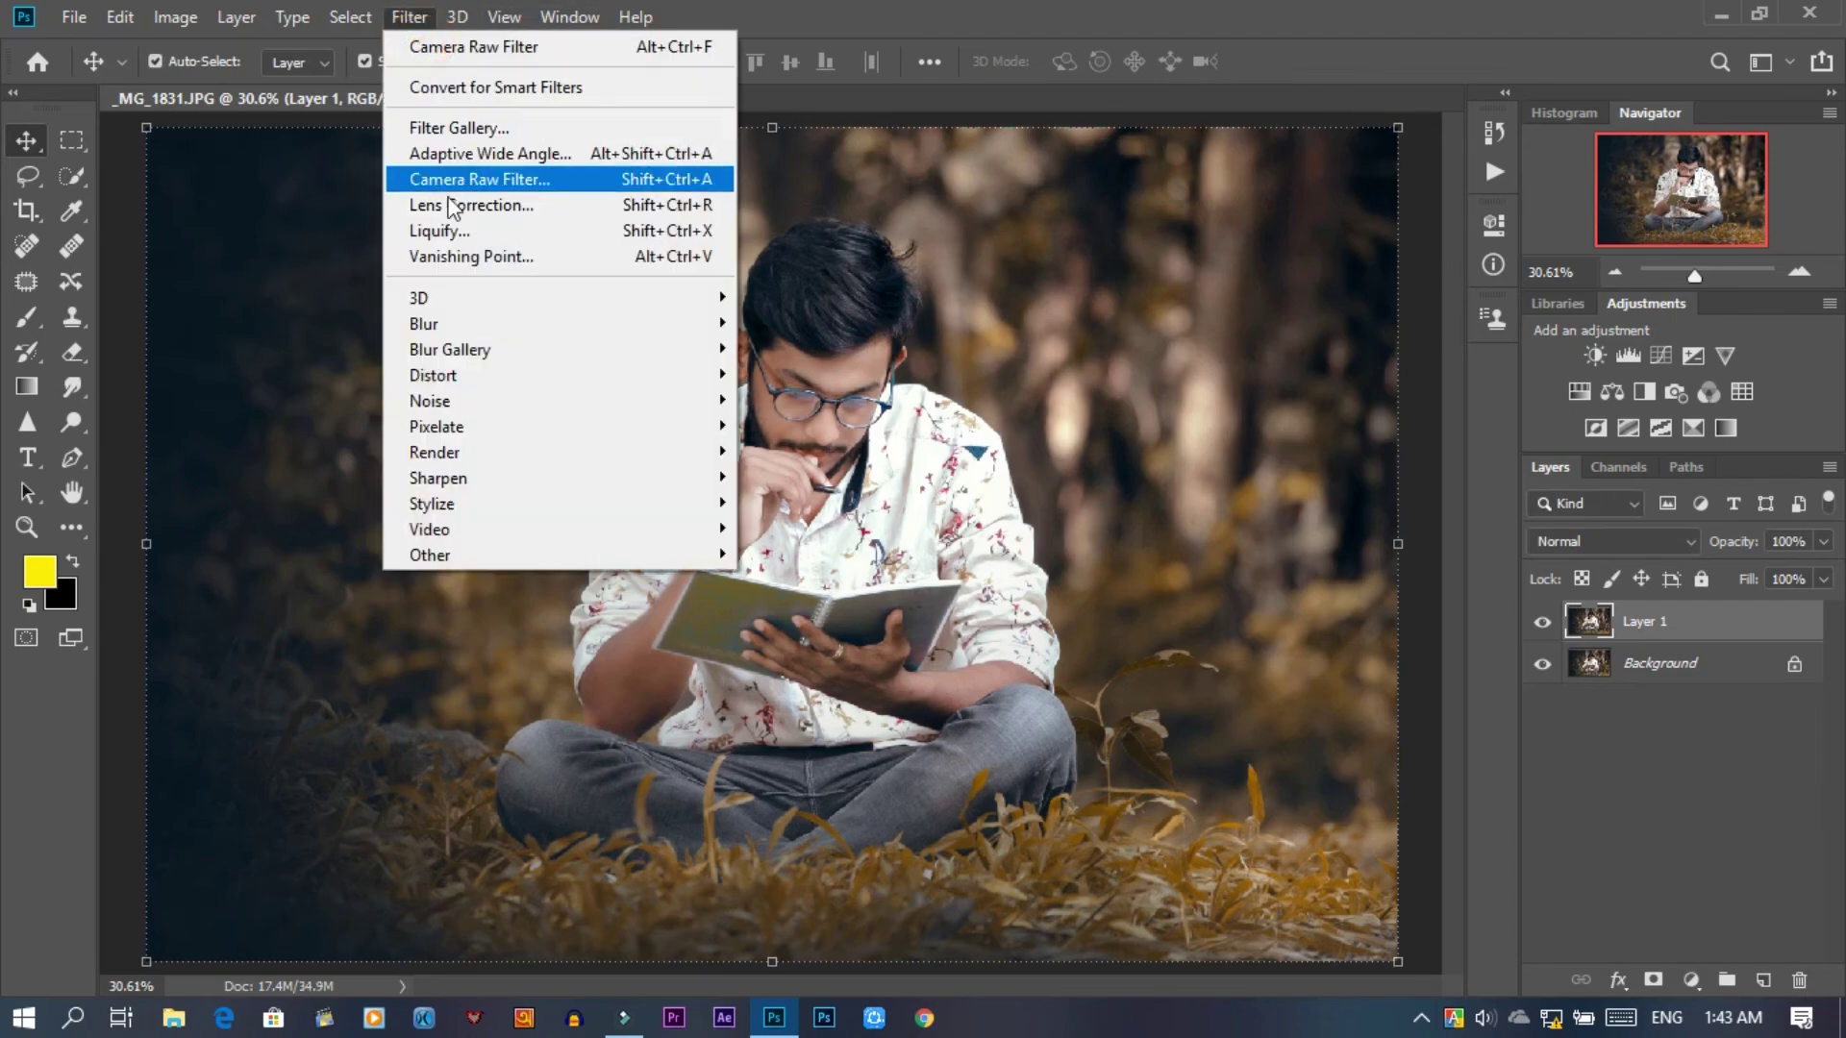
pyautogui.click(465, 227)
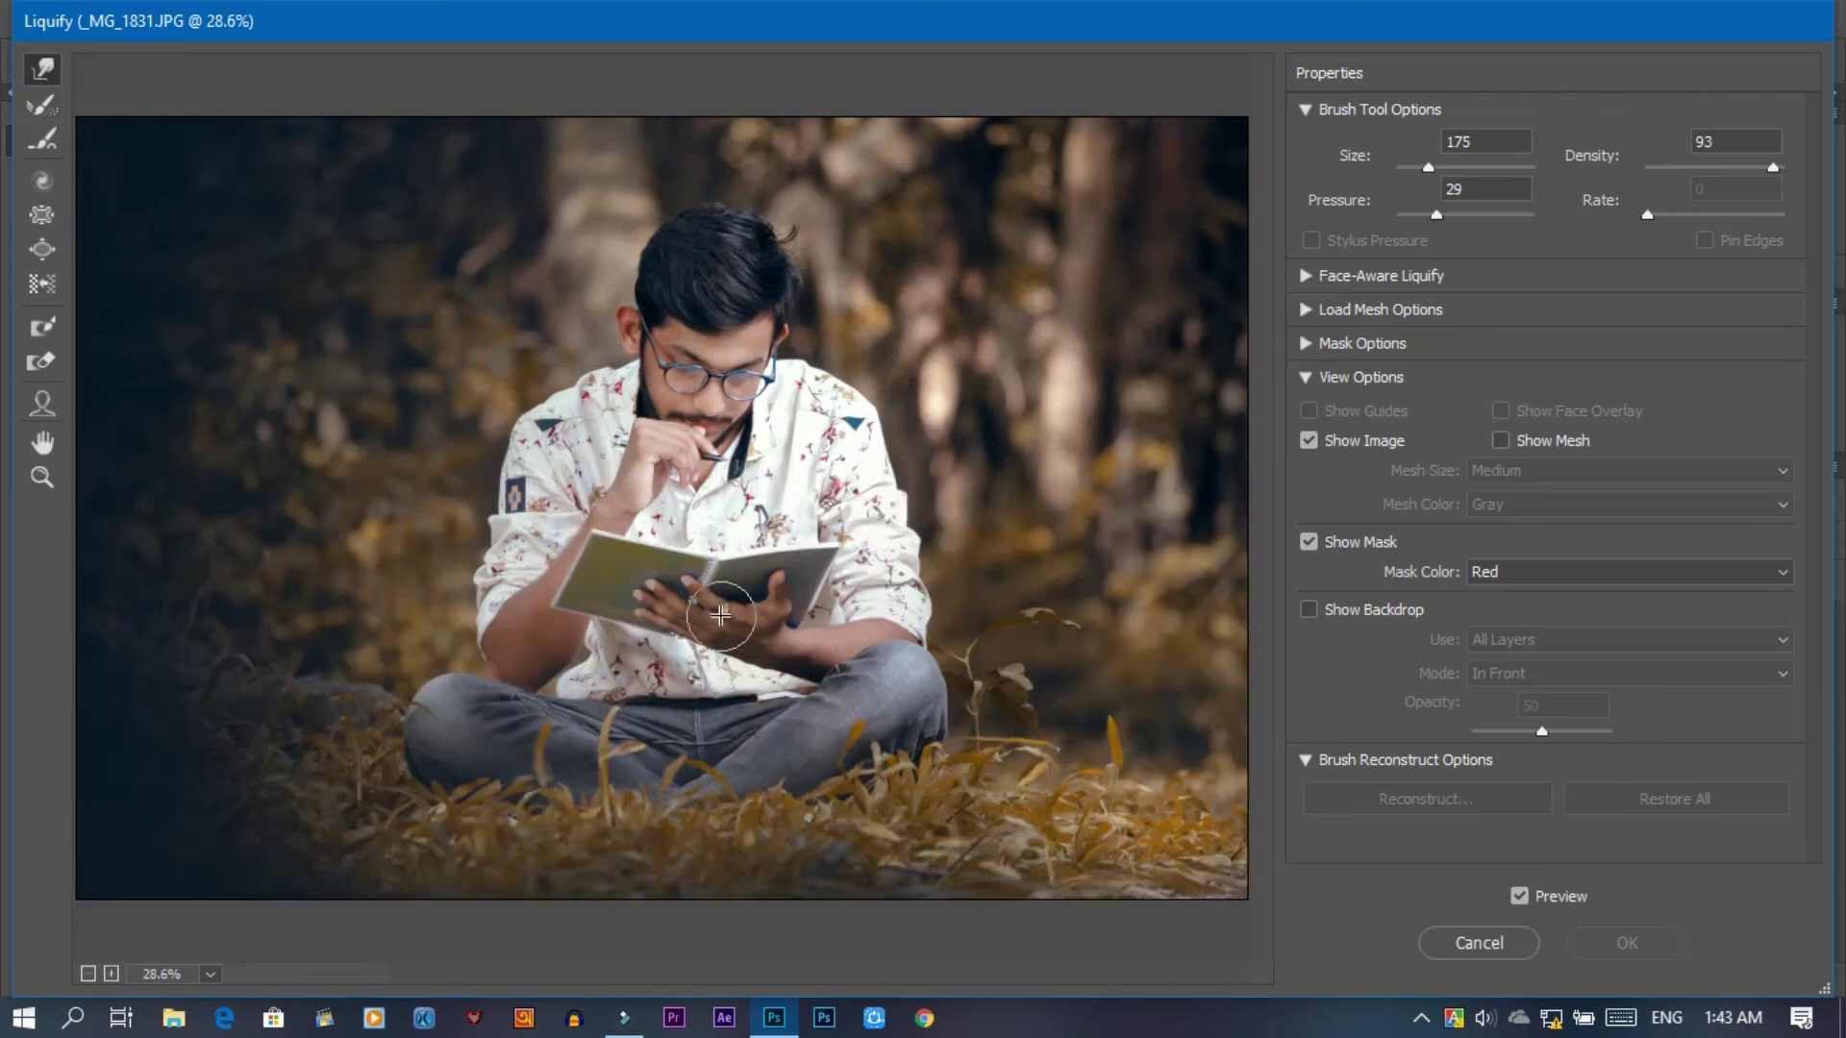
pyautogui.press(']')
pyautogui.press('[')
pyautogui.press('[')
pyautogui.press('[')
pyautogui.press('[')
pyautogui.press('[')
pyautogui.press('[')
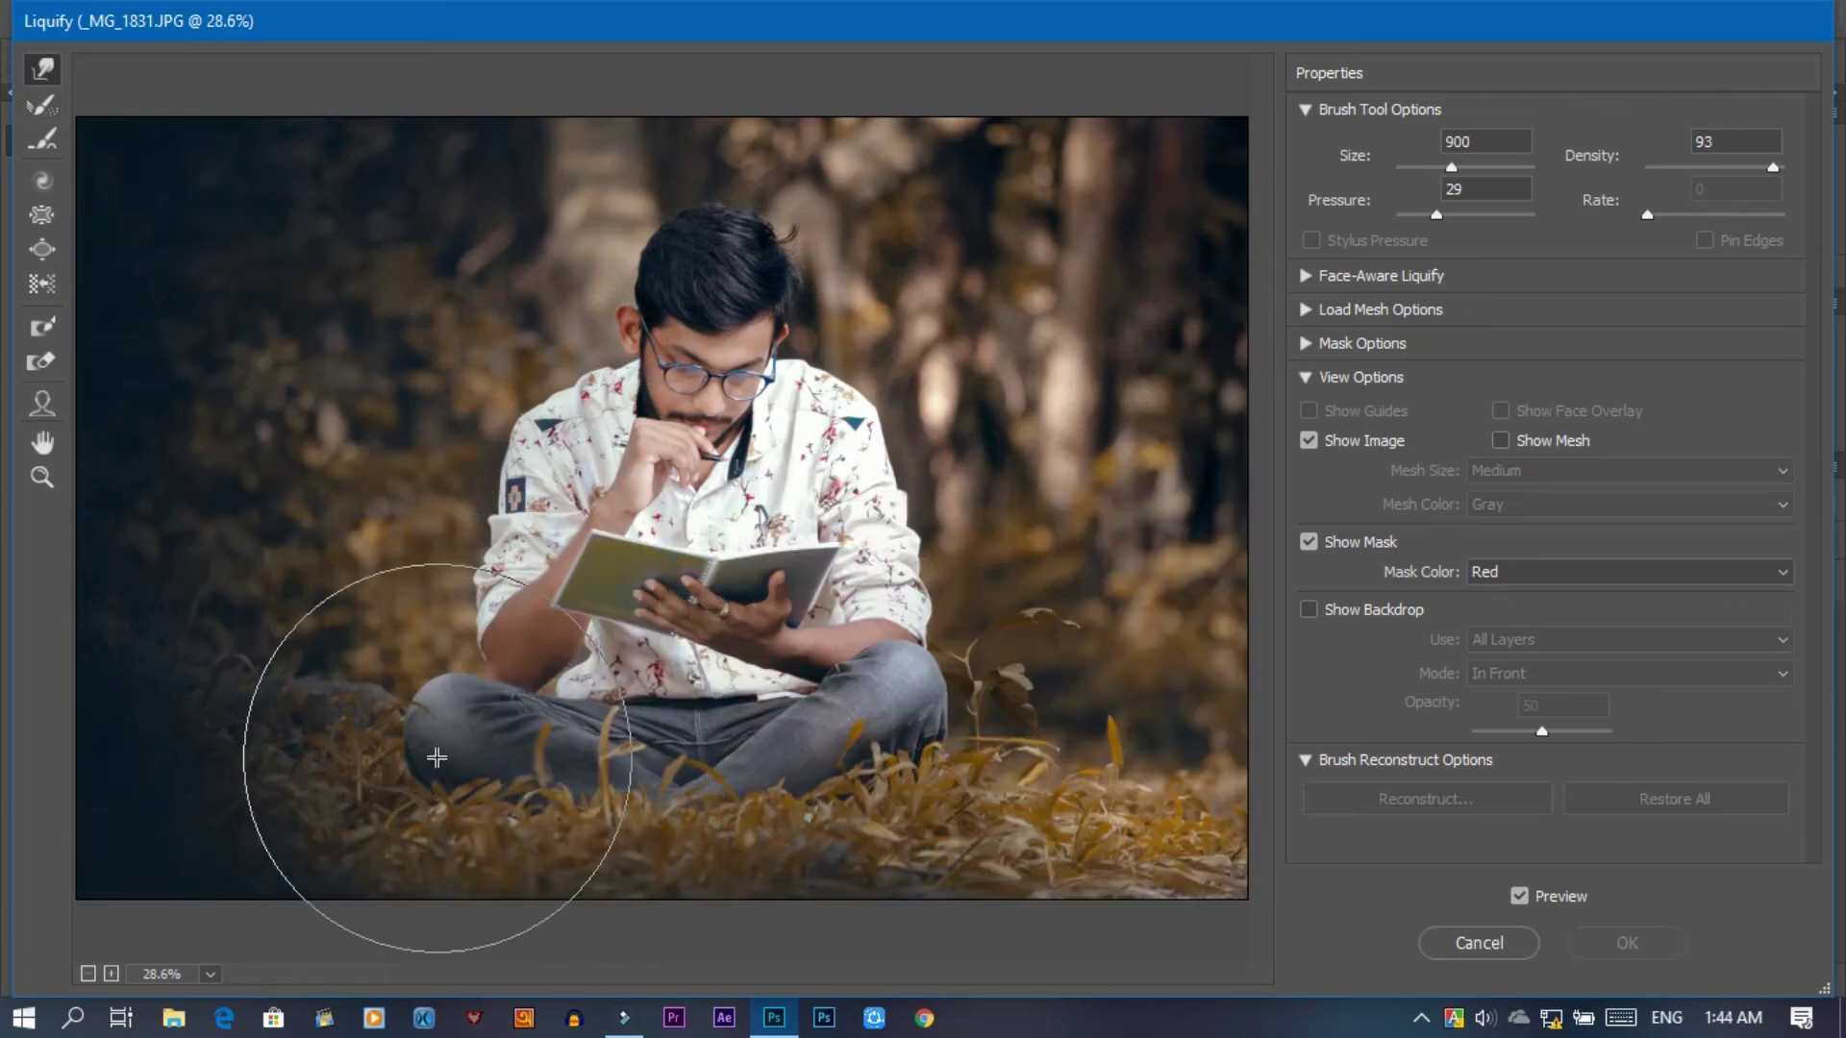
pyautogui.press('[')
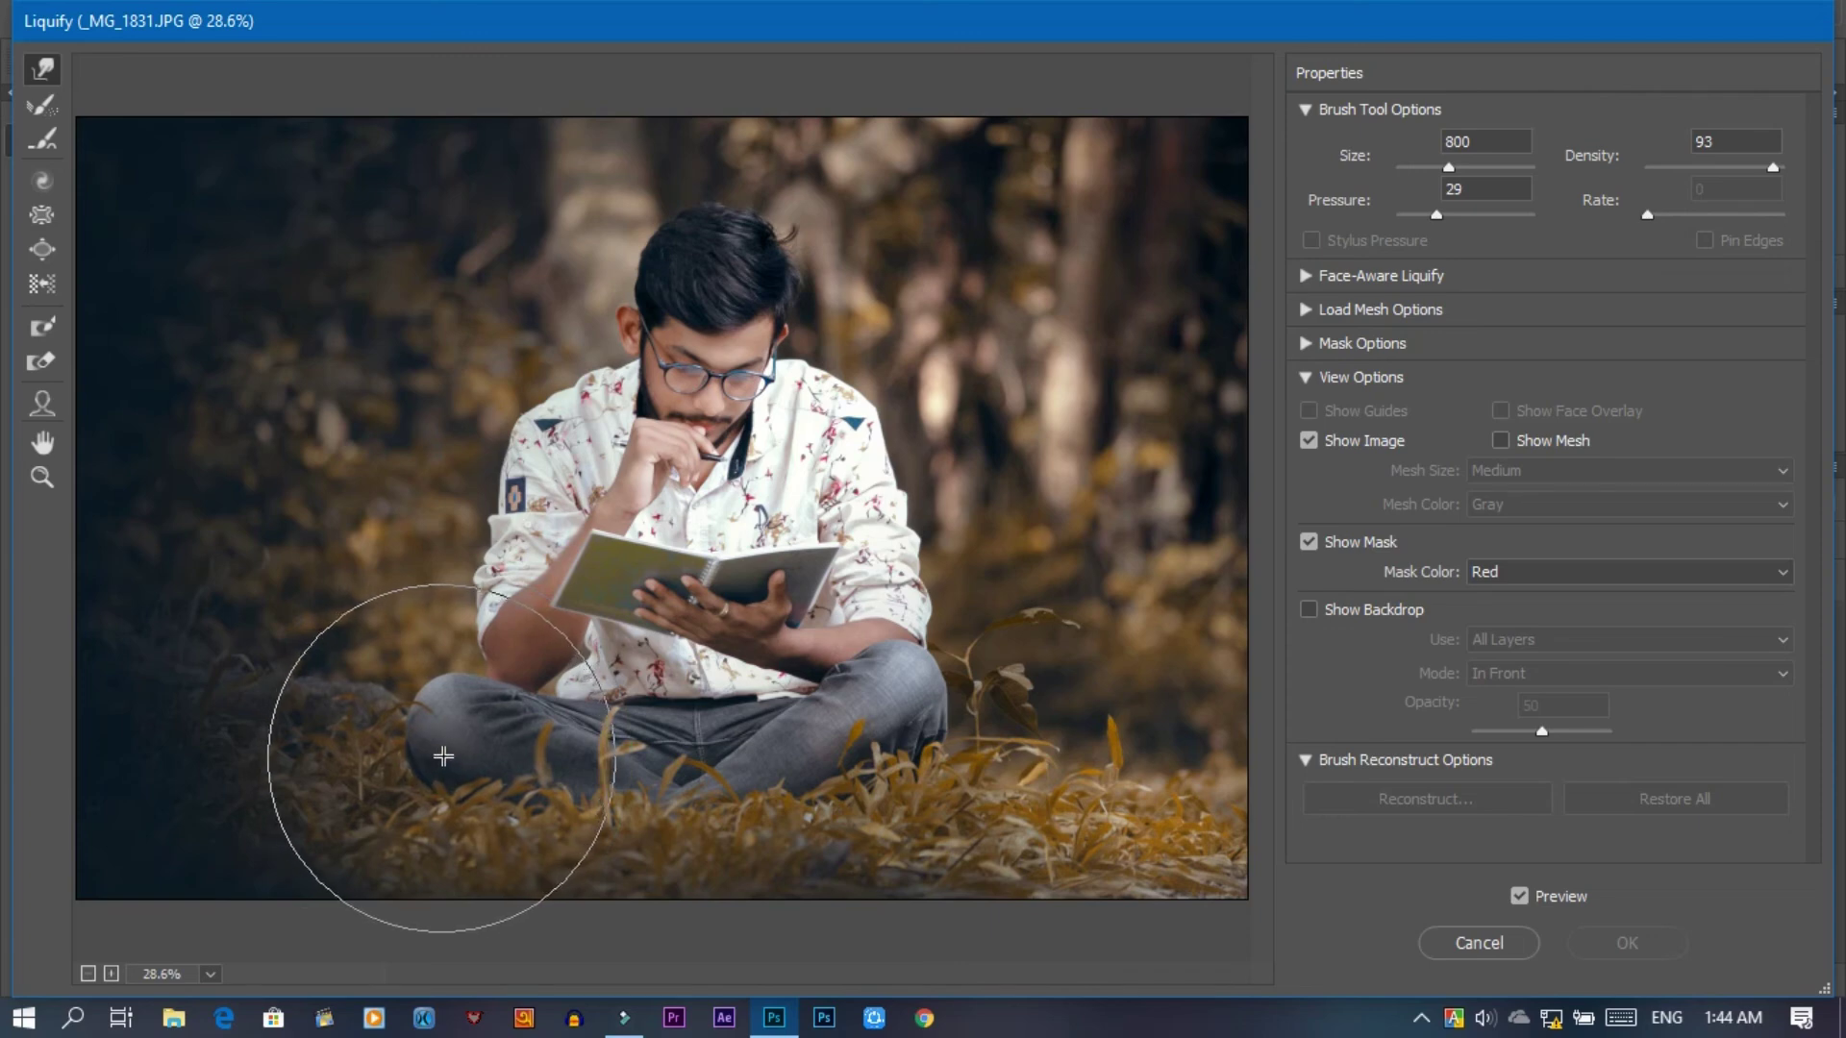
pyautogui.moveTo(444, 757); pyautogui.dragTo(416, 762)
# - Resize the Liquify brush and reshape the shoulder on the image's left side
pyautogui.press(']')
pyautogui.press(']')
pyautogui.press(']')
pyautogui.press(']')
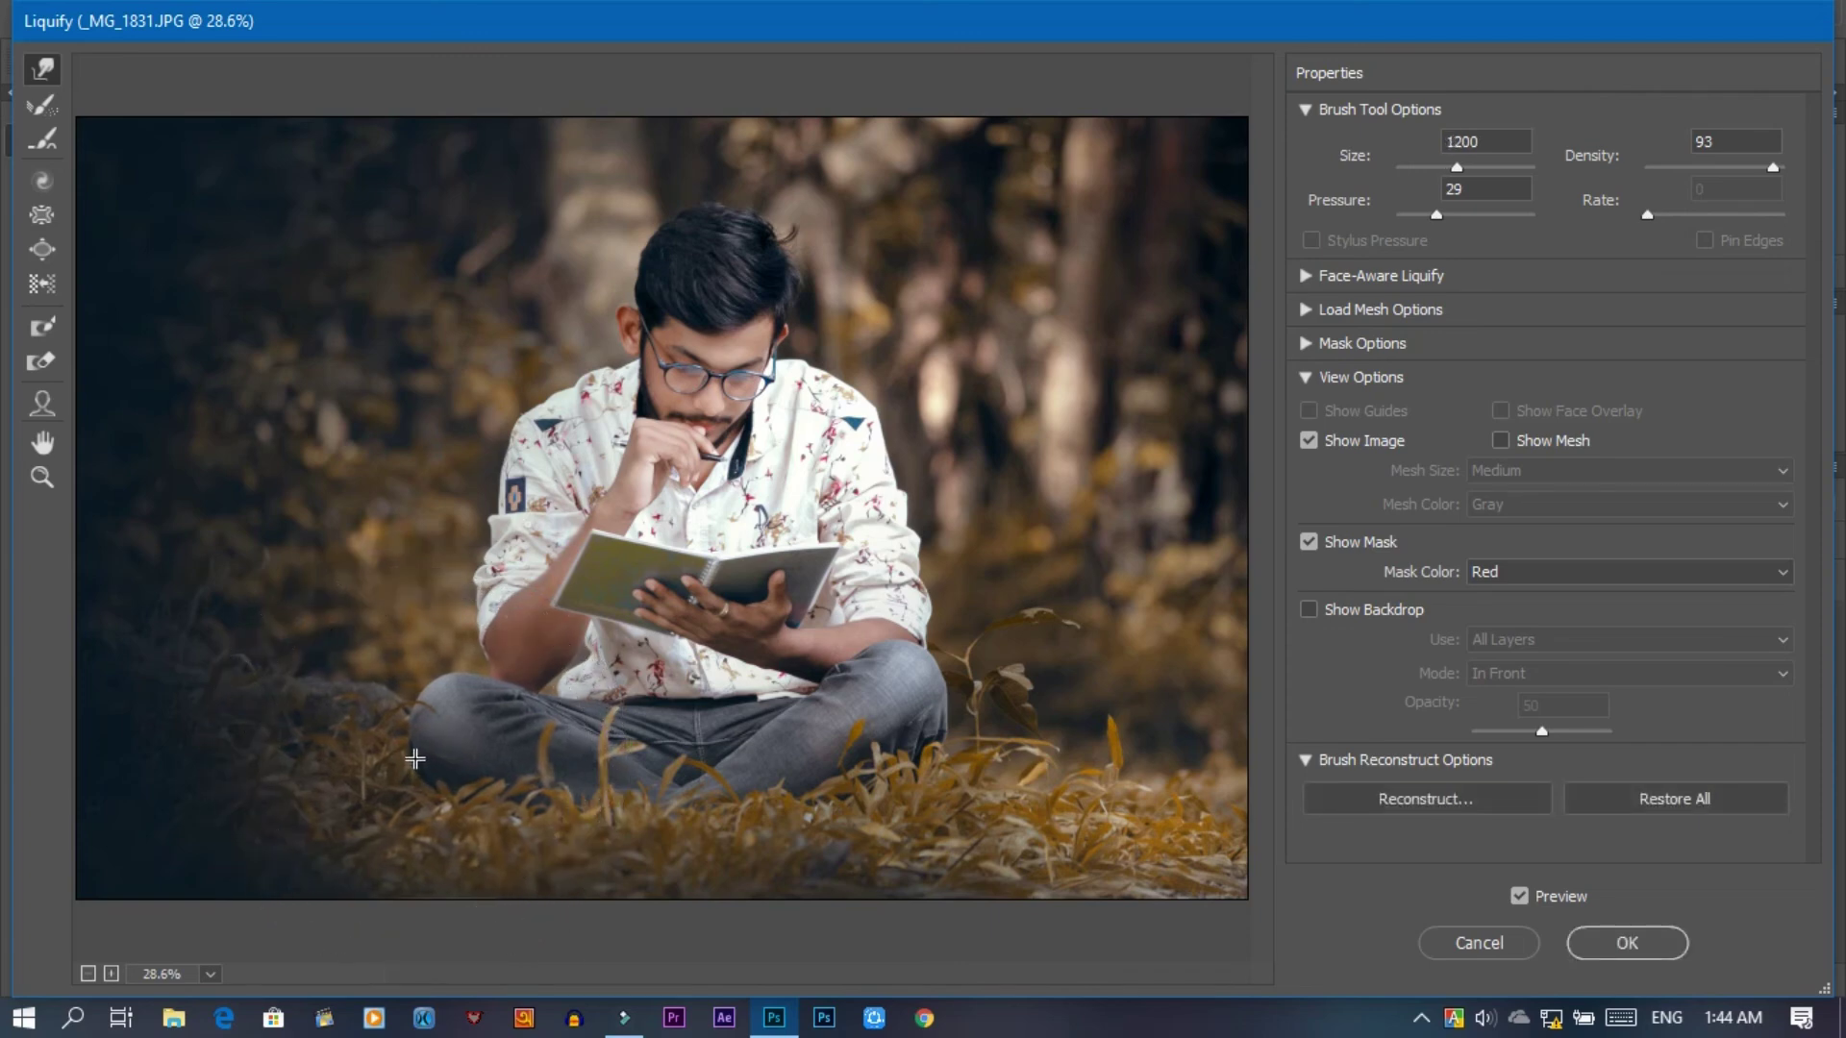
pyautogui.press(']')
pyautogui.press(']')
pyautogui.press(']')
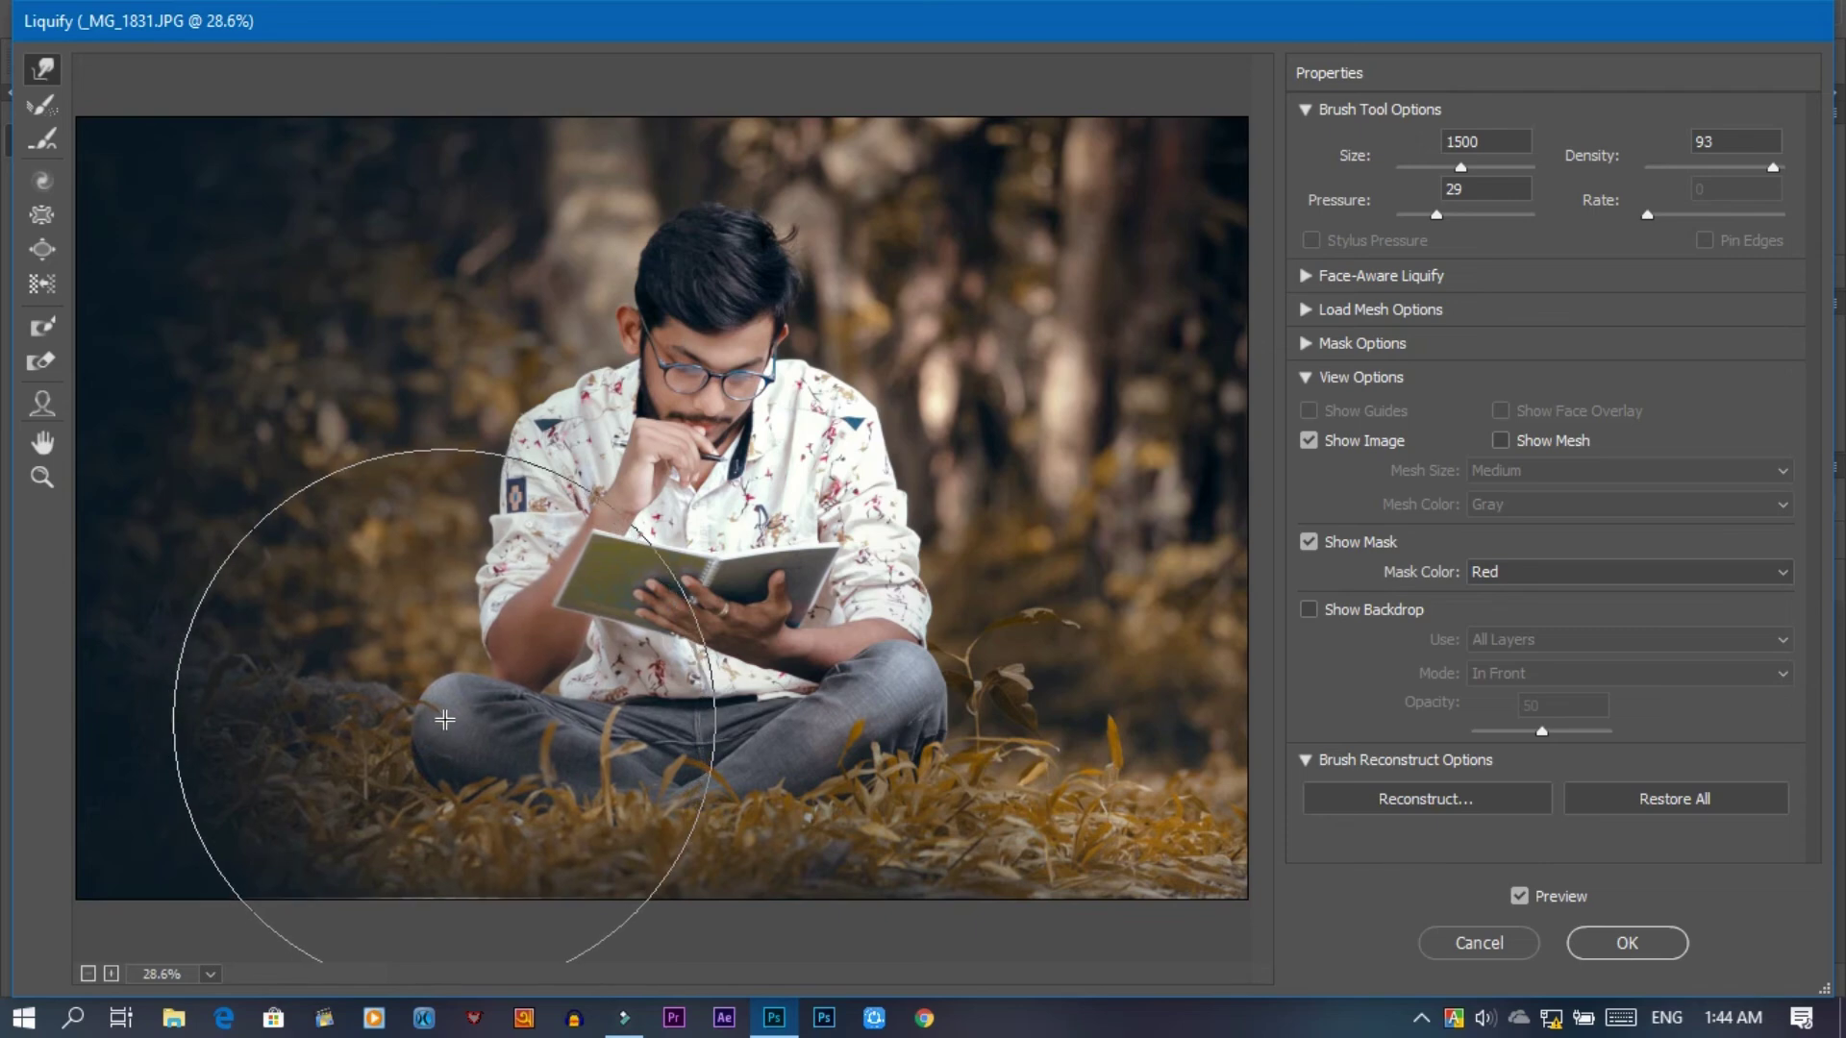
pyautogui.press('[')
pyautogui.press('[')
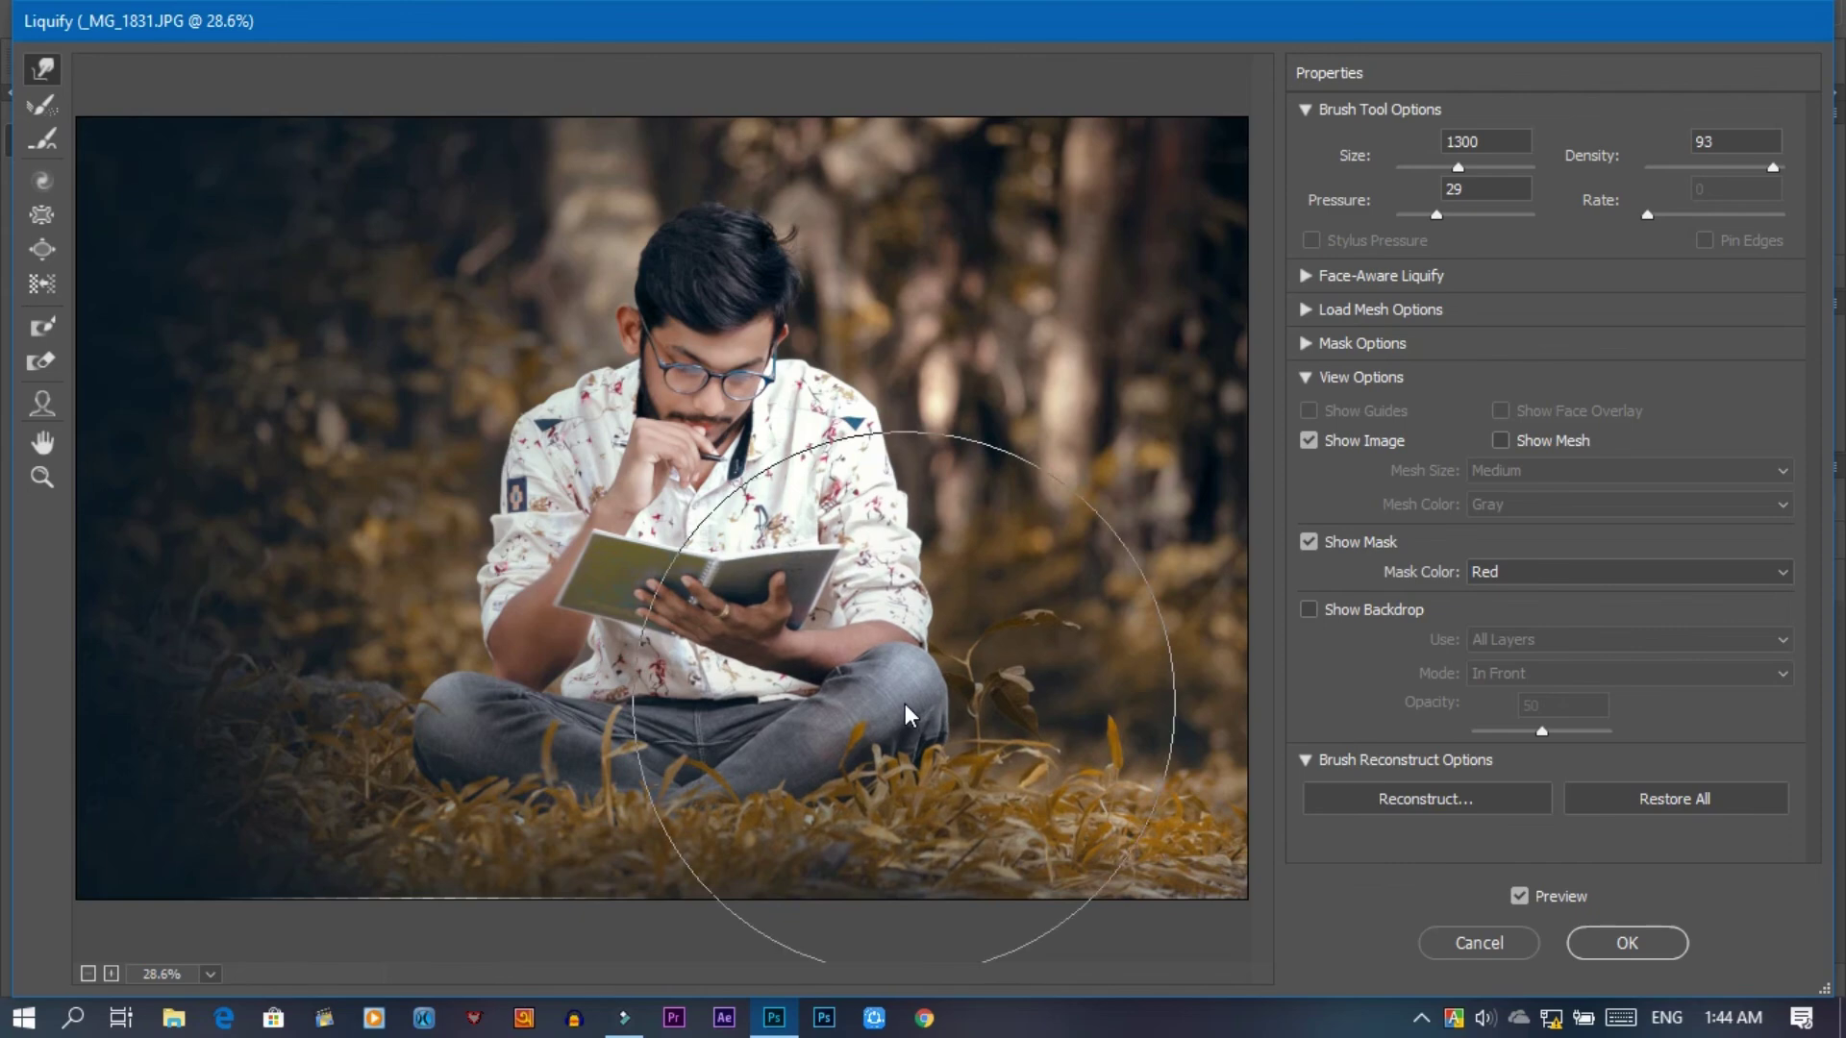
pyautogui.press('[')
pyautogui.press('[')
pyautogui.press('[')
pyautogui.press('[')
pyautogui.press('[')
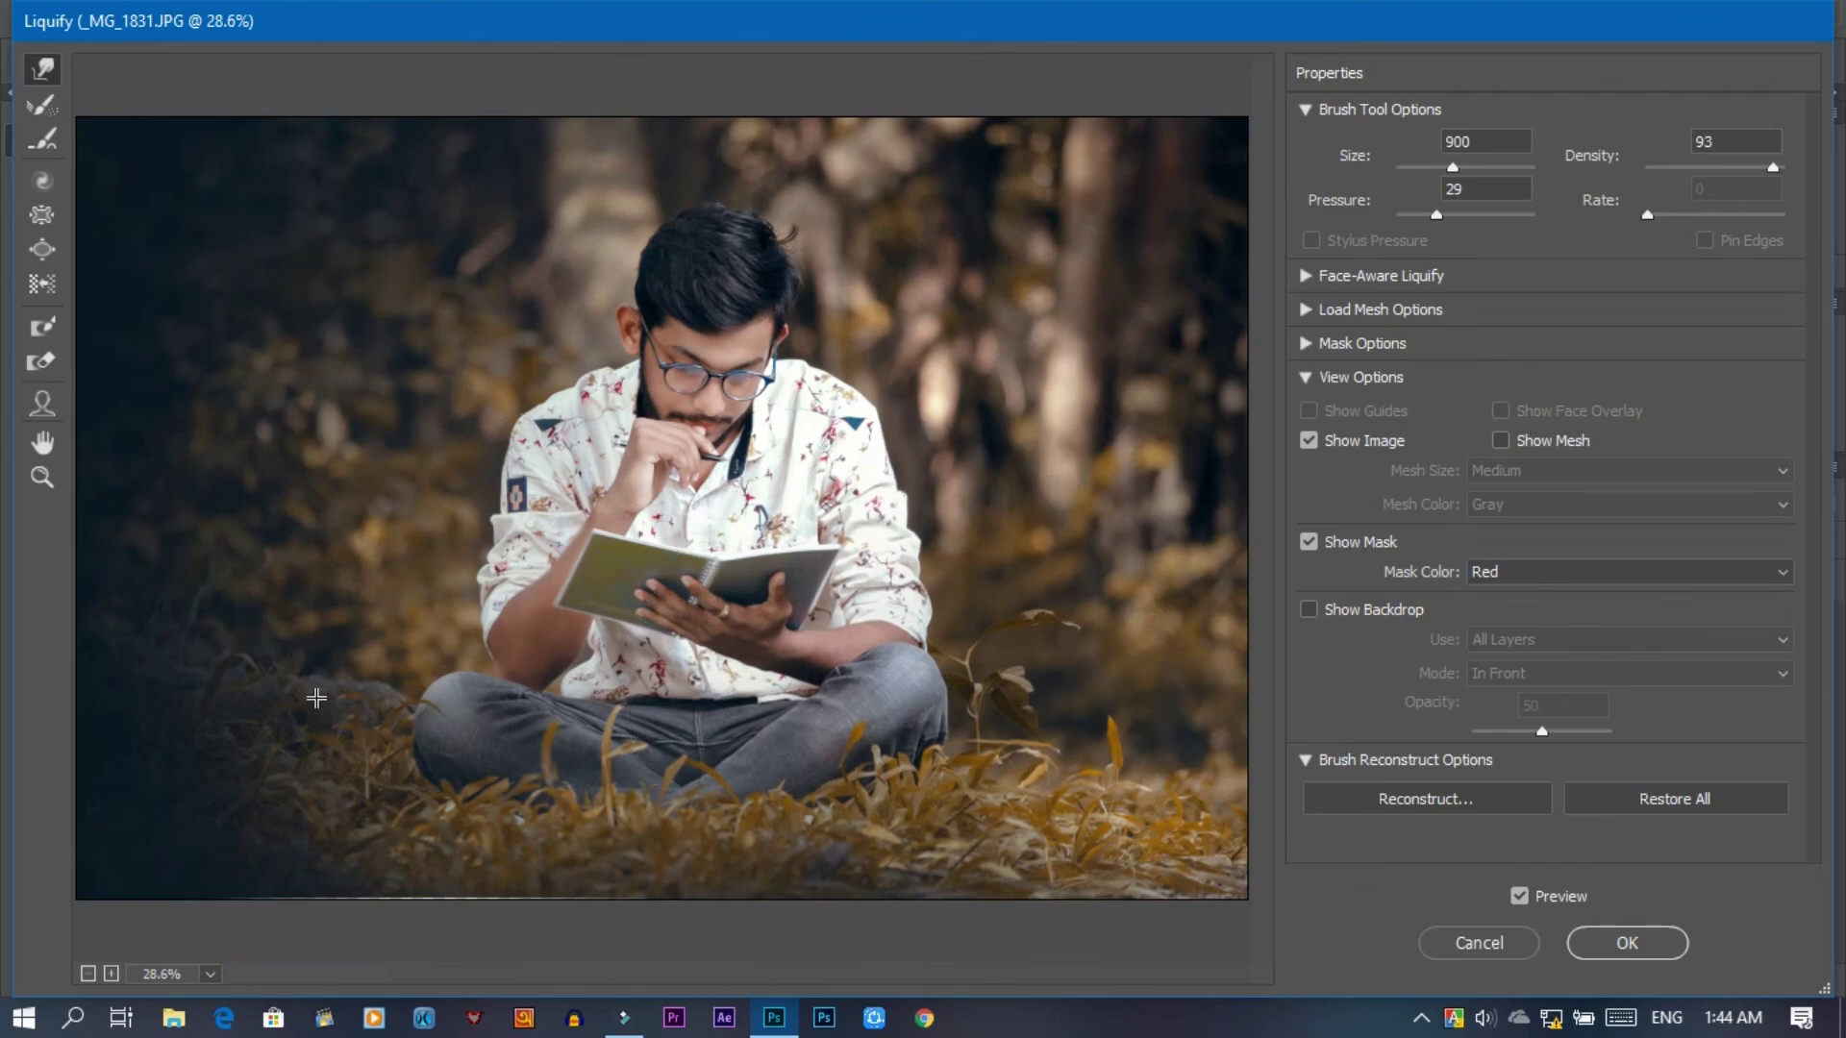
pyautogui.press('[')
pyautogui.press('[')
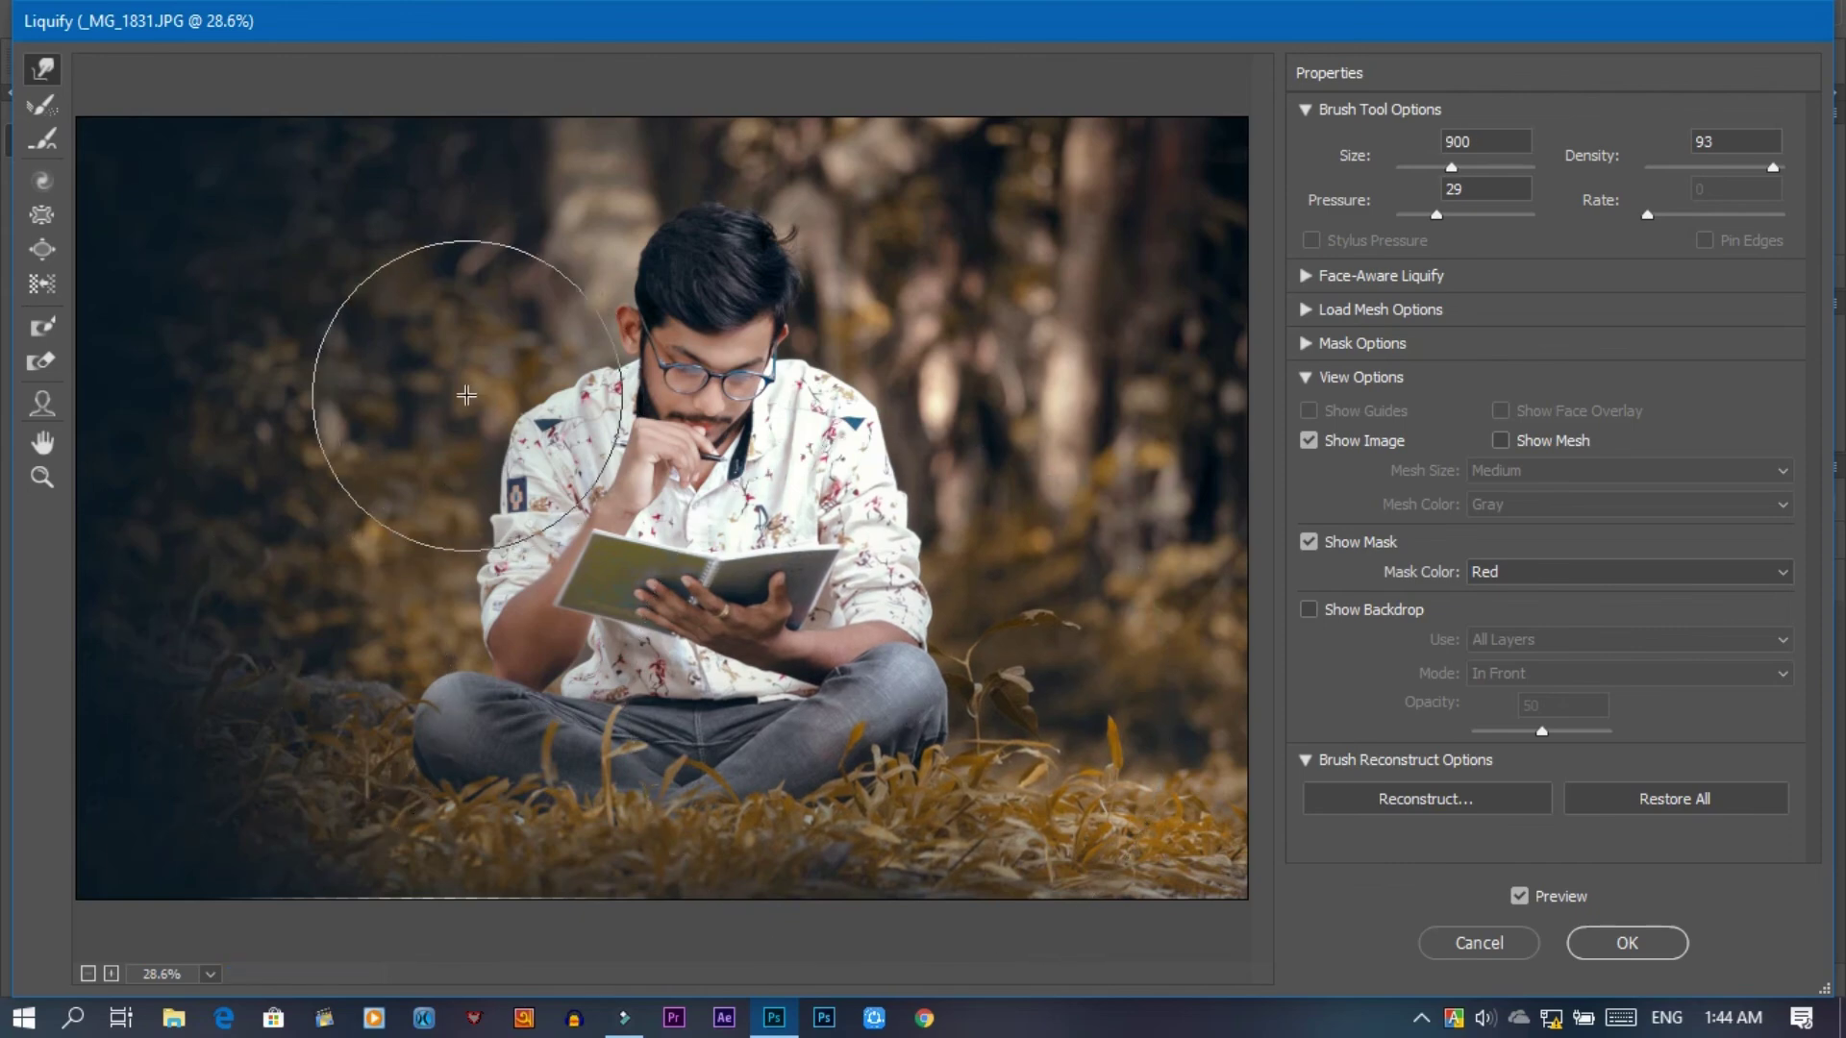
pyautogui.press('[')
pyautogui.press('[')
pyautogui.press('[')
pyautogui.press('[')
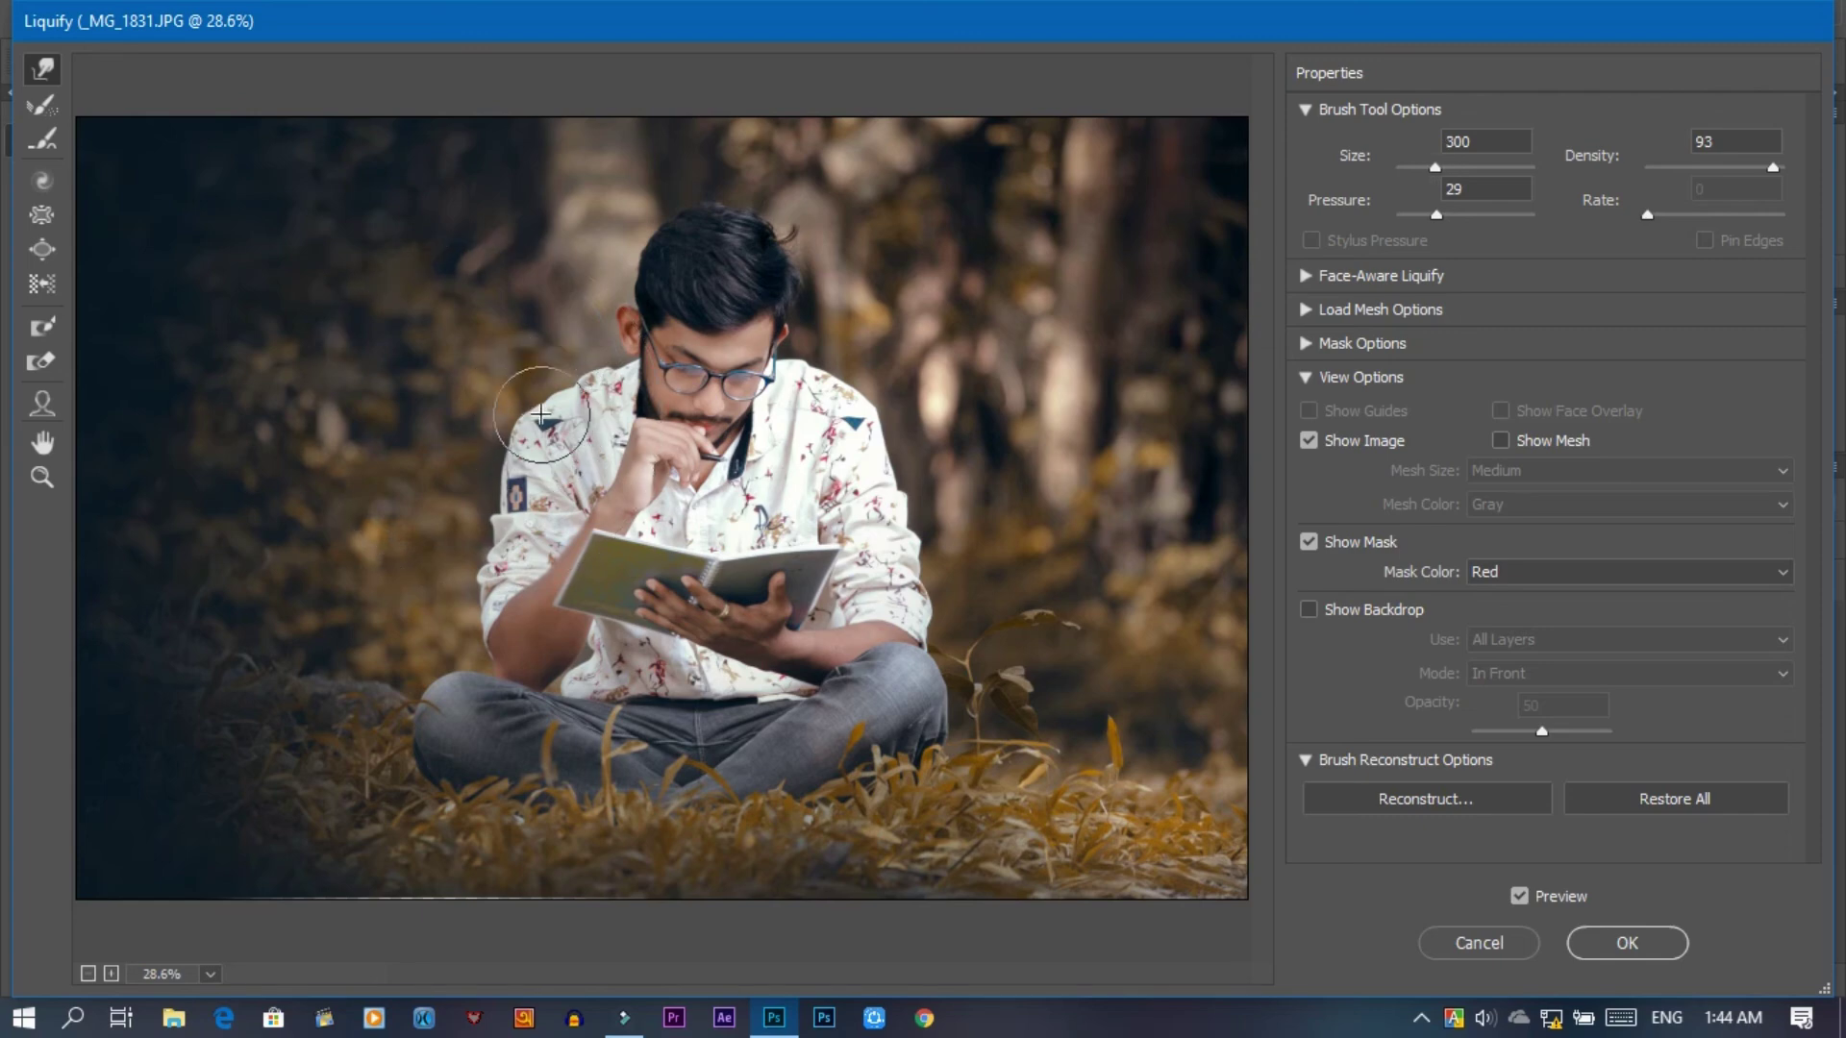
pyautogui.press(']')
pyautogui.press(']')
pyautogui.press(']')
pyautogui.moveTo(541, 413); pyautogui.dragTo(536, 397)
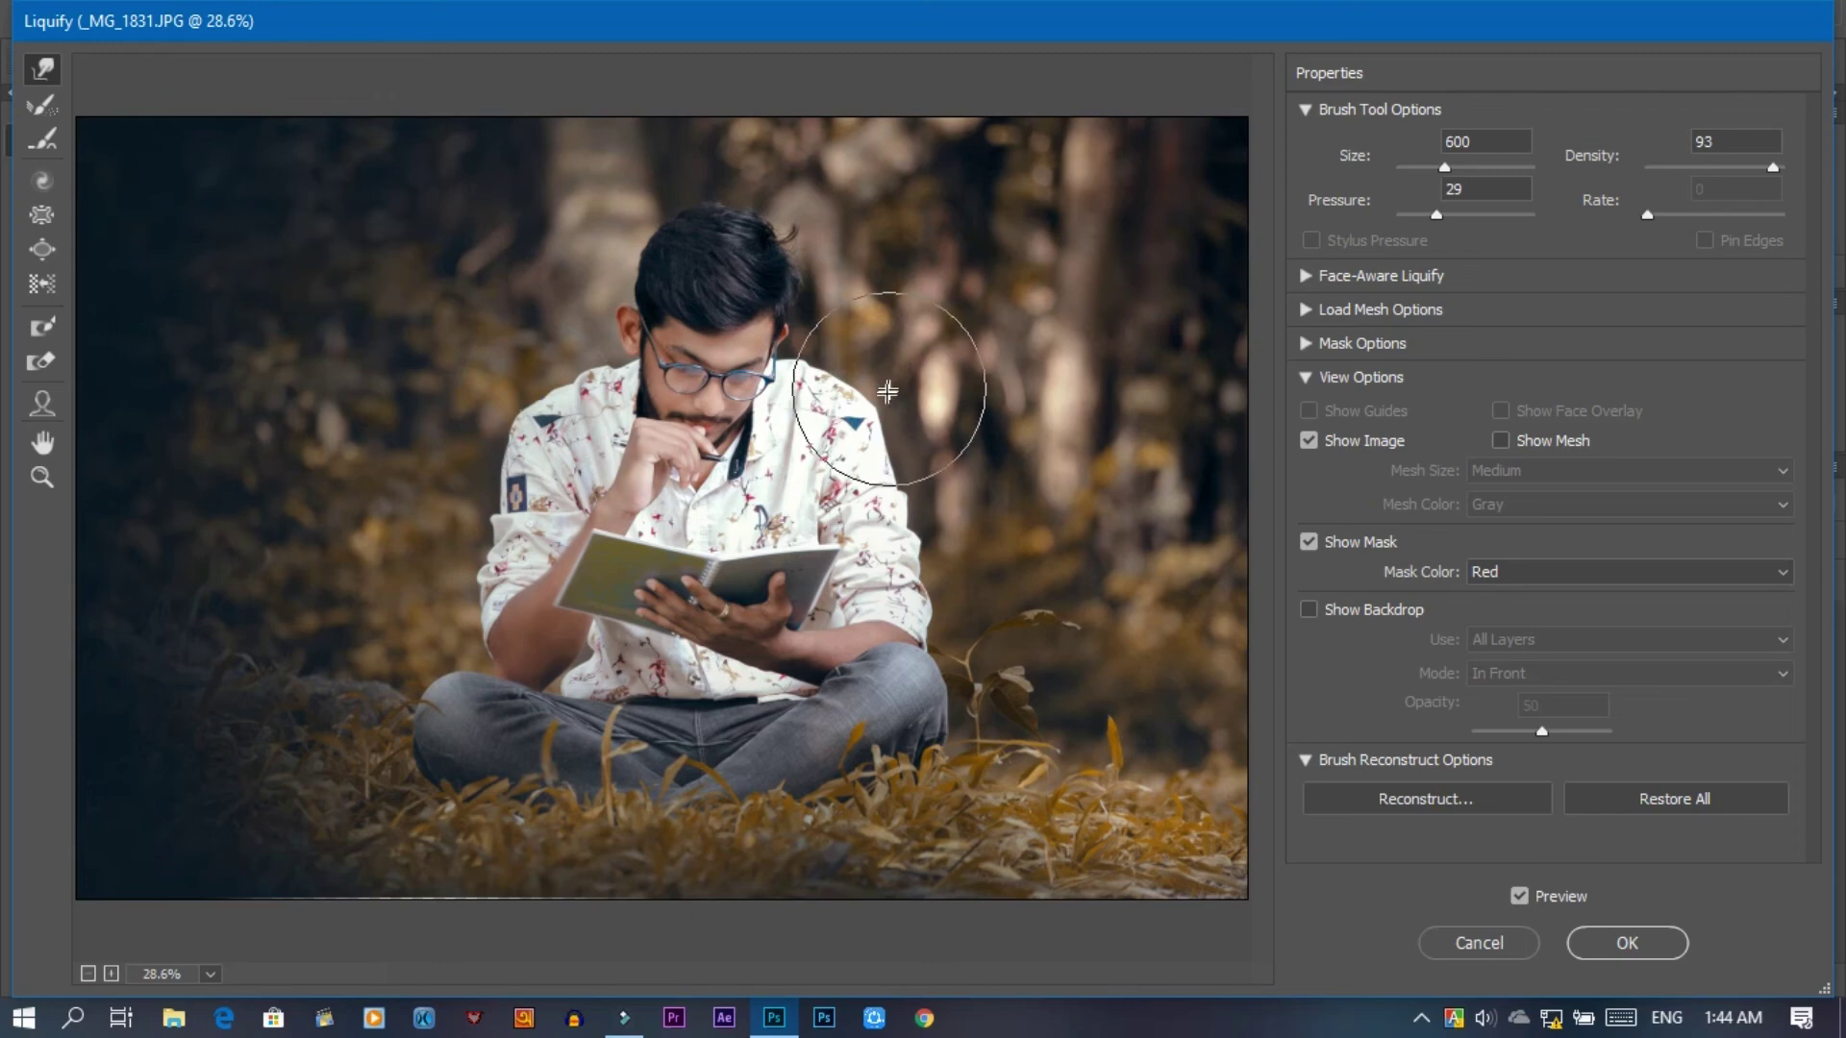
# - Touch up the other shoulder and the knee with Forward Warp, then apply Liquify
pyautogui.press(']')
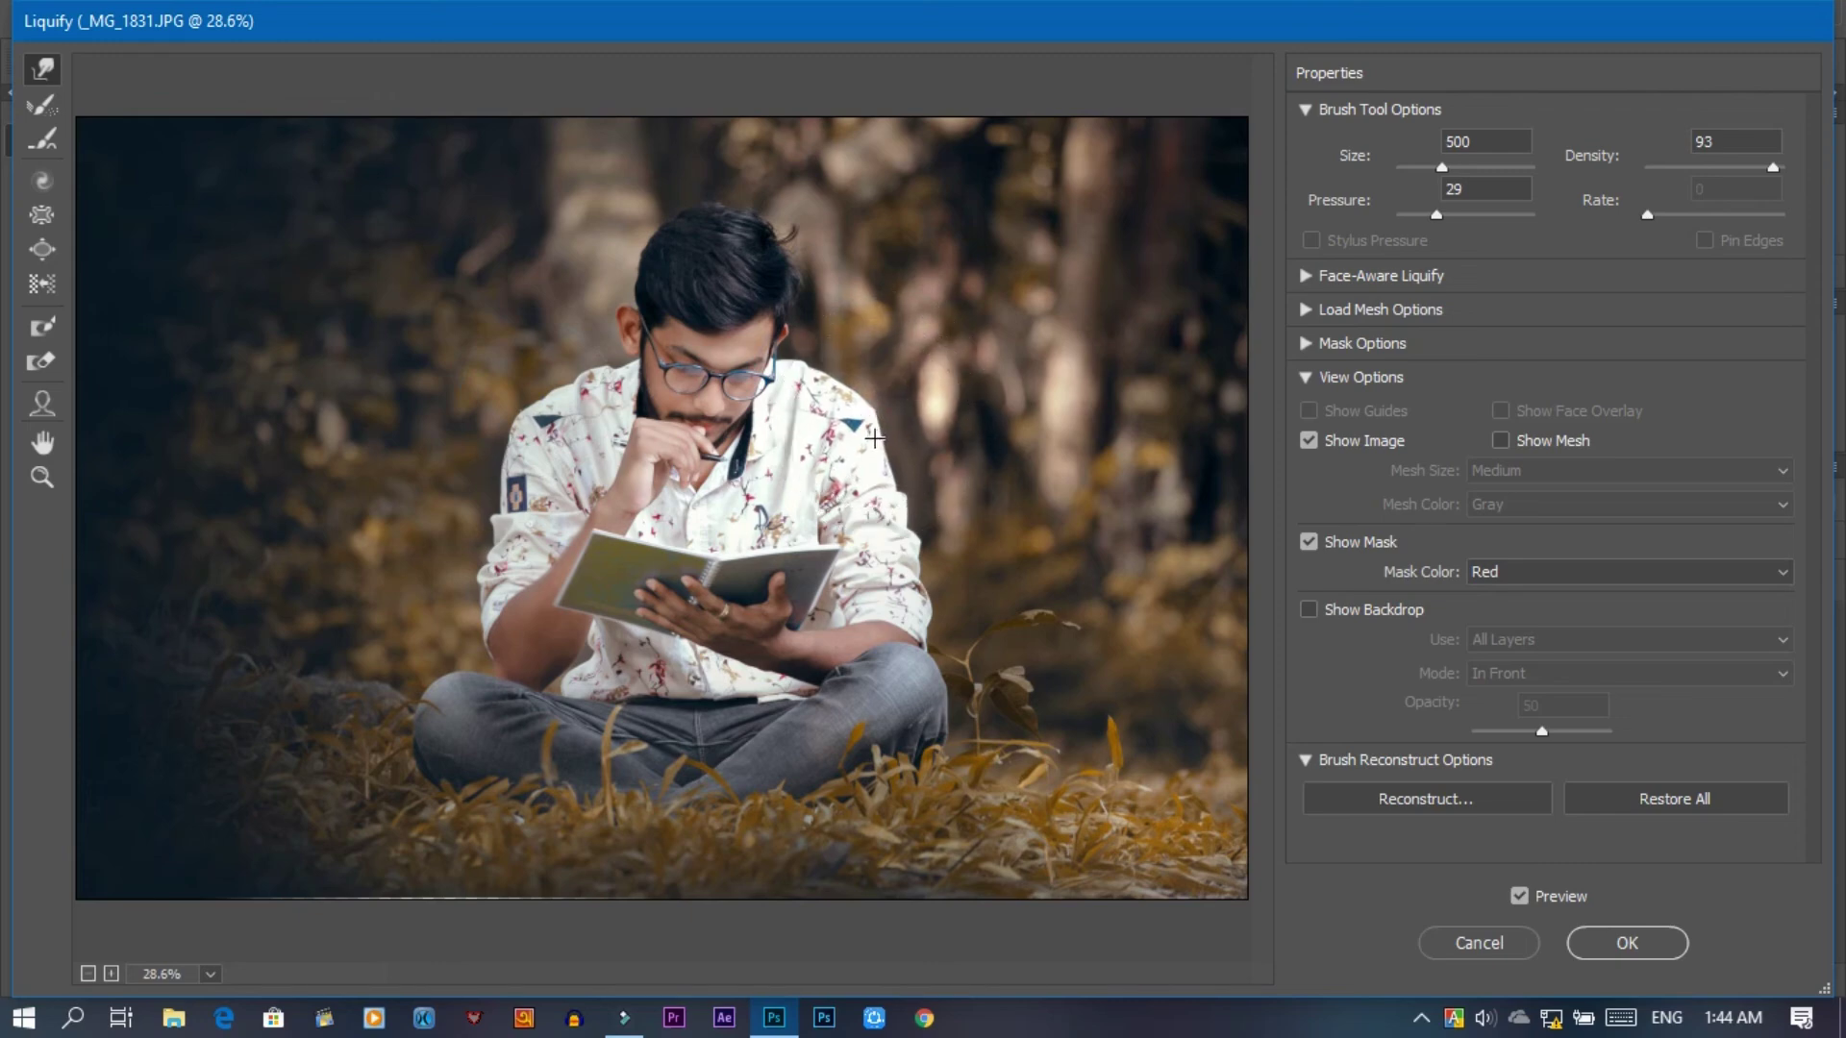
pyautogui.press('[')
pyautogui.press('[')
pyautogui.press('[')
pyautogui.press('[')
pyautogui.press('[')
pyautogui.press('[')
pyautogui.press('[')
pyautogui.press('[')
pyautogui.press('[')
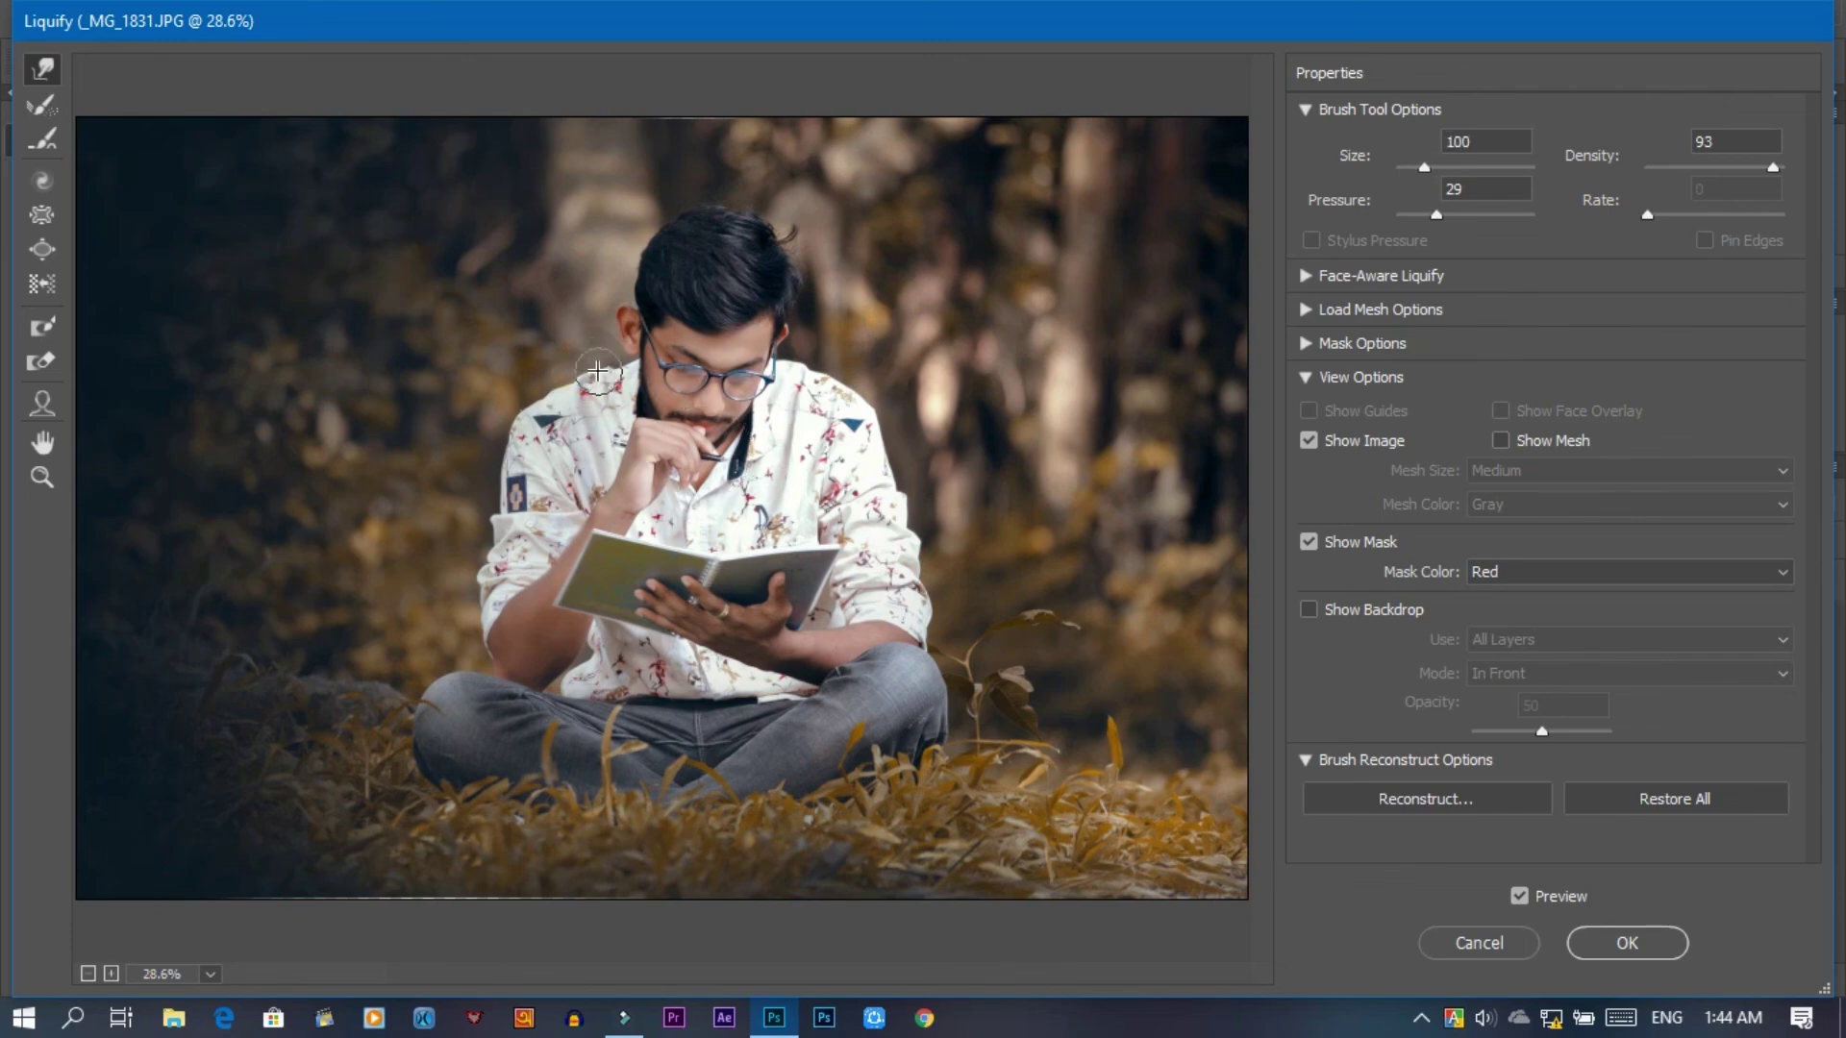
pyautogui.press(']')
pyautogui.press(']')
pyautogui.press(']')
pyautogui.press(']')
pyautogui.press(']')
pyautogui.press(']')
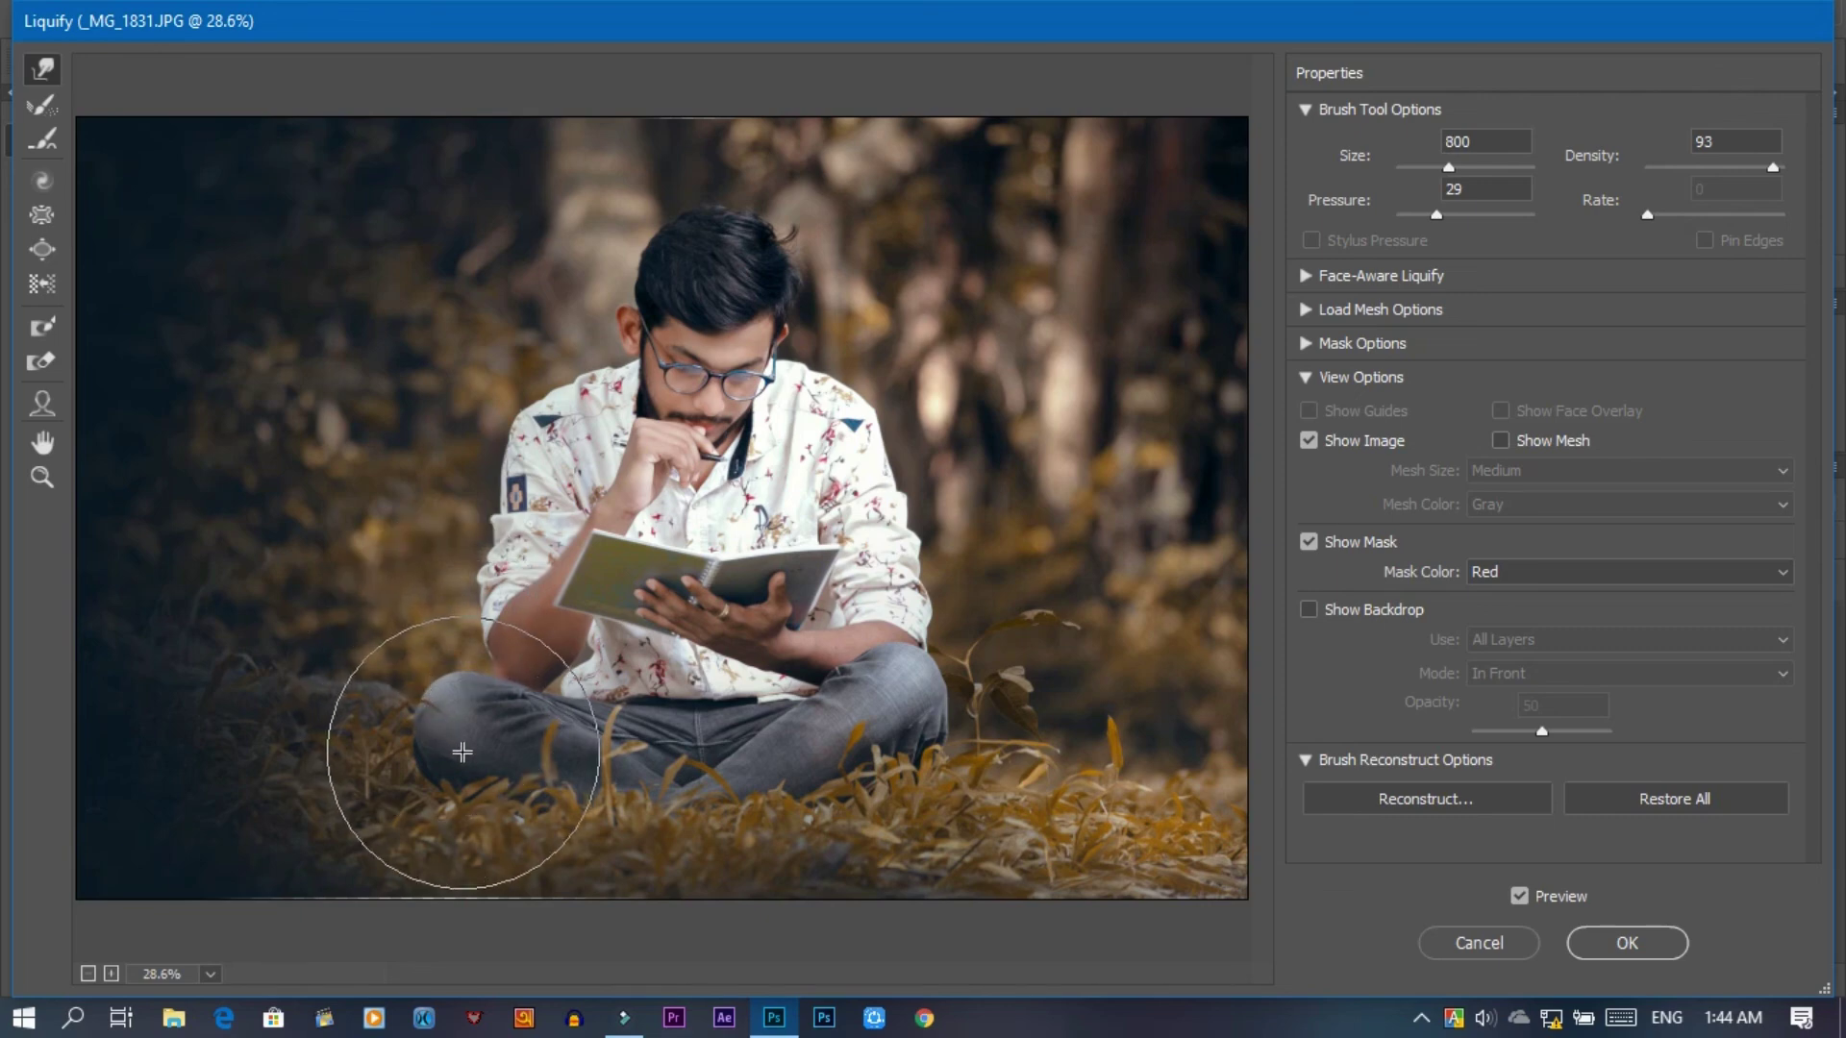
pyautogui.press('[')
pyautogui.press('[')
pyautogui.press('[')
pyautogui.press(']')
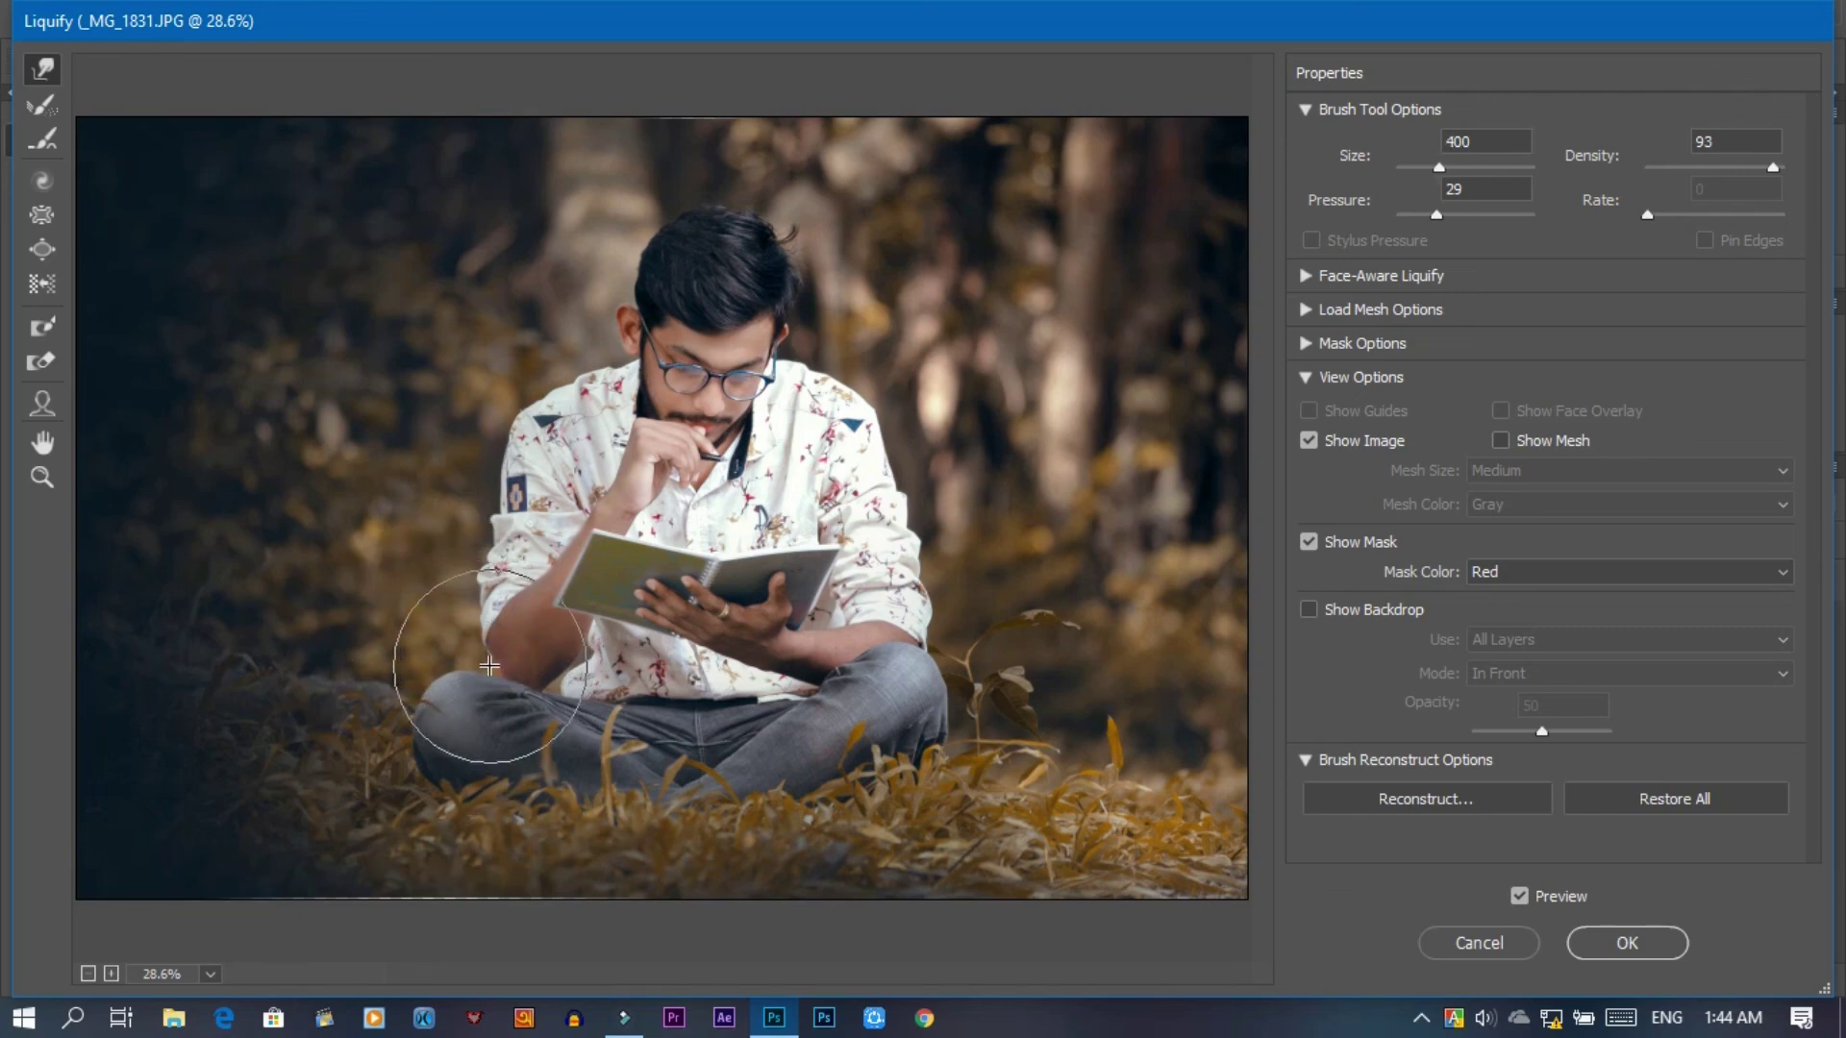
pyautogui.press(']')
pyautogui.press(']')
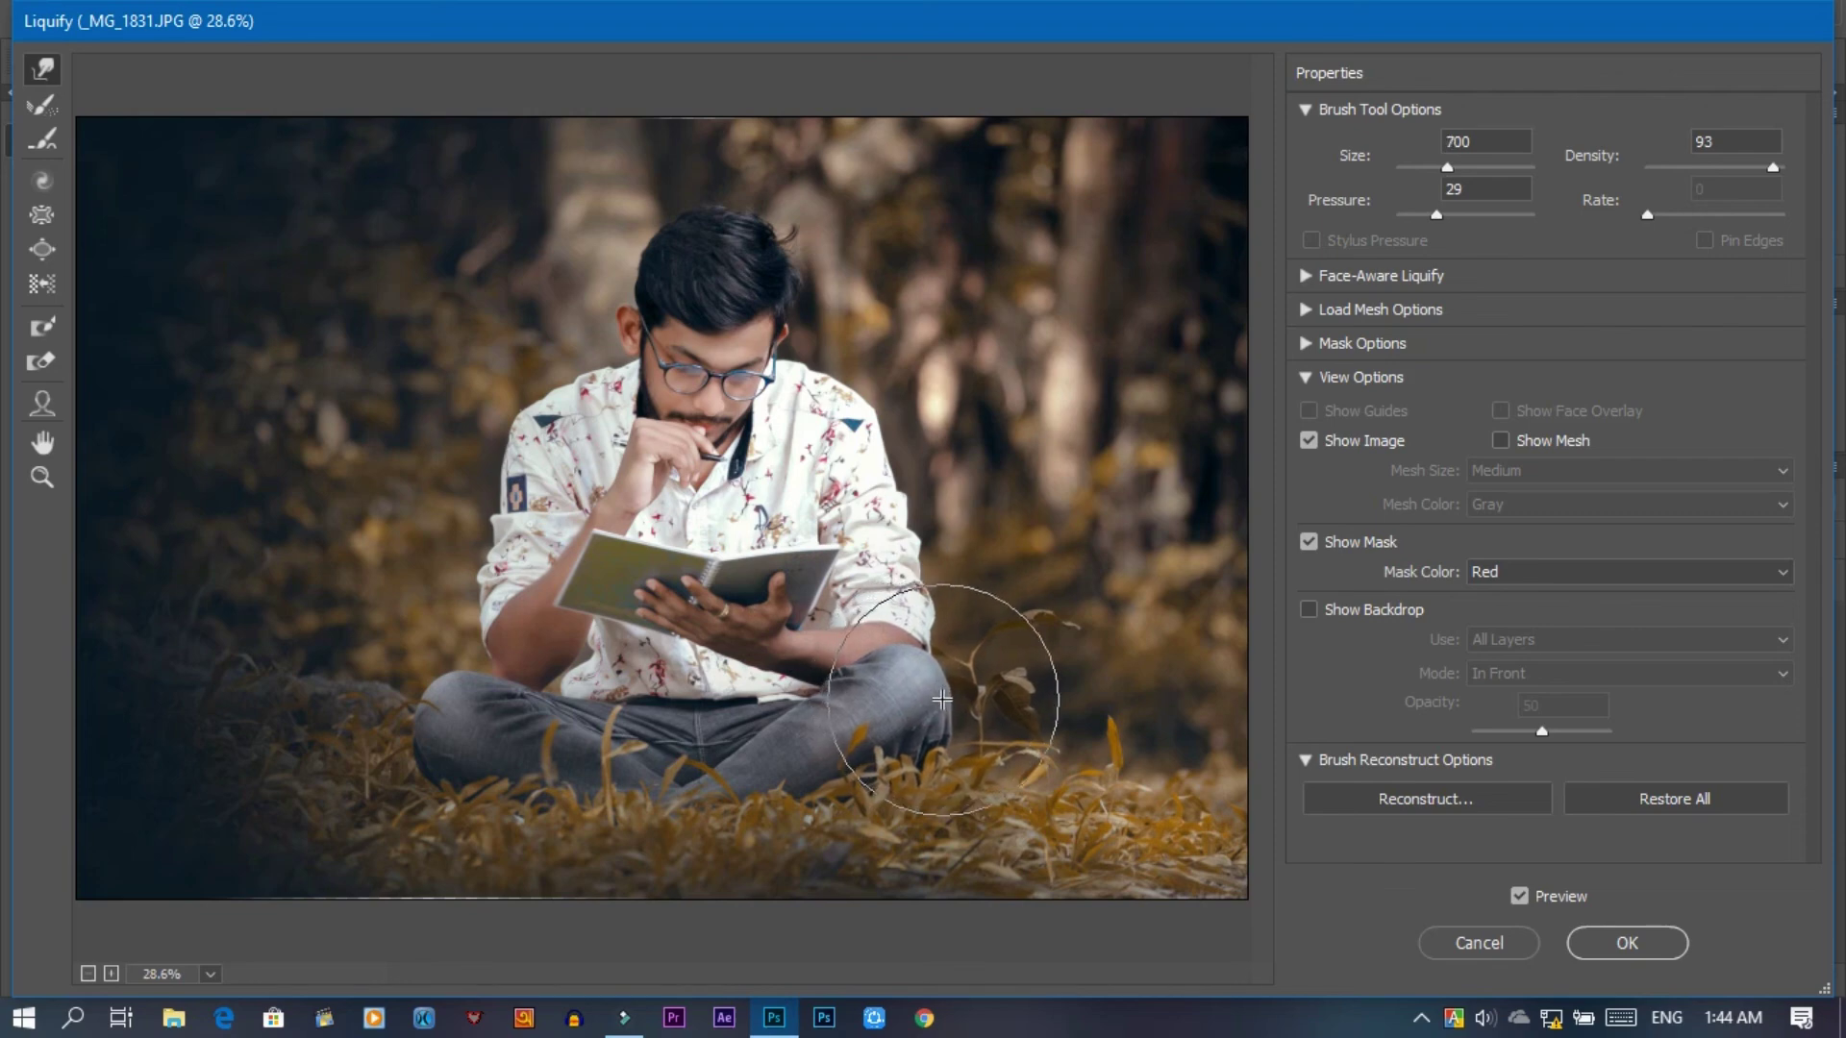
pyautogui.click(1625, 941)
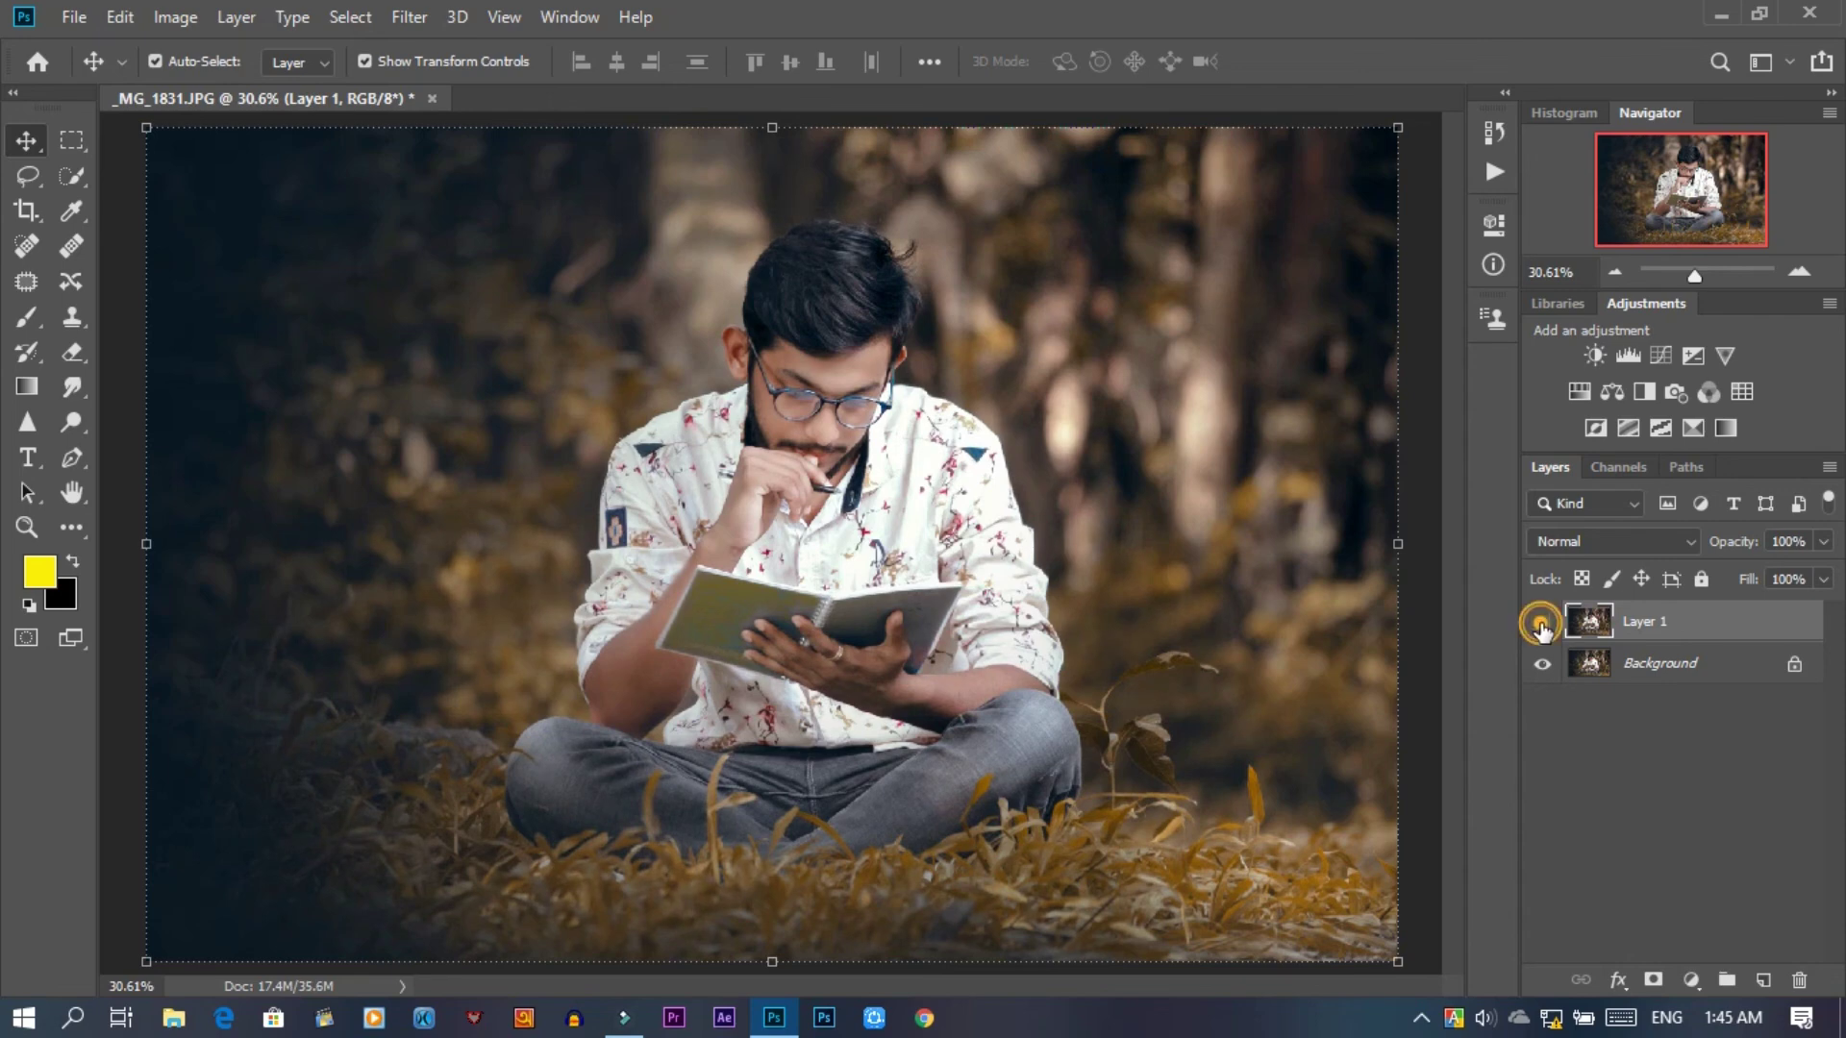
# - Compare Layer 1 on and off, merge the layers, and start File > Place Linked
pyautogui.click(1541, 625)
pyautogui.click(1542, 627)
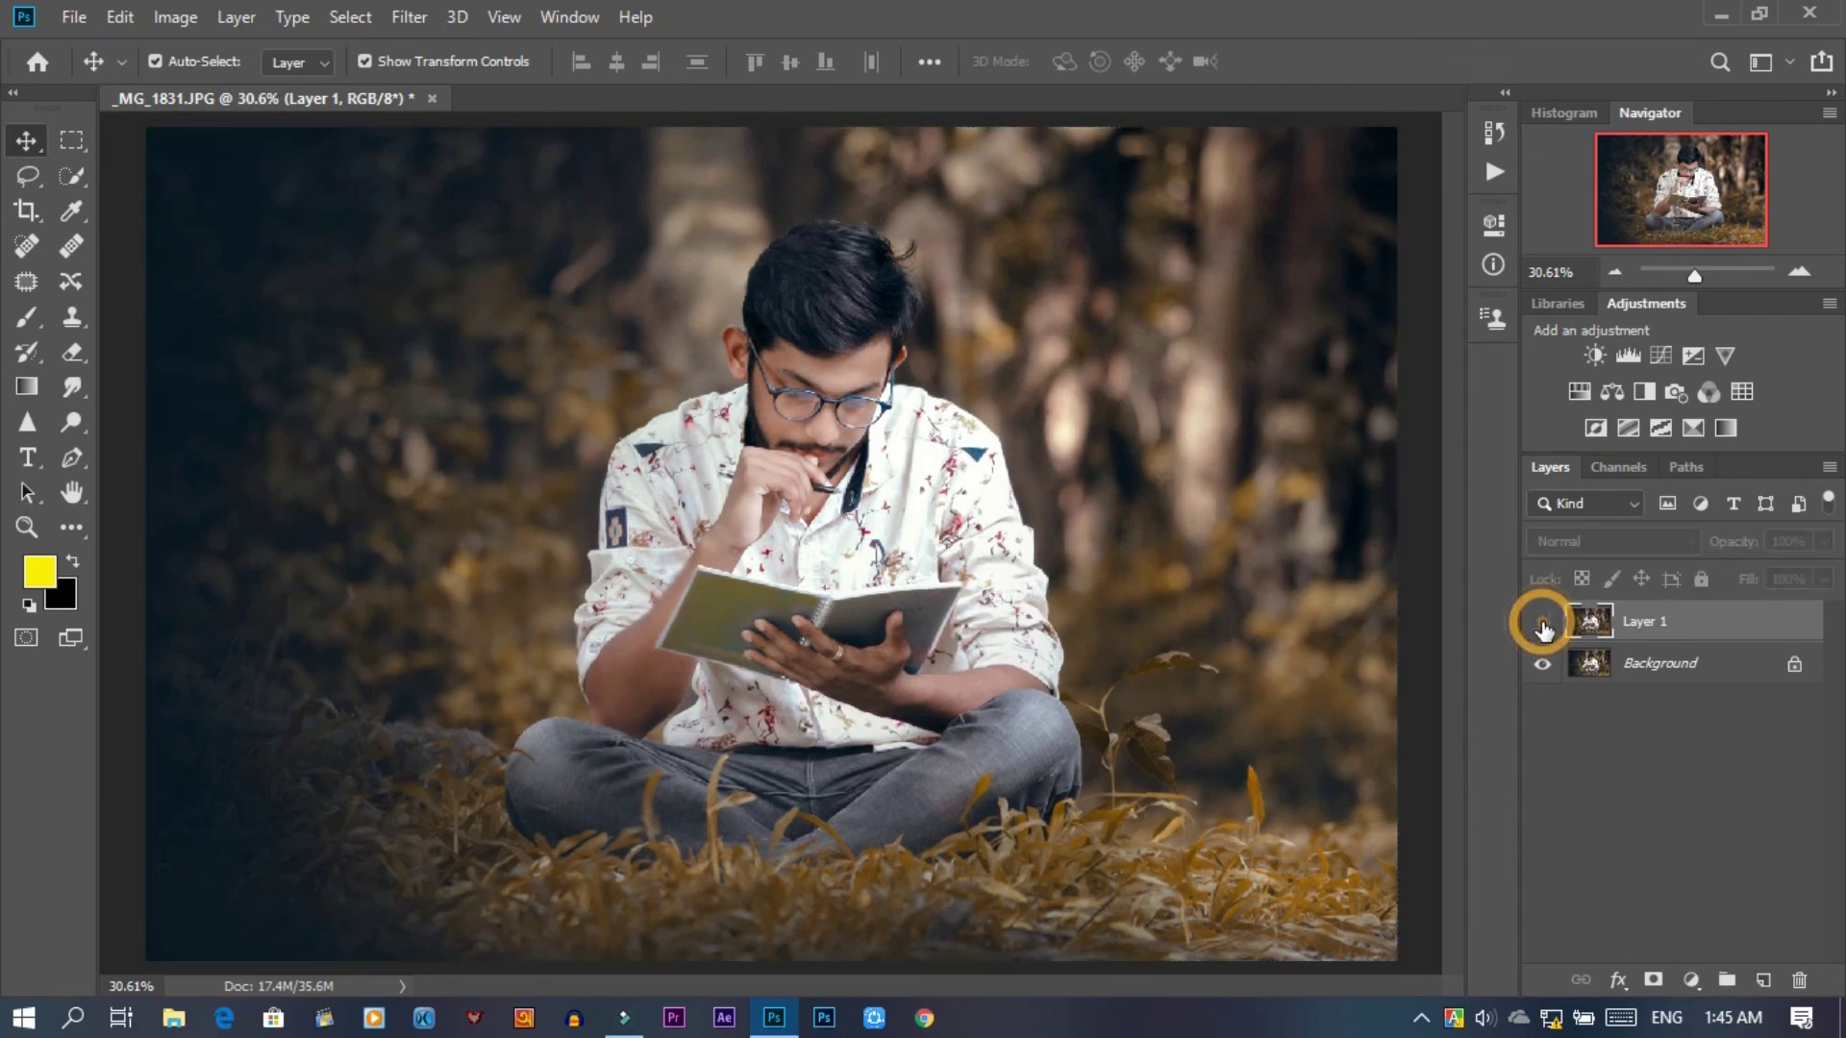
pyautogui.rightClick(1689, 630)
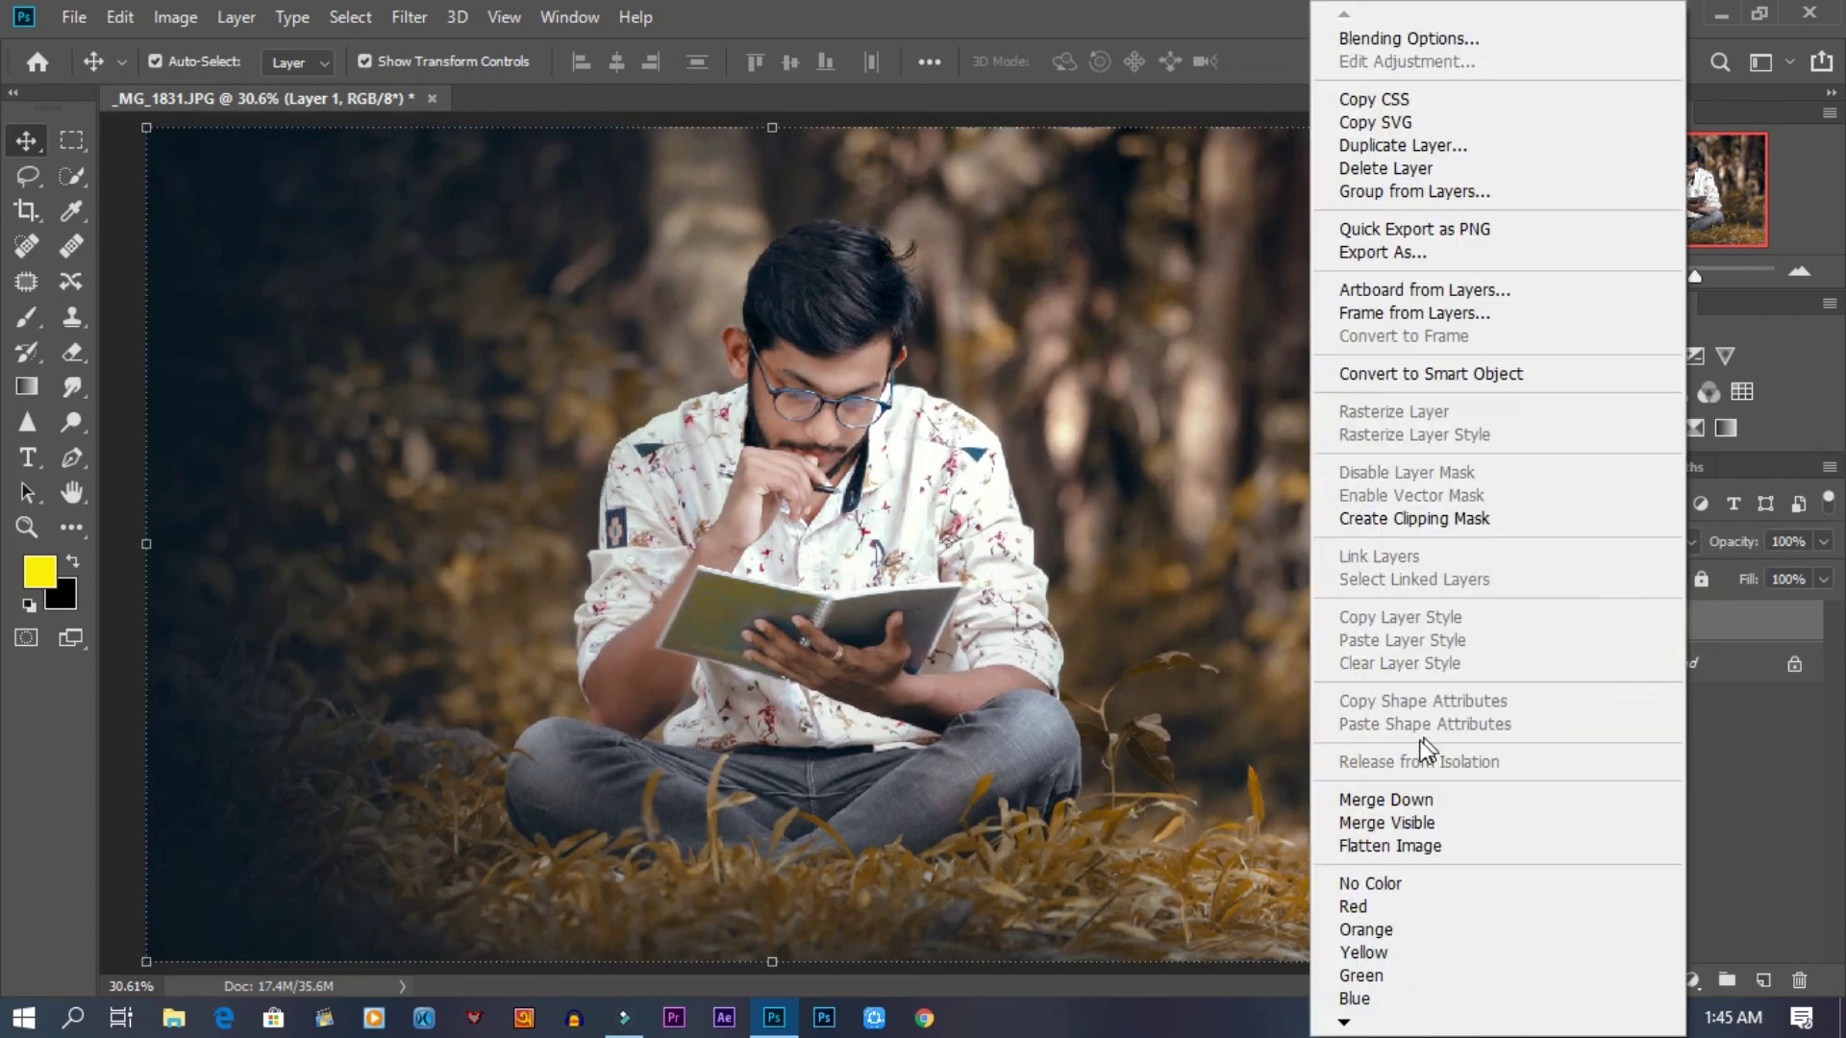
pyautogui.click(1375, 898)
pyautogui.click(74, 17)
pyautogui.click(182, 496)
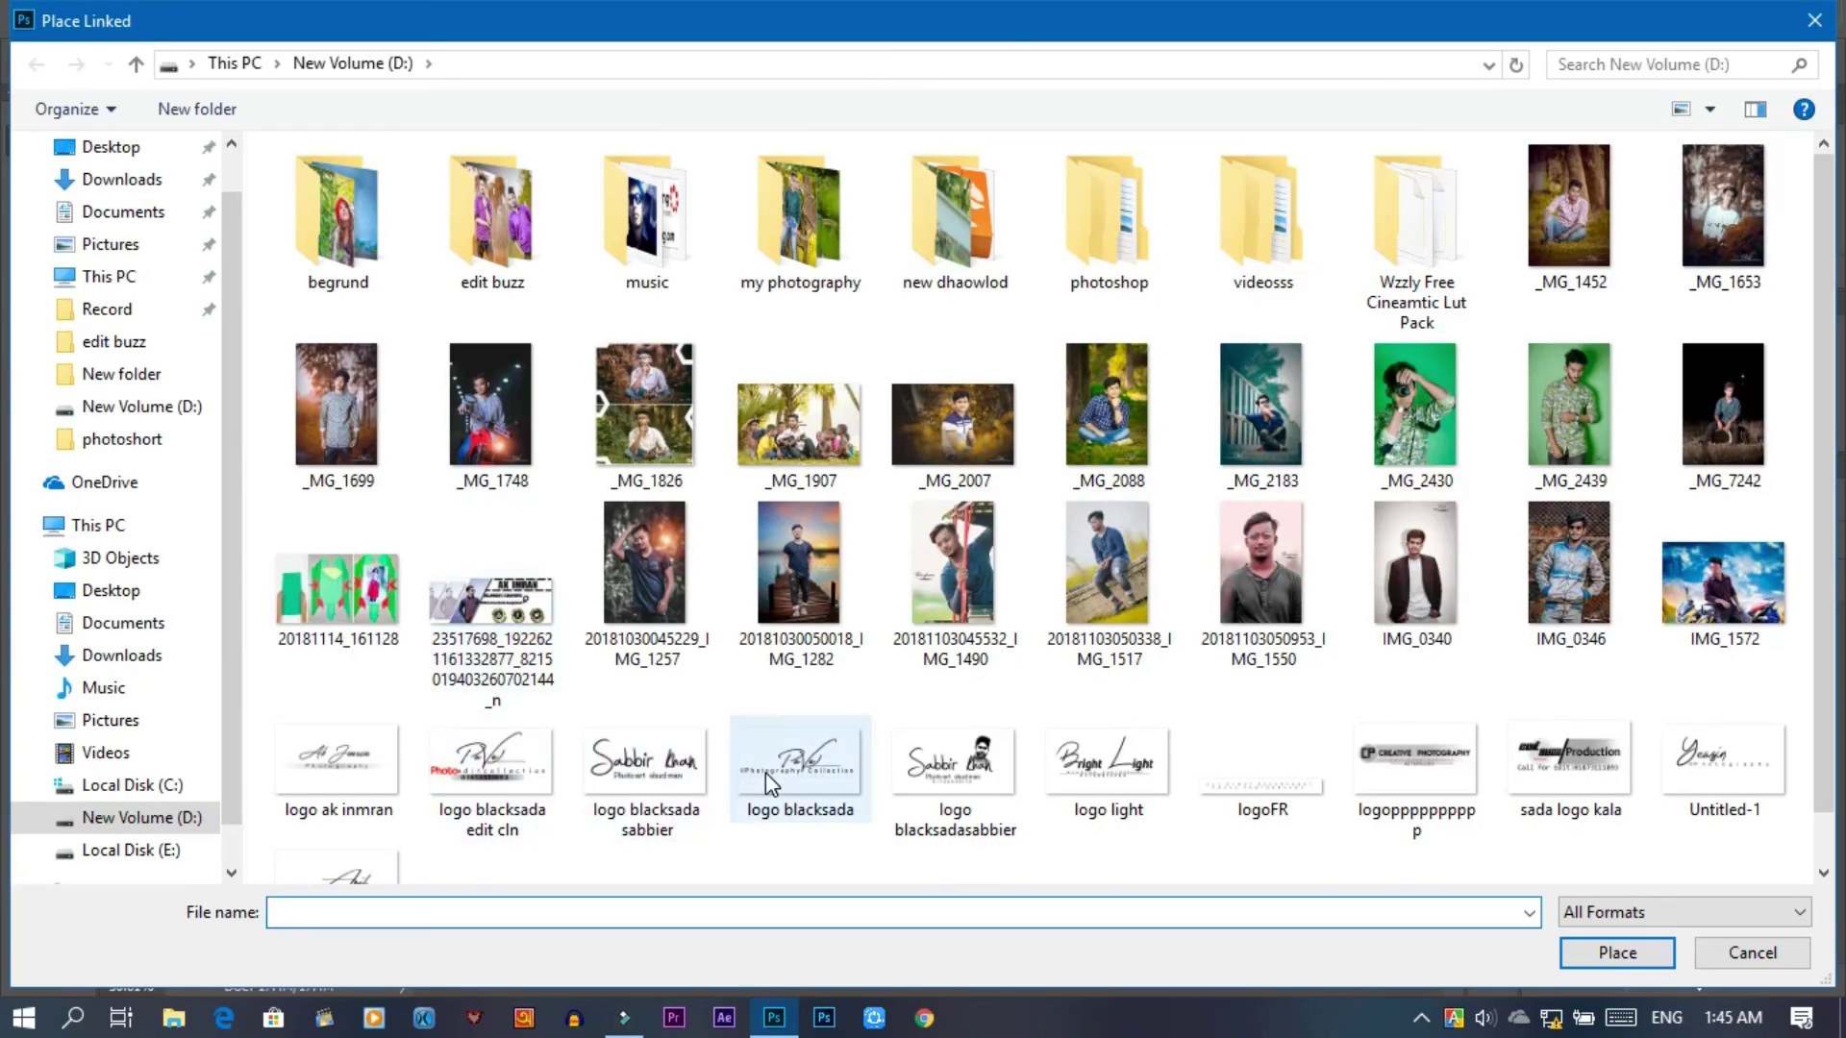
# - Place the logo blacksada file, scale it to about 25%, and set it in the bottom-left corner
pyautogui.click(779, 772)
pyautogui.doubleClick(783, 775)
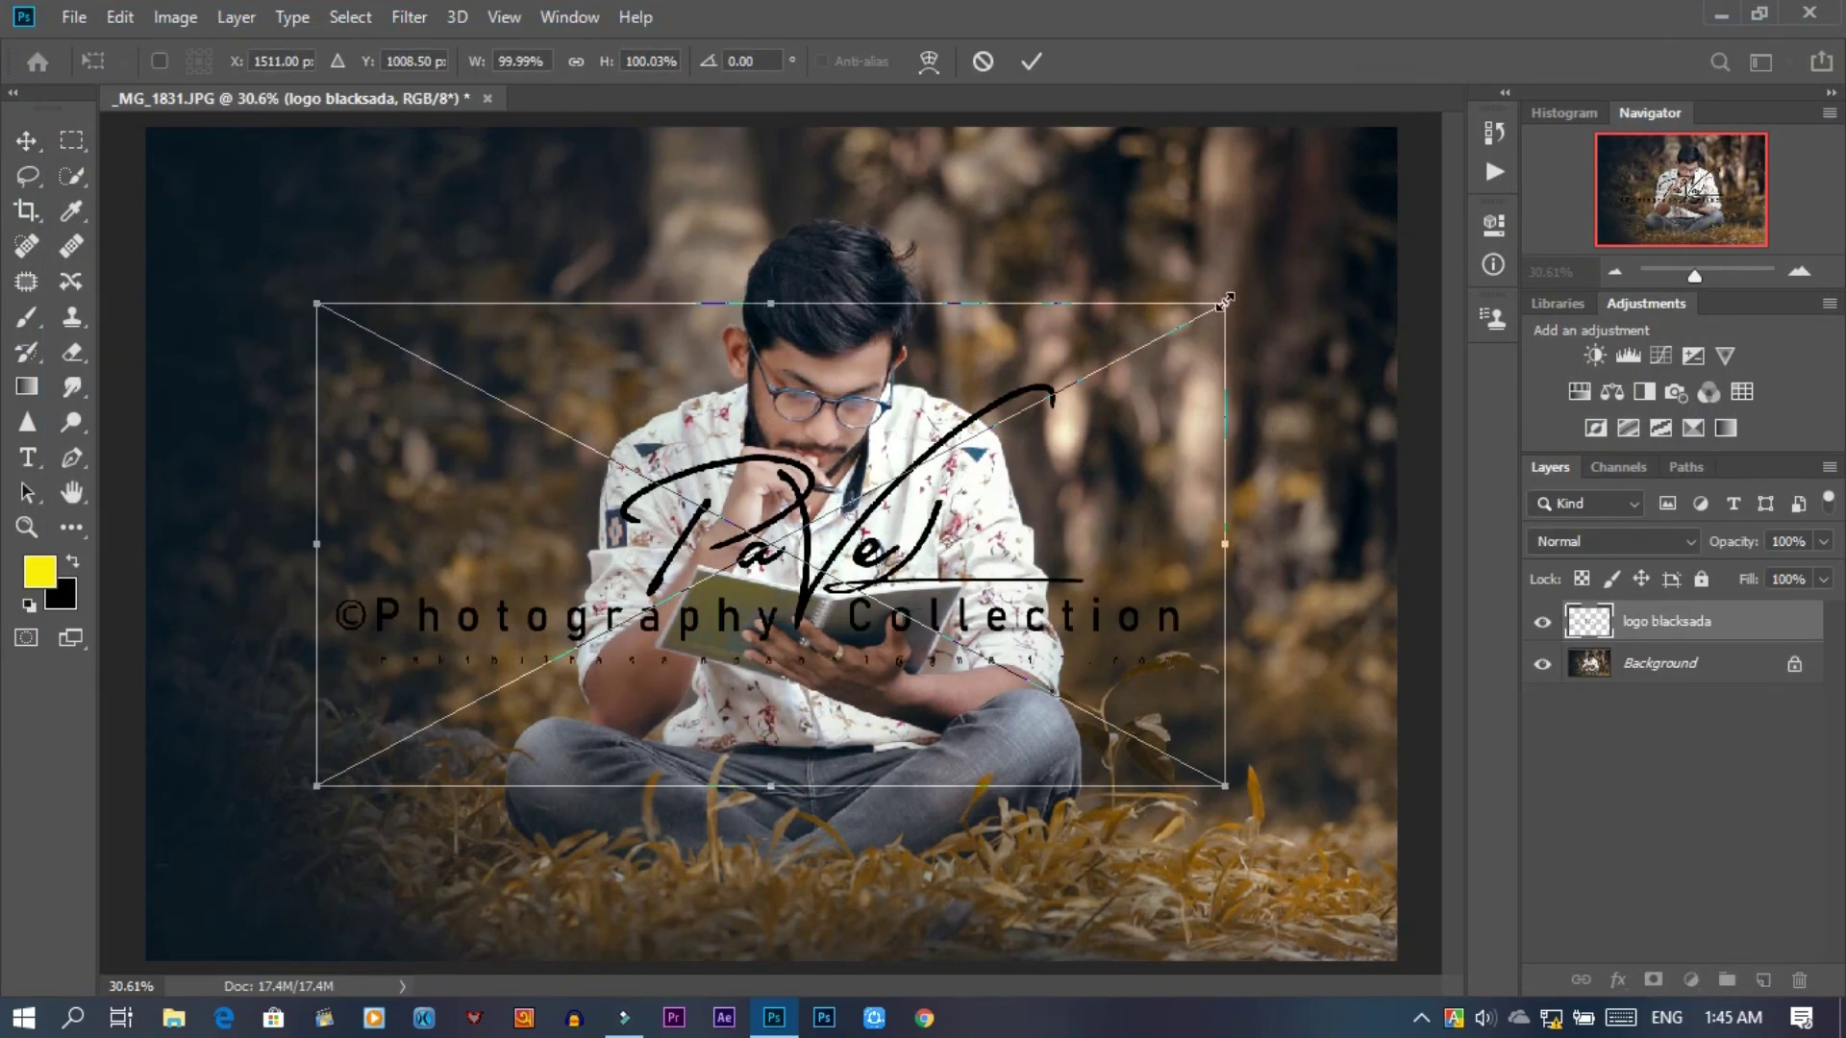
pyautogui.moveTo(1224, 301); pyautogui.dragTo(808, 673)
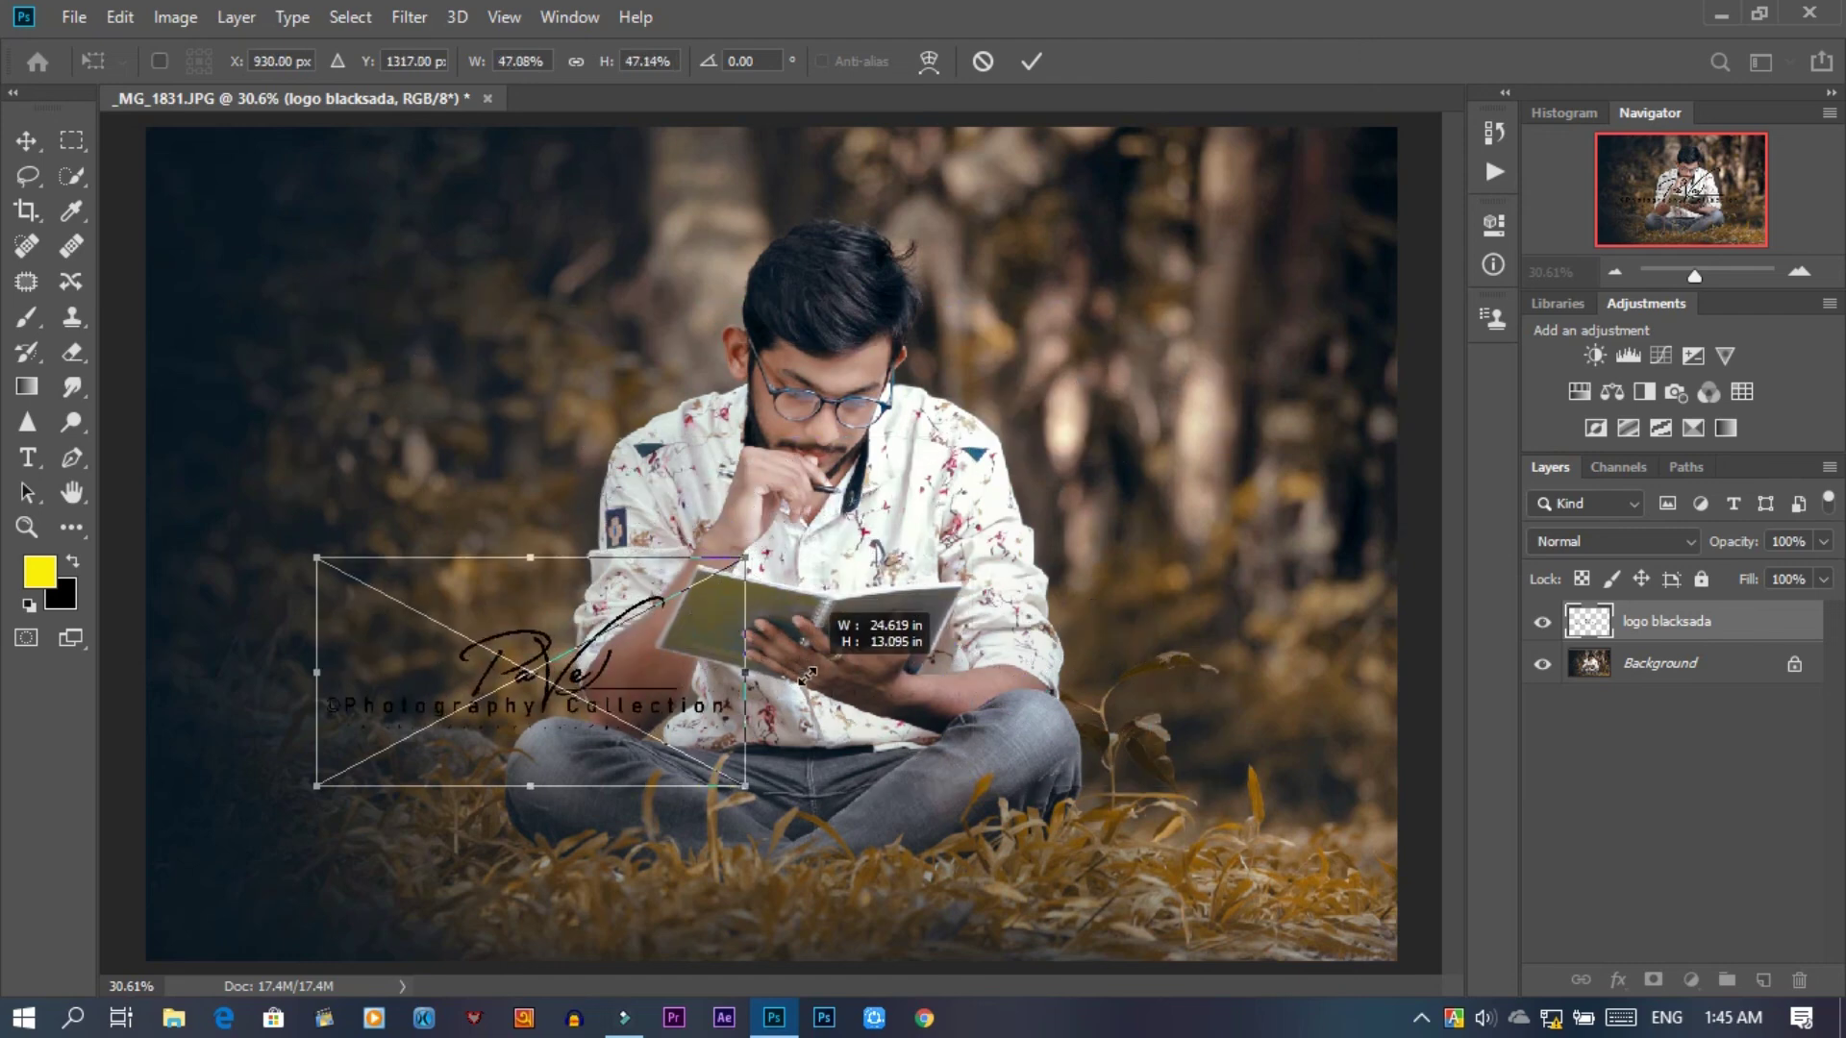
pyautogui.moveTo(680, 671)
pyautogui.mouseDown()
pyautogui.moveTo(582, 808)
pyautogui.moveTo(542, 818)
pyautogui.mouseUp()
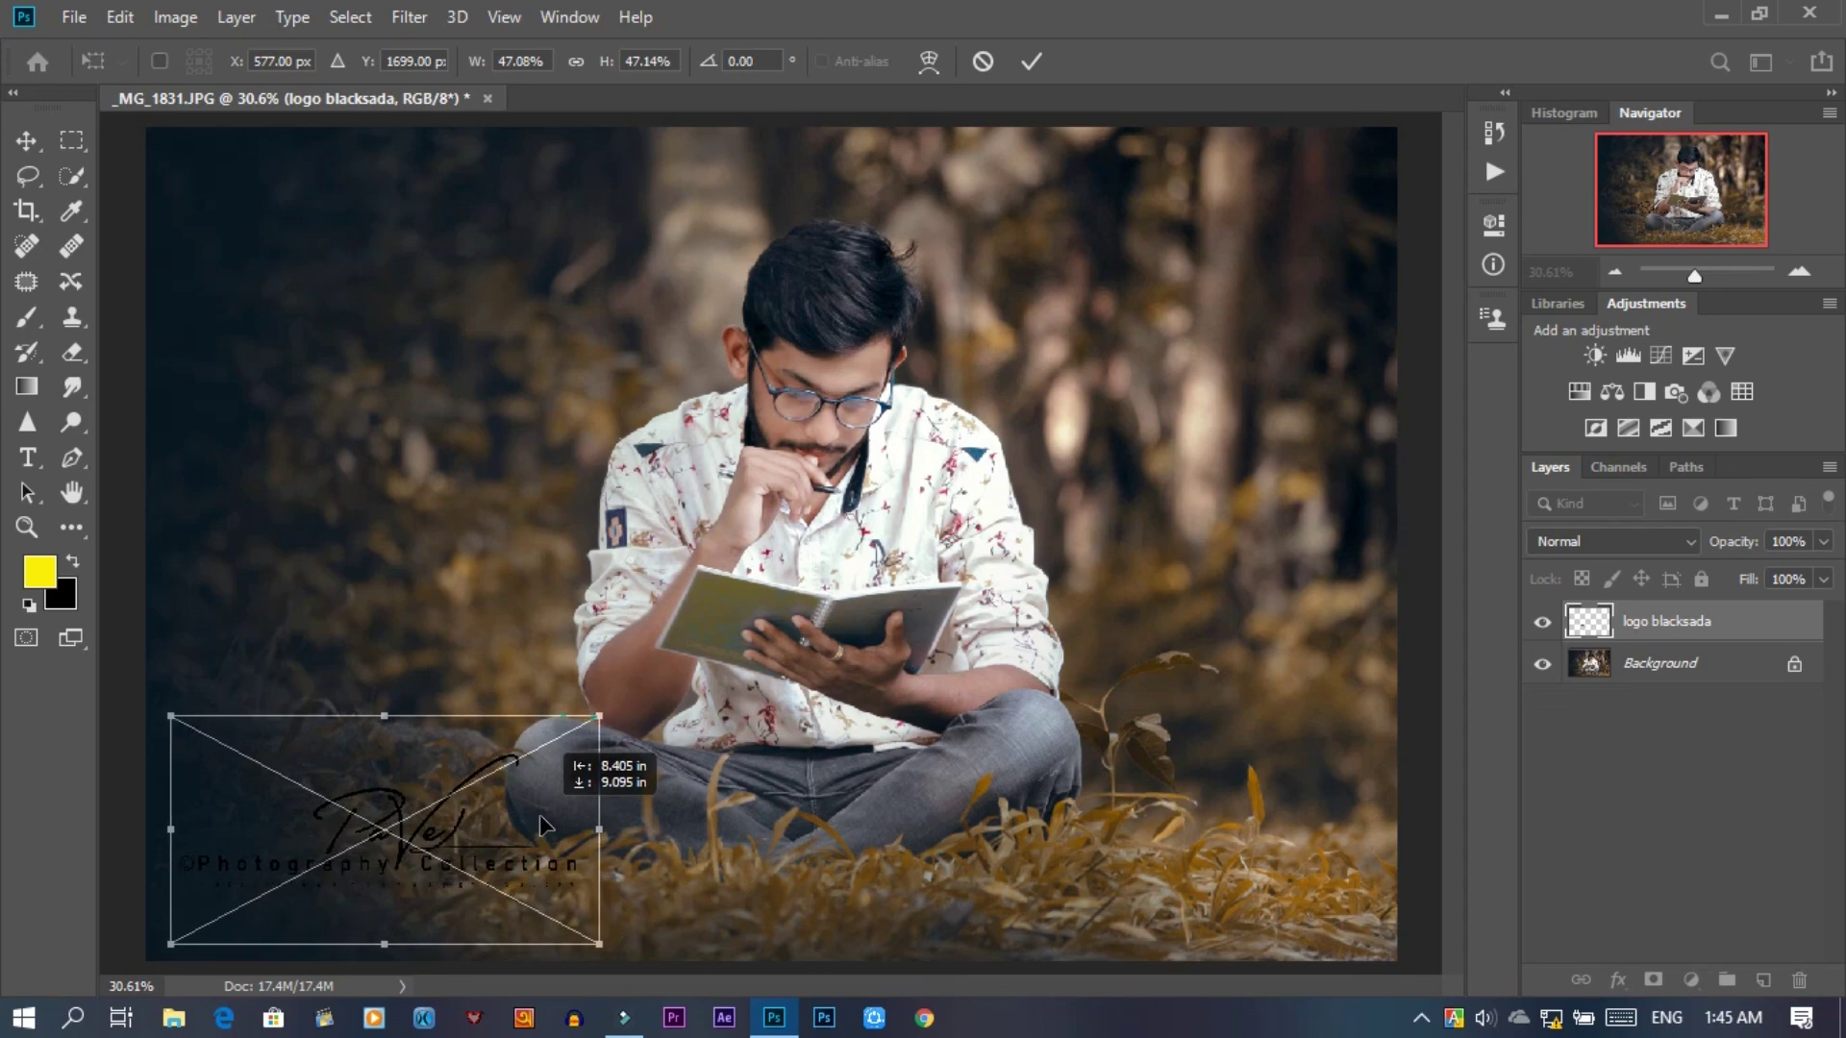
pyautogui.moveTo(598, 717); pyautogui.dragTo(430, 875)
pyautogui.click(1031, 66)
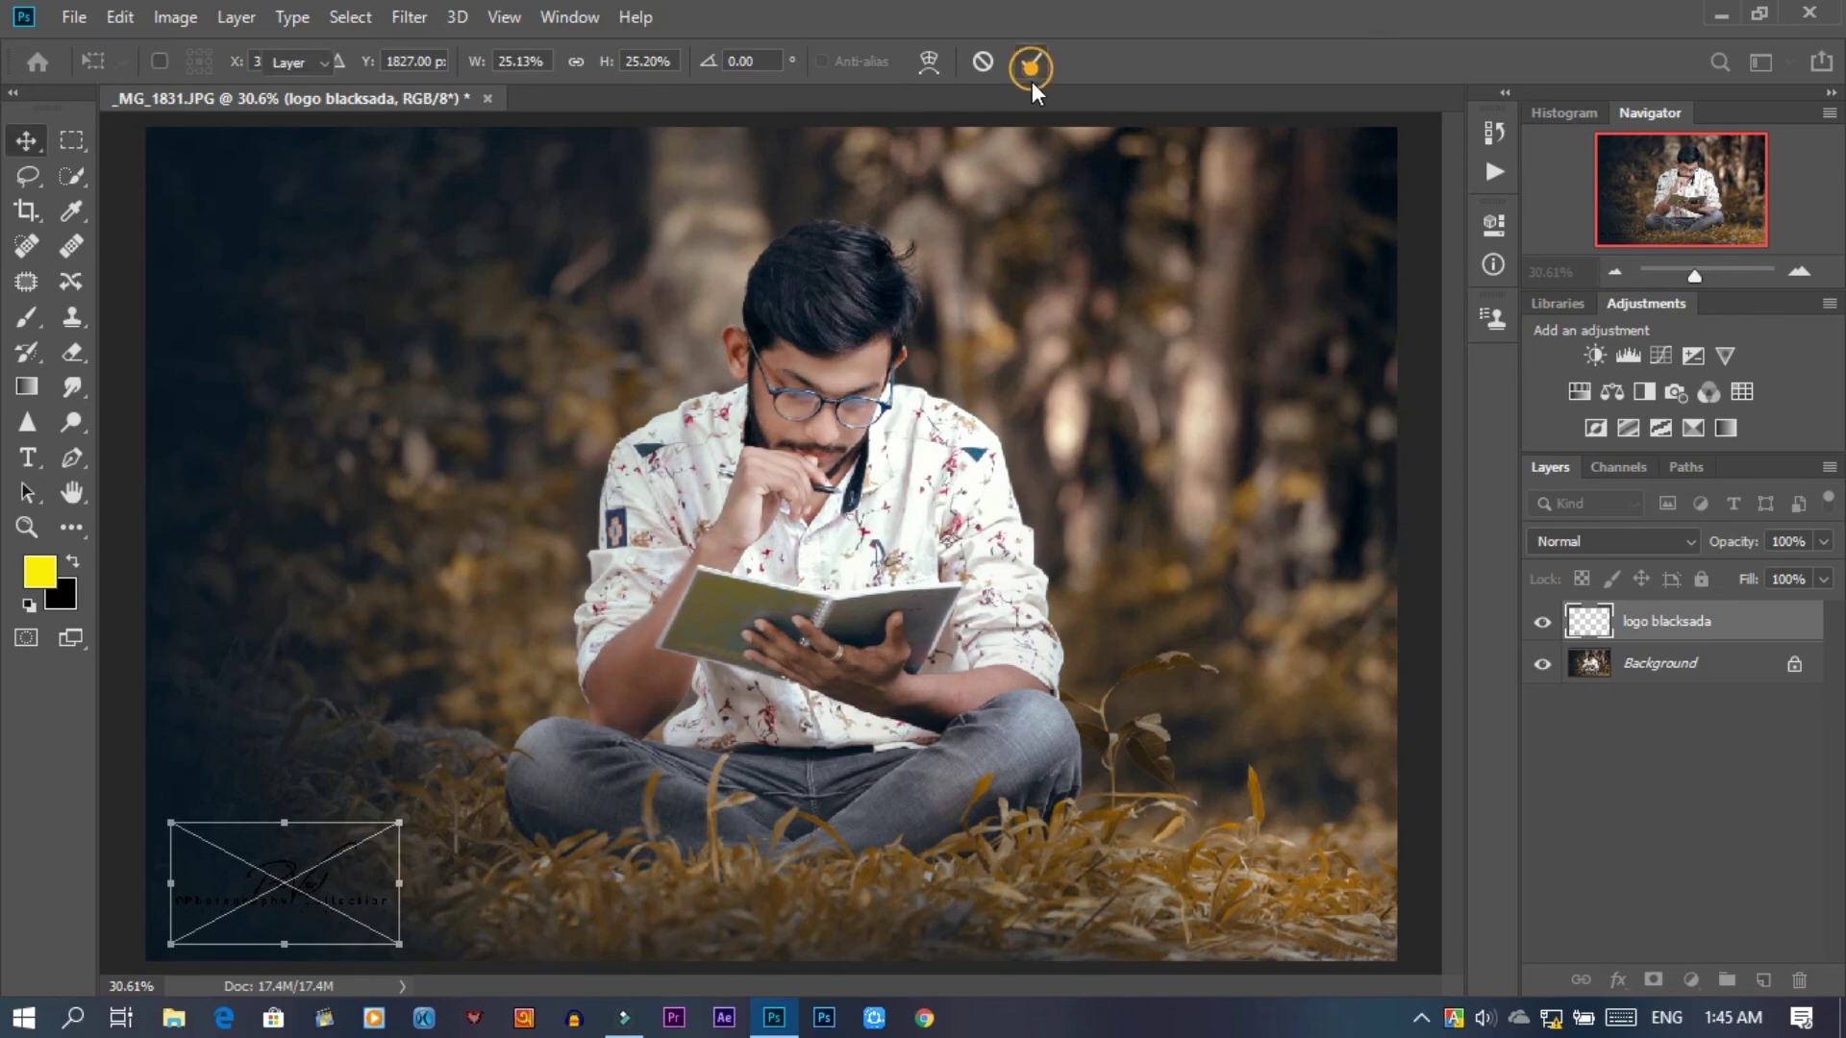
# - Rasterize the logo layer and invert it from black to white
pyautogui.rightClick(1669, 625)
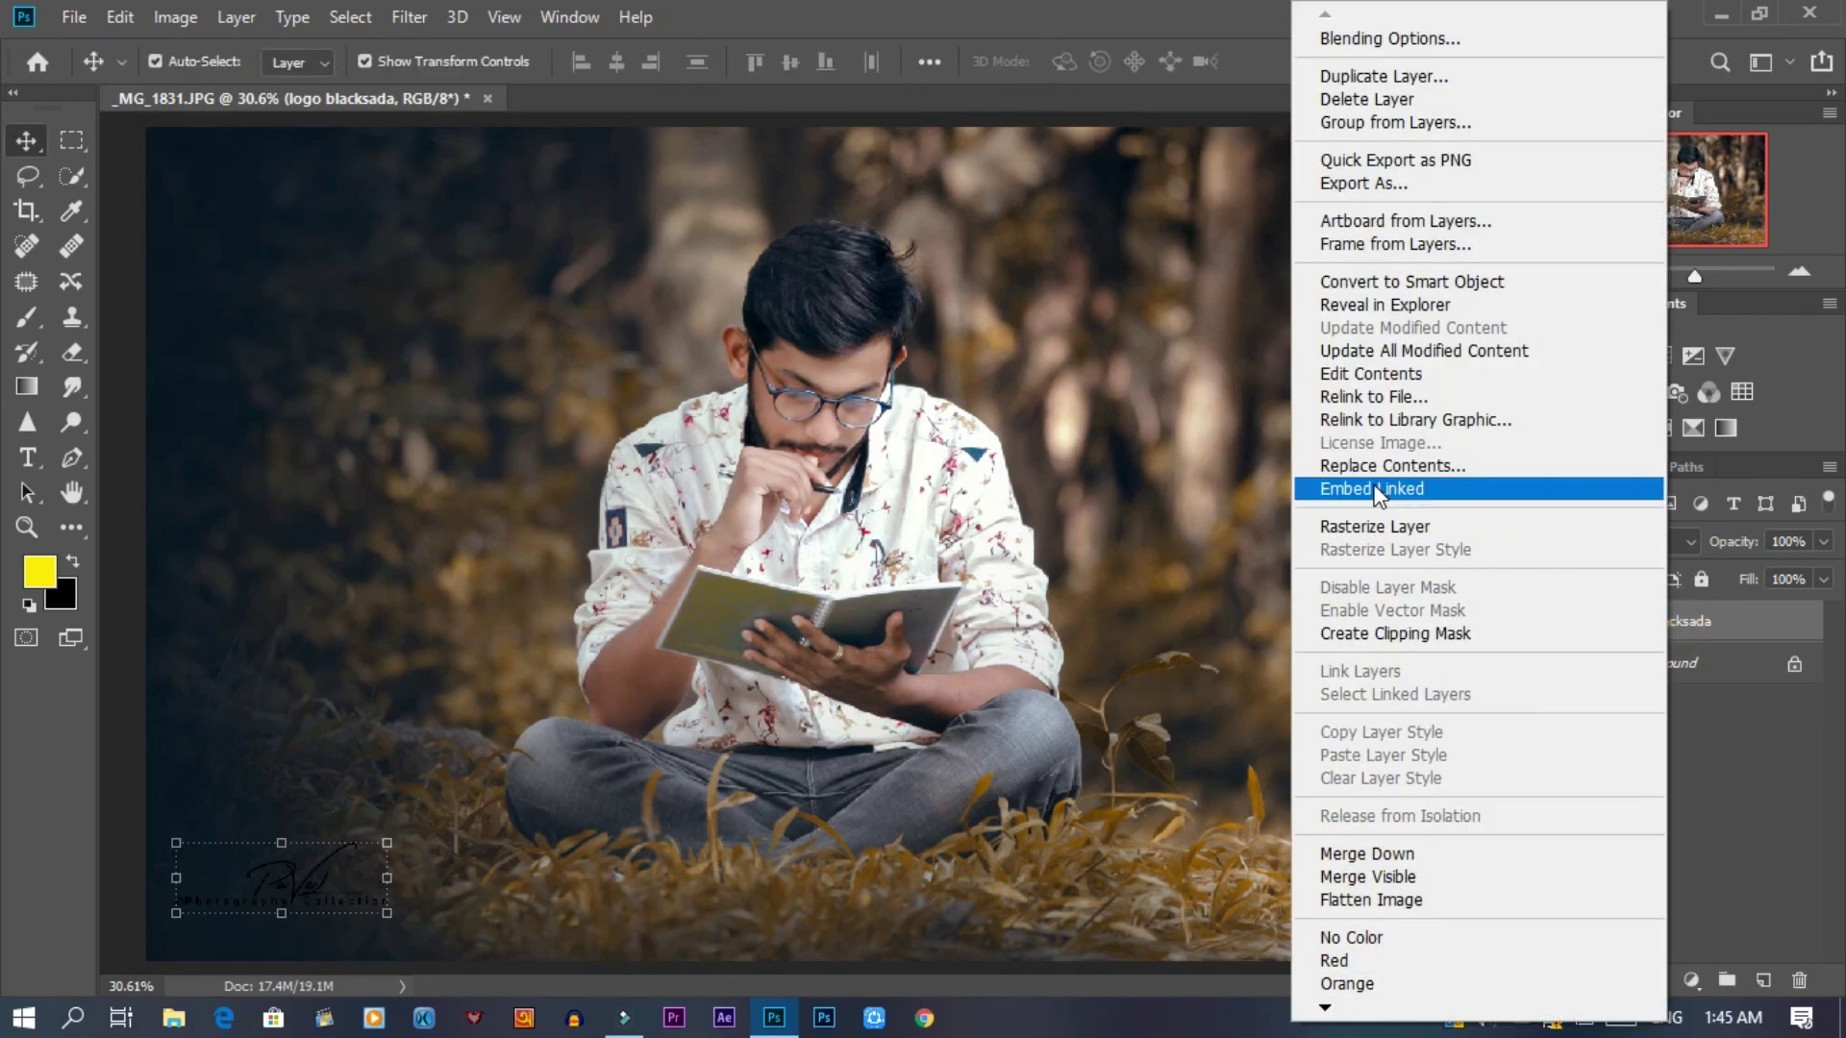
pyautogui.click(1375, 526)
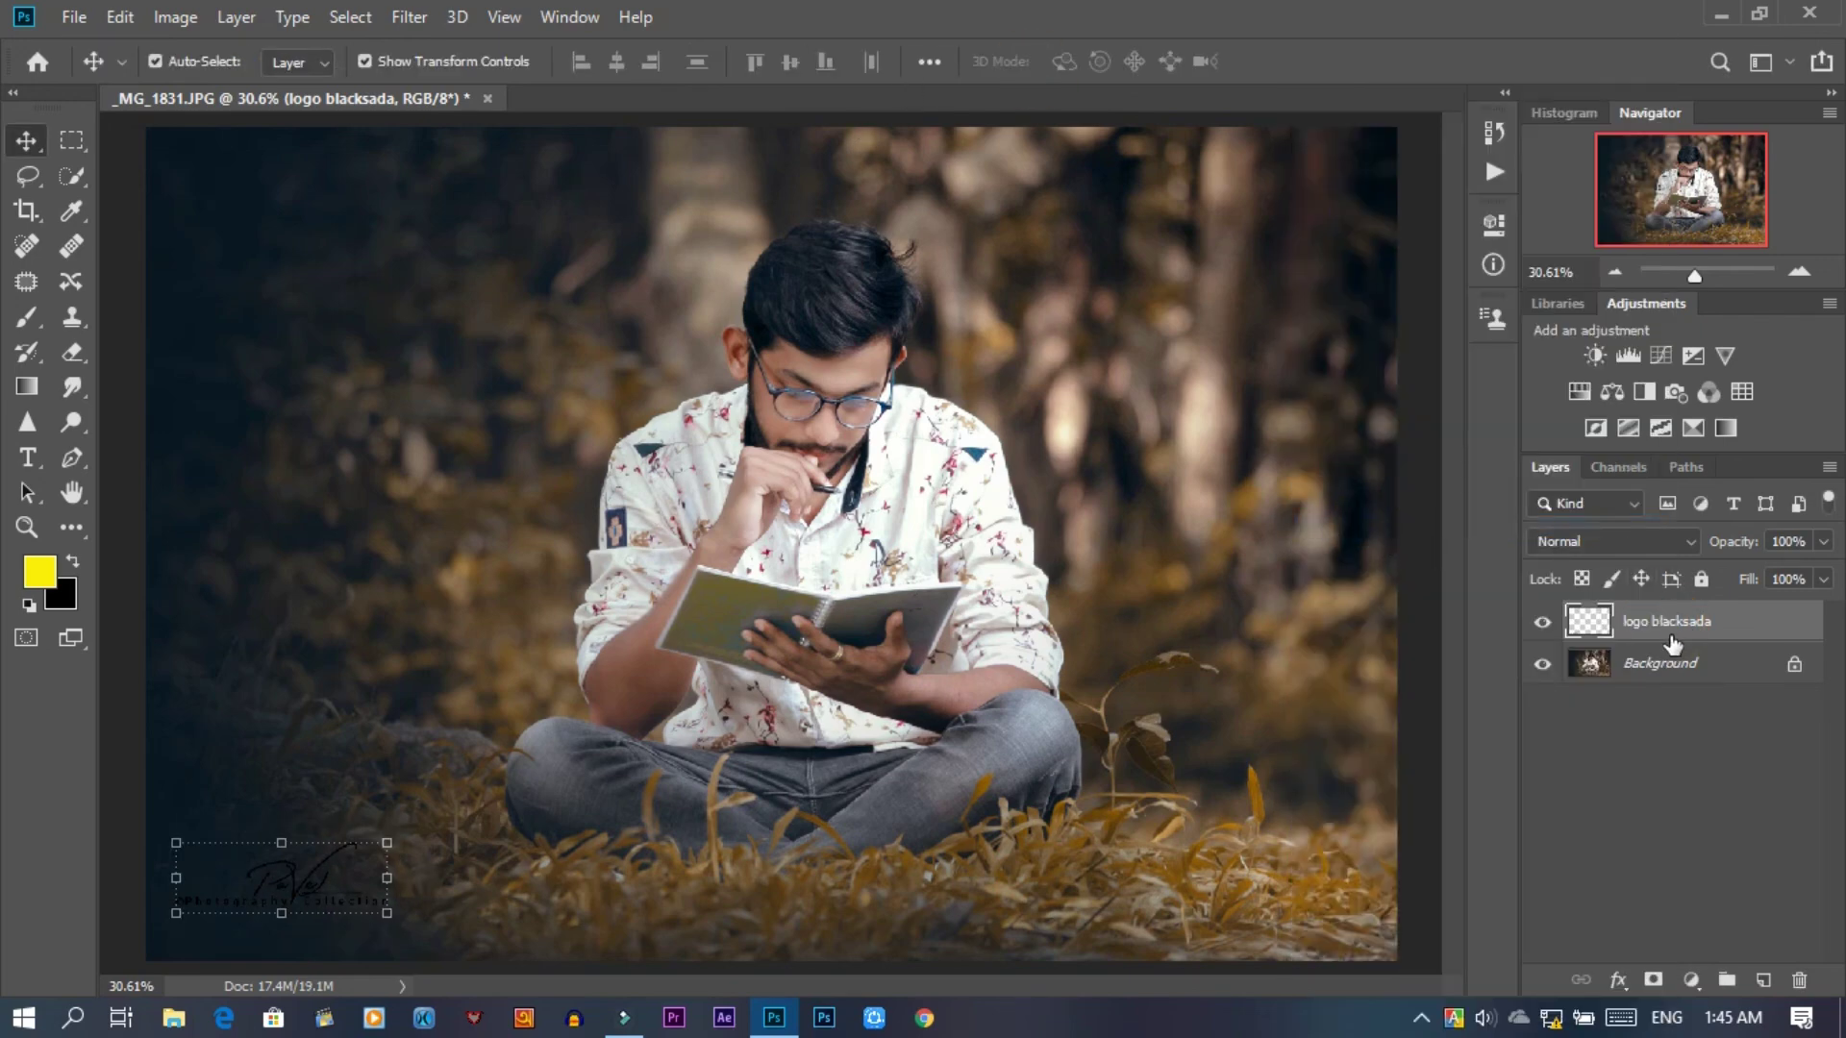
pyautogui.hotkey('ctrl', 'i')
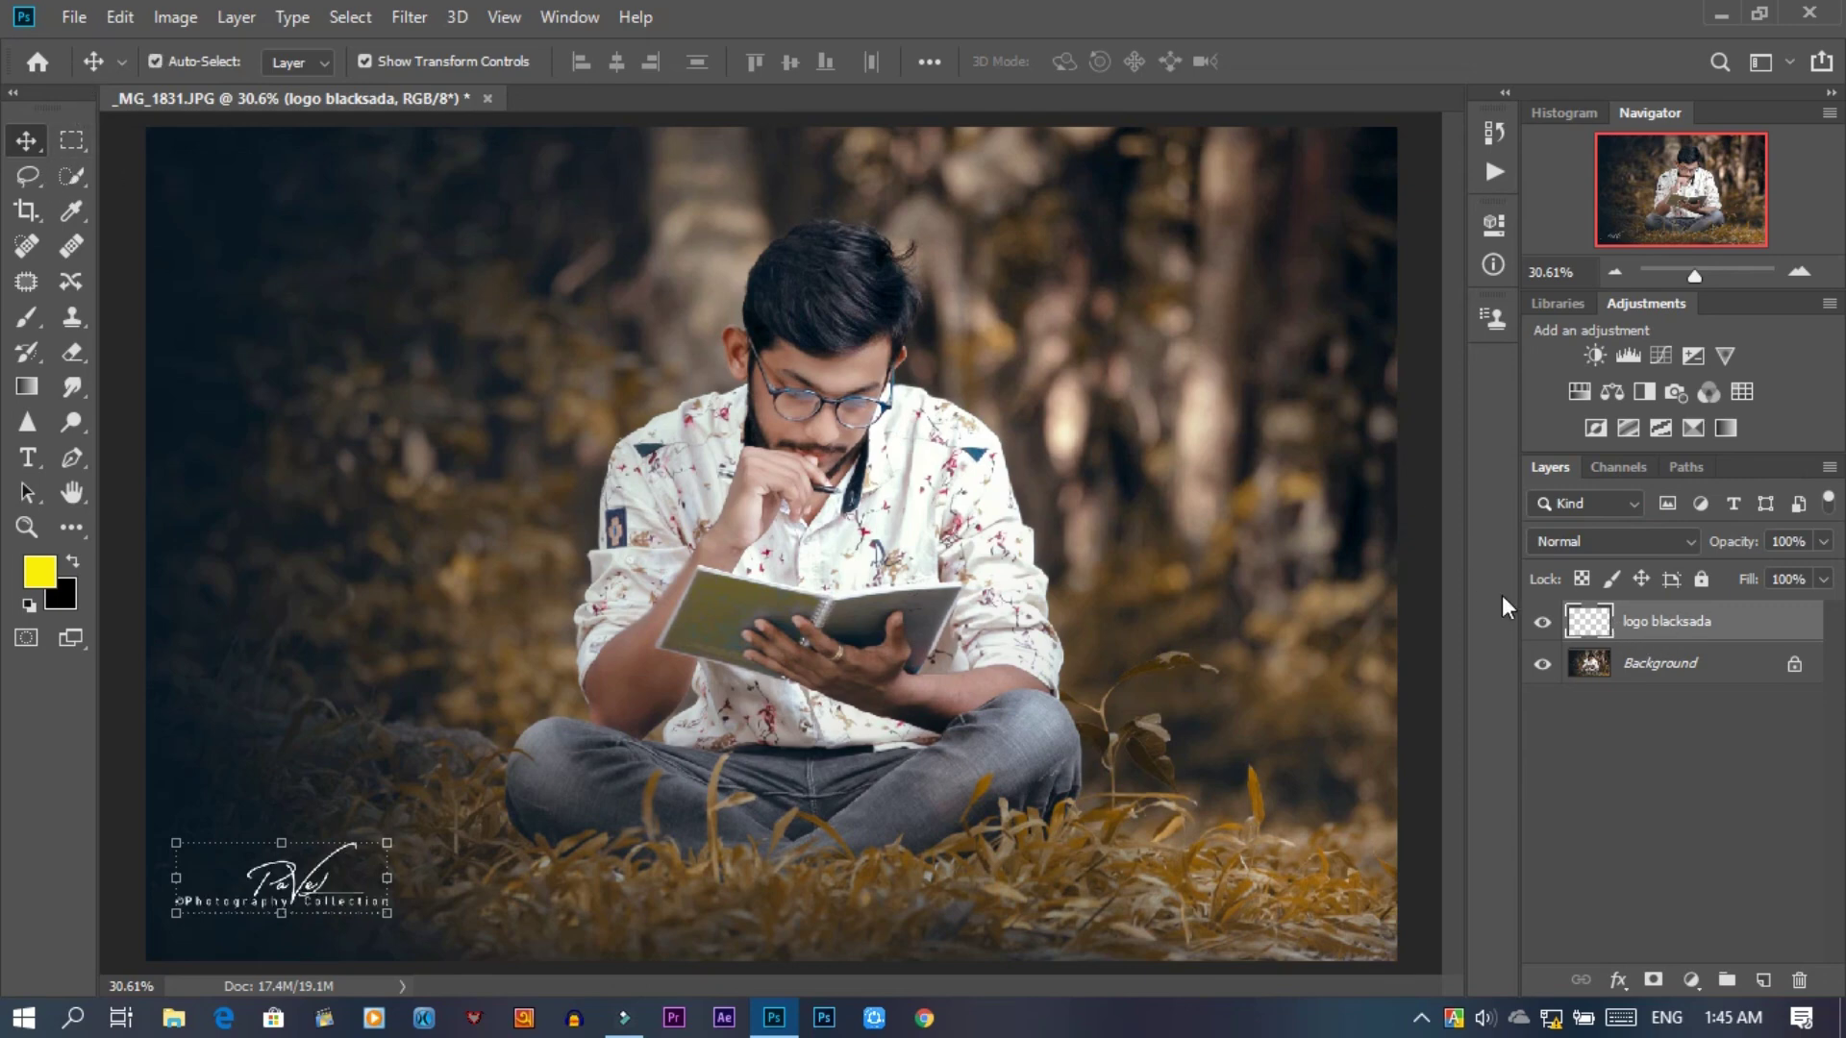
# - Merge the white logo down into Background and save the image under a new name
pyautogui.rightClick(1704, 626)
pyautogui.click(1458, 796)
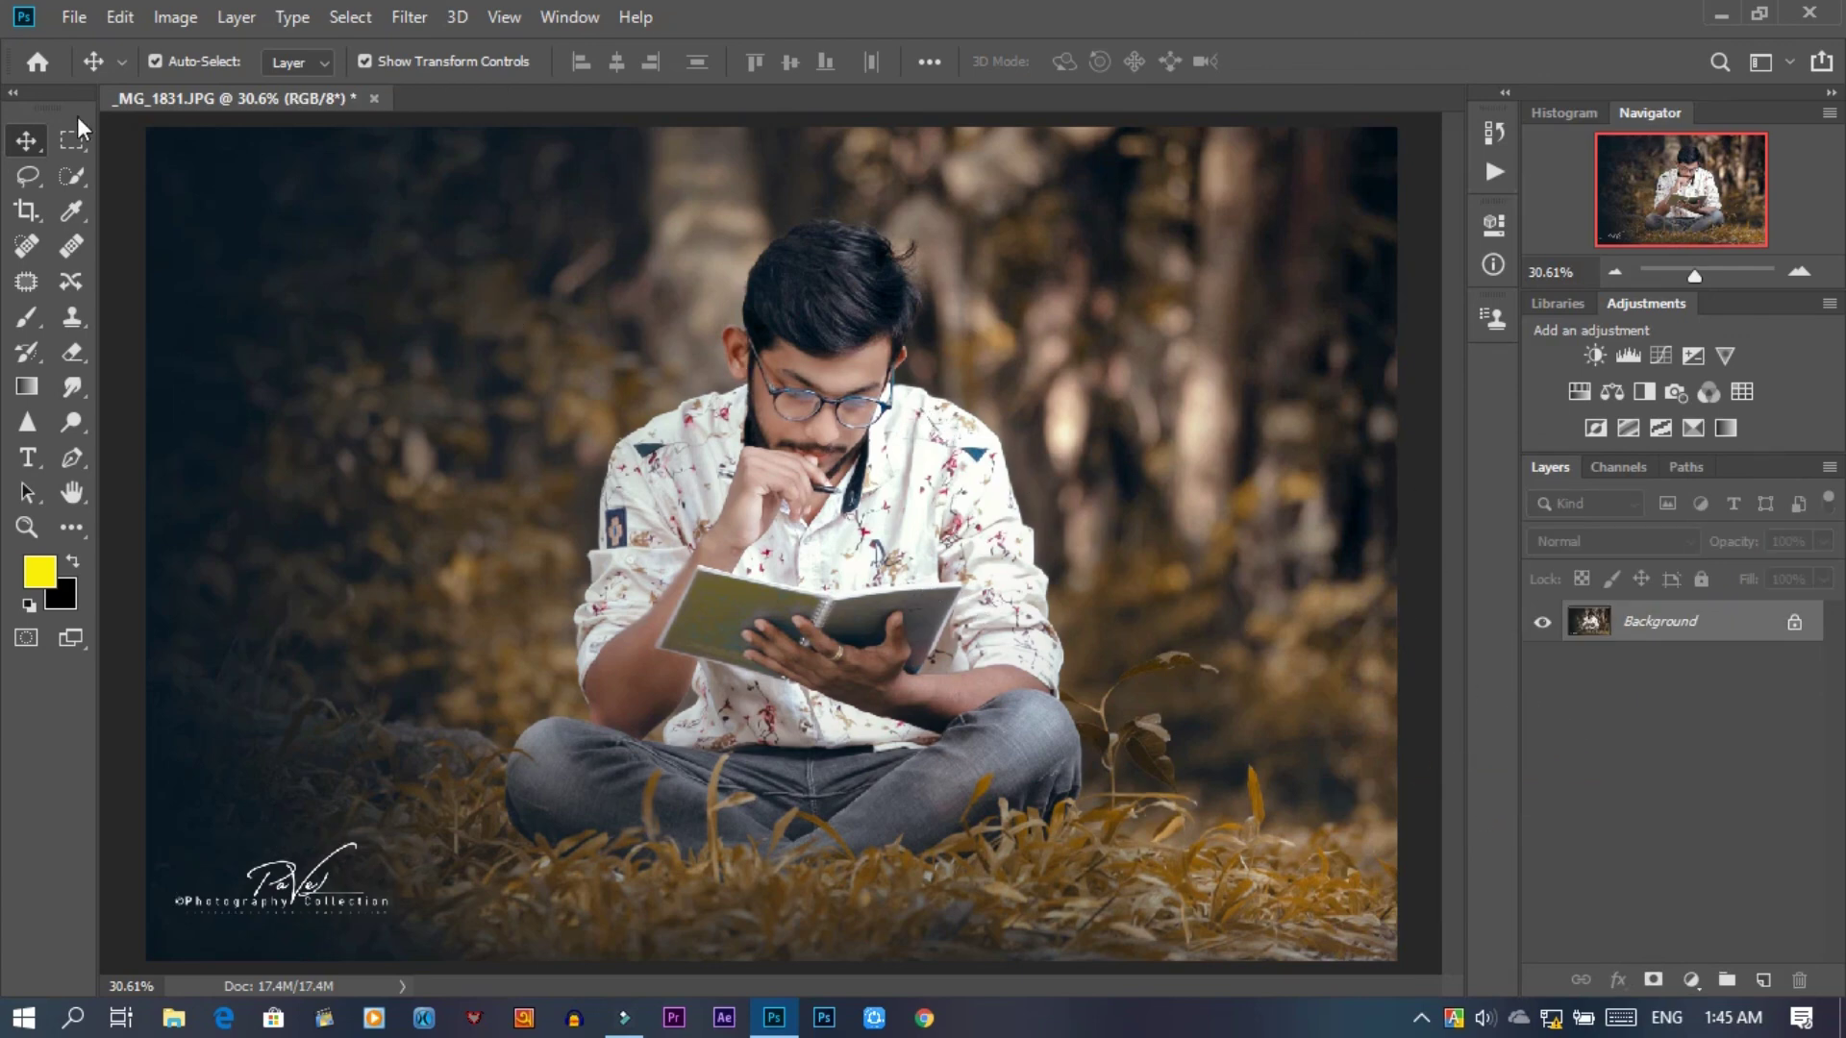
pyautogui.click(74, 19)
pyautogui.click(112, 256)
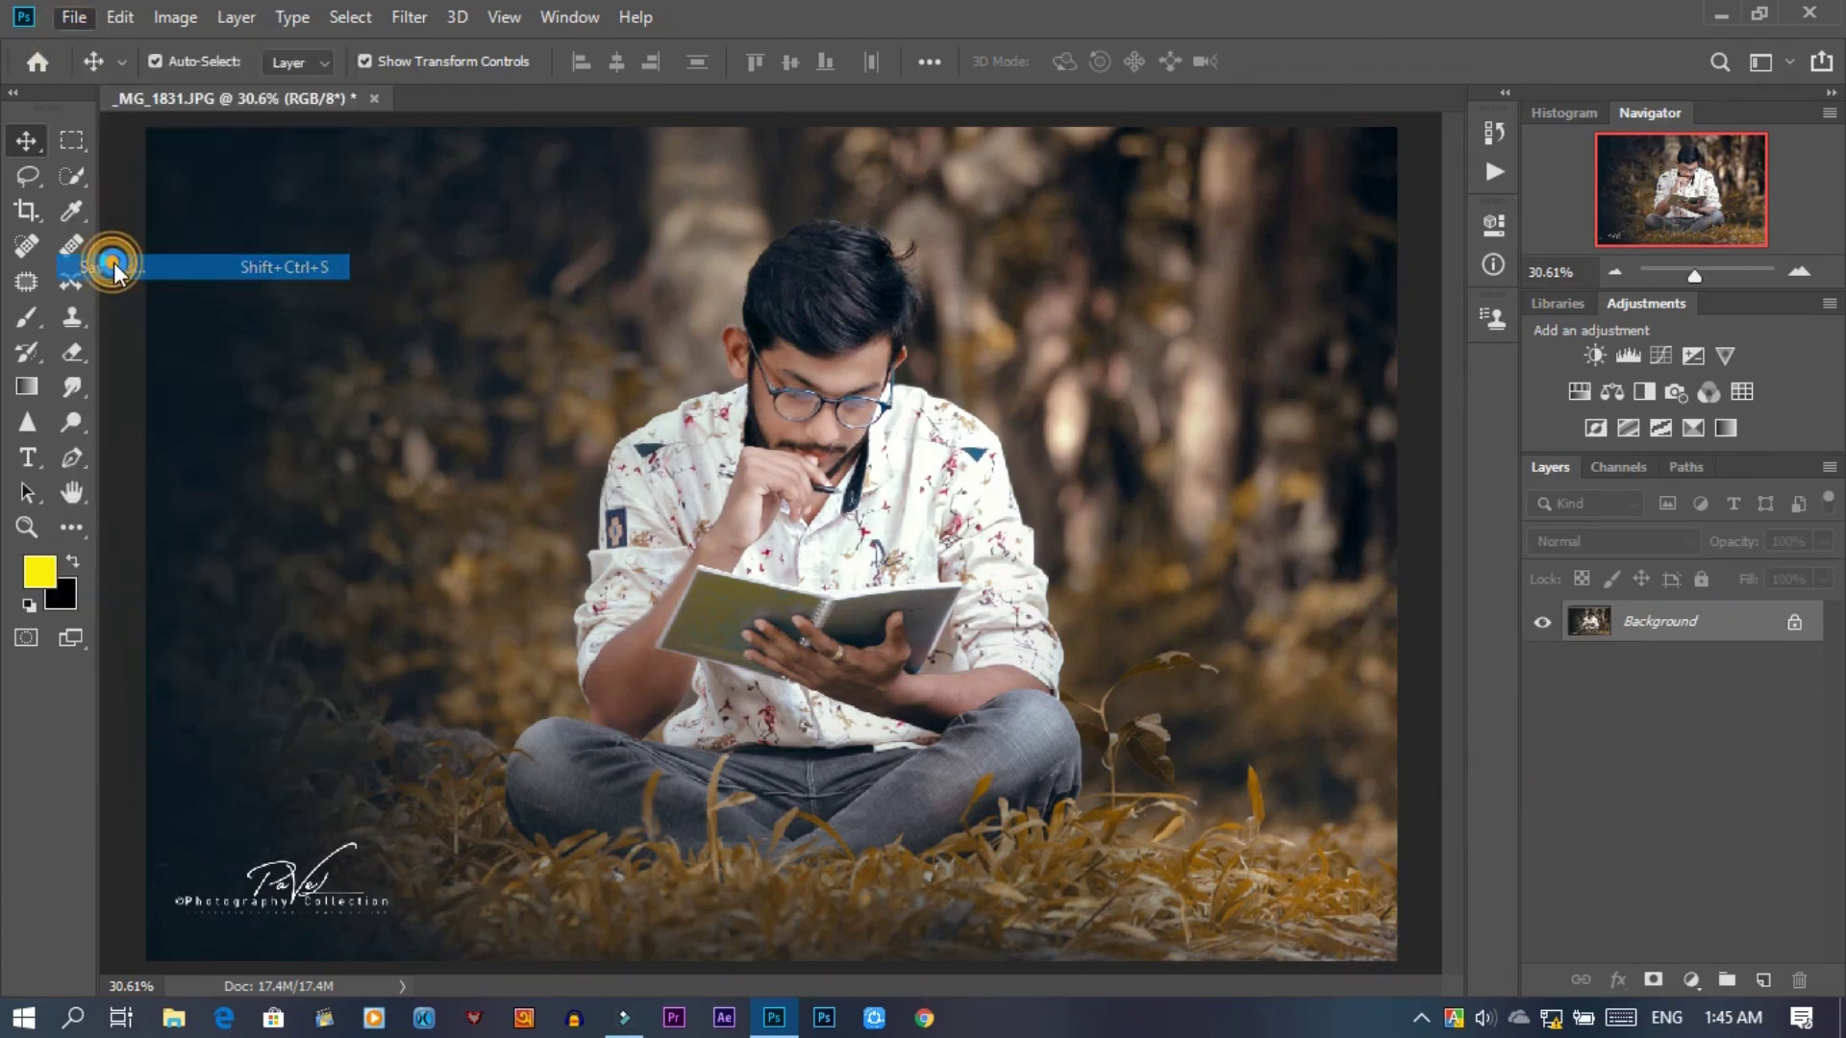